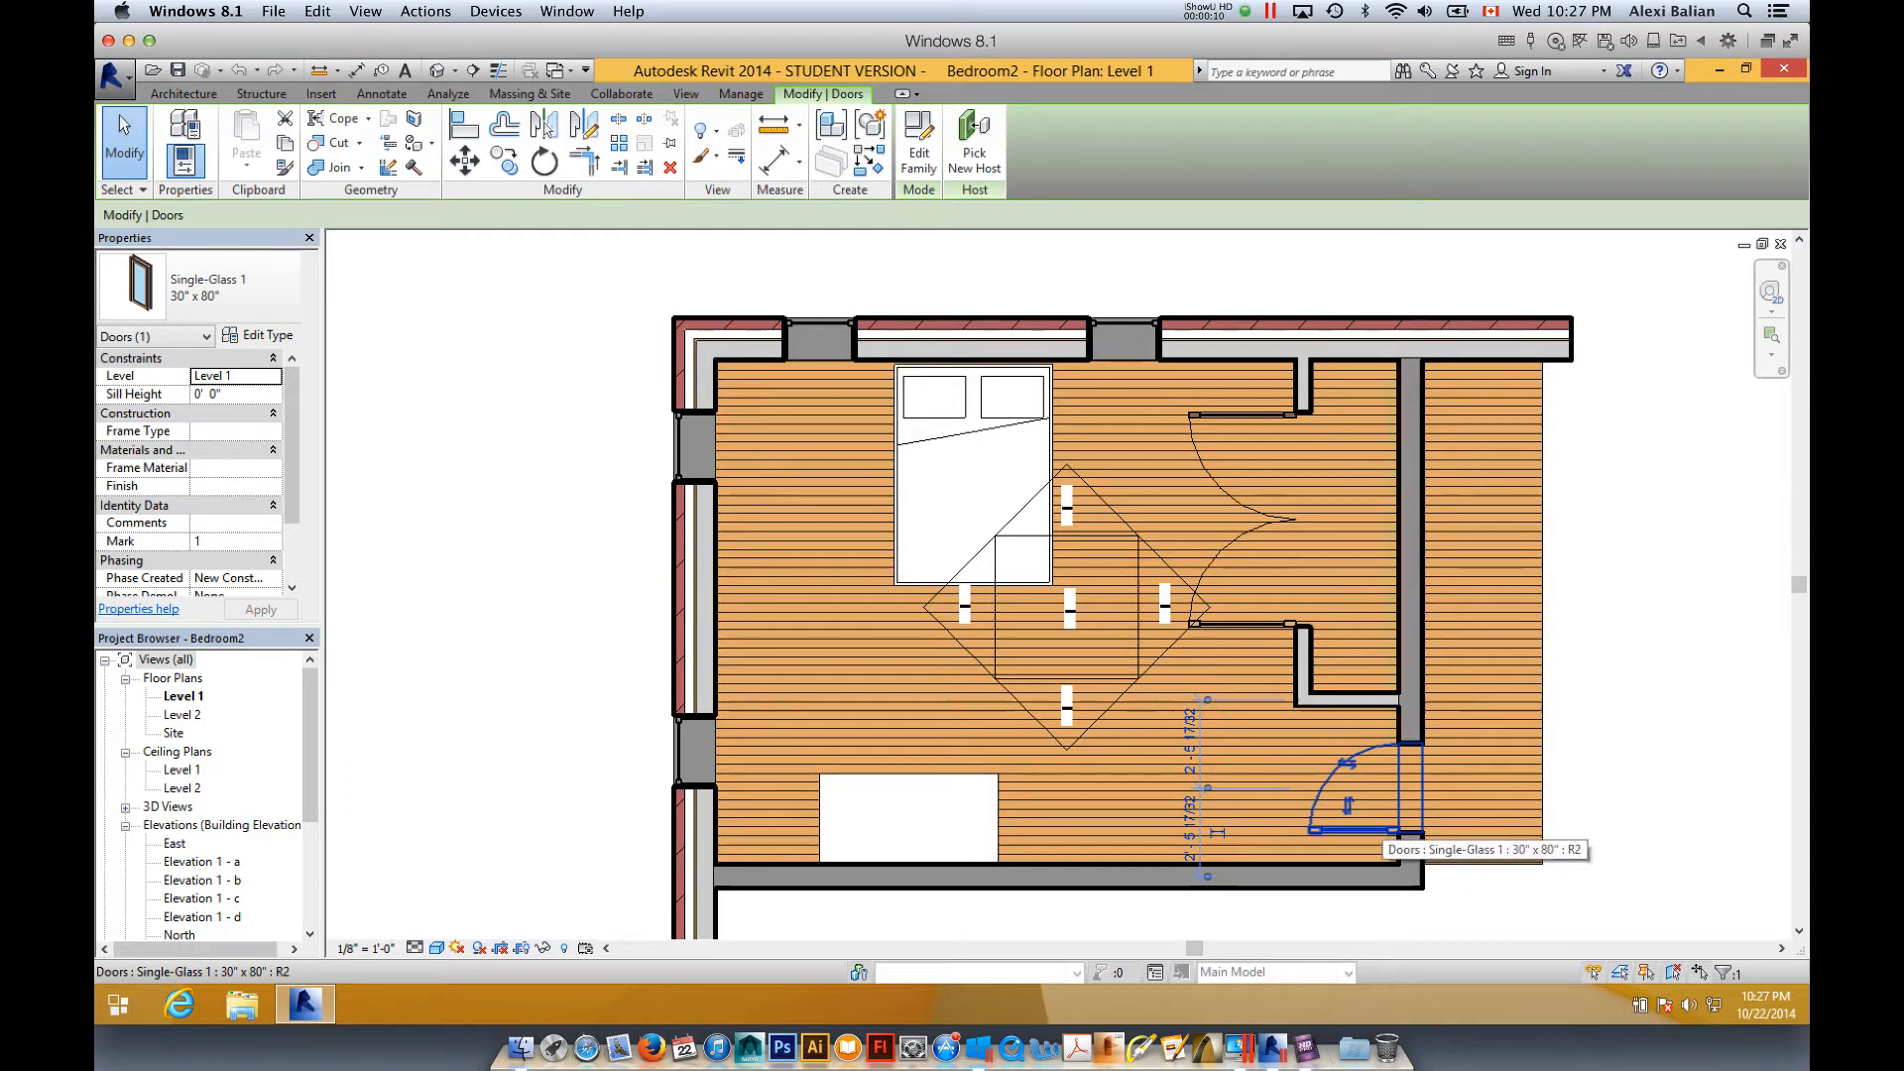
- Shift the 30" x 80" single-glass entry door slightly down its wall toward the room's lower corner
{"action": "left_click_drag", "start_coordinate": [1374, 831], "coordinate": [1375, 838]}
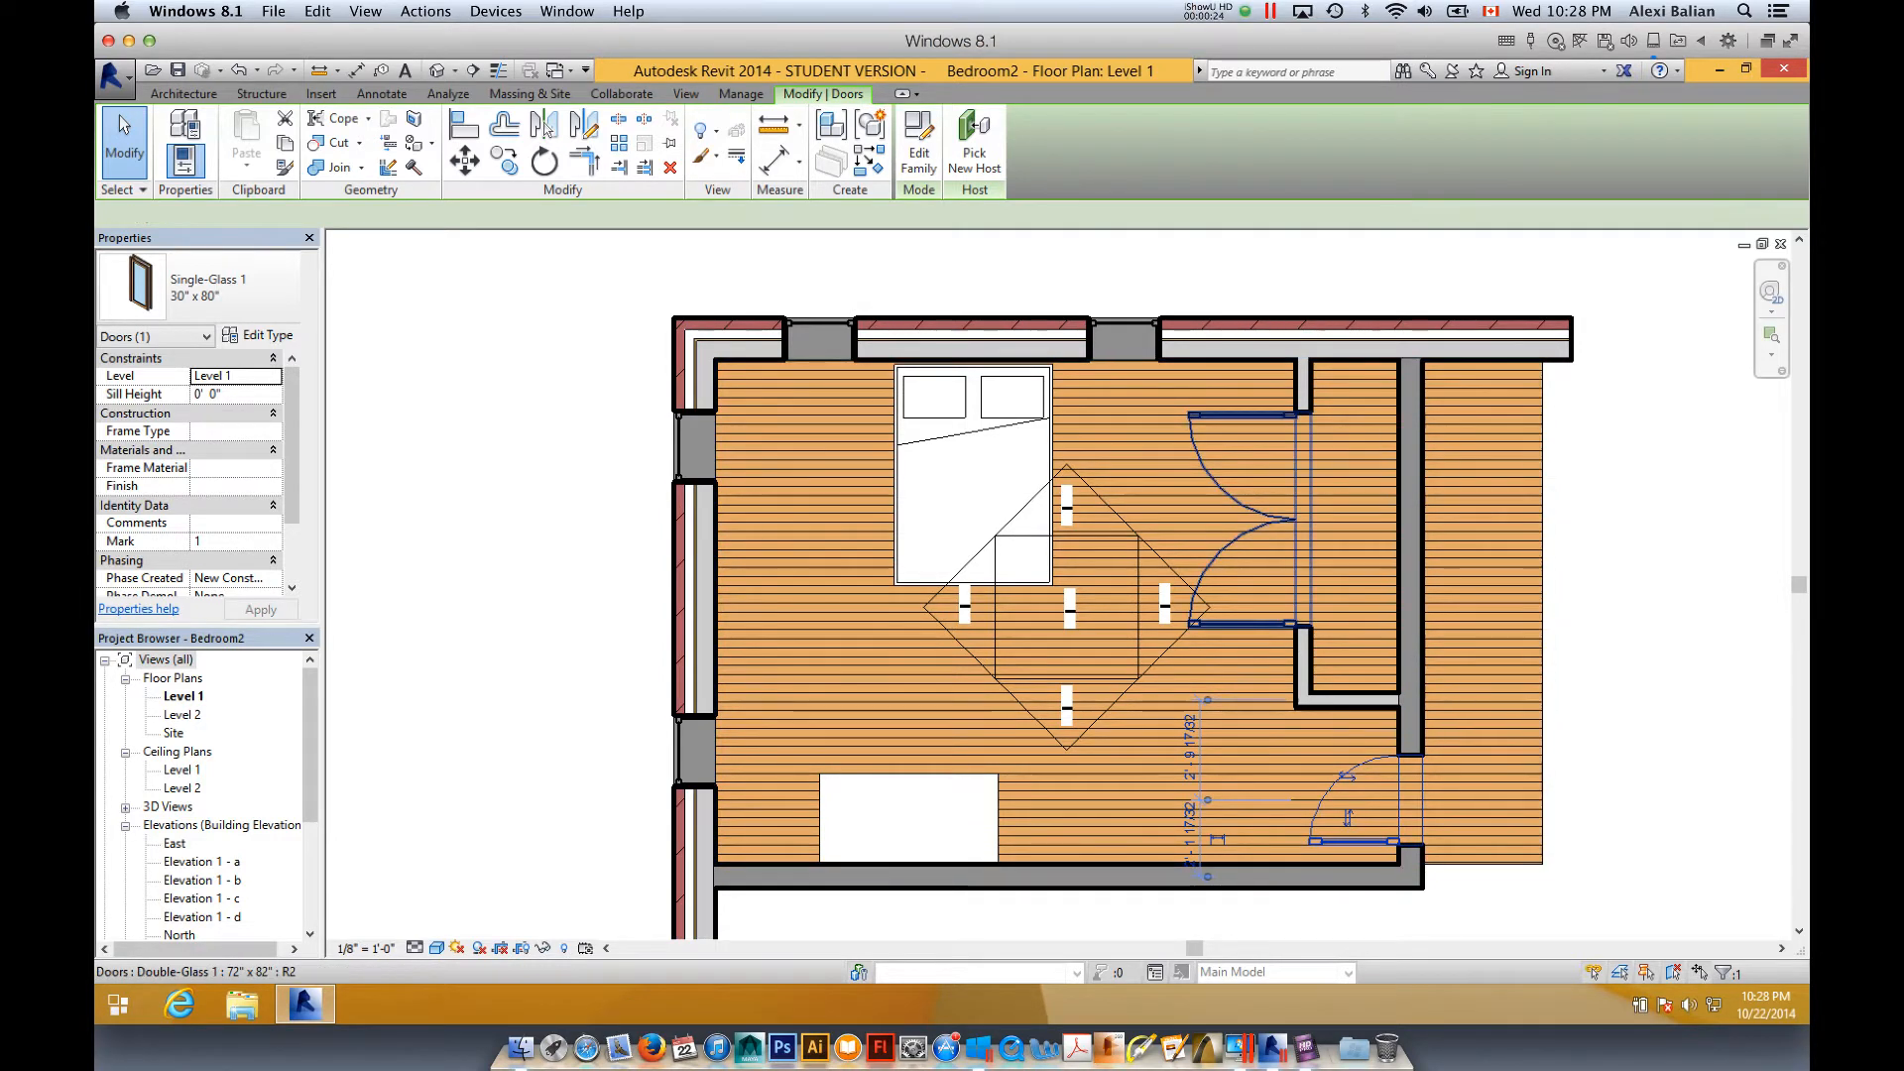
{"action": "left_click", "coordinate": [1230, 466]}
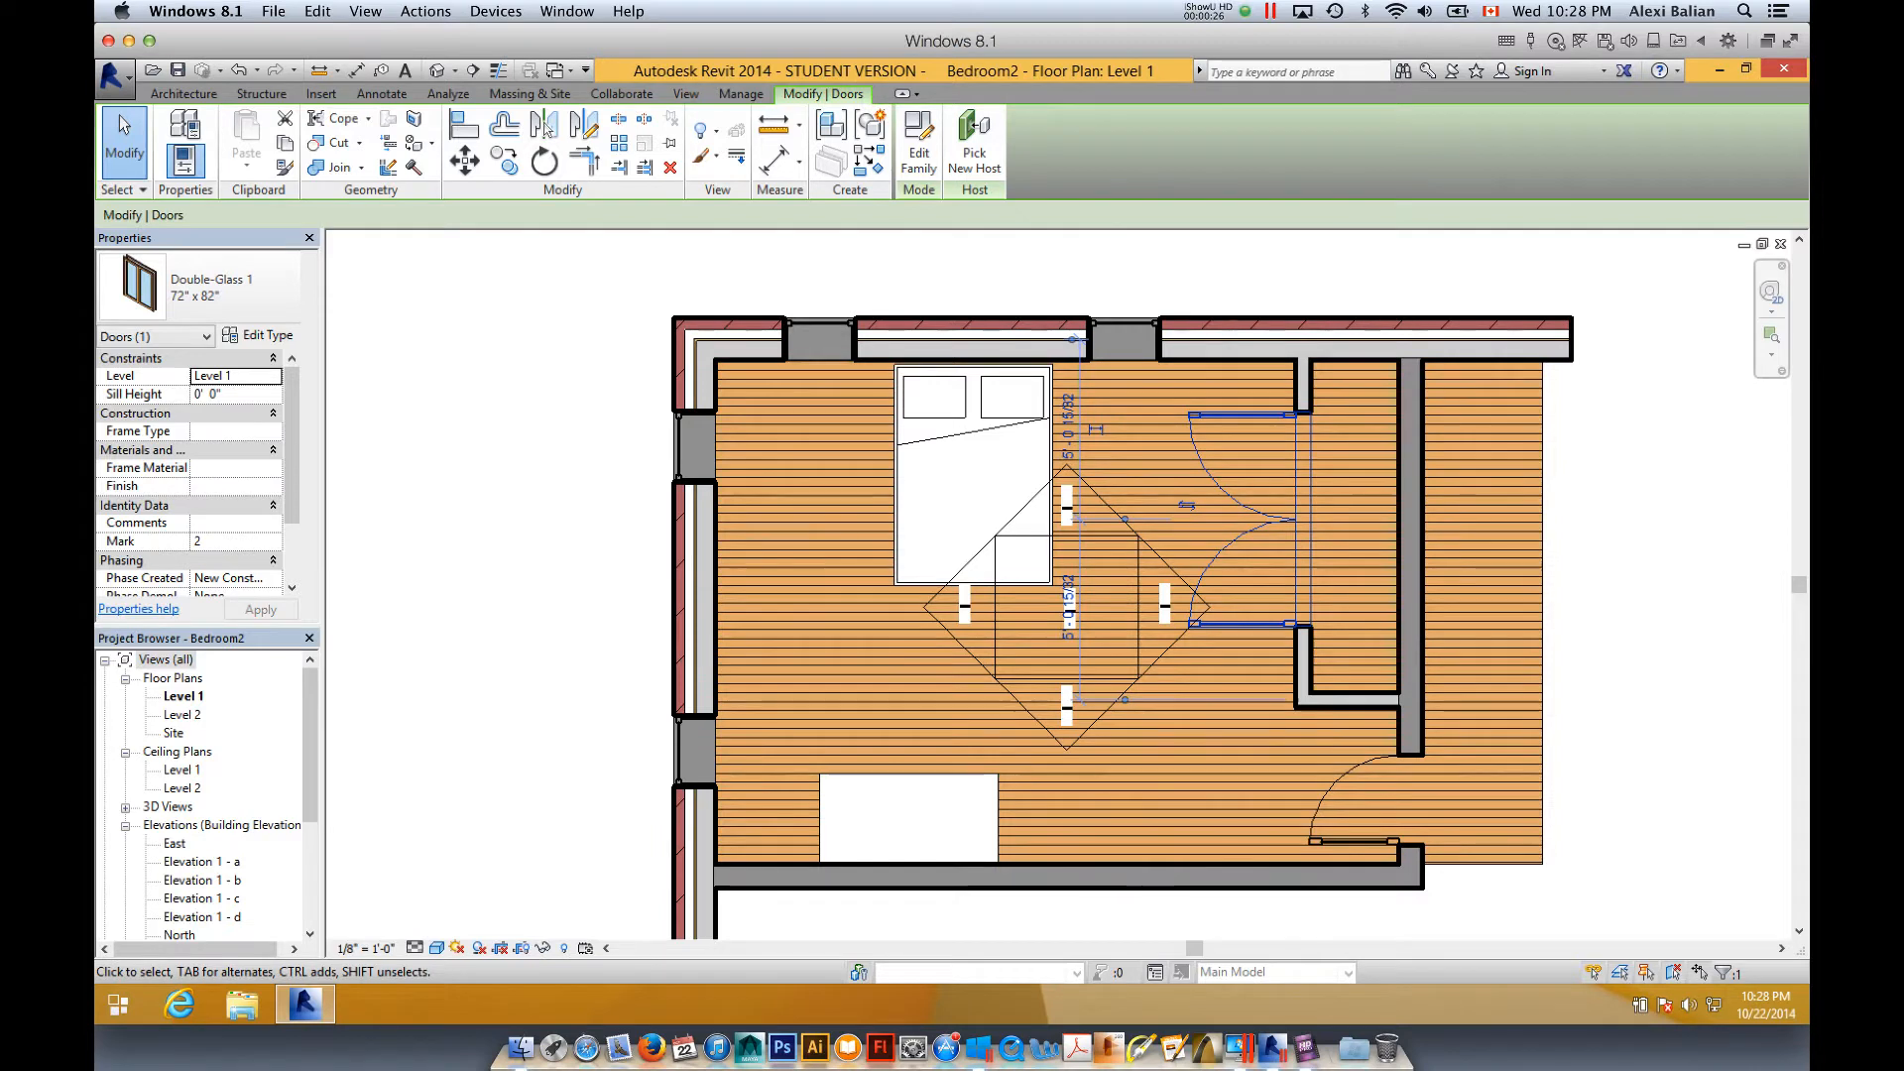
{"action": "key", "text": "Escape"}
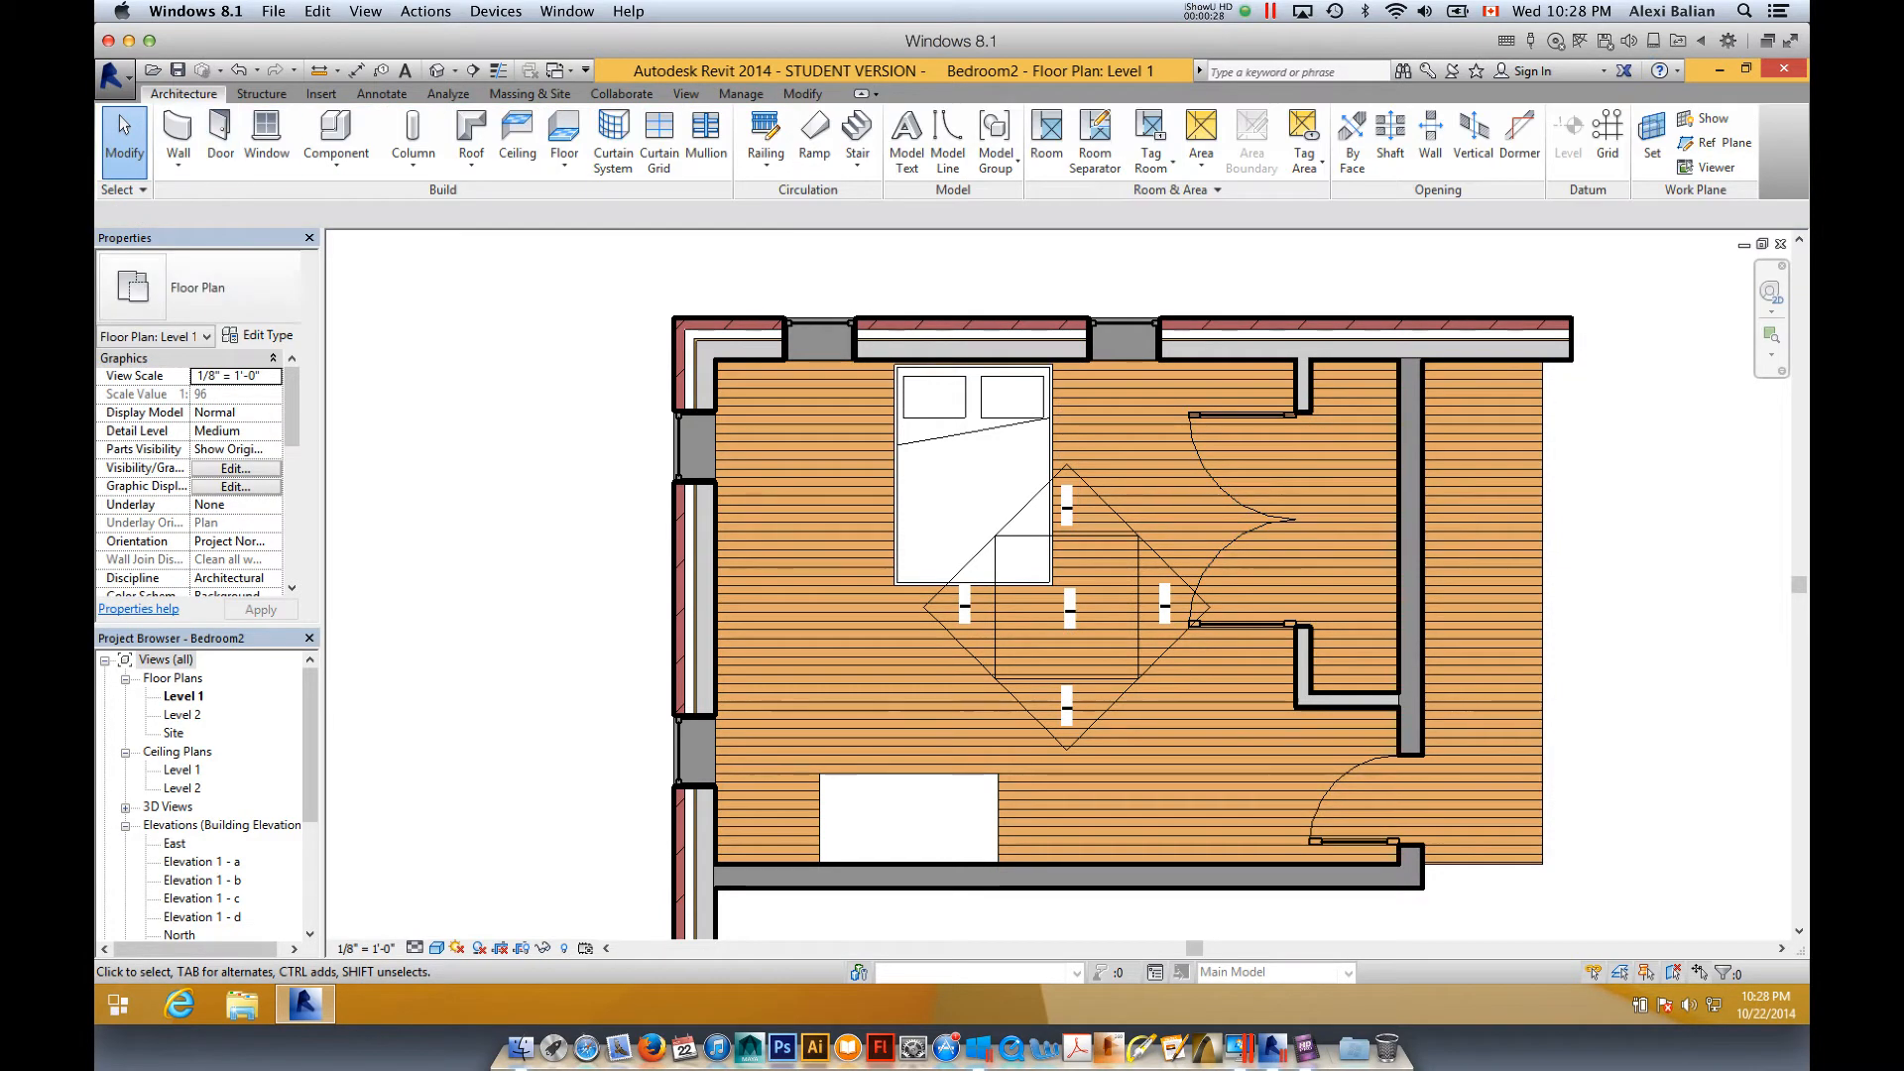
- Start placing a door and open the Doors folder of the US Imperial library for loading a family
{"action": "left_click", "coordinate": [220, 139]}
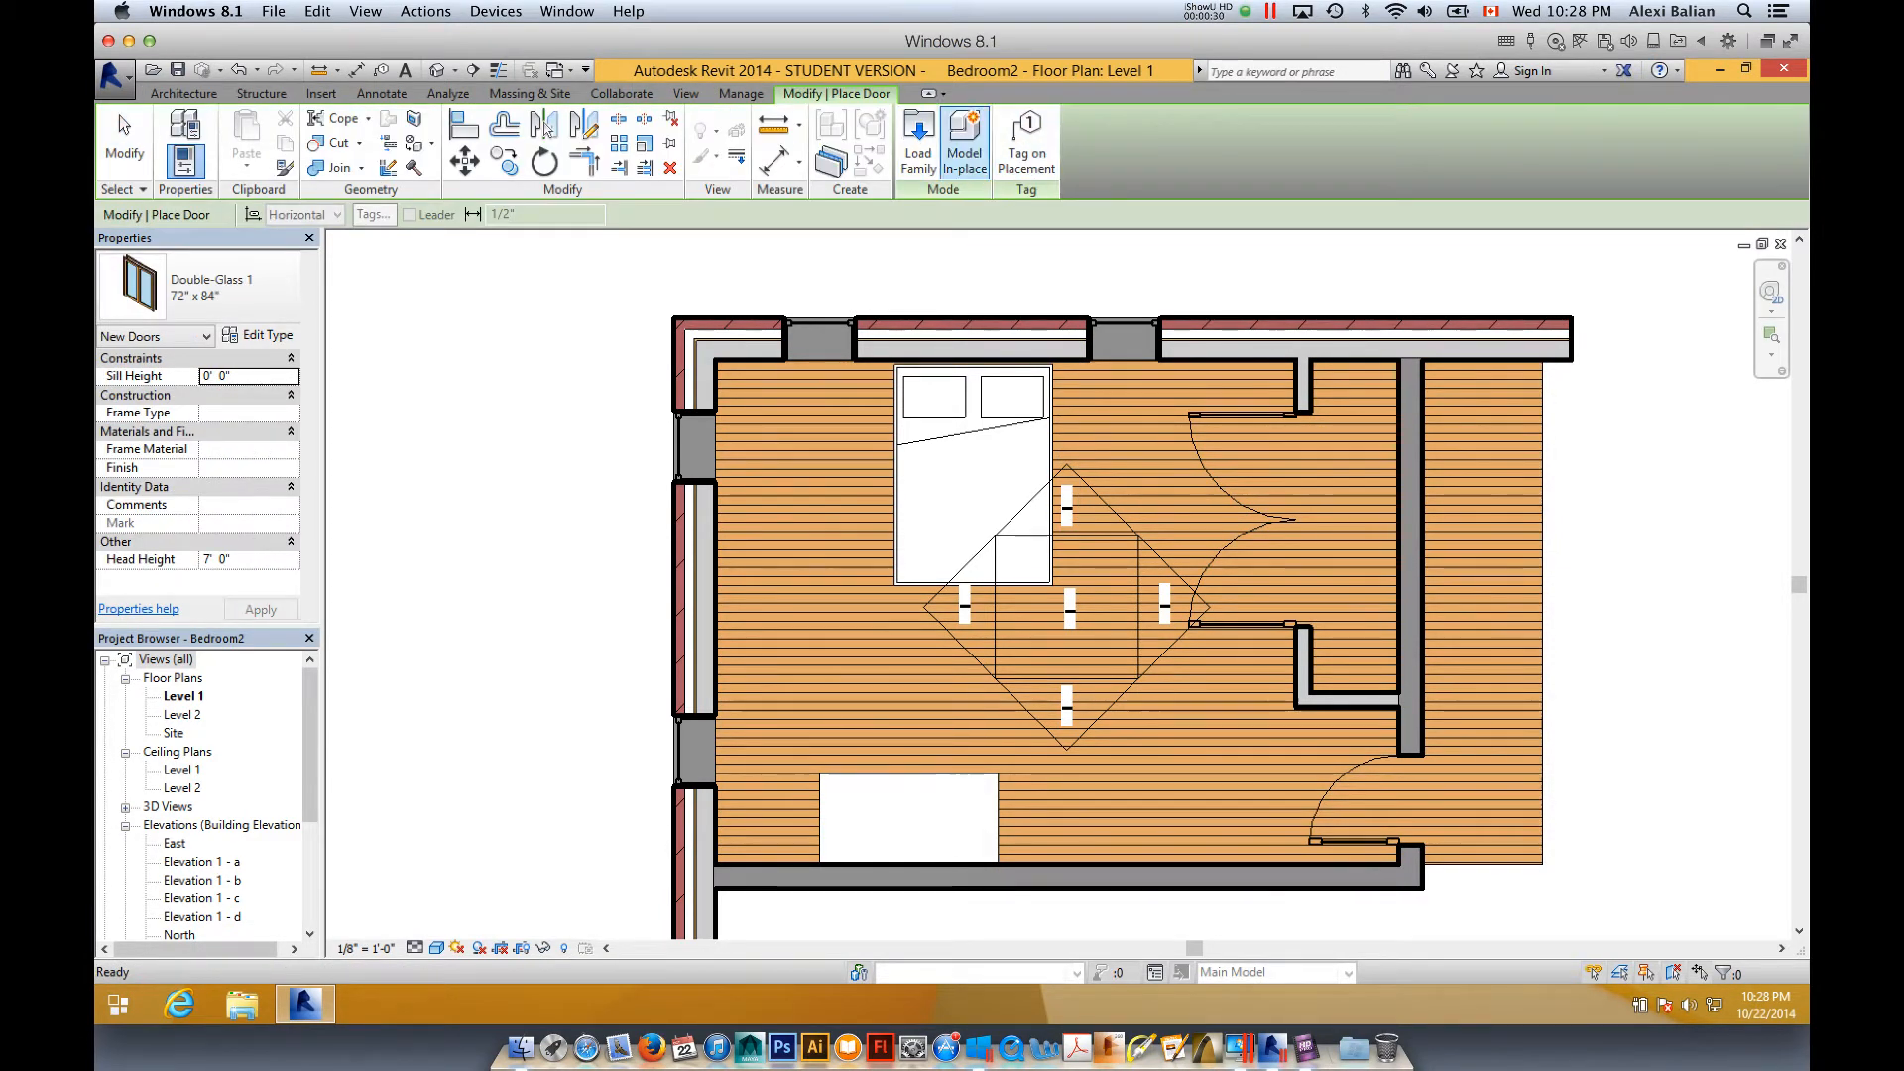
{"action": "left_click", "coordinate": [918, 139]}
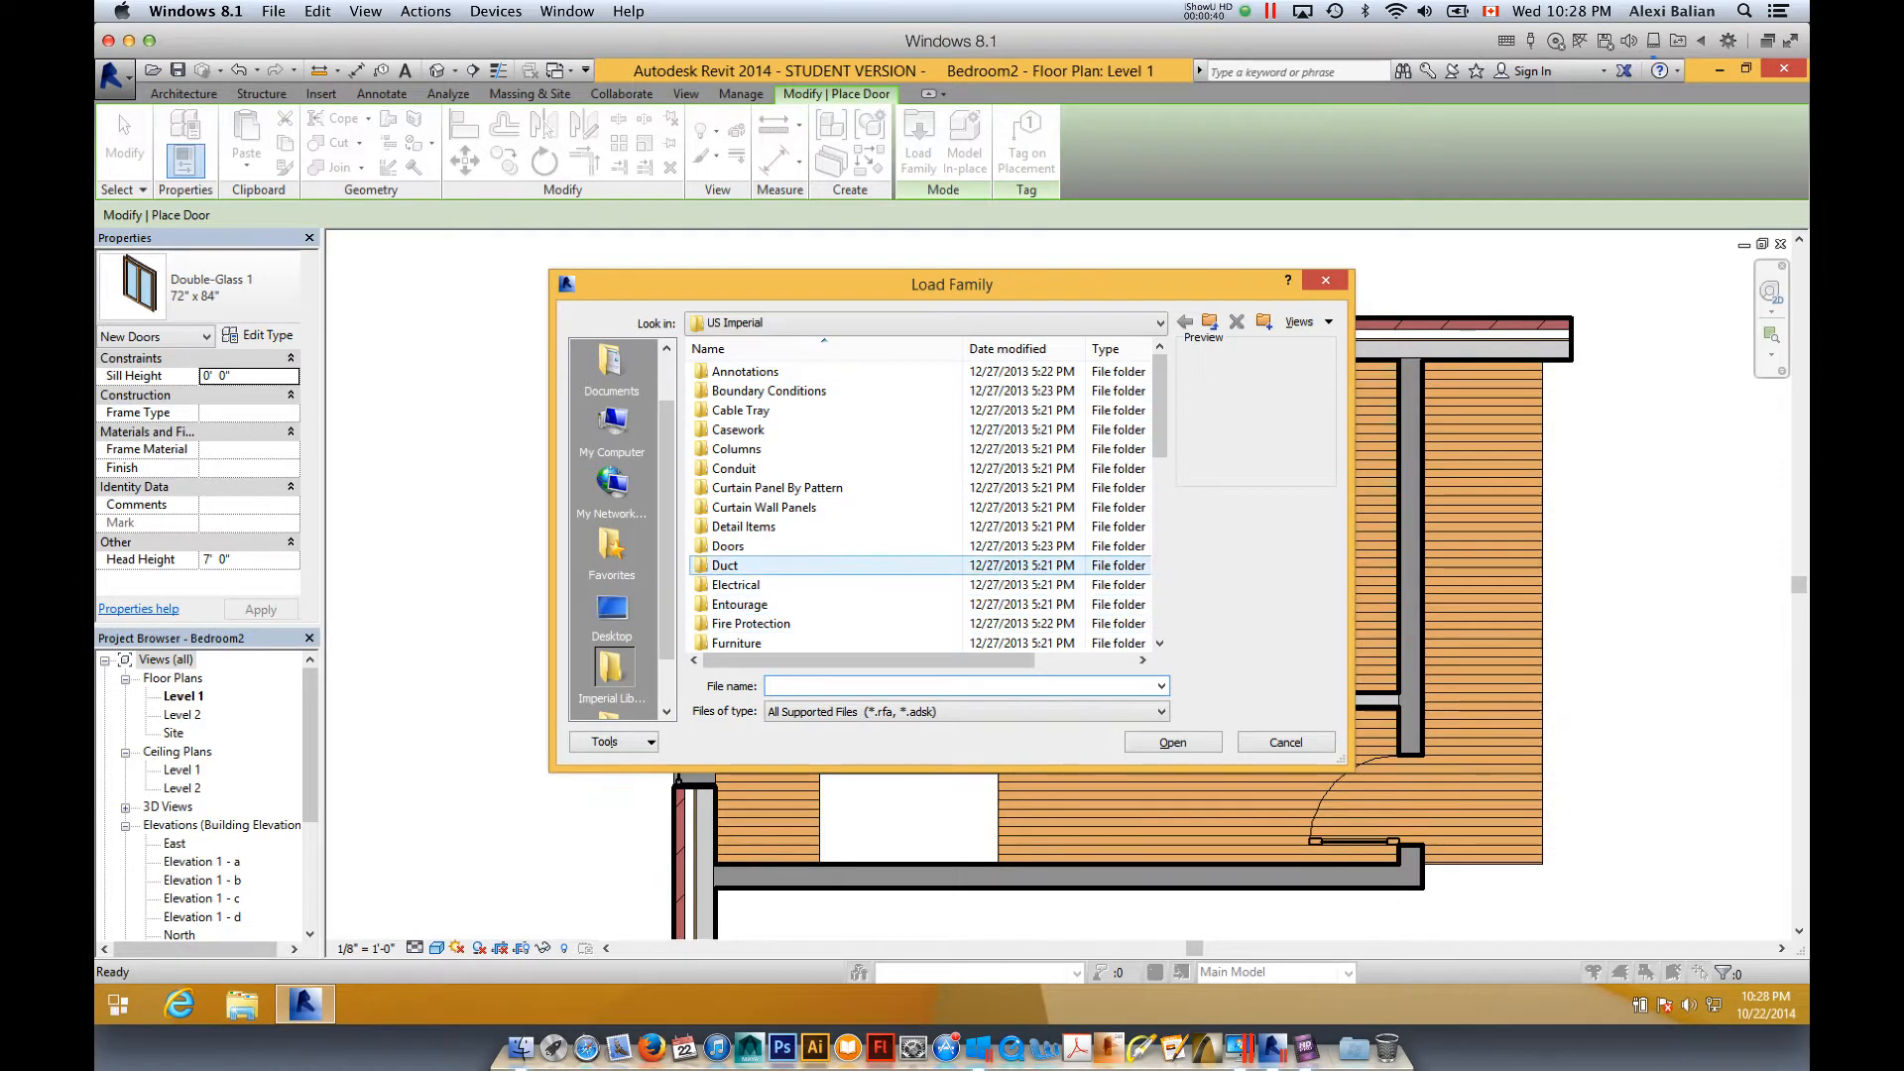
{"action": "left_click", "coordinate": [728, 546]}
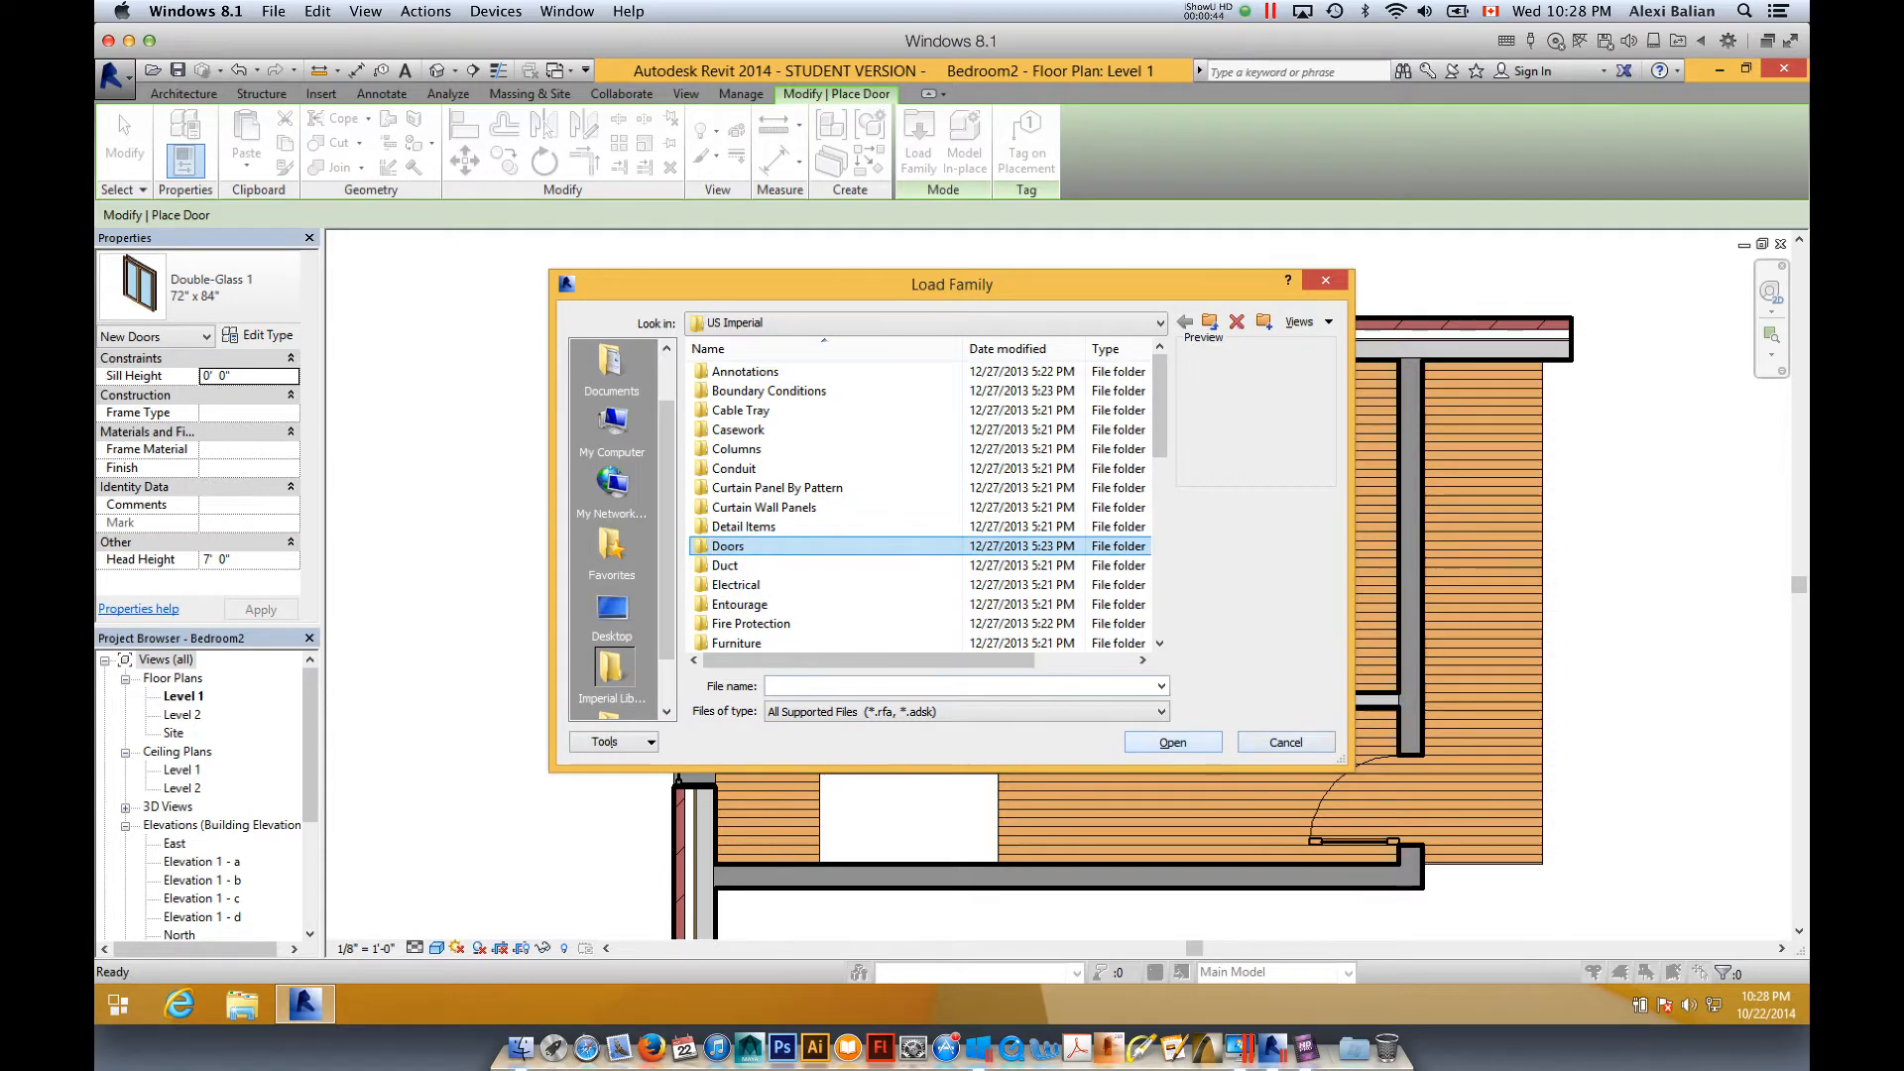
{"action": "key", "text": "Return"}
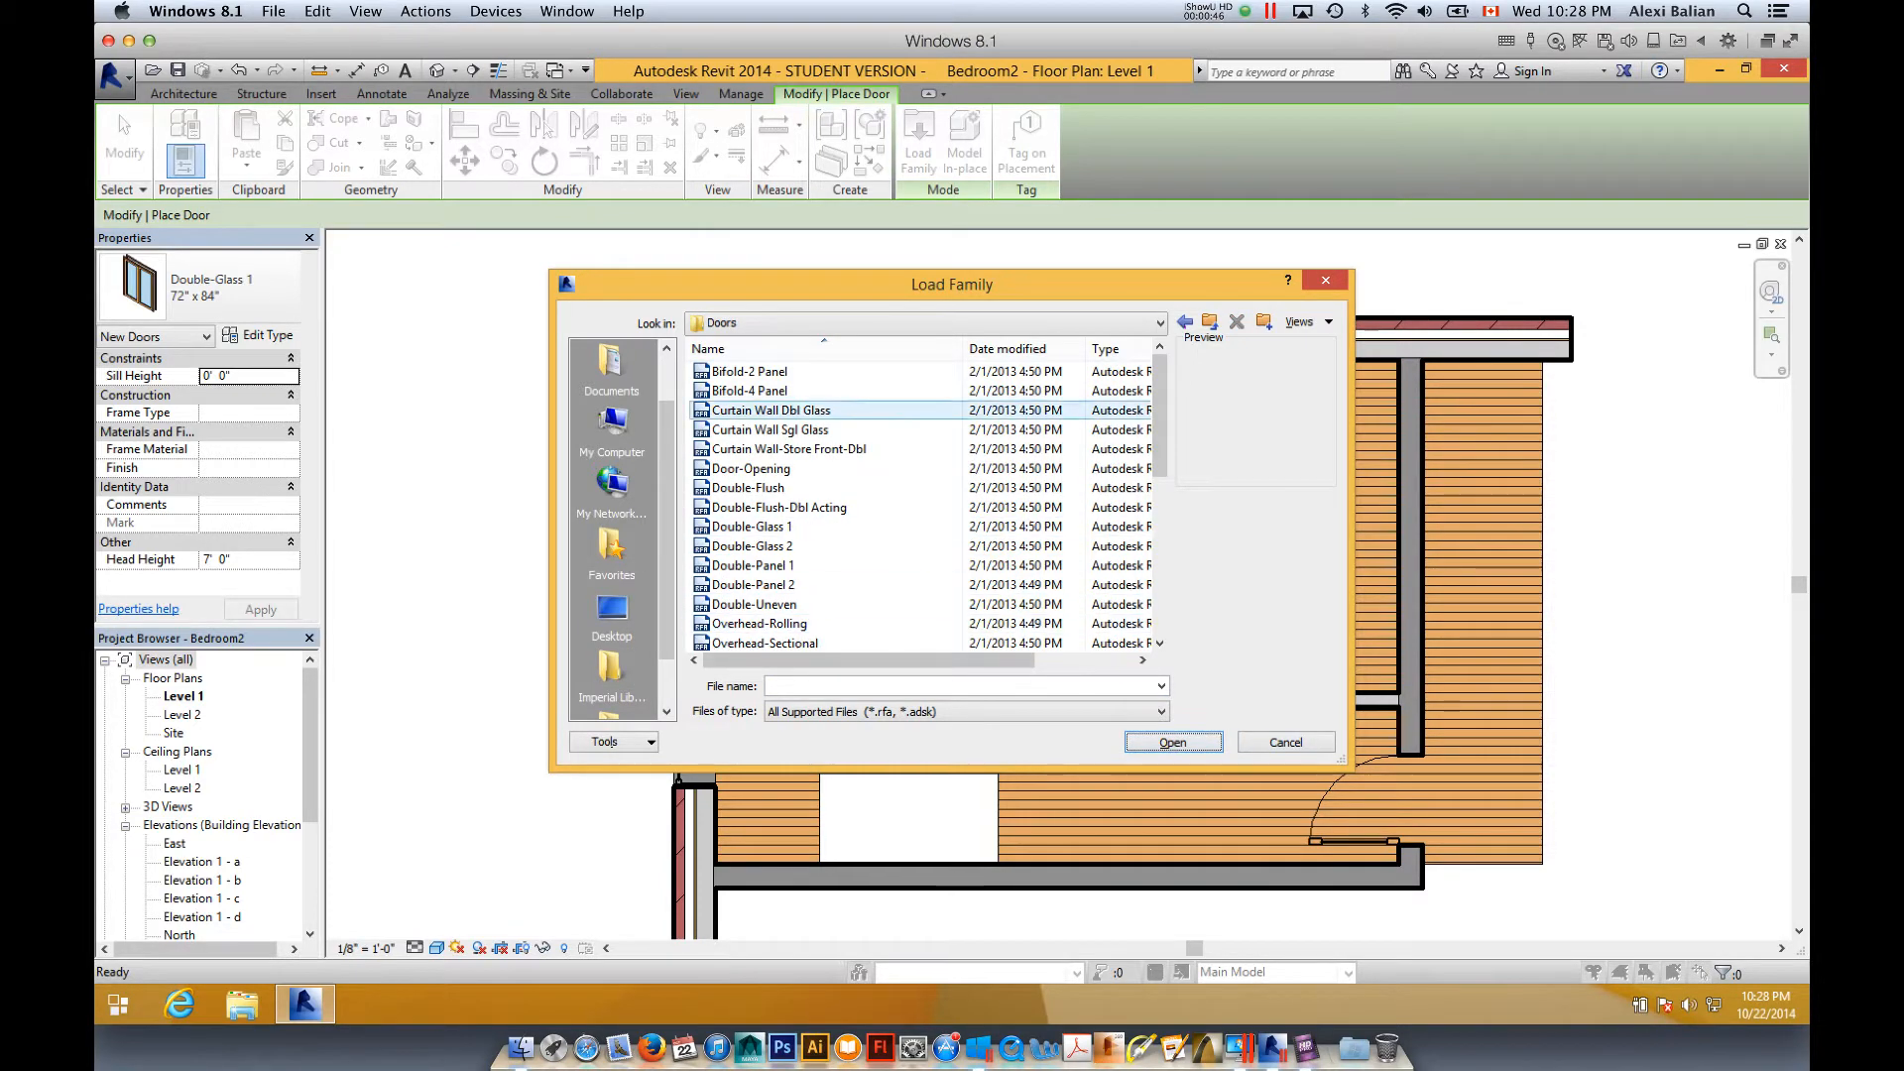
- Preview the door families in turn and load the Sliding-2 panel family into the project
{"action": "left_click", "coordinate": [749, 372]}
{"action": "key", "text": "Down"}
{"action": "key", "text": "Down"}
{"action": "key", "text": "Down"}
{"action": "key", "text": "Down"}
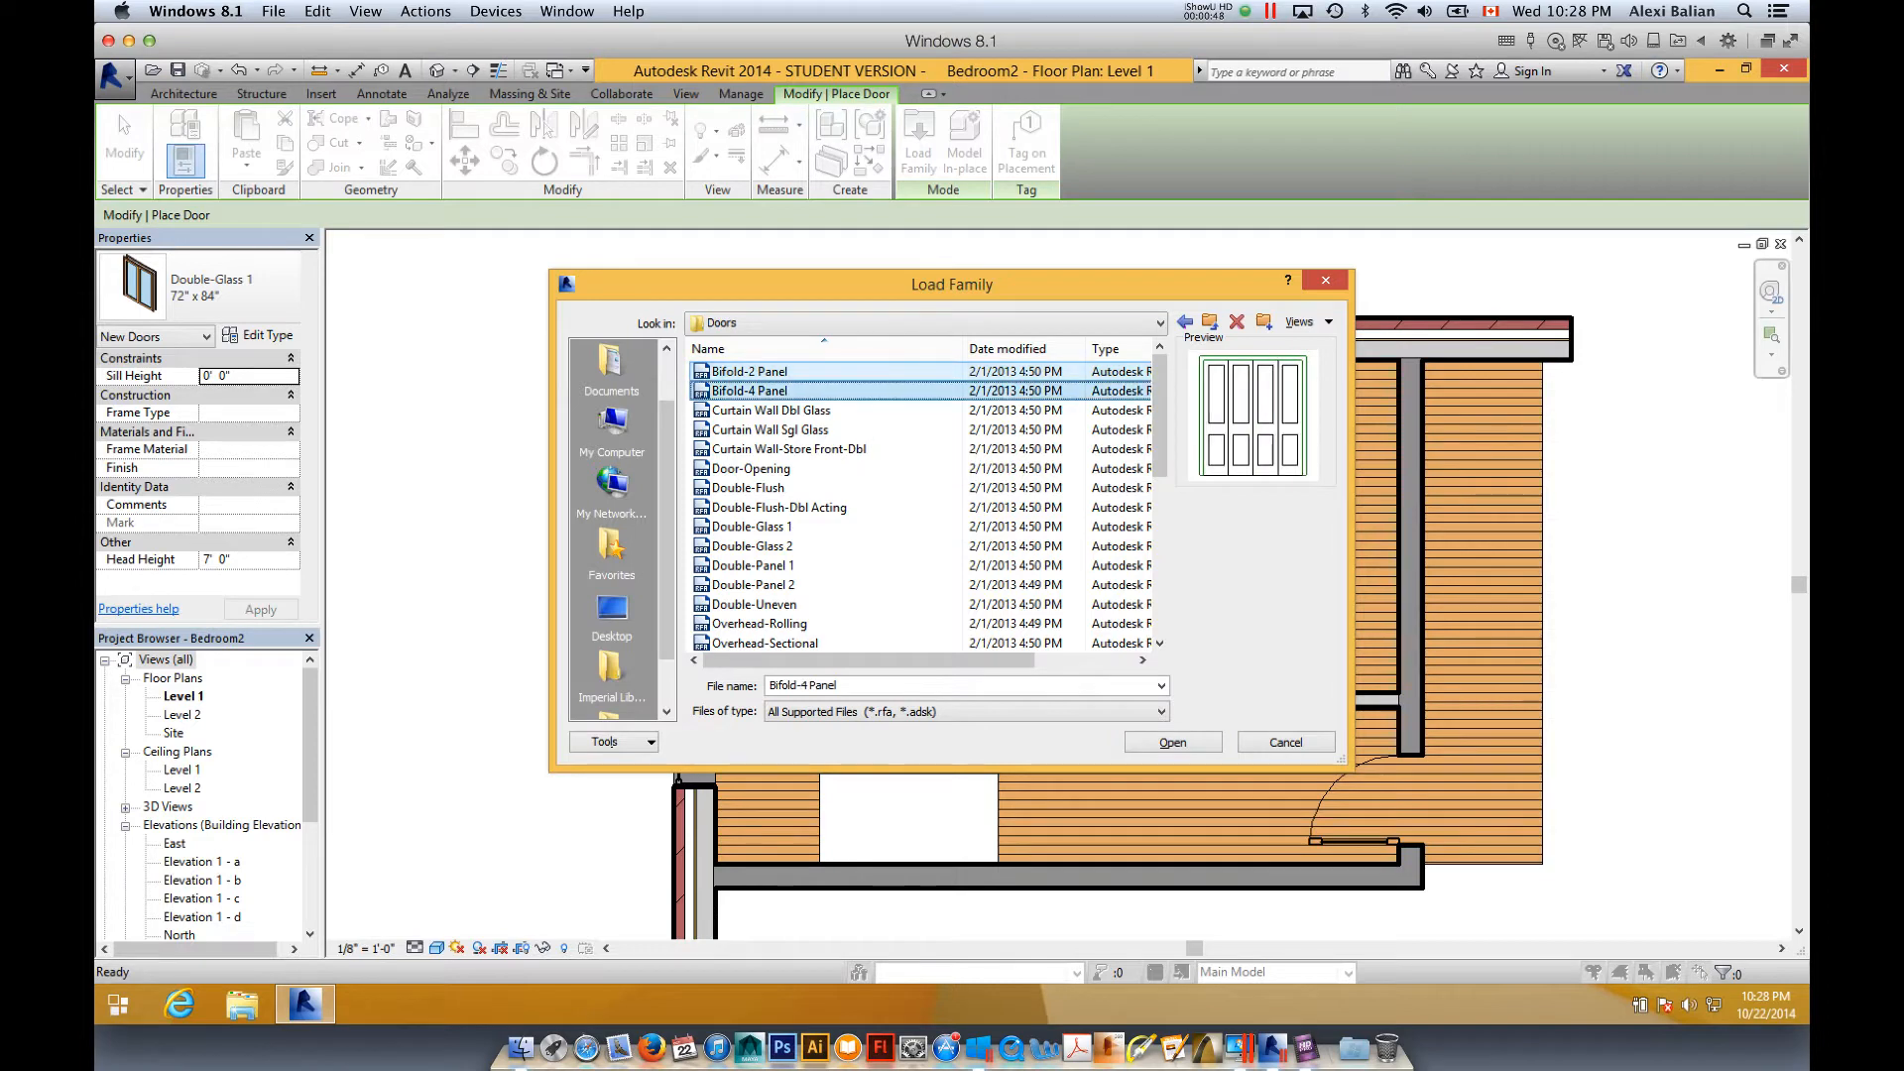
{"action": "key", "text": "Down"}
{"action": "key", "text": "Down"}
{"action": "key", "text": "Down"}
{"action": "key", "text": "Down"}
{"action": "key", "text": "Down"}
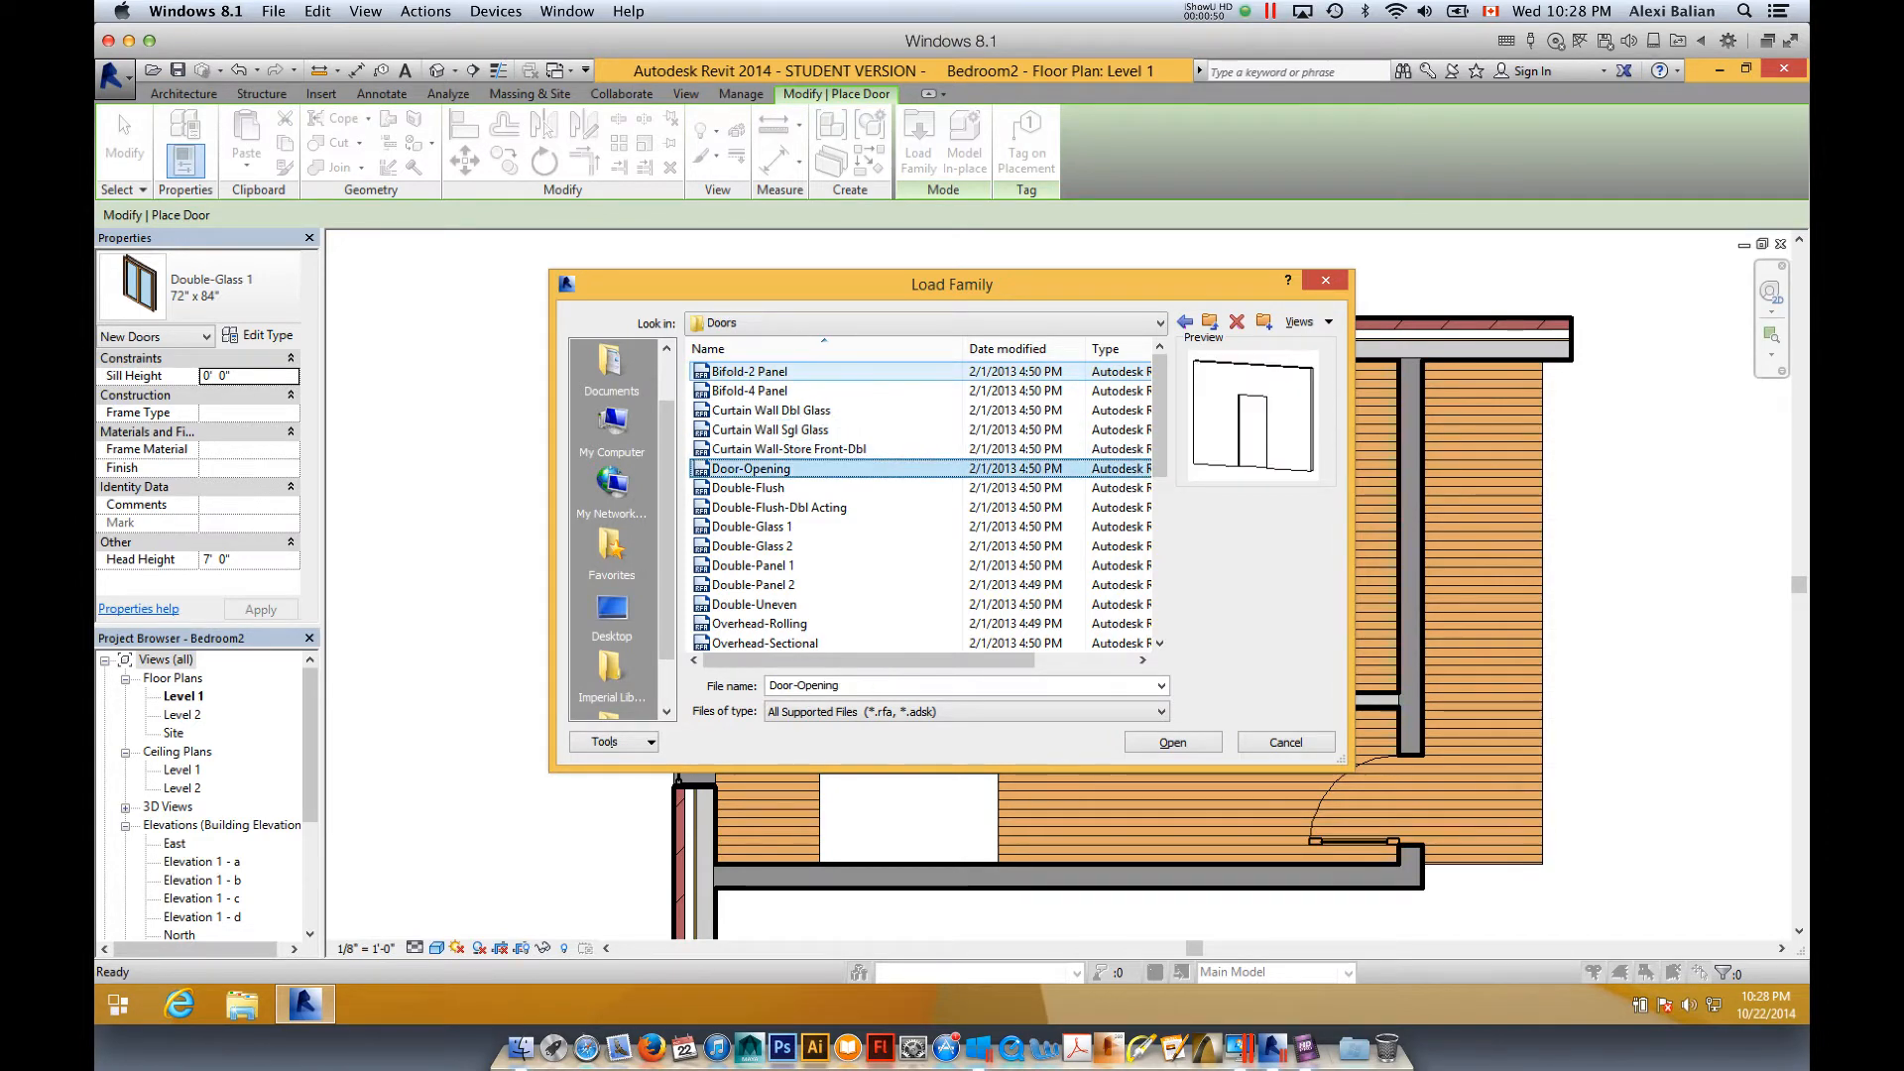
{"action": "key", "text": "Down"}
{"action": "key", "text": "Down"}
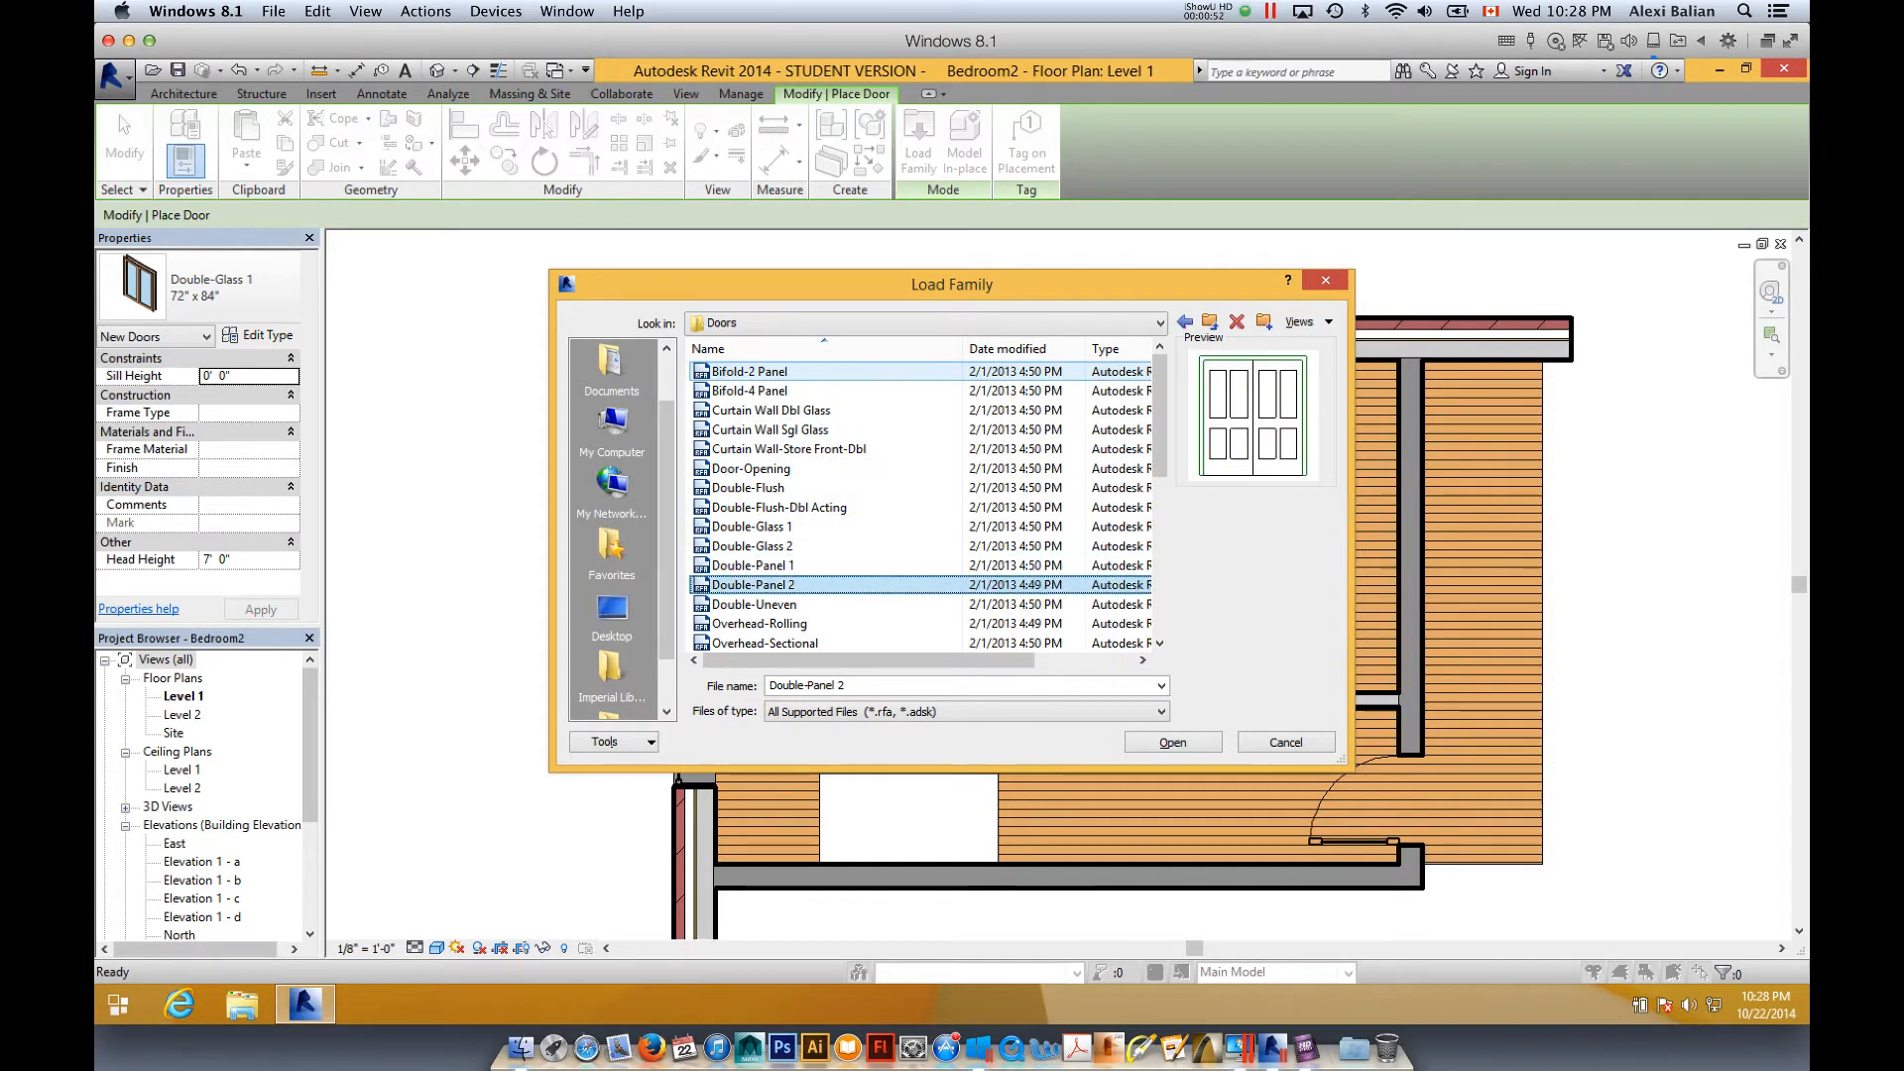
{"action": "key", "text": "Down"}
{"action": "key", "text": "Down"}
{"action": "key", "text": "Down"}
{"action": "key", "text": "Down"}
{"action": "key", "text": "Down"}
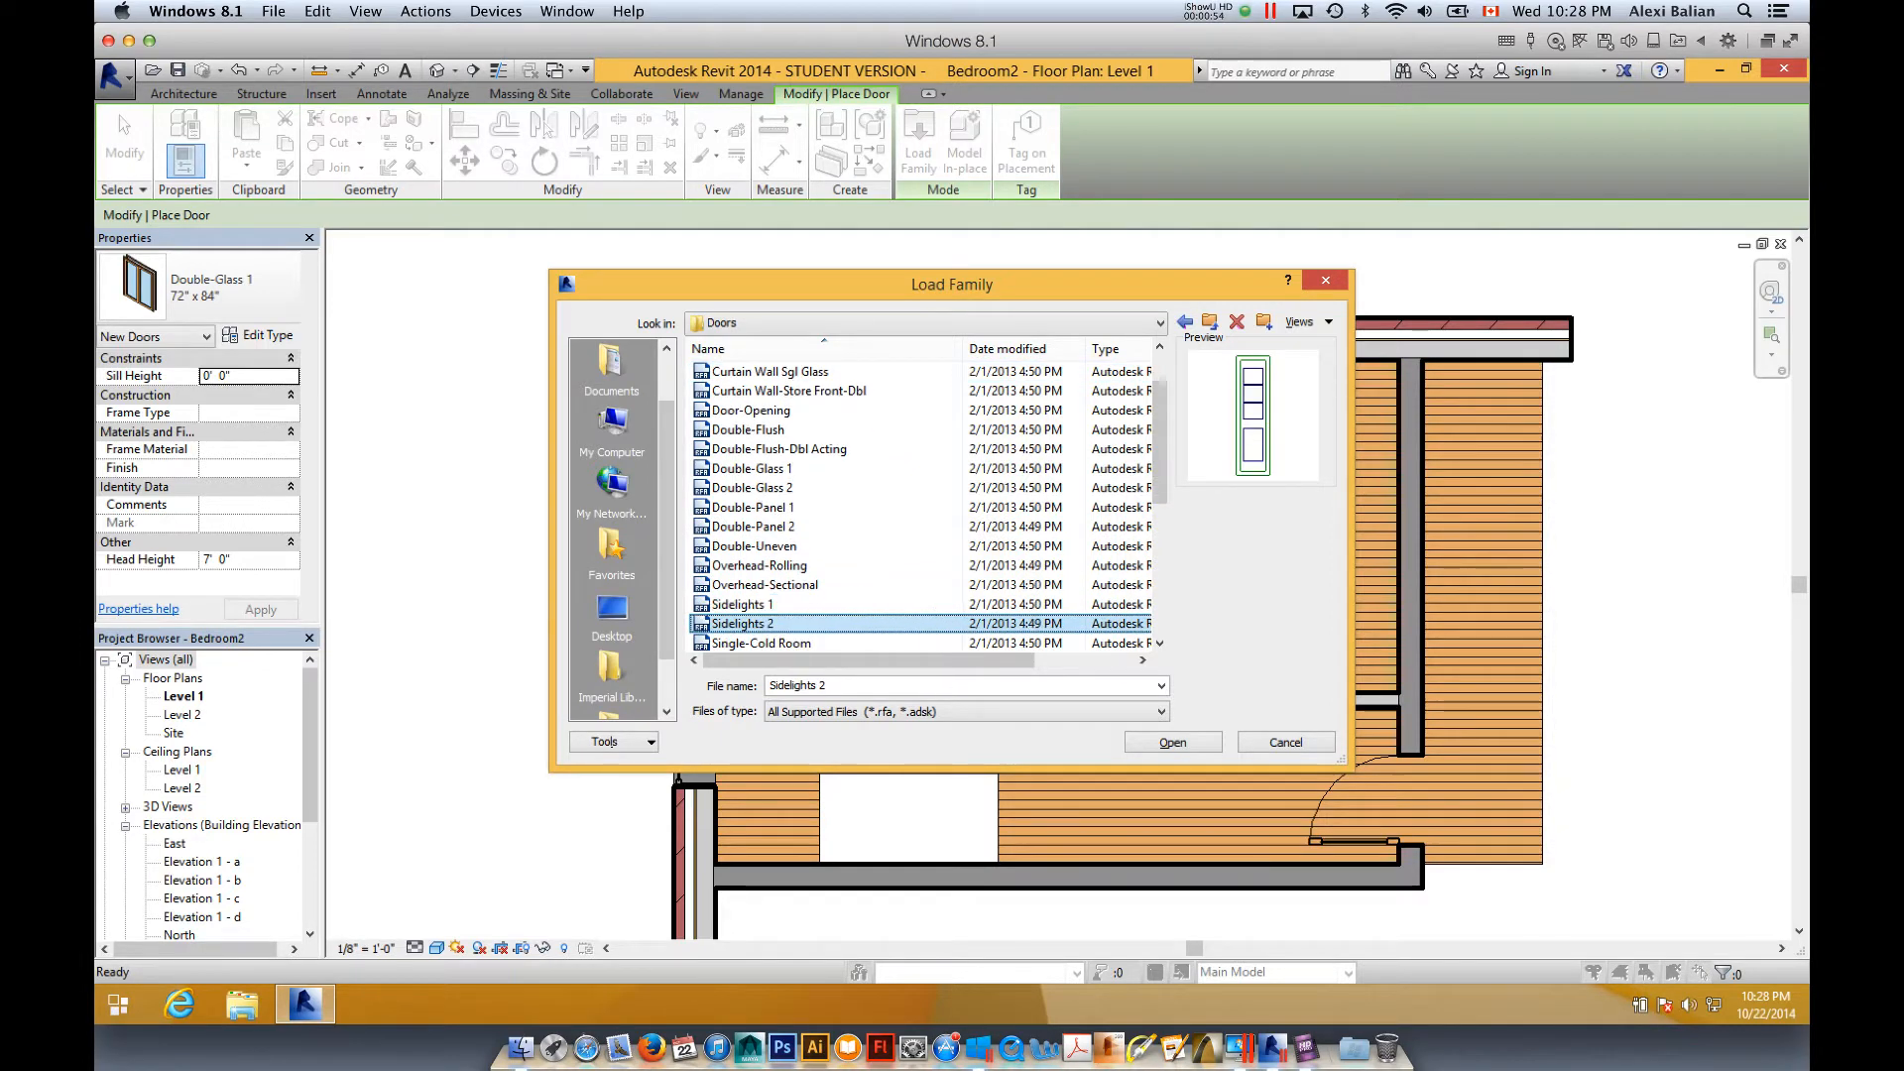
{"action": "key", "text": "Down"}
{"action": "key", "text": "Down"}
{"action": "key", "text": "Down"}
{"action": "key", "text": "Down"}
{"action": "key", "text": "Down"}
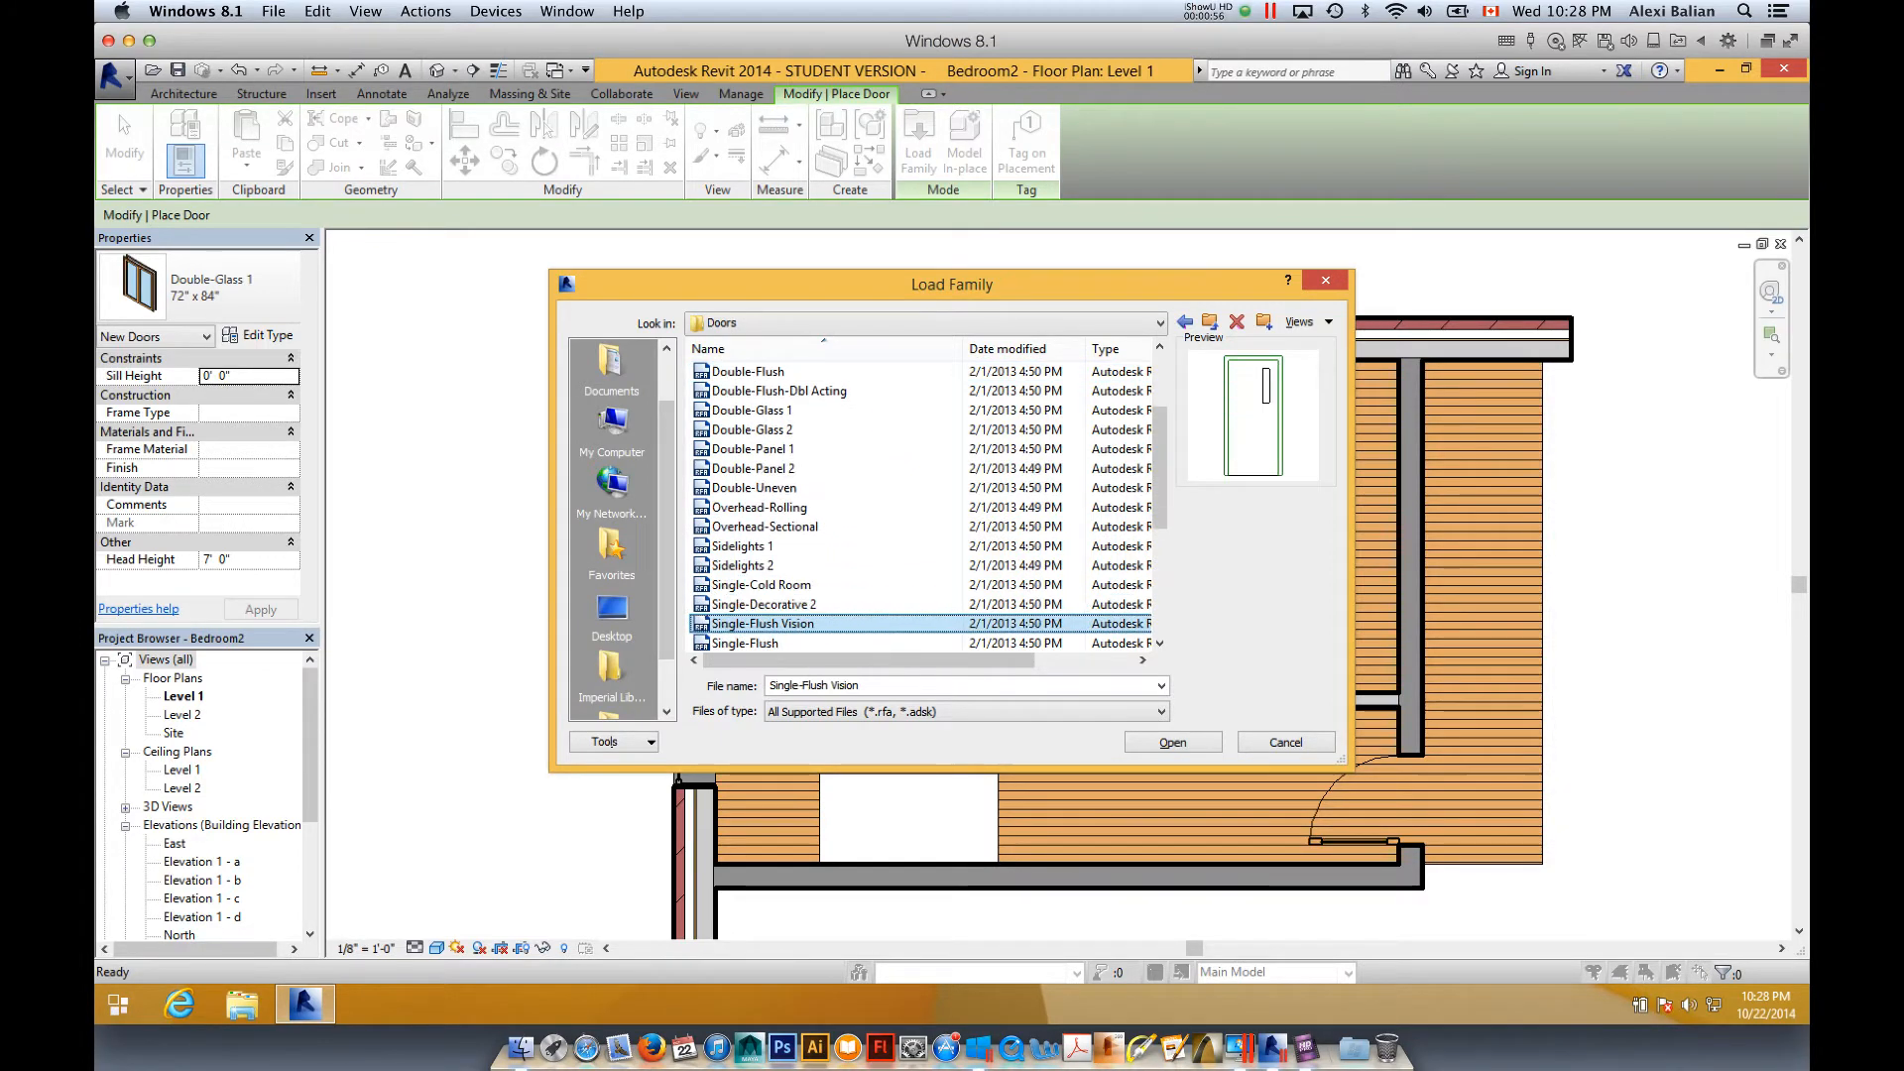
{"action": "key", "text": "Down"}
{"action": "key", "text": "Down"}
{"action": "key", "text": "Down"}
{"action": "key", "text": "Down"}
{"action": "key", "text": "Down"}
{"action": "key", "text": "Down"}
{"action": "key", "text": "Down"}
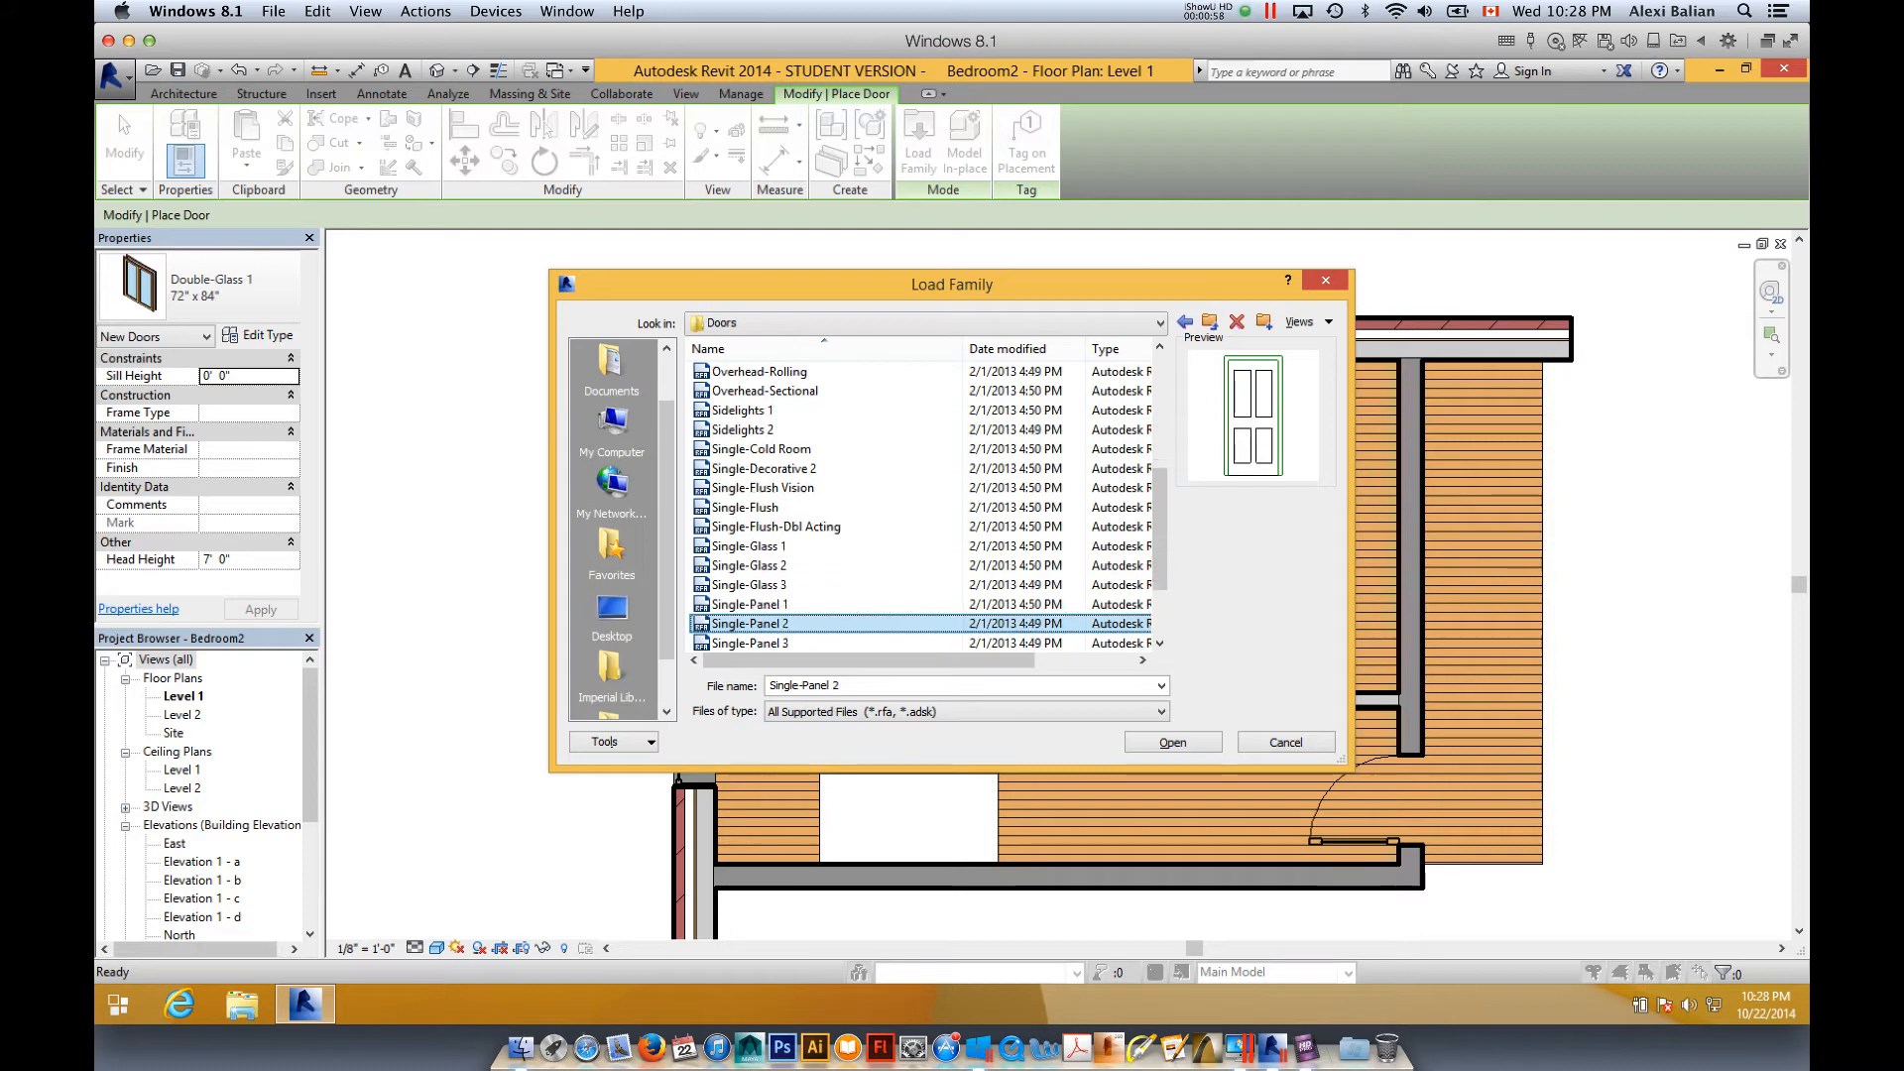
{"action": "key", "text": "Down"}
{"action": "key", "text": "Down"}
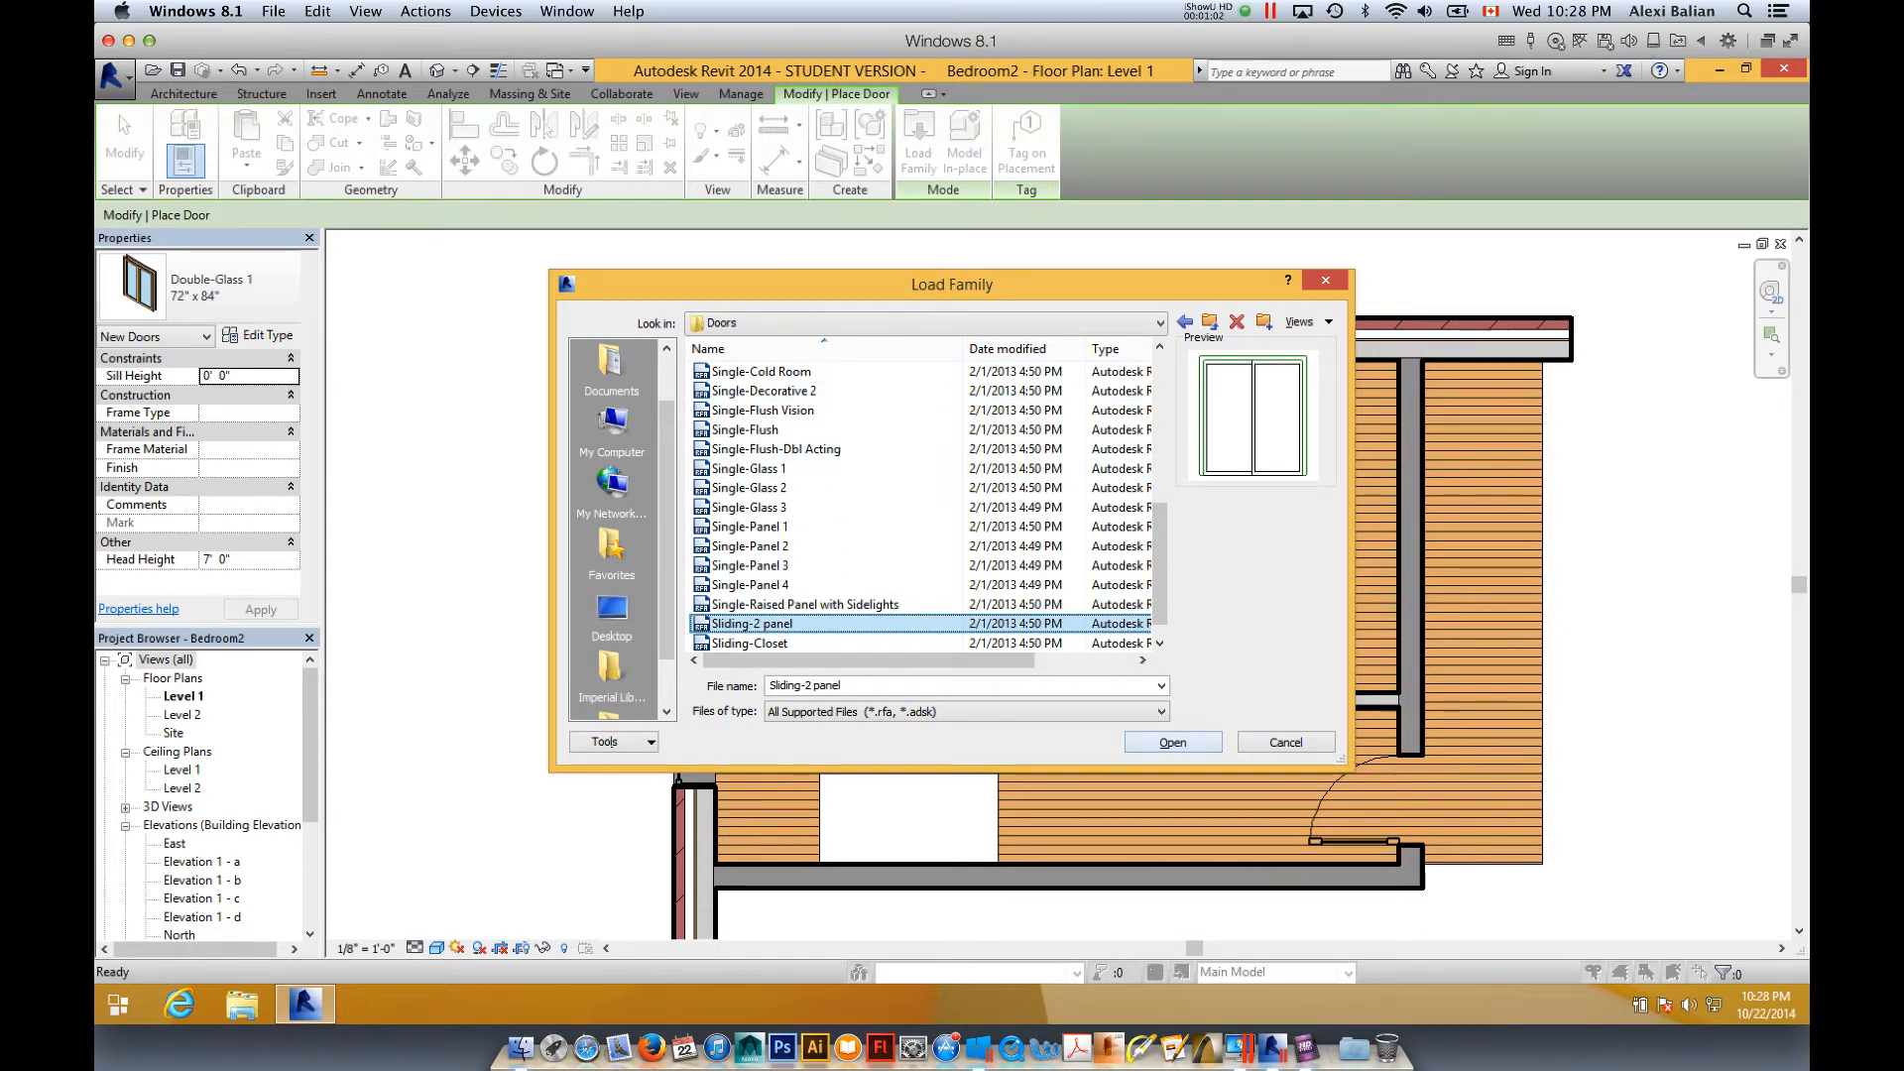
{"action": "key", "text": "Return"}
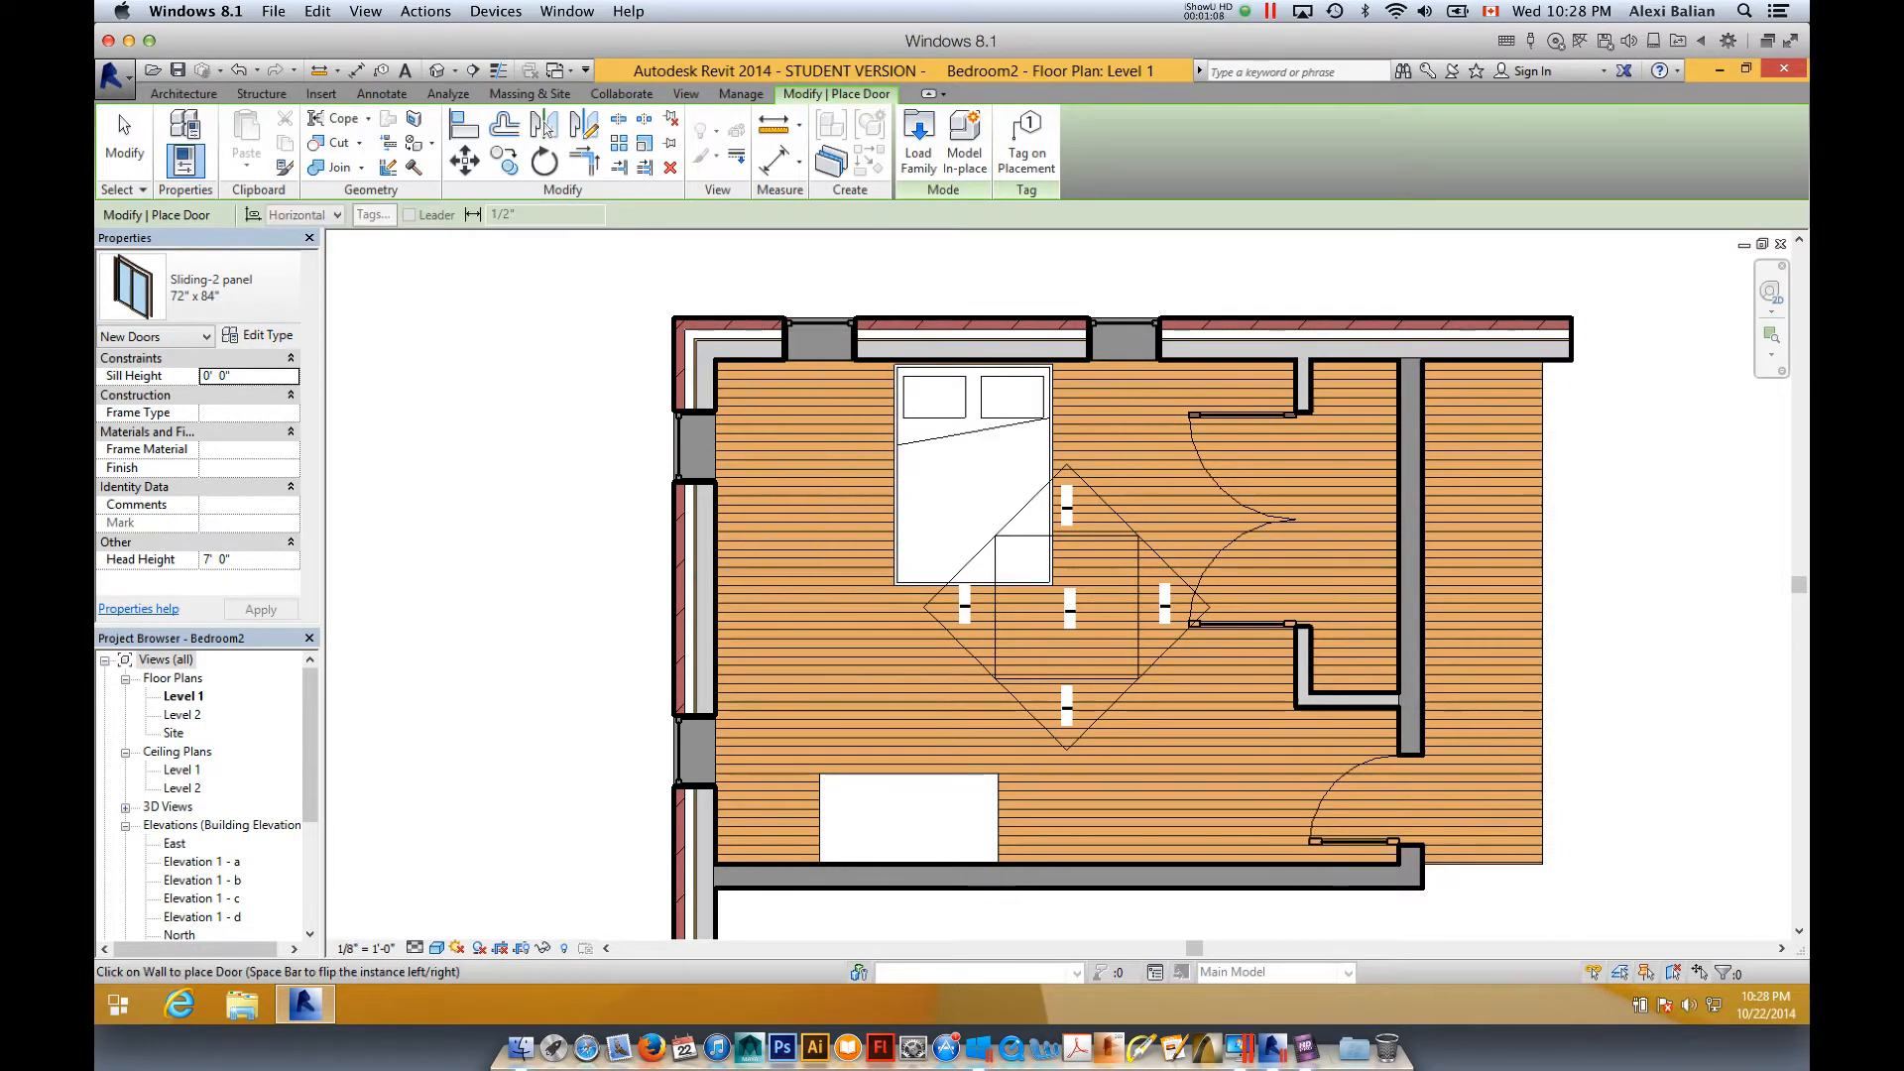
{"action": "left_click", "coordinate": [124, 139]}
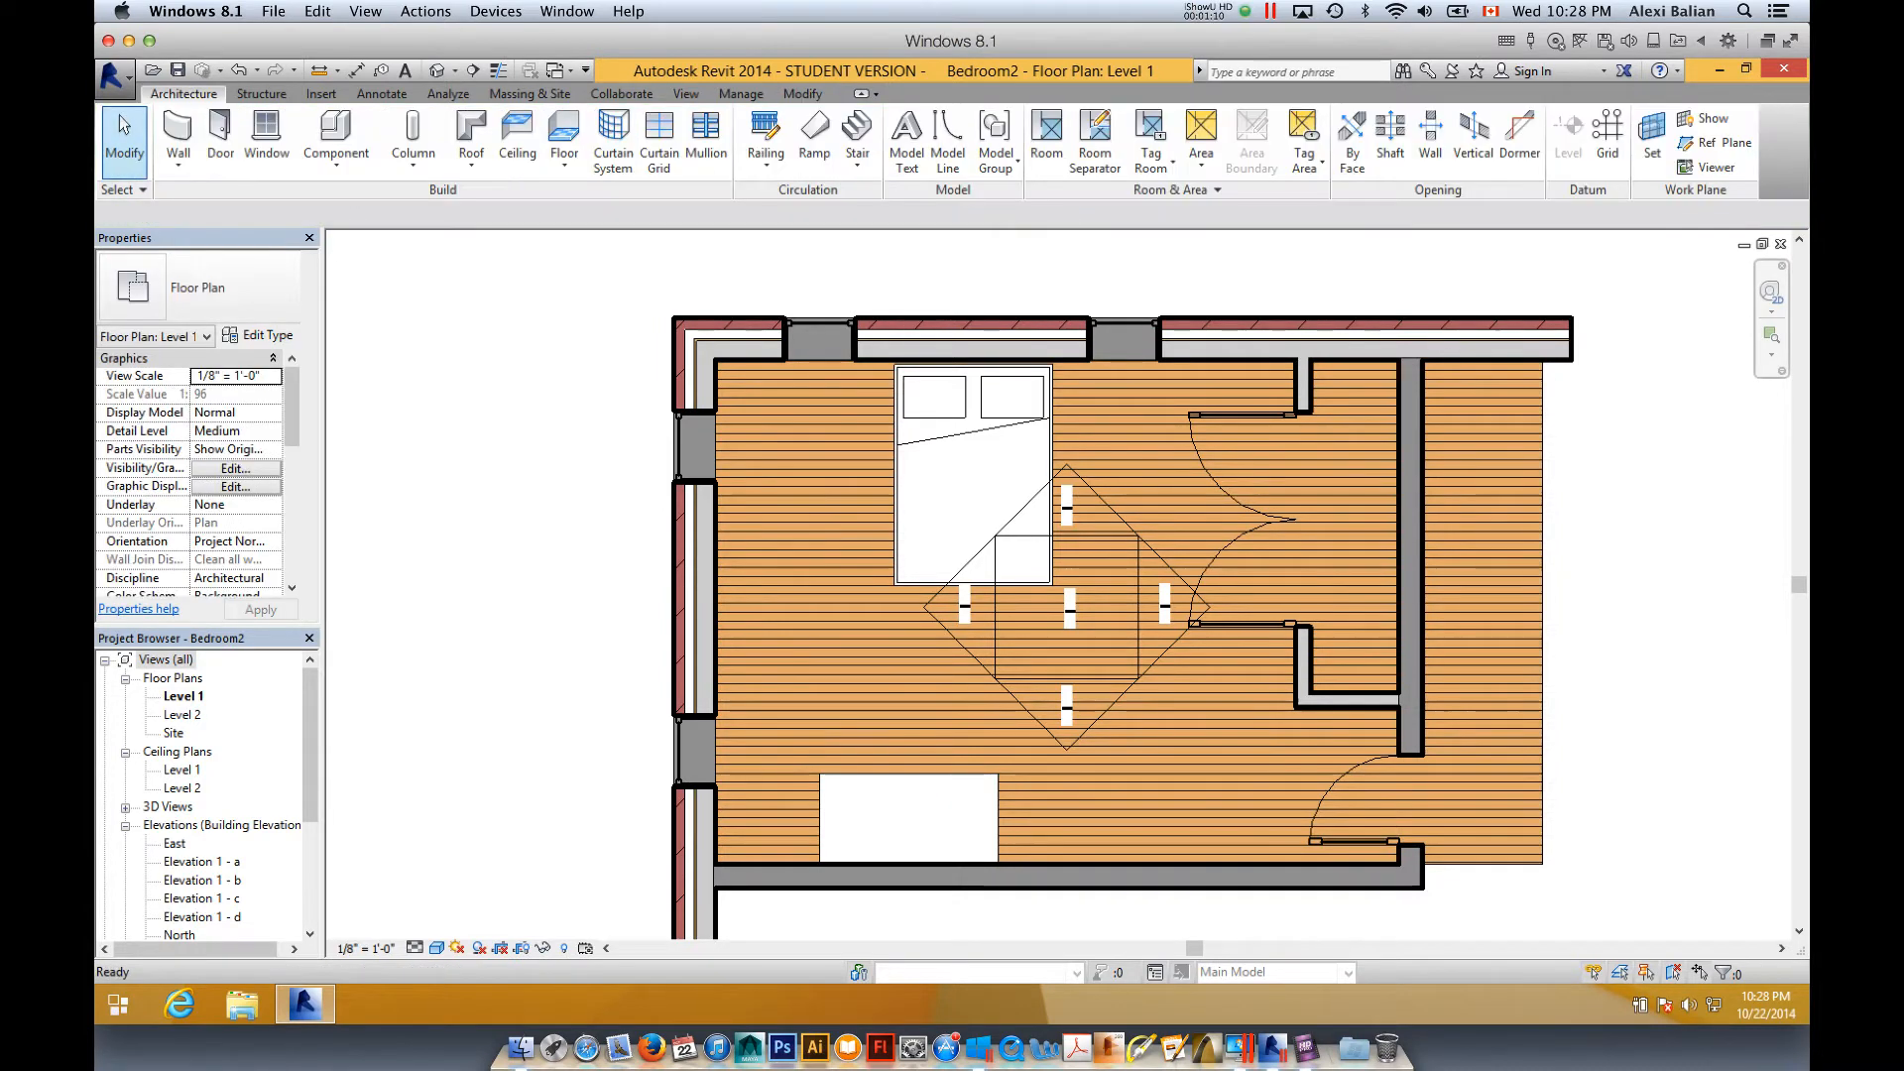
- Delete the closet's double-glass door and place a 72" x 78" Sliding-2 panel door in the closet wall instead
{"action": "left_click", "coordinate": [1252, 624]}
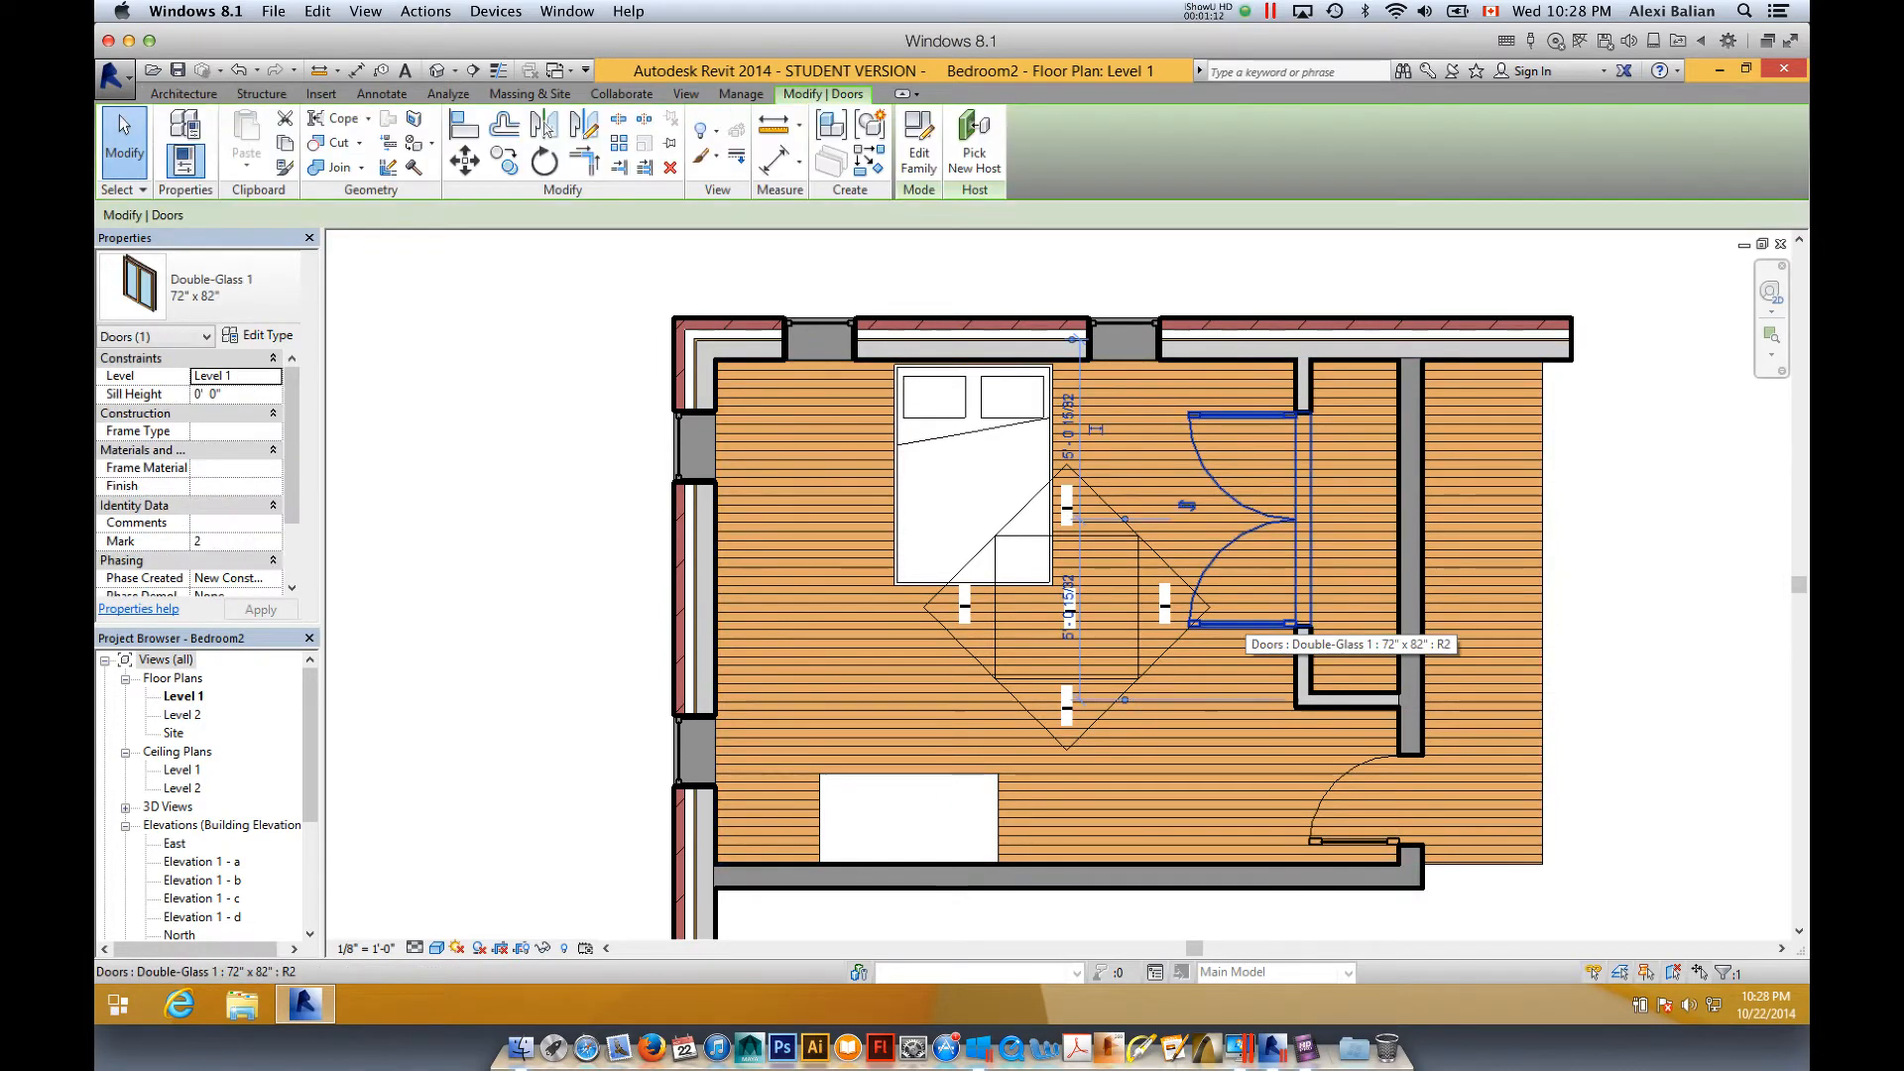
{"action": "key", "text": "Delete"}
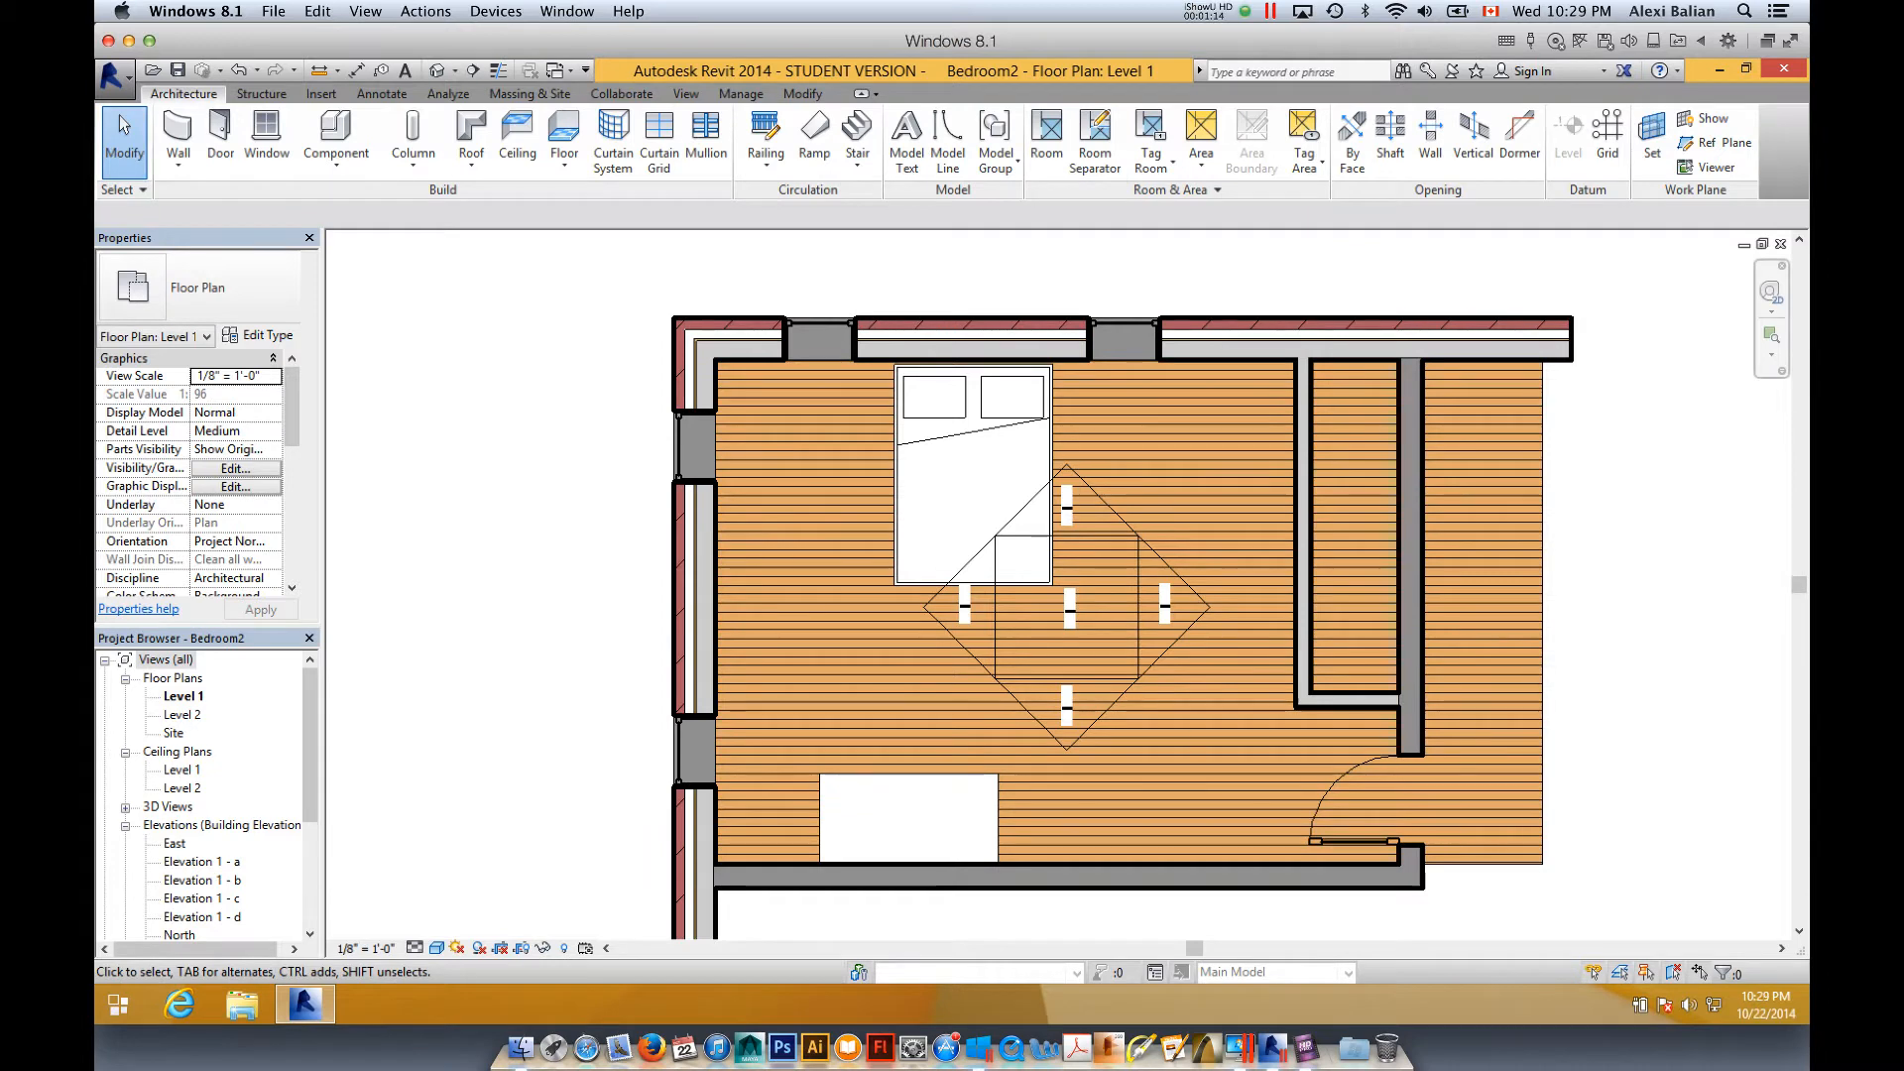
{"action": "left_click", "coordinate": [220, 139]}
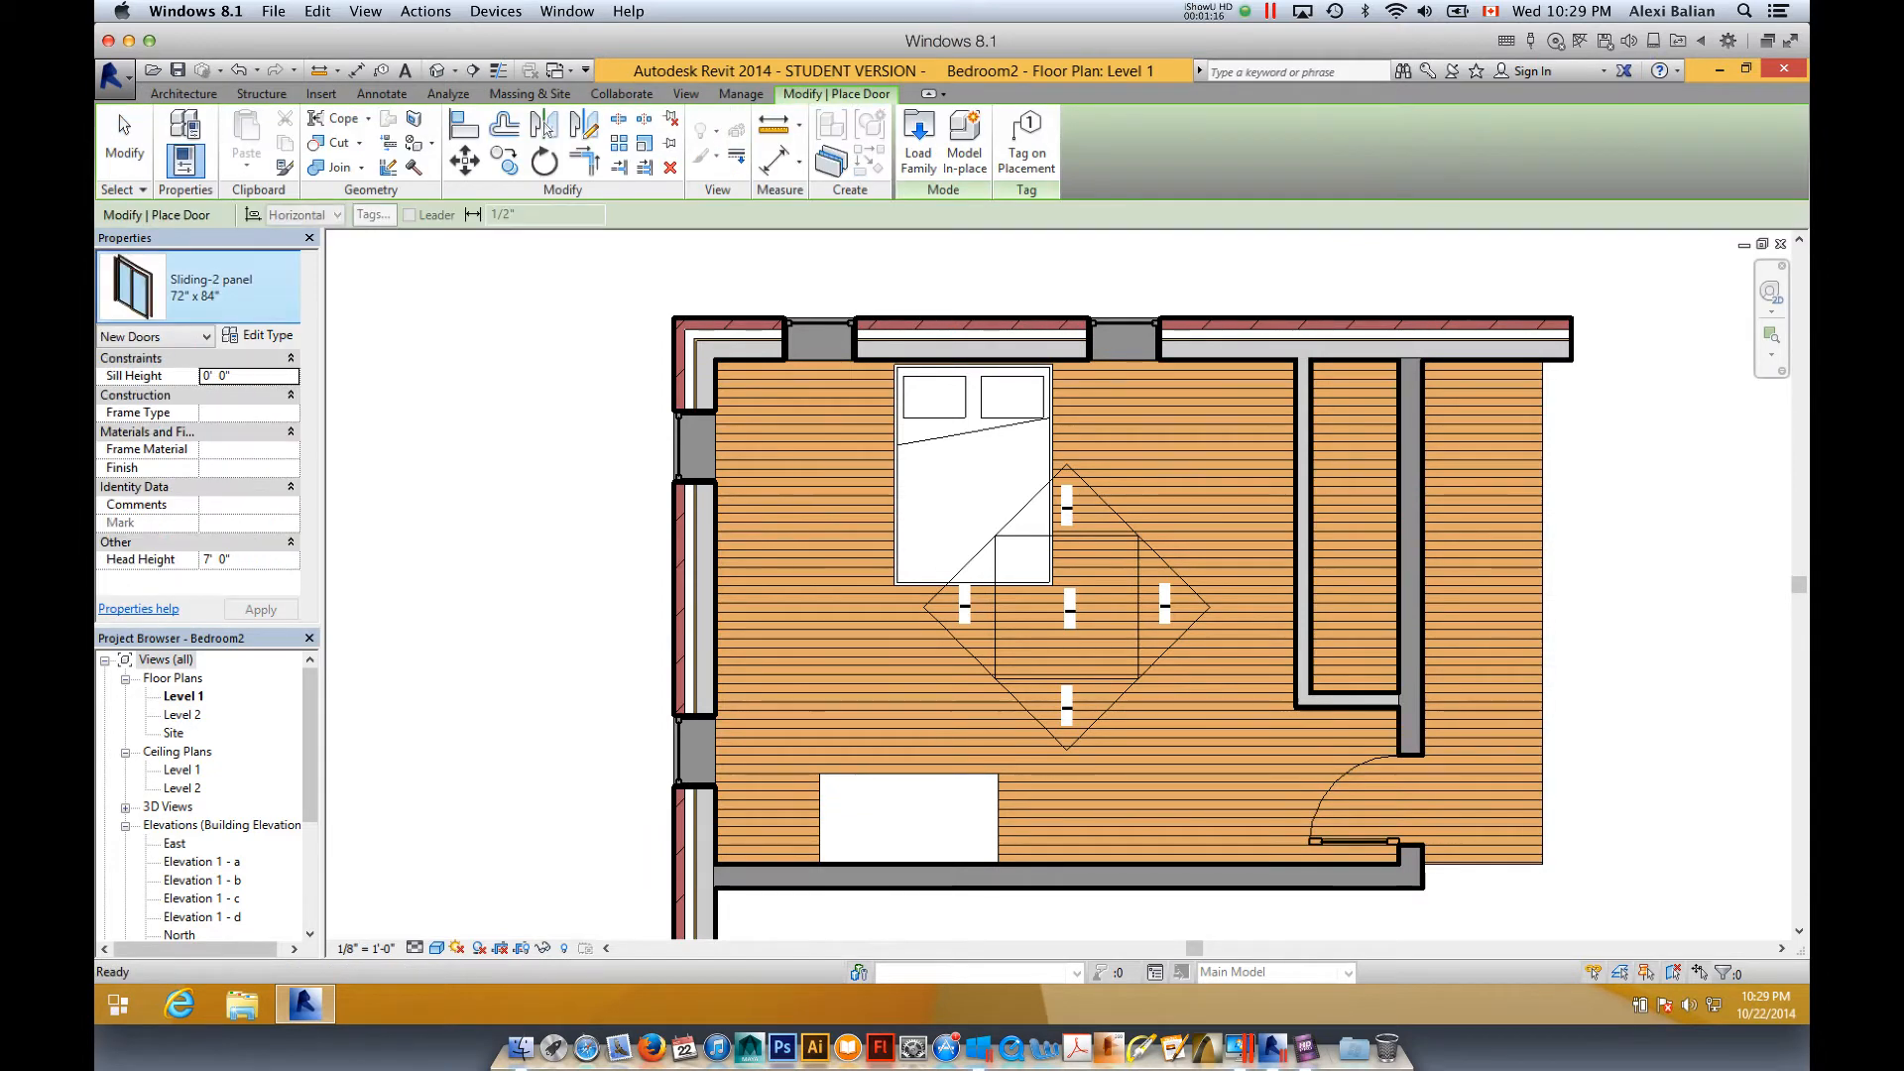
{"action": "left_click", "coordinate": [199, 287]}
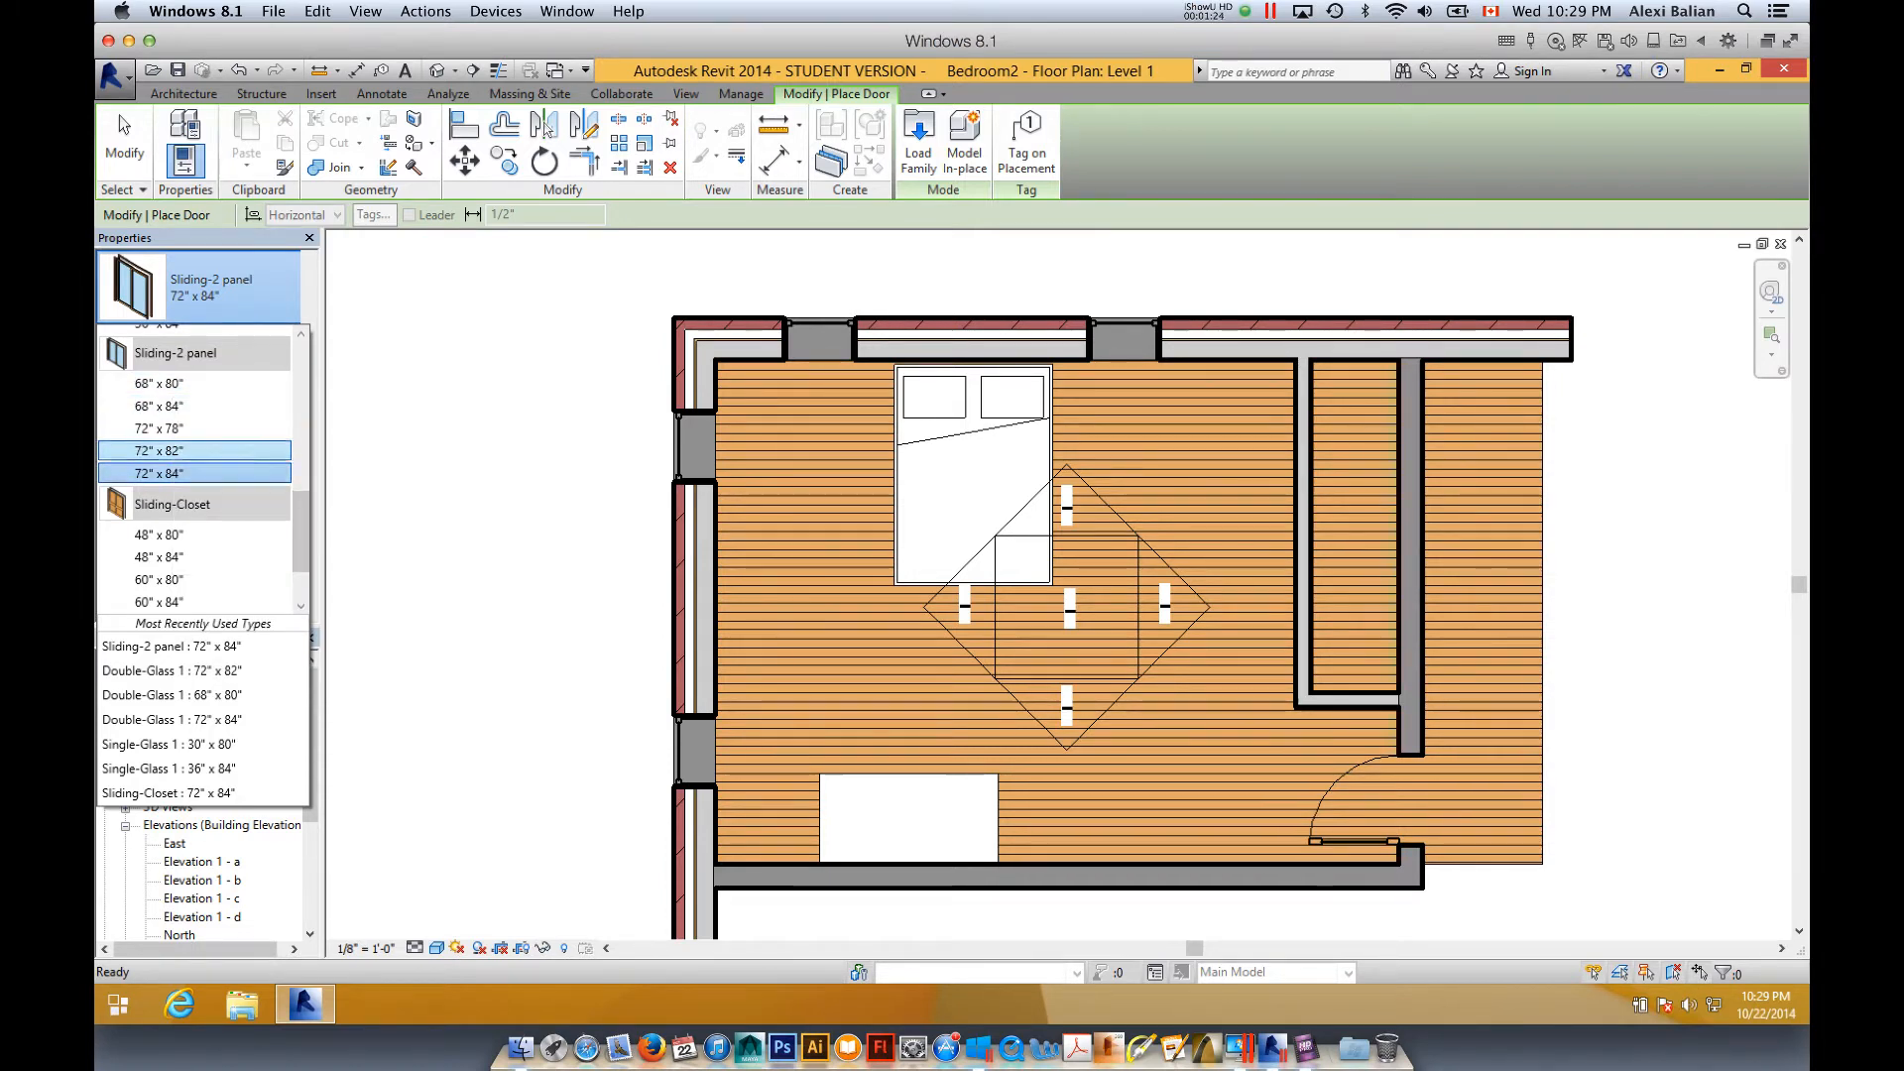
{"action": "left_click", "coordinate": [159, 428]}
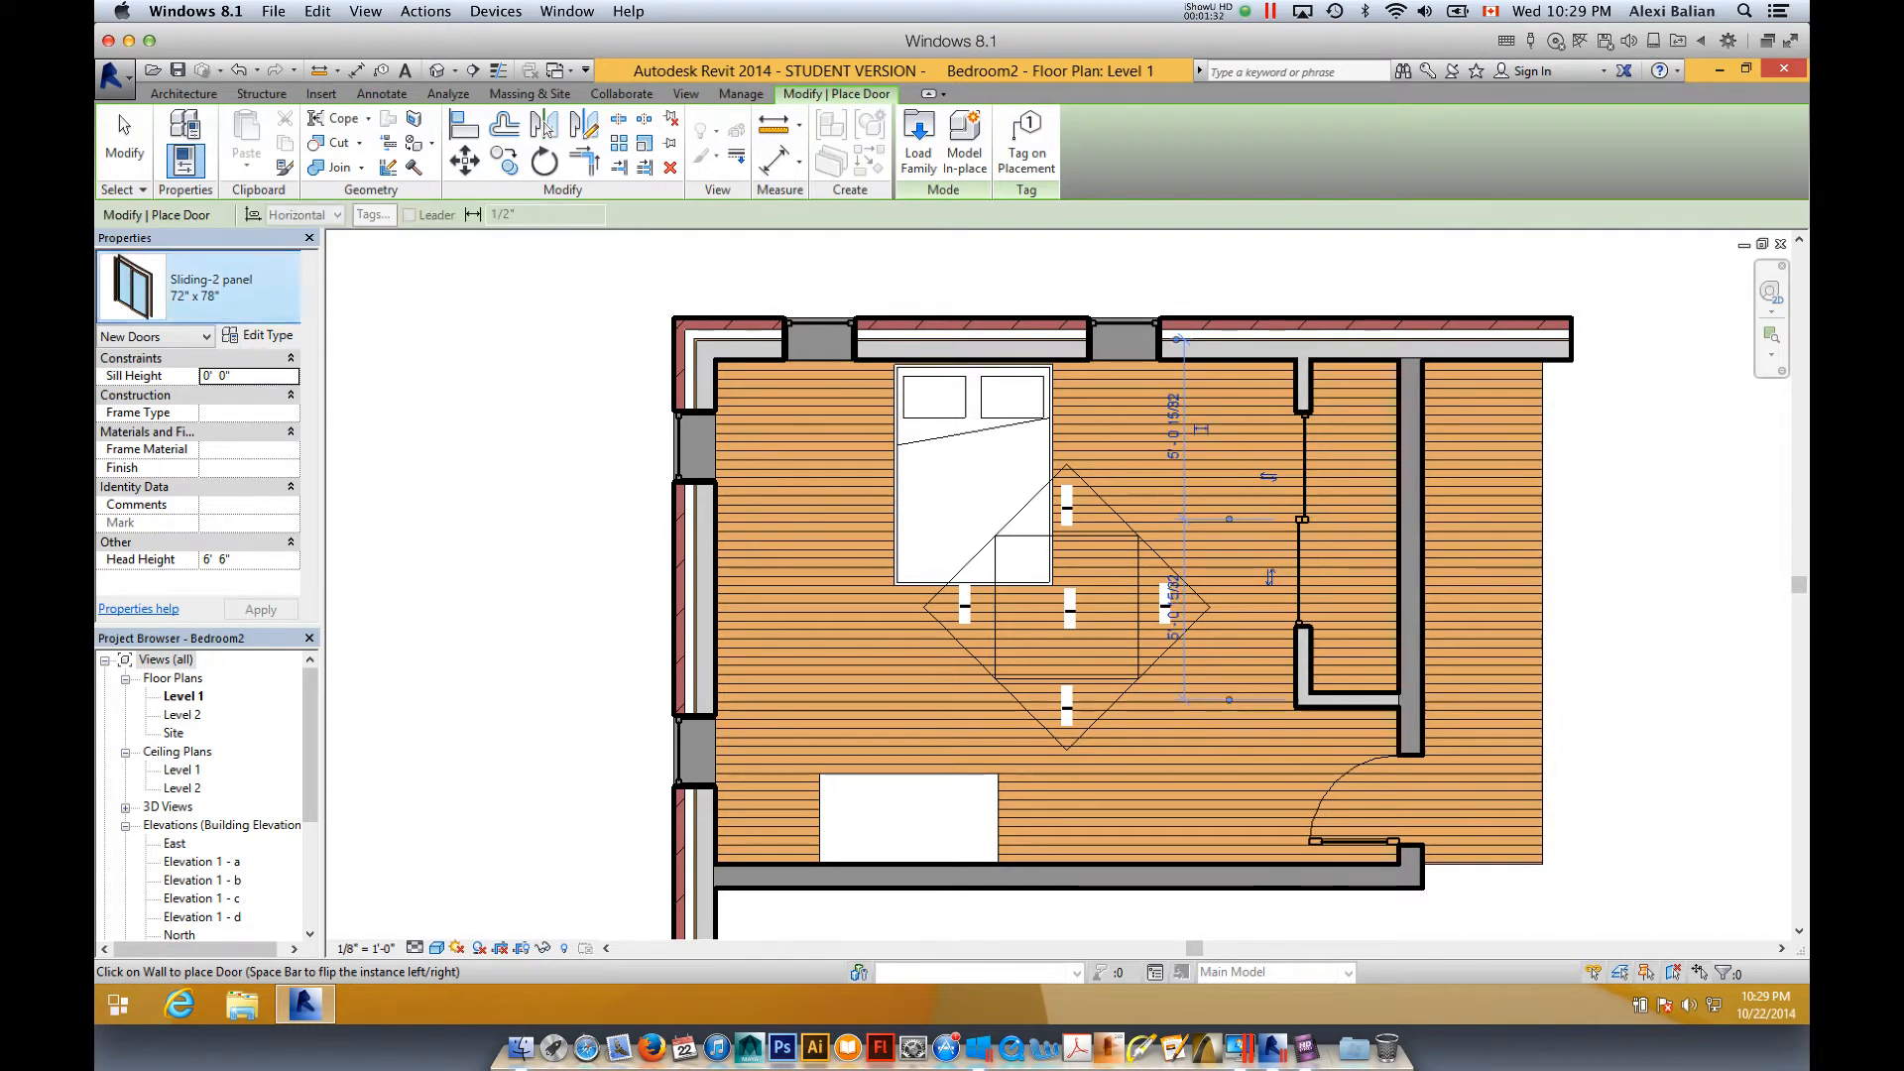
{"action": "left_click", "coordinate": [199, 288]}
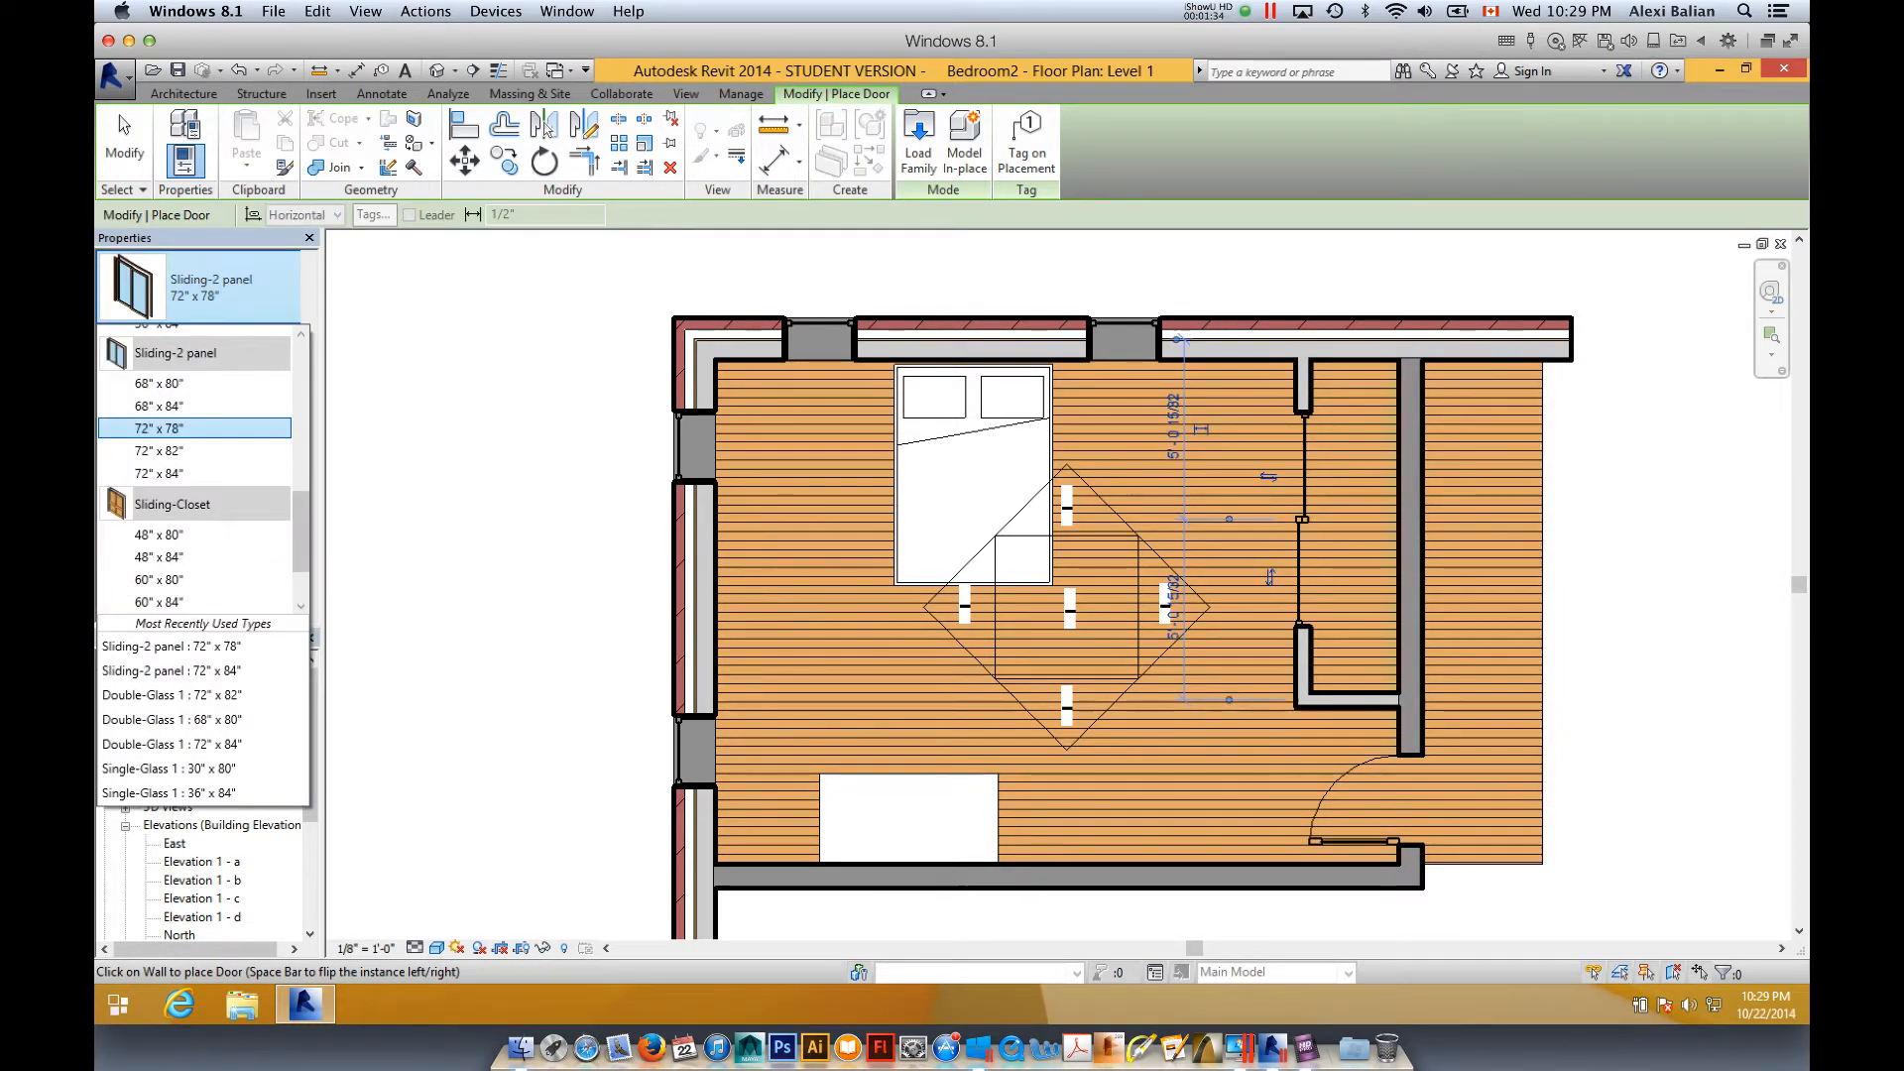
{"action": "left_click", "coordinate": [199, 287]}
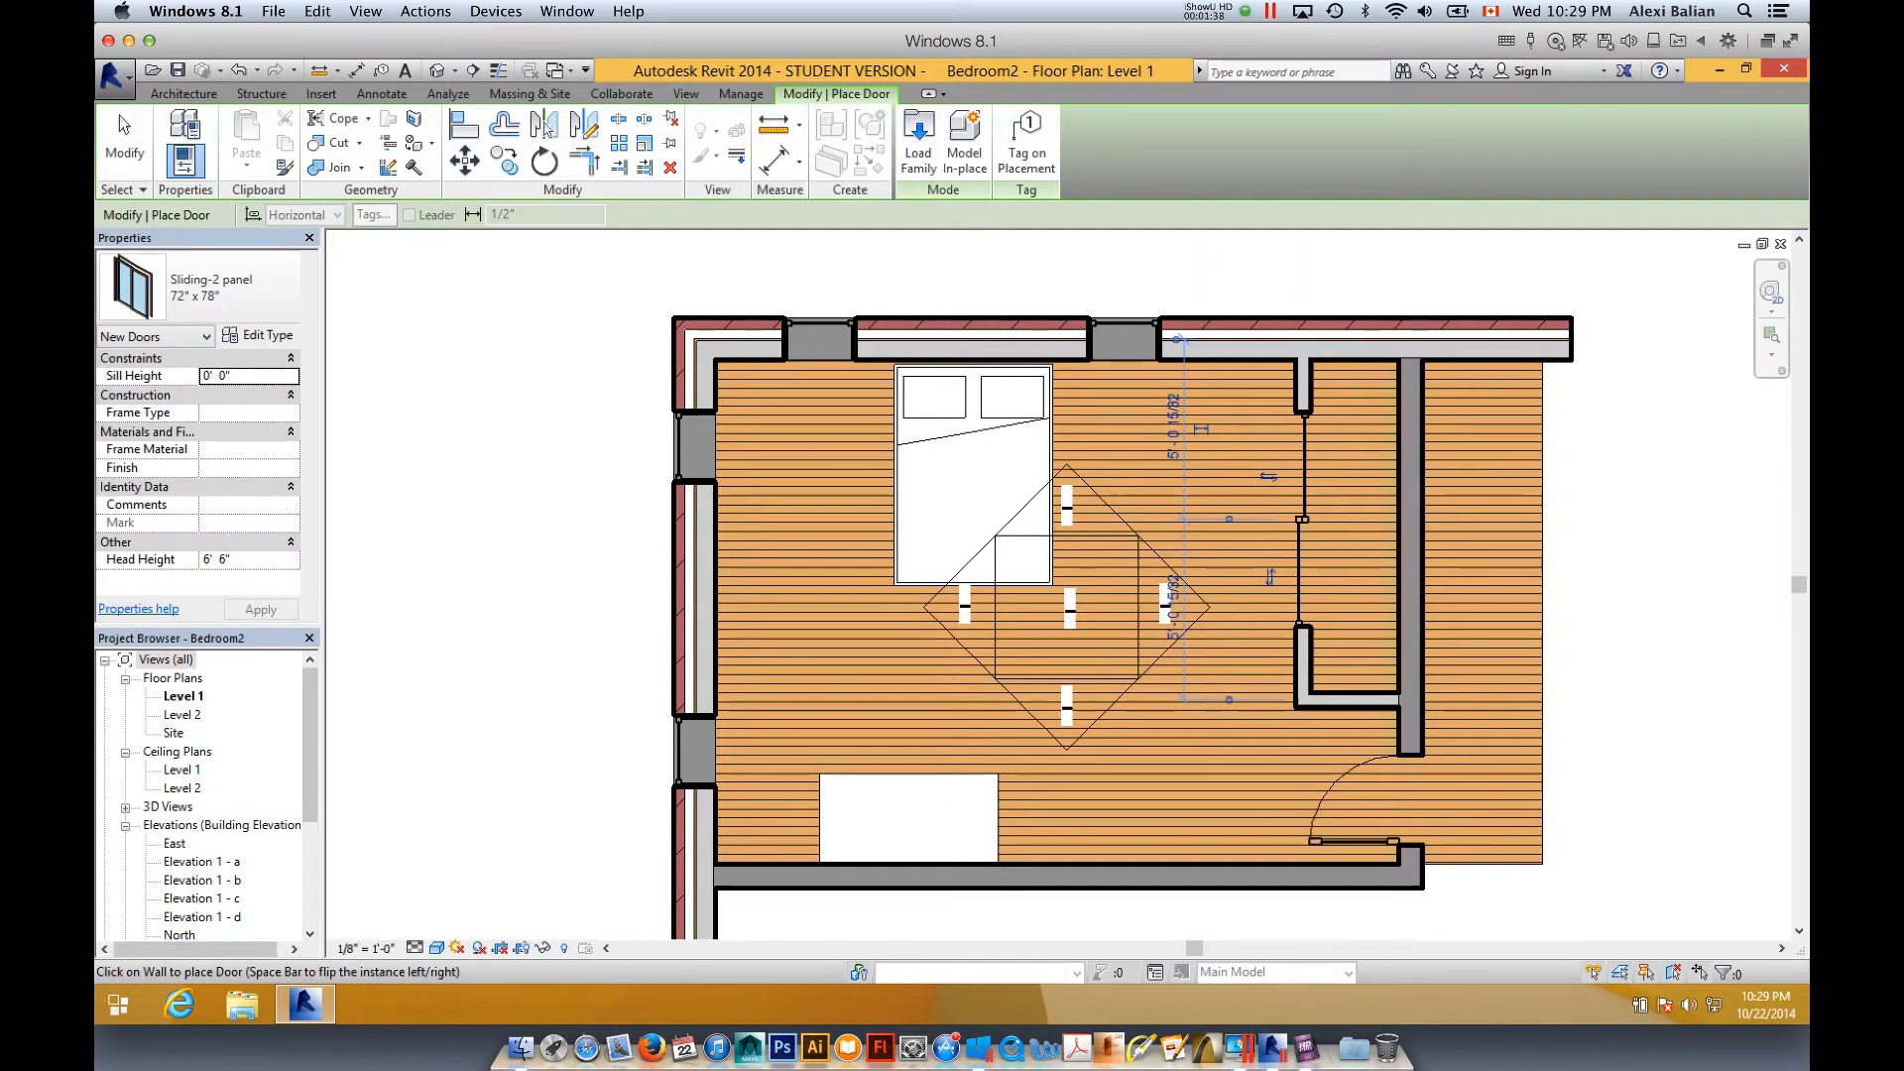
{"action": "key", "text": "Escape"}
{"action": "key", "text": "Escape"}
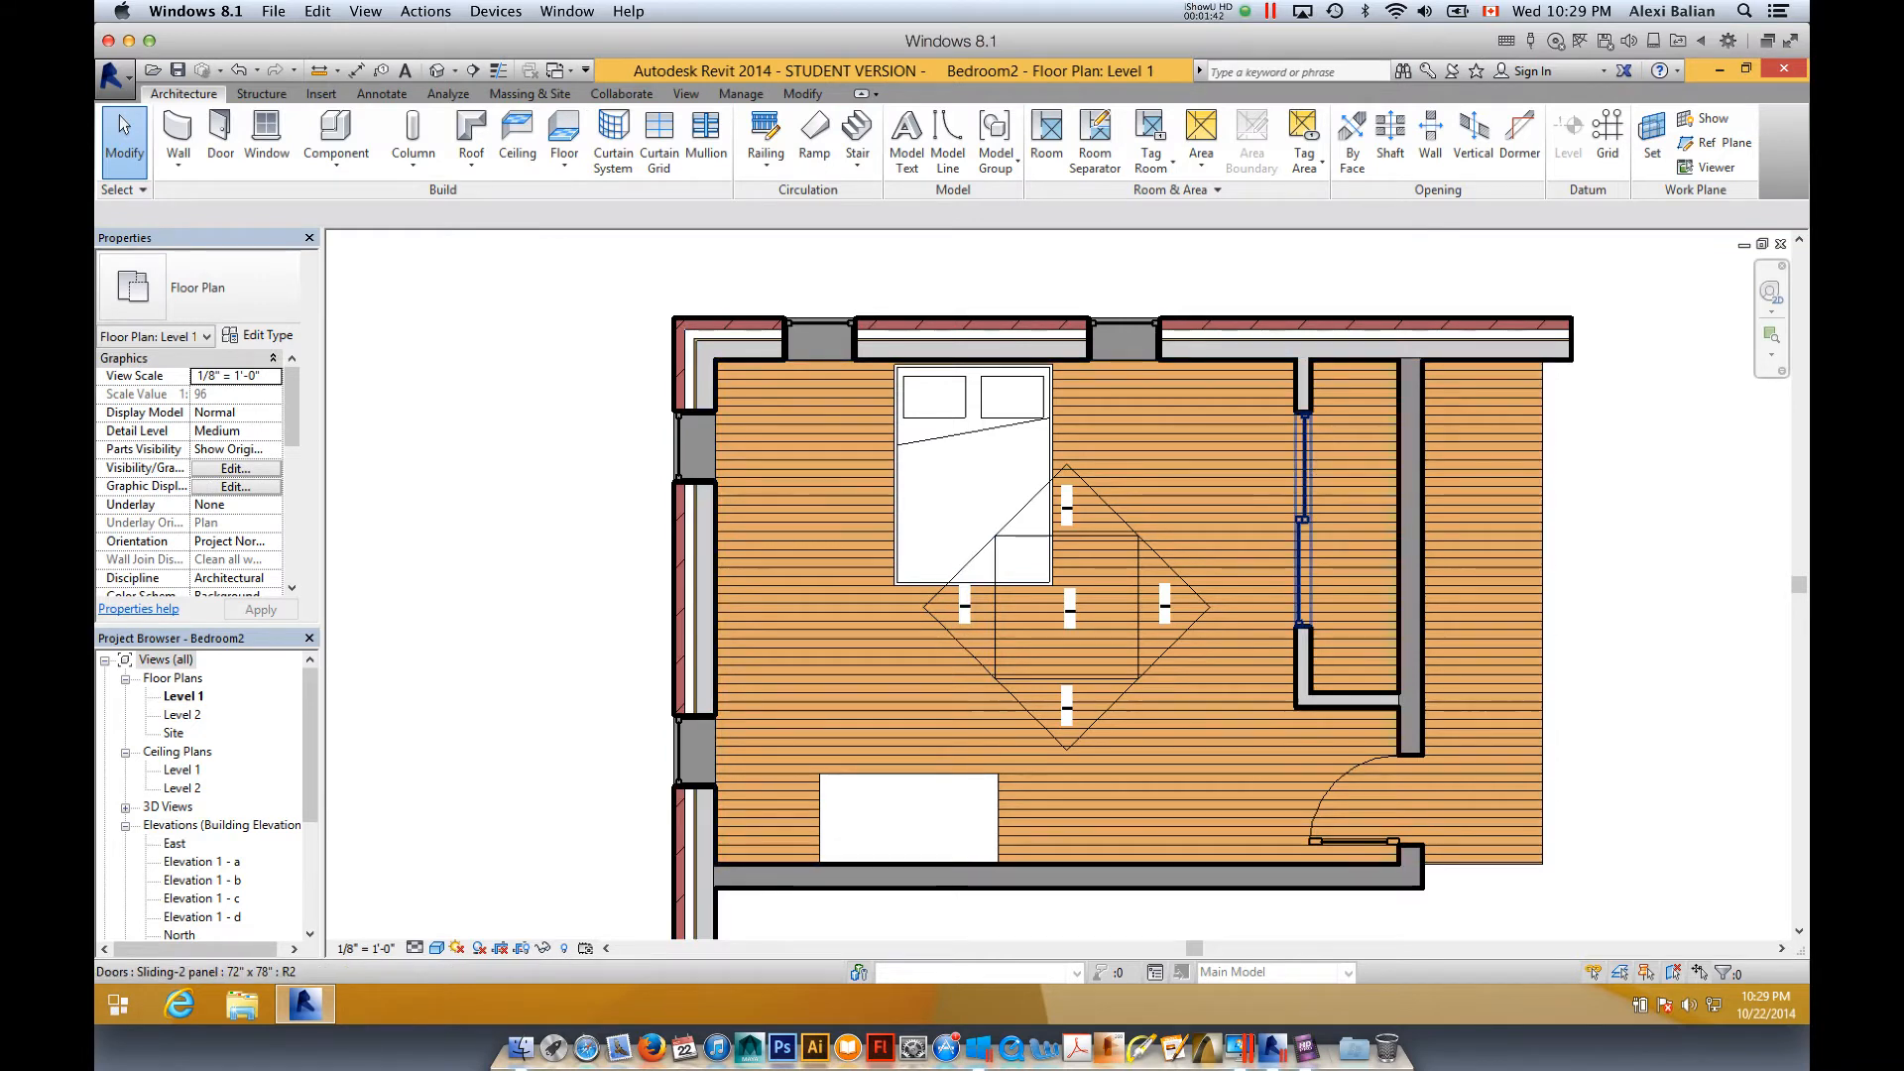
- Nudge the closet's short lower partition wall up the plan to about 8'-9" from the upper exterior wall
{"action": "left_click", "coordinate": [1349, 700]}
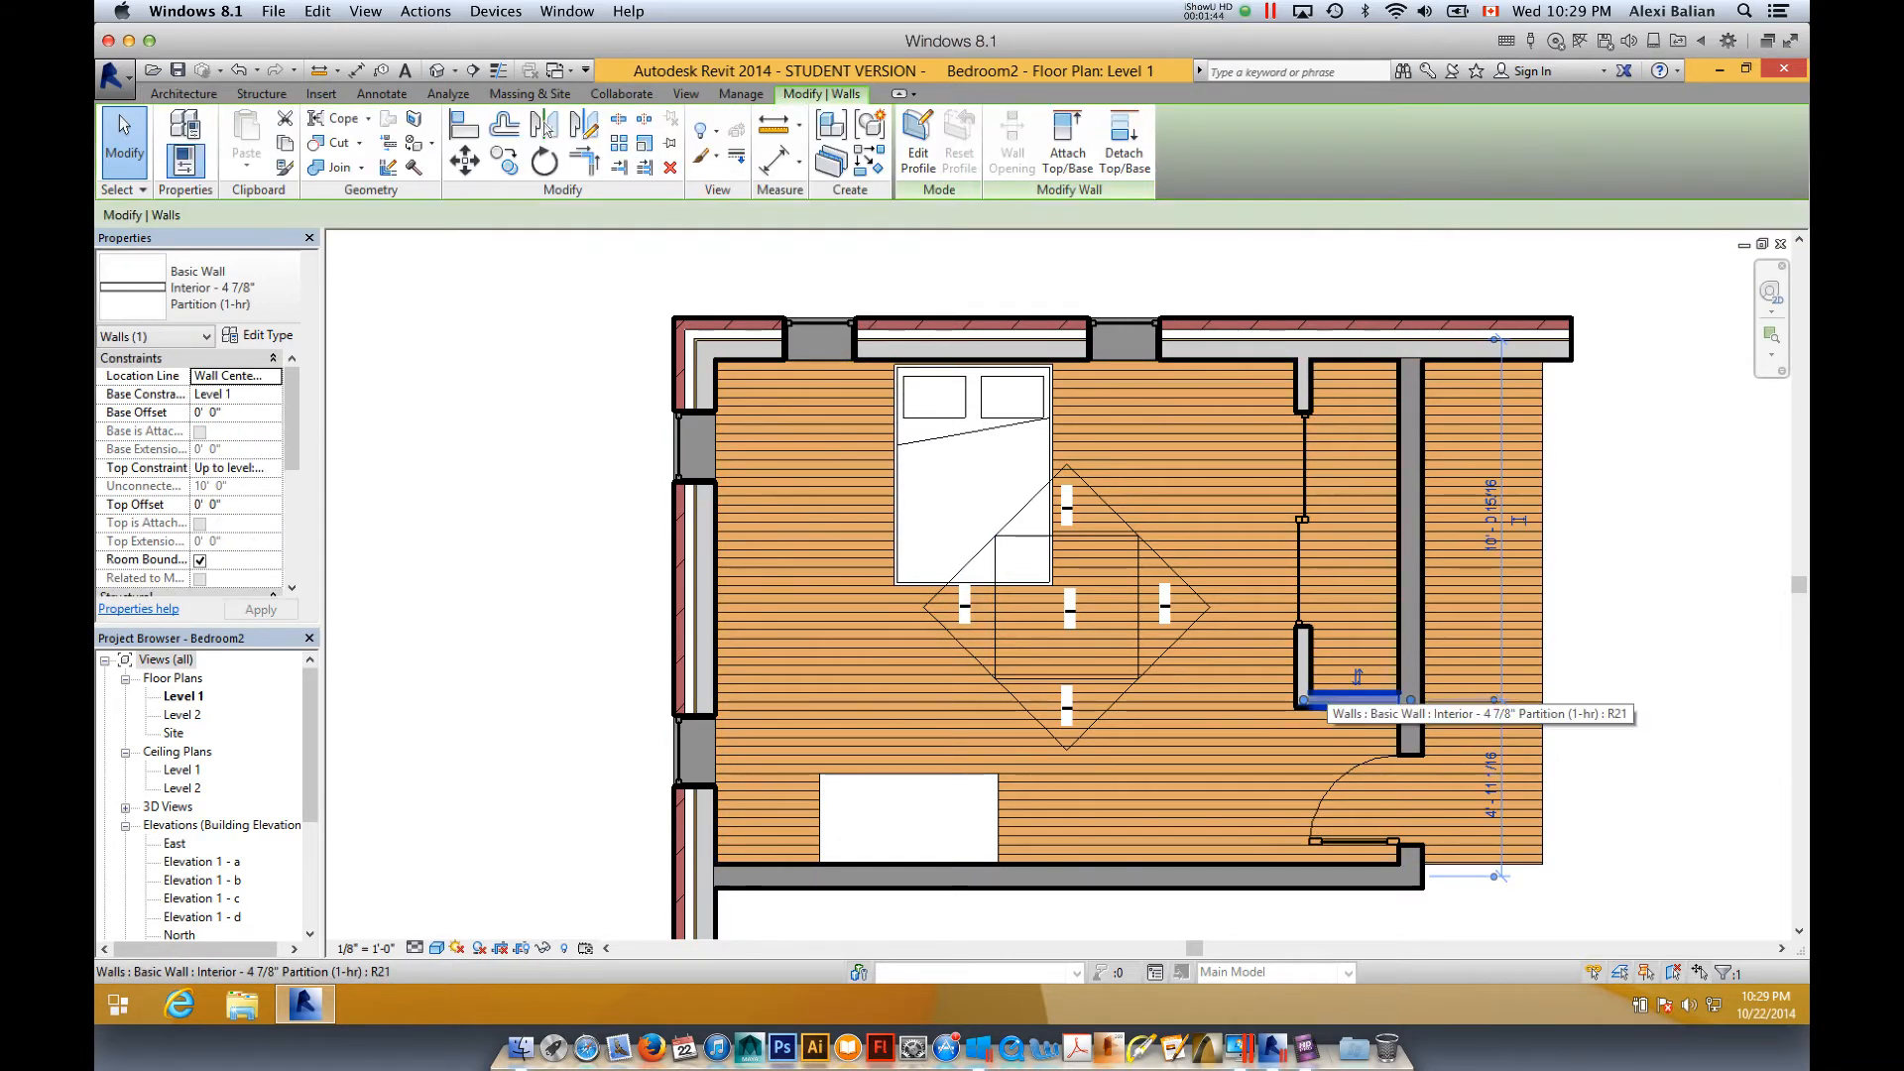
{"action": "key", "text": "Up"}
{"action": "key", "text": "Up"}
{"action": "key", "text": "Up"}
{"action": "key", "text": "Up"}
{"action": "key", "text": "Up"}
{"action": "key", "text": "Up"}
{"action": "key", "text": "Up"}
{"action": "key", "text": "Up"}
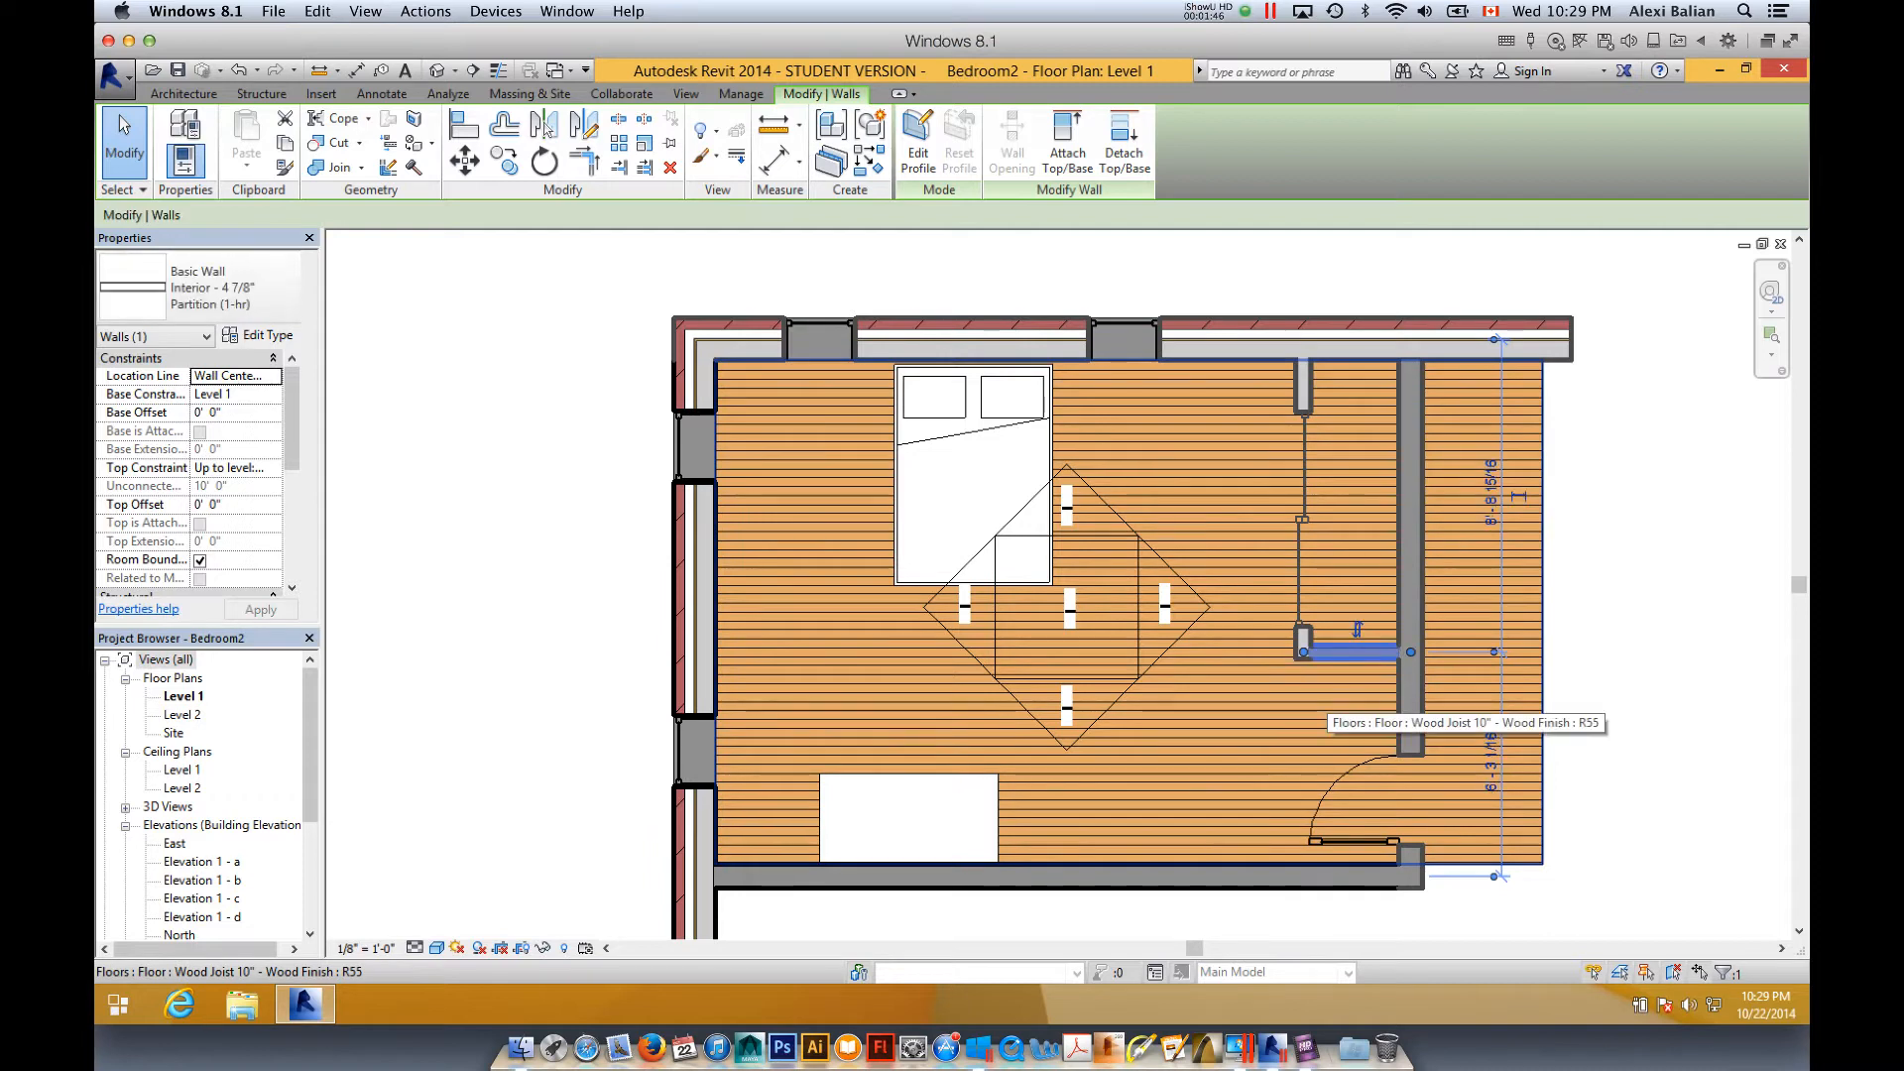
- Nudge the sliding closet door up its wall so its center sits about 4'-6" from the upper exterior wall
{"action": "left_click", "coordinate": [1303, 520]}
{"action": "key", "text": "Up"}
{"action": "key", "text": "Up"}
{"action": "key", "text": "Up"}
{"action": "key", "text": "Up"}
{"action": "key", "text": "Up"}
{"action": "key", "text": "Up"}
{"action": "key", "text": "Up"}
{"action": "key", "text": "Up"}
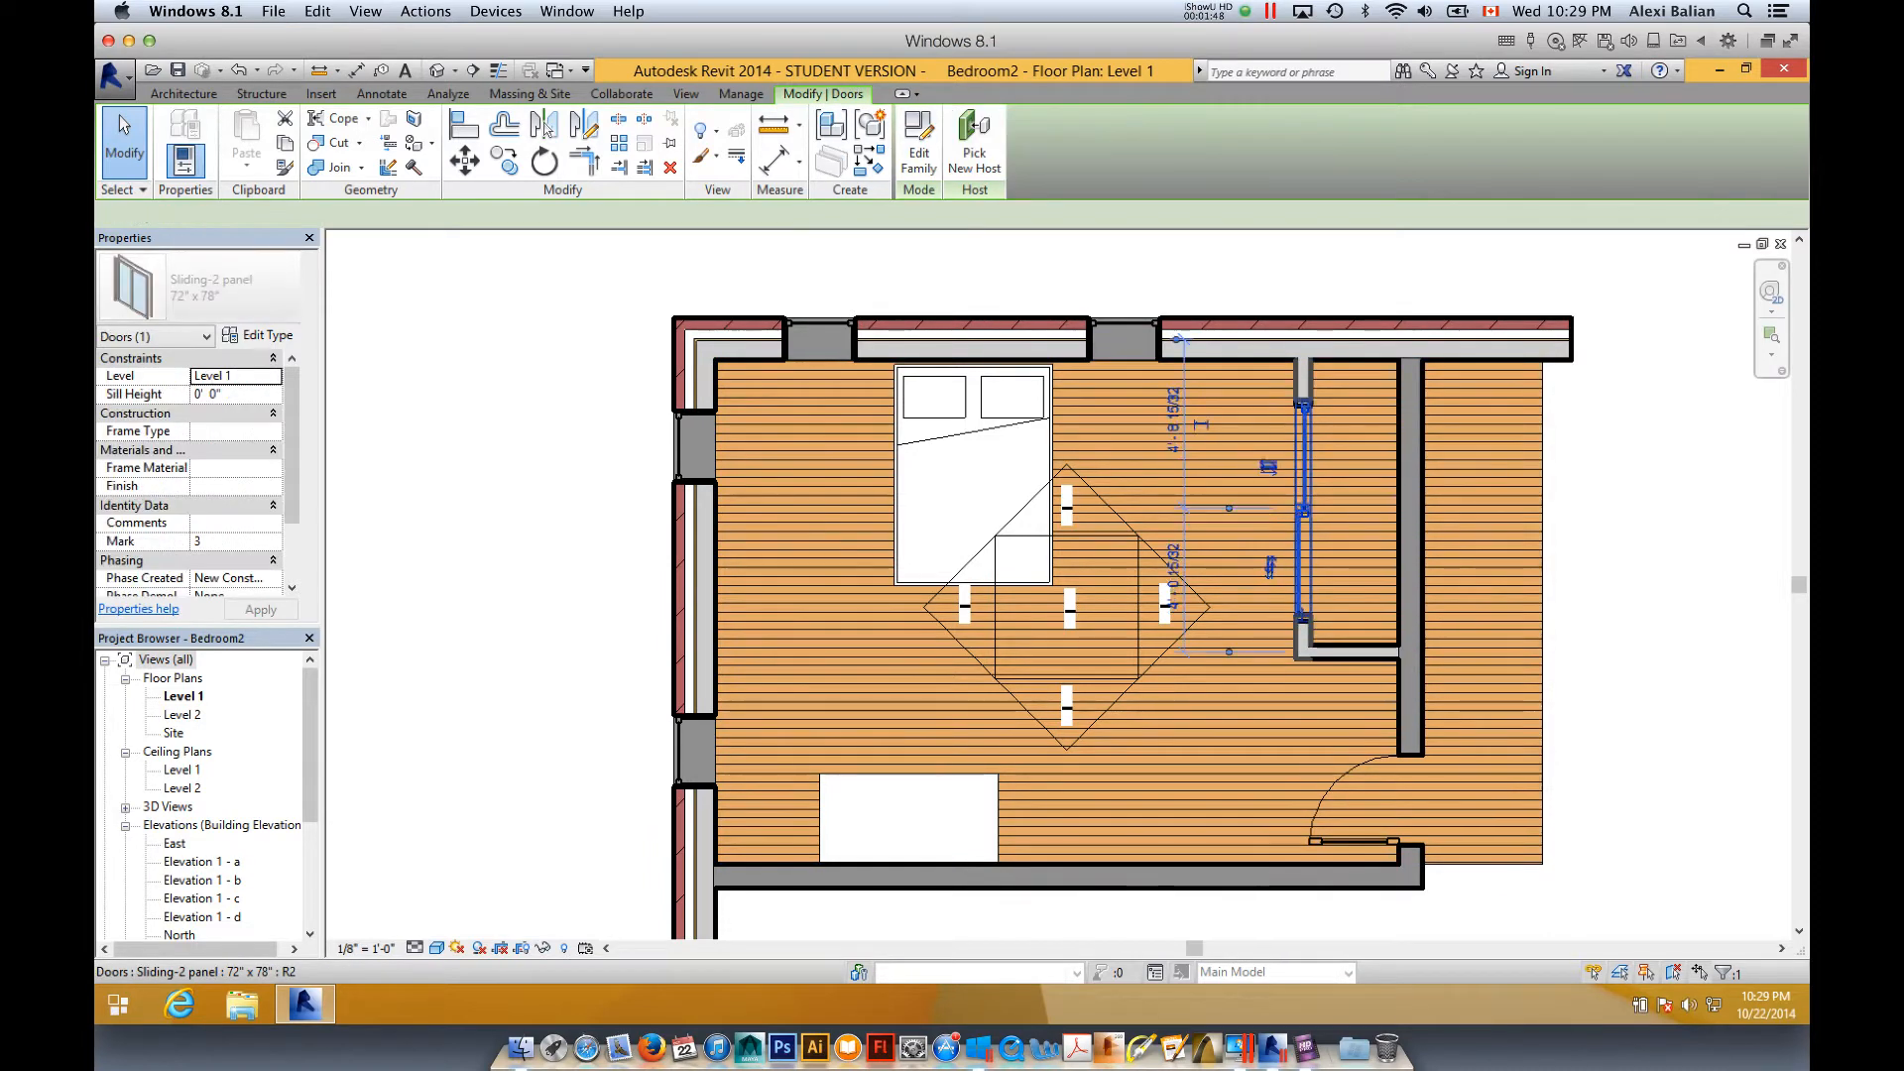
{"action": "key", "text": "Down"}
{"action": "key", "text": "Down"}
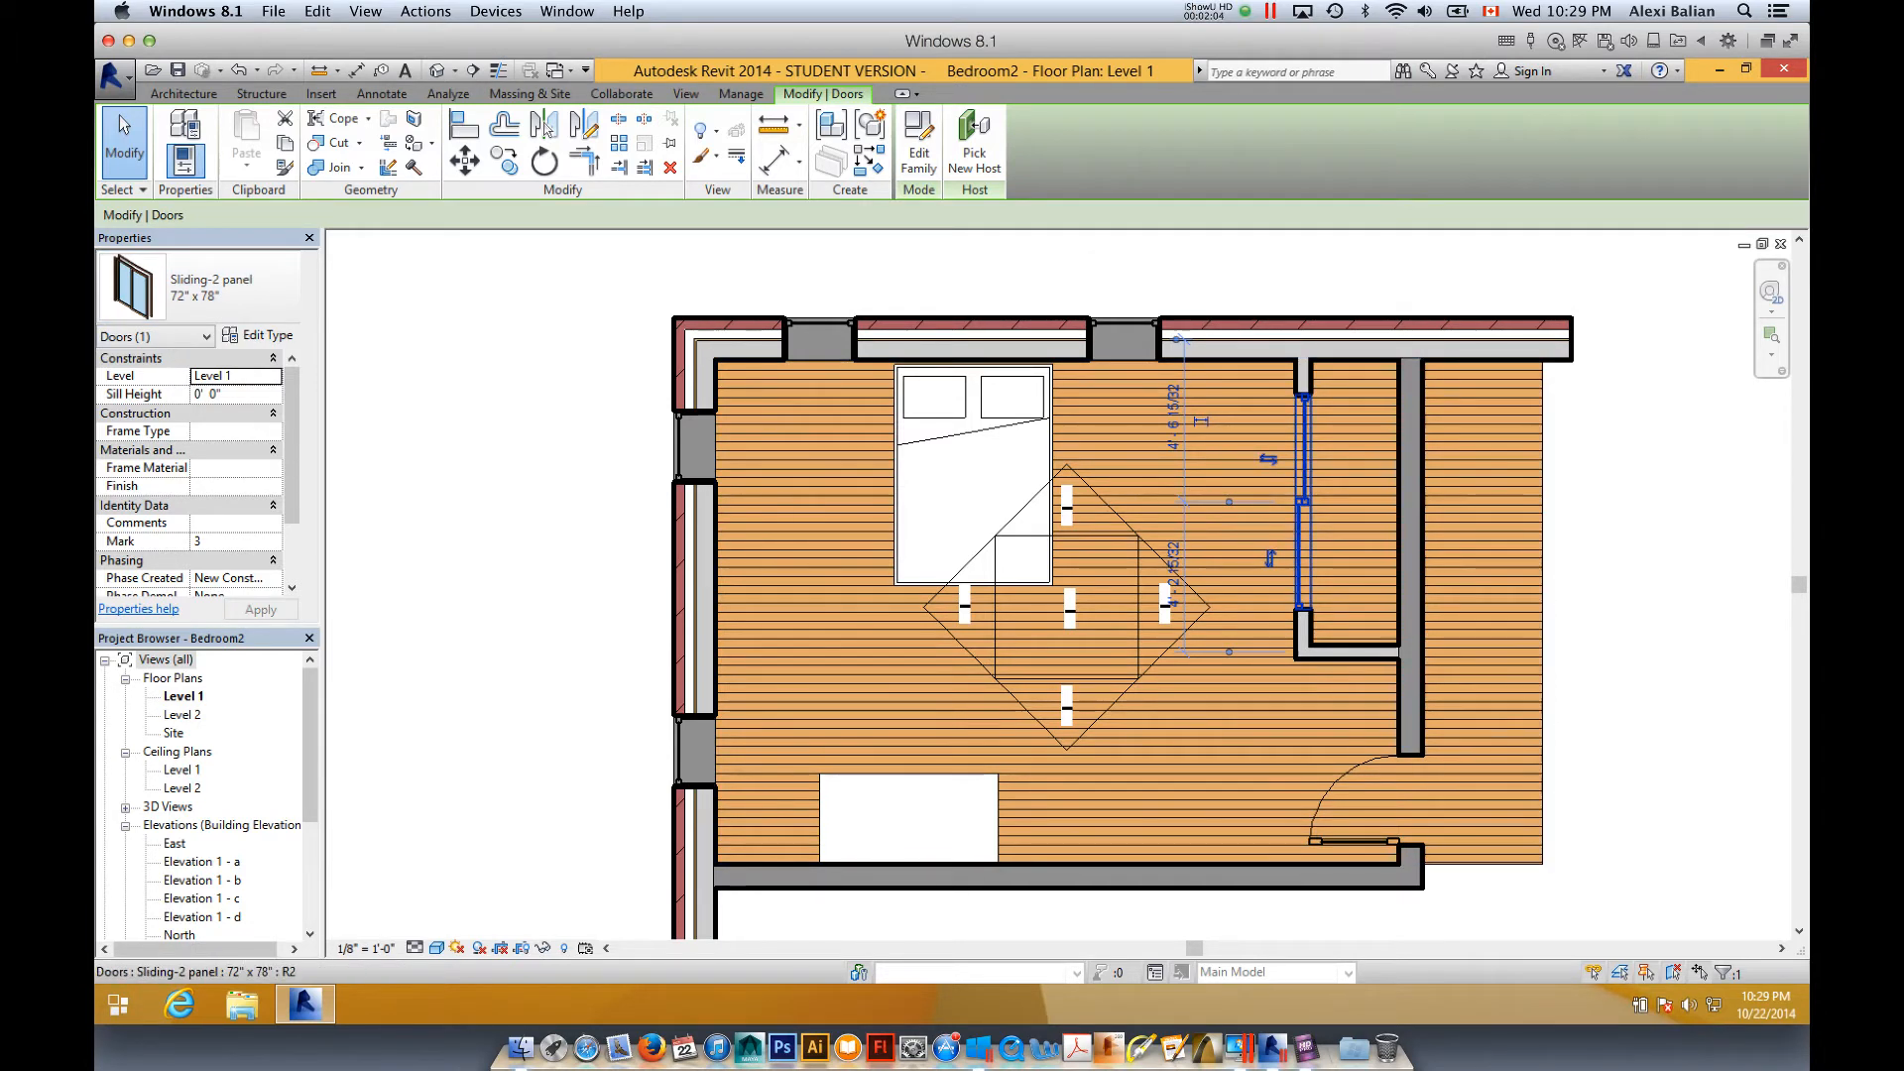
- Open 3D View 2 and examine the sliding closet door in the bedroom perspective
{"action": "left_click_drag", "start_coordinate": [310, 749], "coordinate": [310, 791]}
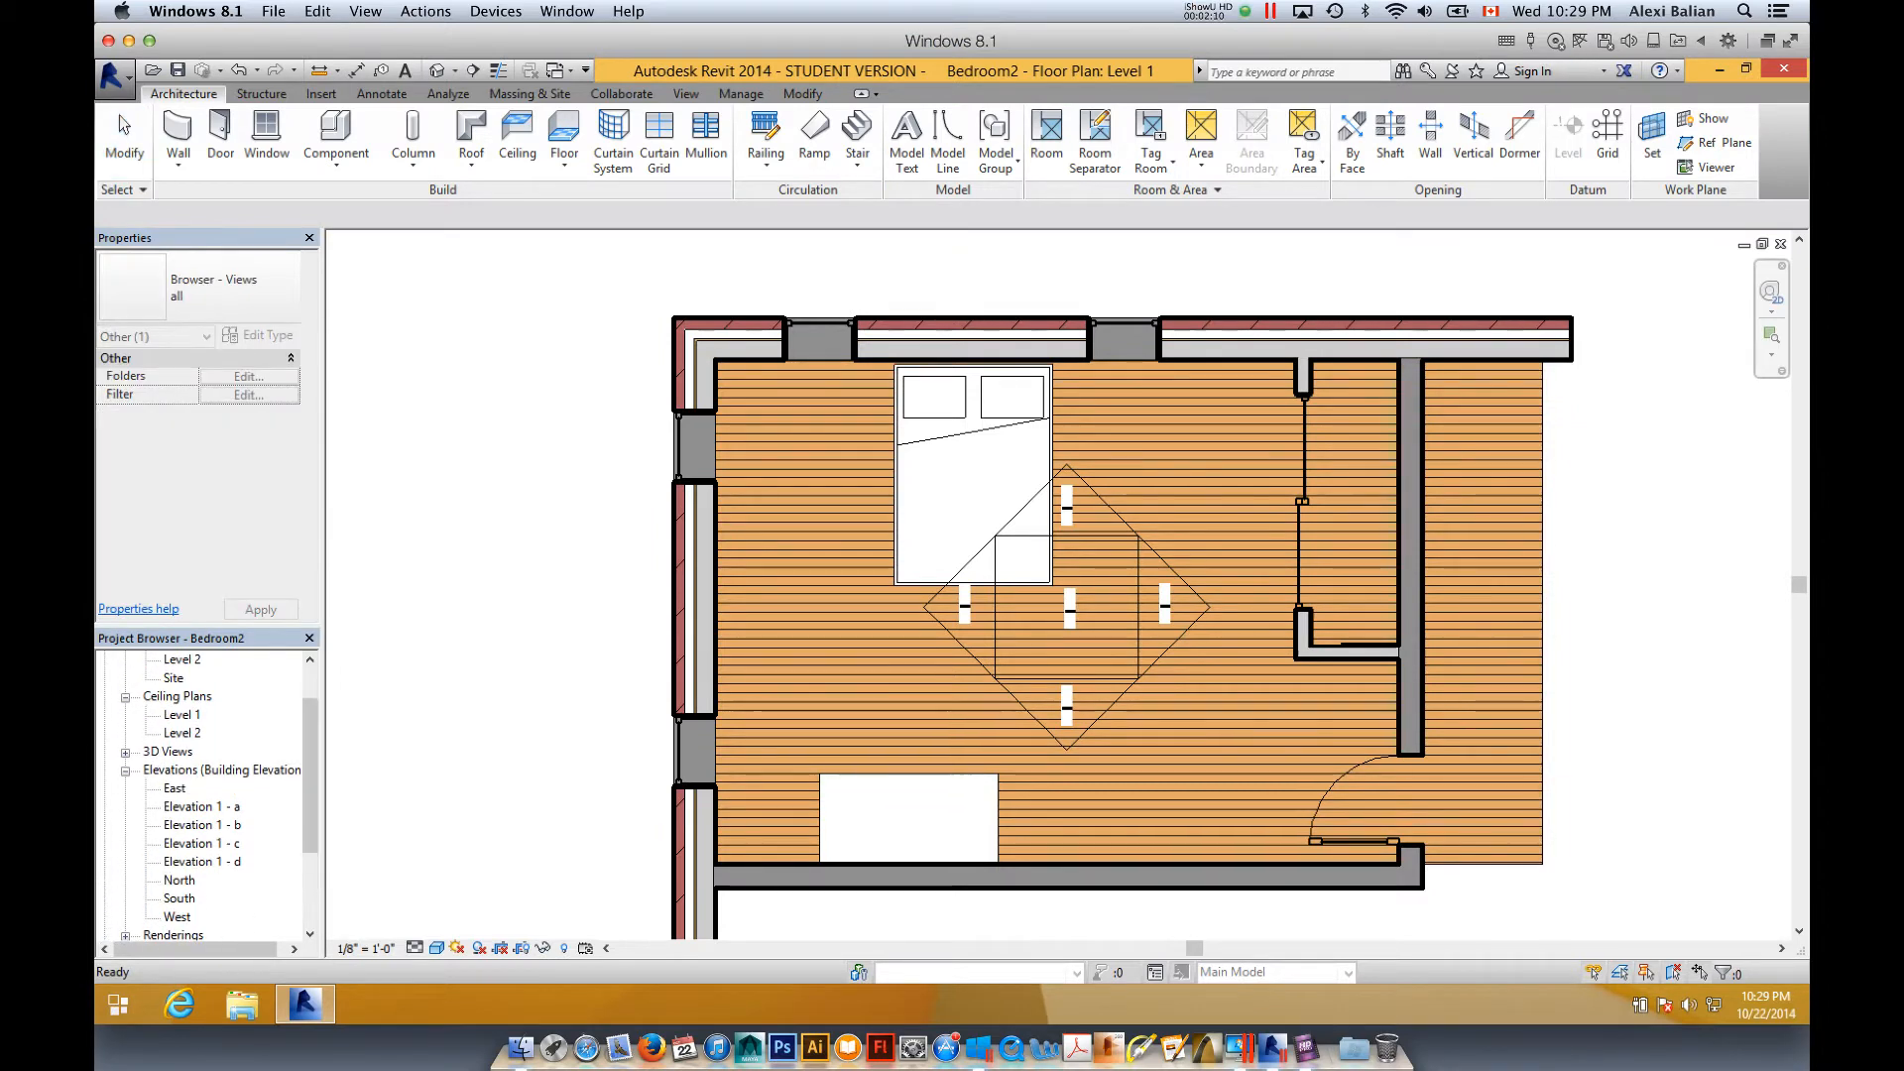
{"action": "left_click", "coordinate": [126, 753]}
{"action": "double_click", "coordinate": [190, 789]}
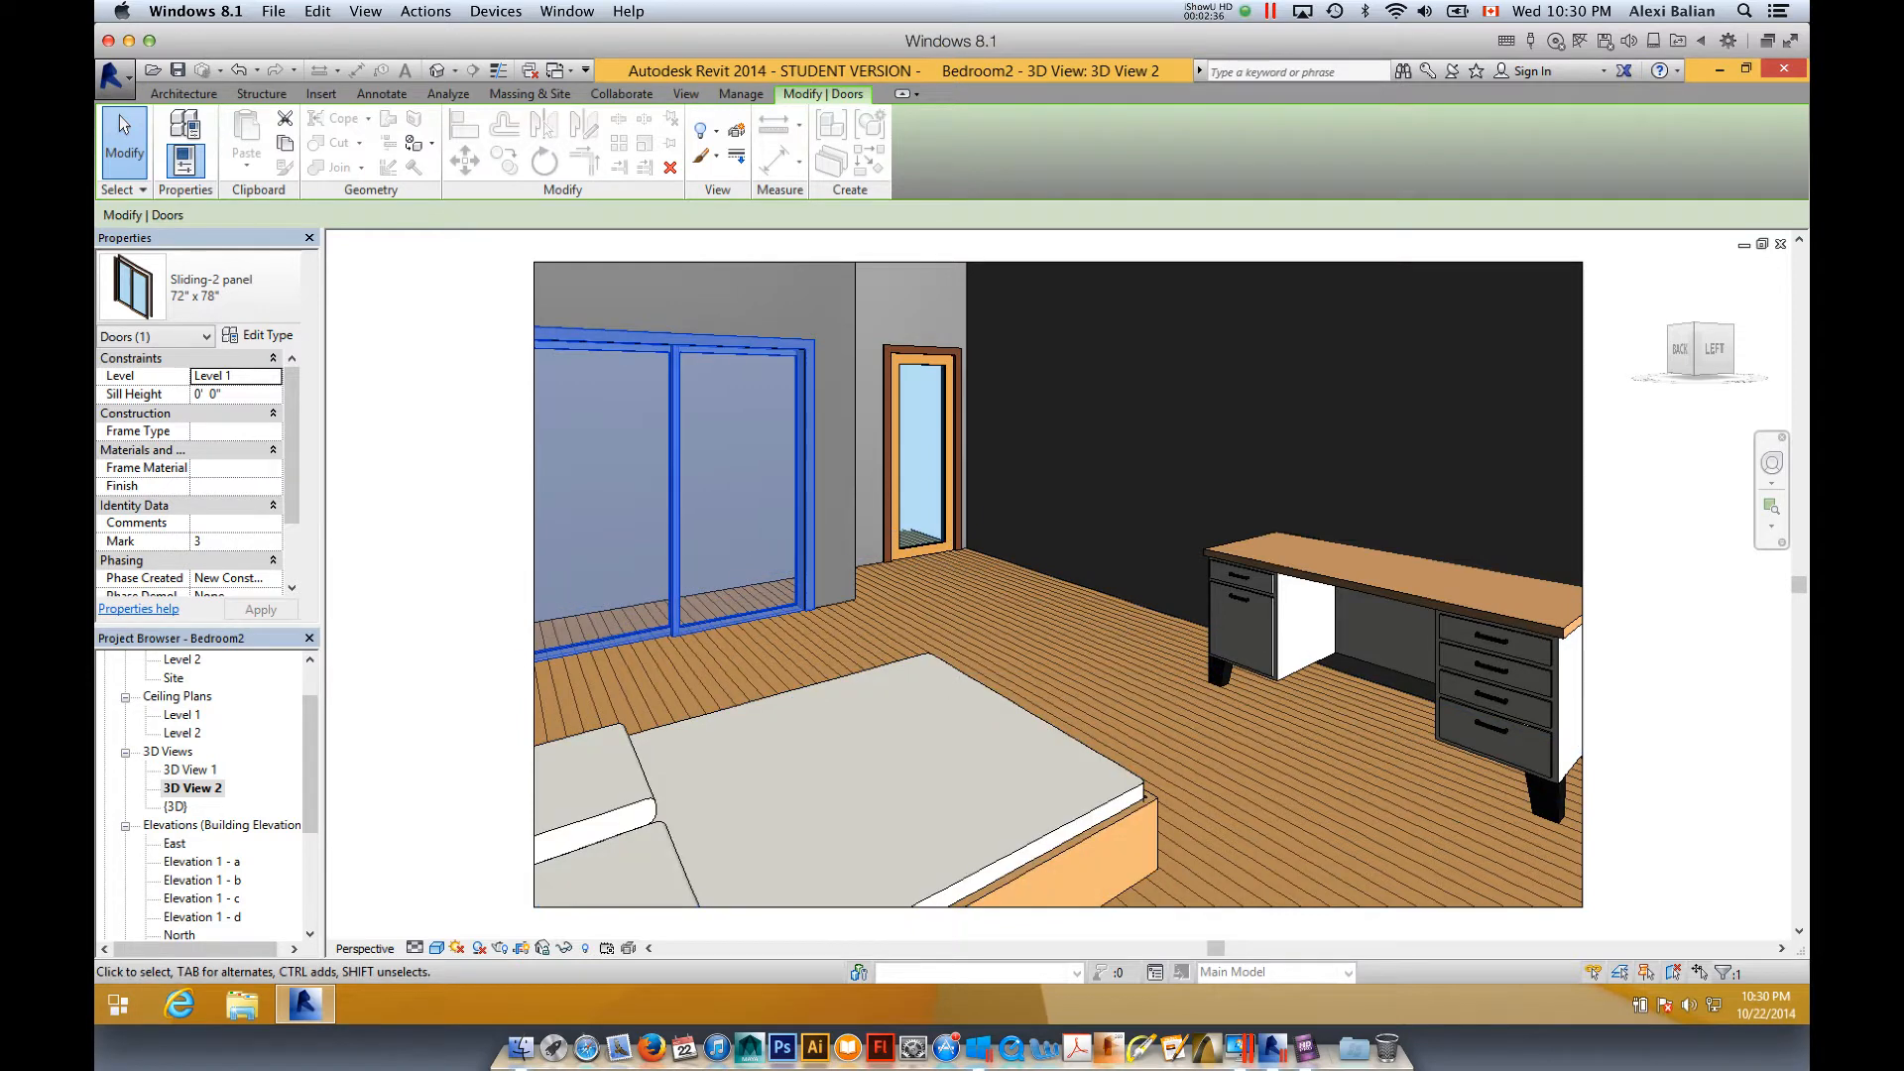
{"action": "key", "text": "Escape"}
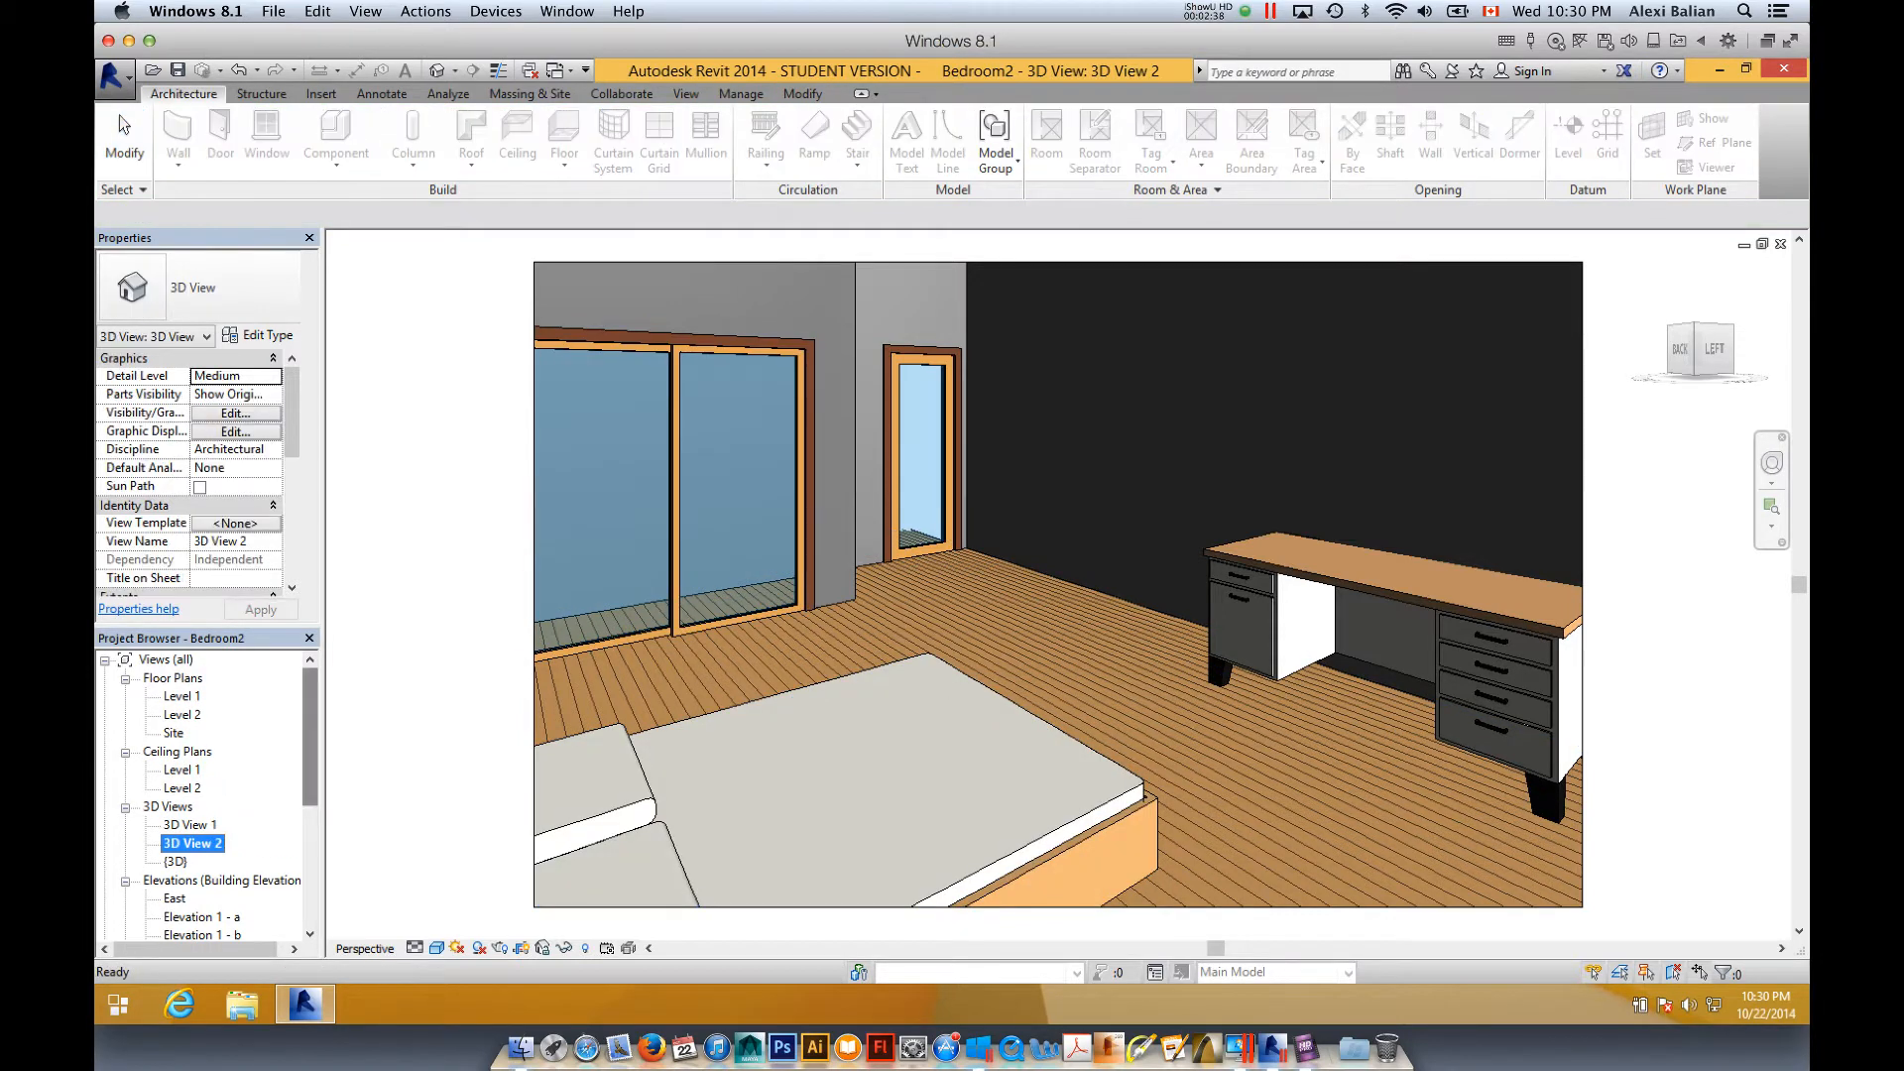
- In the Level 1 floor plan, start placing a component and browse to the Desktop's SimpleRevitFurniture folder for loading families
{"action": "left_click", "coordinate": [181, 696]}
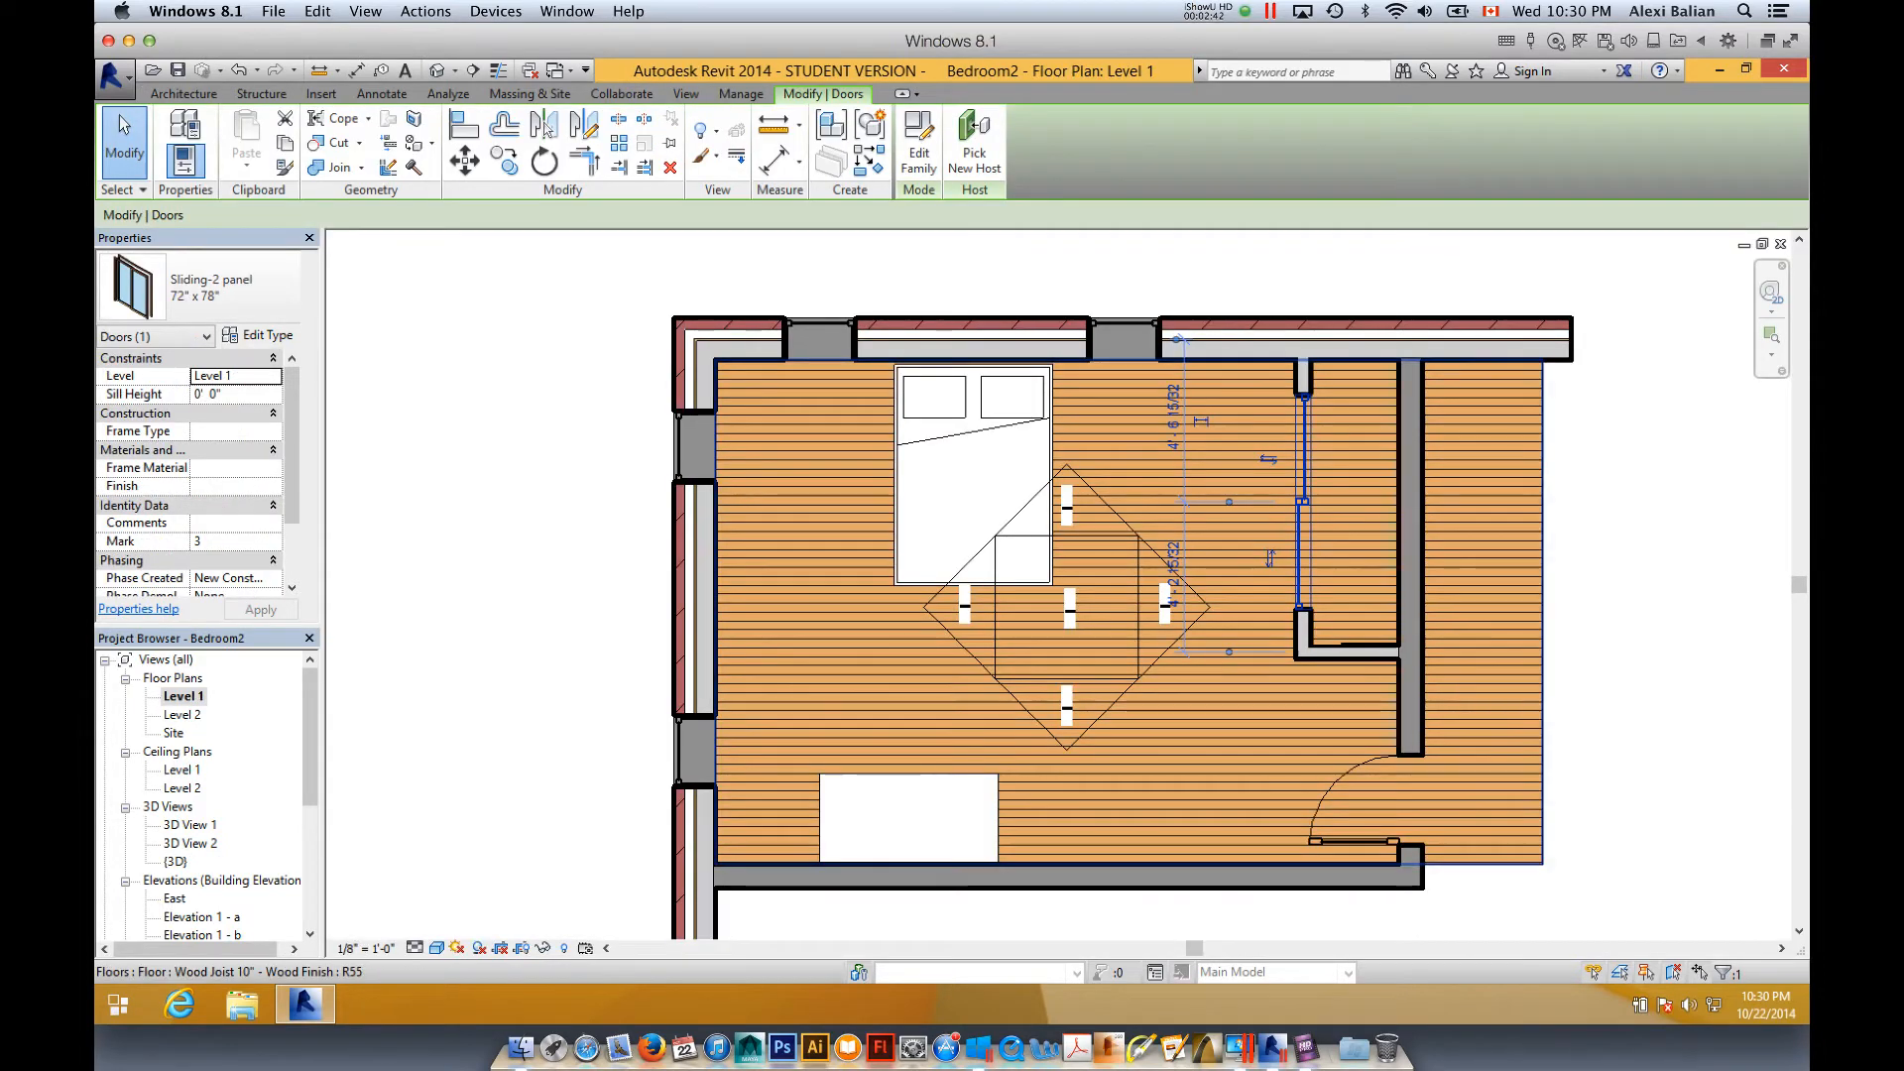
{"action": "left_click", "coordinate": [184, 93]}
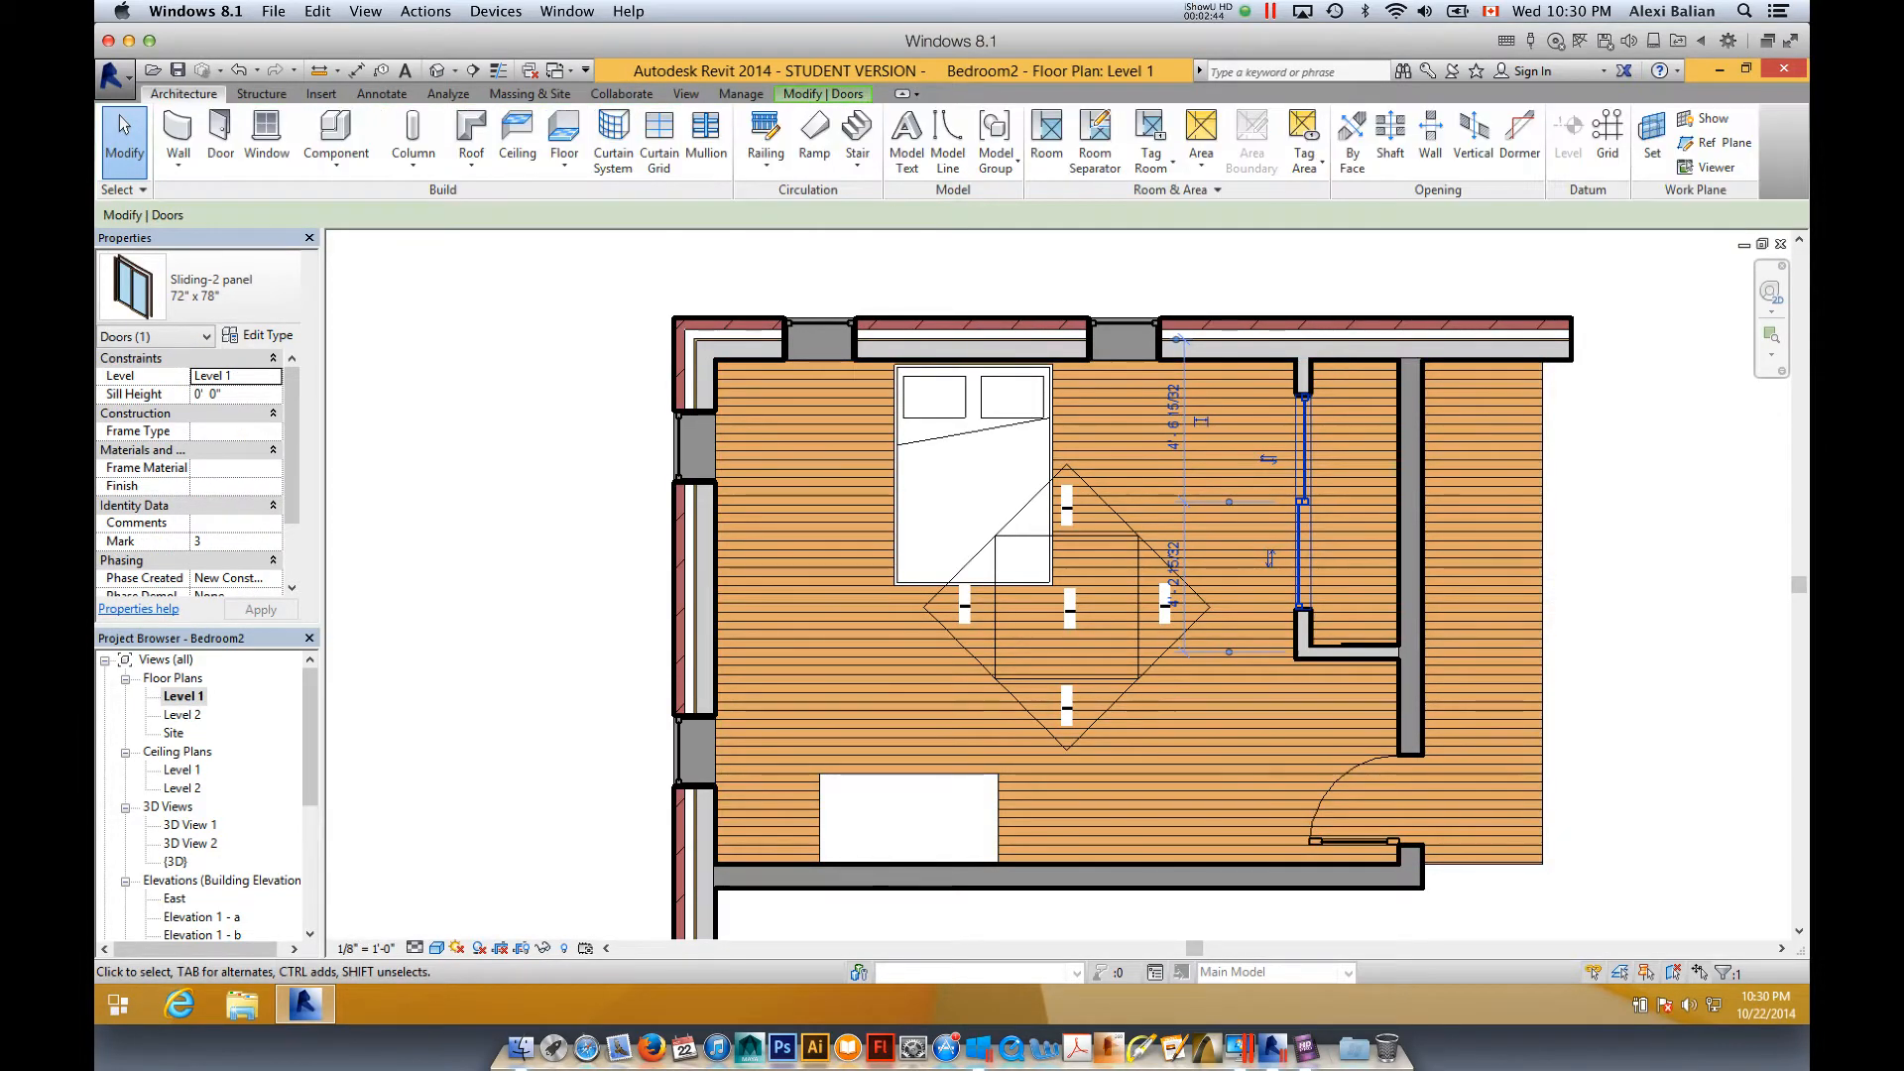
{"action": "left_click", "coordinate": [337, 134]}
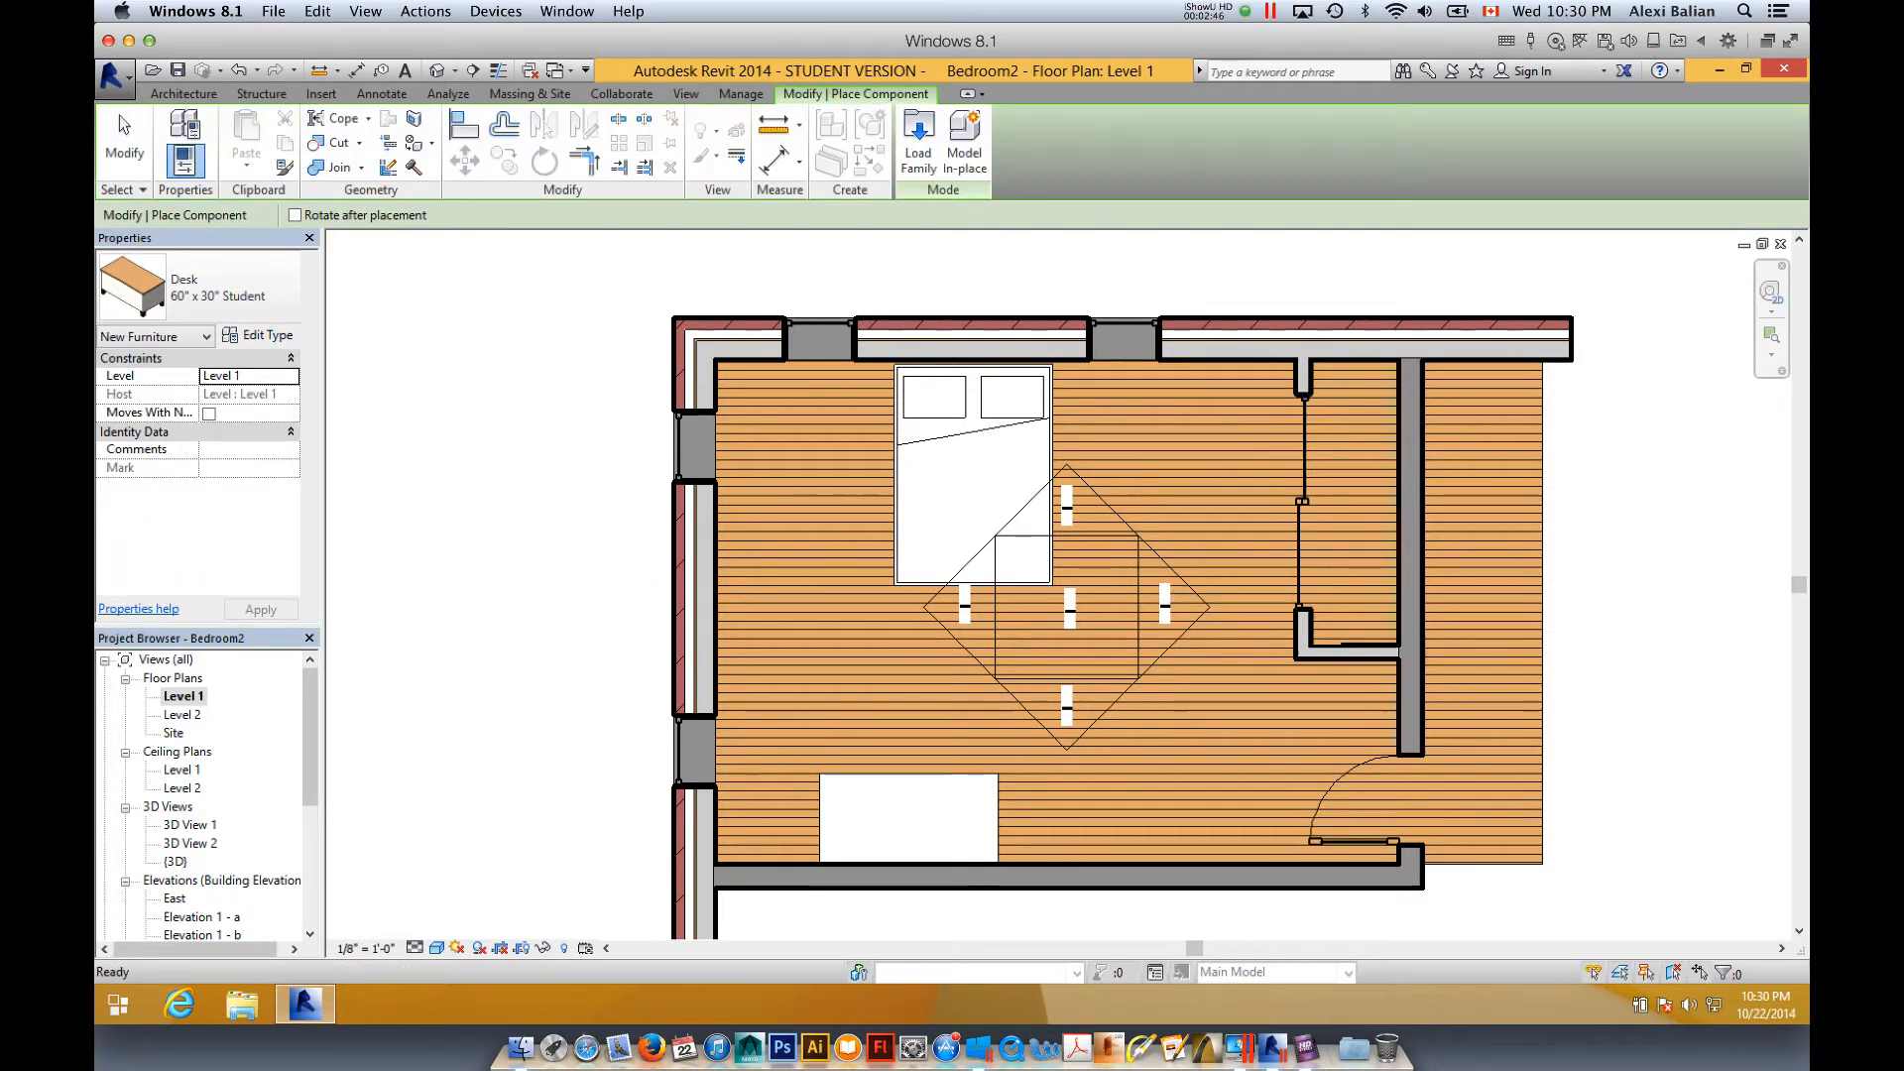
{"action": "left_click", "coordinate": [919, 139]}
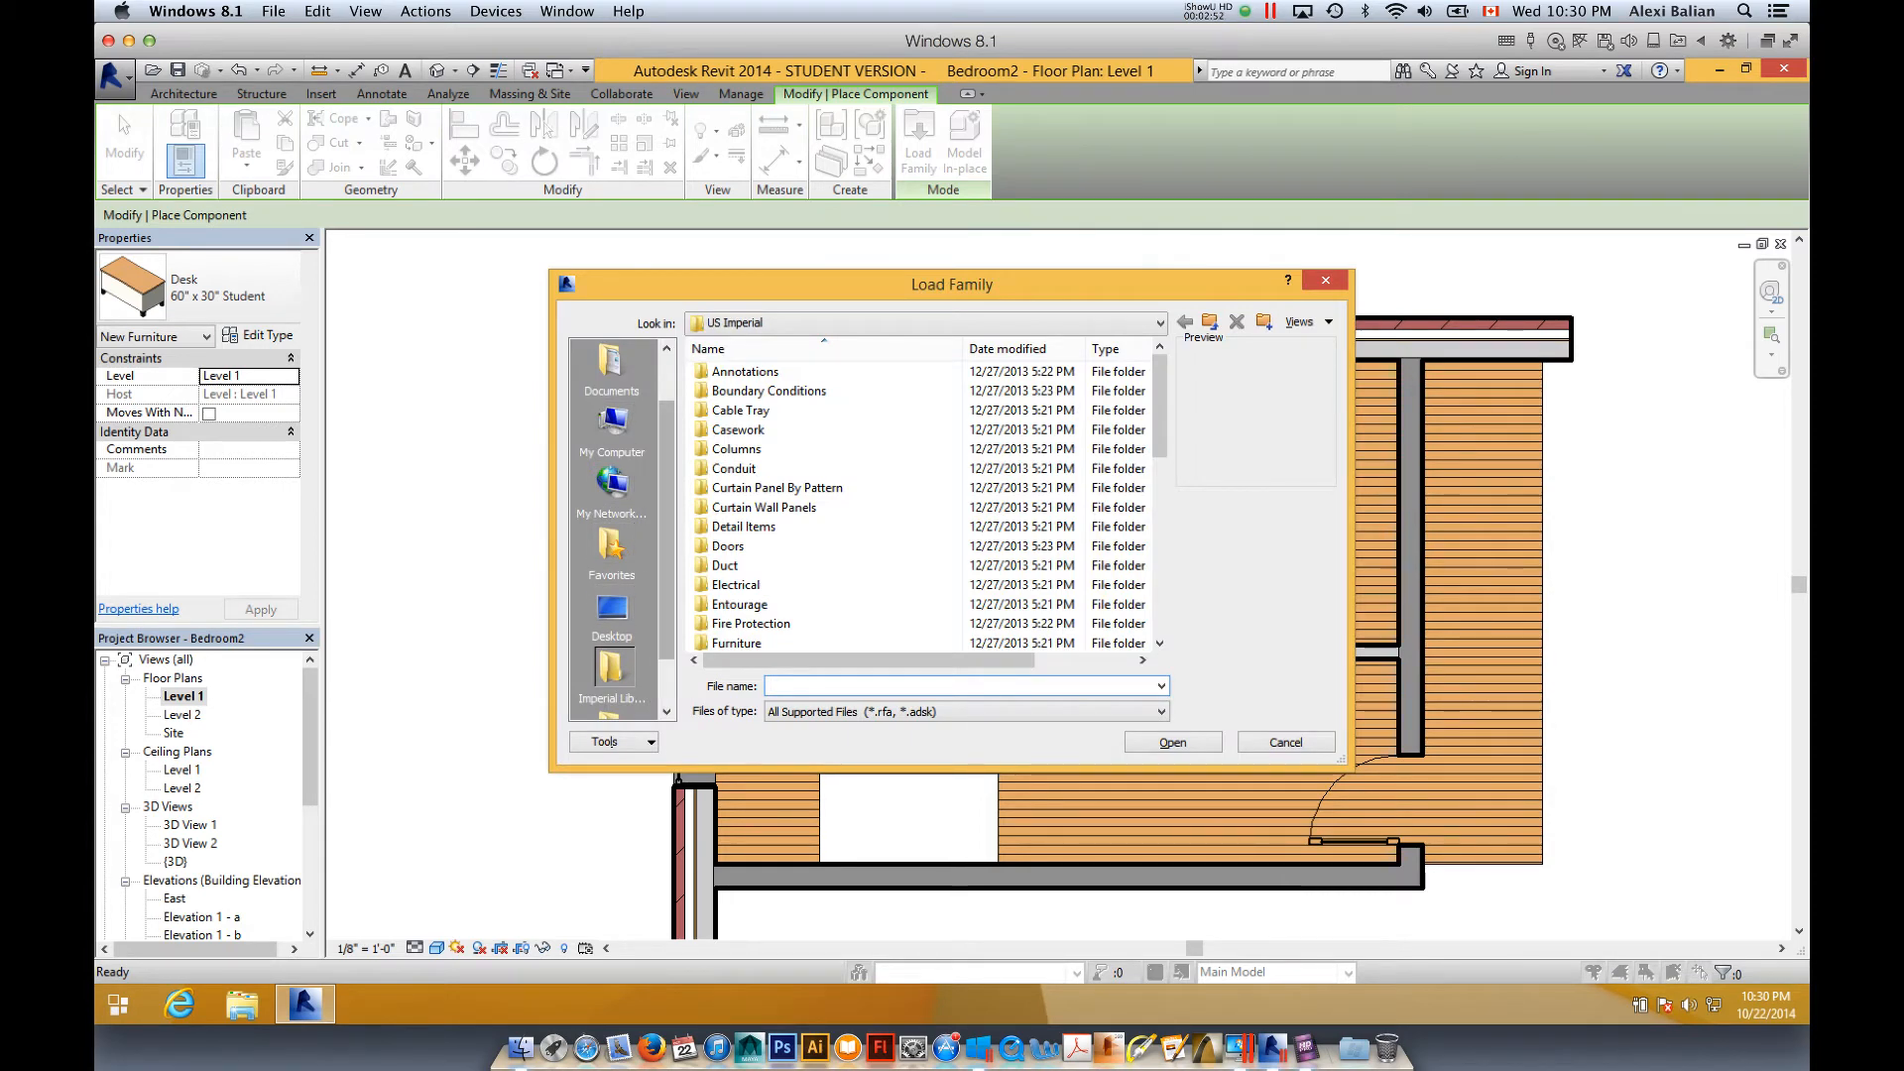
{"action": "scroll", "coordinate": [612, 525], "scroll_direction": "down", "scroll_amount": 1}
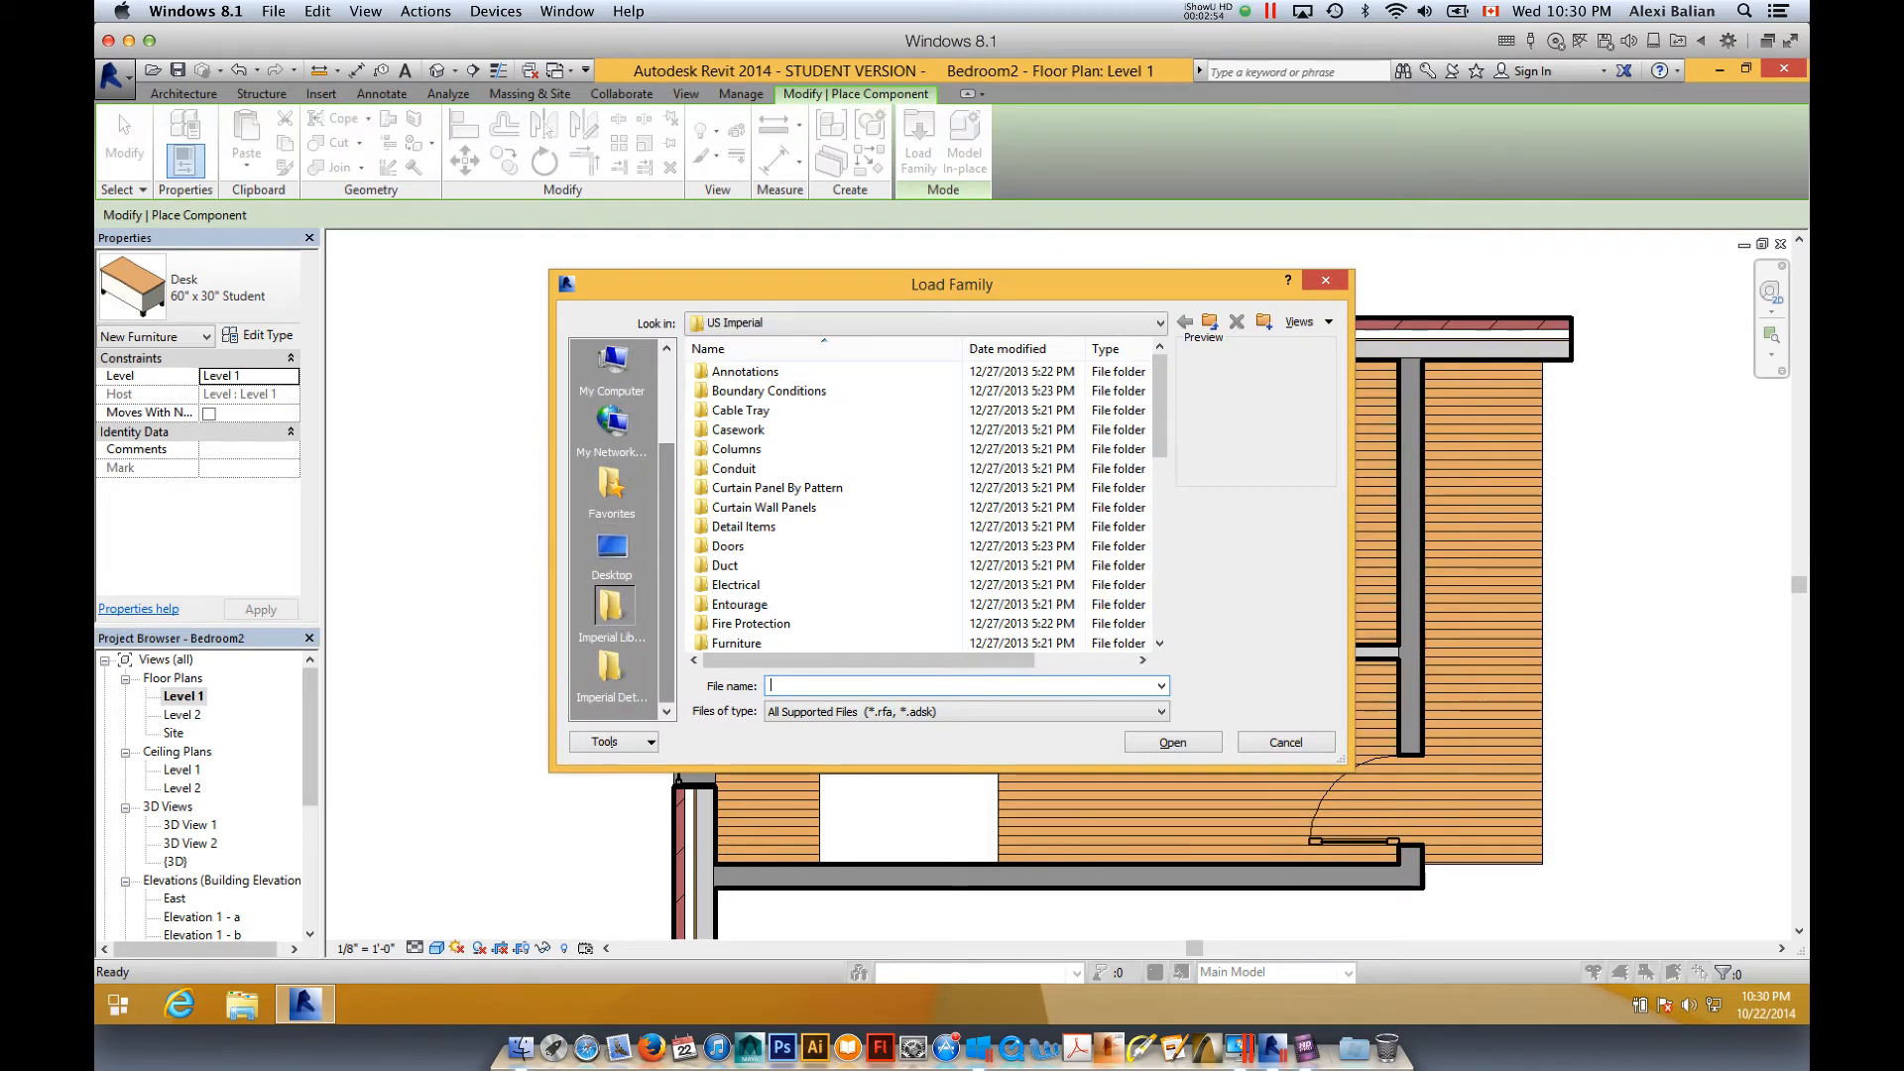
{"action": "left_click", "coordinate": [612, 555]}
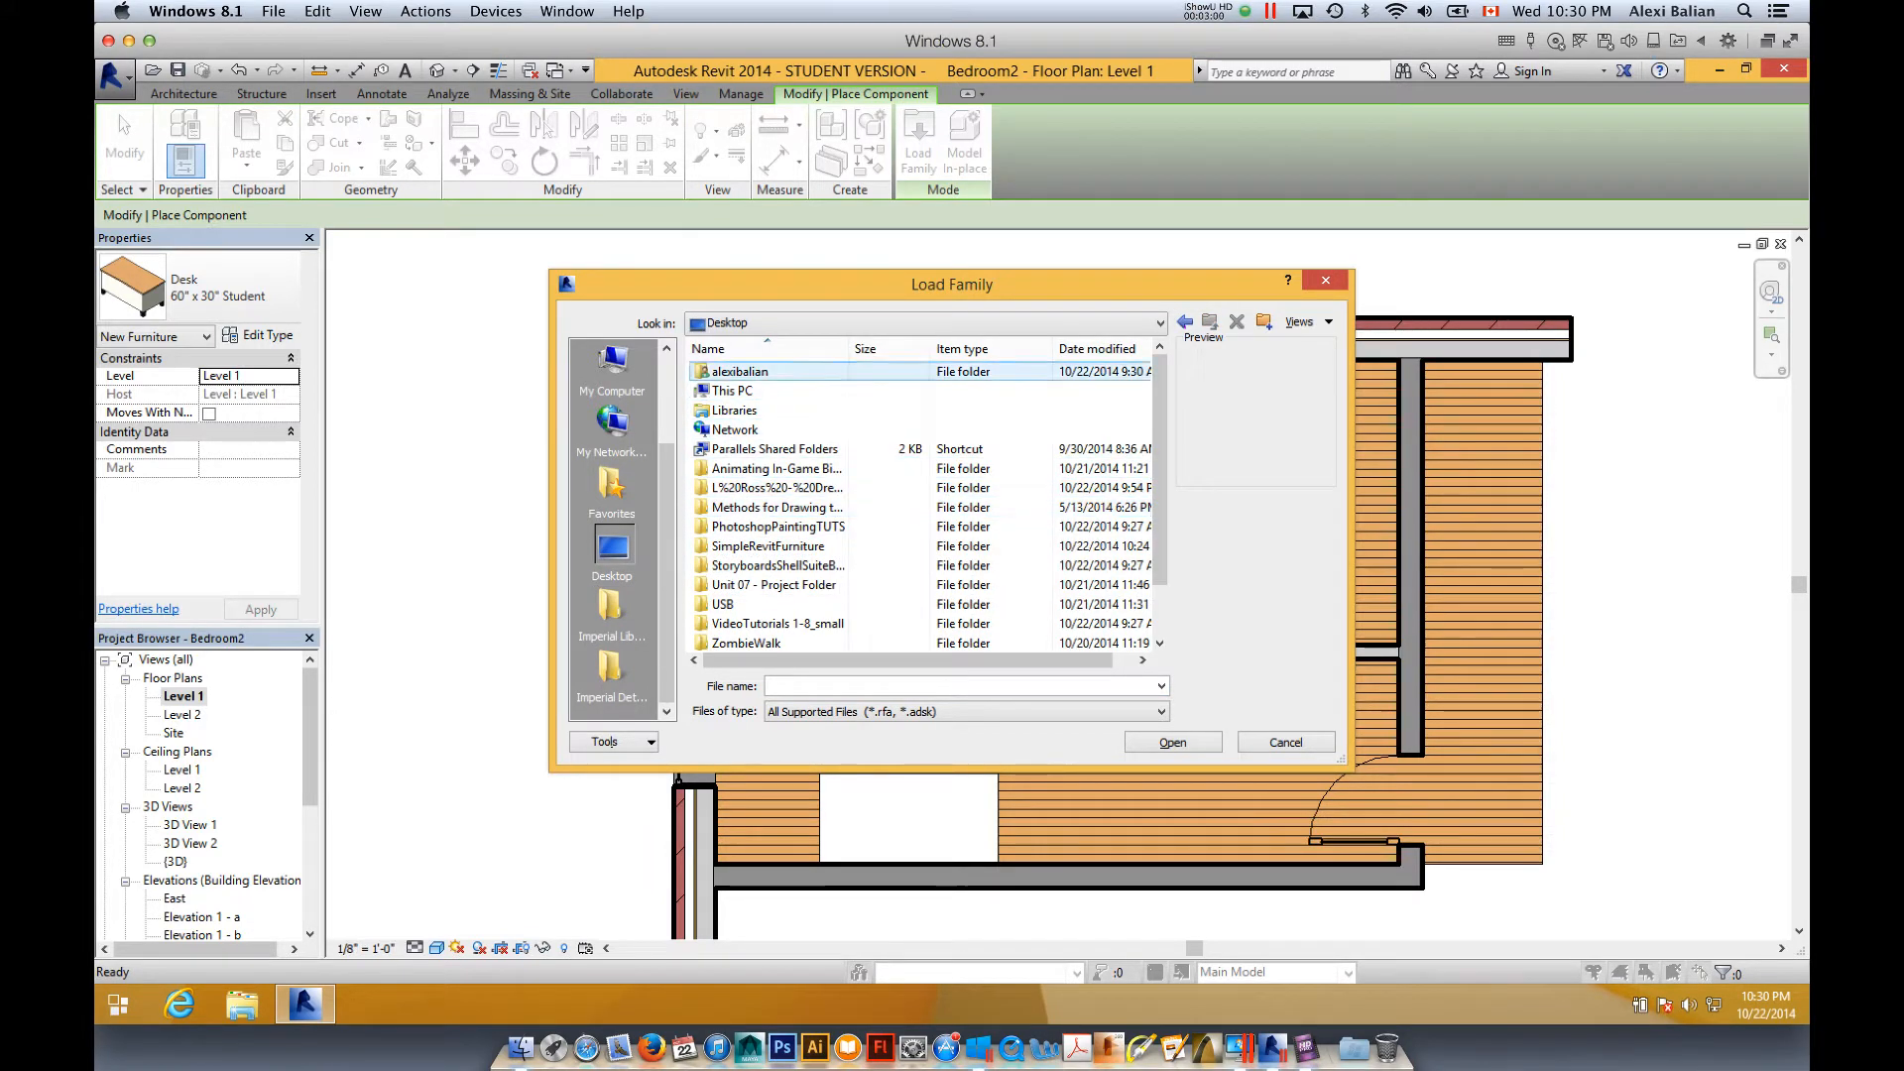
{"action": "left_click_drag", "start_coordinate": [848, 348], "coordinate": [931, 348]}
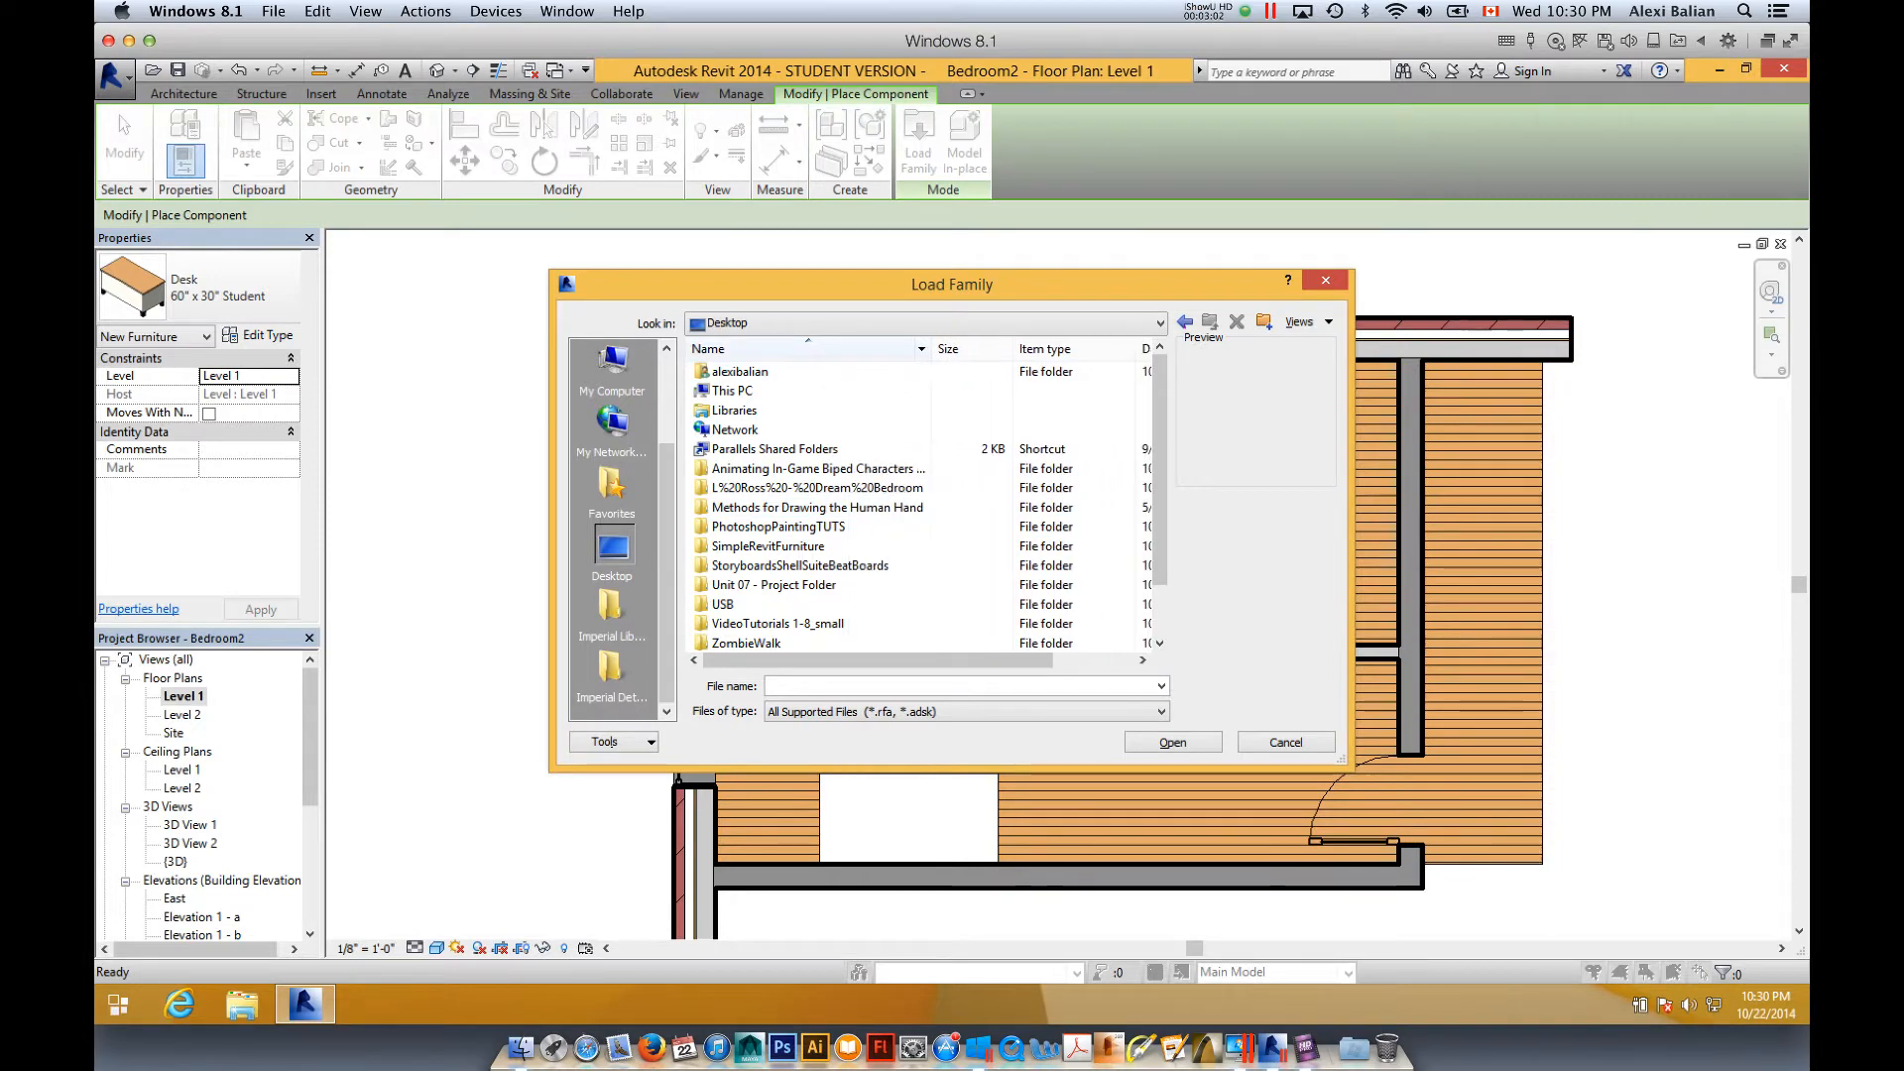
{"action": "scroll", "coordinate": [927, 505], "scroll_direction": "down", "scroll_amount": 1}
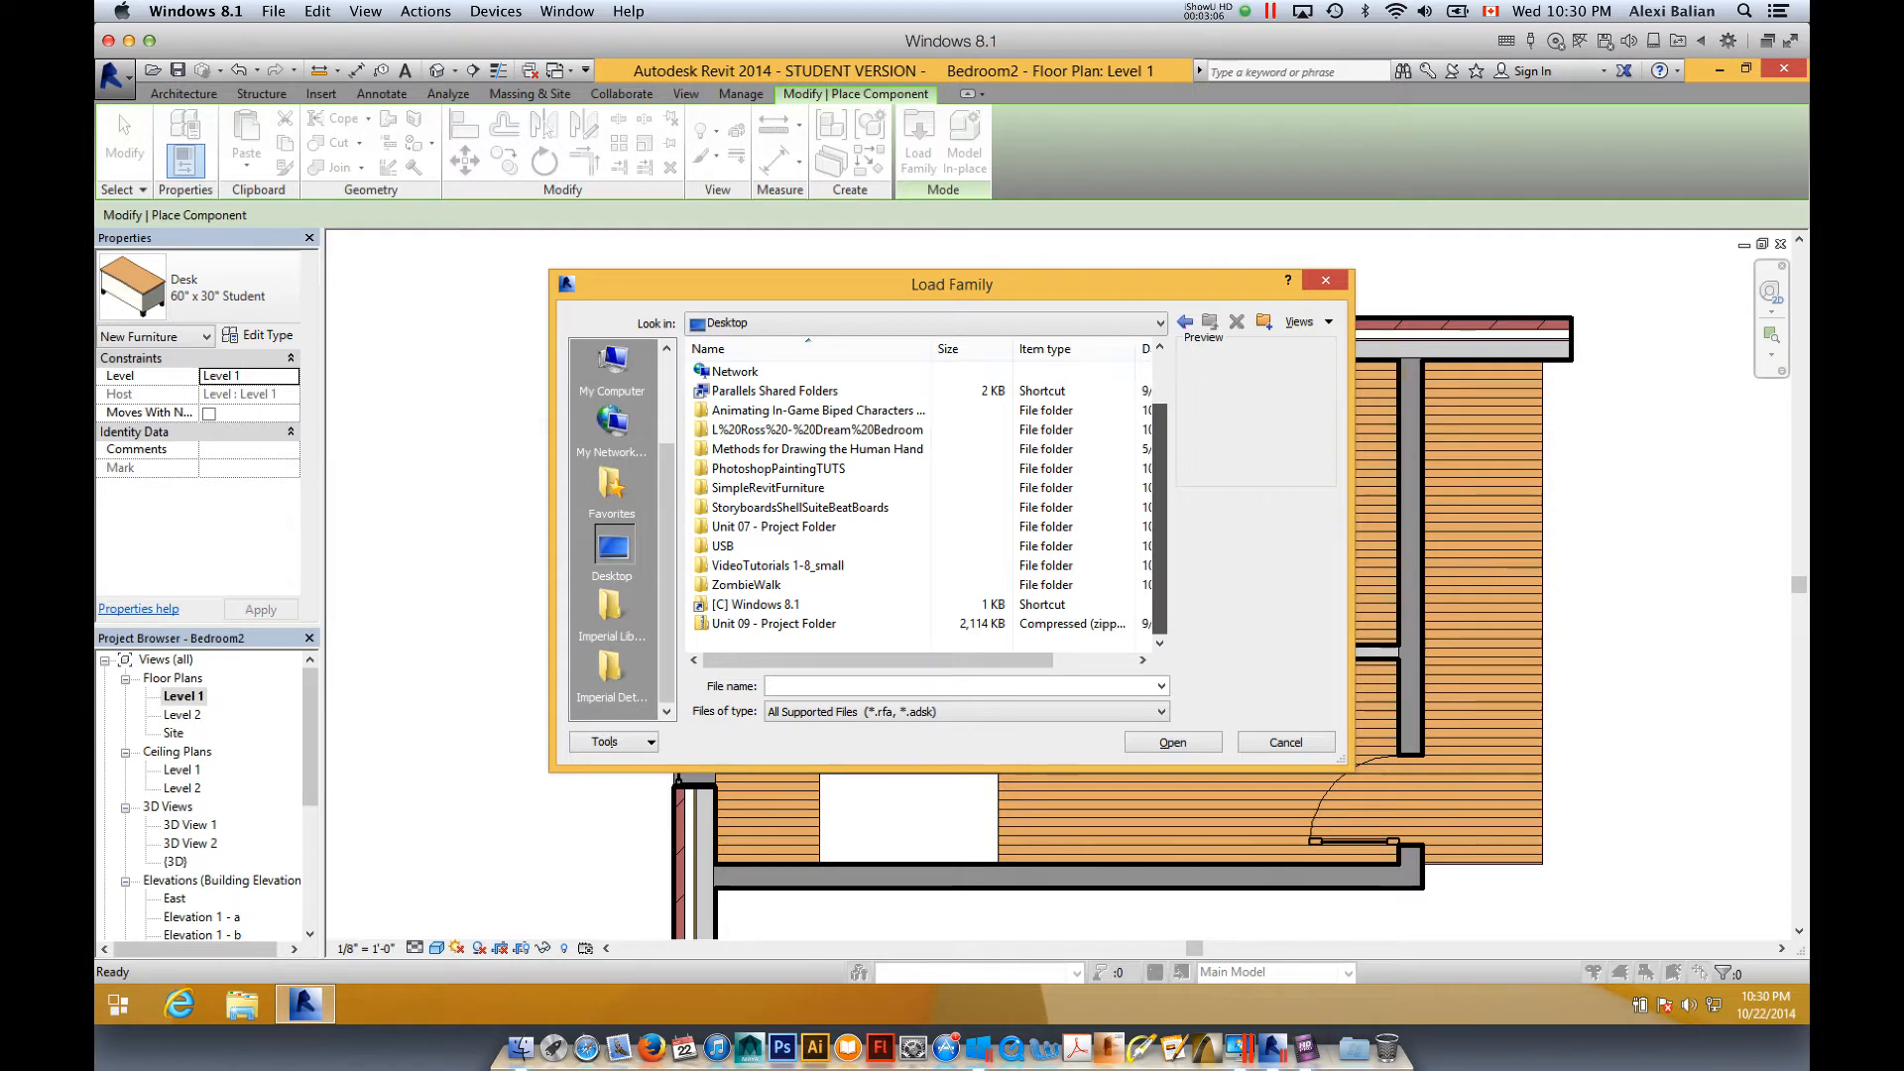
{"action": "double_click", "coordinate": [769, 487]}
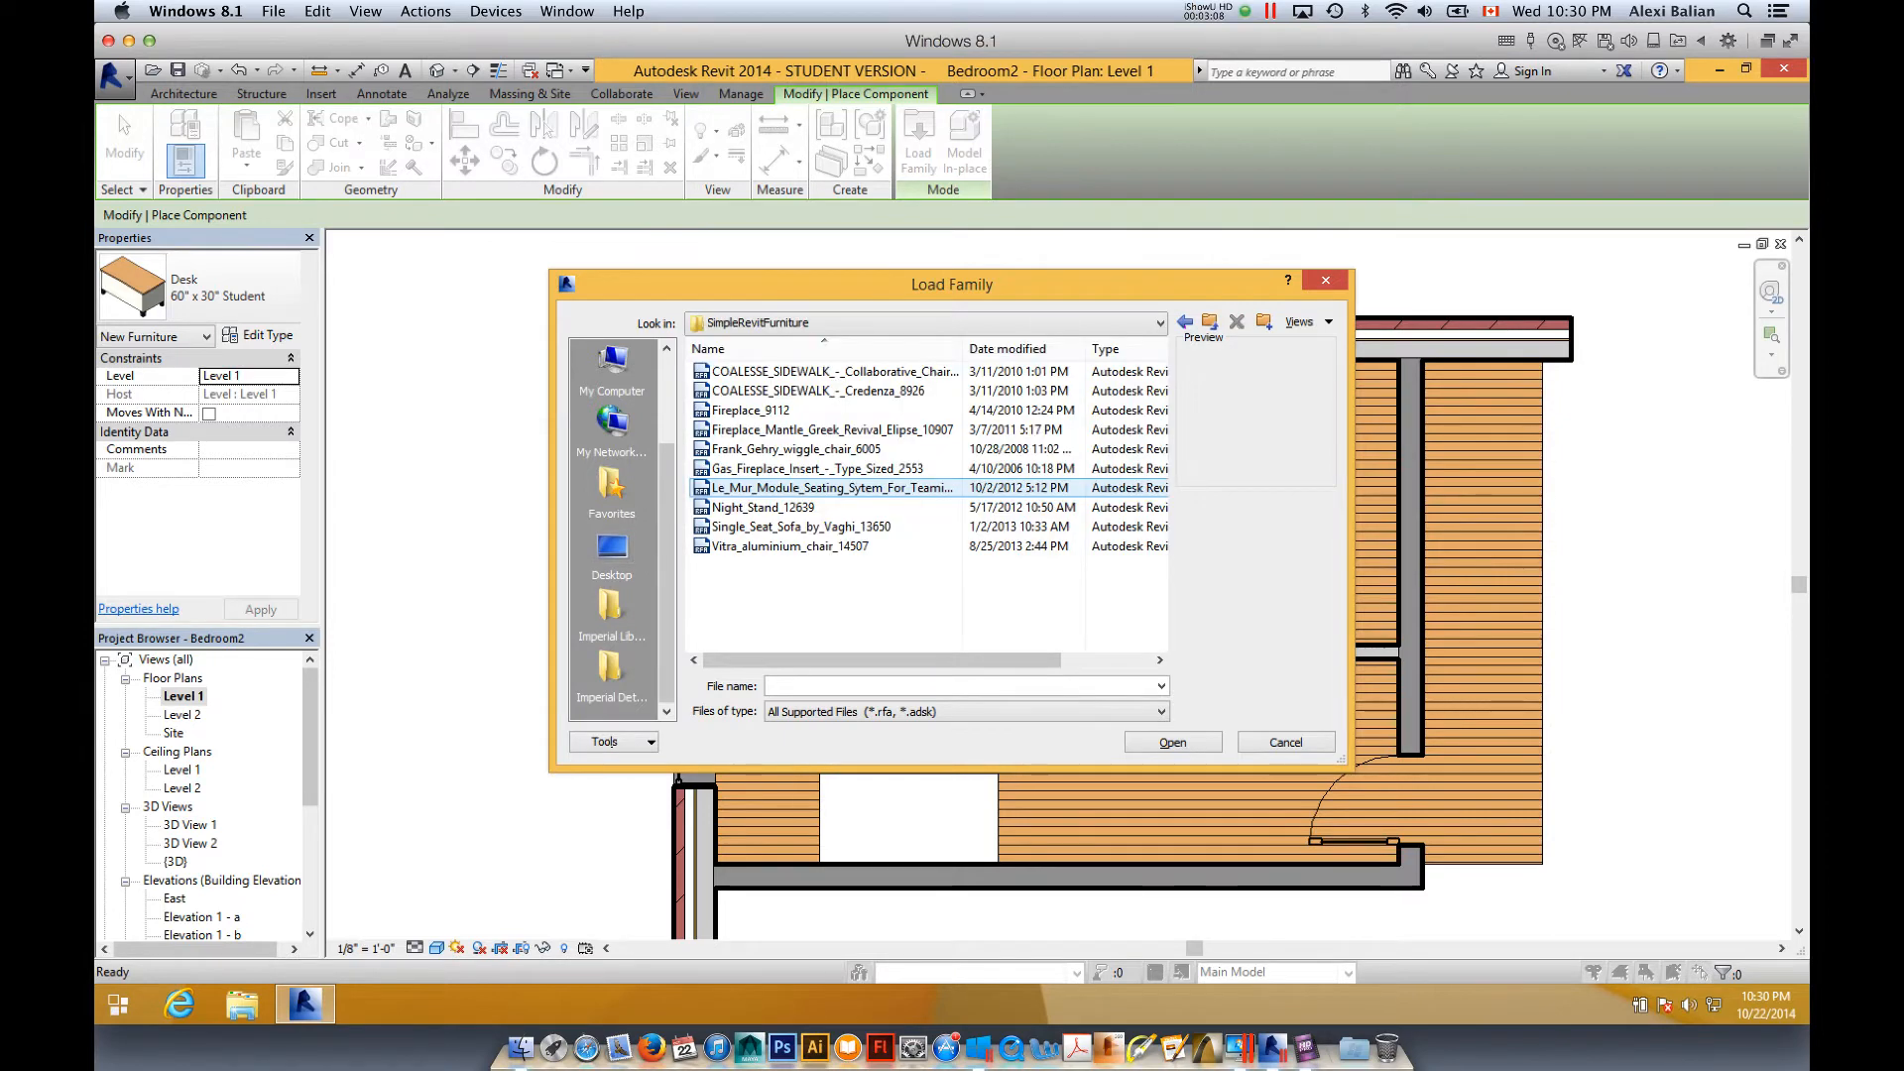
- Preview the furniture families in the folder and load Frank_Gehry_wiggle_chair_6005
{"action": "left_click", "coordinate": [804, 372]}
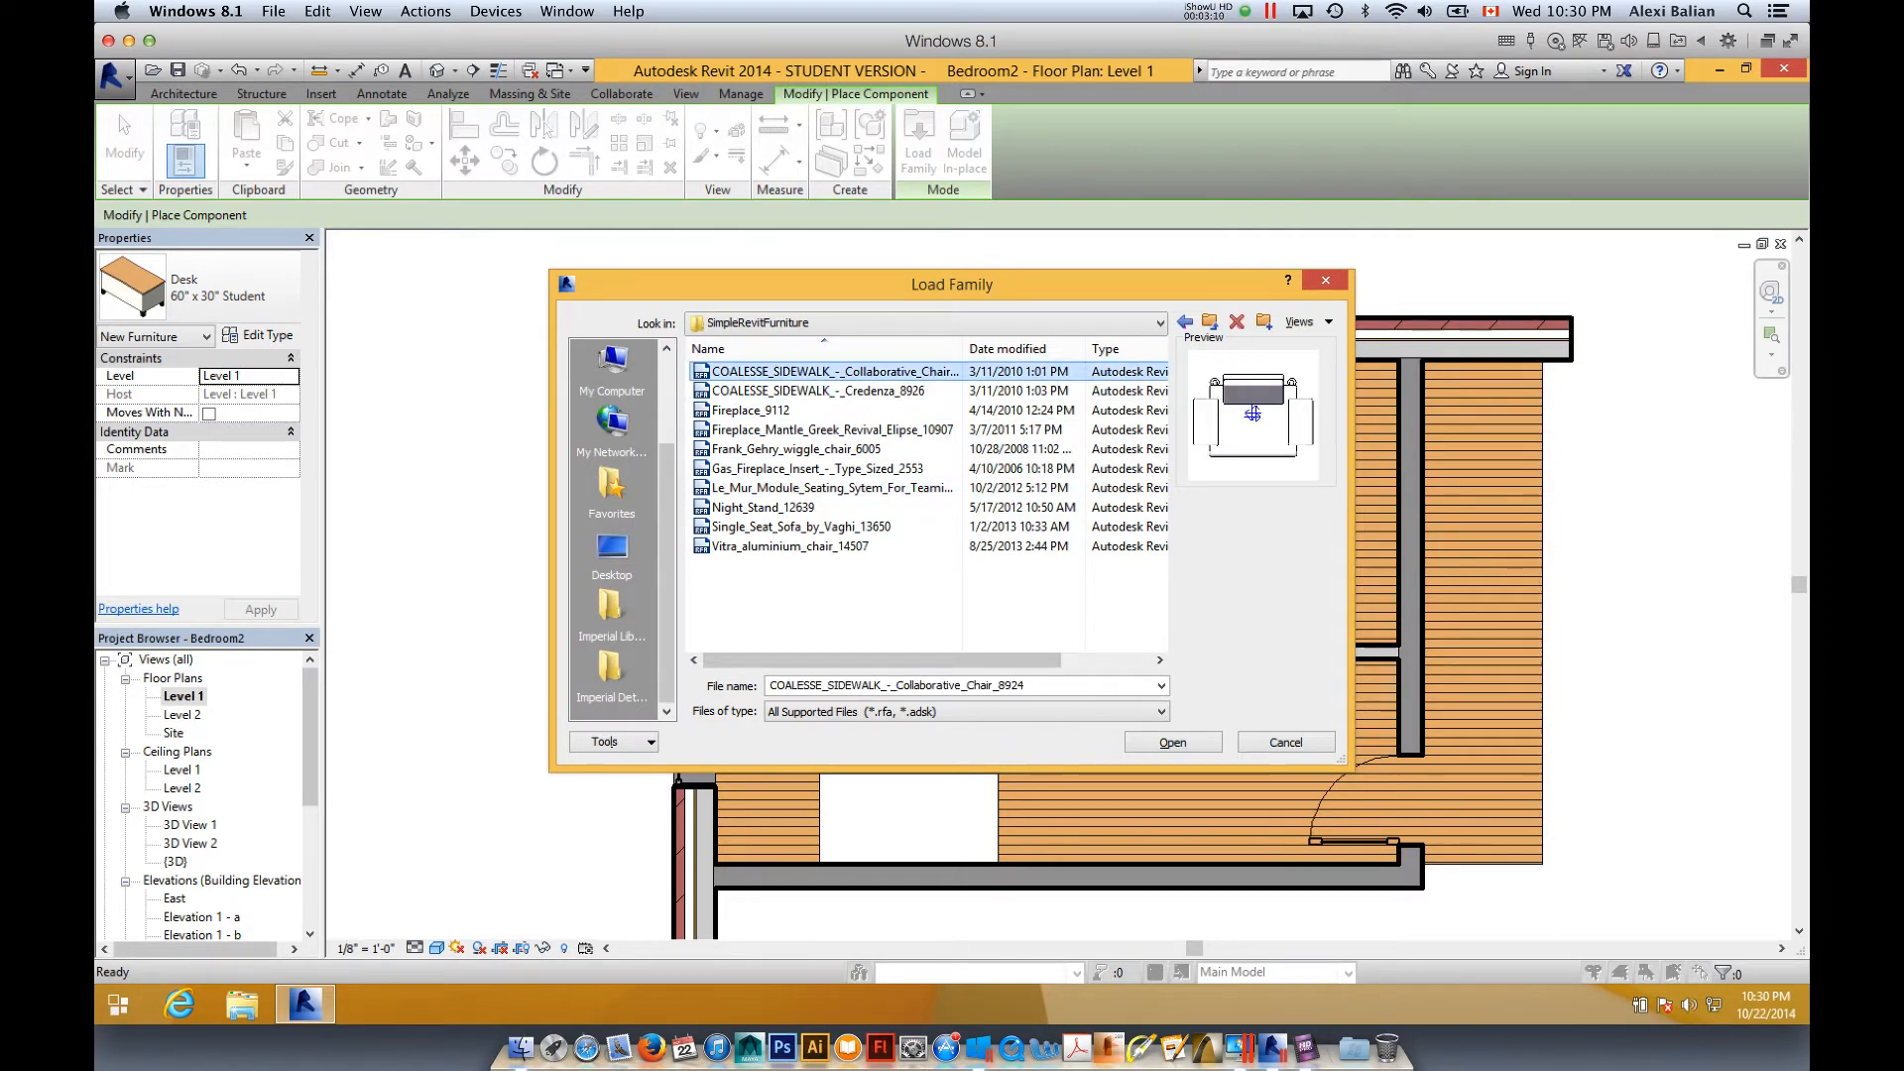
{"action": "key", "text": "Down"}
{"action": "key", "text": "Down"}
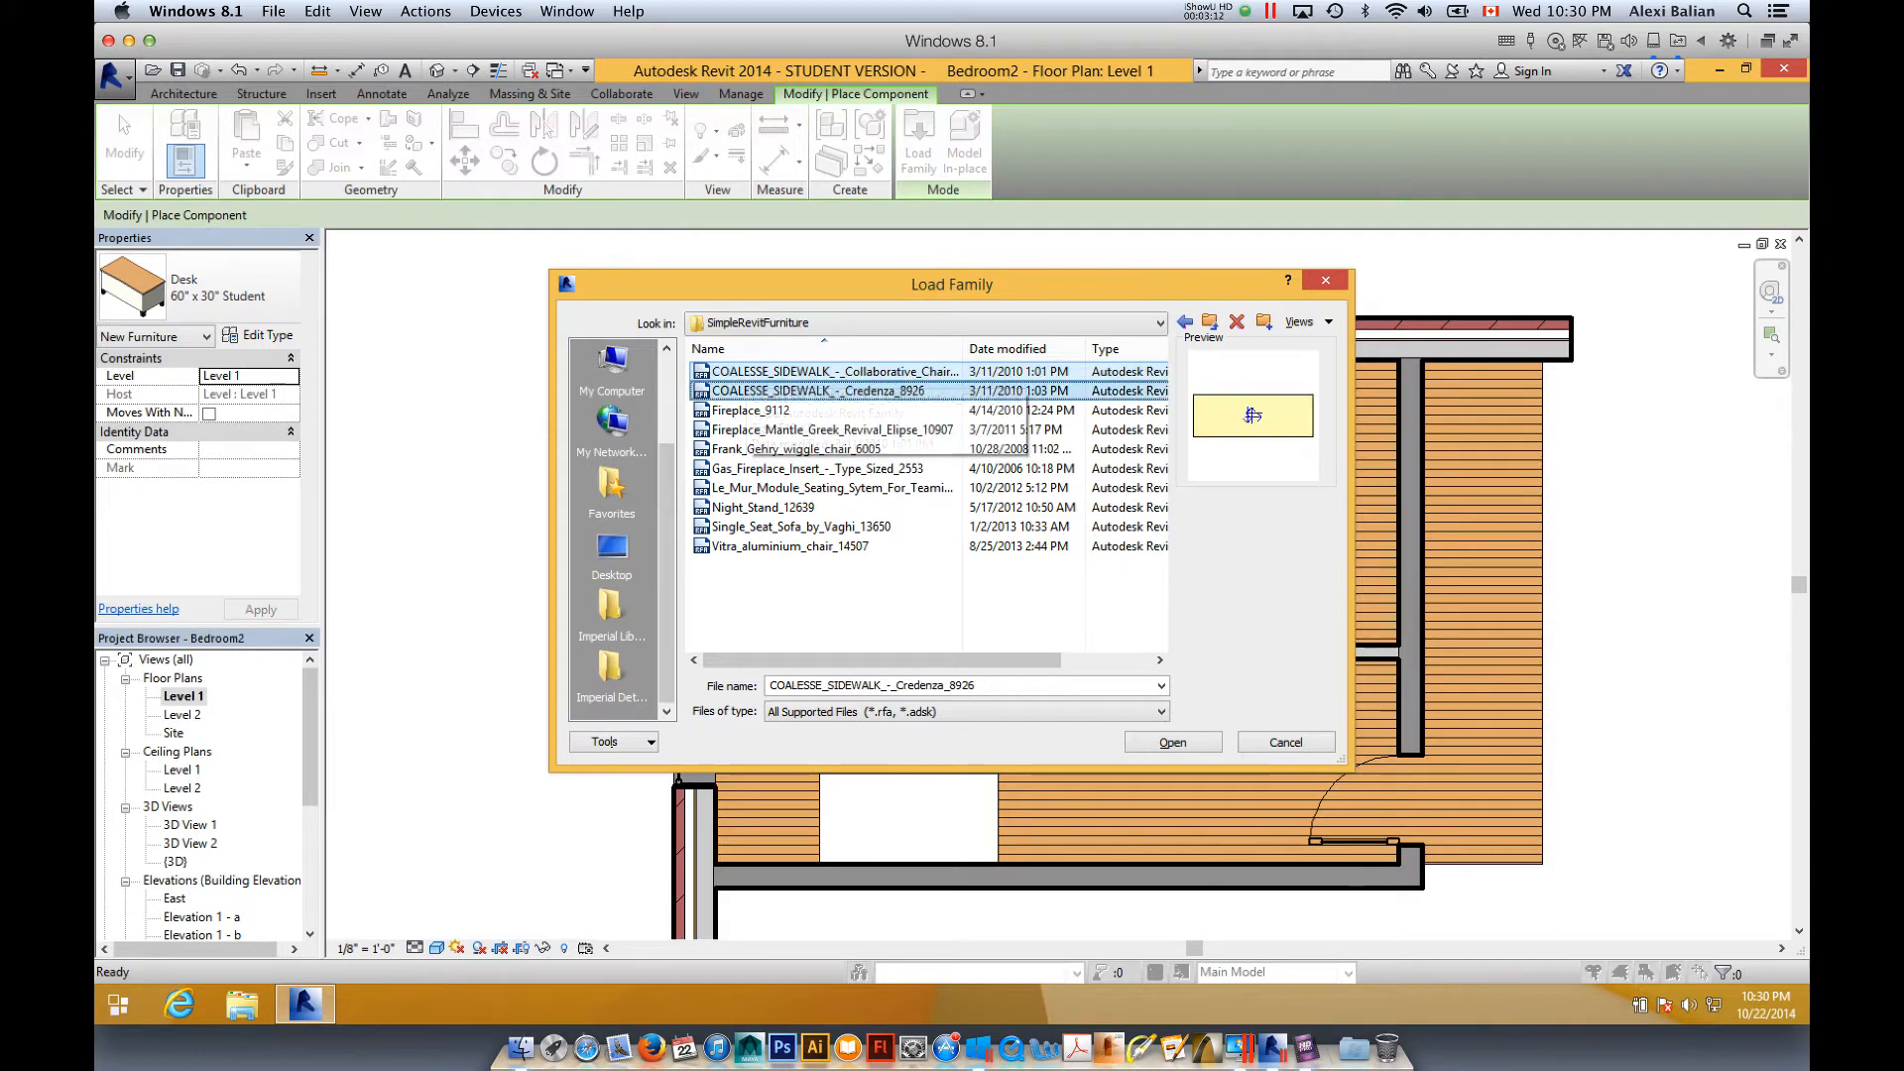
{"action": "key", "text": "Down"}
{"action": "key", "text": "Down"}
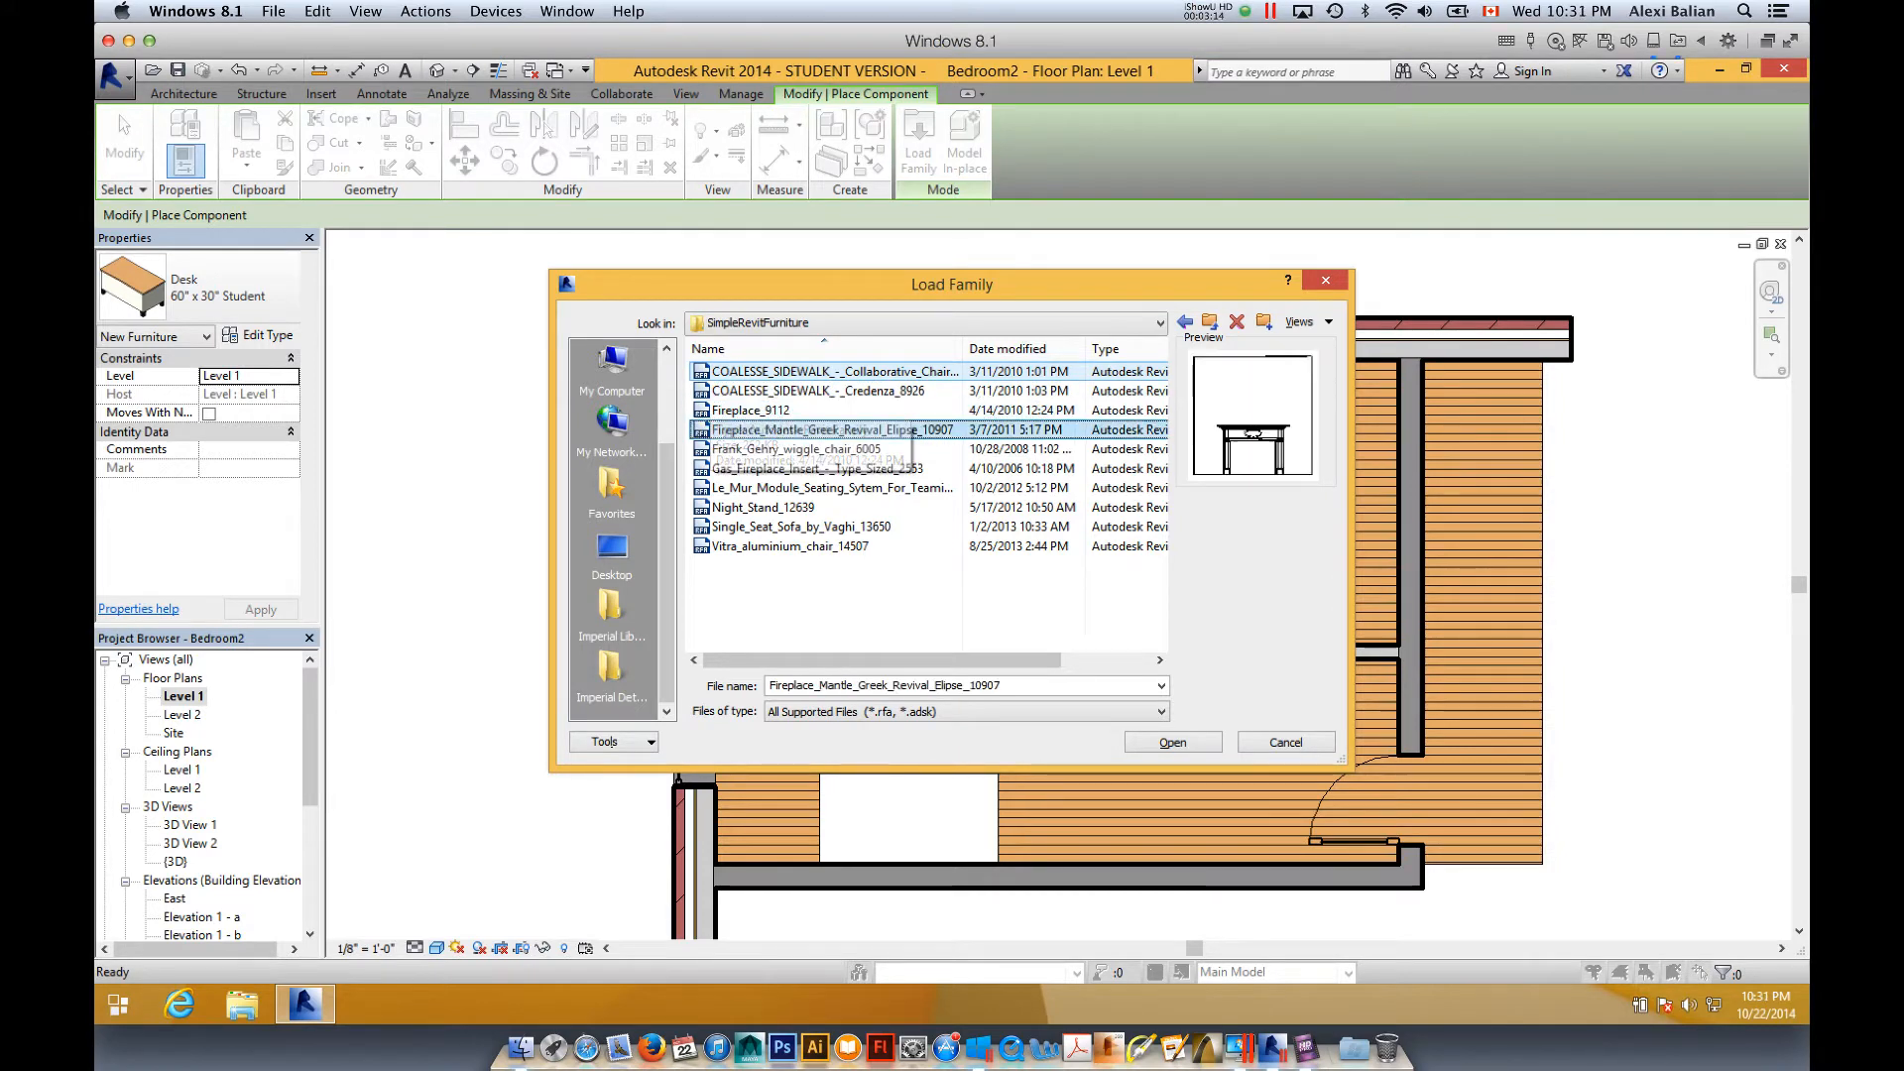
{"action": "key", "text": "Down"}
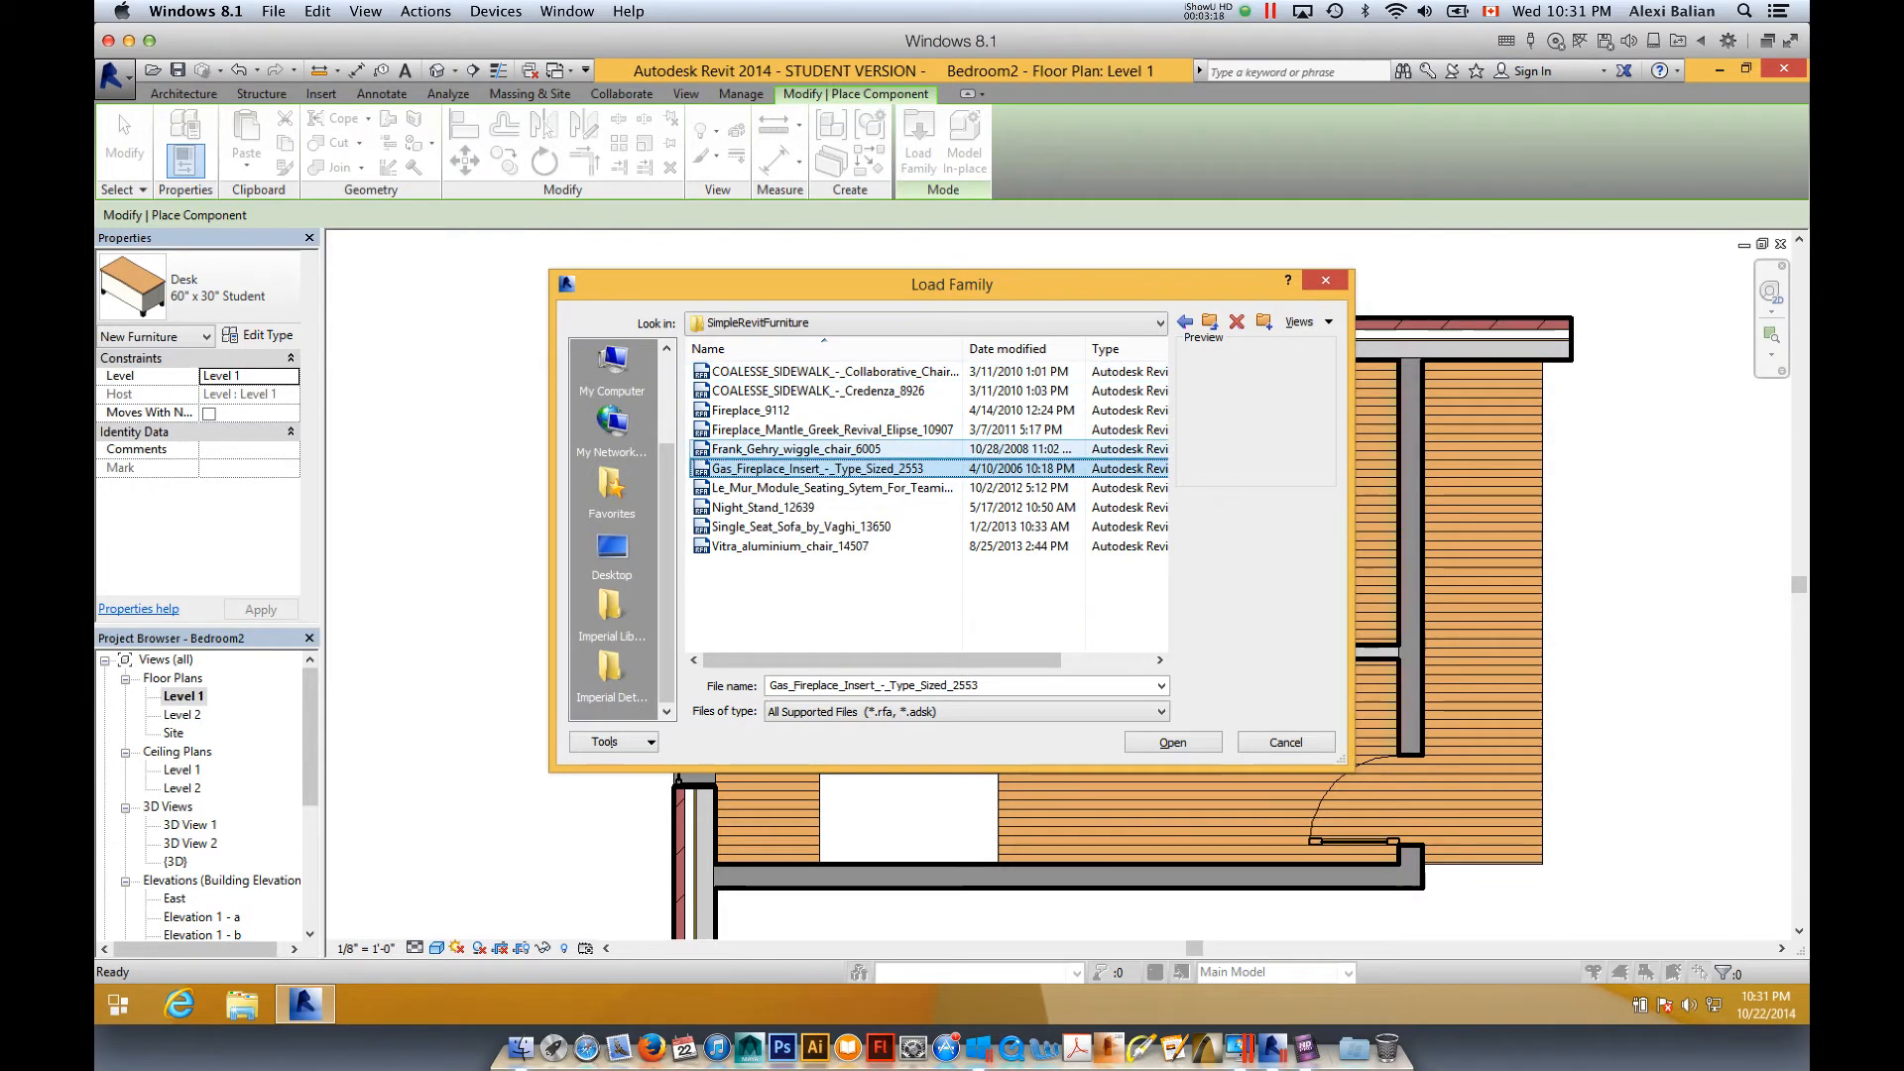
{"action": "key", "text": "Up"}
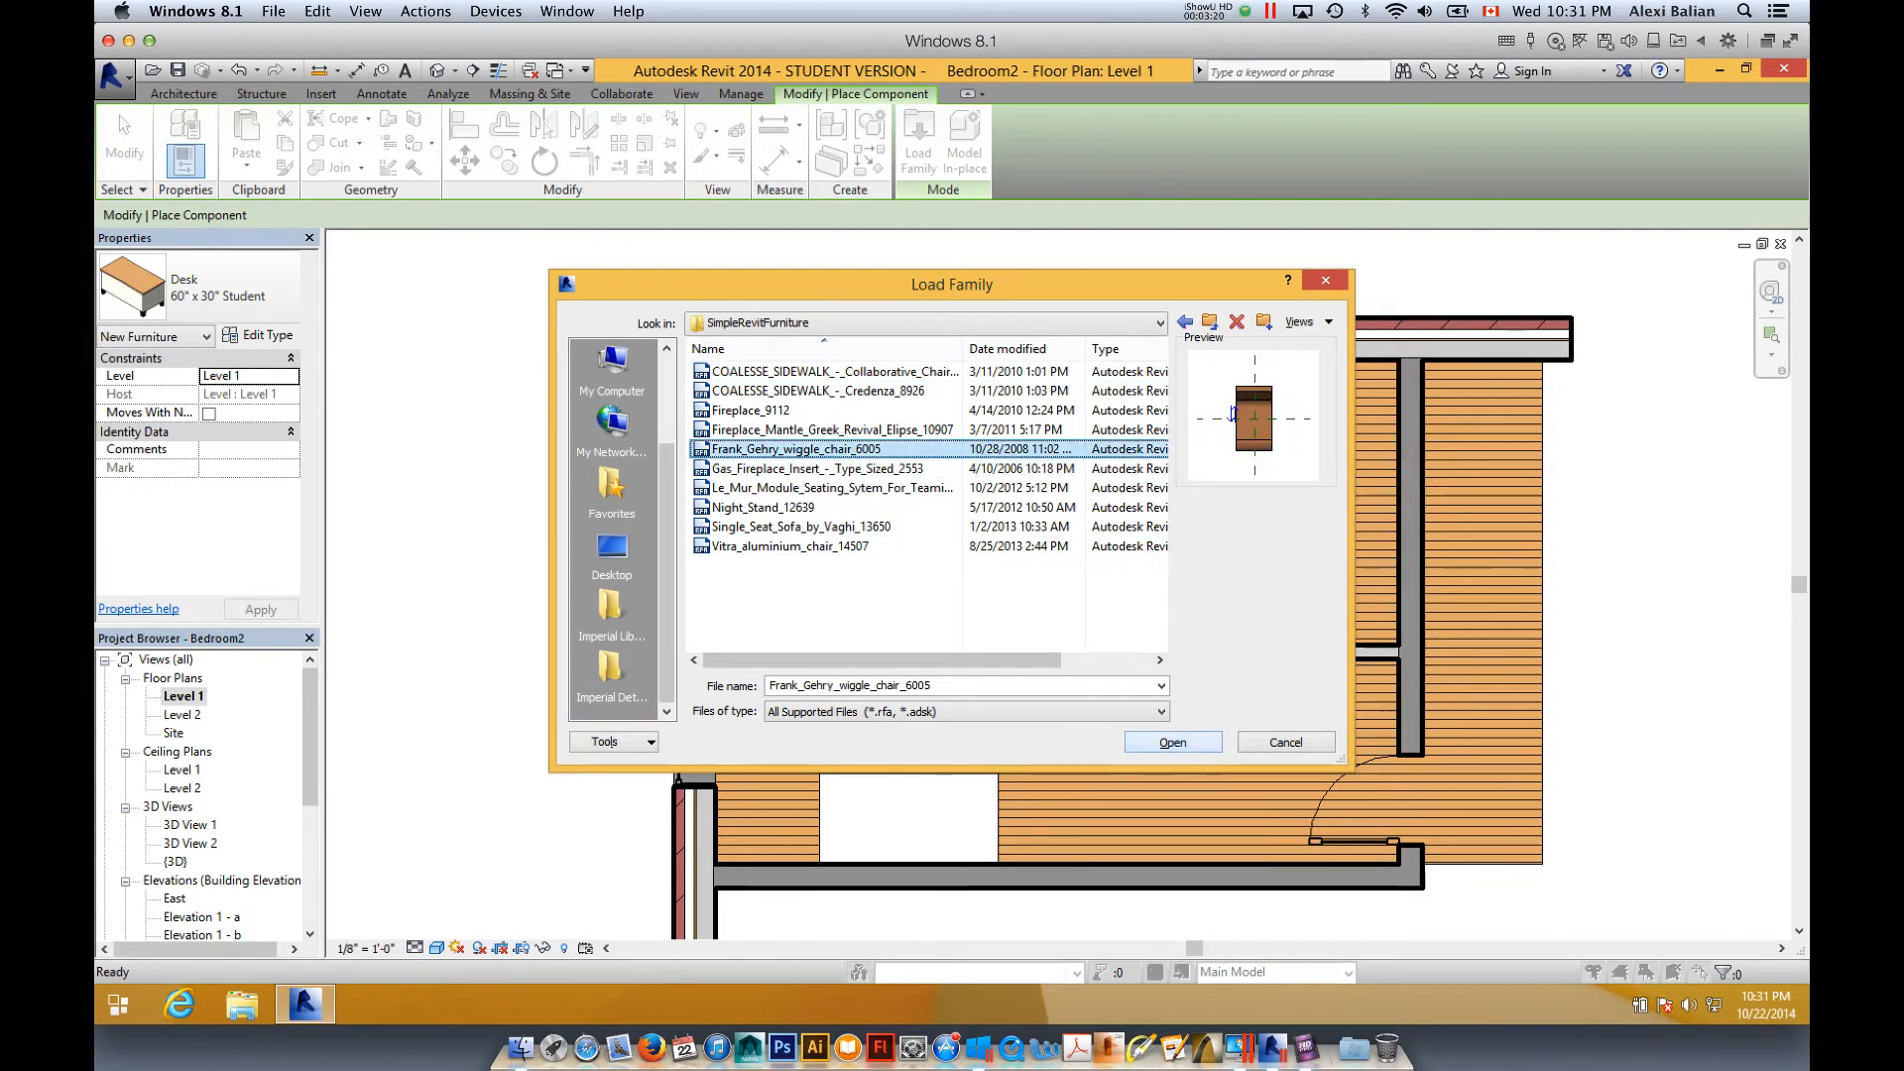
{"action": "key", "text": "Return"}
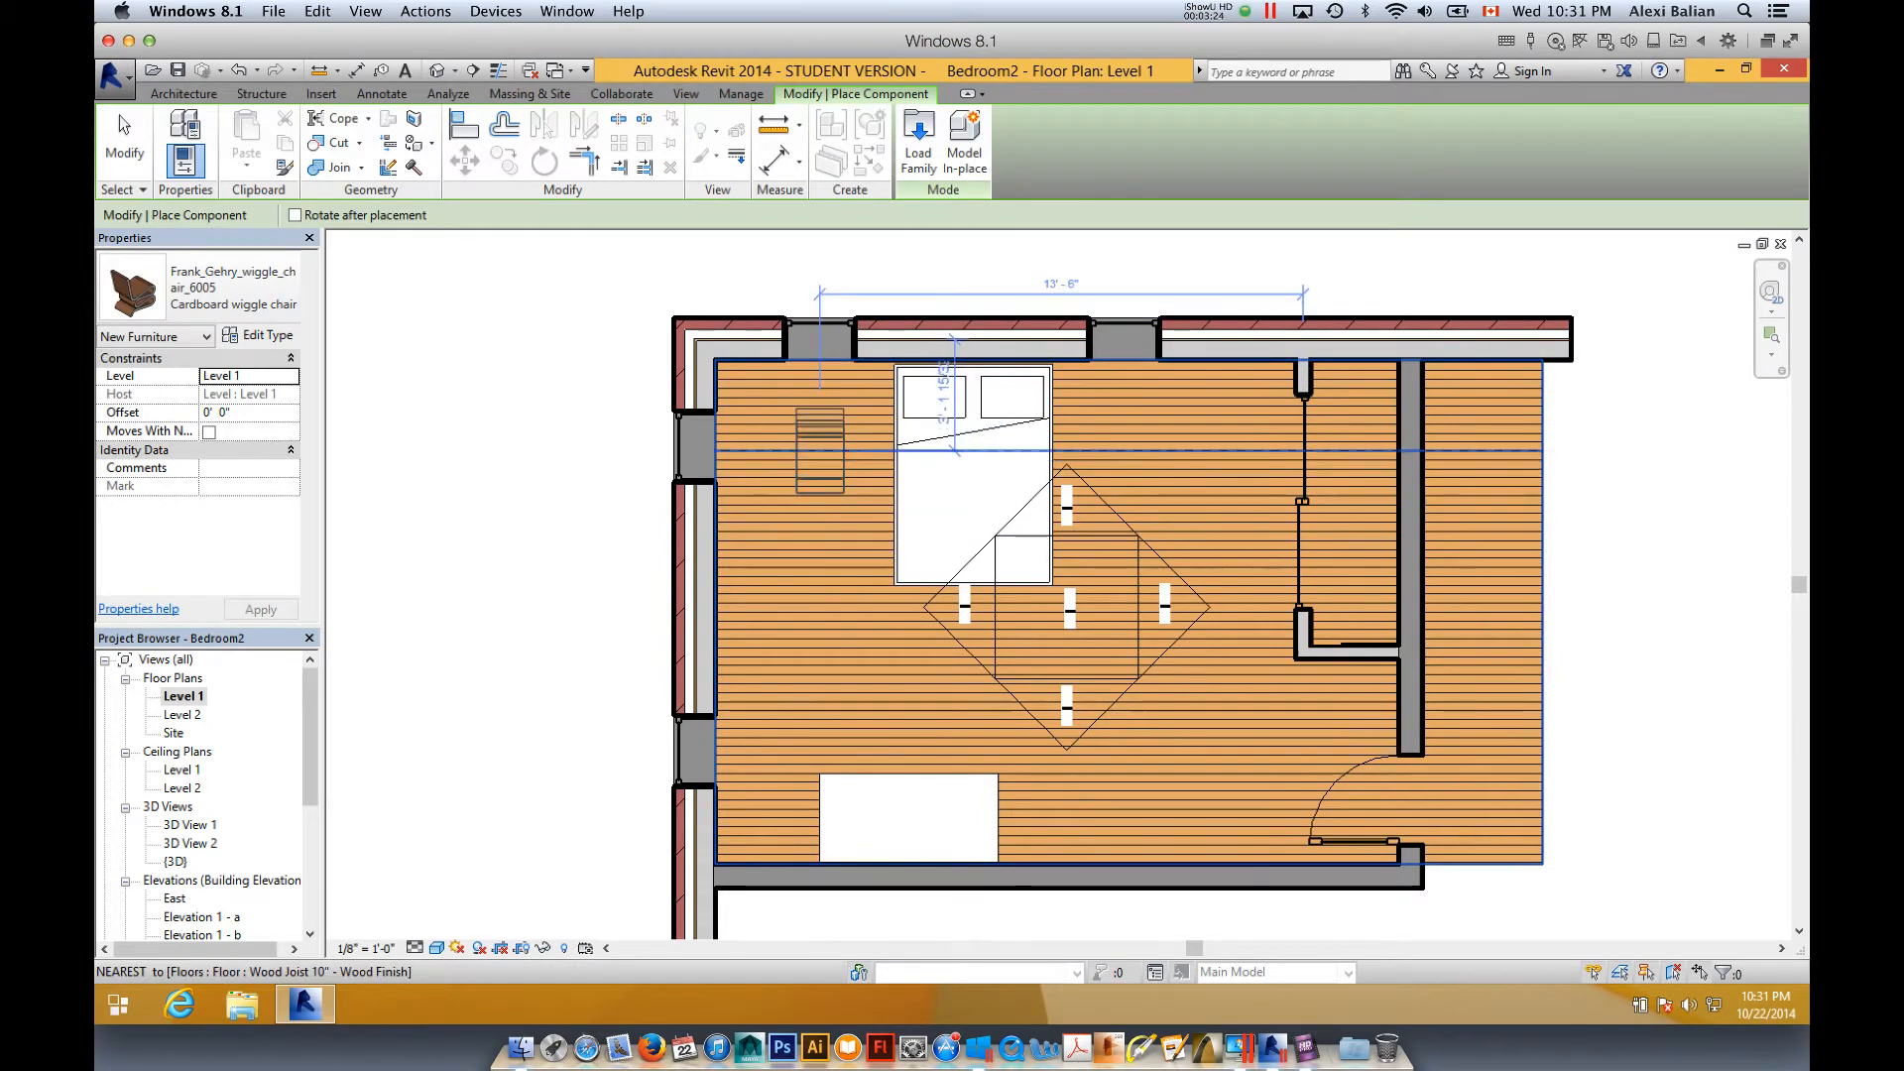
- Place two wiggle chairs facing each other along the window wall, one beside the bed and one just above the desk
{"action": "left_click", "coordinate": [821, 451]}
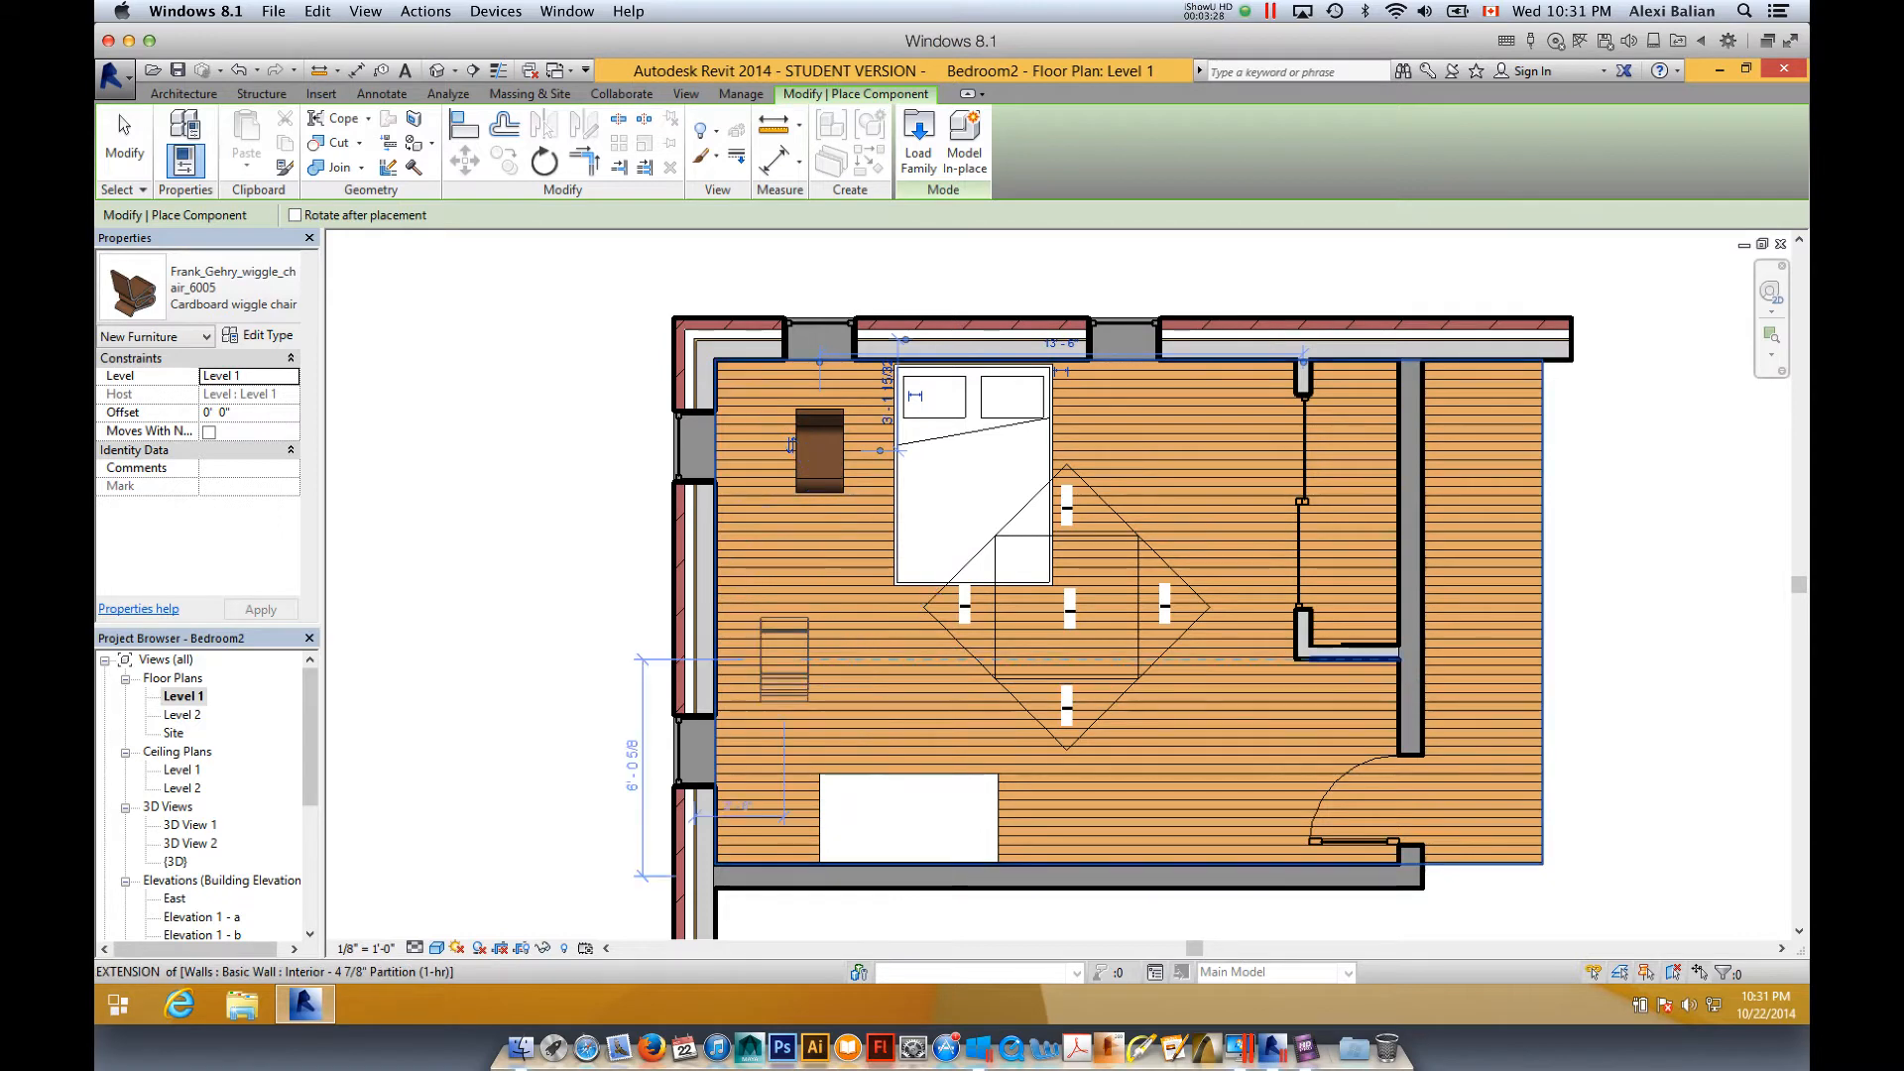
{"action": "left_click", "coordinate": [820, 691]}
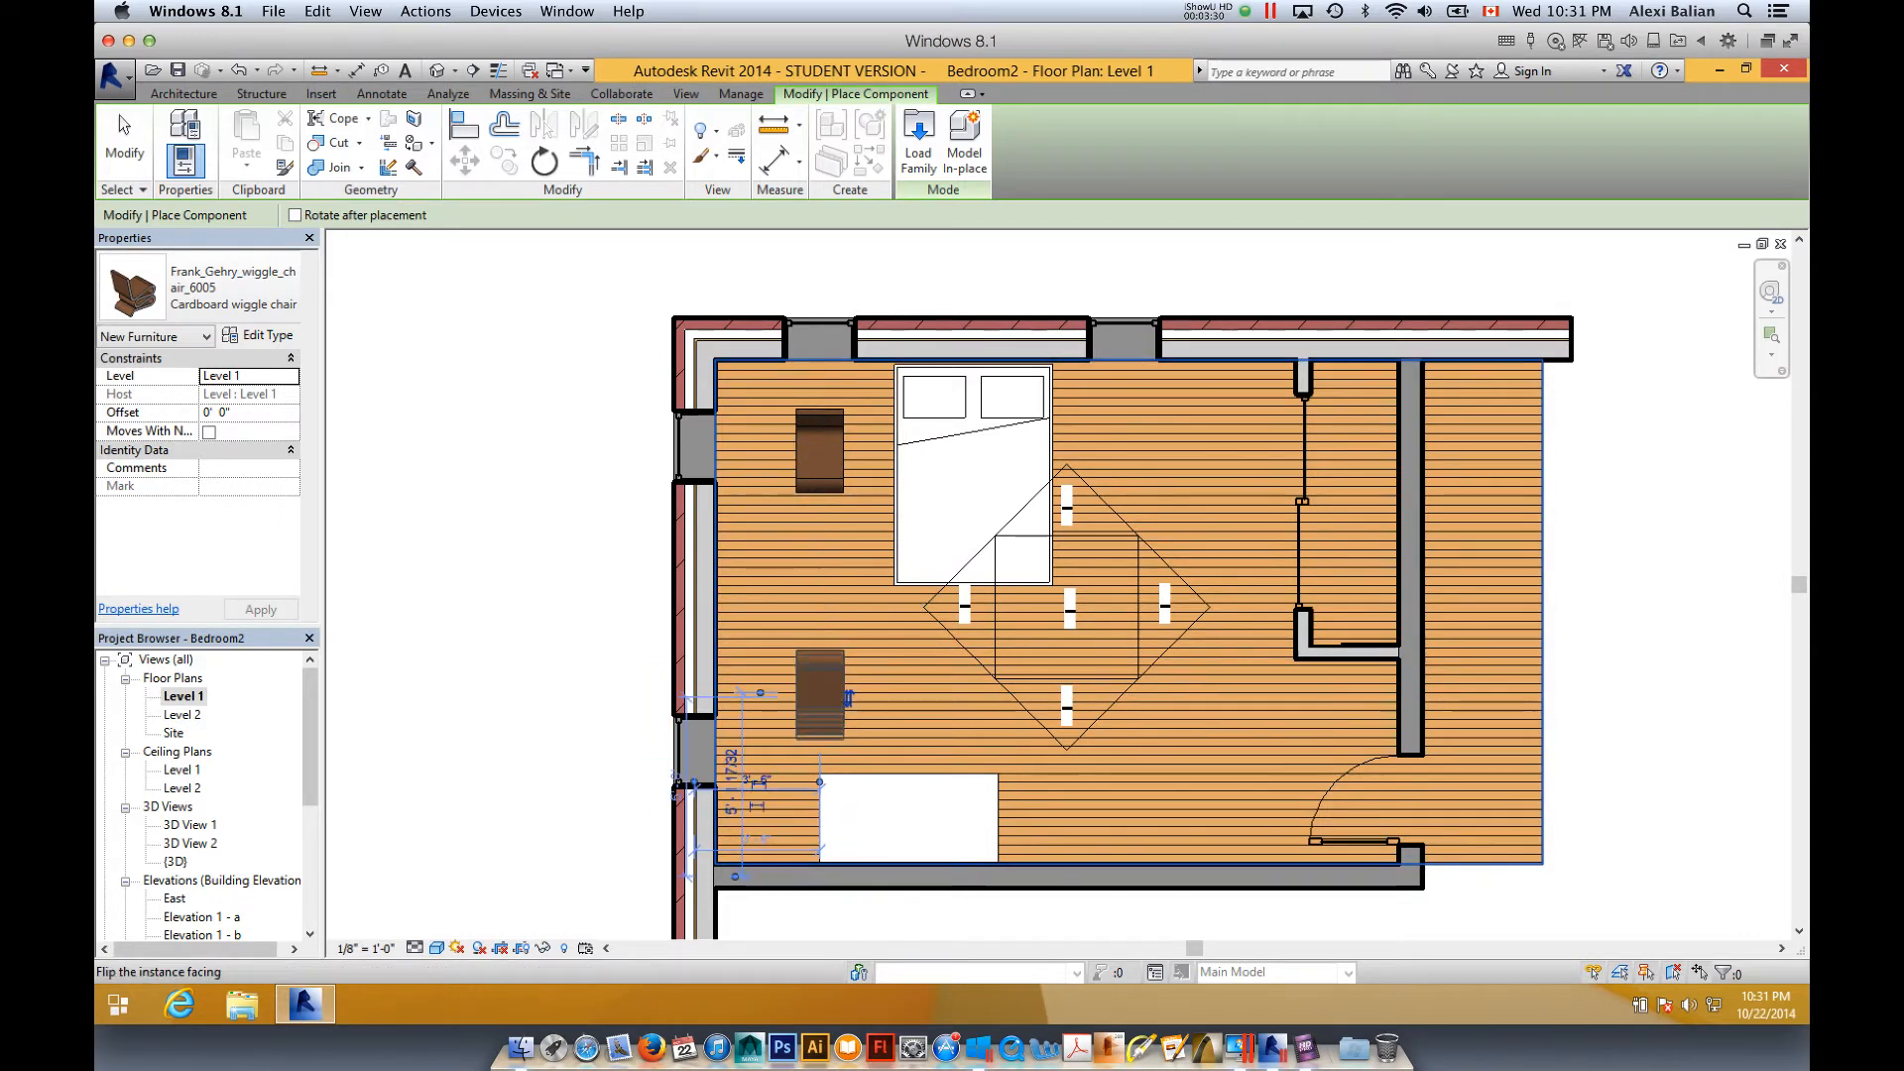
{"action": "key", "text": "Escape"}
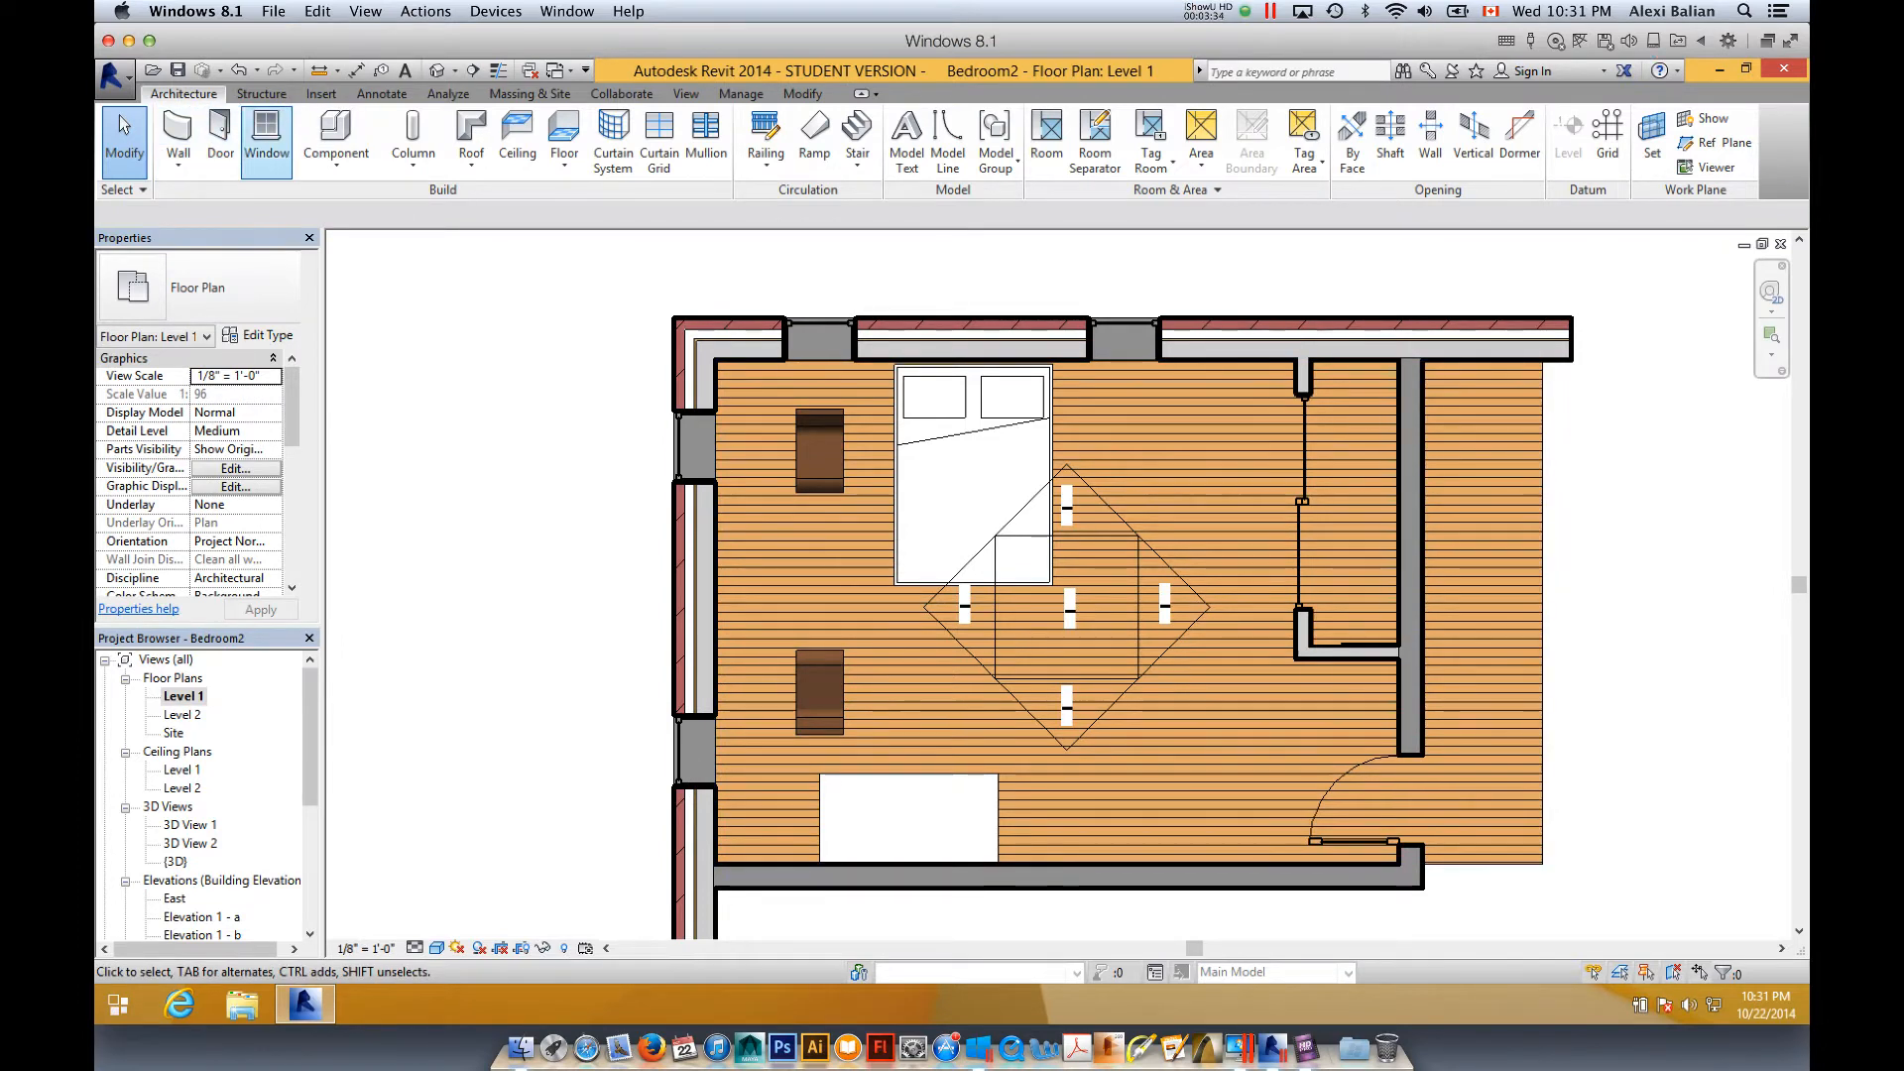
- Load the Vitra_aluminium_chair_14507 component family from the SimpleRevitFurniture folder on the Desktop
{"action": "left_click", "coordinate": [336, 139]}
{"action": "left_click", "coordinate": [919, 139]}
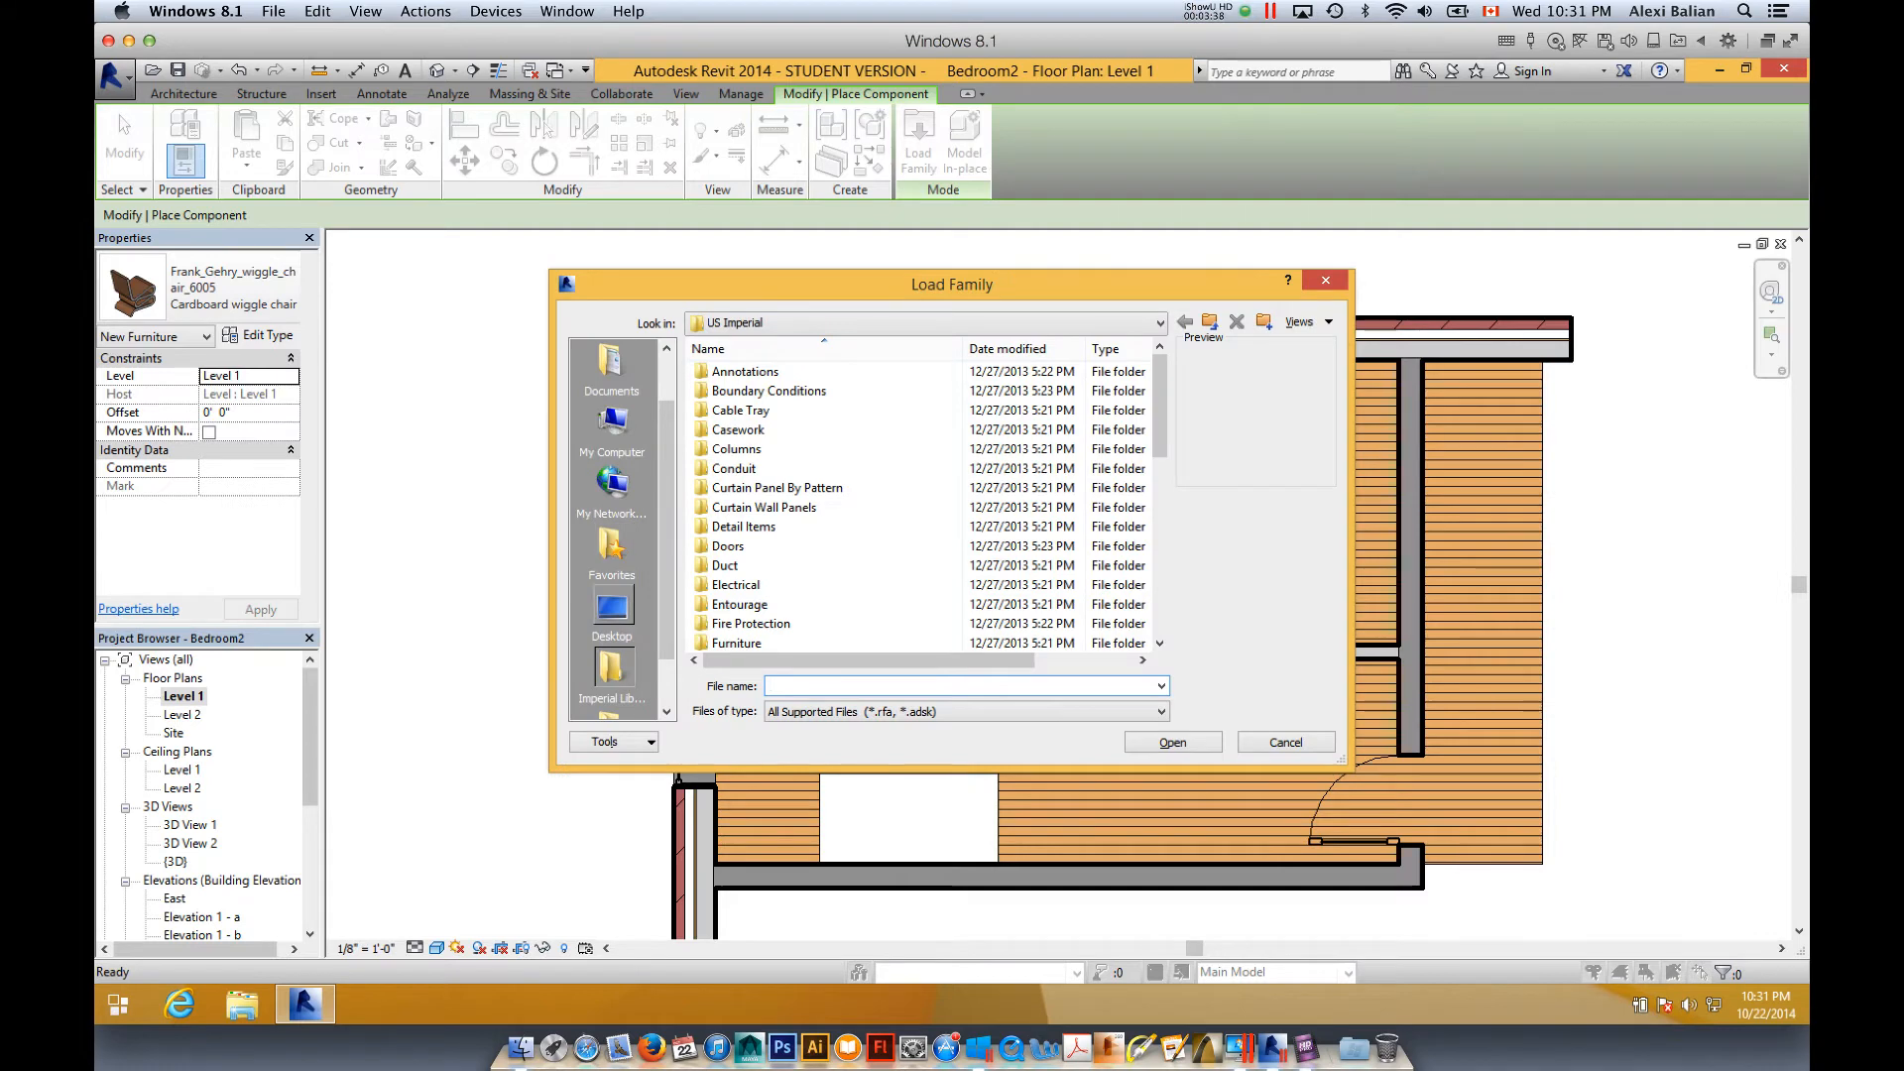
{"action": "left_click", "coordinate": [612, 610]}
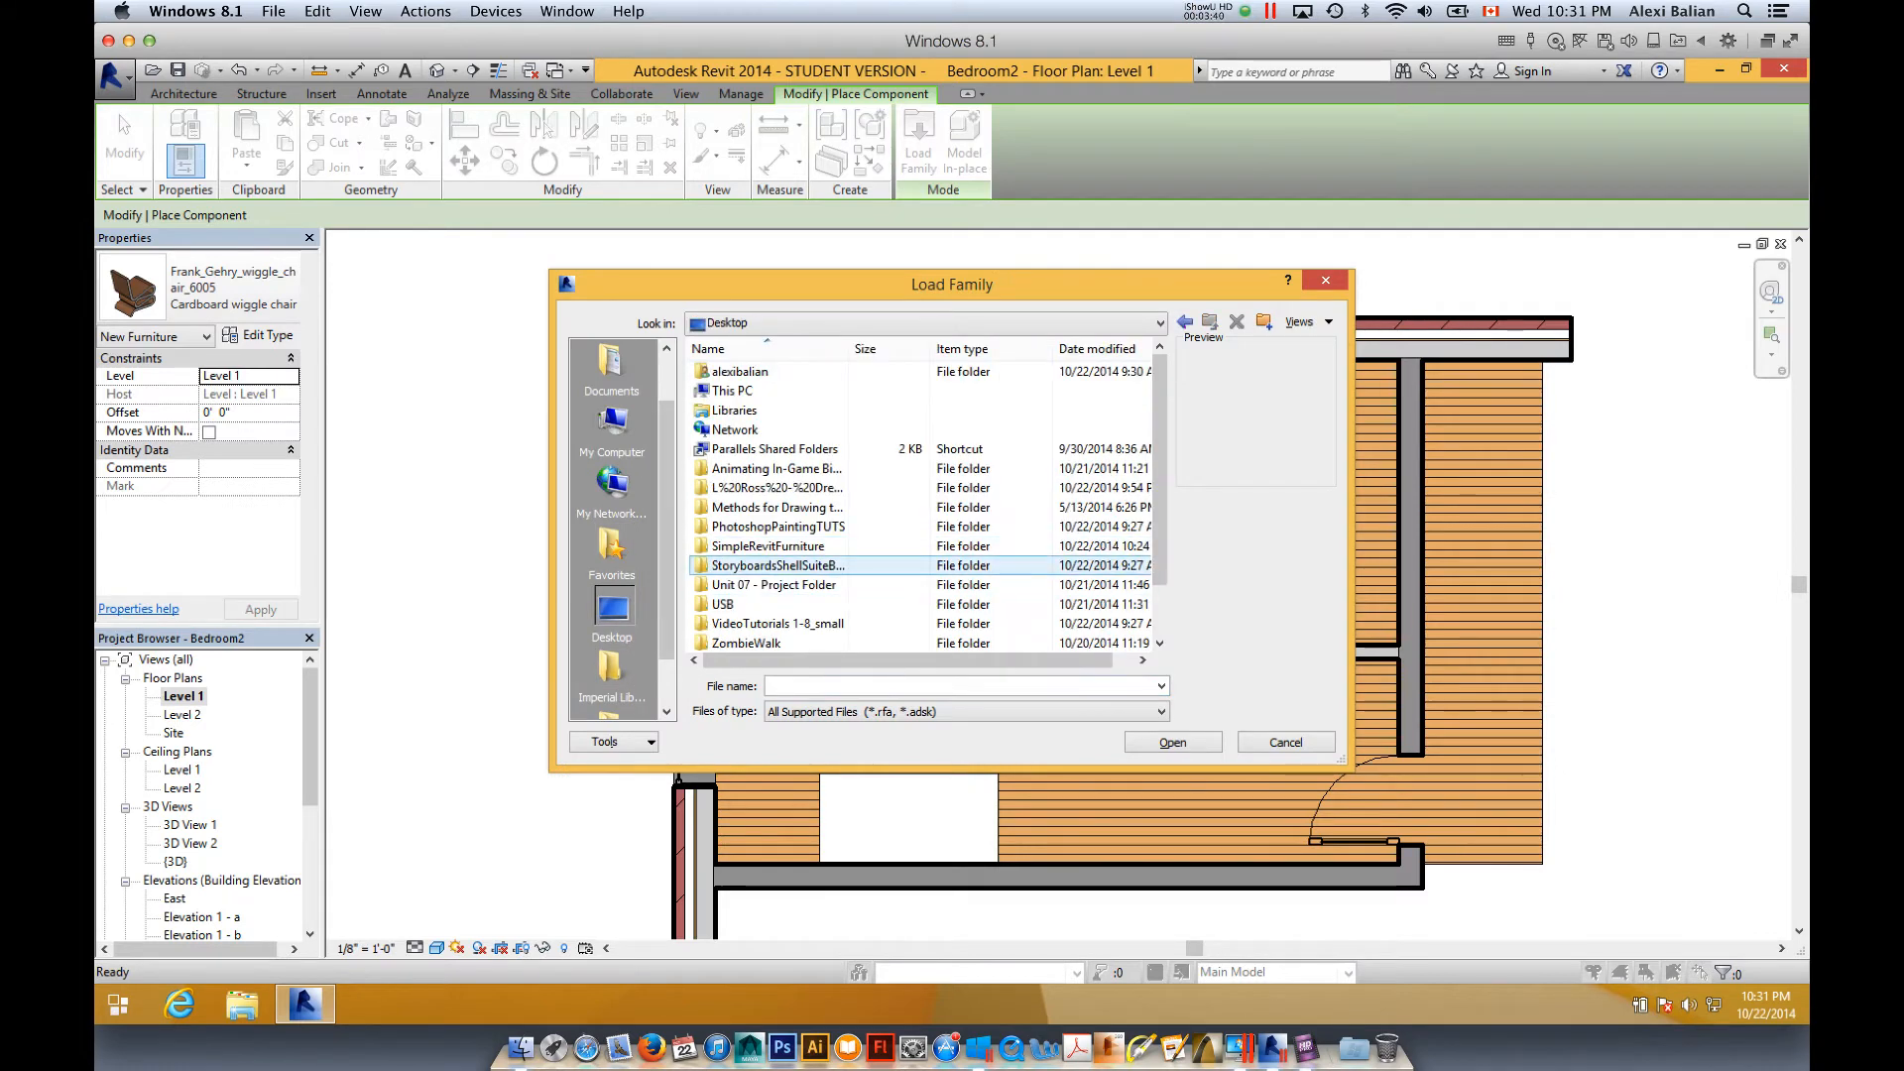
{"action": "double_click", "coordinate": [769, 545]}
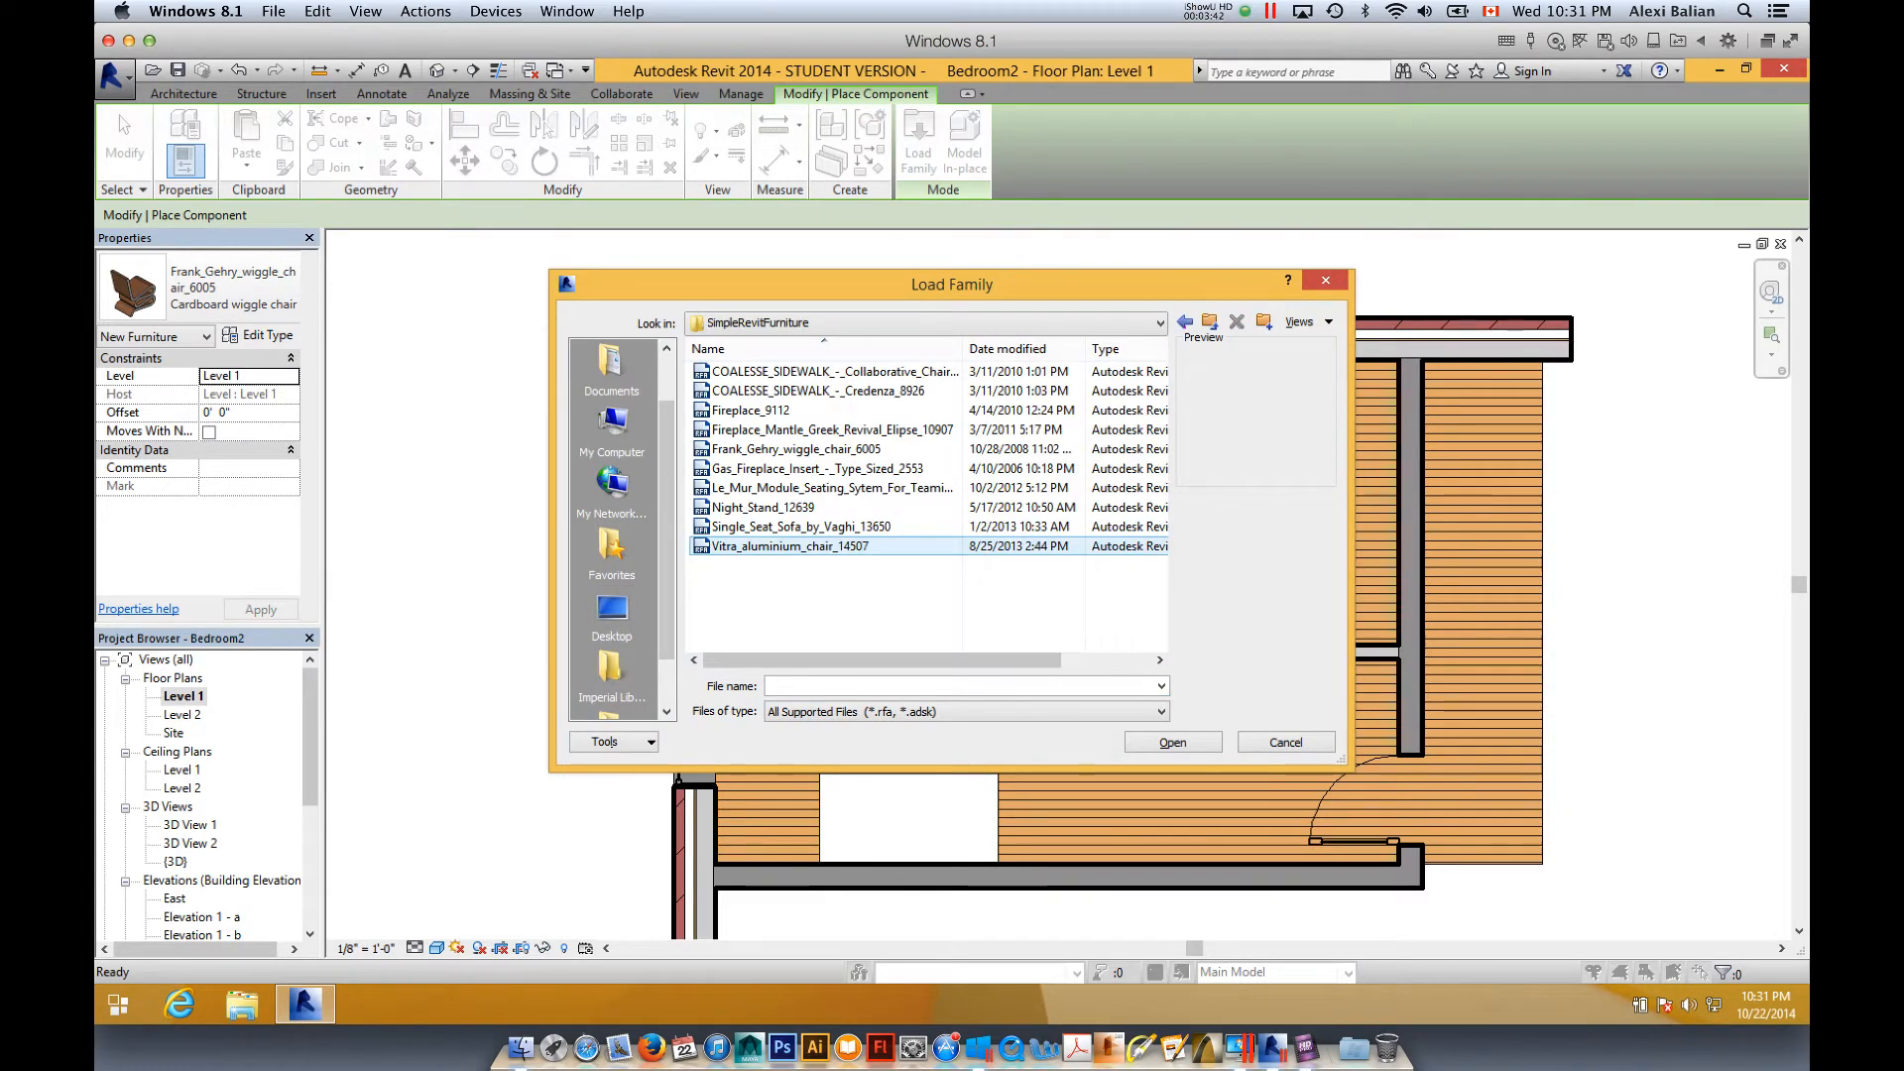
{"action": "left_click", "coordinate": [784, 546]}
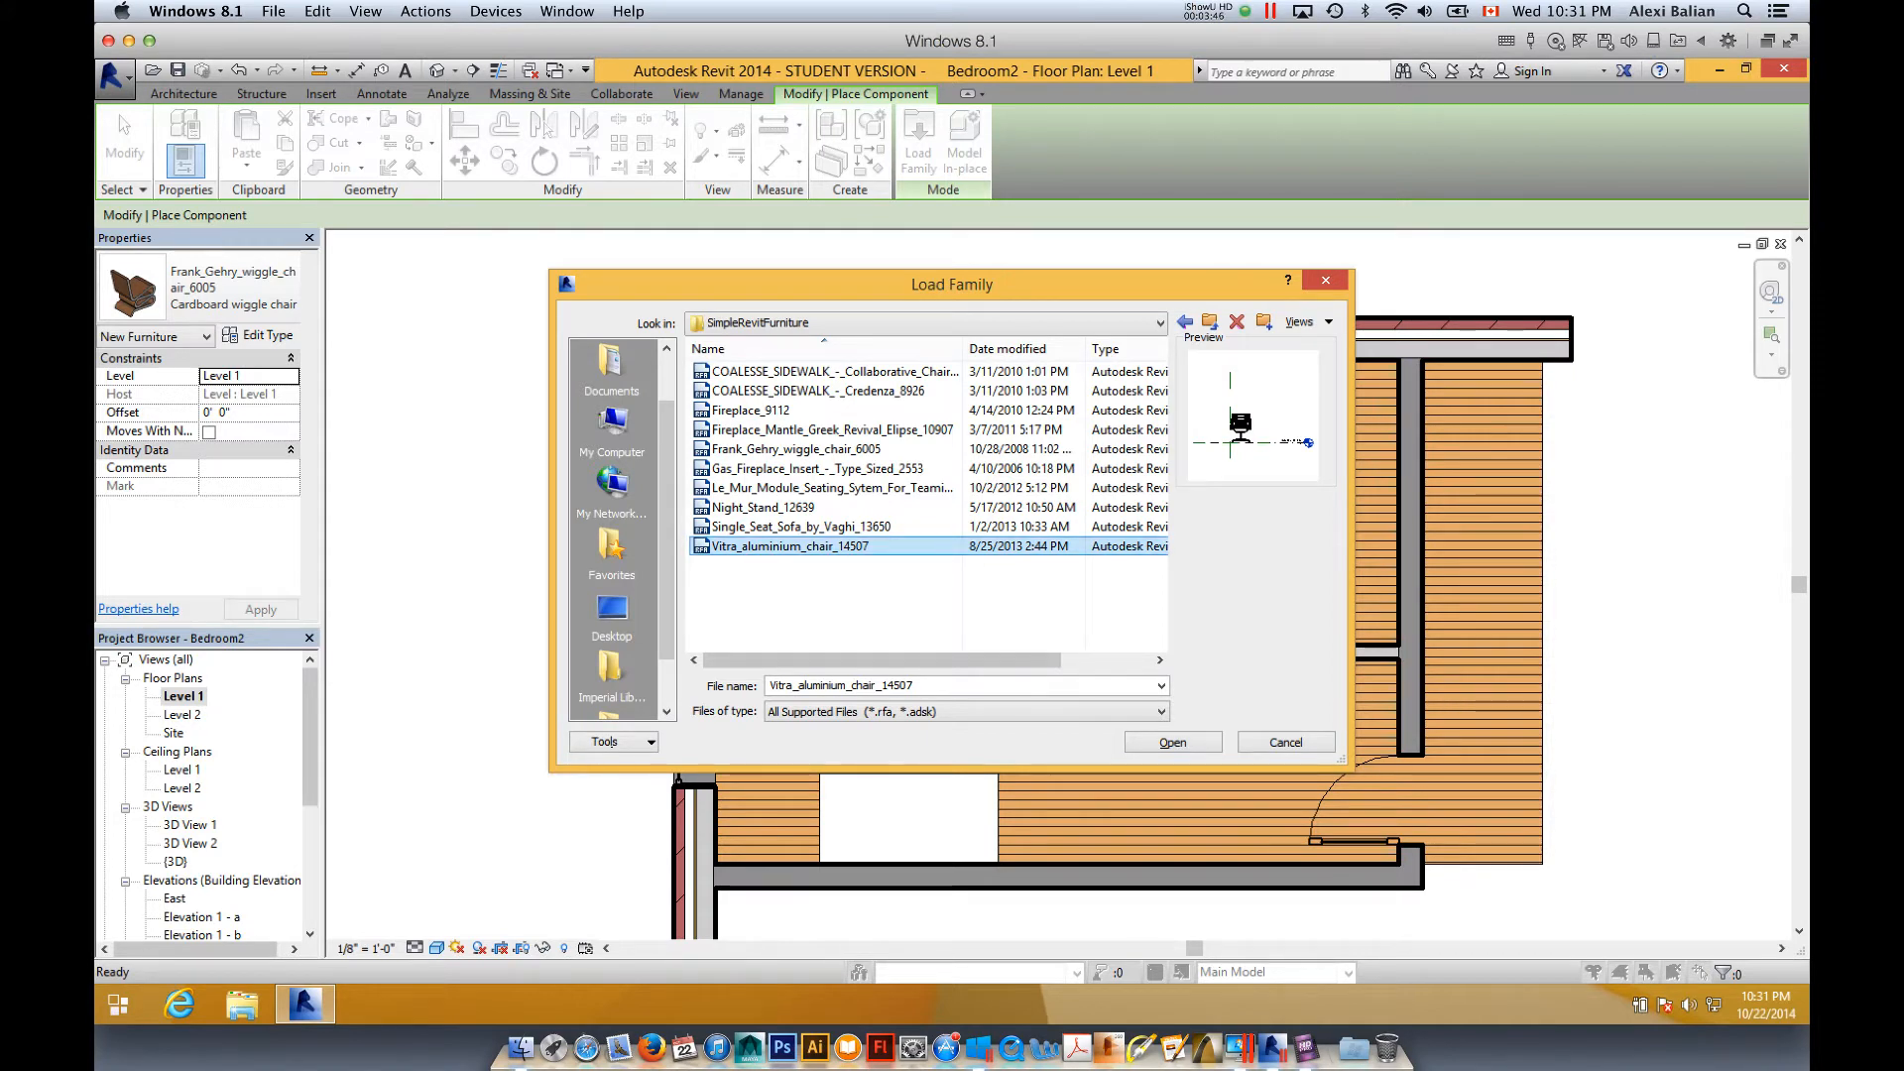
{"action": "left_click", "coordinate": [1173, 742]}
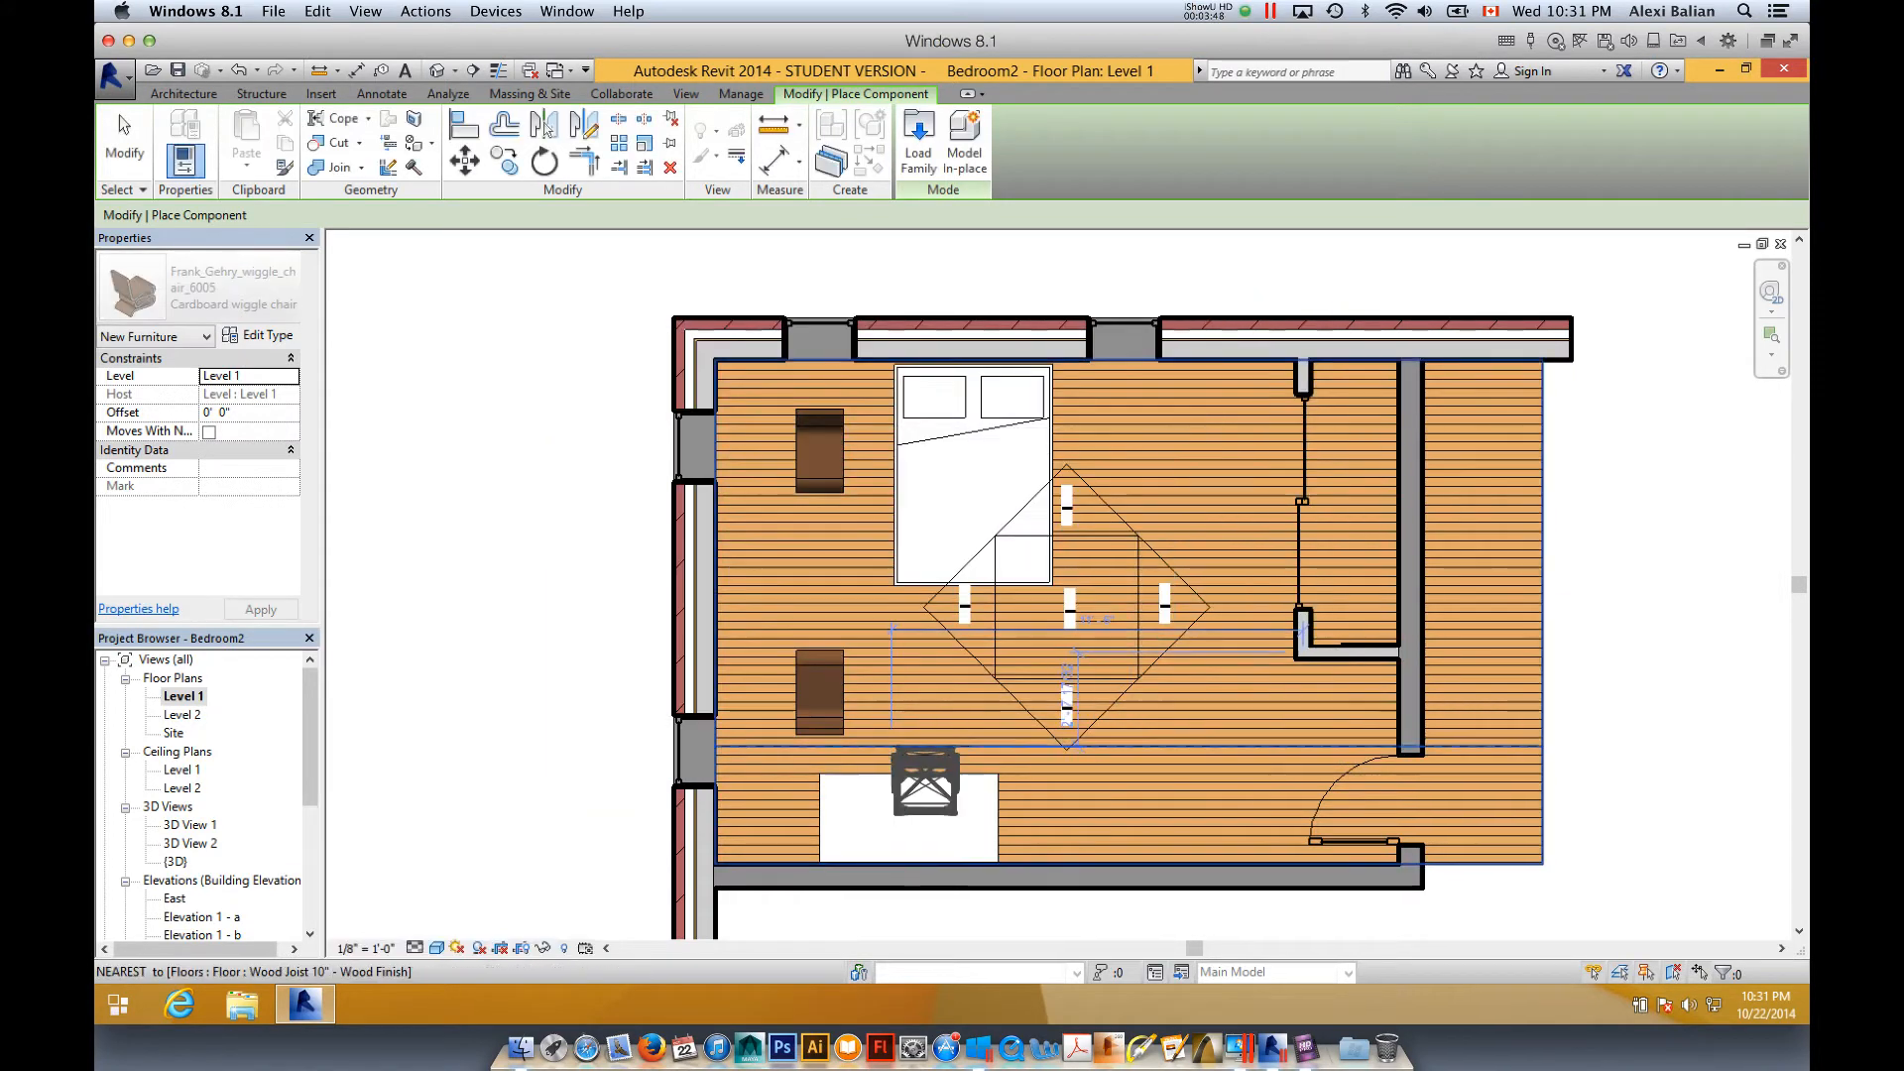
- Place one Vitra aluminium chair at the center of the desk's room-side edge, facing the desk
{"action": "left_click", "coordinate": [907, 754]}
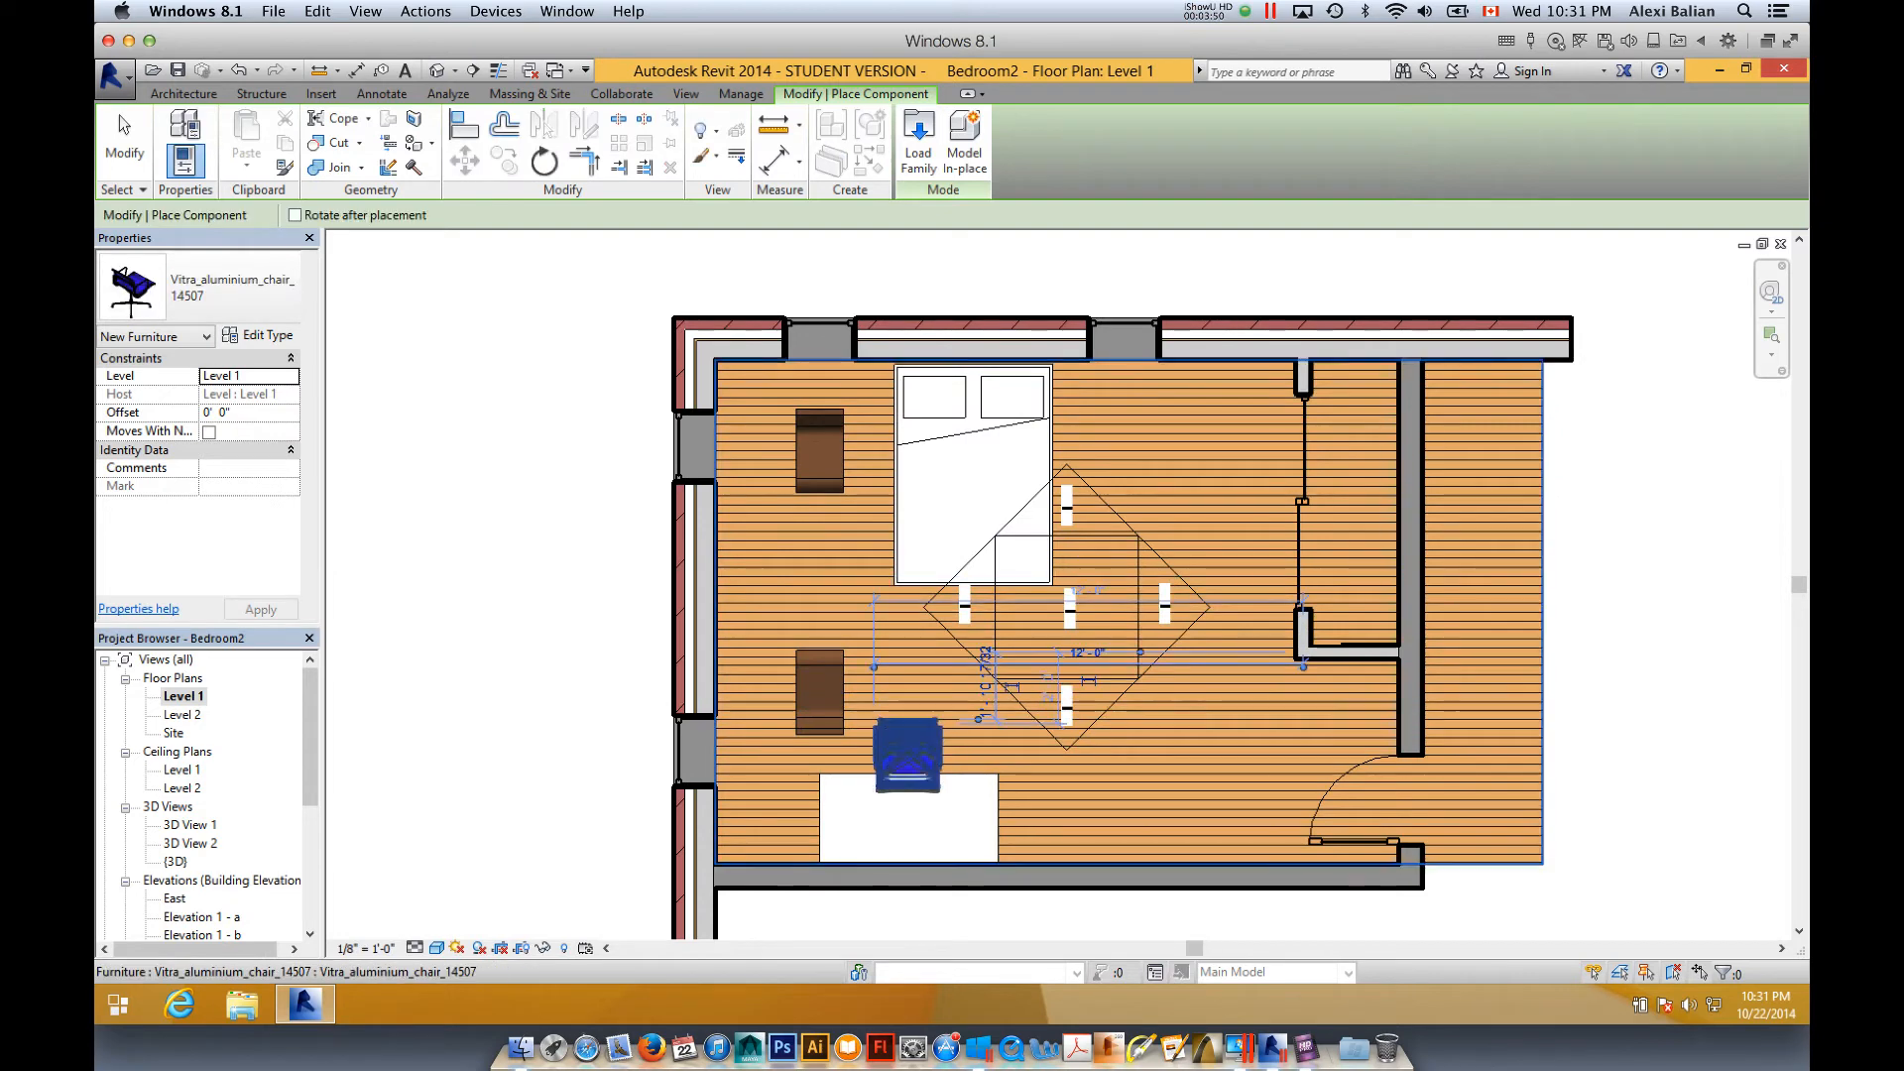
{"action": "key", "text": "Escape"}
{"action": "key", "text": "Escape"}
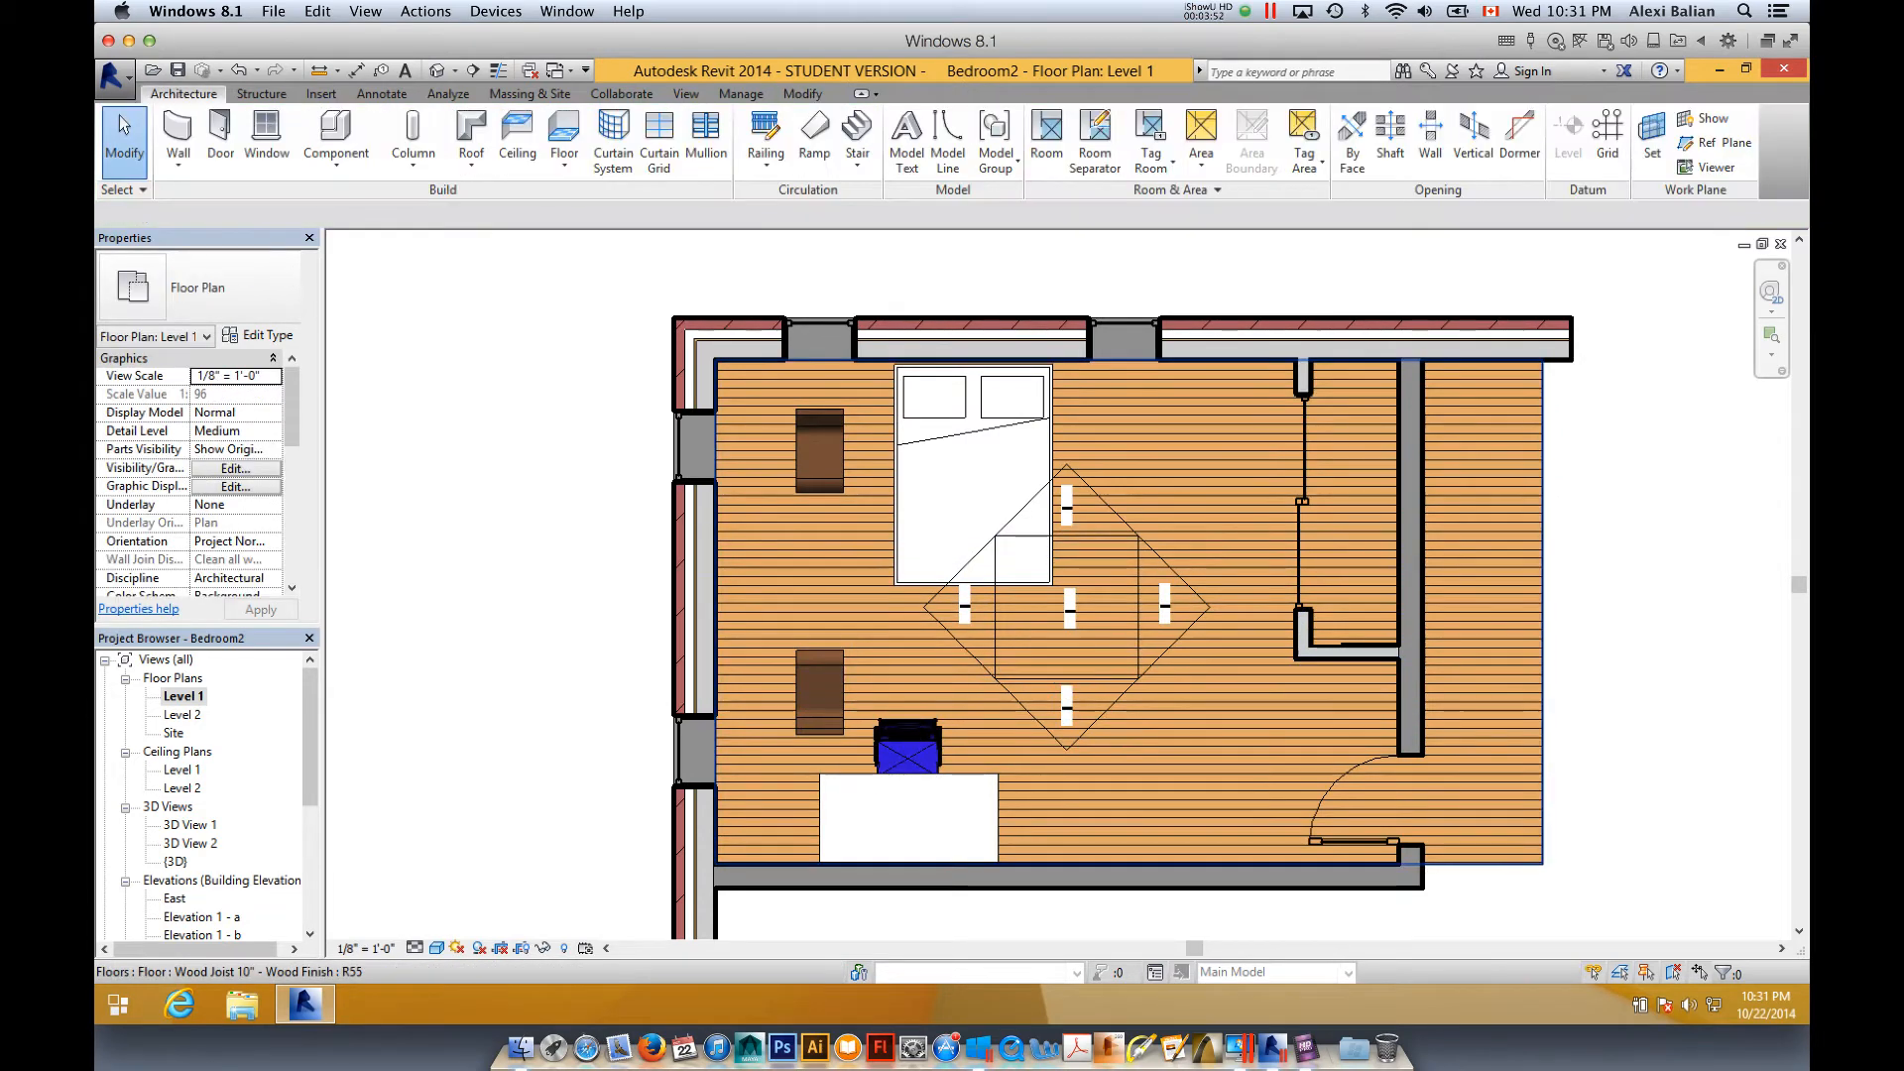
- Start placing another component and open the Desktop's SimpleRevitFurniture folder to load a family
{"action": "left_click", "coordinate": [336, 138]}
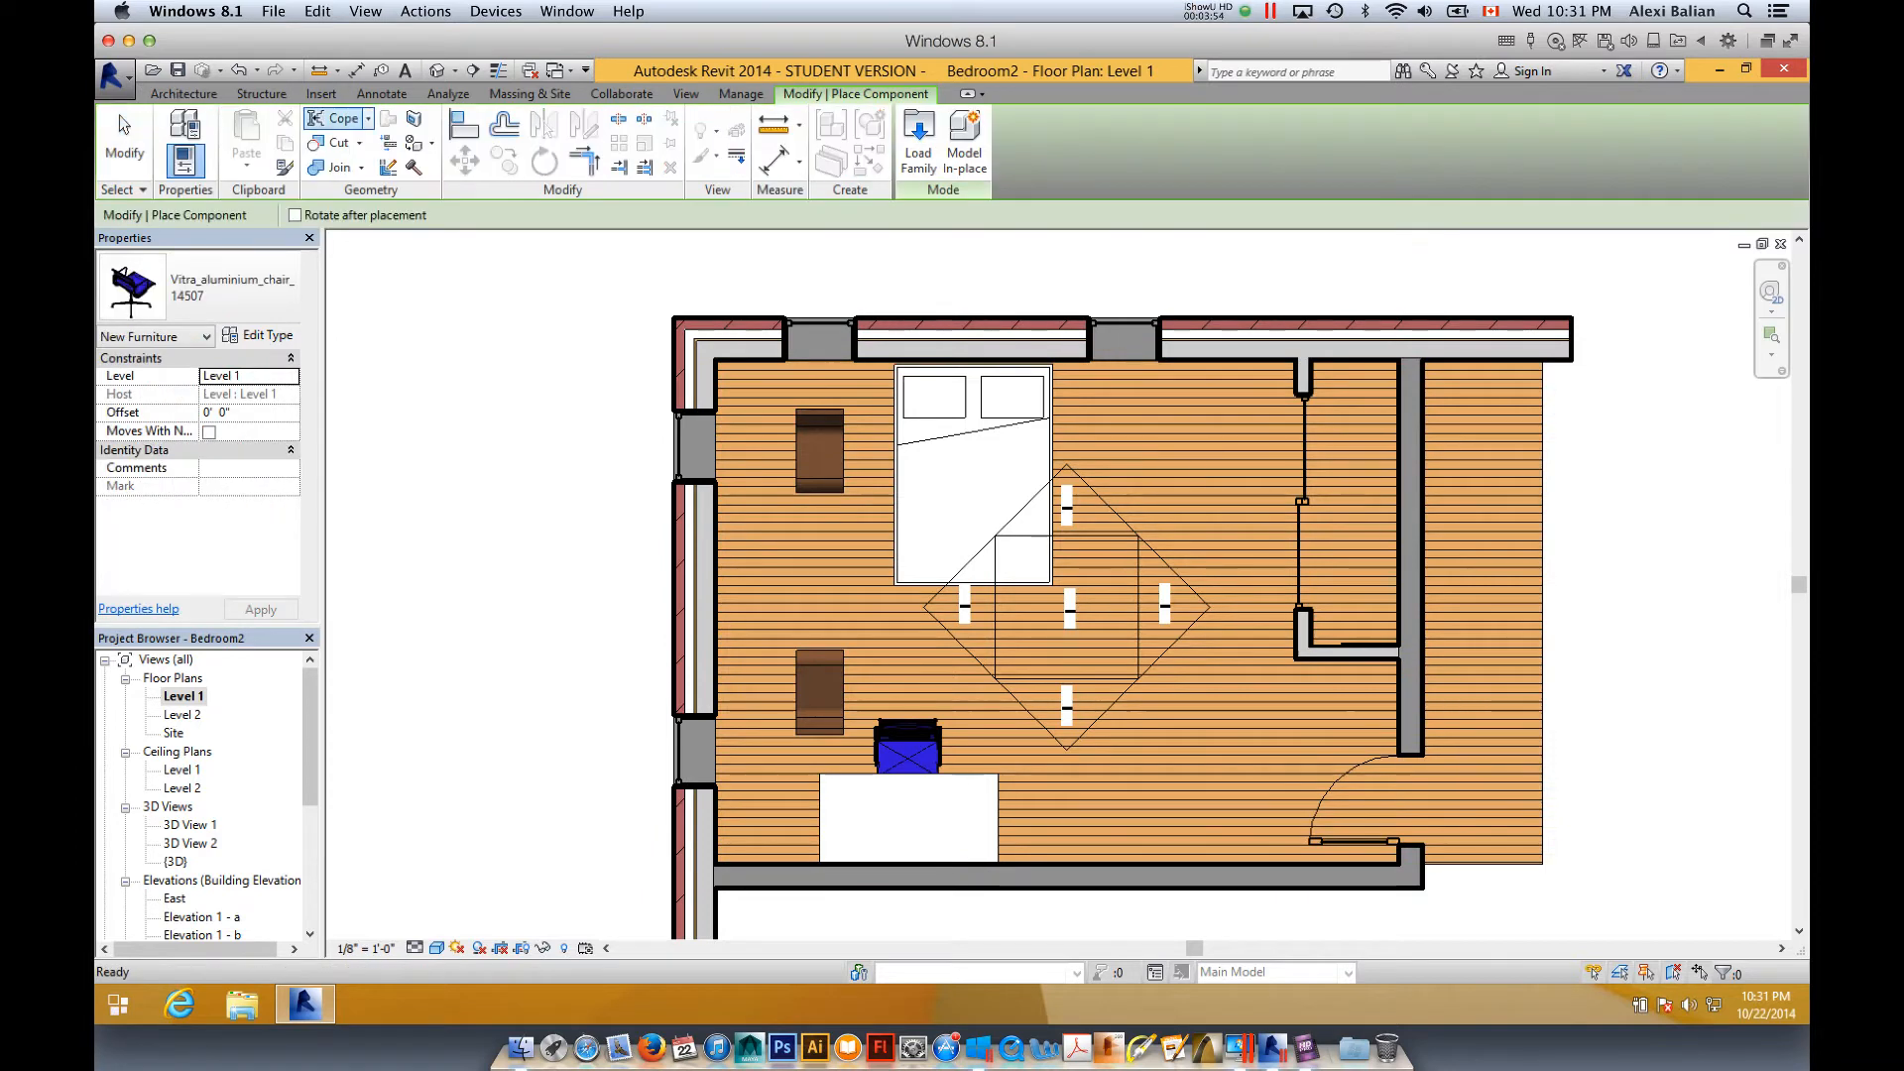
{"action": "left_click", "coordinate": [919, 139]}
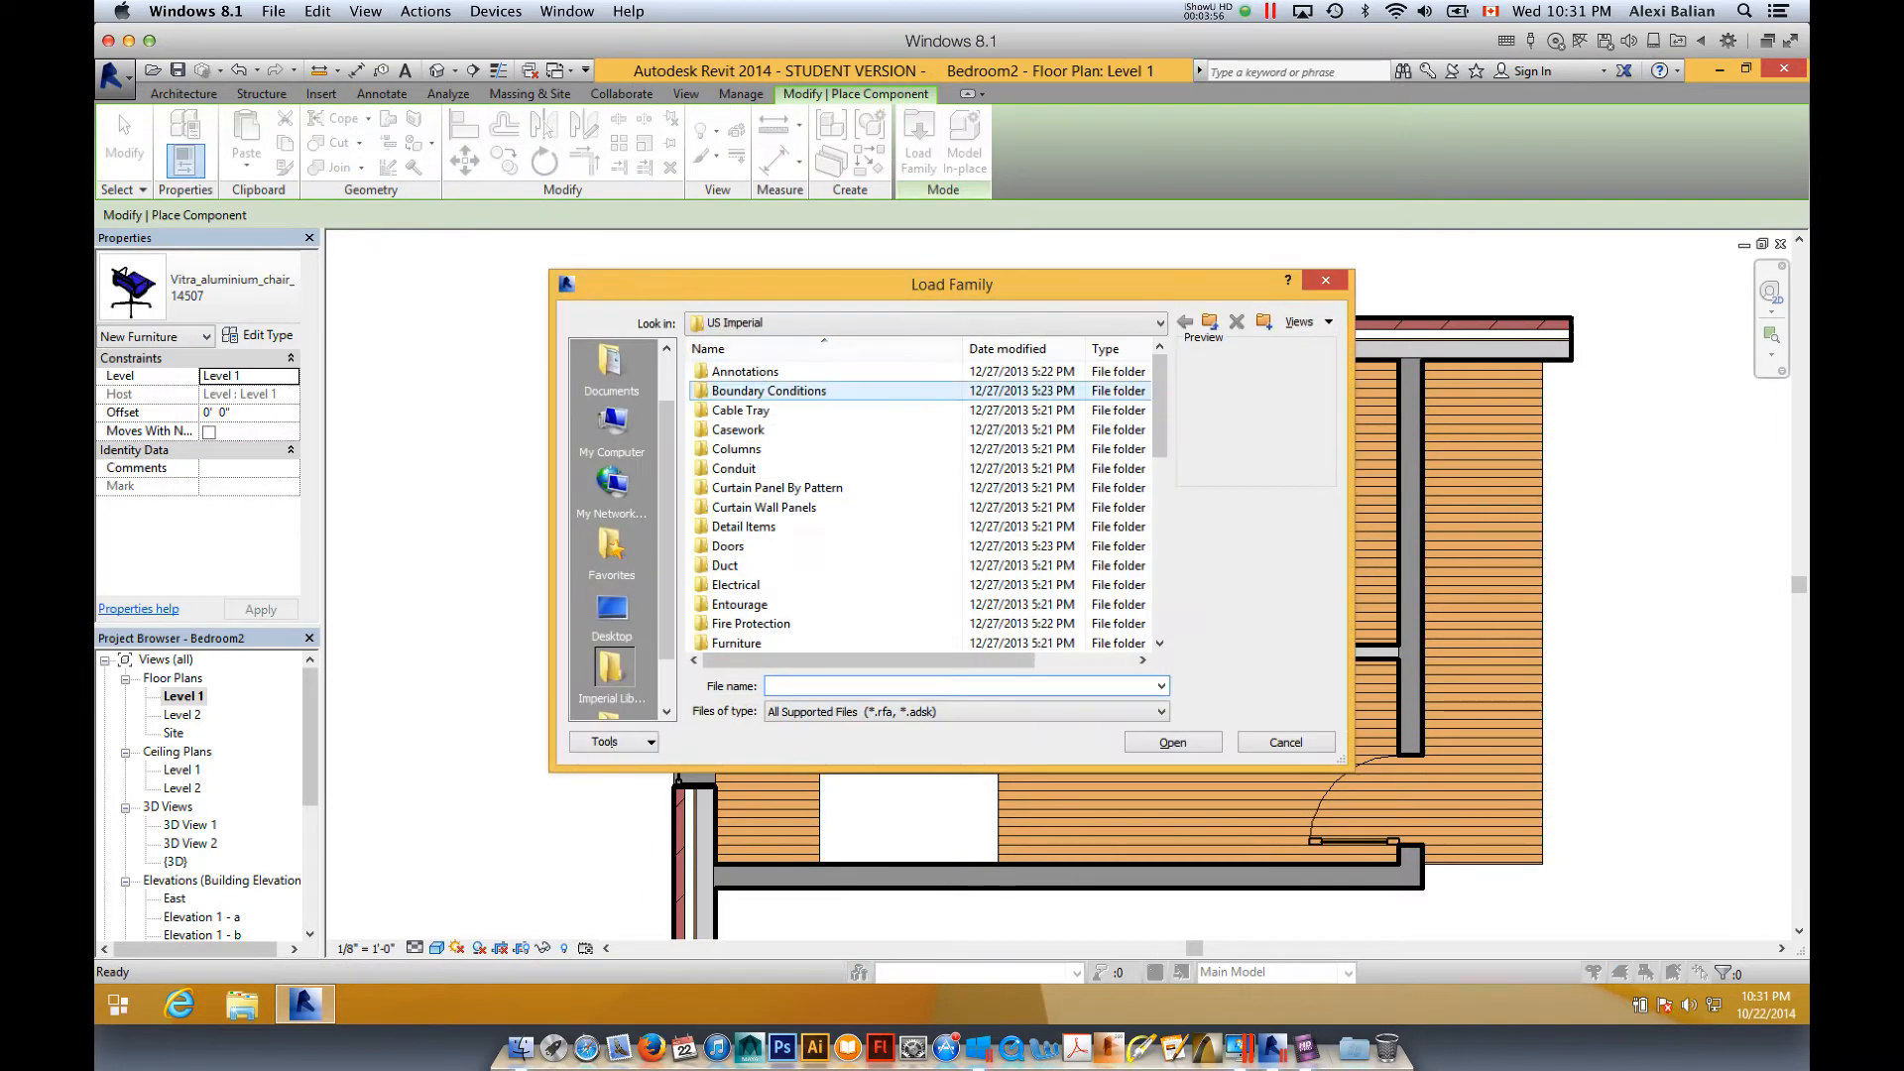
{"action": "left_click", "coordinate": [612, 610]}
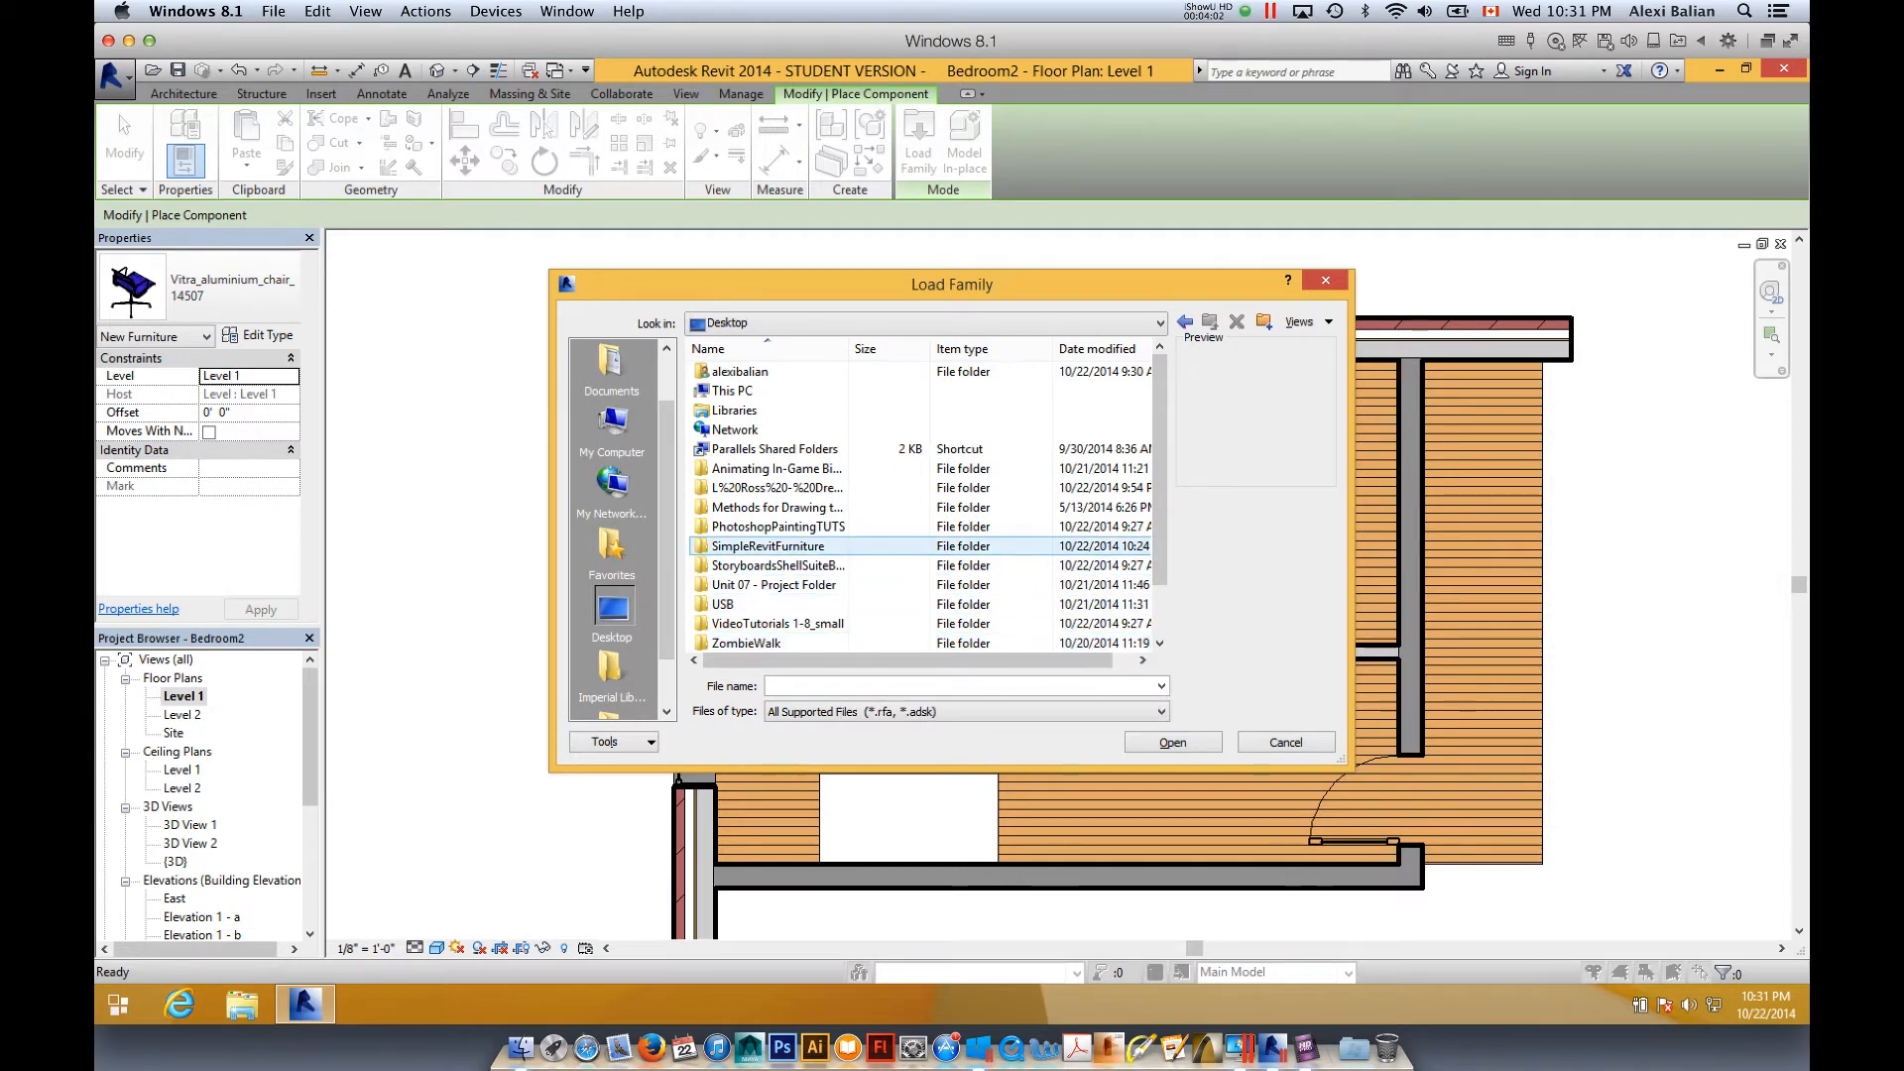
{"action": "double_click", "coordinate": [769, 545]}
- Load the Fireplace_9112 family and place it through the exterior wall between the two wiggle chairs, with its front facing the room
{"action": "left_click", "coordinate": [769, 507]}
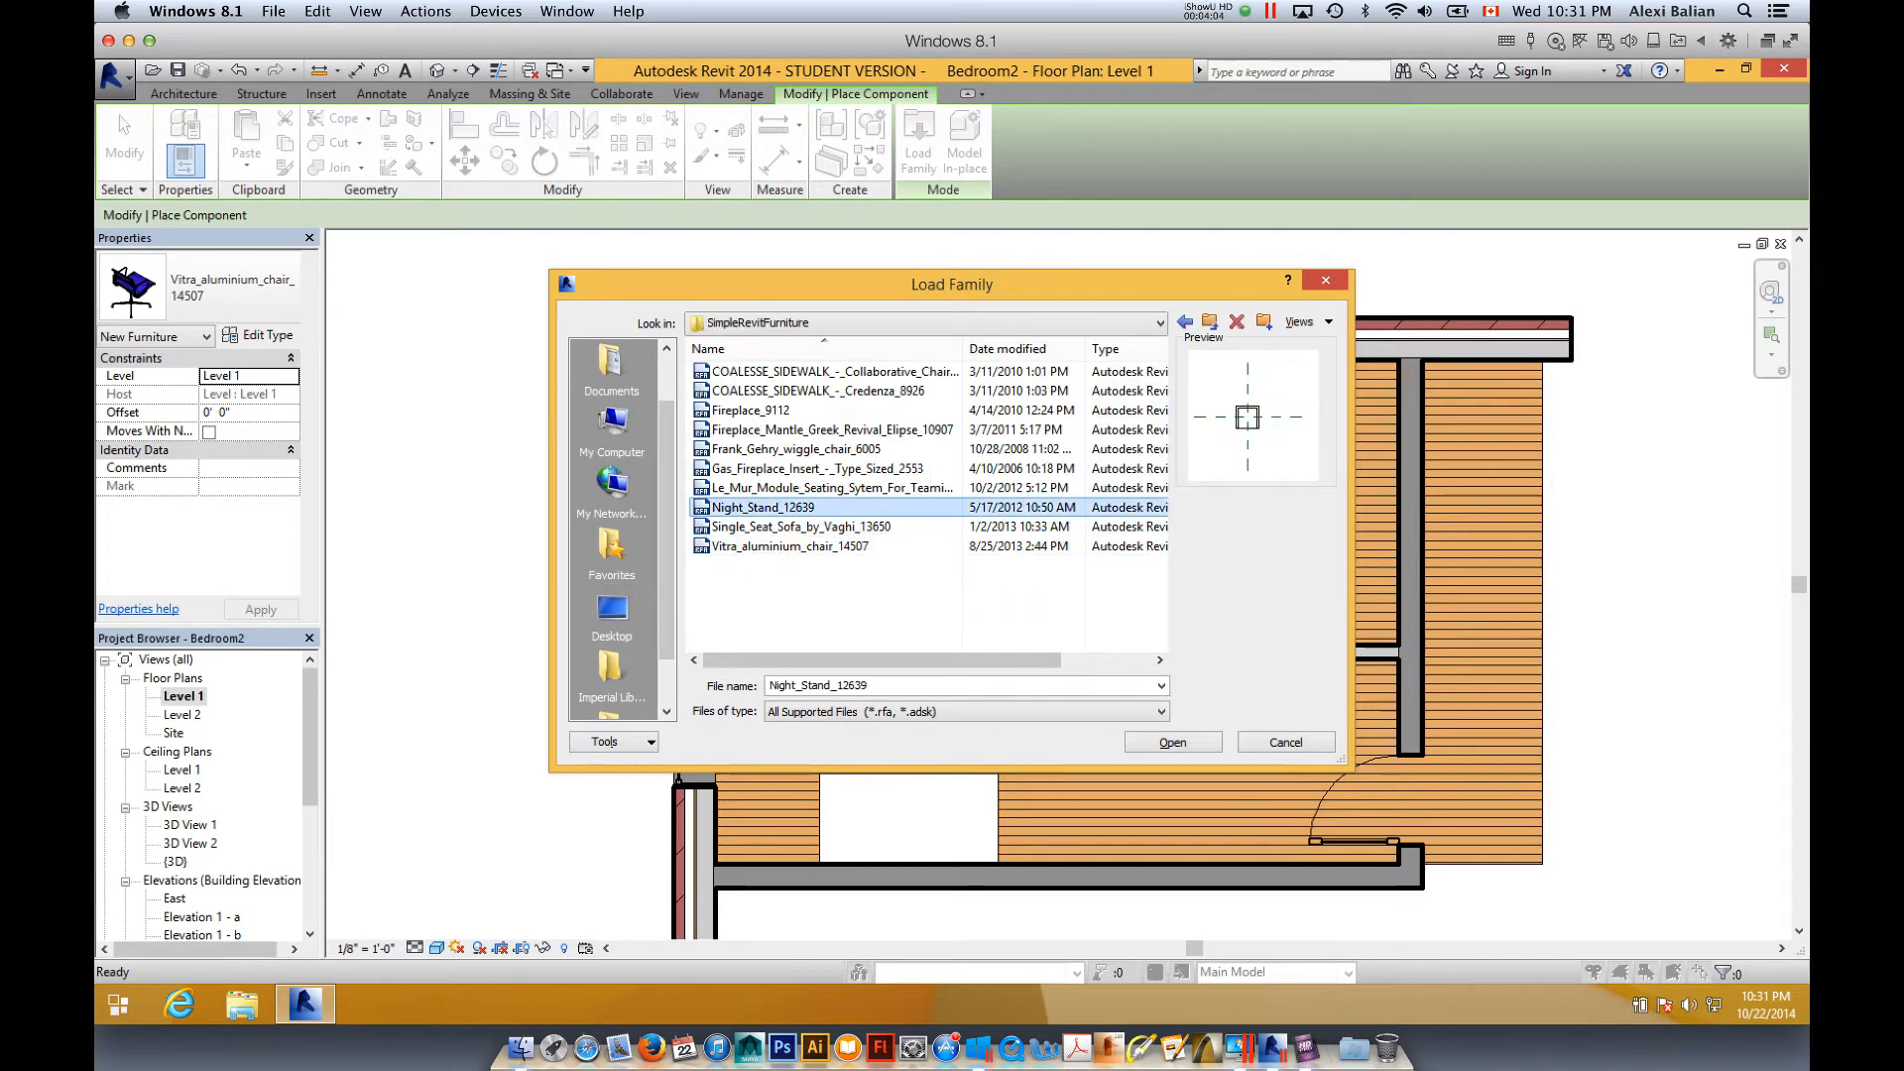
{"action": "key", "text": "Up"}
{"action": "key", "text": "Up"}
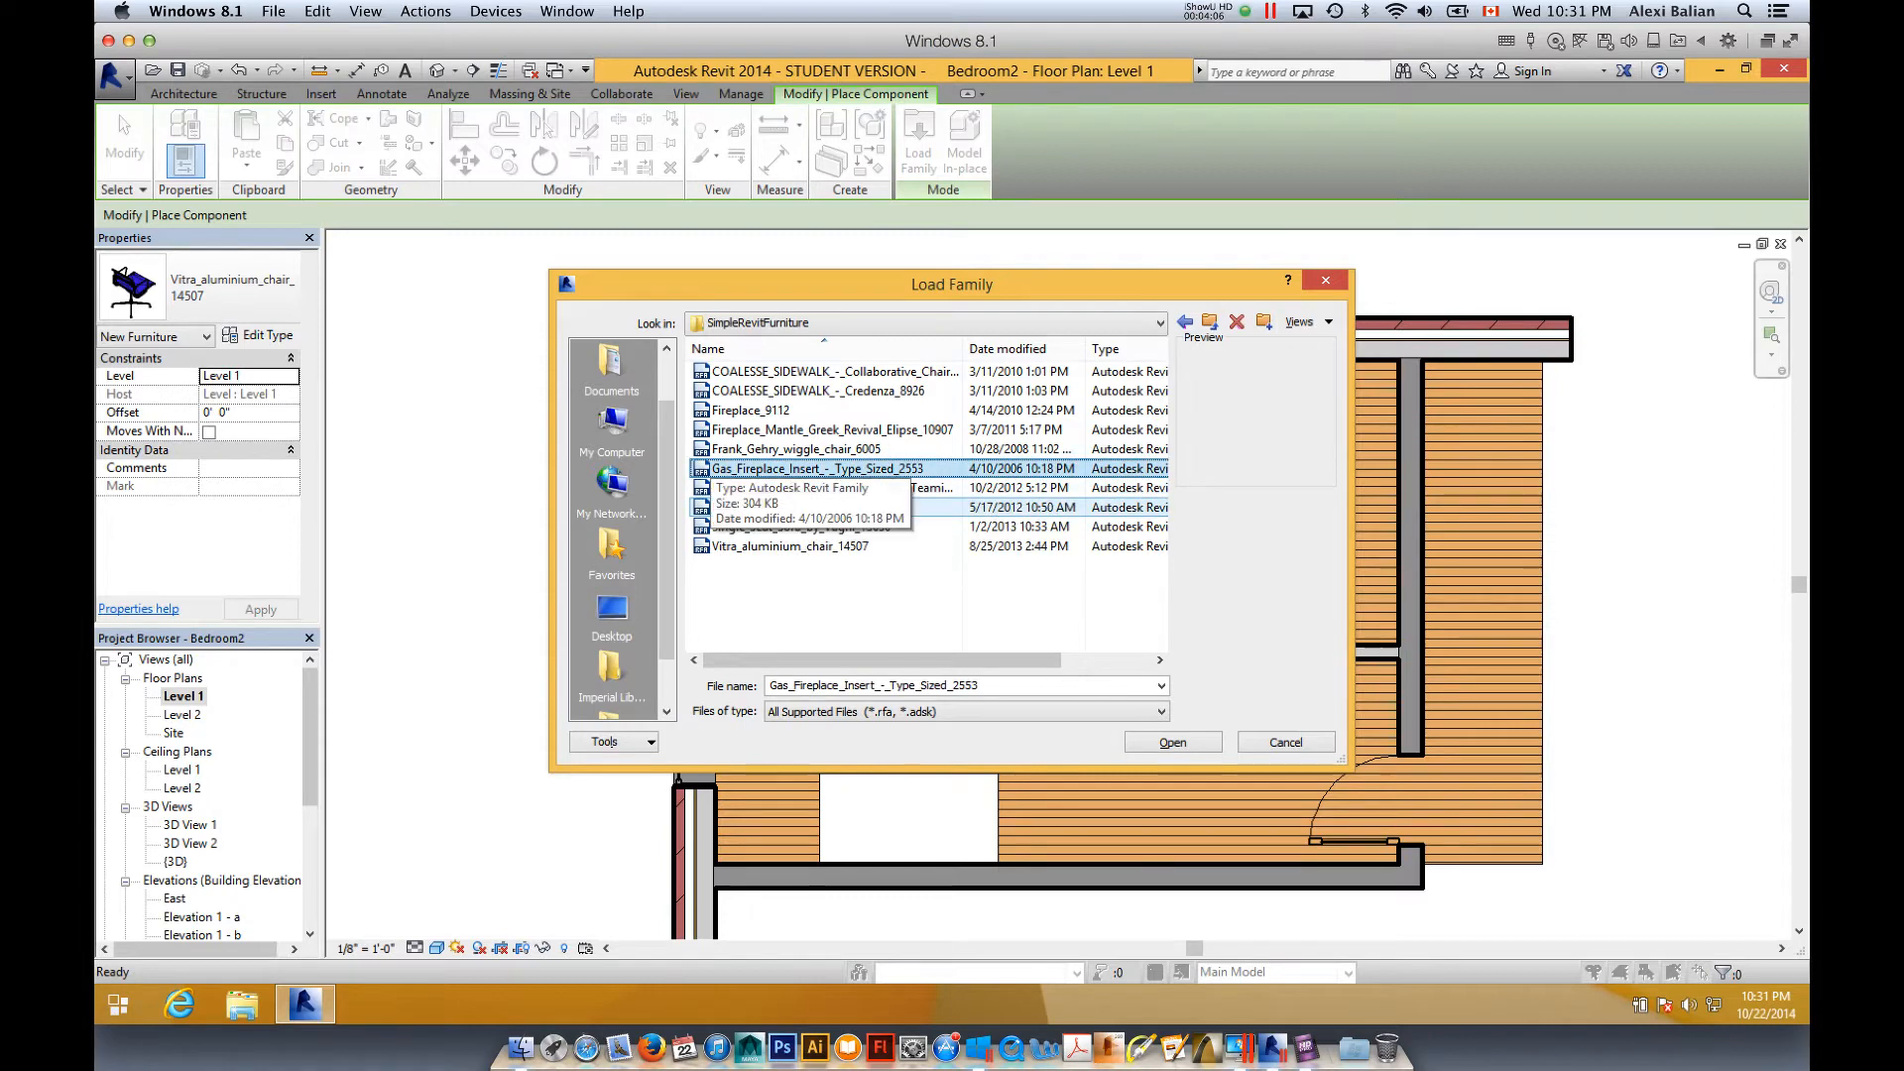
{"action": "key", "text": "Up"}
{"action": "key", "text": "Up"}
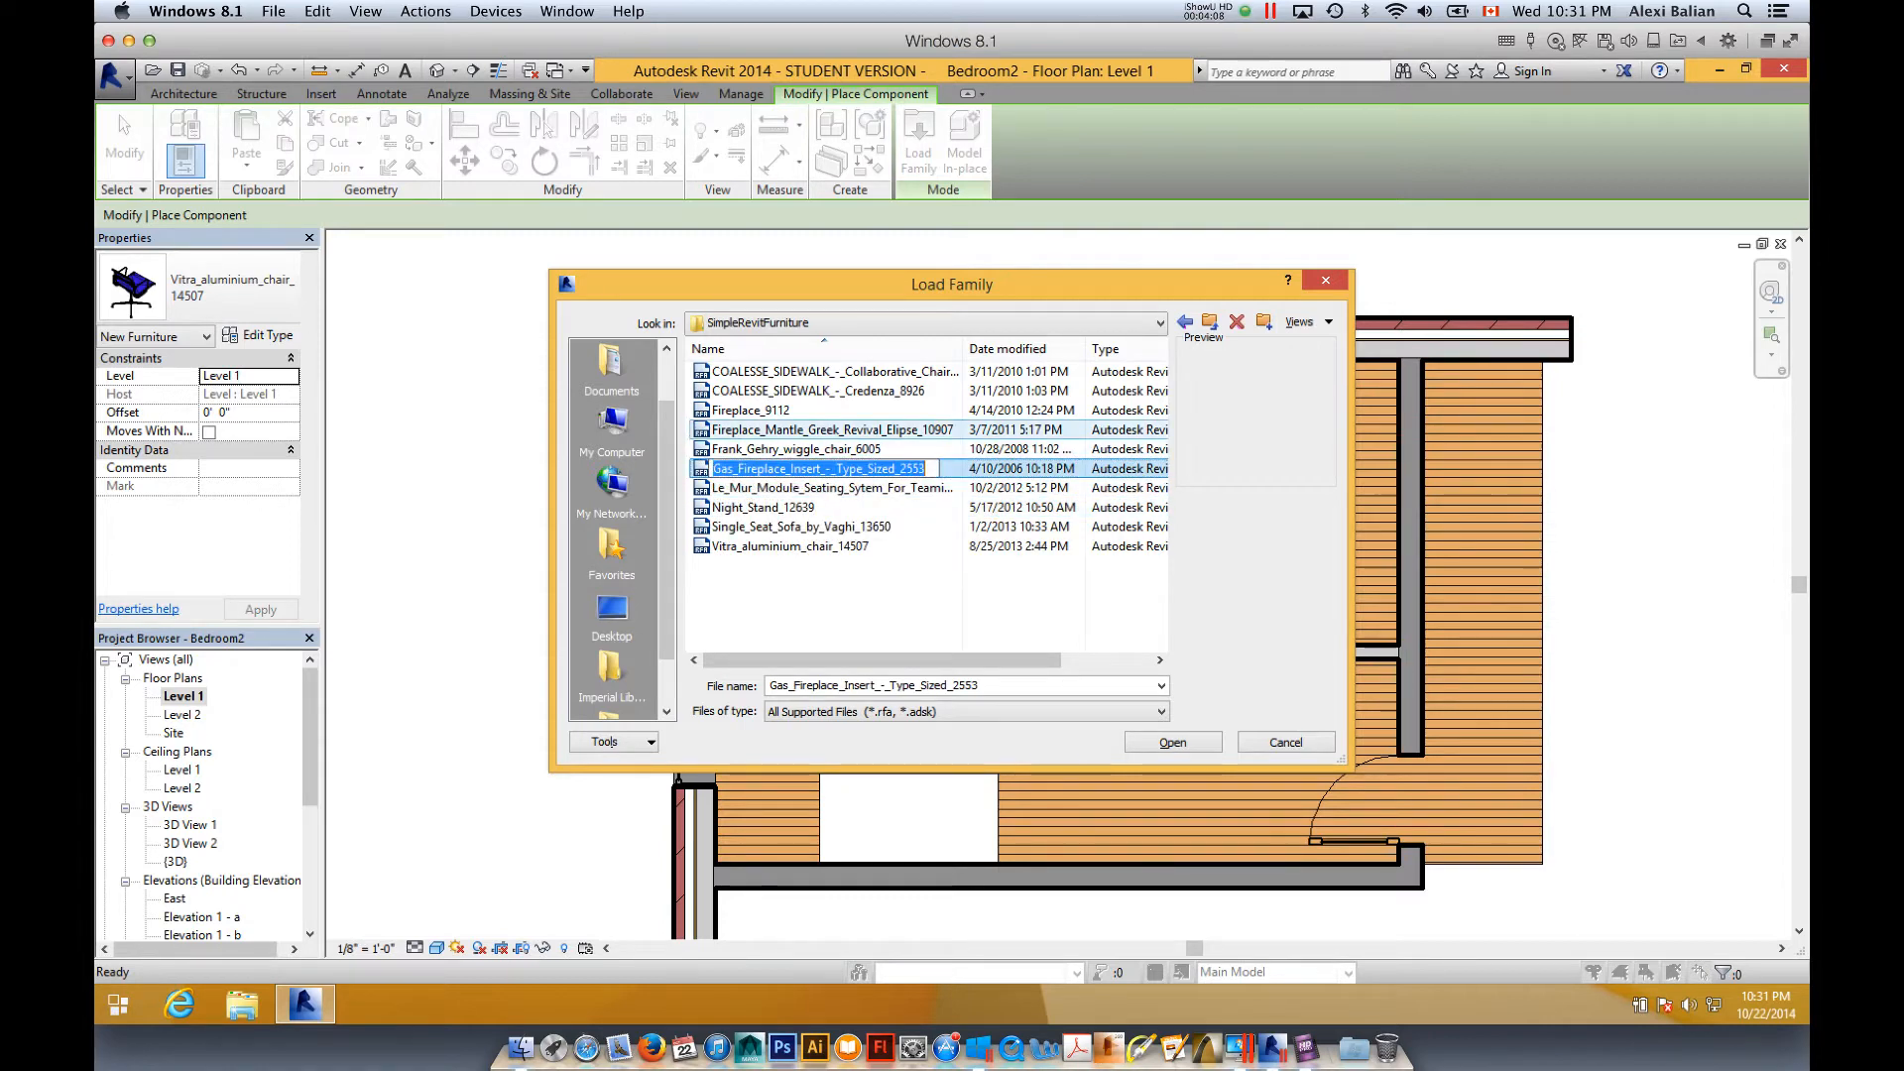
{"action": "key", "text": "Up"}
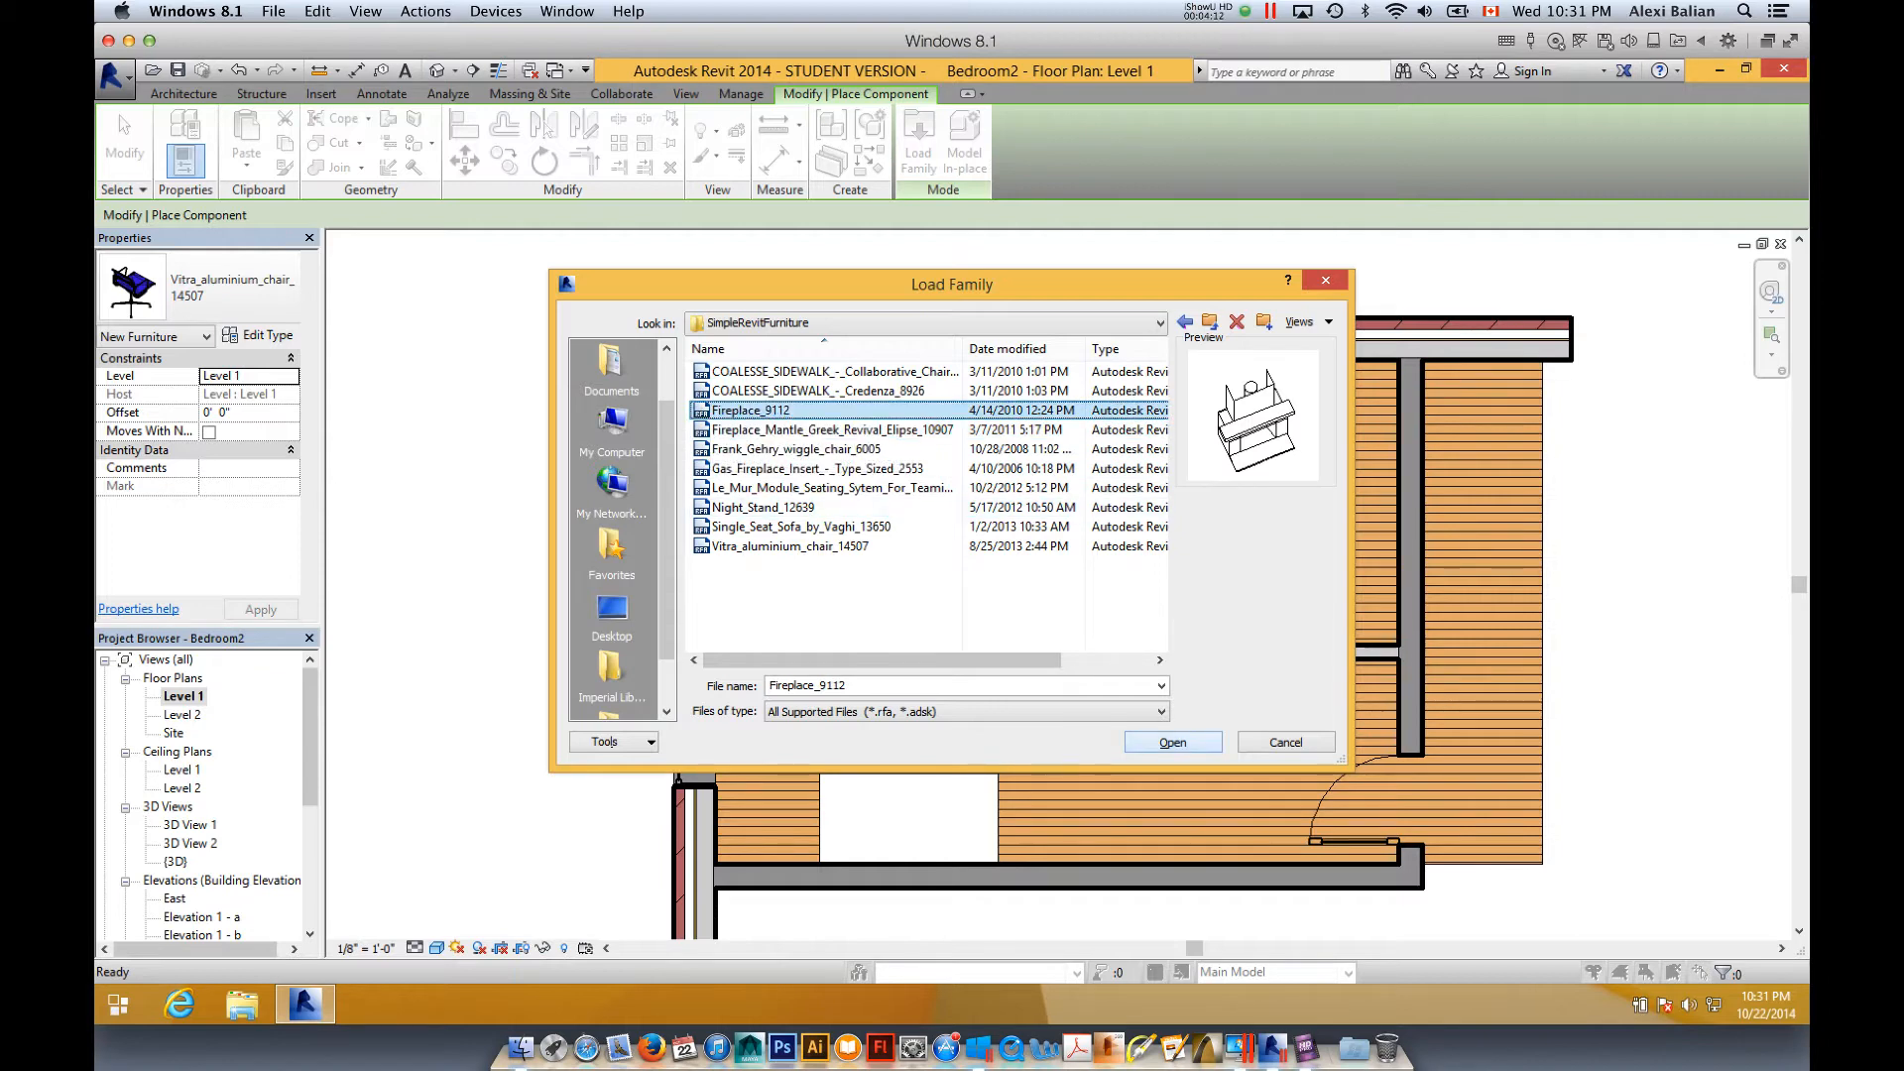
{"action": "left_click", "coordinate": [1173, 742]}
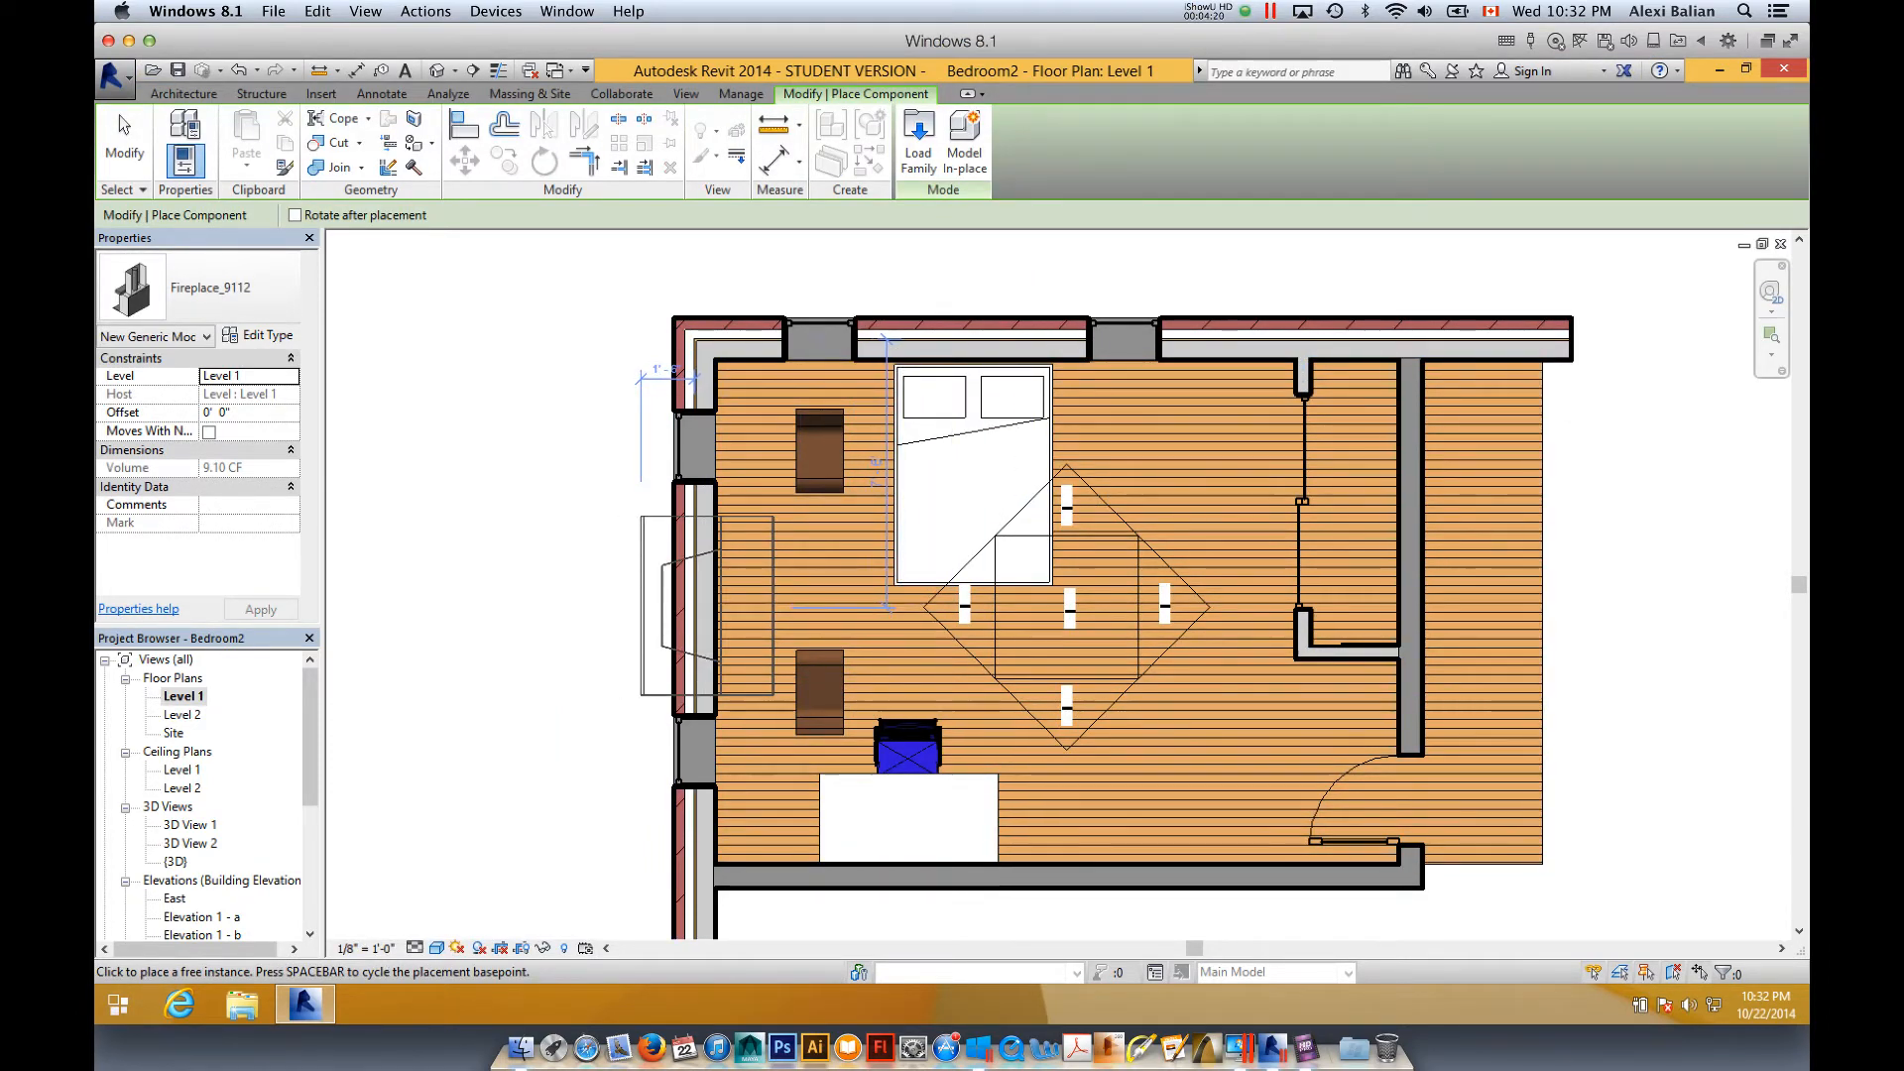
{"action": "left_click", "coordinate": [708, 605]}
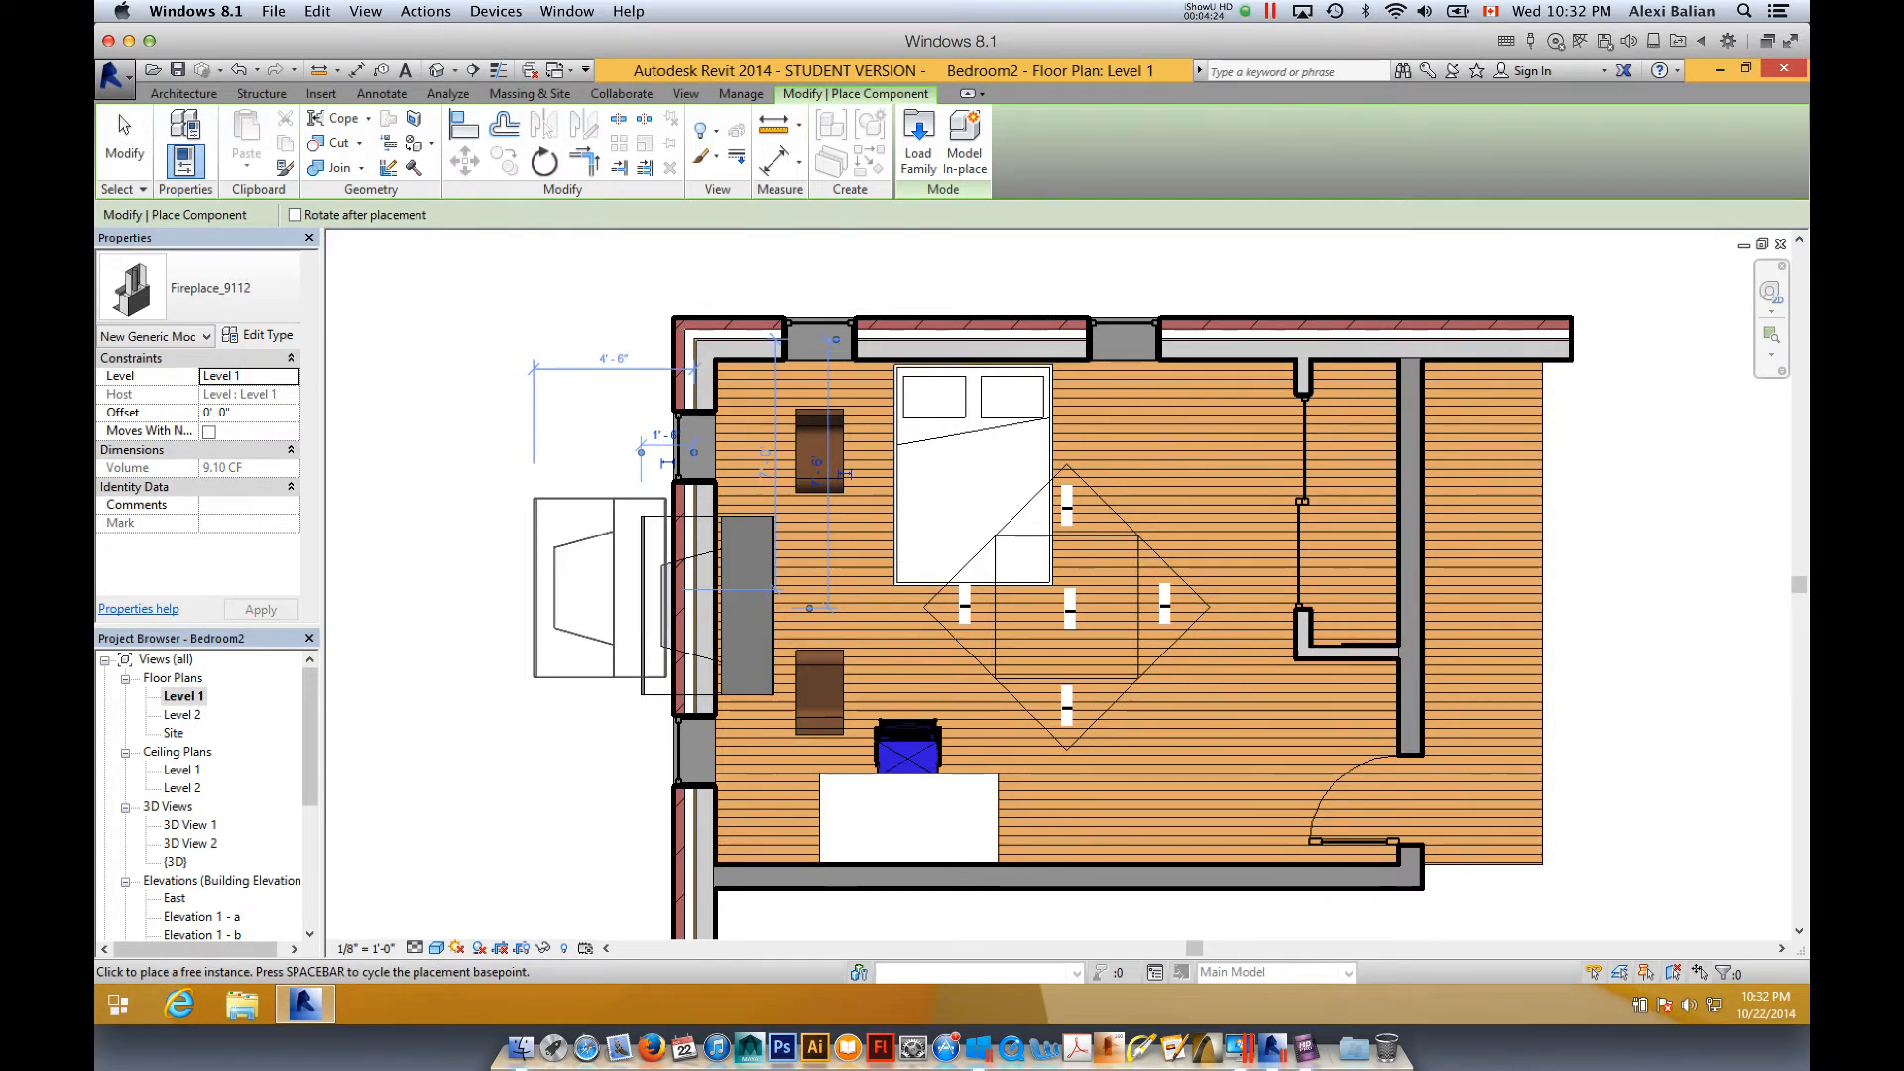
{"action": "key", "text": "Escape"}
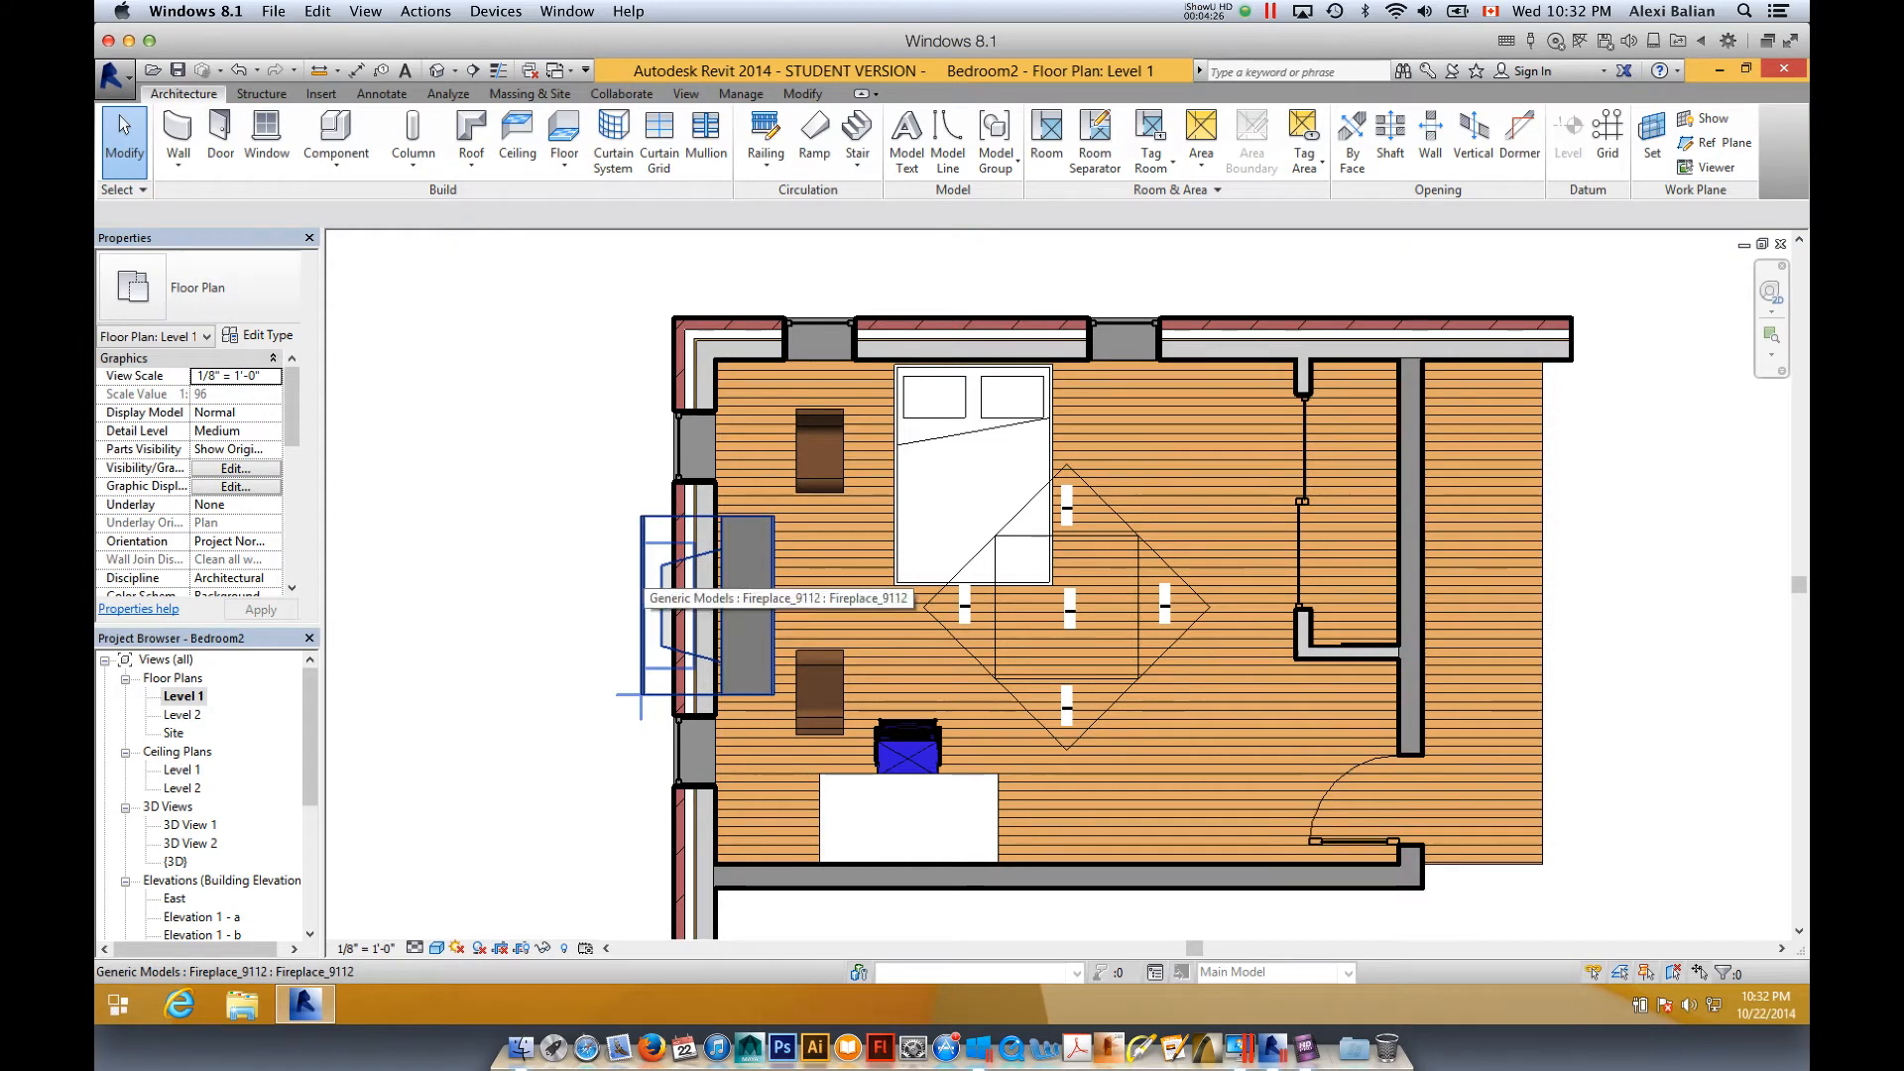
- Nudge the fireplace slightly outward and upward in plan to center it between the two windows of the exterior wall
{"action": "left_click", "coordinate": [647, 586]}
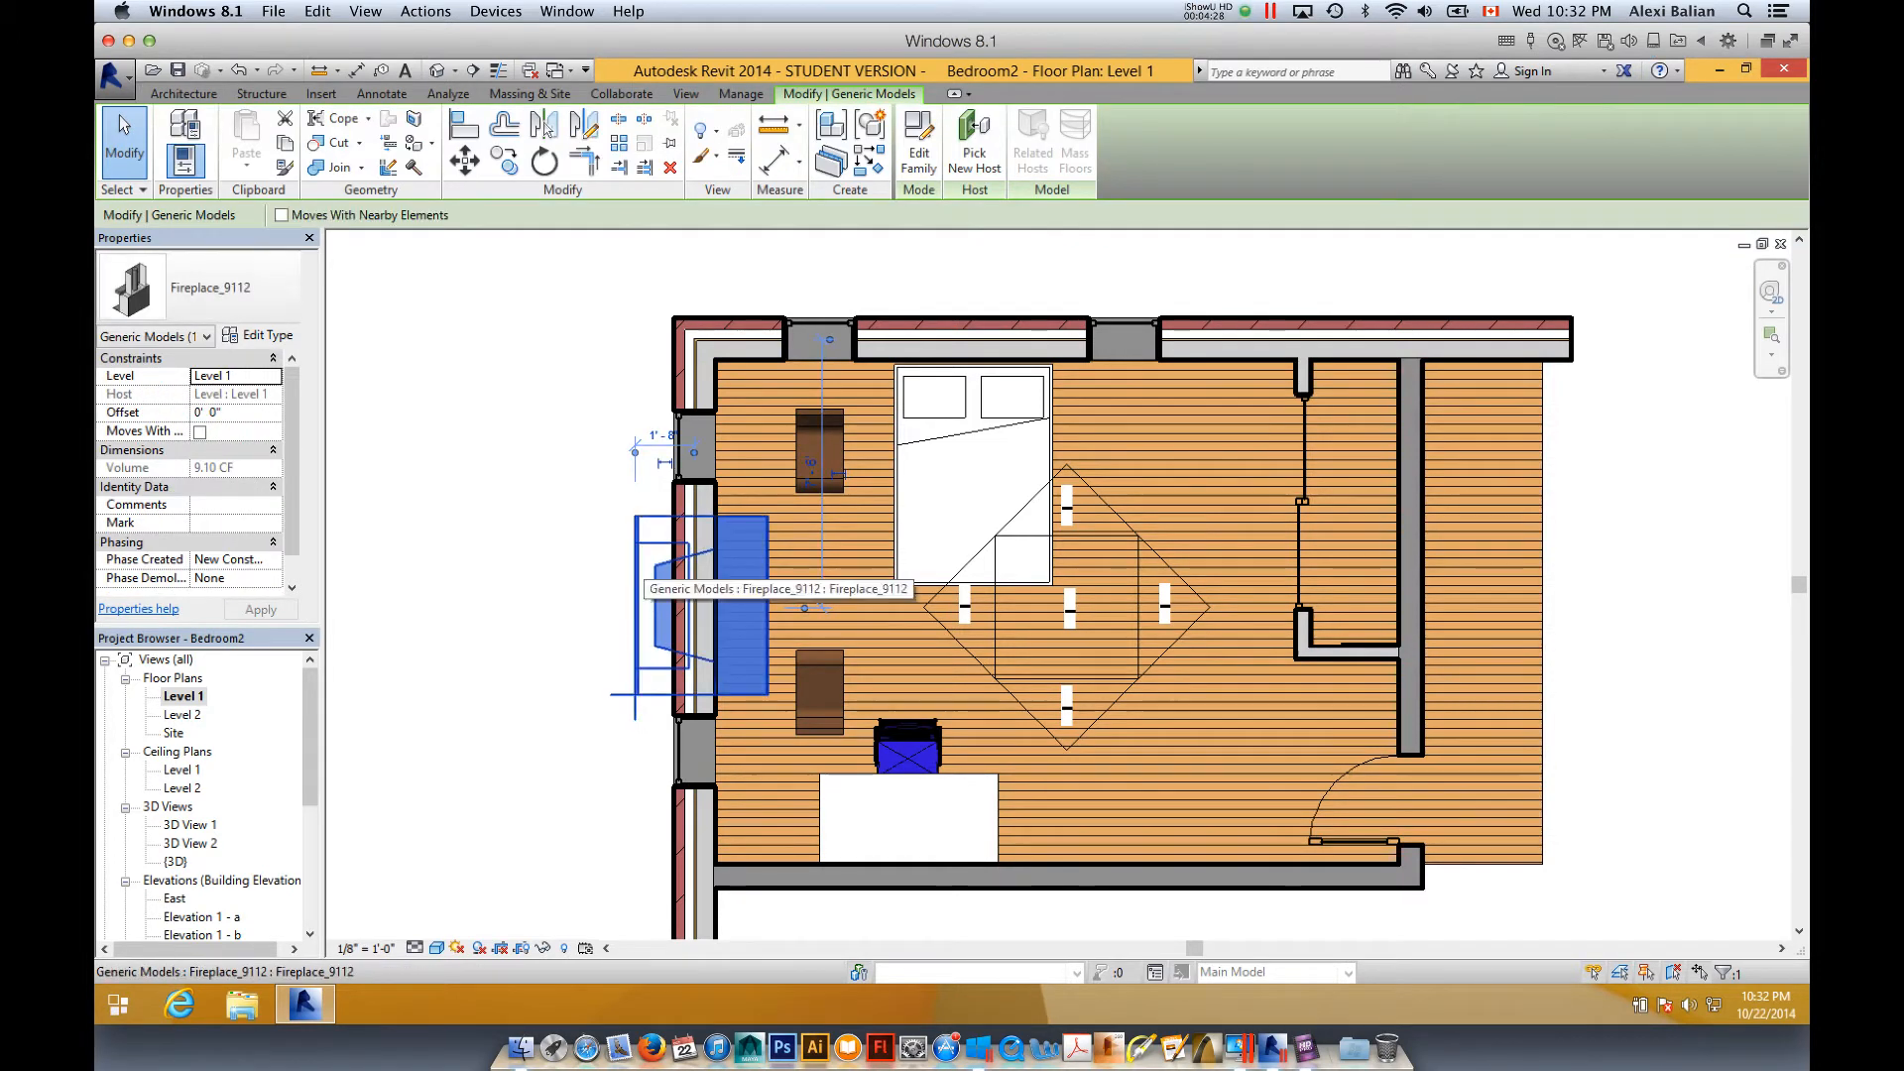
{"action": "key", "text": "Up"}
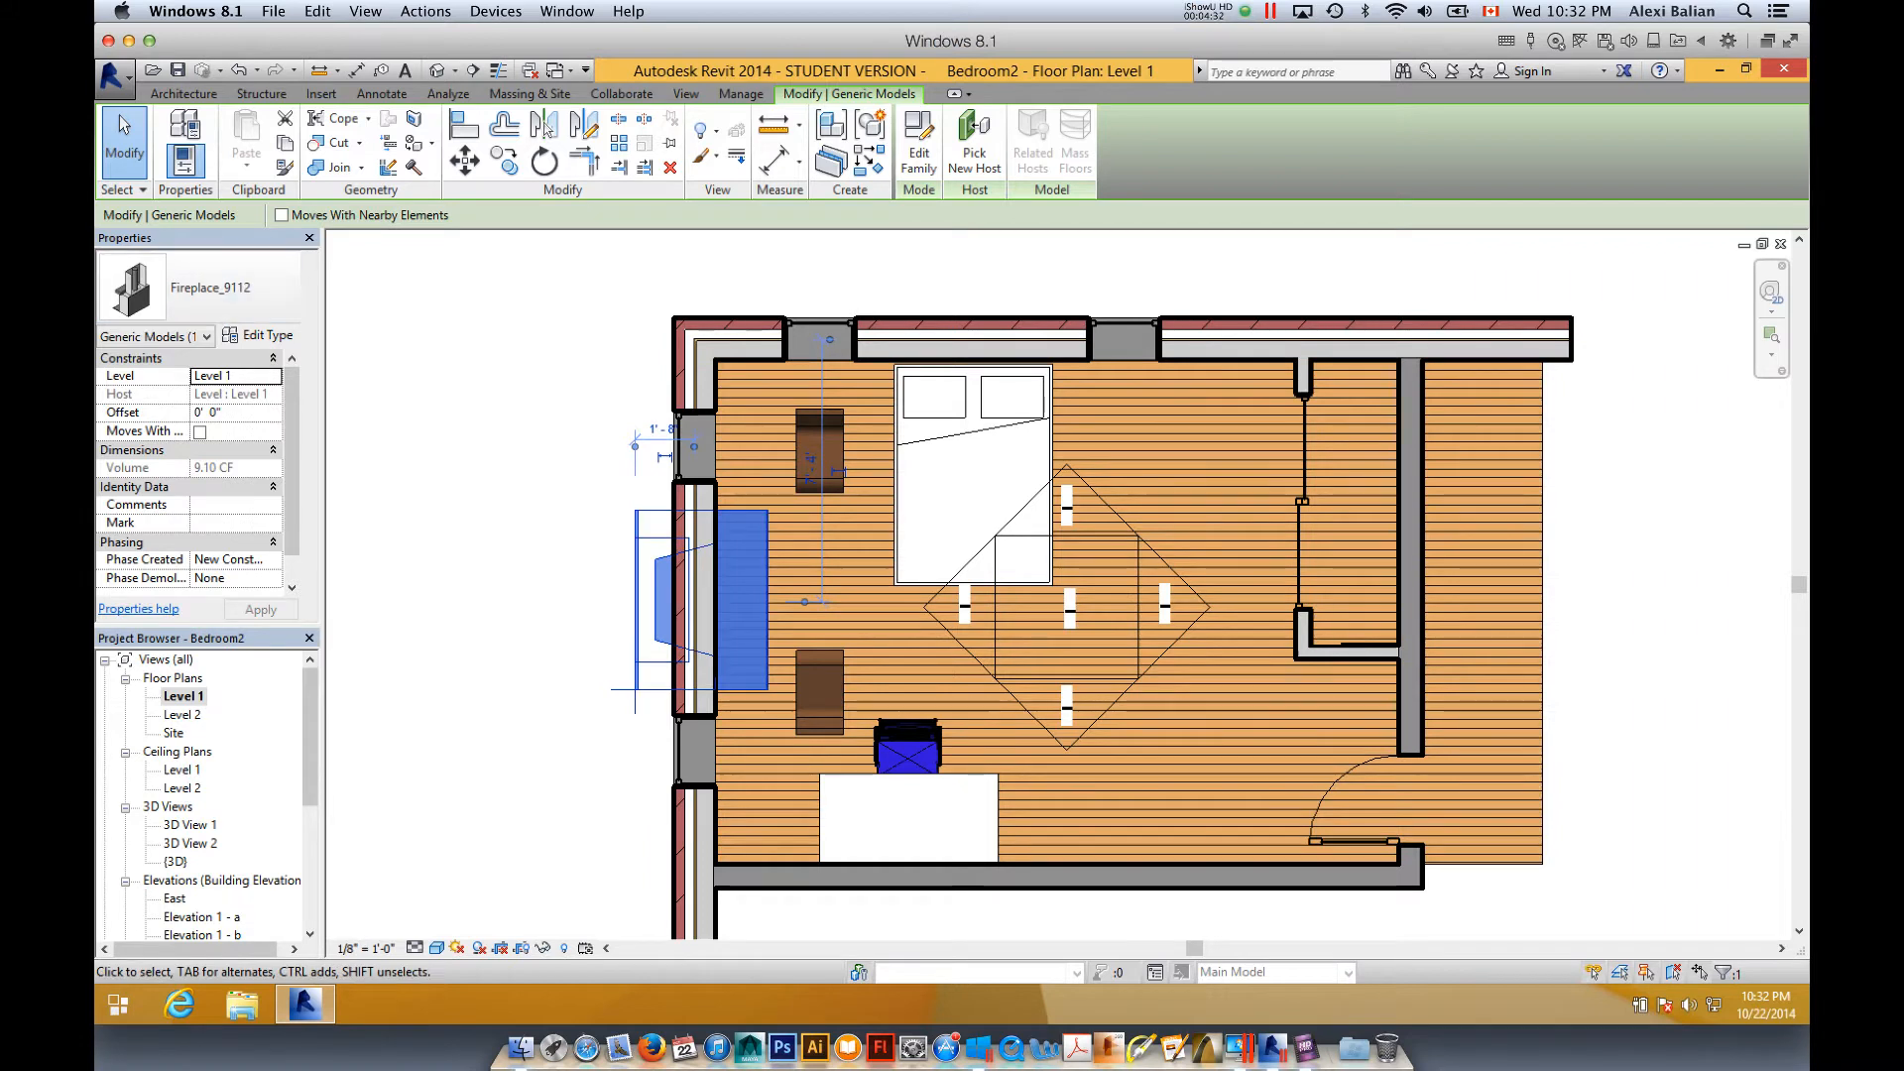
{"action": "key", "text": "Escape"}
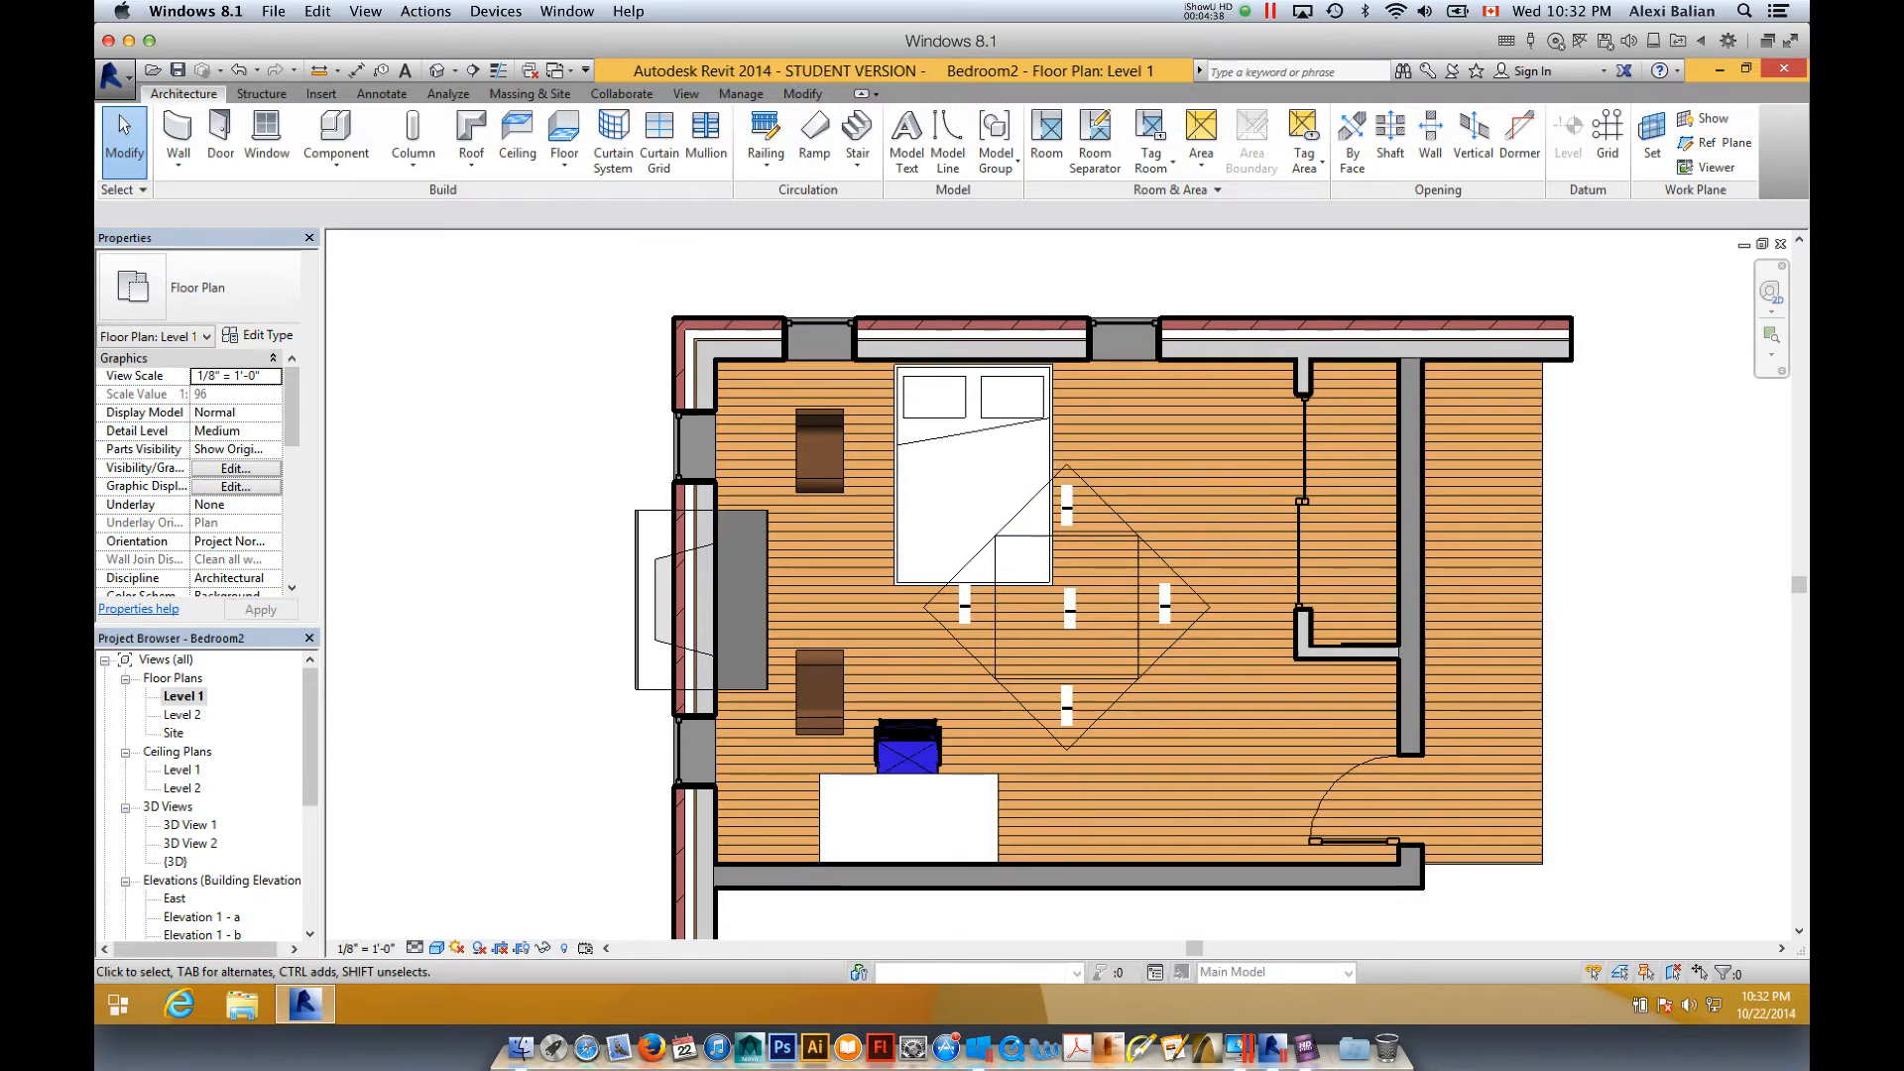
- Open 3D View 1 and render it at Low quality with the Exterior: Sun only scheme
{"action": "double_click", "coordinate": [190, 826]}
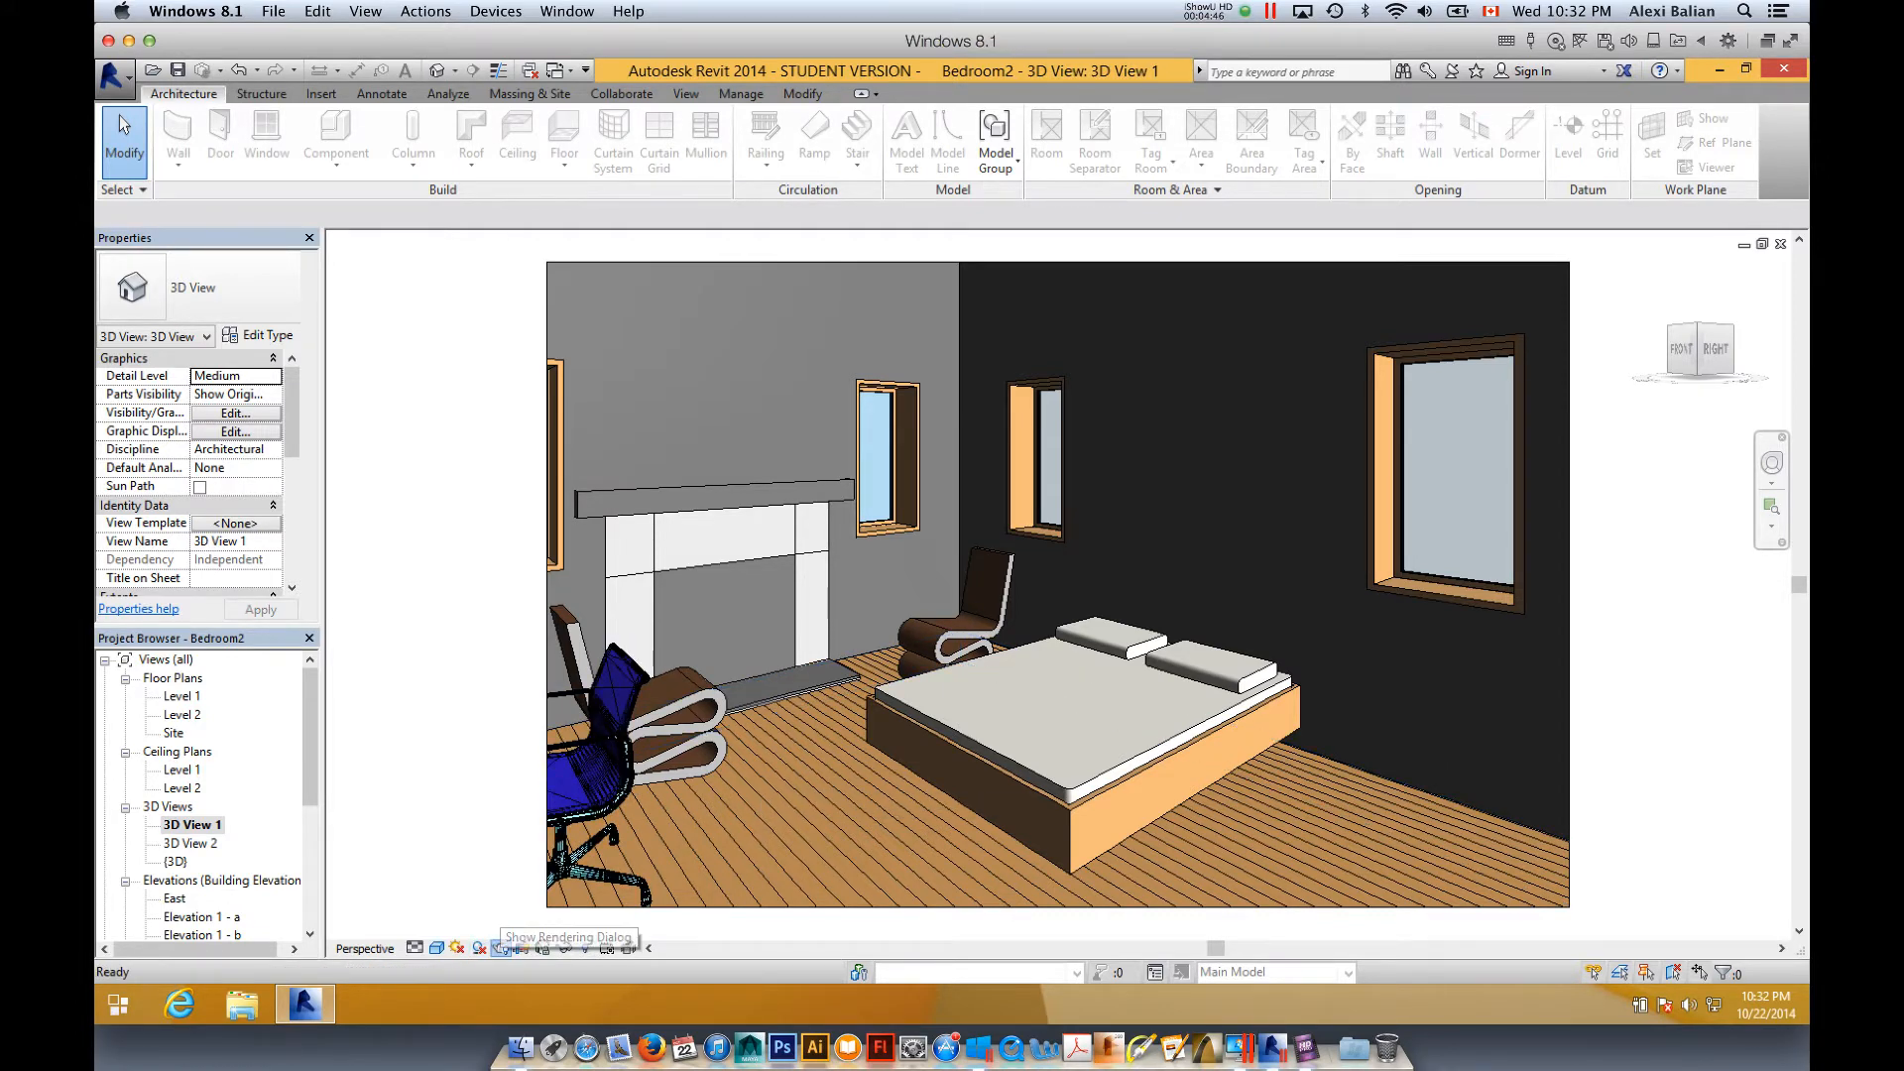
{"action": "left_click", "coordinate": [500, 948]}
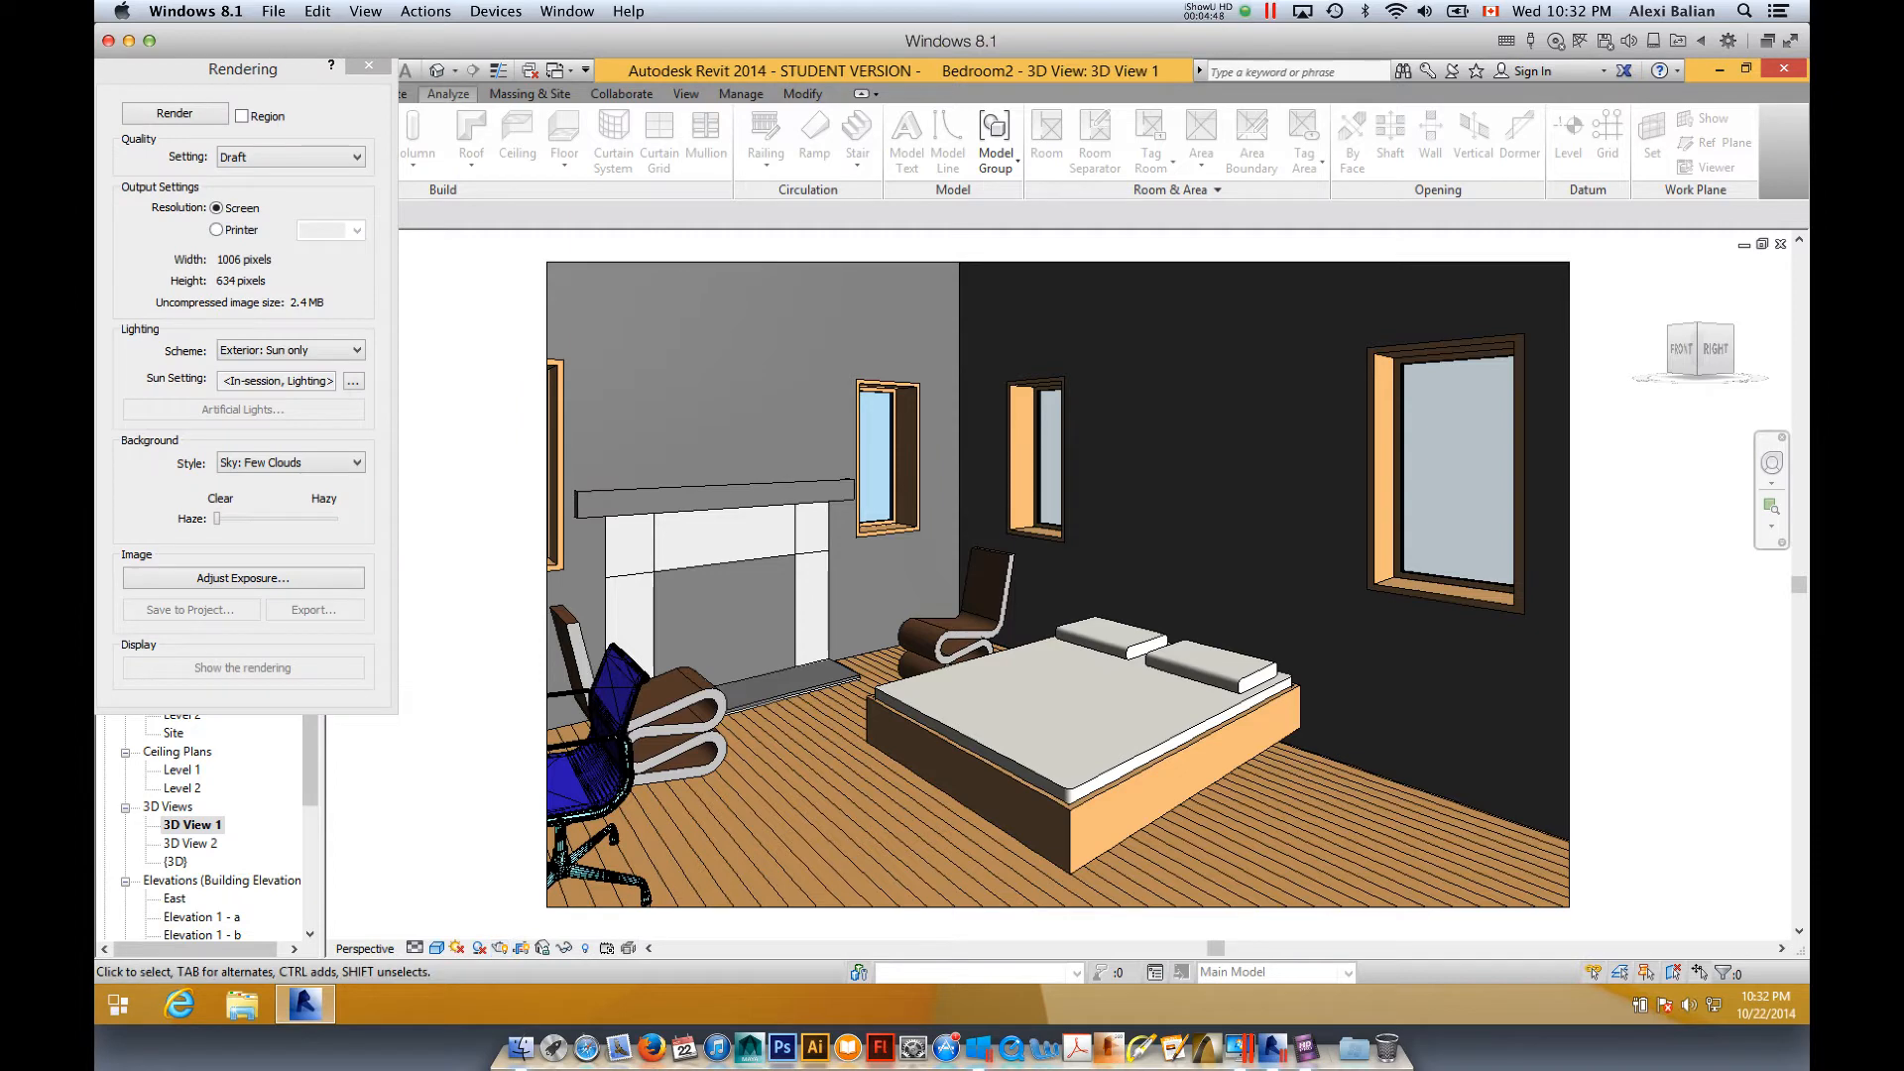
{"action": "left_click", "coordinate": [288, 157]}
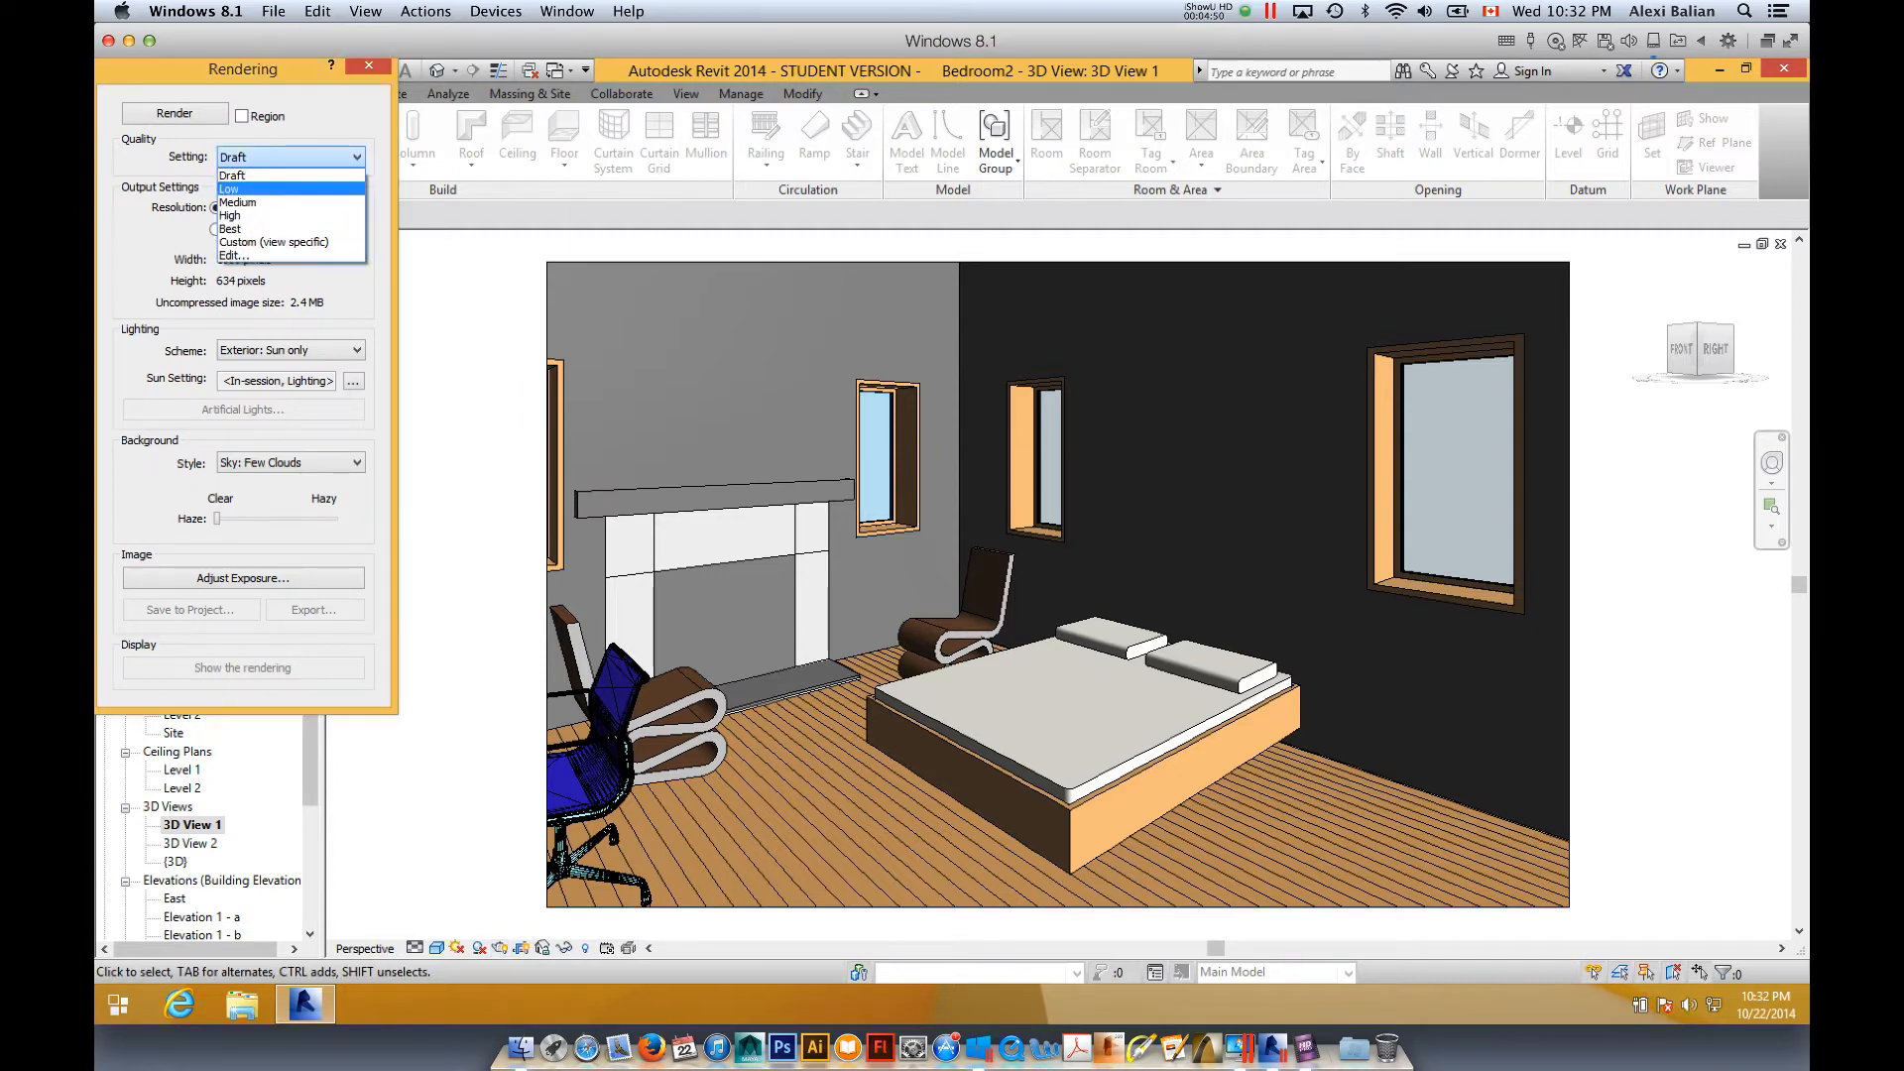
{"action": "left_click", "coordinate": [238, 189]}
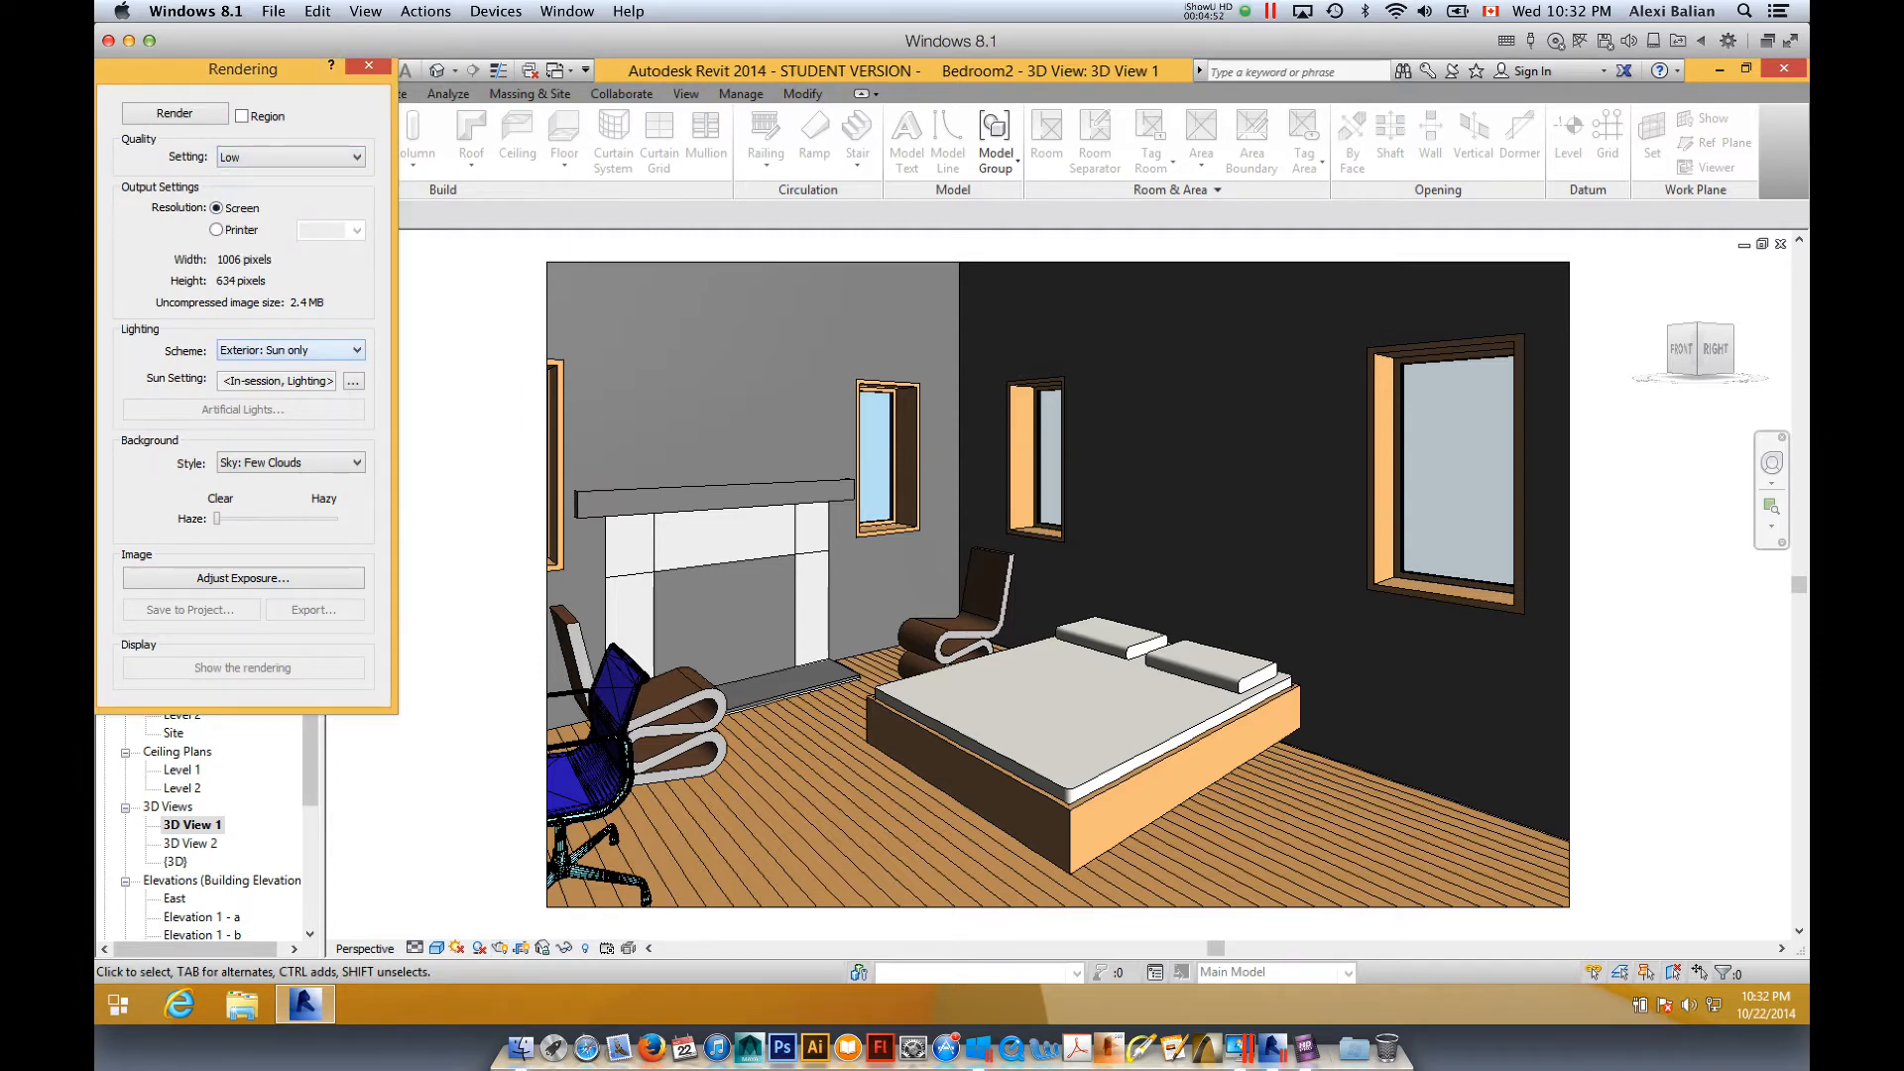
{"action": "left_click", "coordinate": [175, 114]}
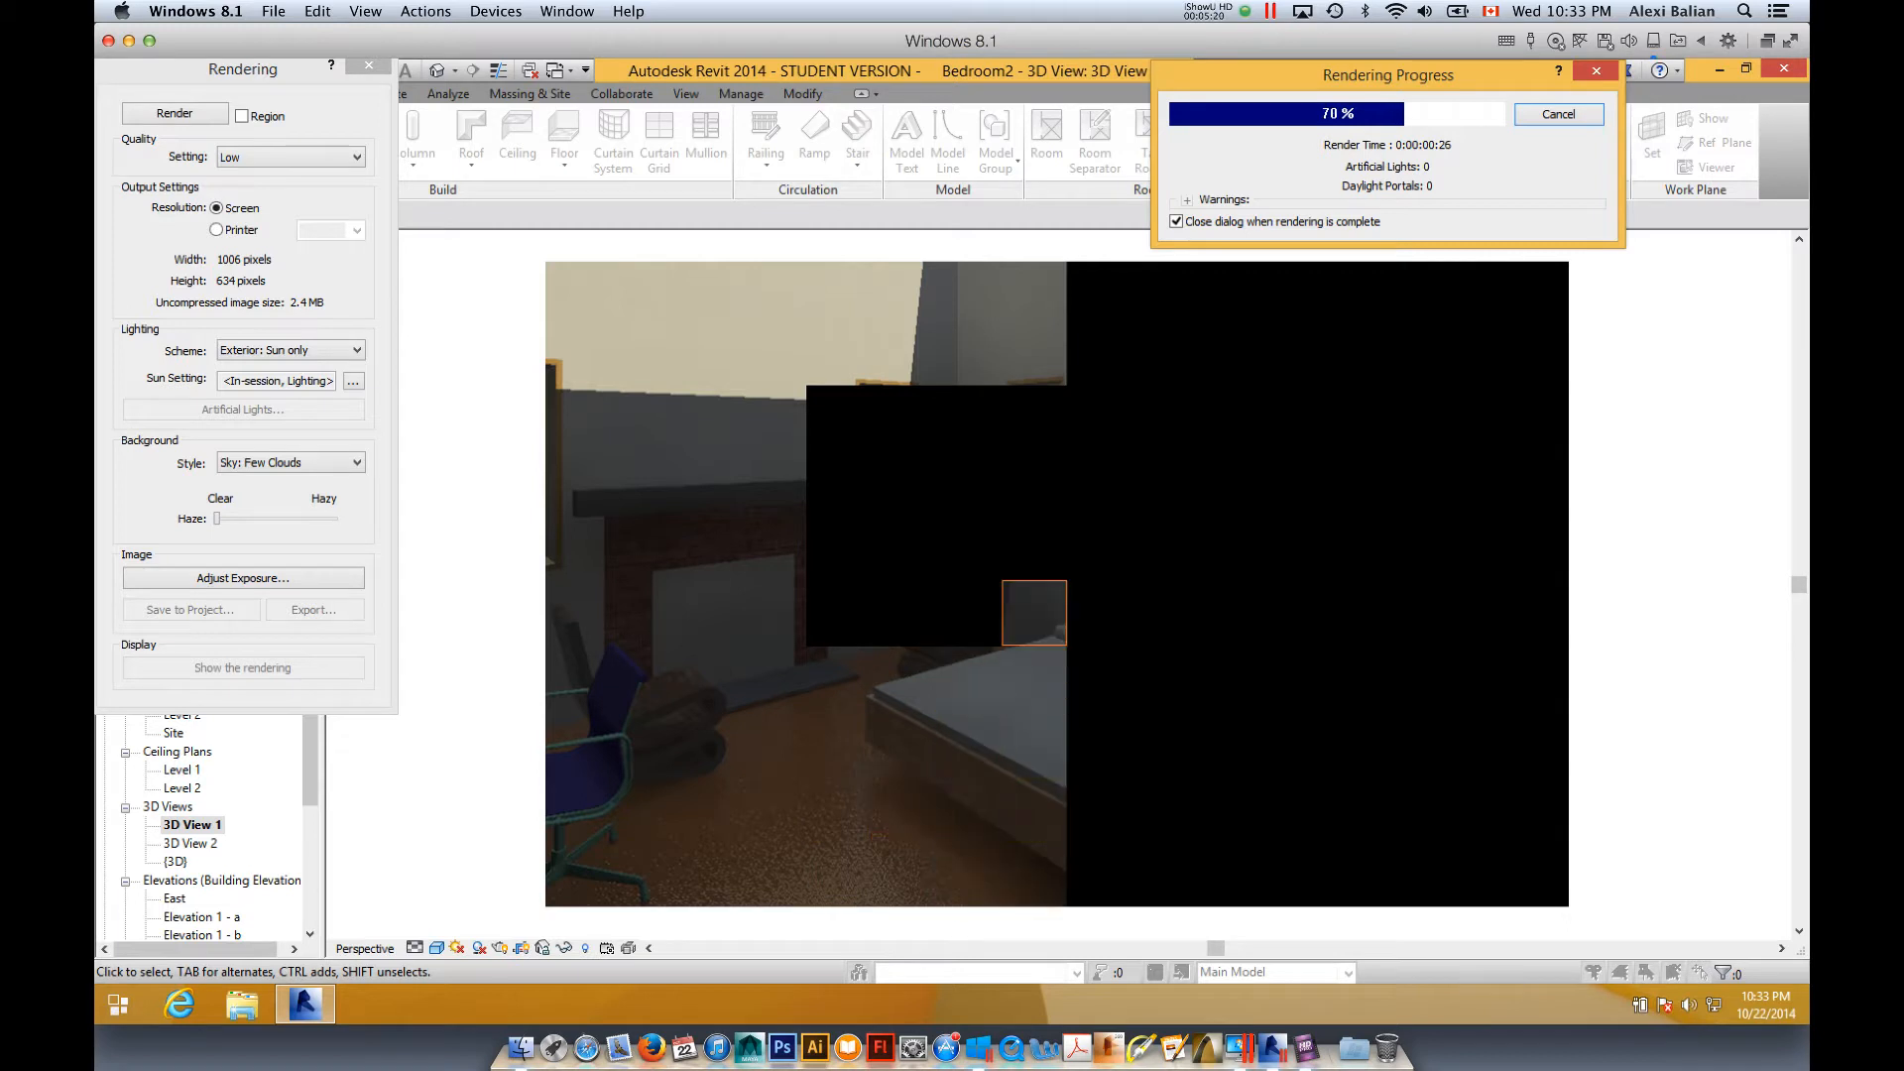
- Stop the rendering, close the render settings and return to the Level 1 floor plan
{"action": "key", "text": "Escape"}
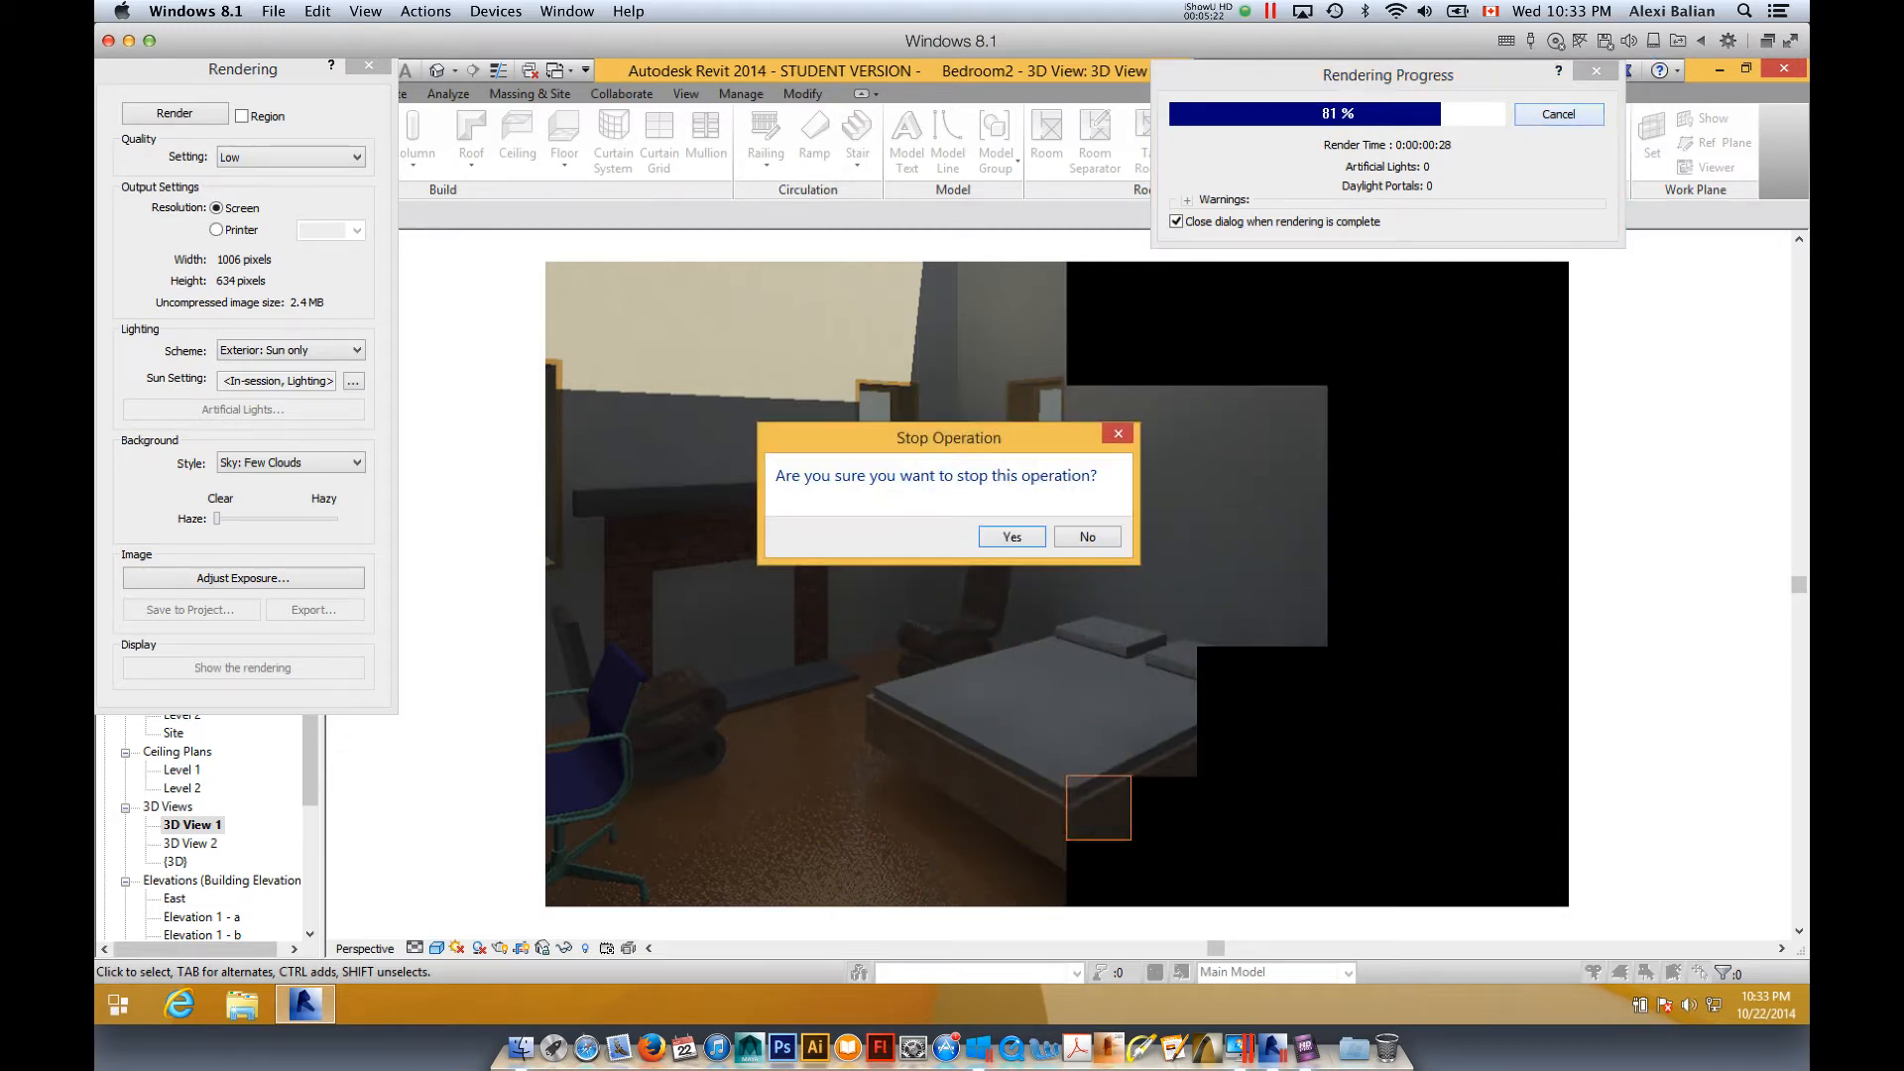
{"action": "key", "text": "Return"}
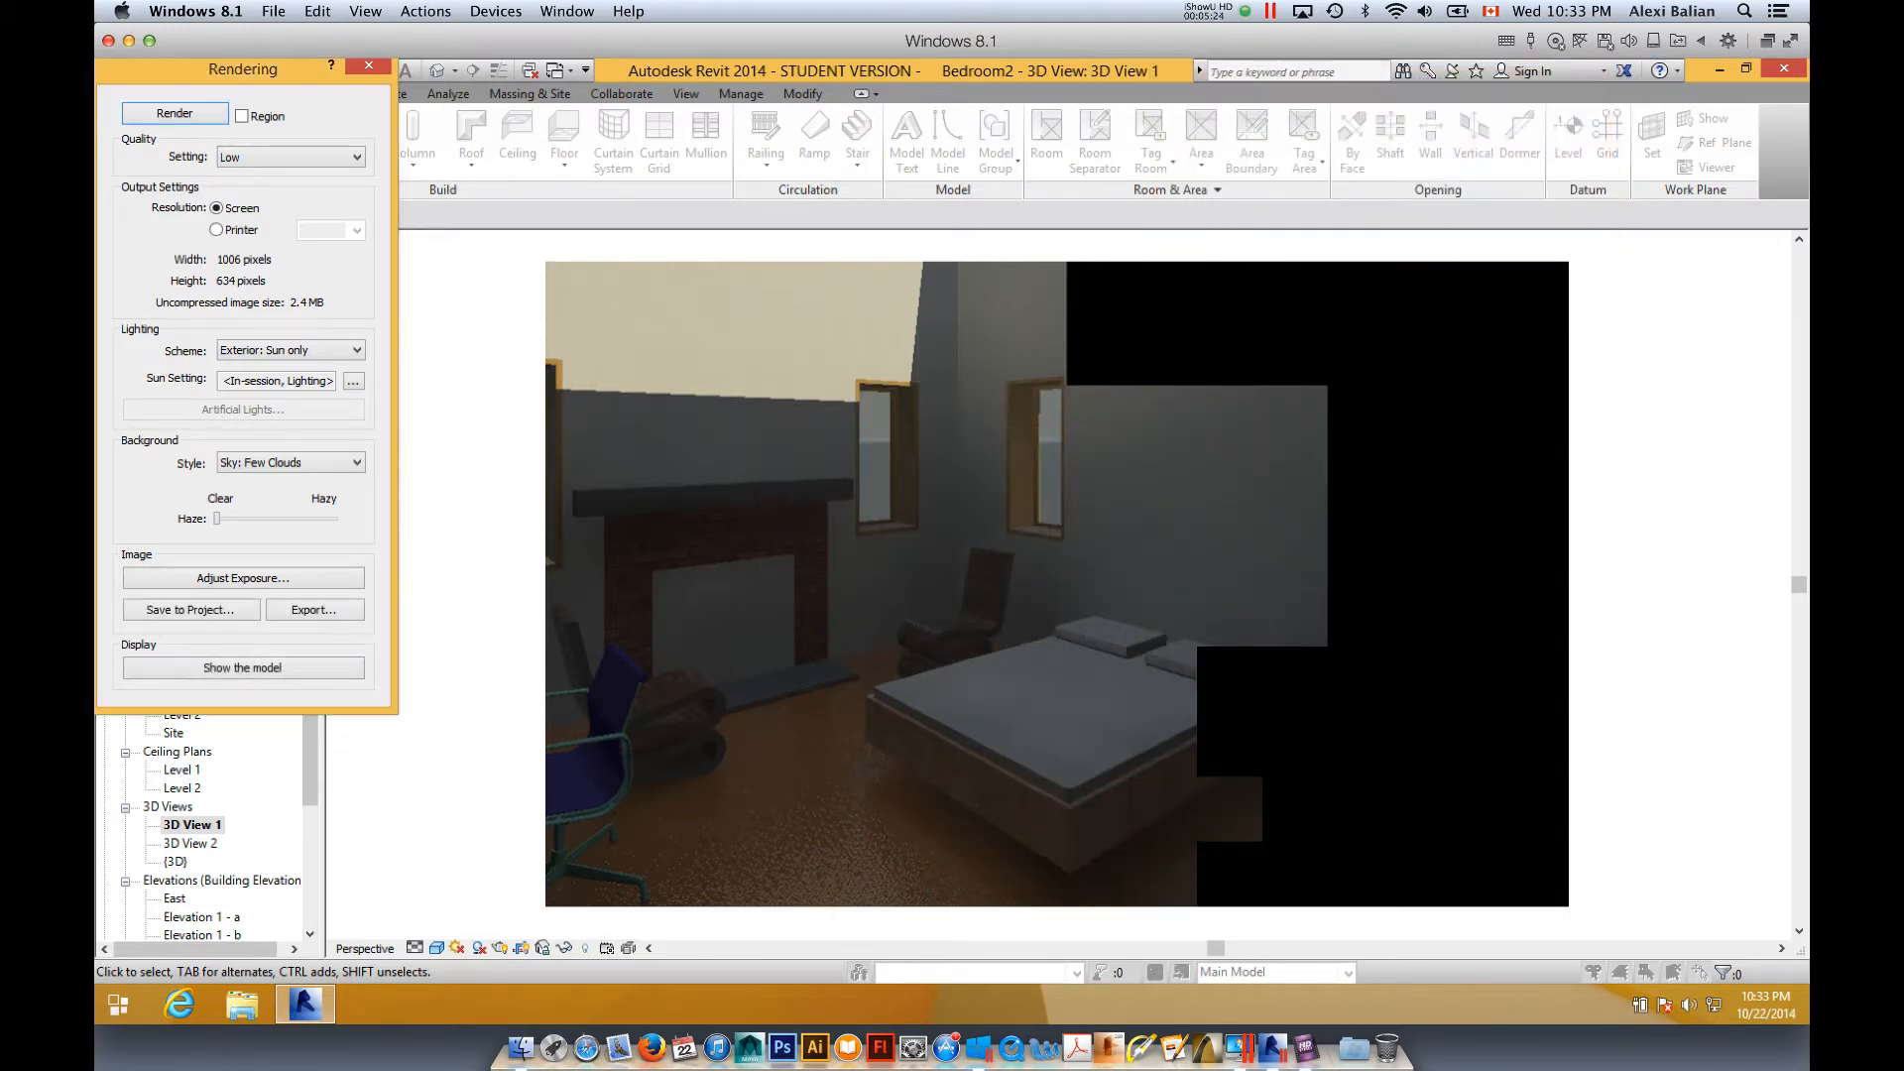
{"action": "left_click", "coordinate": [368, 66]}
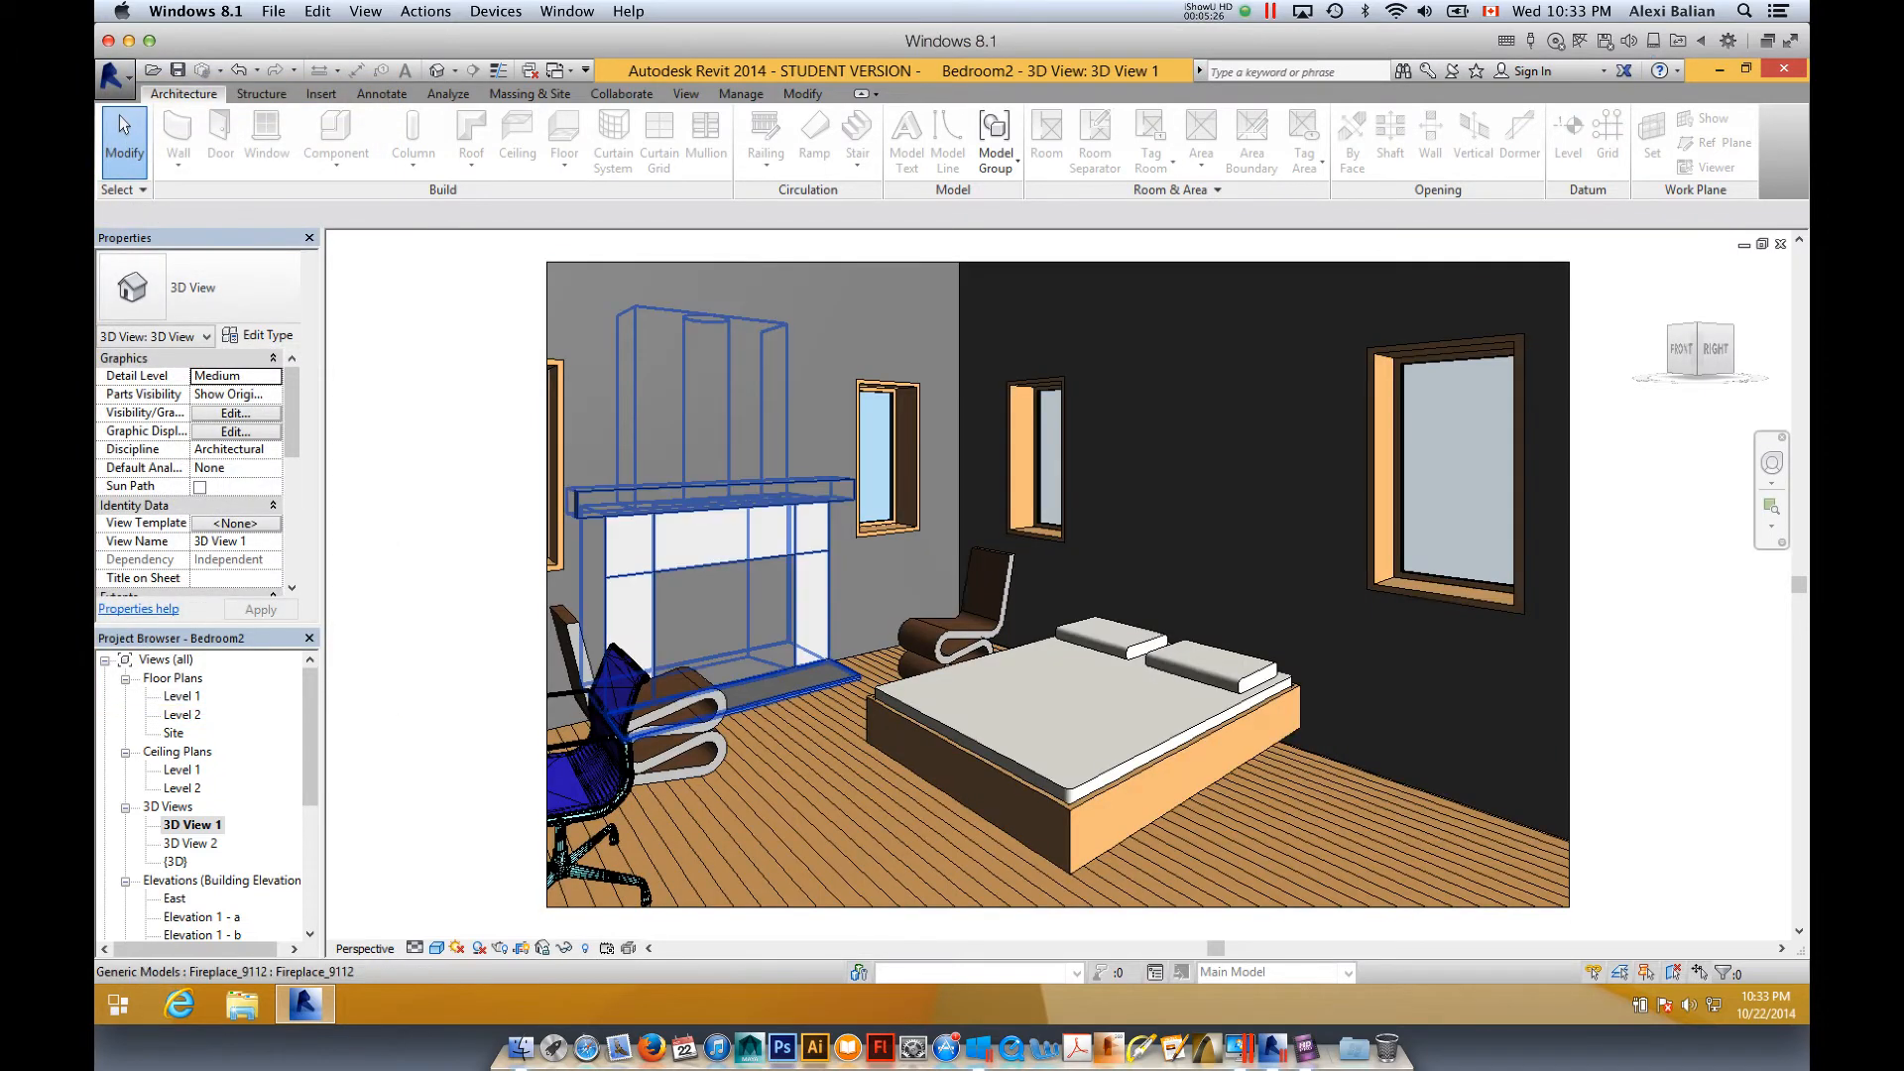
{"action": "double_click", "coordinate": [183, 696]}
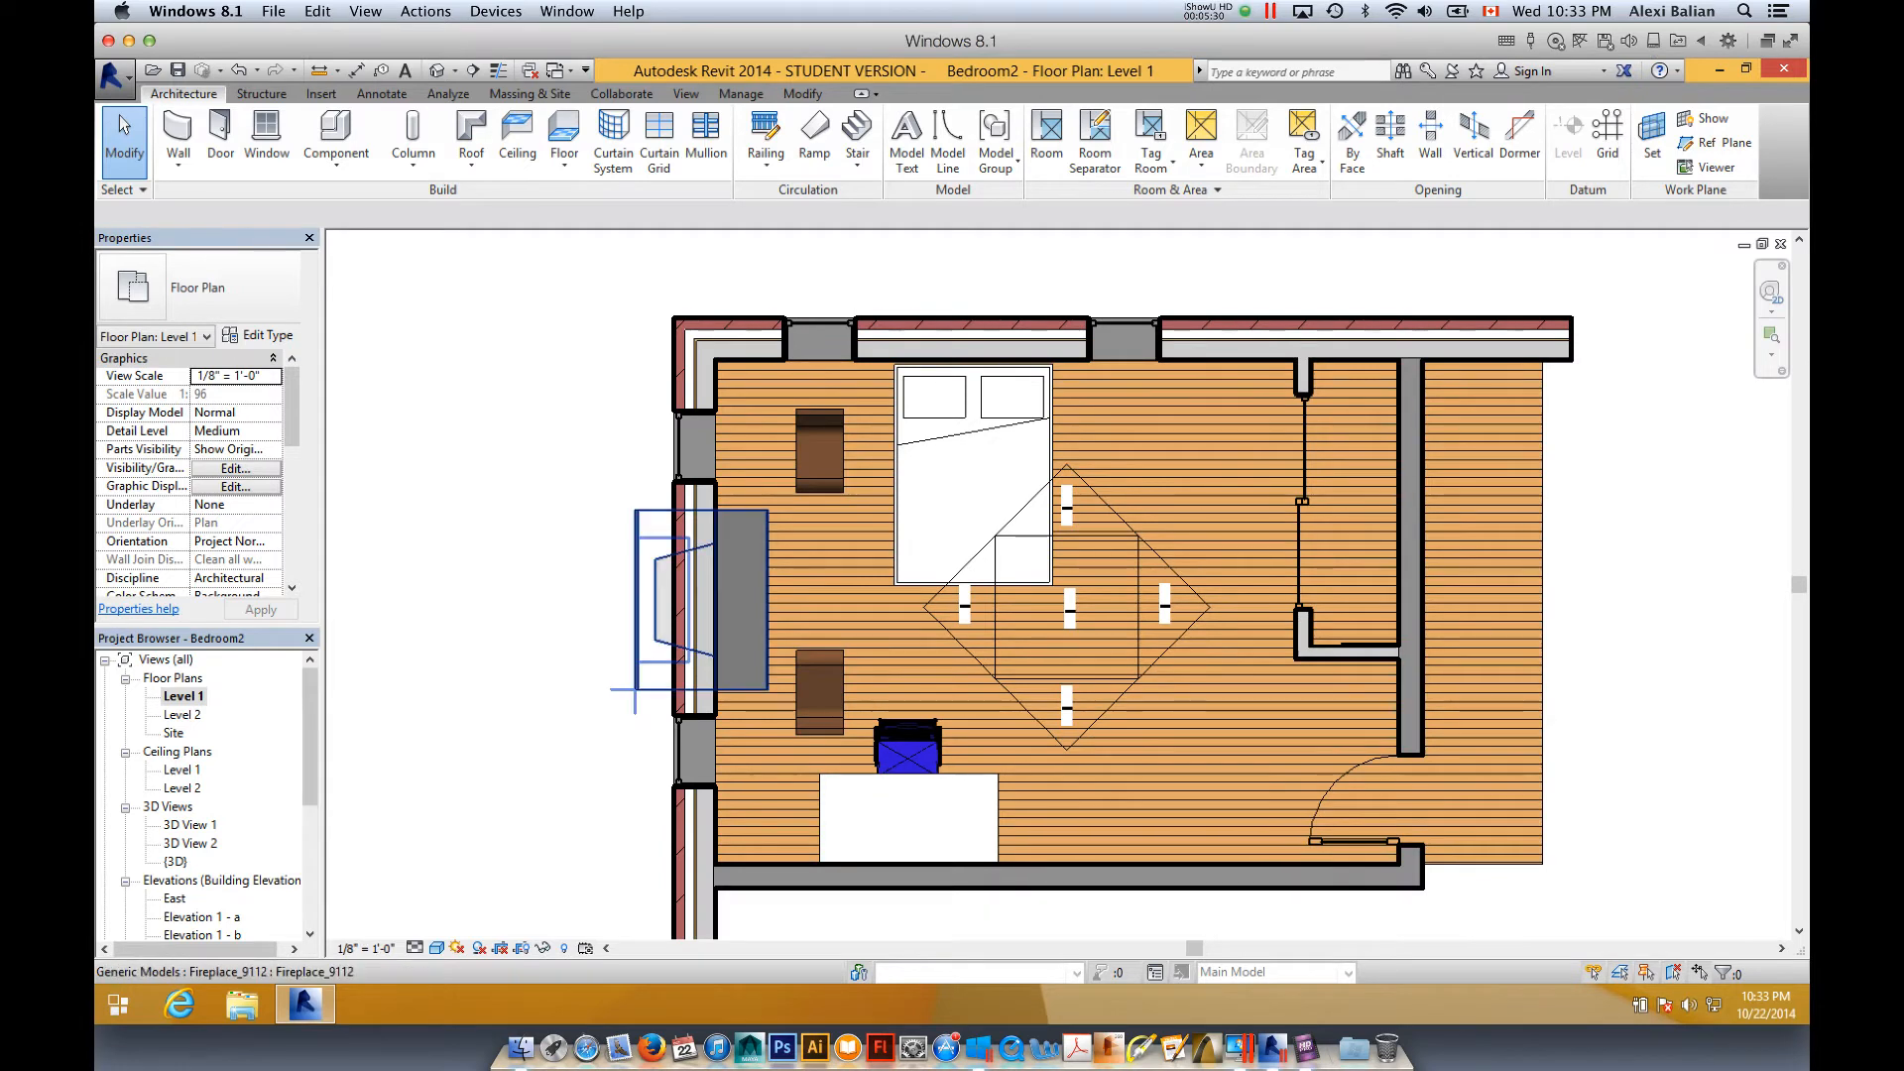
- Nudge the fireplace one increment into the room and back out again
{"action": "left_click", "coordinate": [742, 645]}
{"action": "key", "text": "Right"}
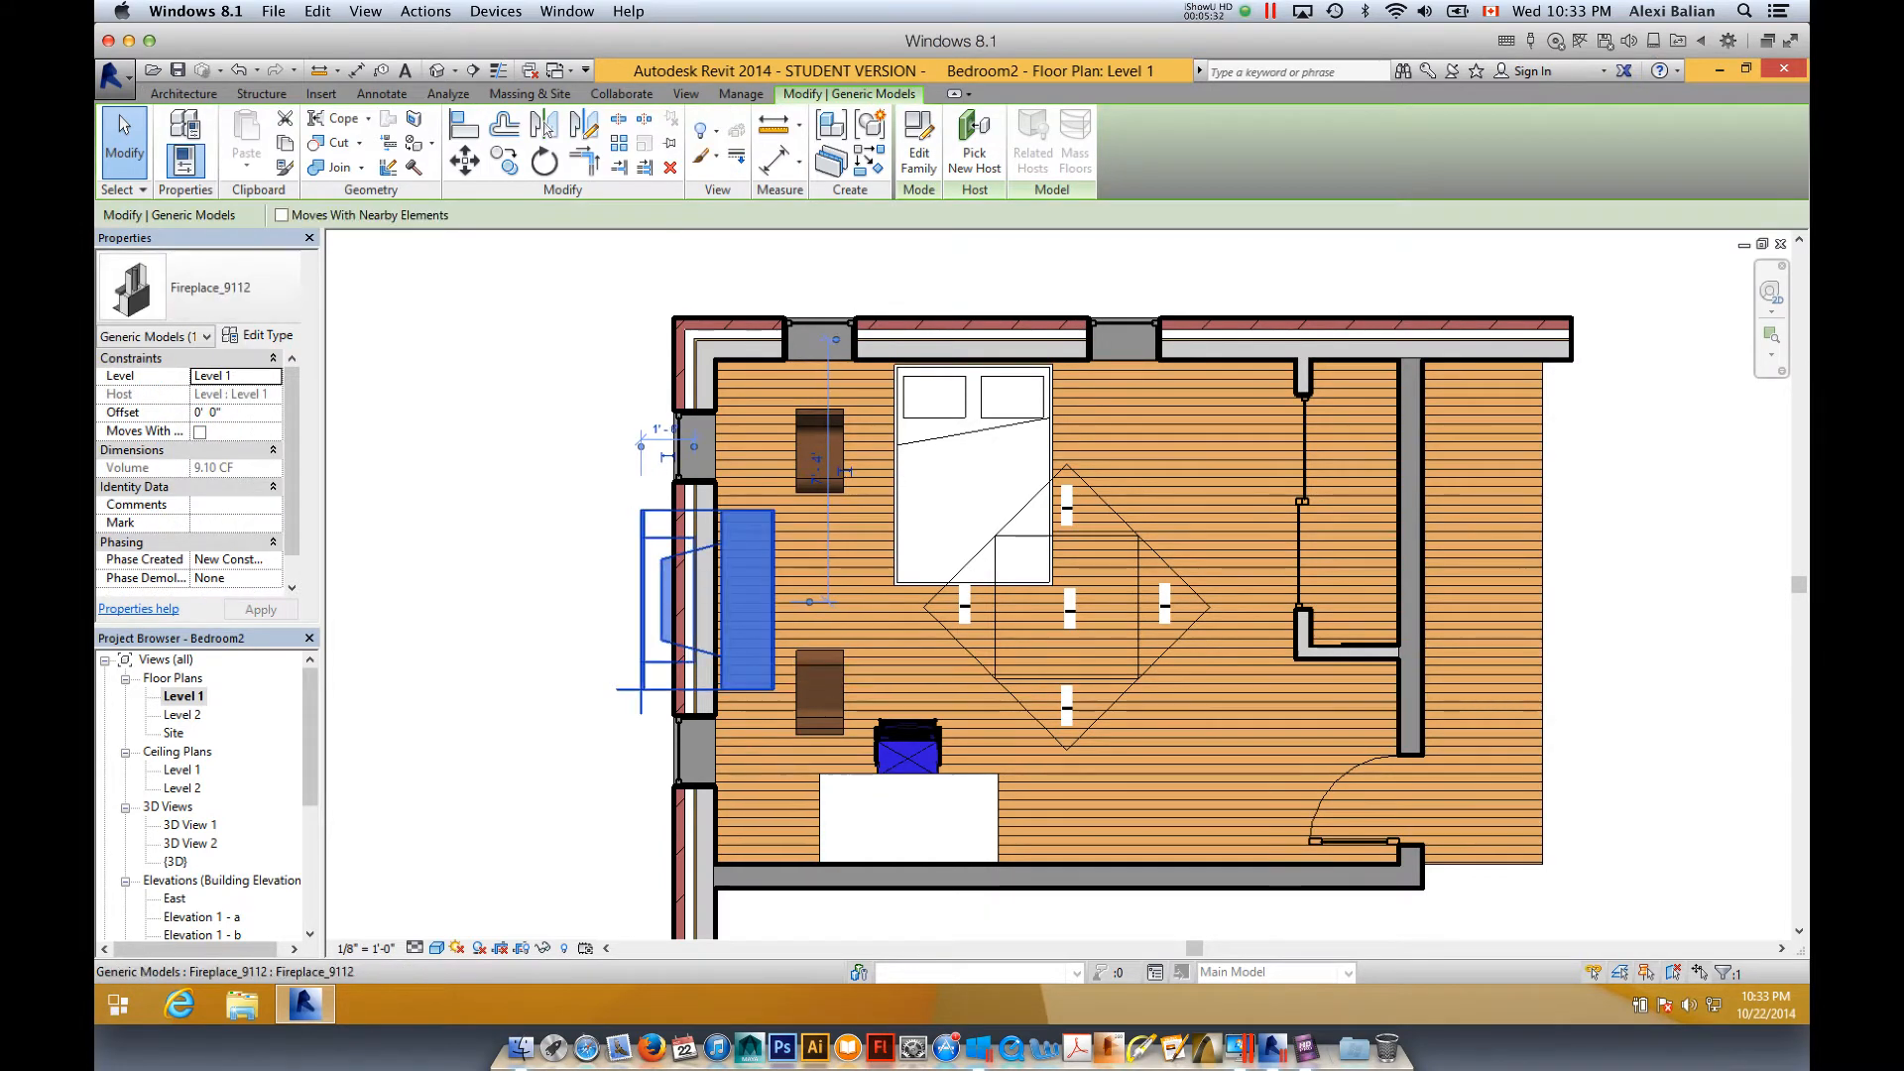
{"action": "key", "text": "Left"}
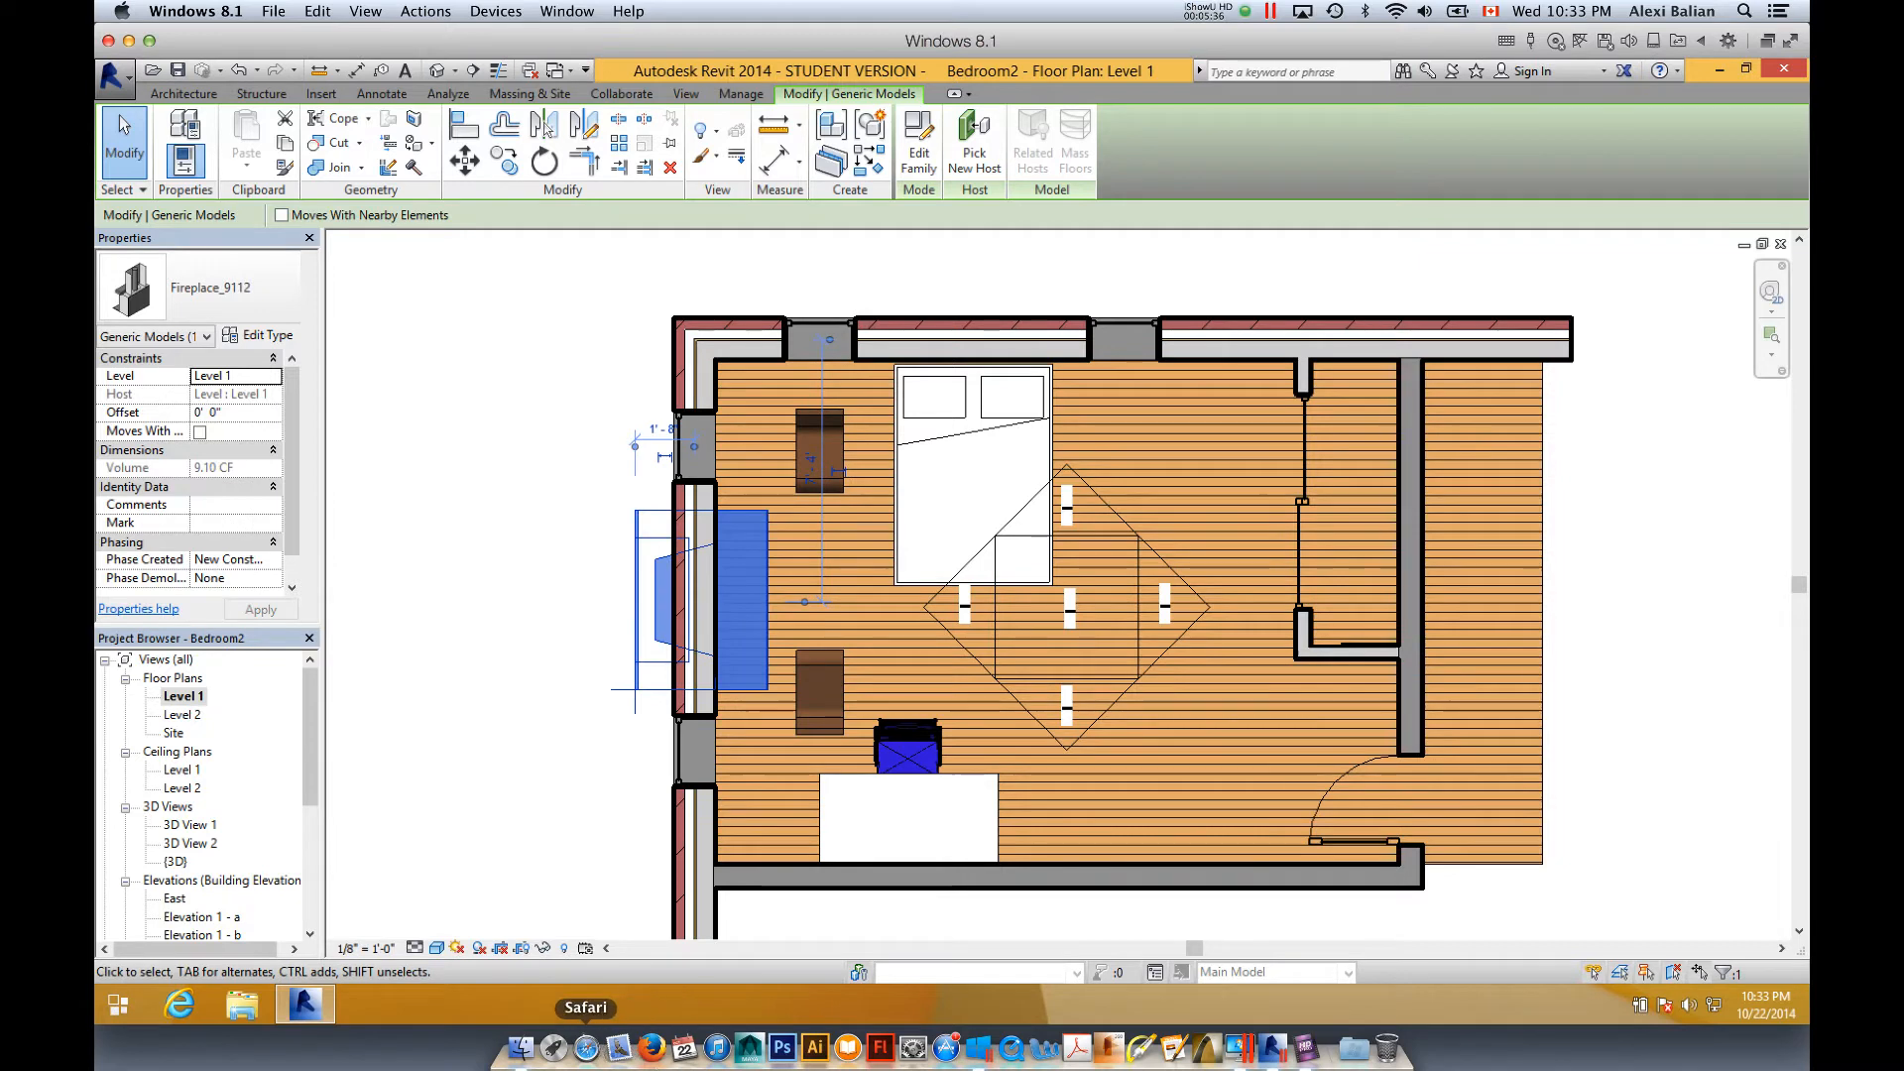
{"action": "key", "text": "Escape"}
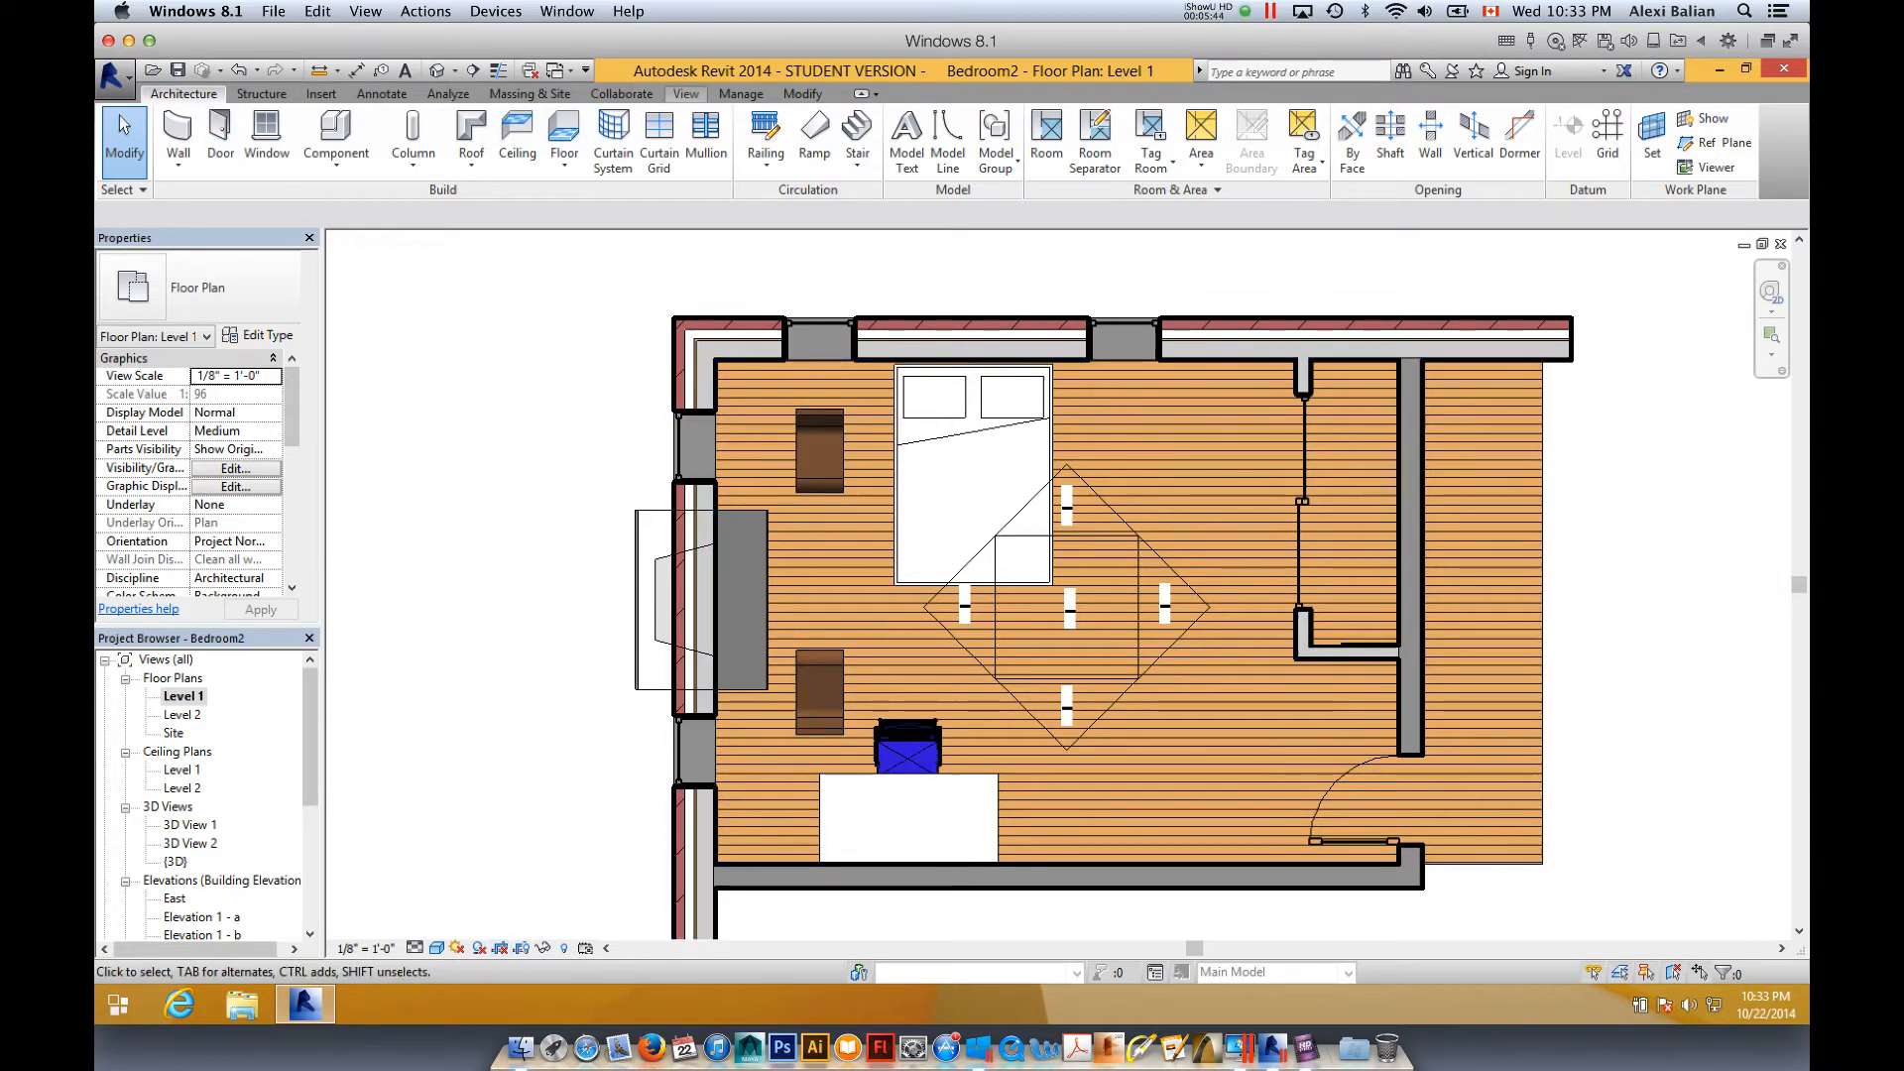
- Create a perspective camera view with the eye just inside the door and the target at the fireplace
{"action": "left_click", "coordinate": [686, 93]}
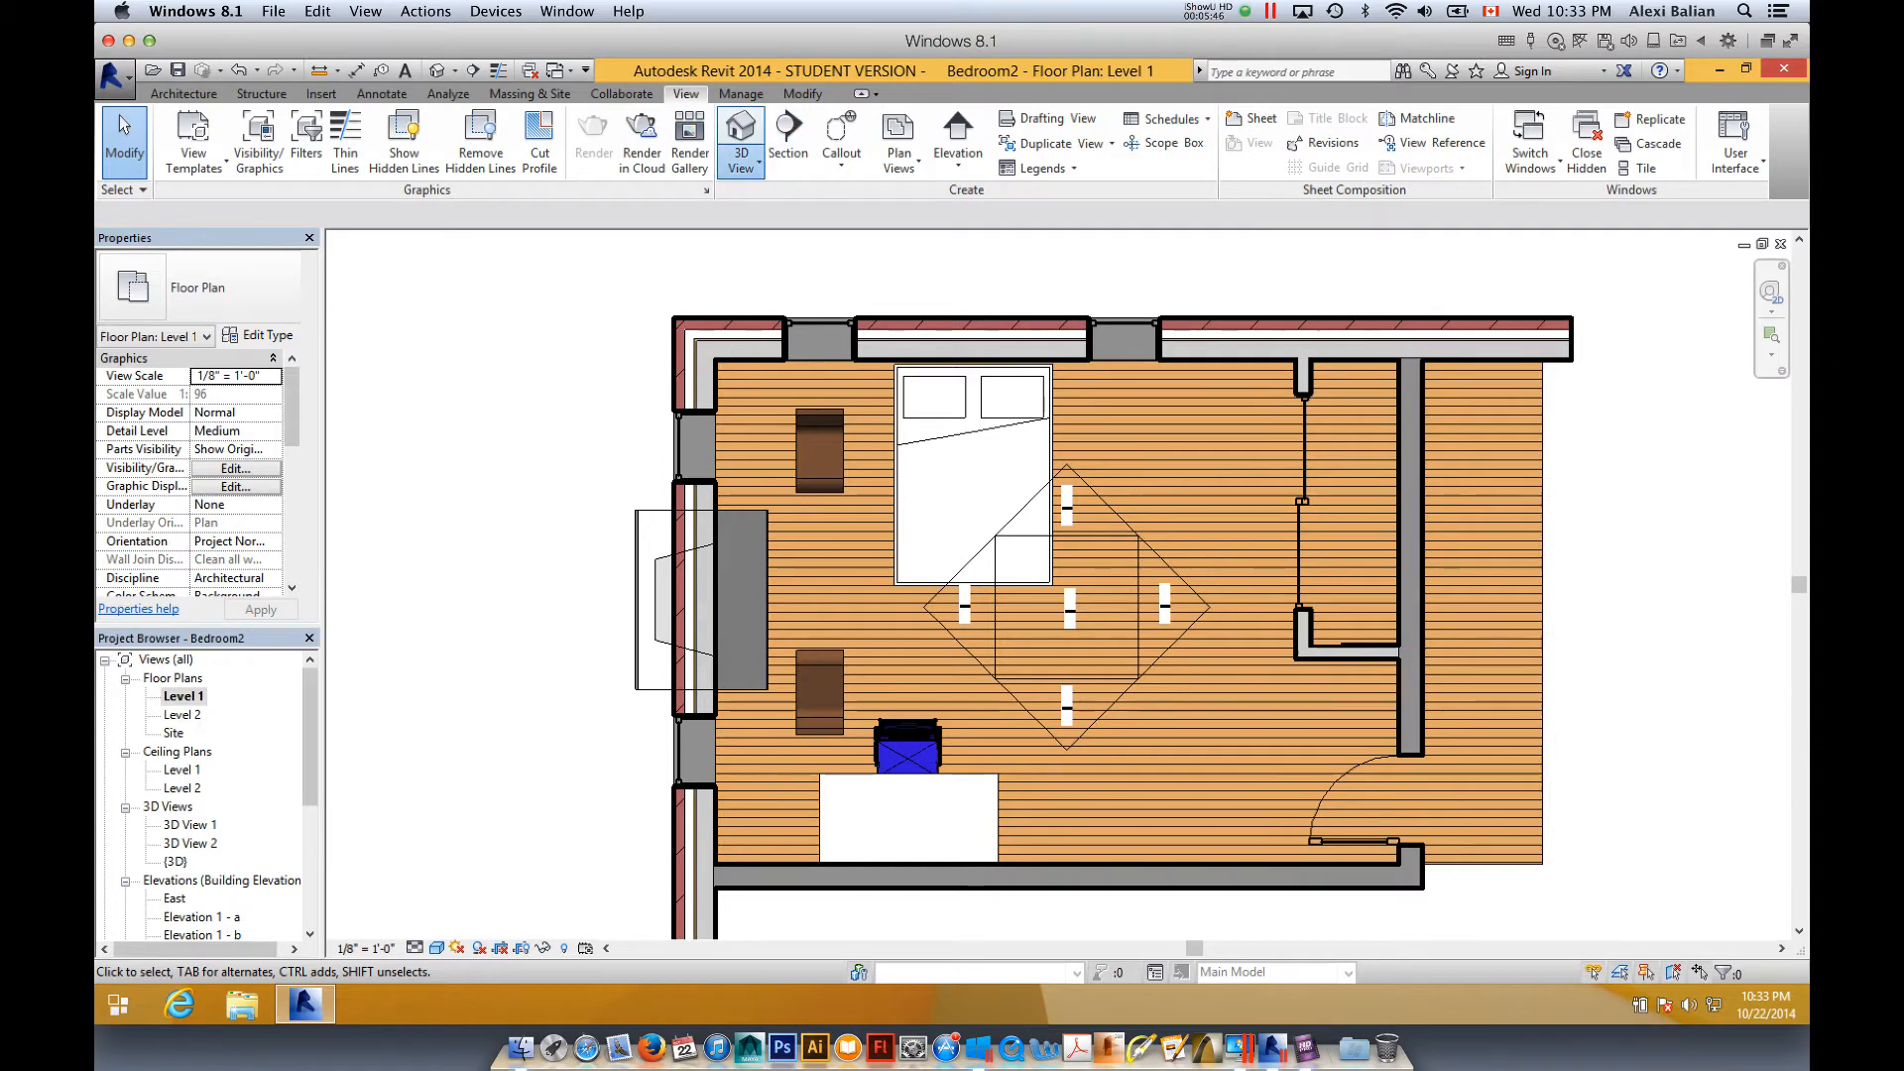
{"action": "left_click", "coordinate": [741, 161]}
{"action": "left_click", "coordinate": [778, 242]}
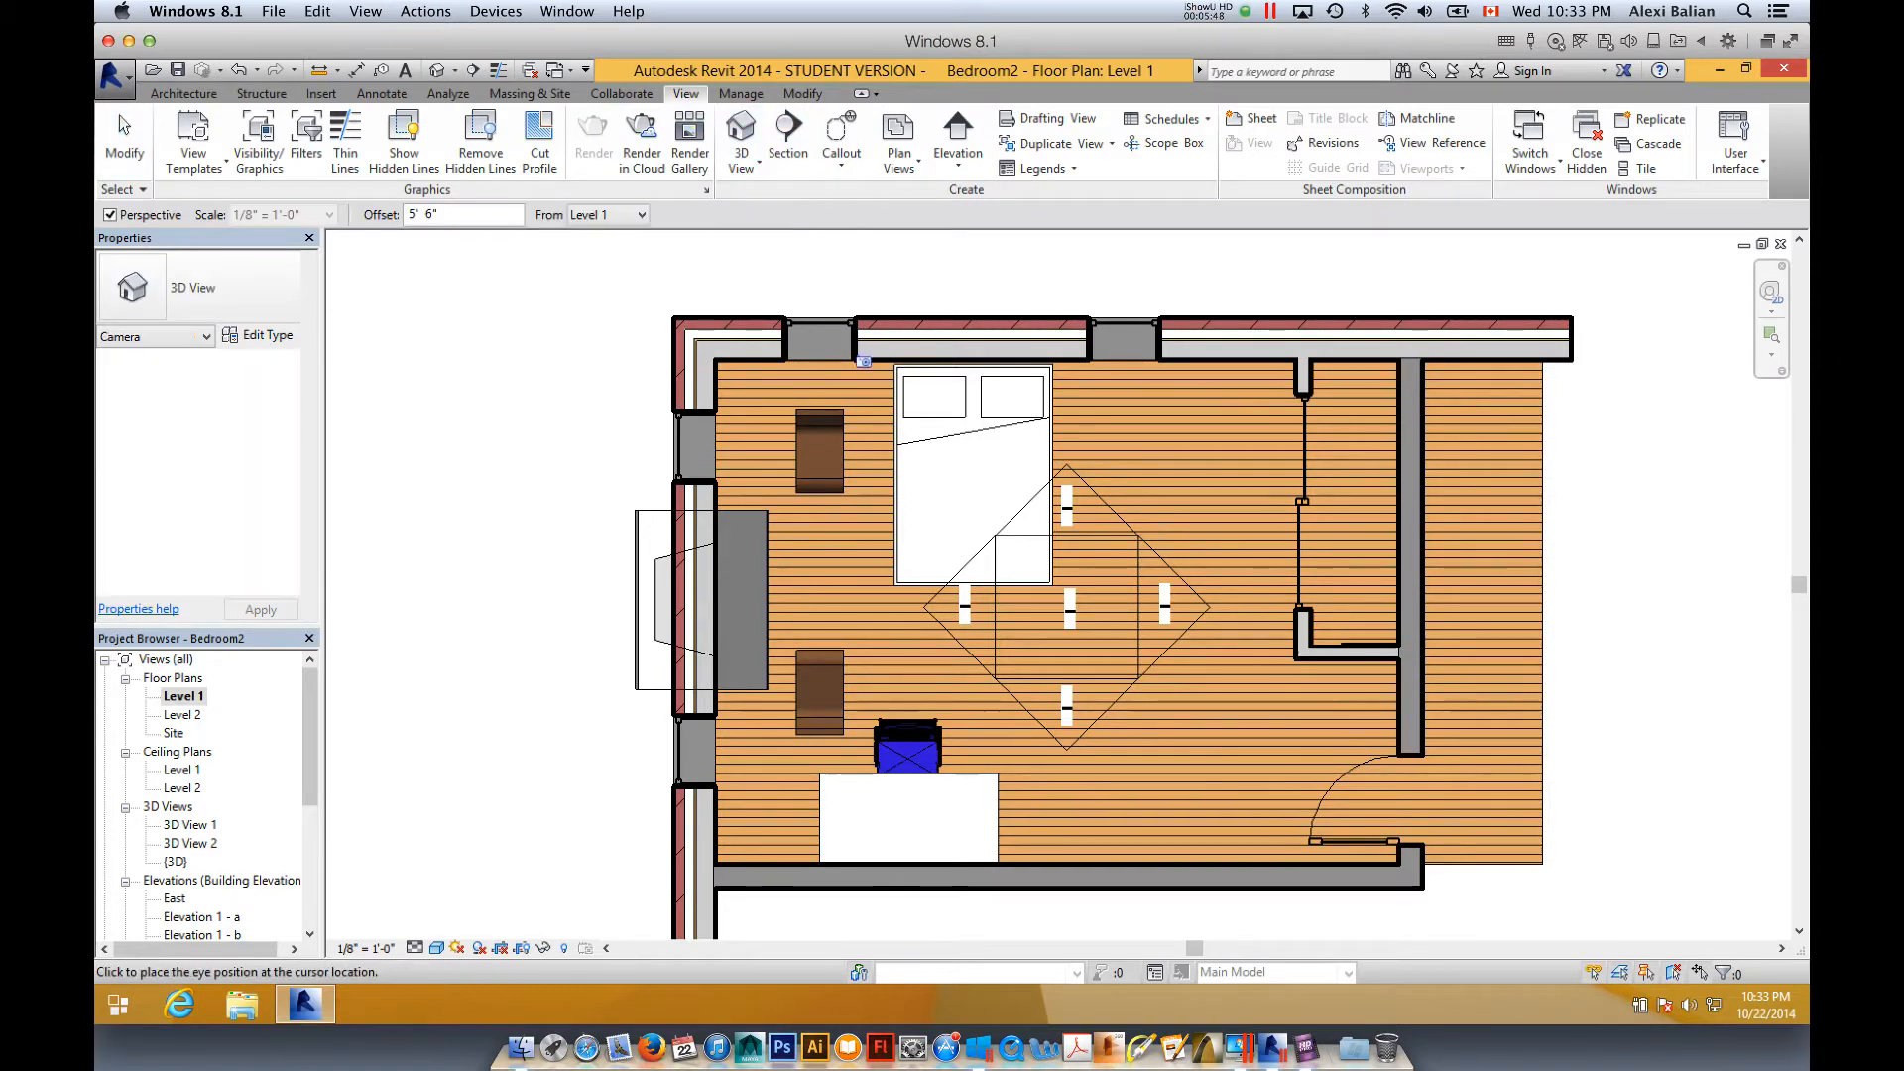
{"action": "left_click", "coordinate": [1347, 745]}
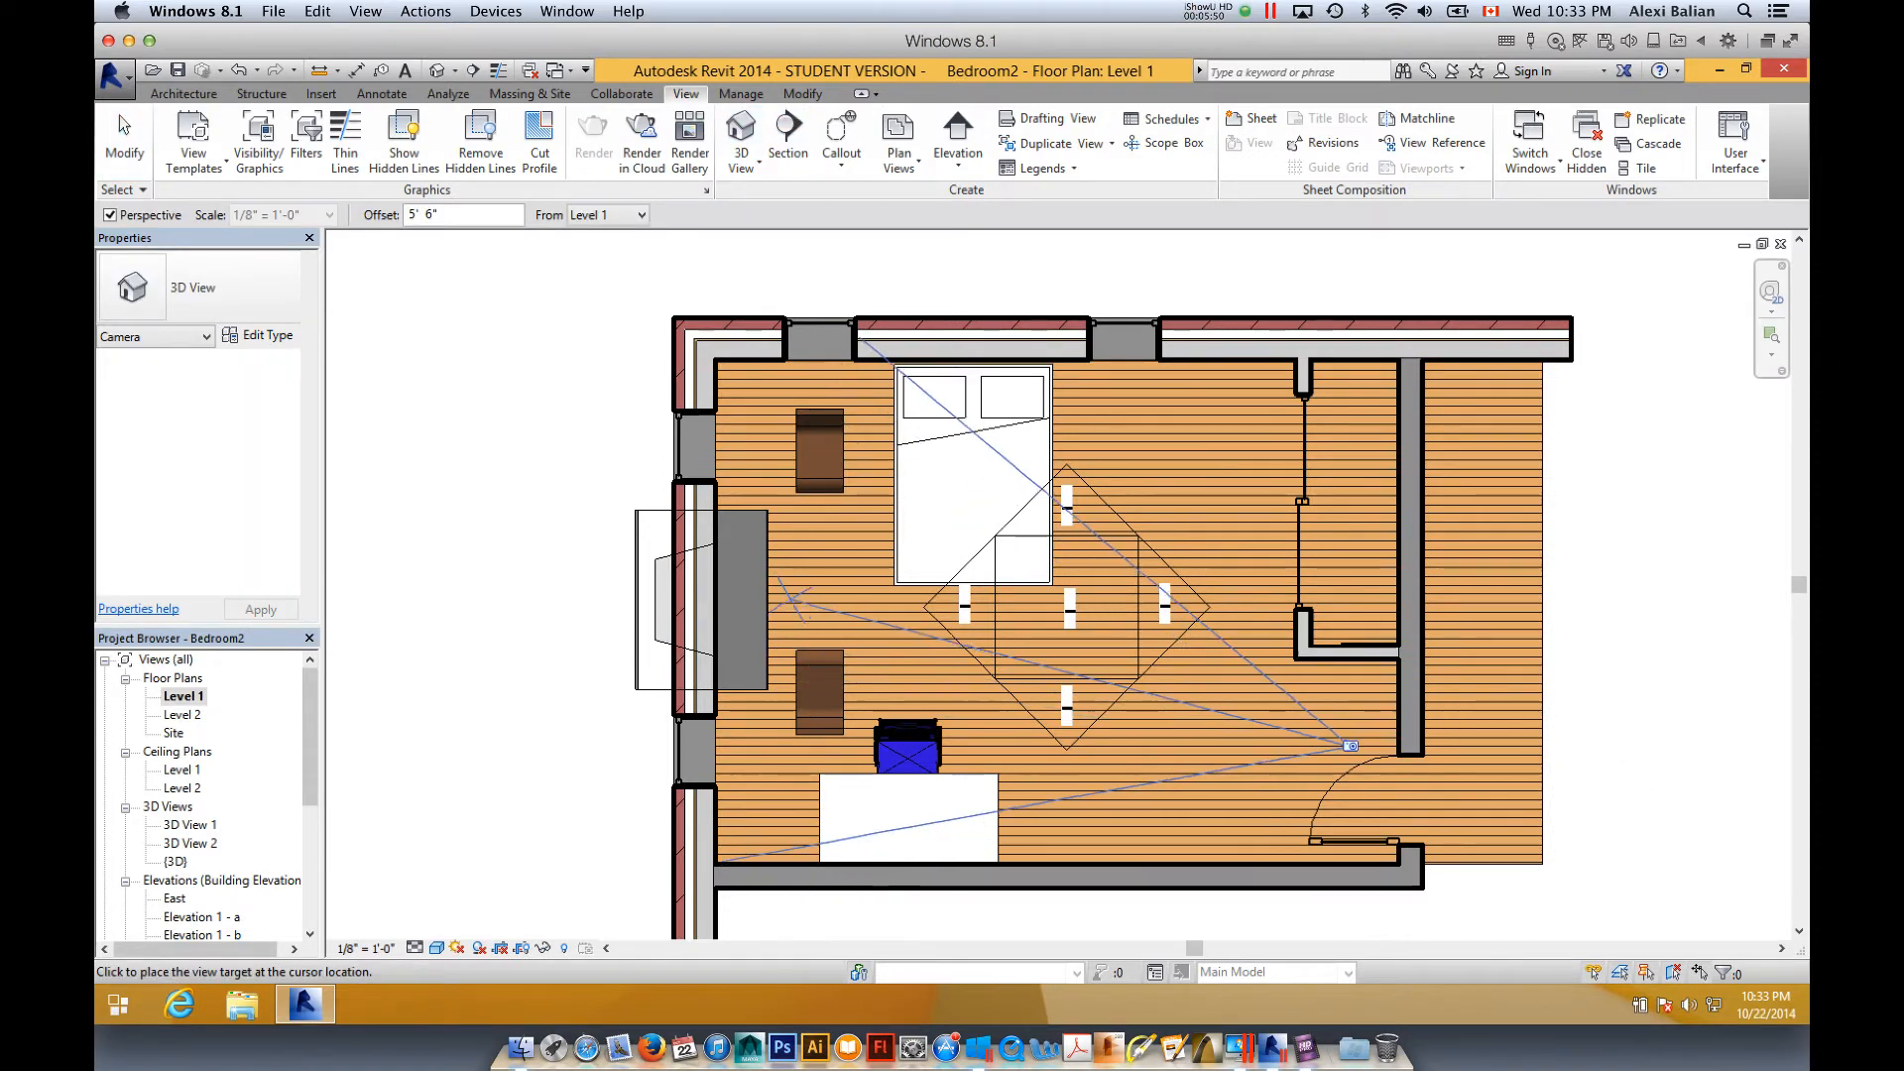
{"action": "left_click", "coordinate": [685, 593]}
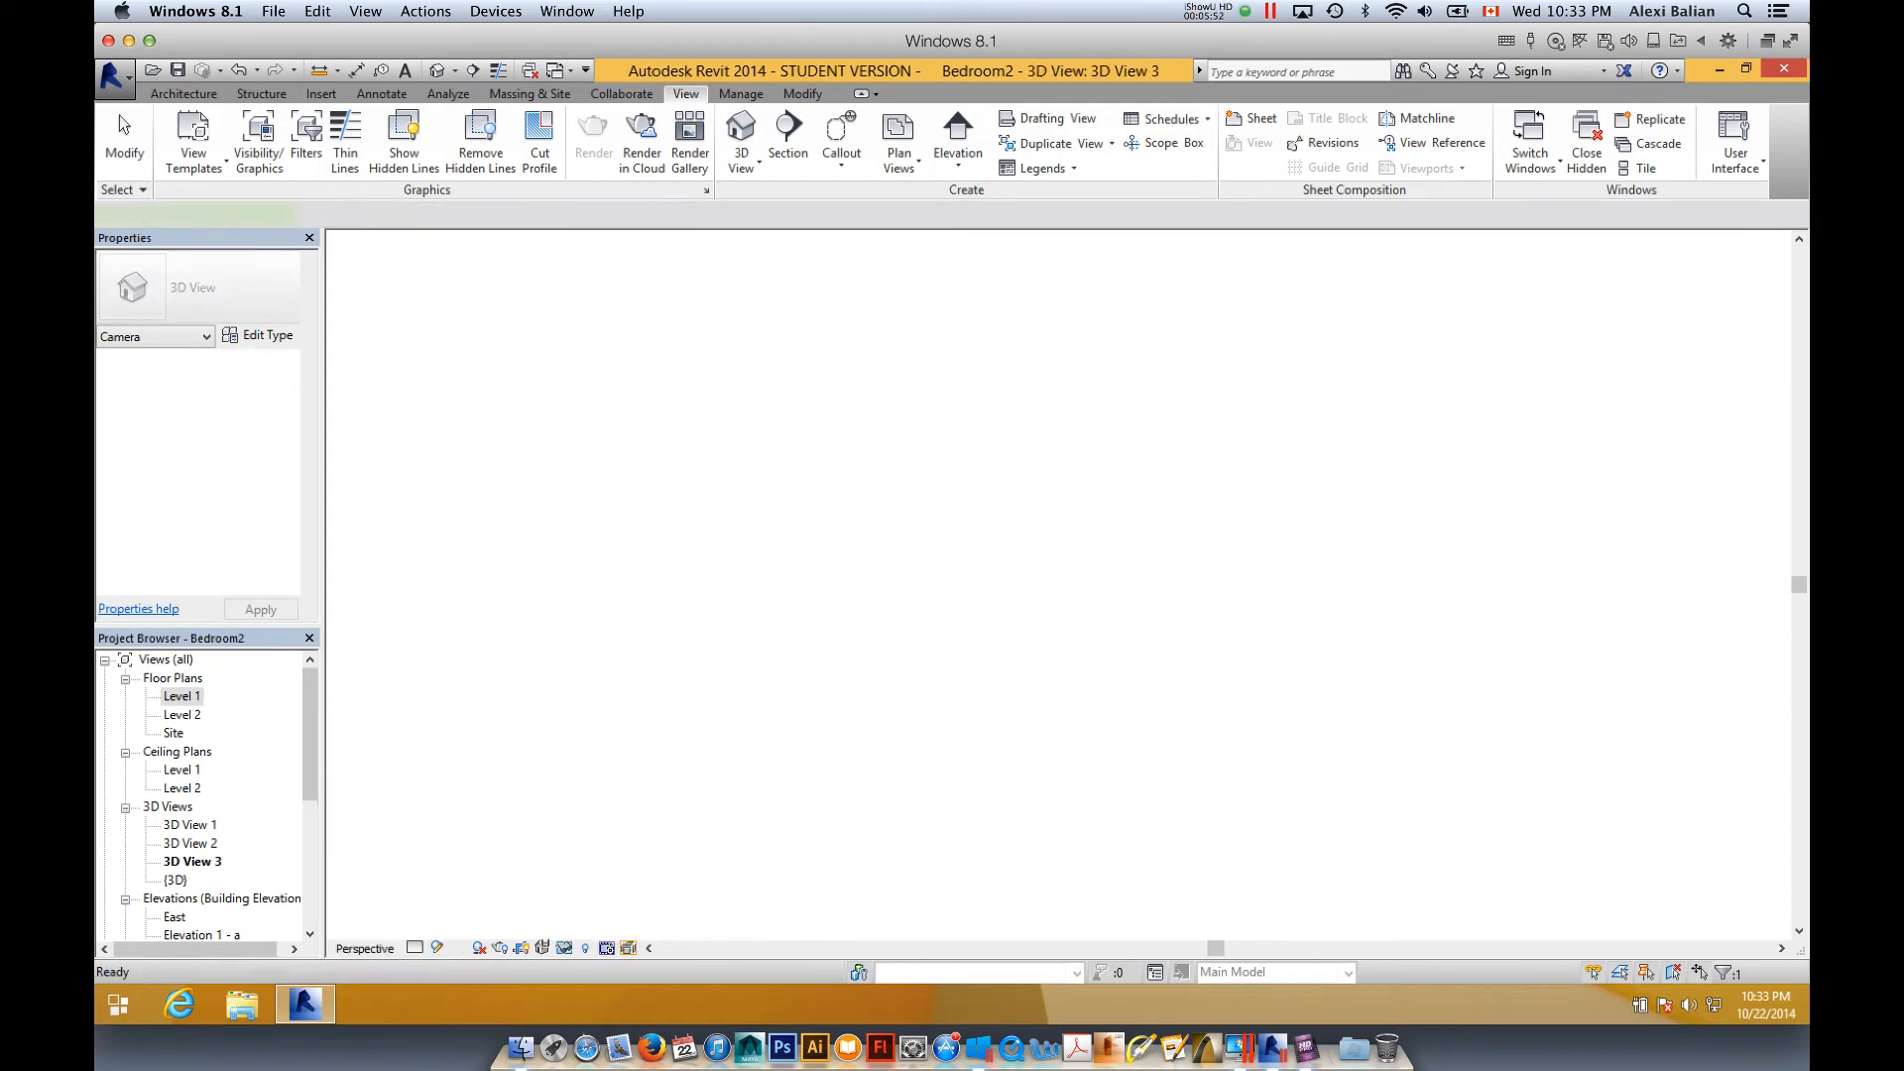
- Enlarge the camera view's crop region downward and to both sides to include the desk, the whole bed and more floor
{"action": "scroll", "coordinate": [999, 645], "scroll_direction": "down", "scroll_amount": 5}
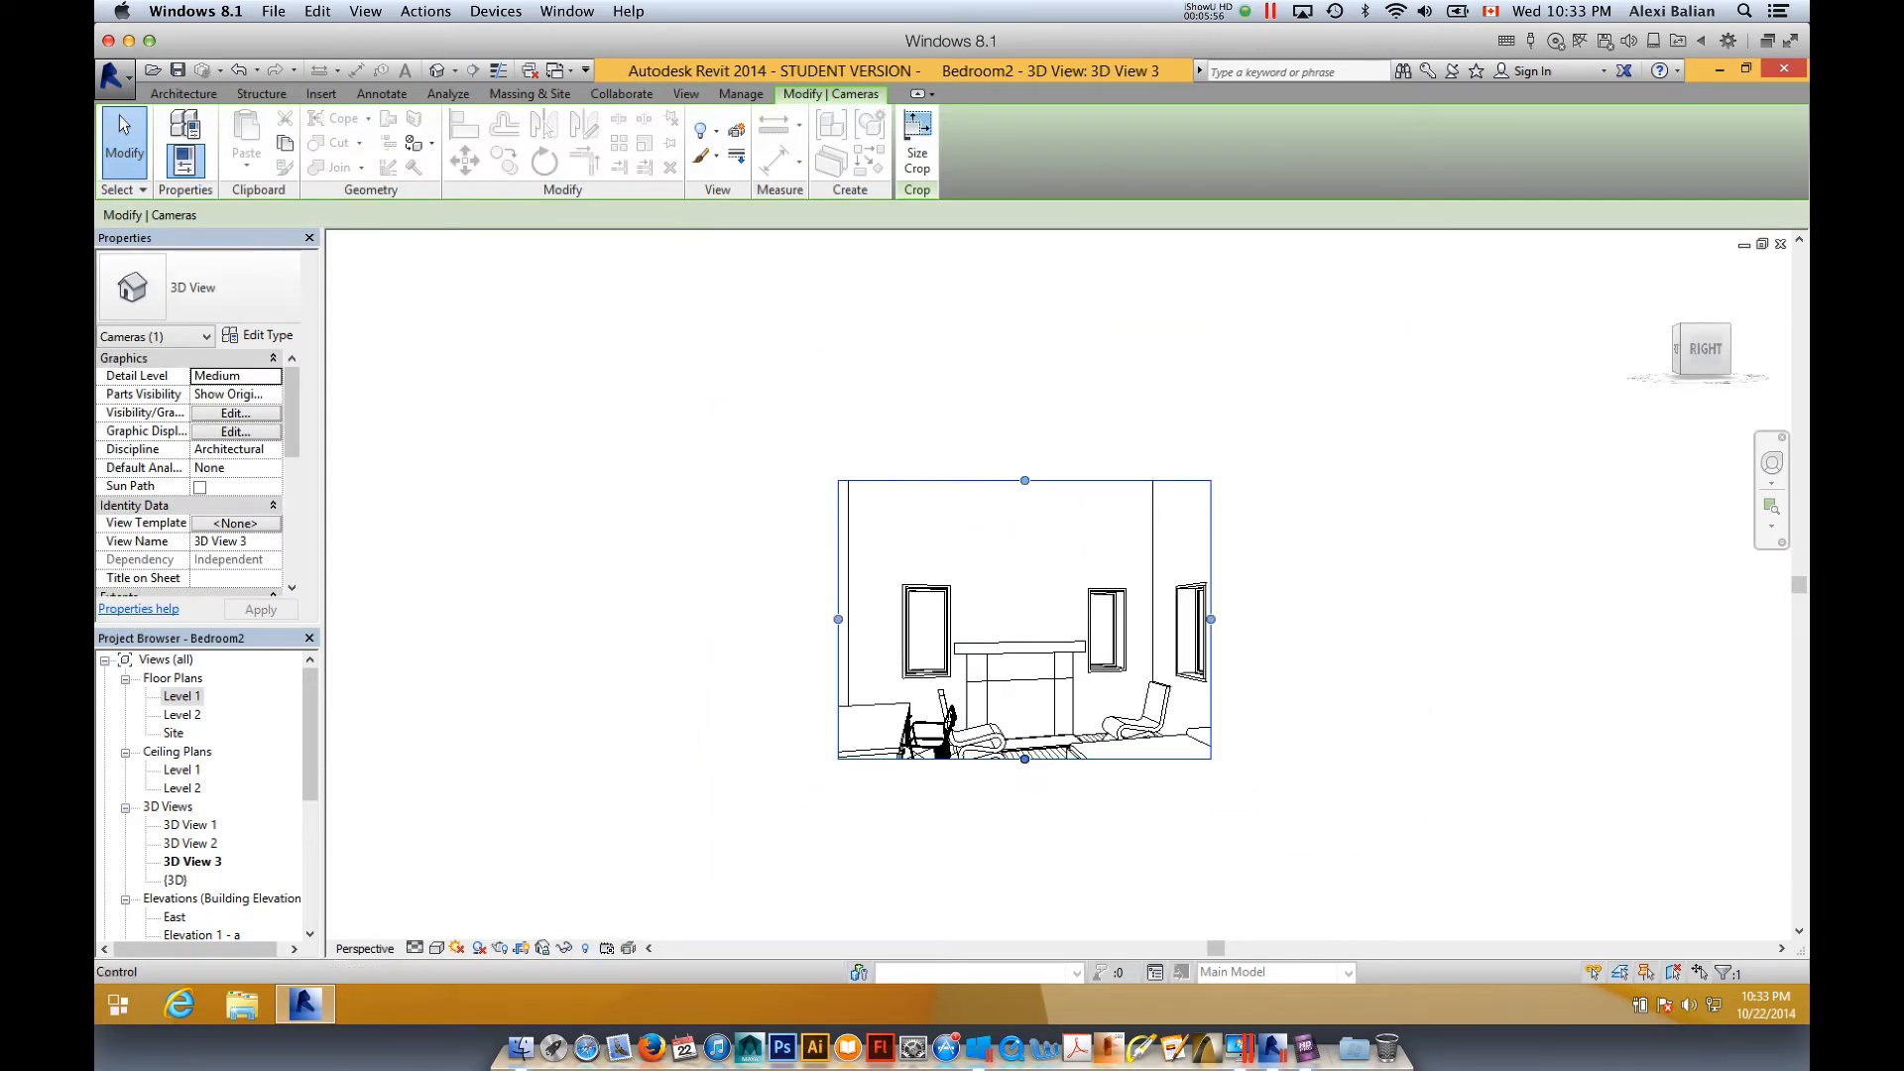
{"action": "left_click_drag", "start_coordinate": [1024, 759], "coordinate": [1025, 878]}
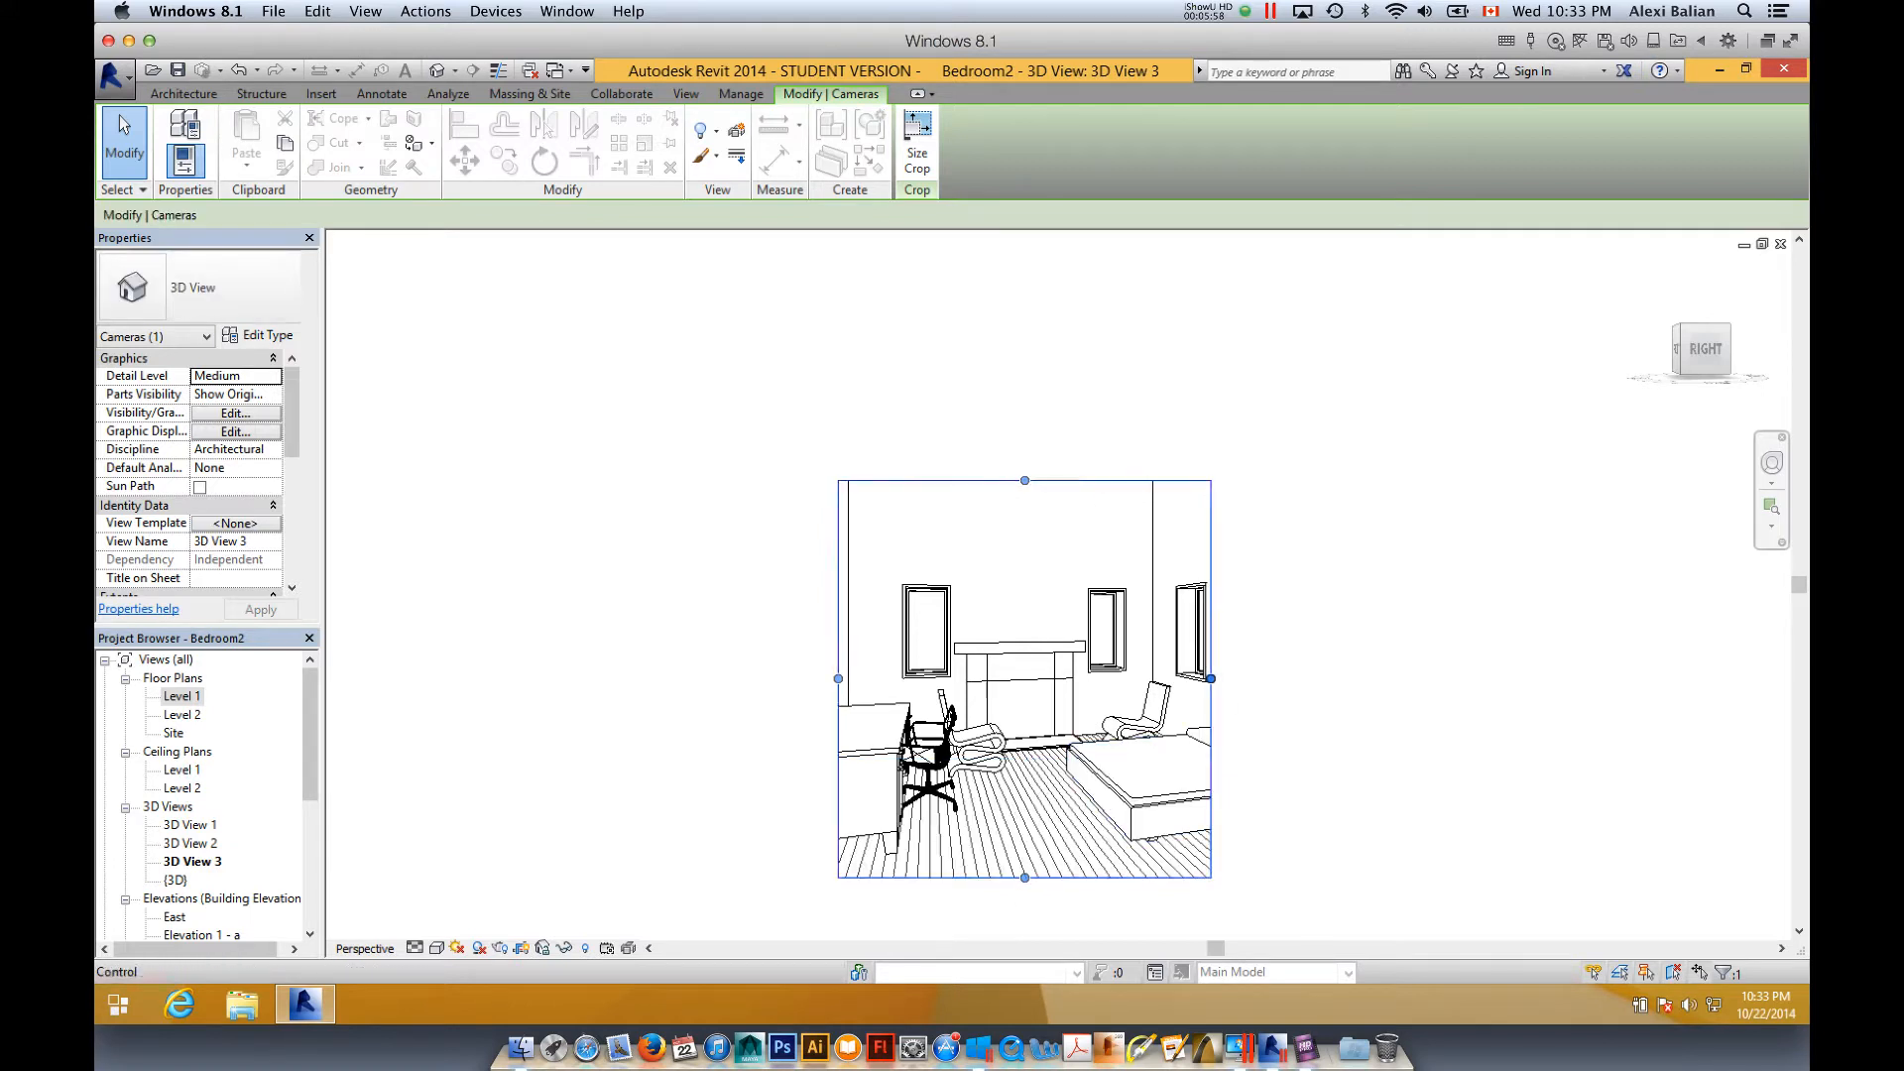
{"action": "left_click_drag", "start_coordinate": [1211, 679], "coordinate": [1435, 678]}
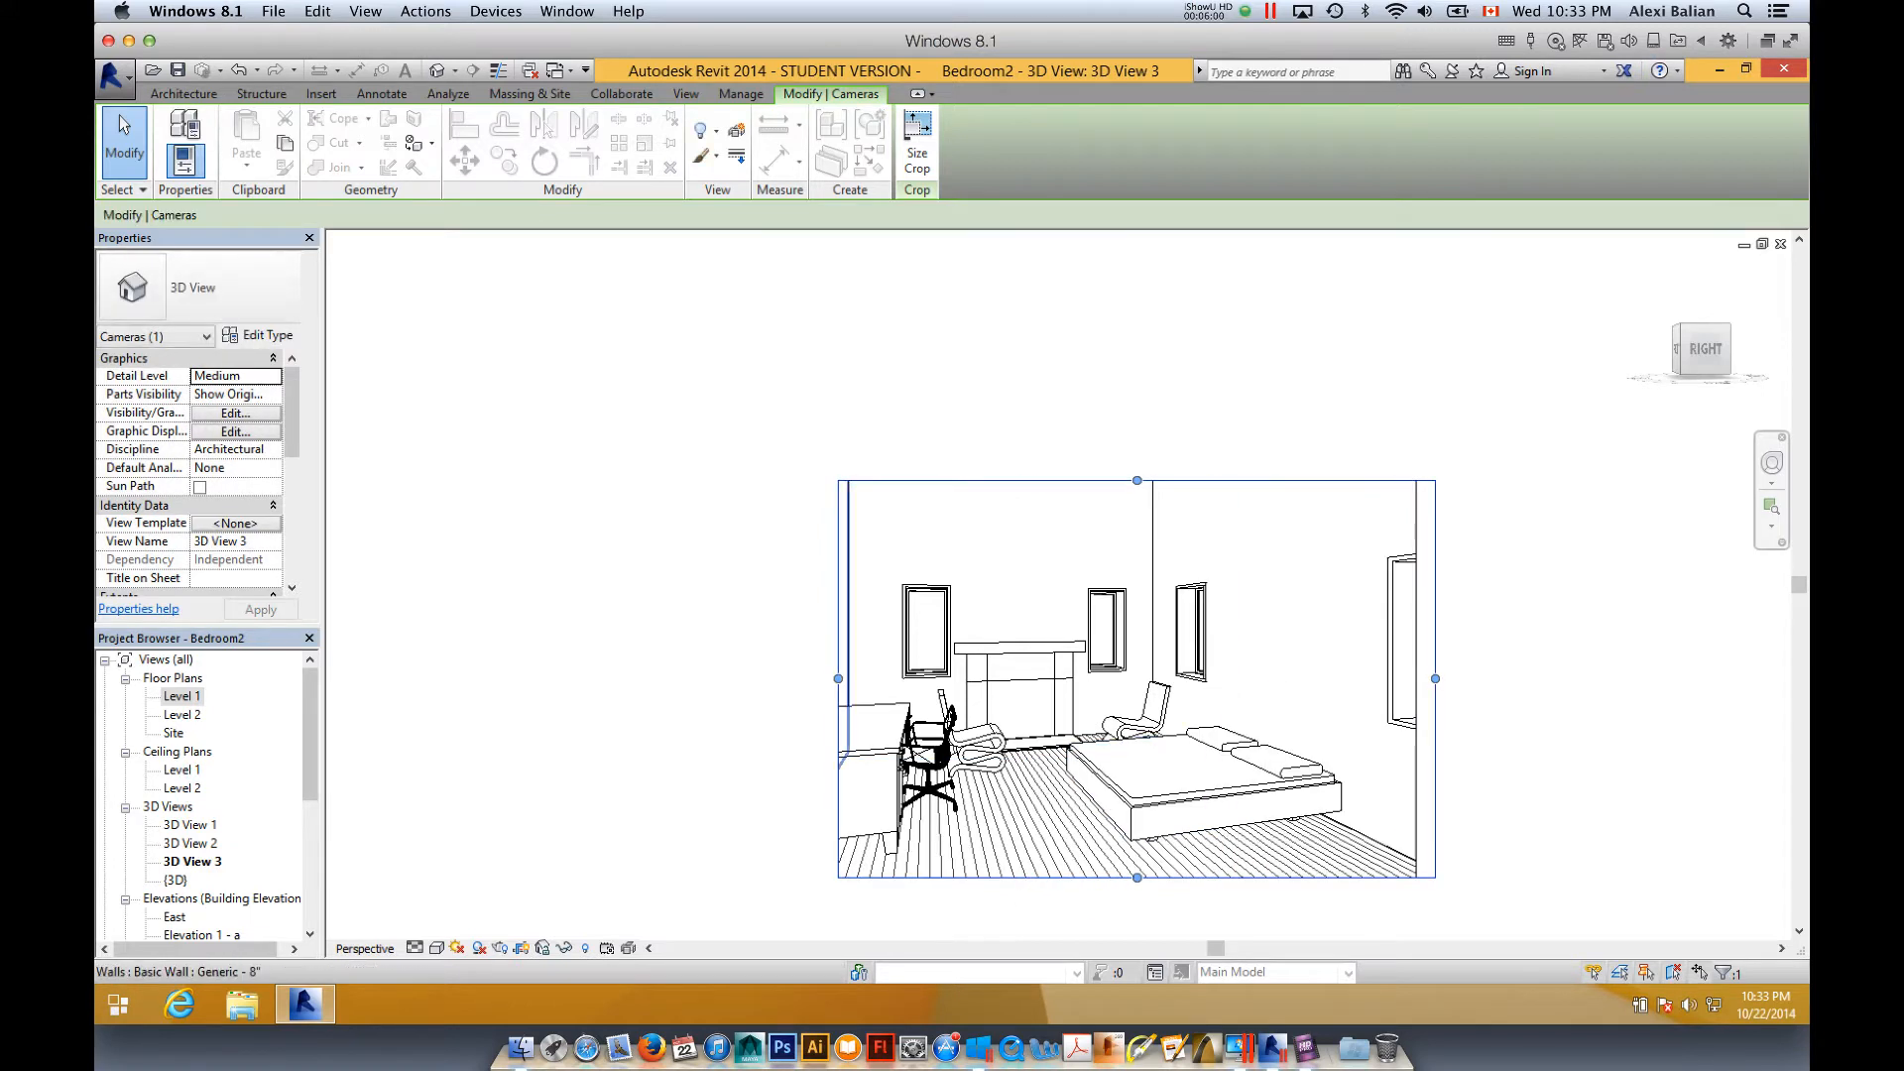
{"action": "left_click_drag", "start_coordinate": [838, 678], "coordinate": [664, 679]}
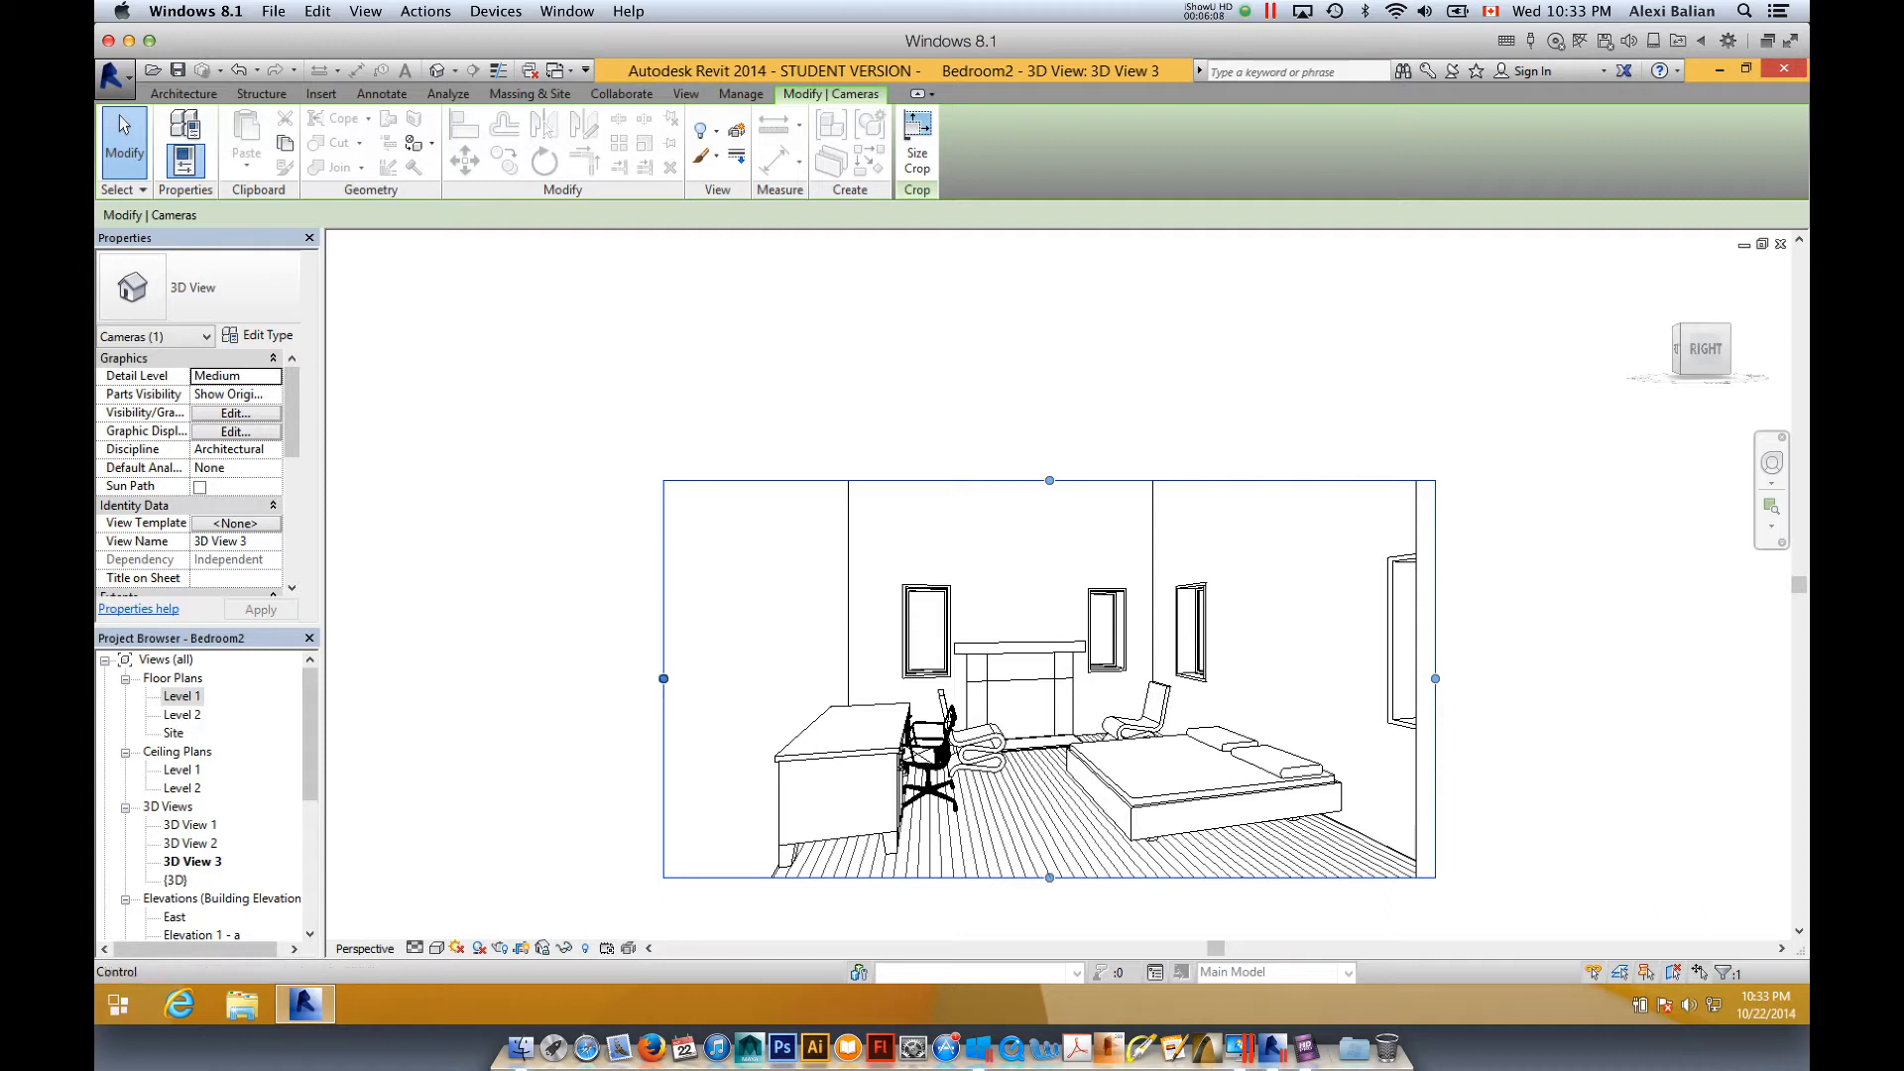
{"action": "left_click_drag", "start_coordinate": [664, 678], "coordinate": [691, 678]}
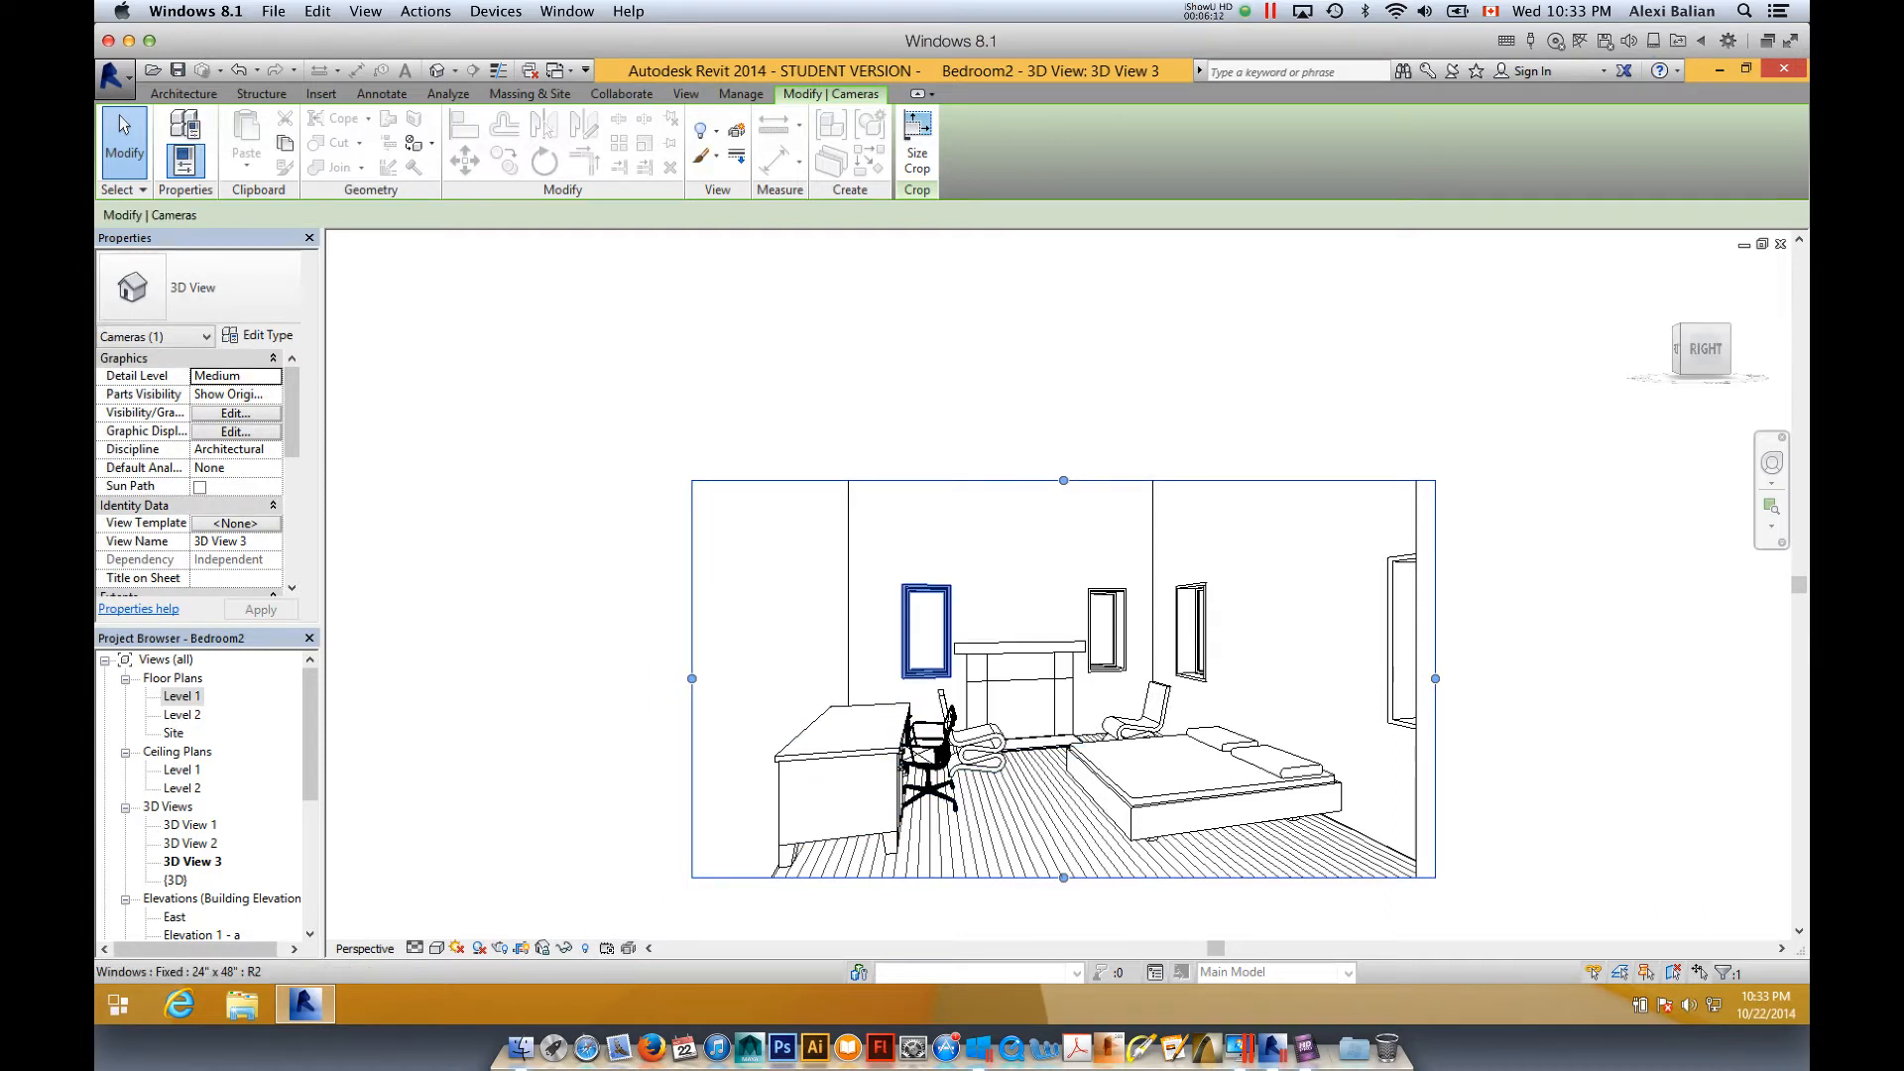
{"action": "key", "text": "Escape"}
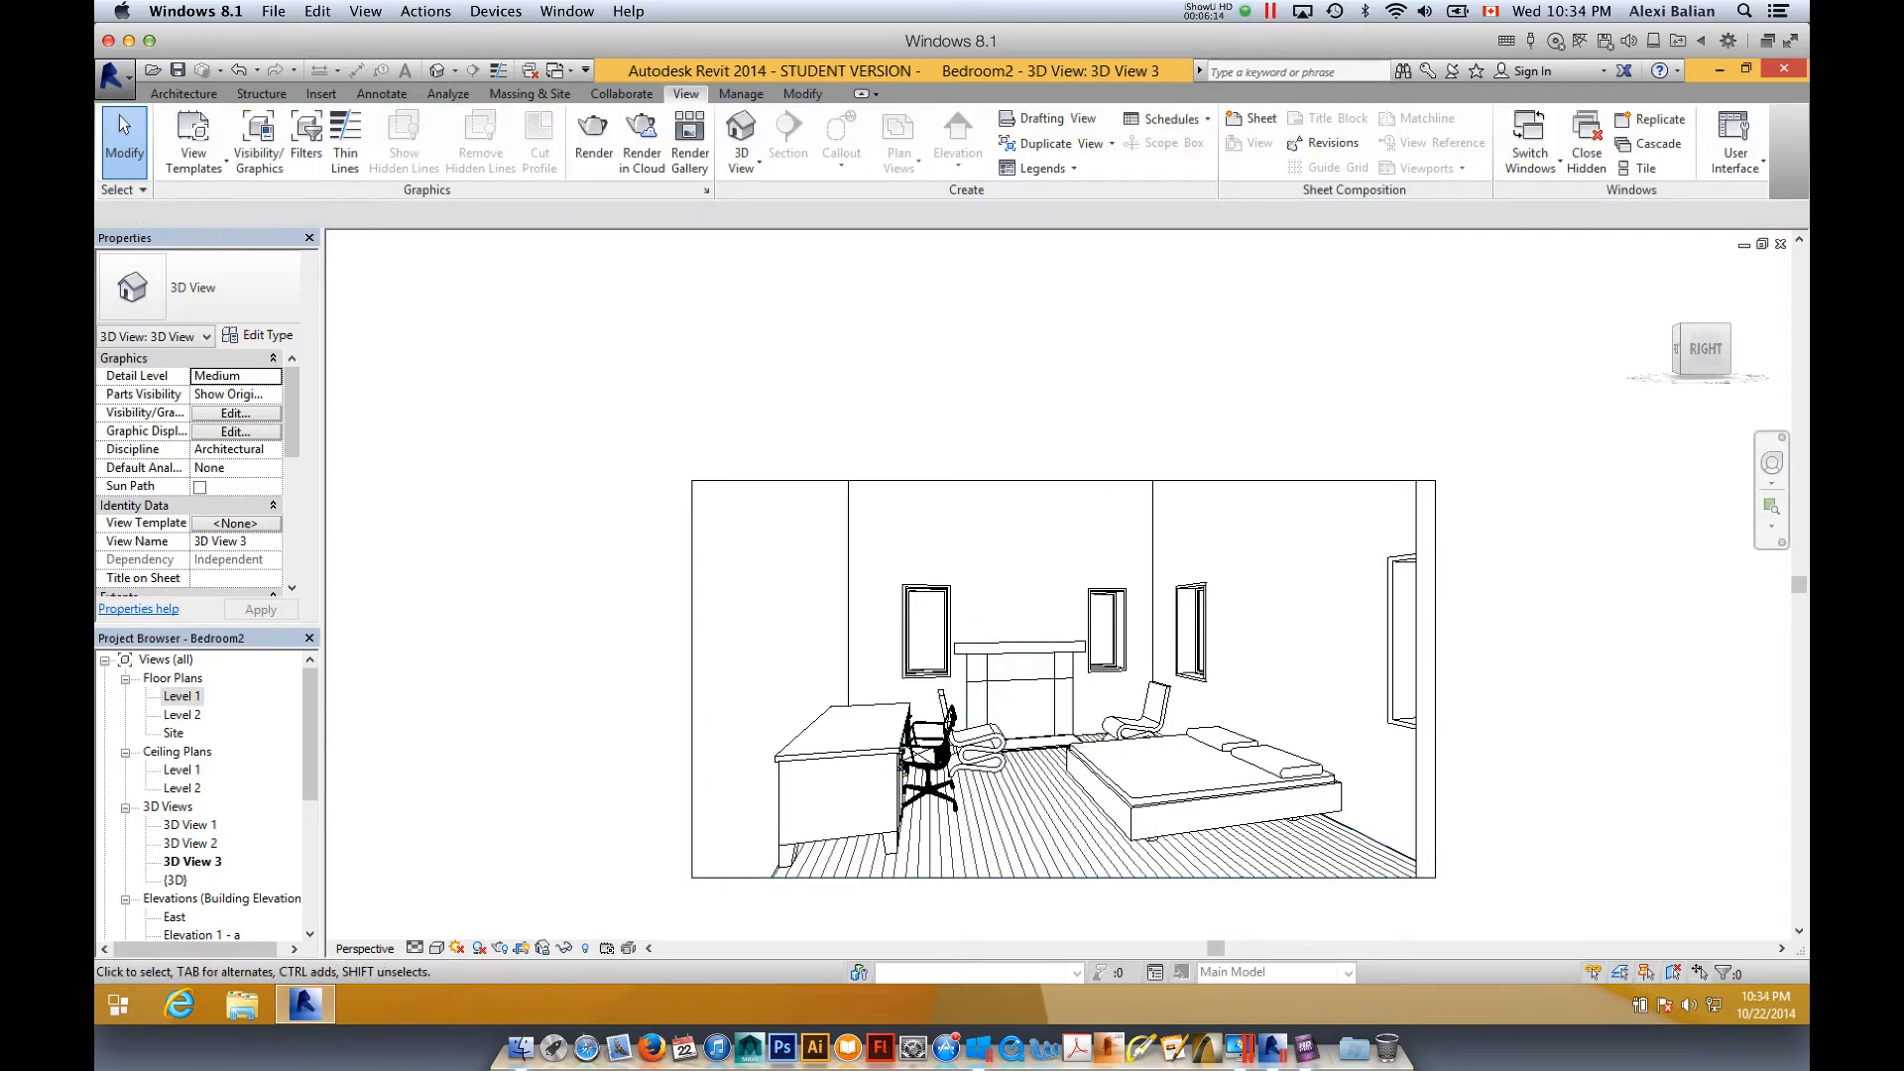
- Orbit the camera to look more toward the bed wall, then lower the crop's upper edge and extend its lower edge
{"action": "scroll", "coordinate": [1205, 783], "scroll_direction": "up", "scroll_amount": 1}
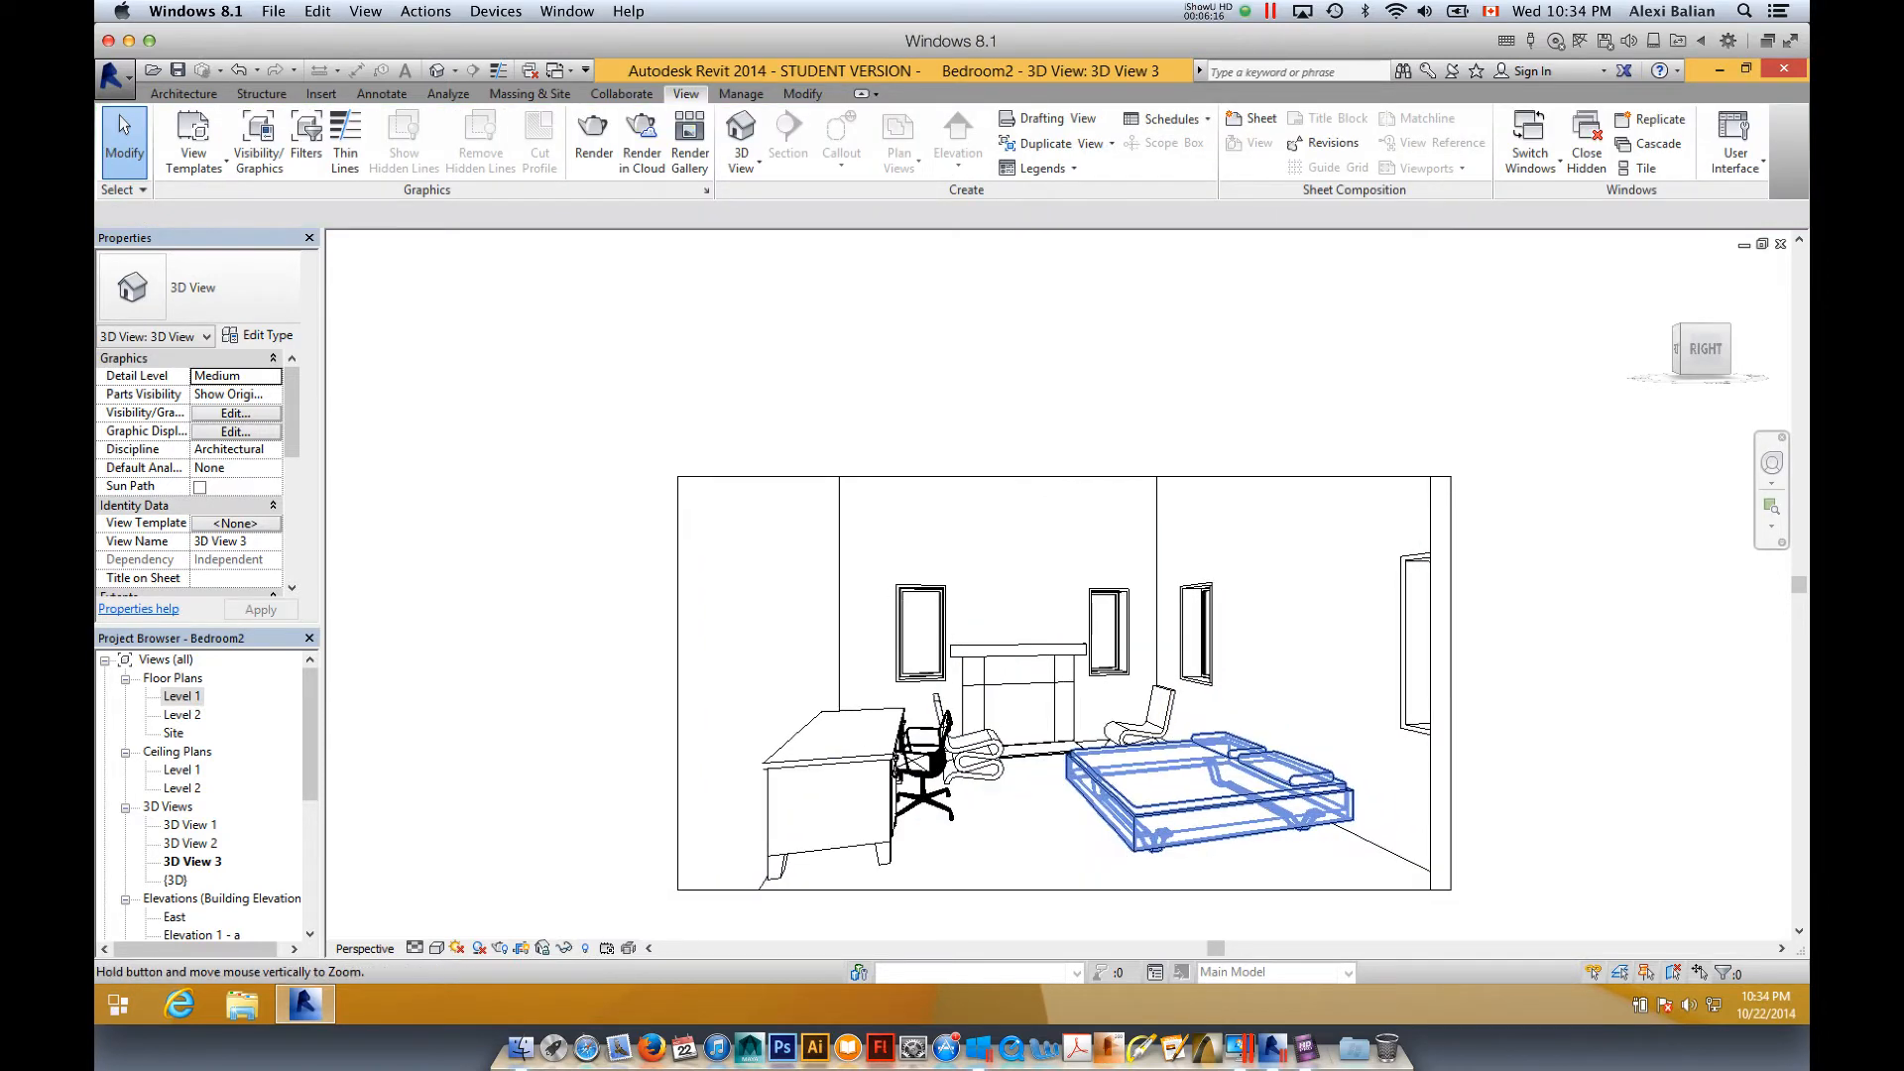
{"action": "middle_click_drag", "start_coordinate": [1206, 784], "coordinate": [1166, 750], "text": "shift"}
{"action": "left_click", "coordinate": [1076, 477]}
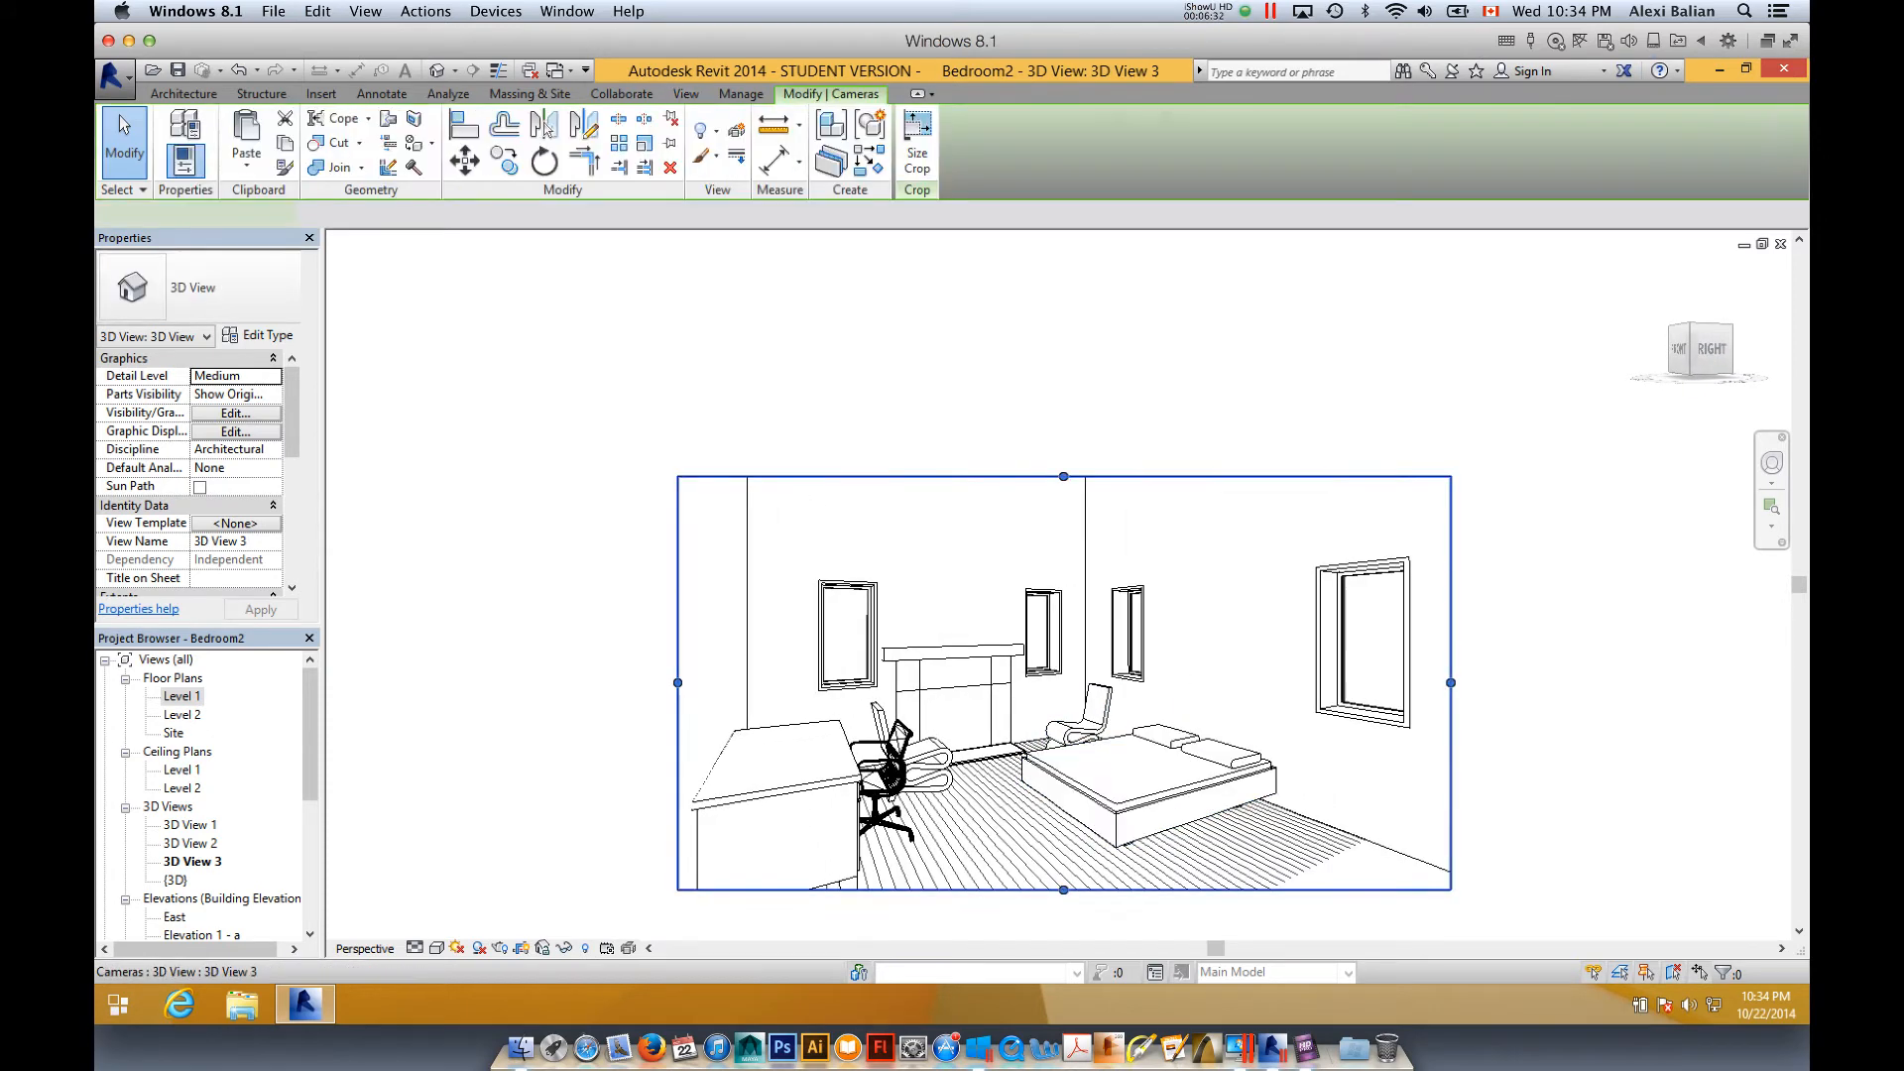
{"action": "left_click_drag", "start_coordinate": [1064, 477], "coordinate": [1063, 512]}
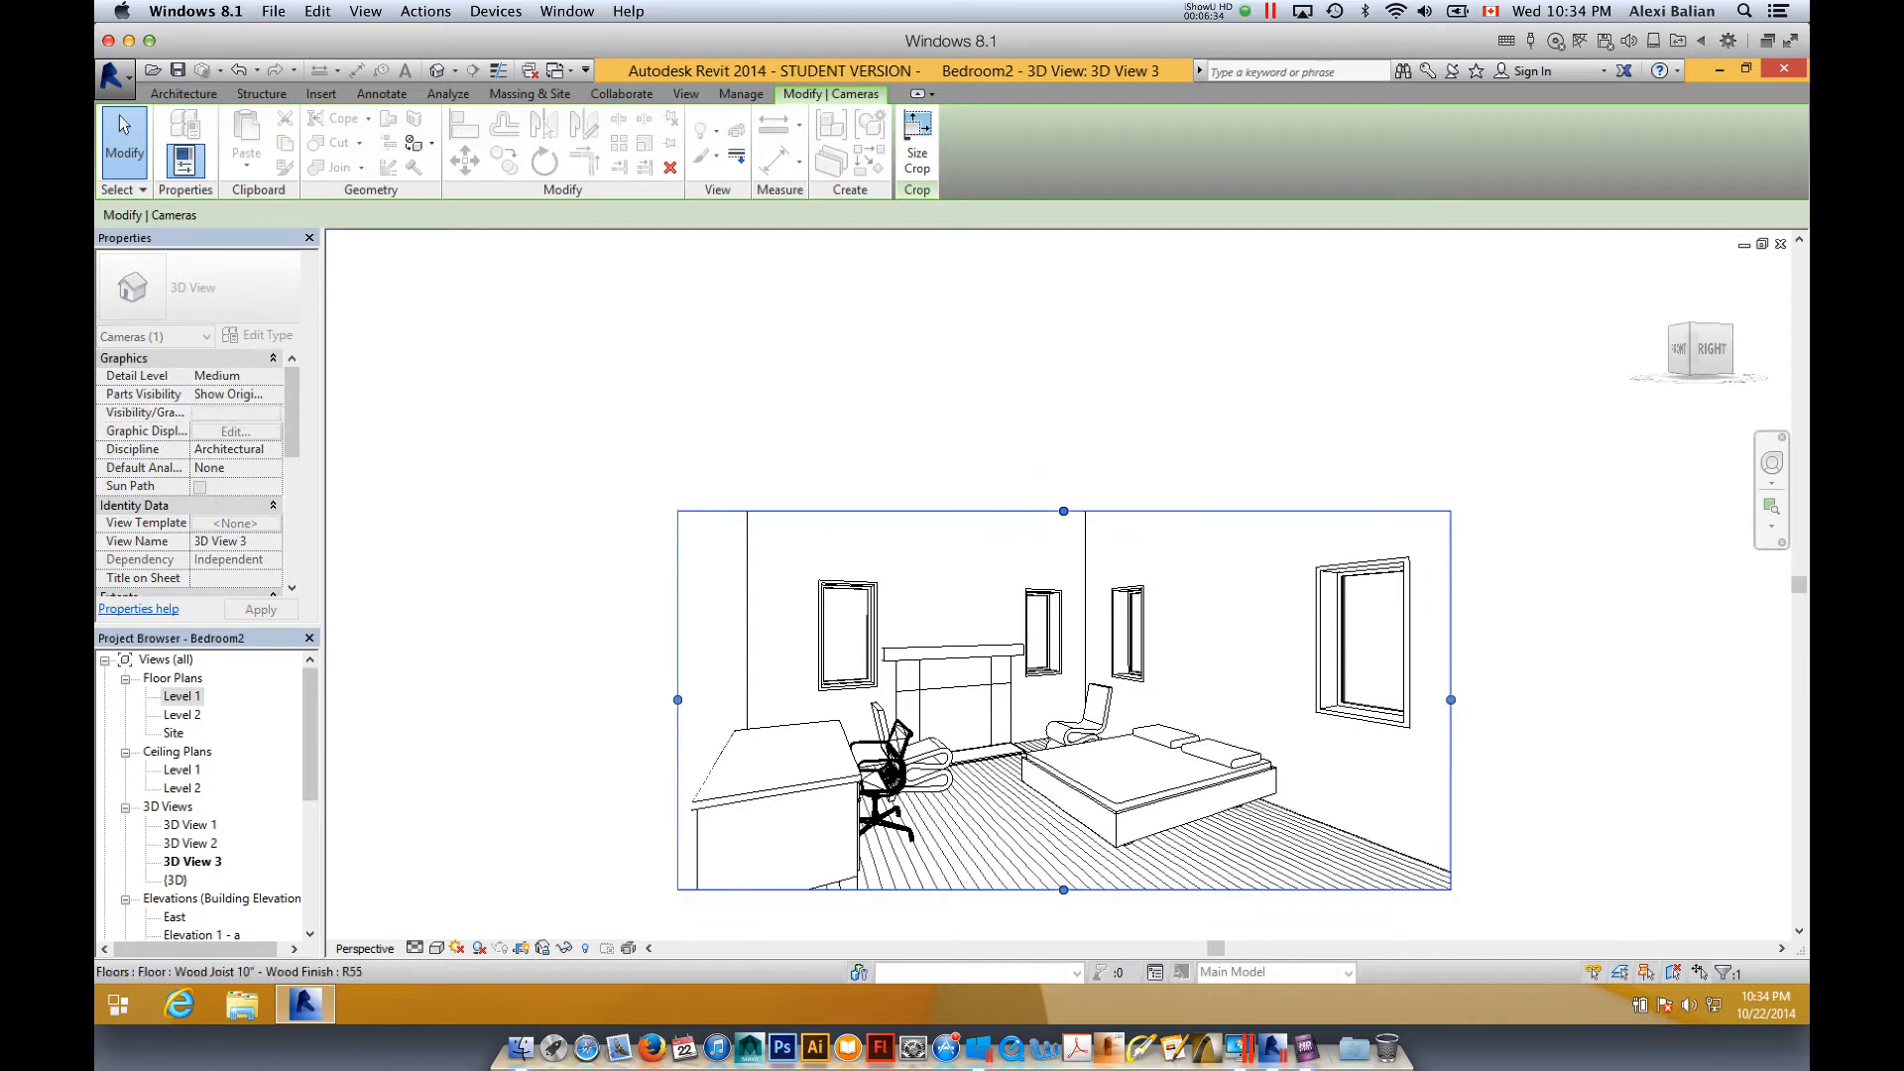
{"action": "left_click_drag", "start_coordinate": [1063, 890], "coordinate": [1063, 938]}
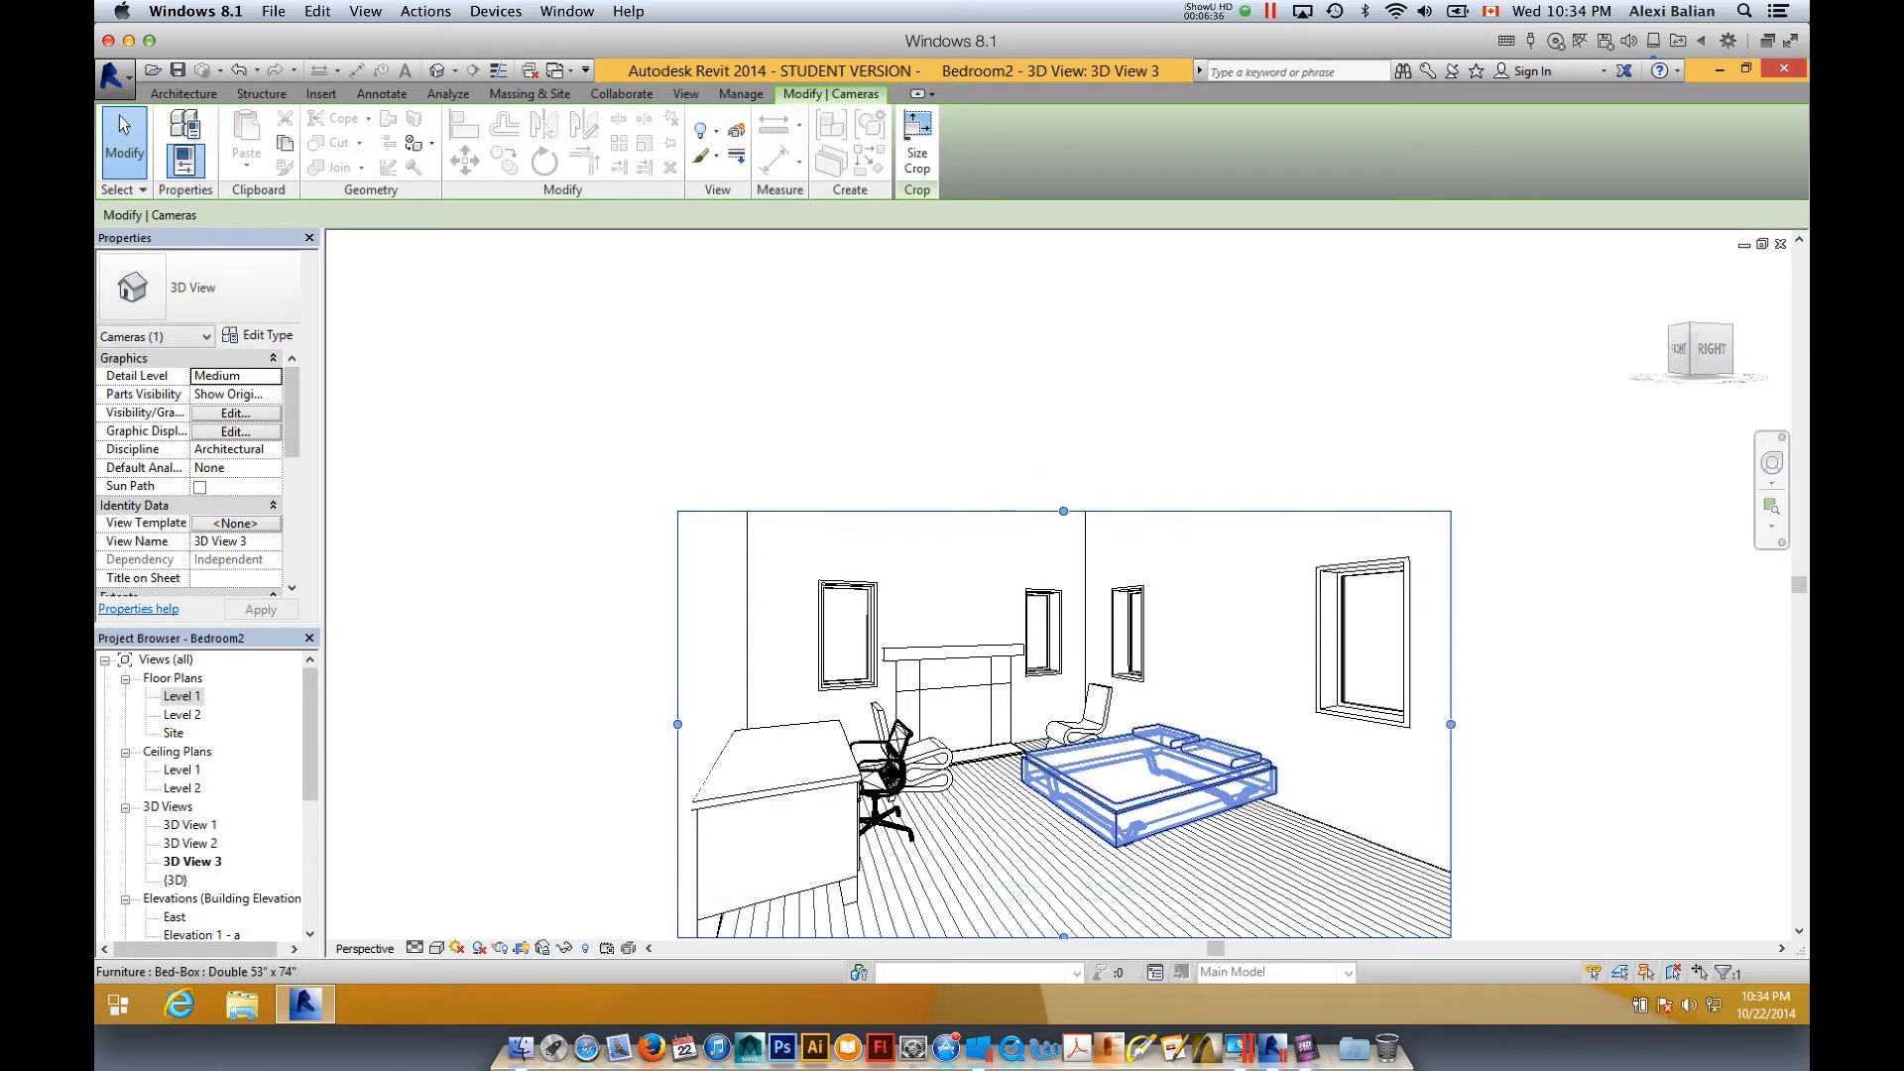
{"action": "middle_click_drag", "start_coordinate": [1121, 818], "coordinate": [1065, 675]}
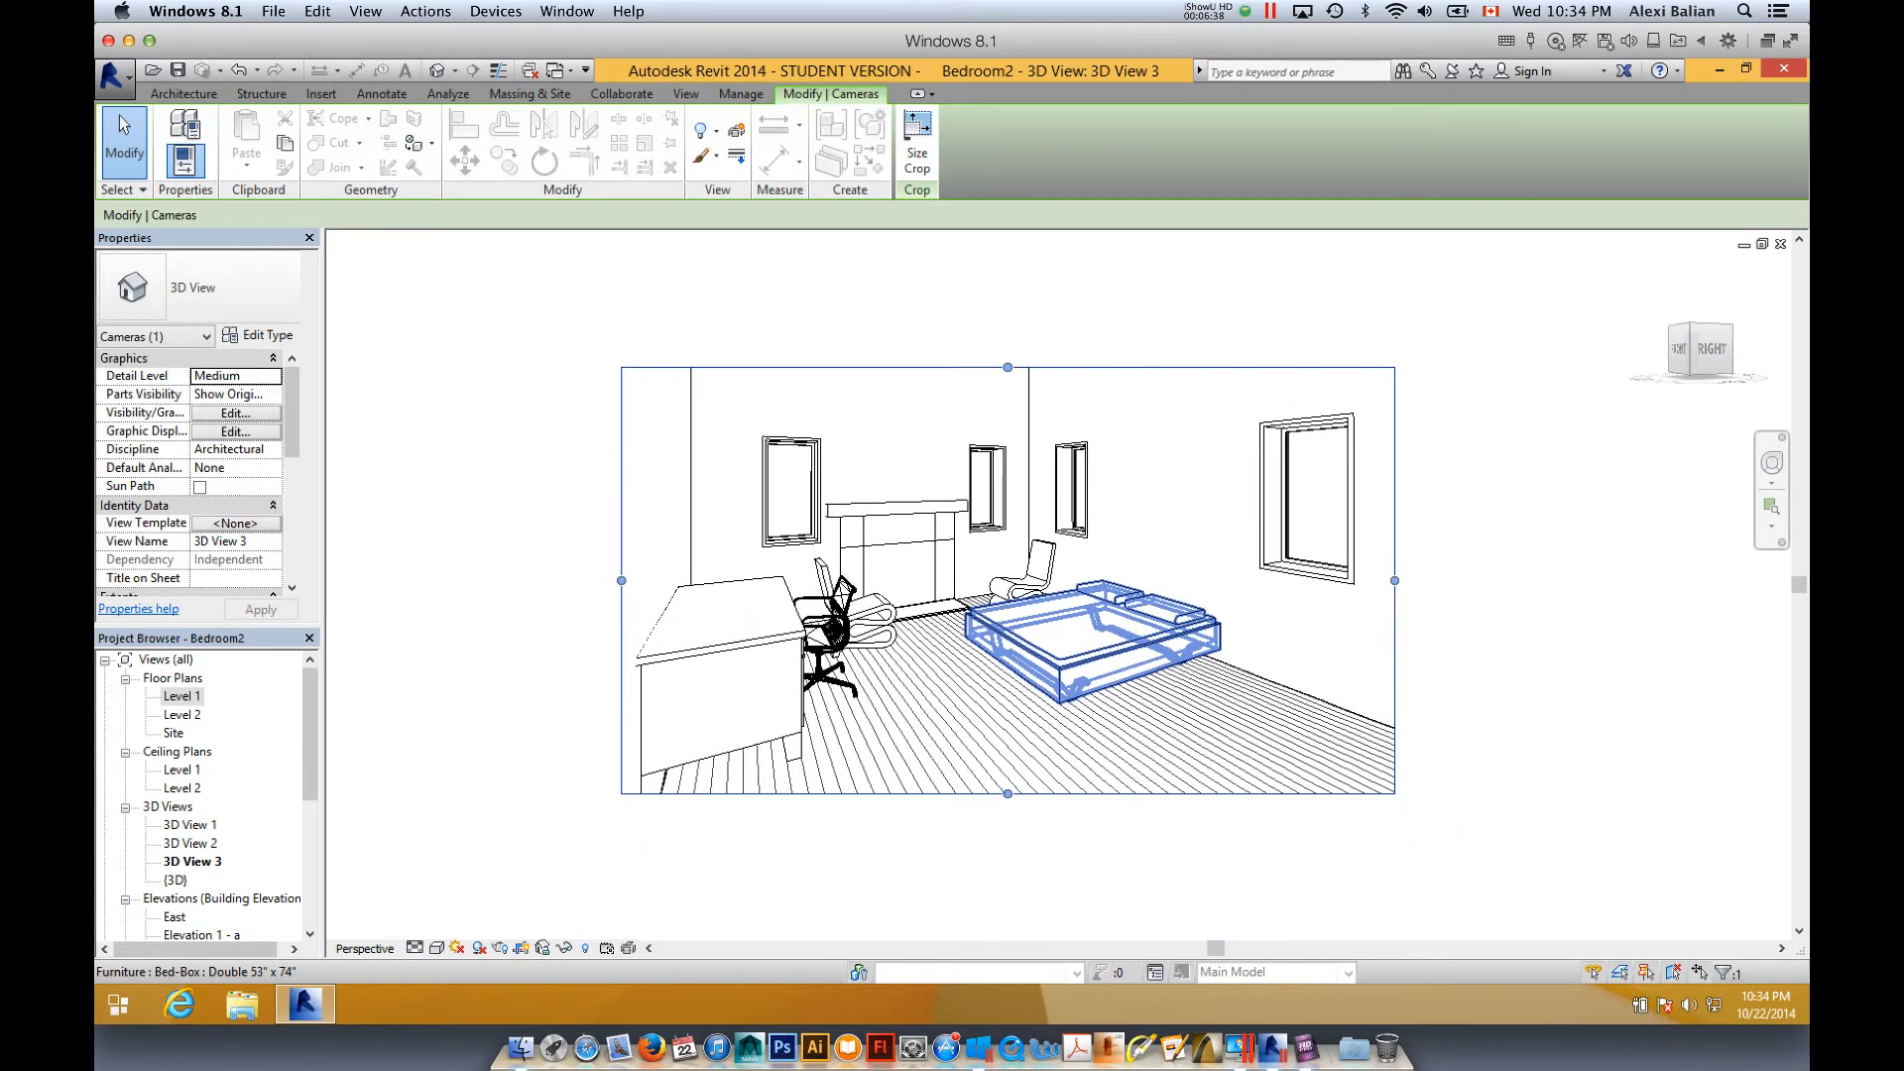
- Set the visual style of 3D View 3 to Shaded
{"action": "left_click", "coordinate": [436, 948]}
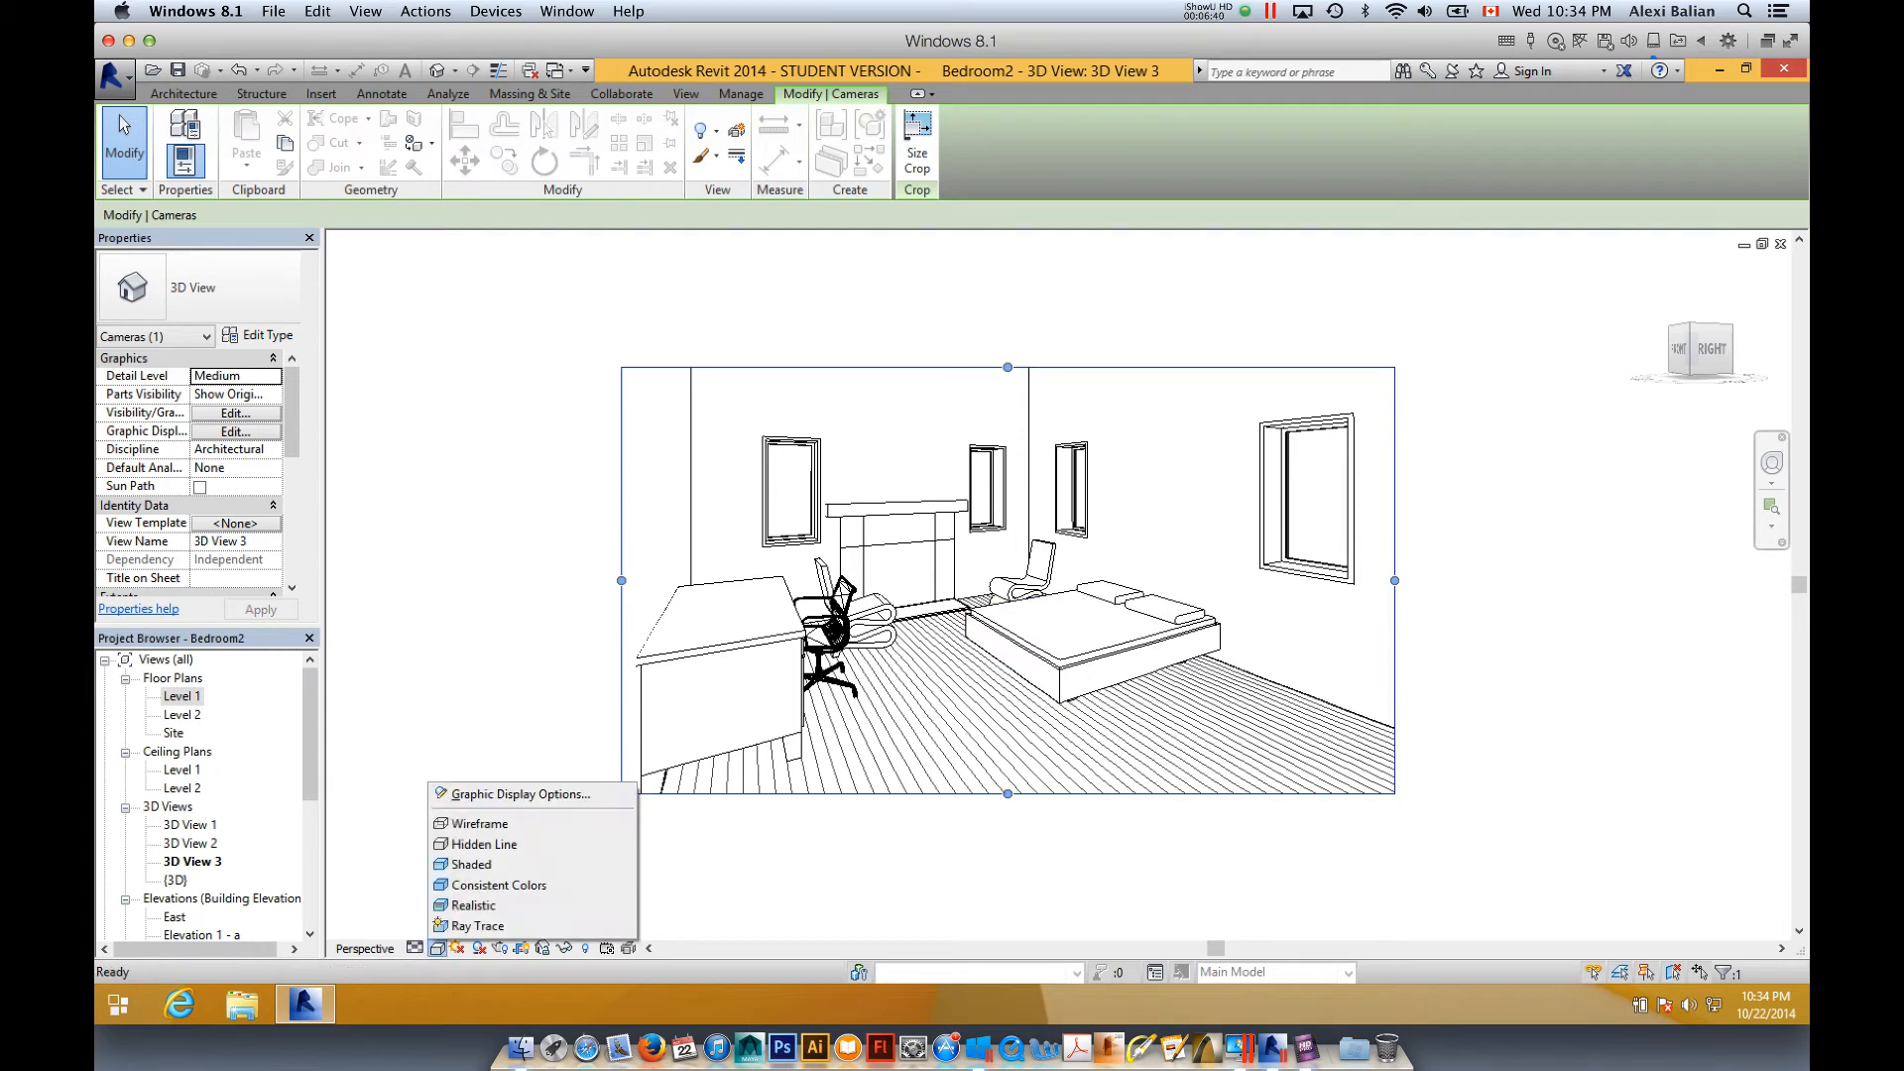
{"action": "left_click", "coordinate": [533, 863]}
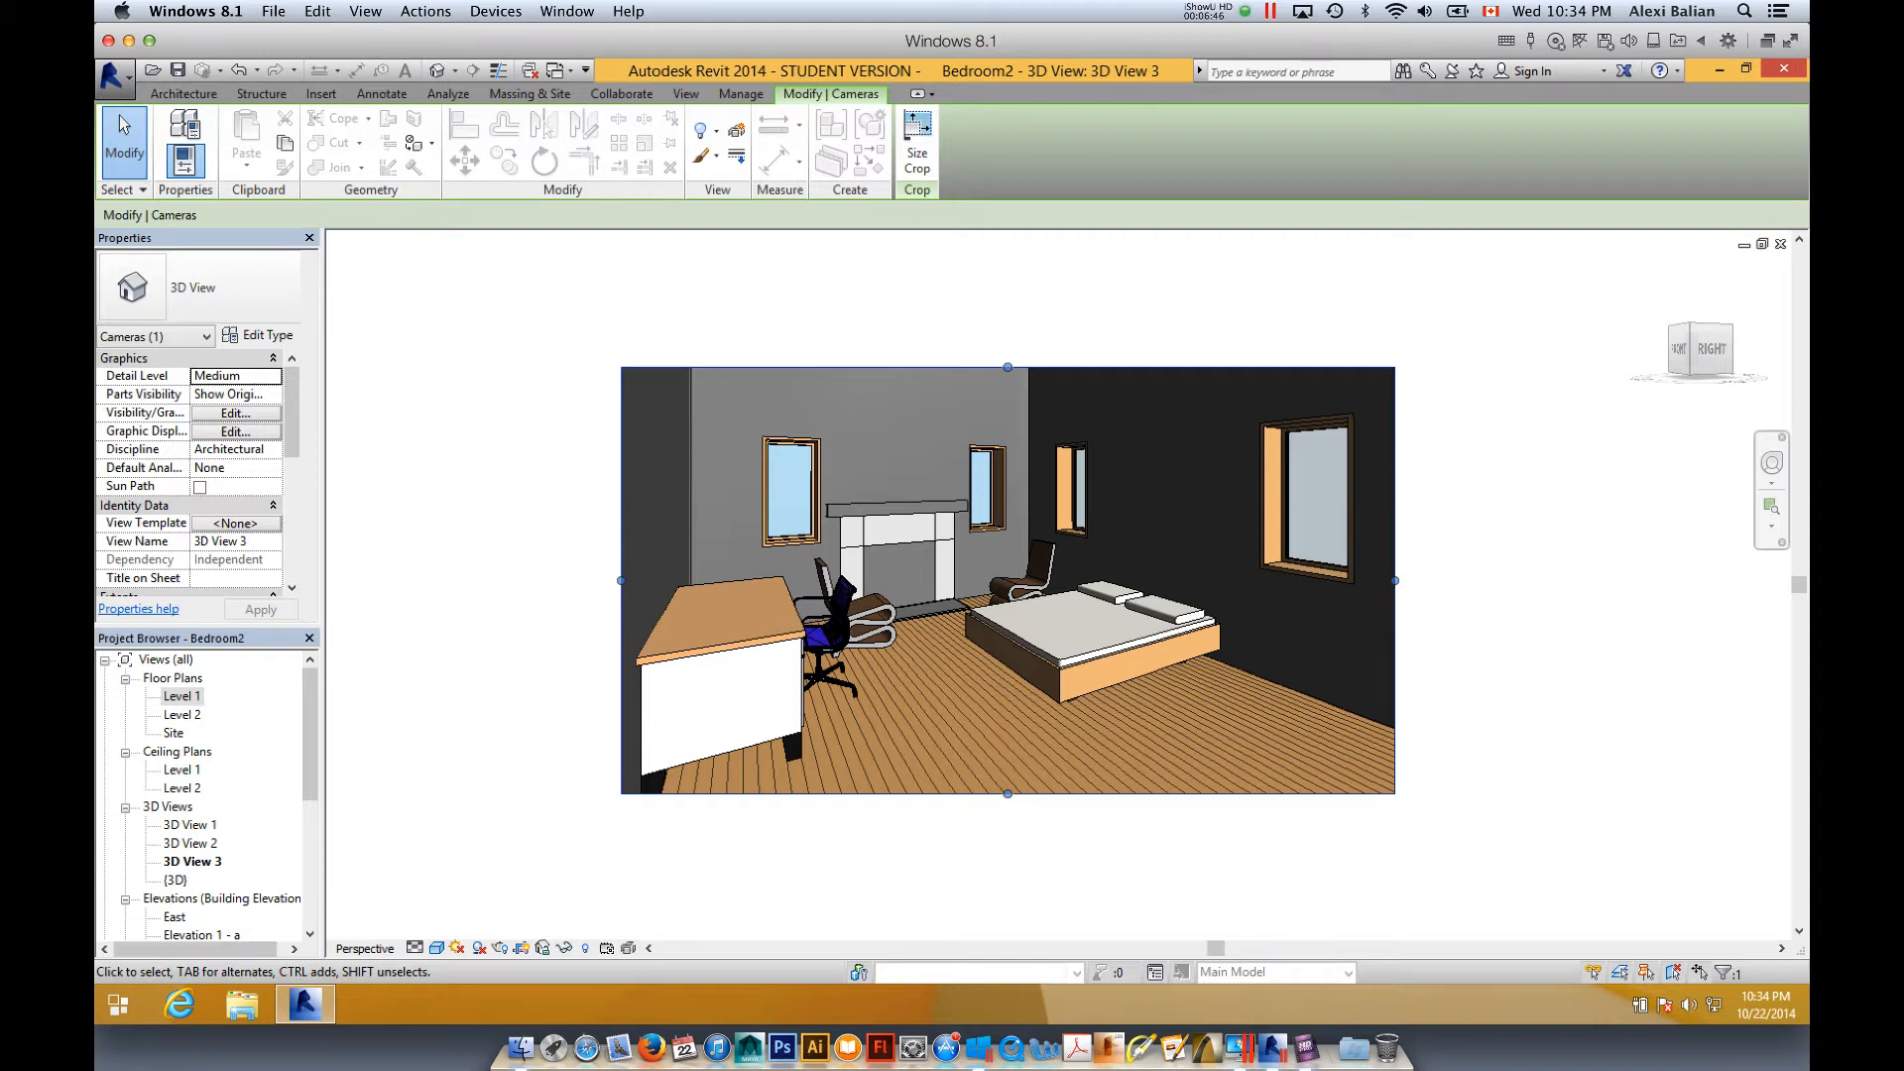
{"action": "scroll", "coordinate": [1210, 508], "scroll_direction": "up", "scroll_amount": 3}
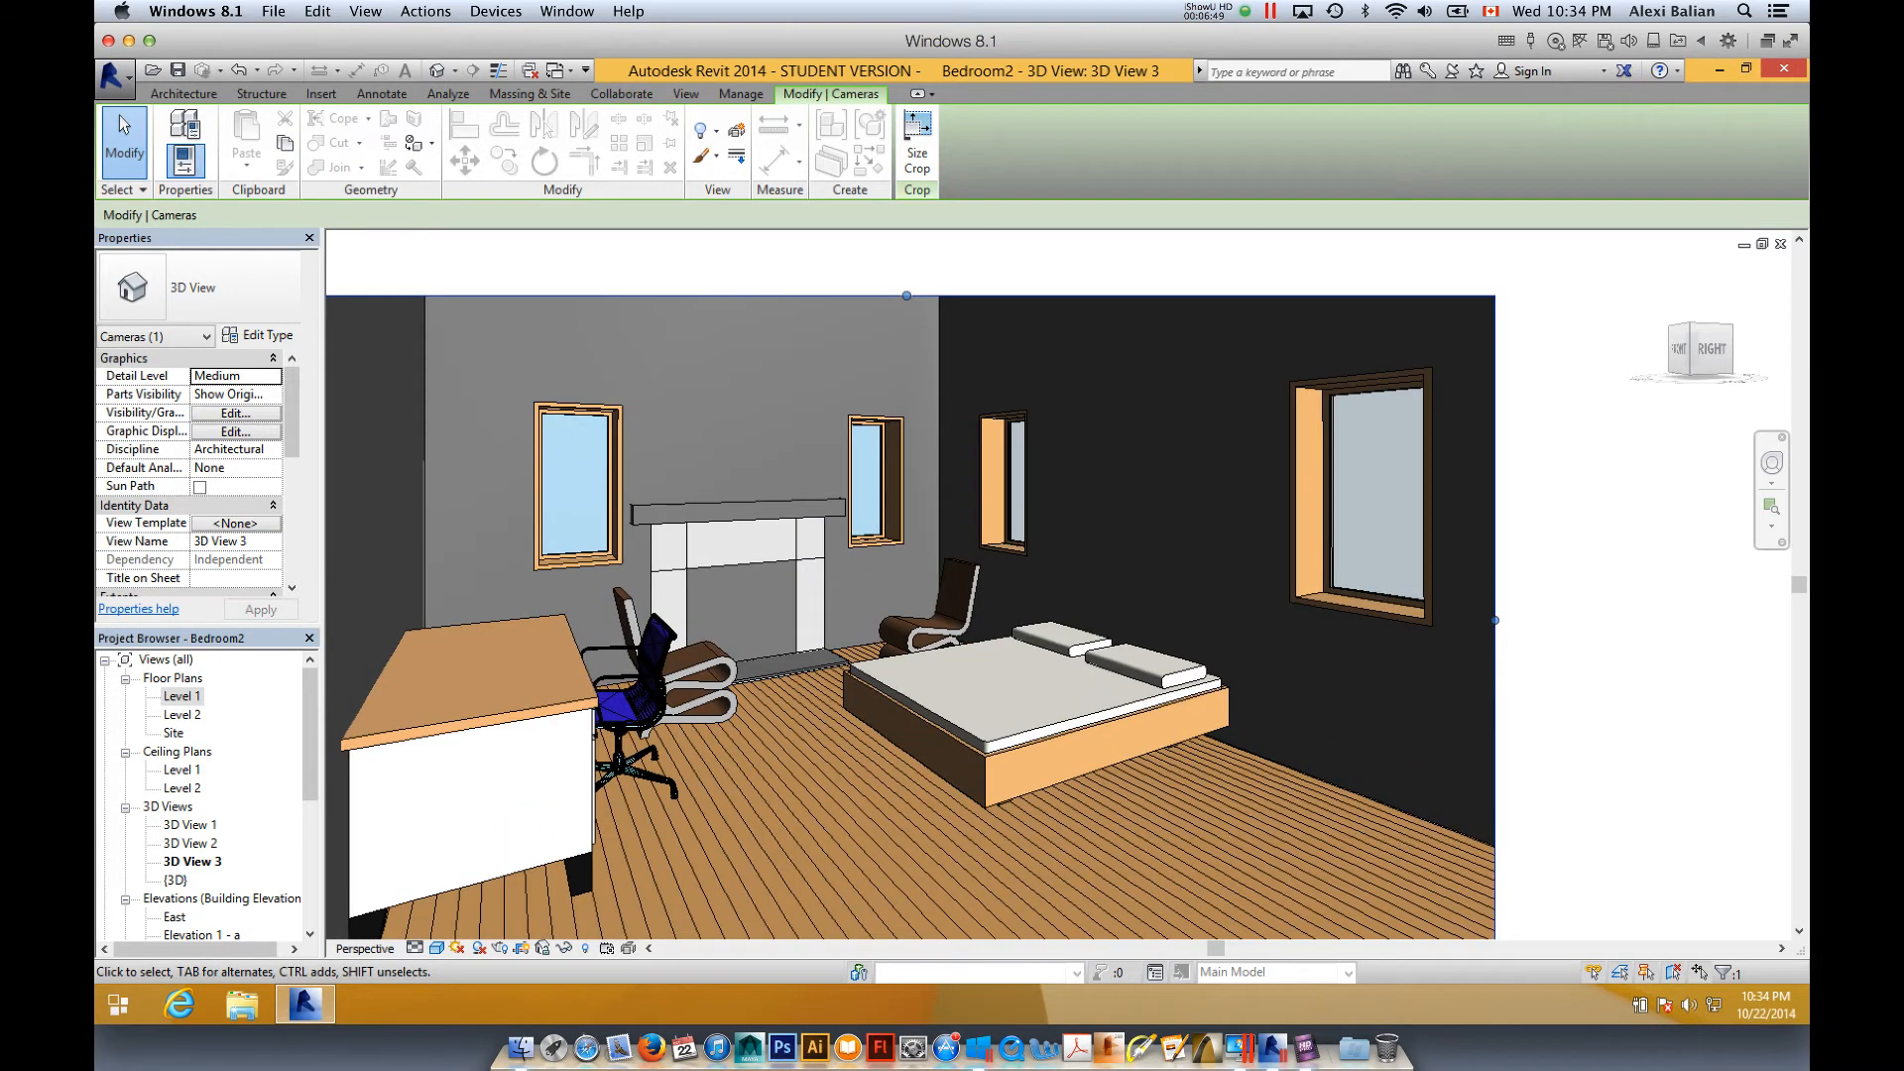
{"action": "scroll", "coordinate": [1185, 508], "scroll_direction": "down", "scroll_amount": 1}
{"action": "middle_click_drag", "start_coordinate": [496, 605], "coordinate": [1785, 606]}
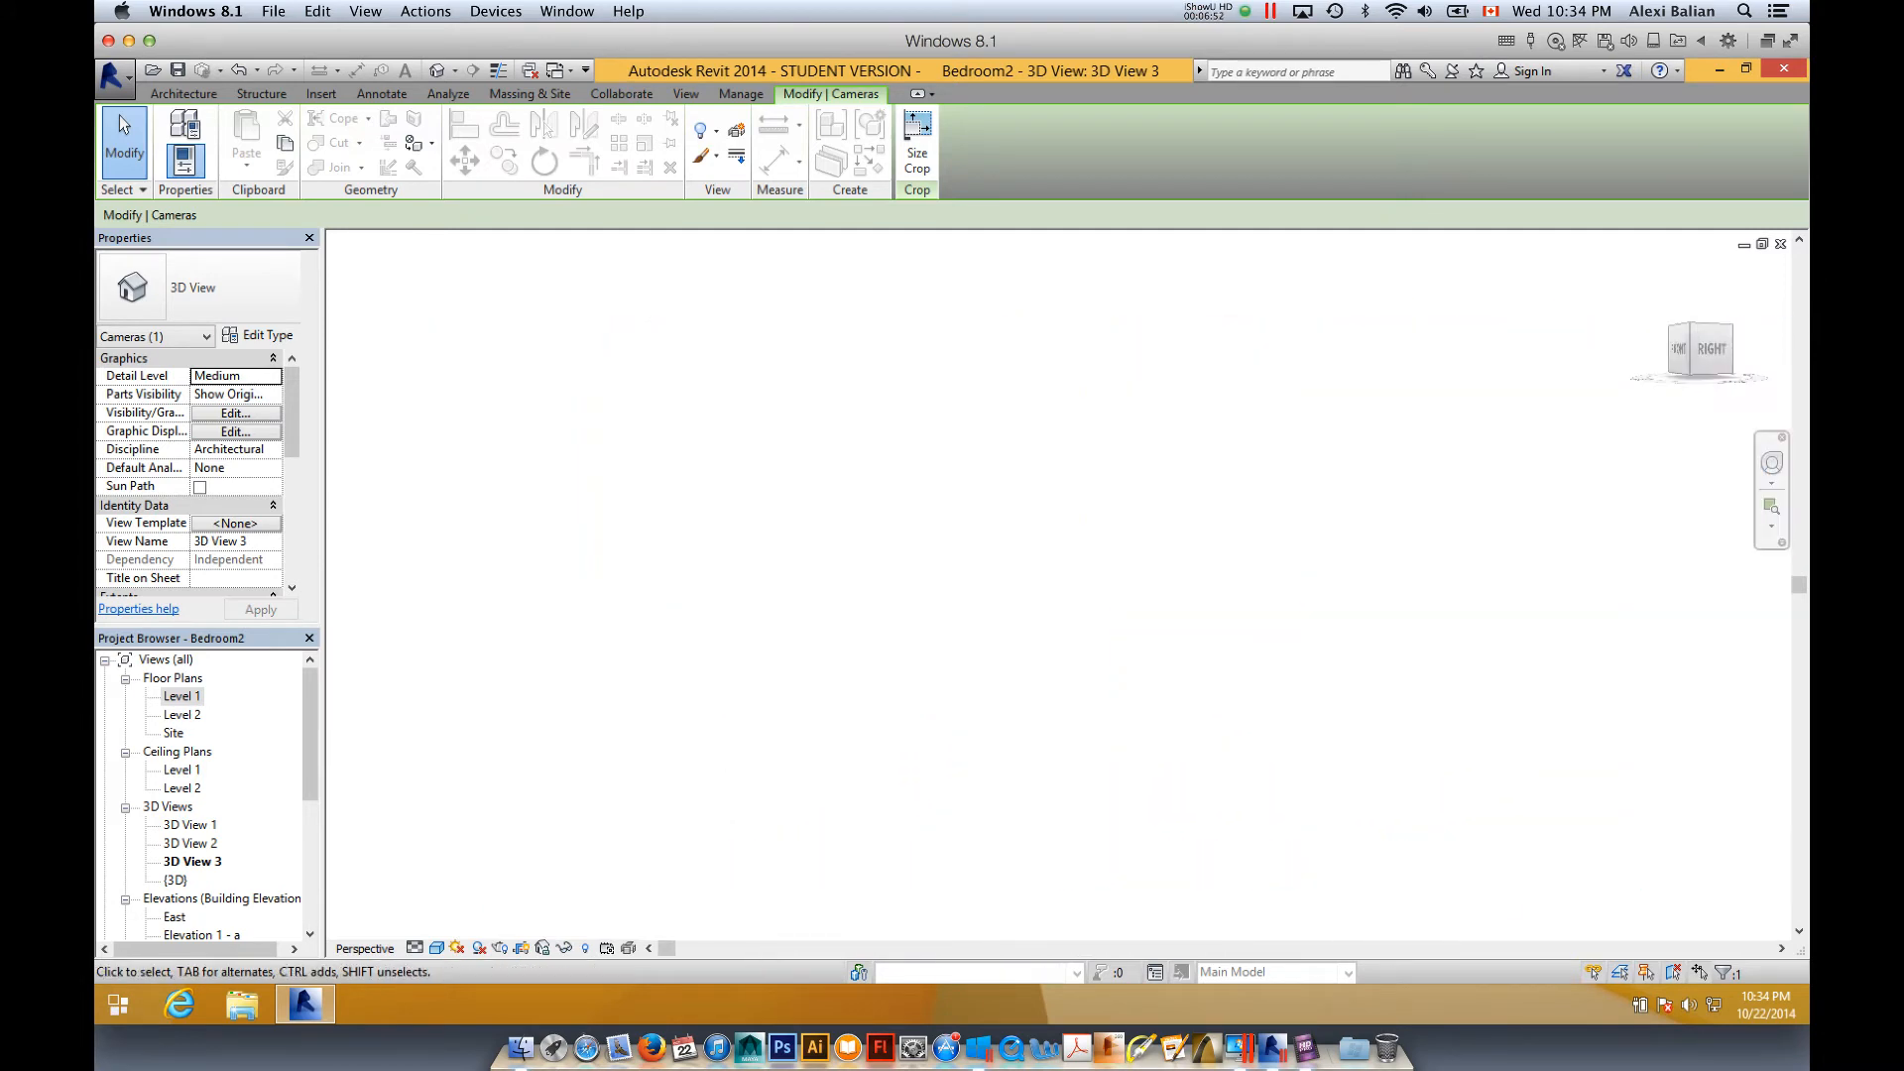
{"action": "scroll", "coordinate": [1051, 605], "scroll_direction": "down", "scroll_amount": 4}
{"action": "scroll", "coordinate": [1389, 595], "scroll_direction": "down", "scroll_amount": 3}
{"action": "scroll", "coordinate": [1423, 593], "scroll_direction": "up", "scroll_amount": 1}
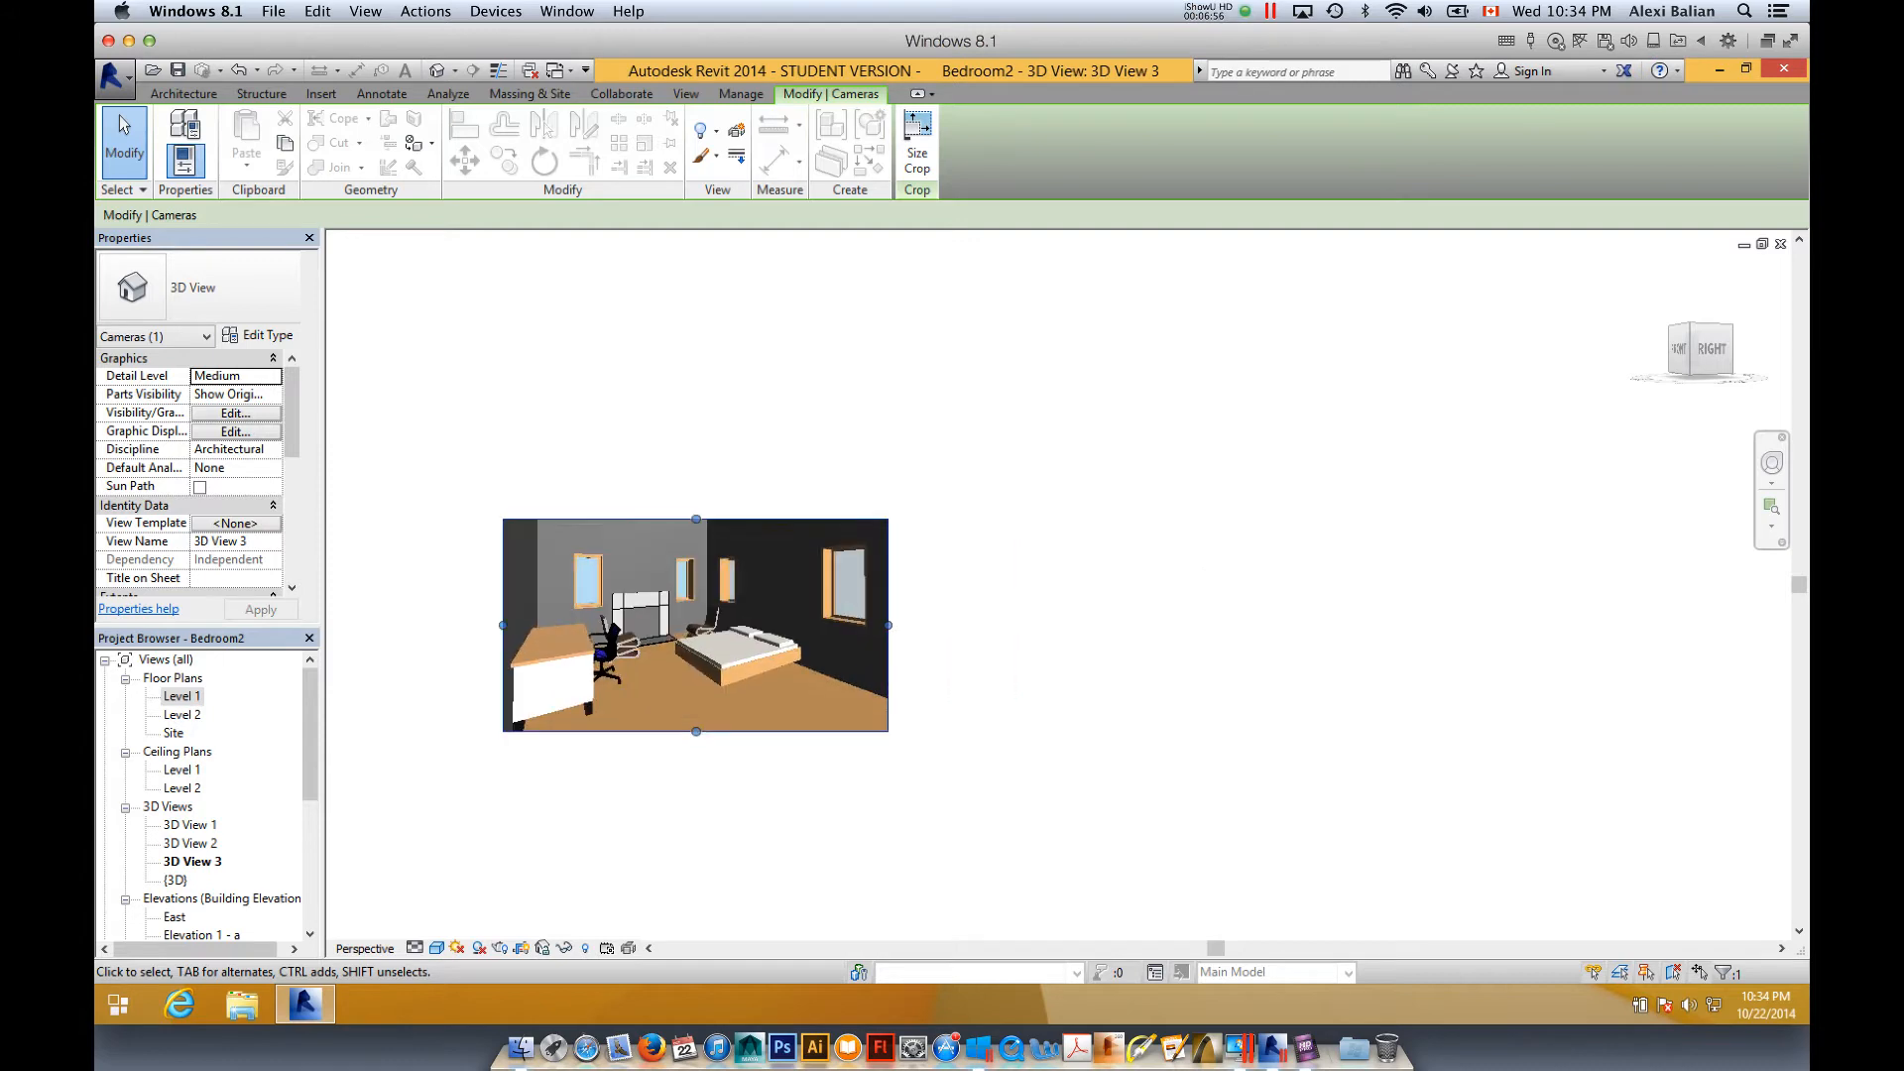
{"action": "middle_click_drag", "start_coordinate": [886, 625], "coordinate": [1388, 607]}
{"action": "scroll", "coordinate": [1171, 617], "scroll_direction": "up", "scroll_amount": 4}
{"action": "scroll", "coordinate": [1169, 617], "scroll_direction": "up", "scroll_amount": 3}
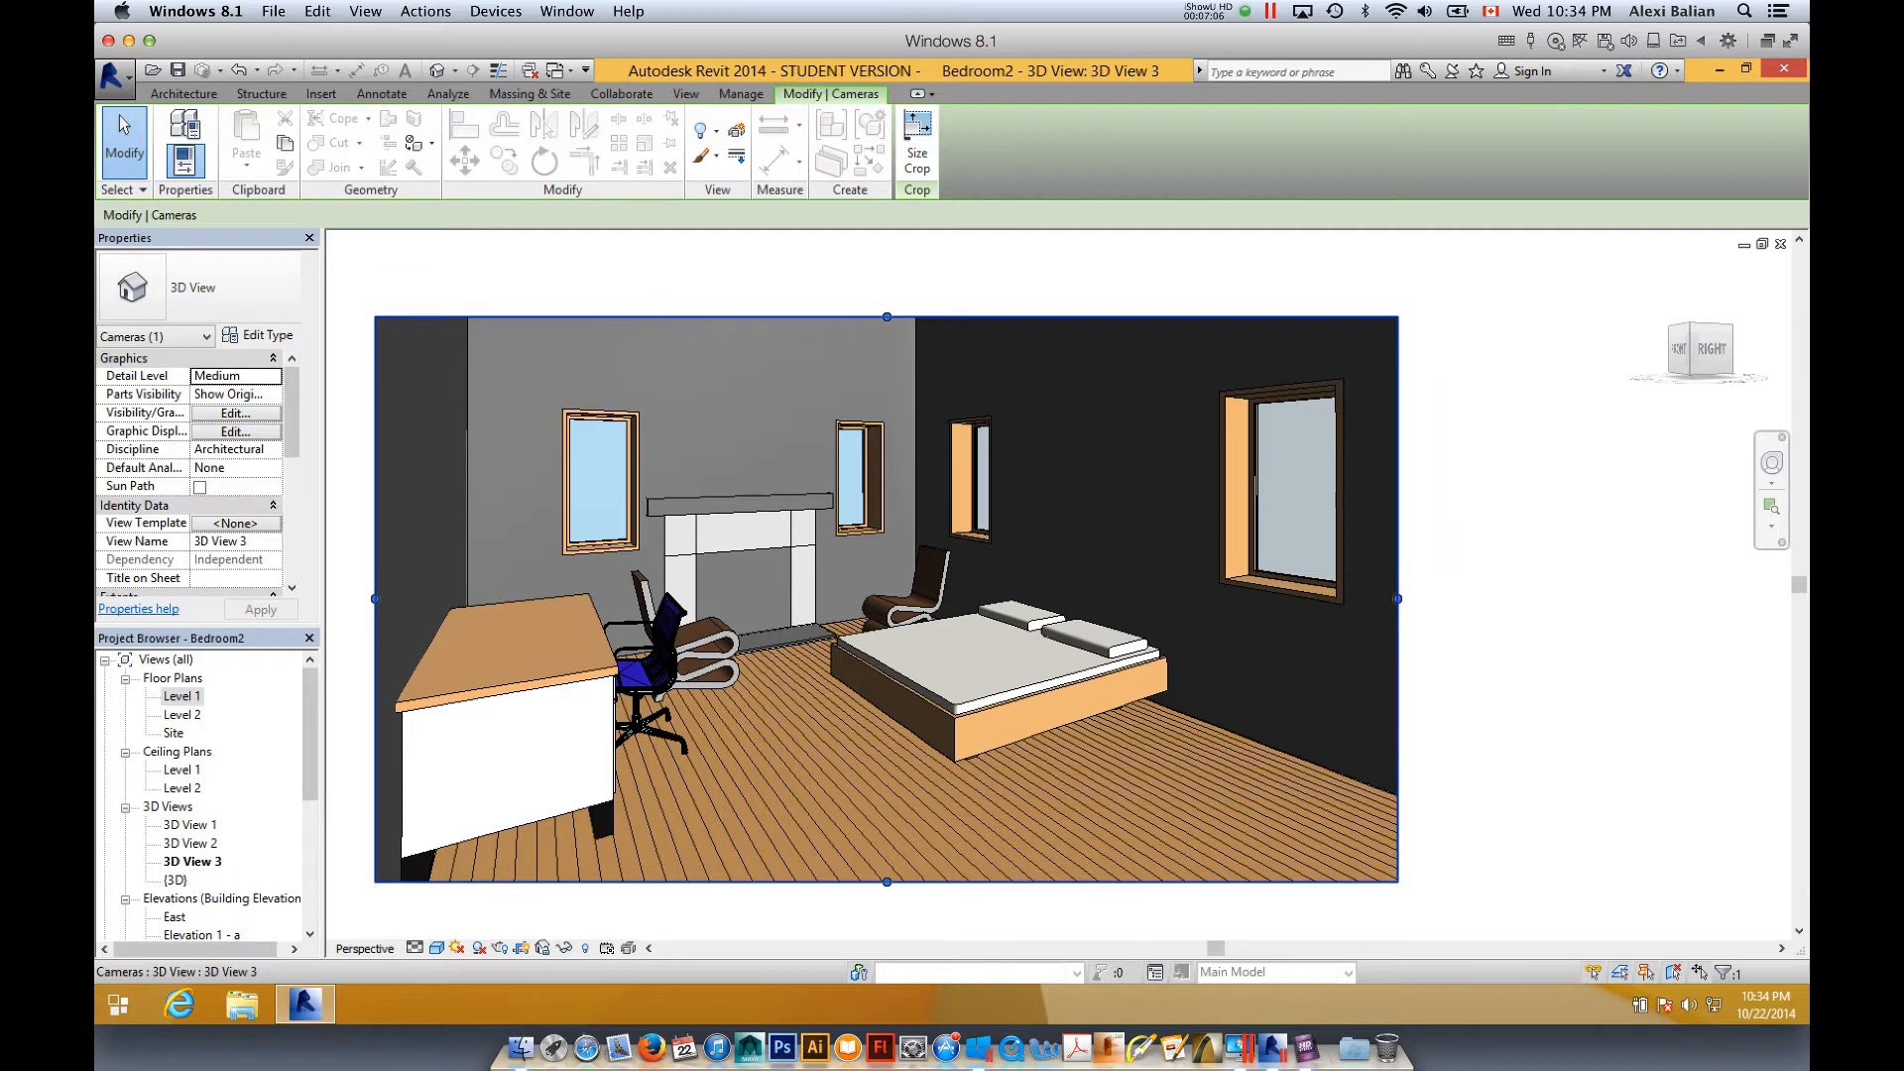
- In the Level 1 ceiling plan, create an automatic 2' x 4' ACT System ceiling bounded by the bedroom walls
{"action": "left_click", "coordinate": [181, 771]}
{"action": "double_click", "coordinate": [182, 771]}
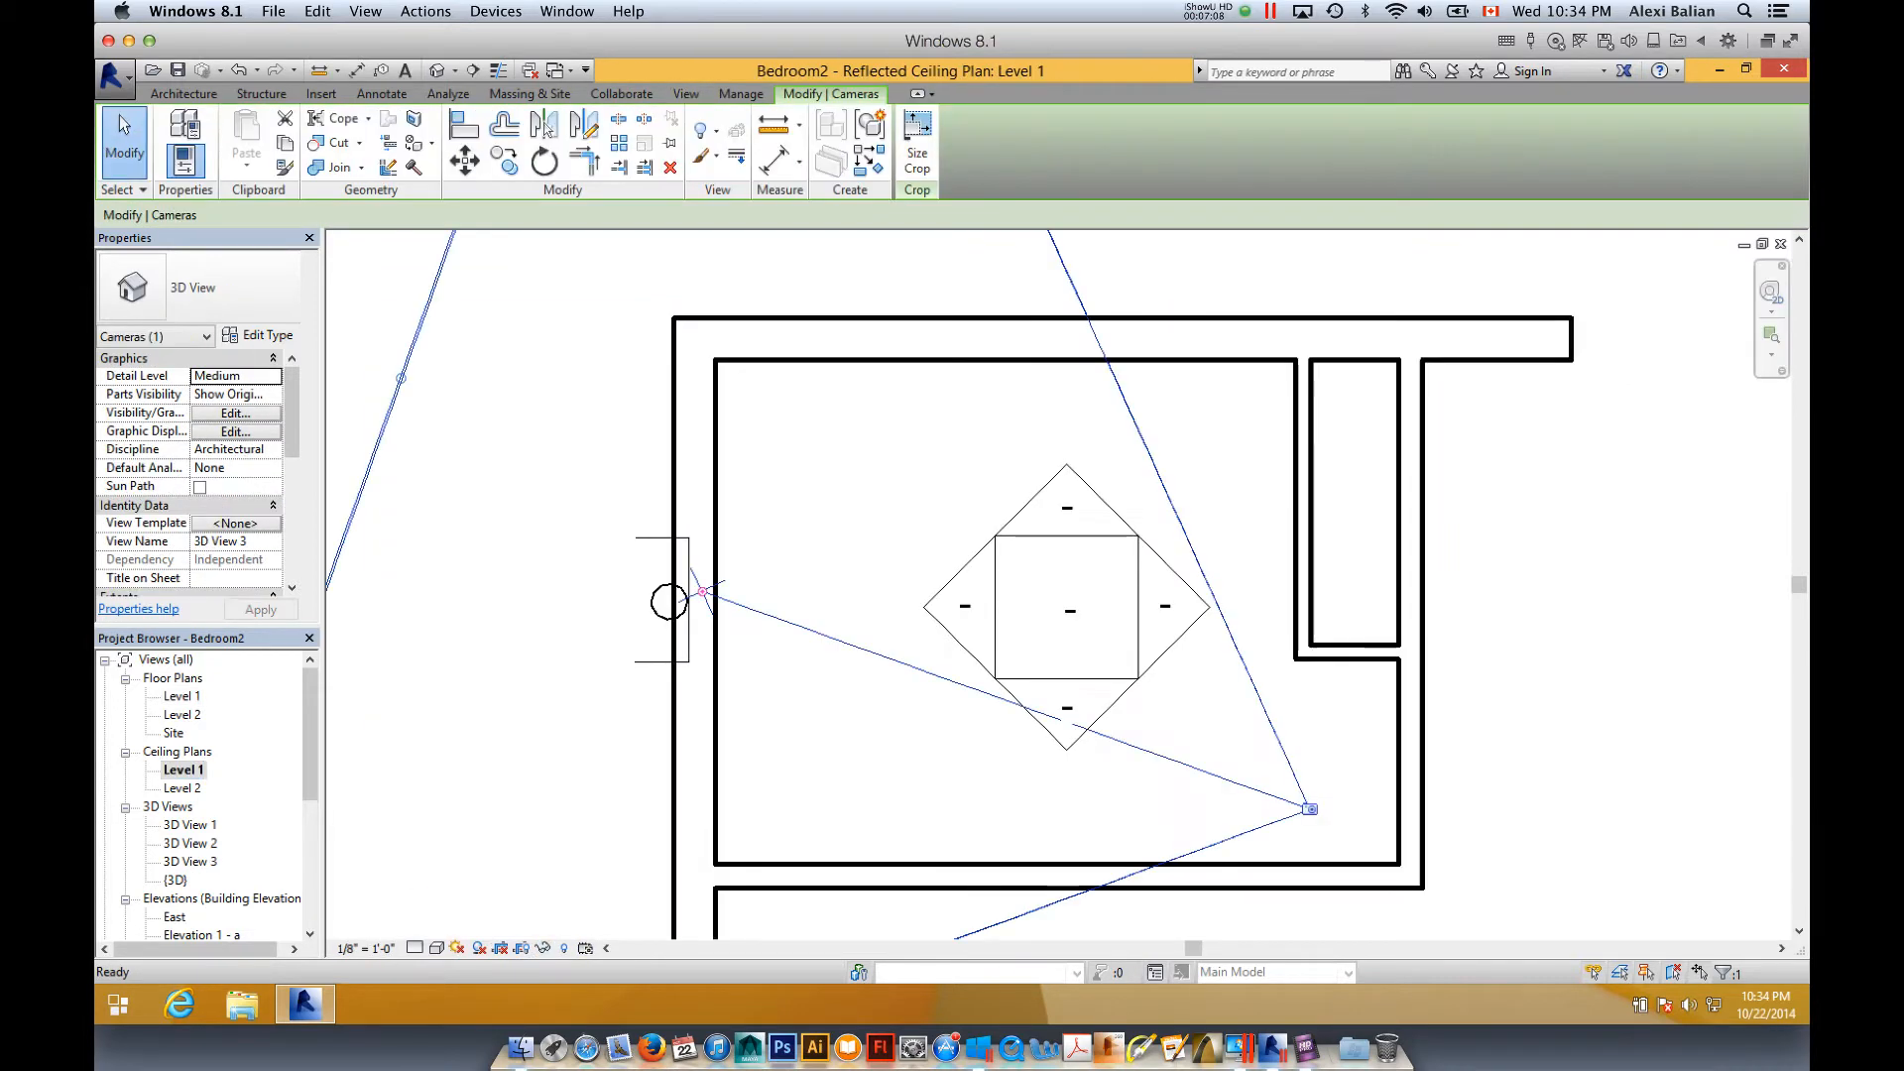
{"action": "key", "text": "Escape"}
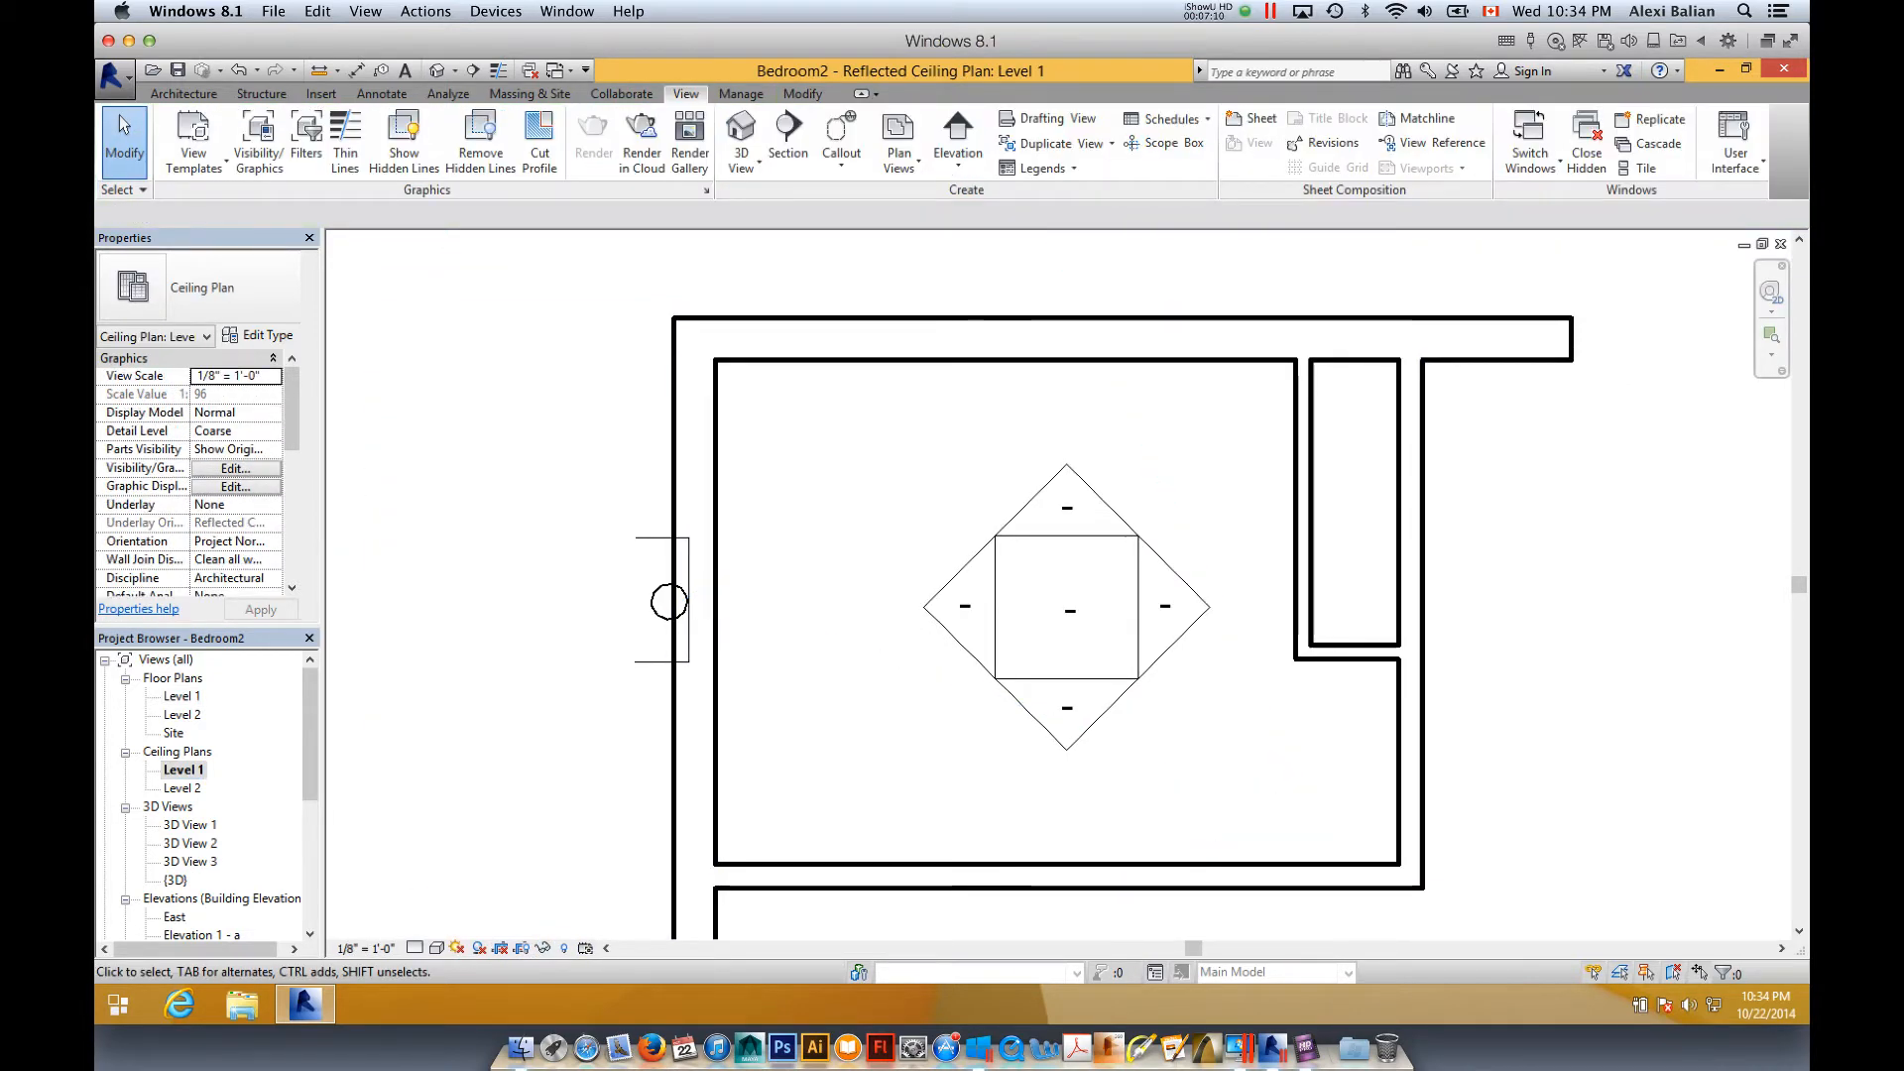
{"action": "left_click", "coordinate": [184, 93]}
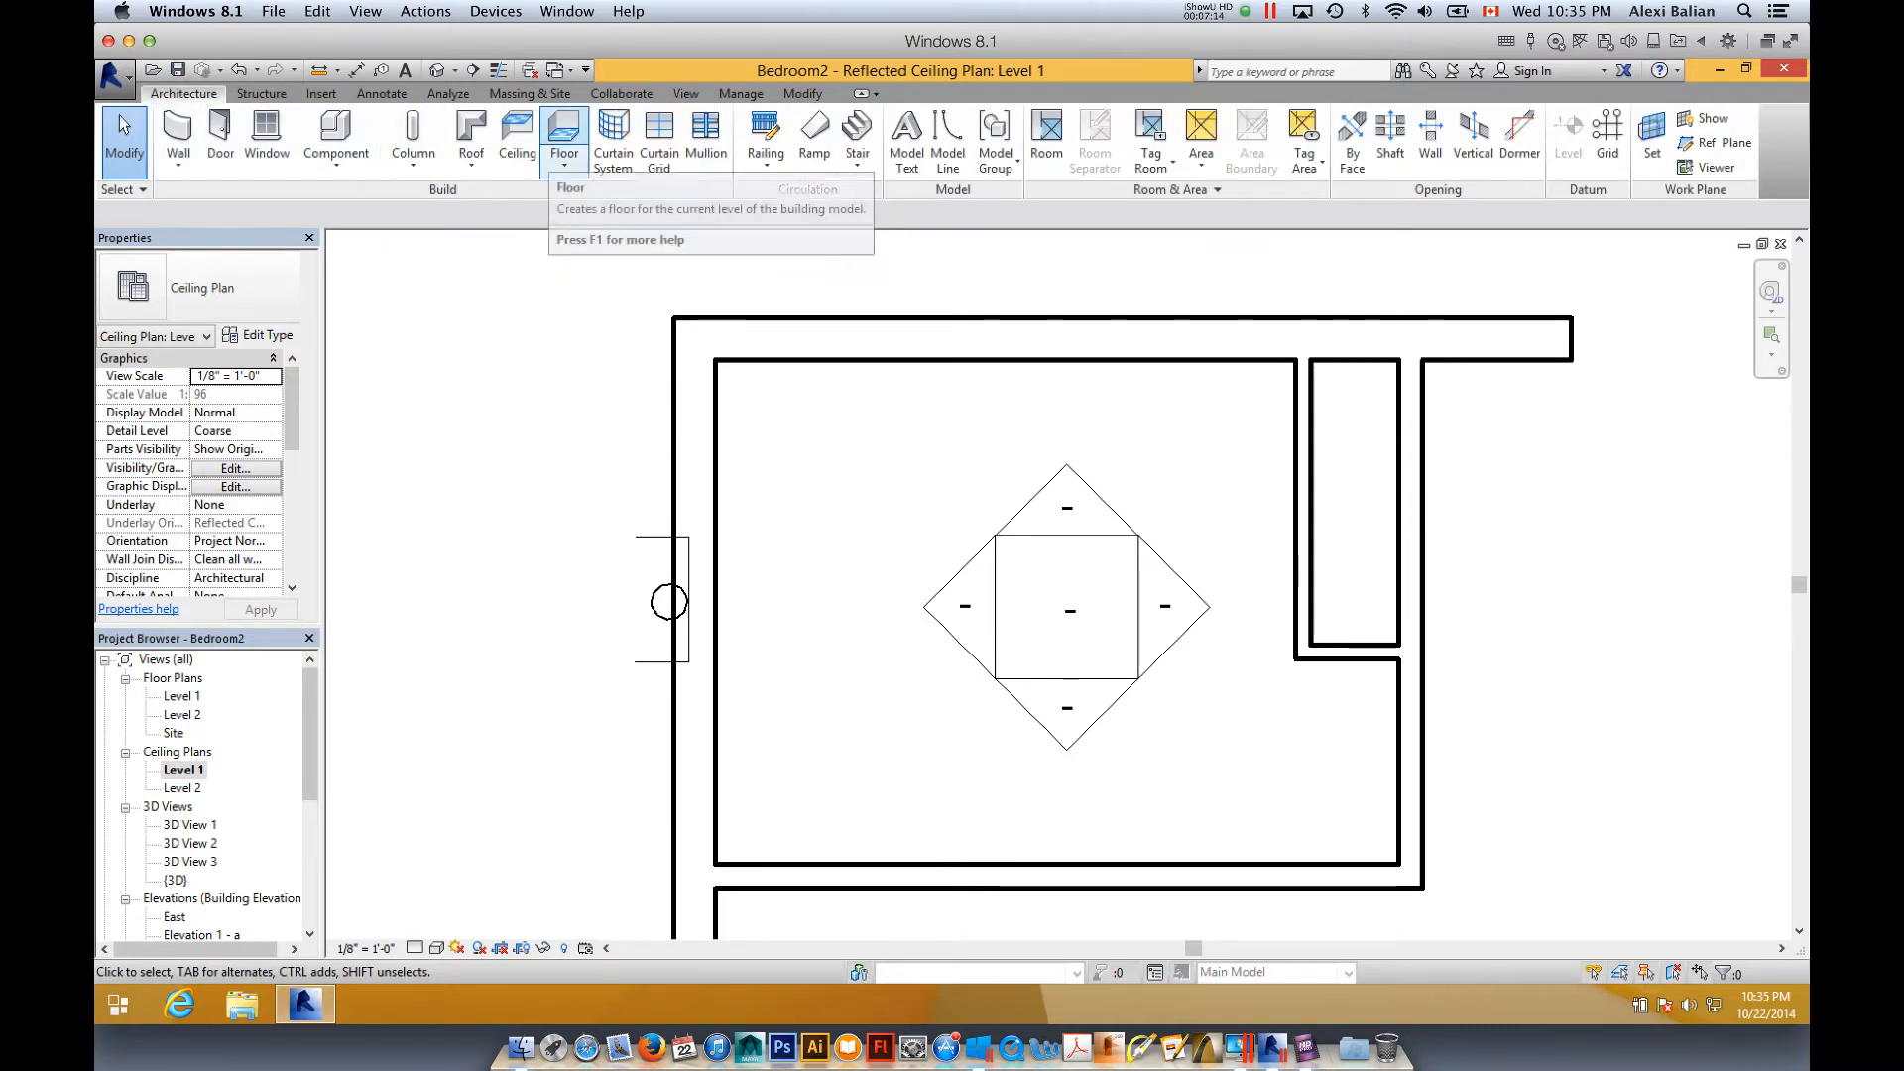
{"action": "left_click", "coordinate": [517, 139]}
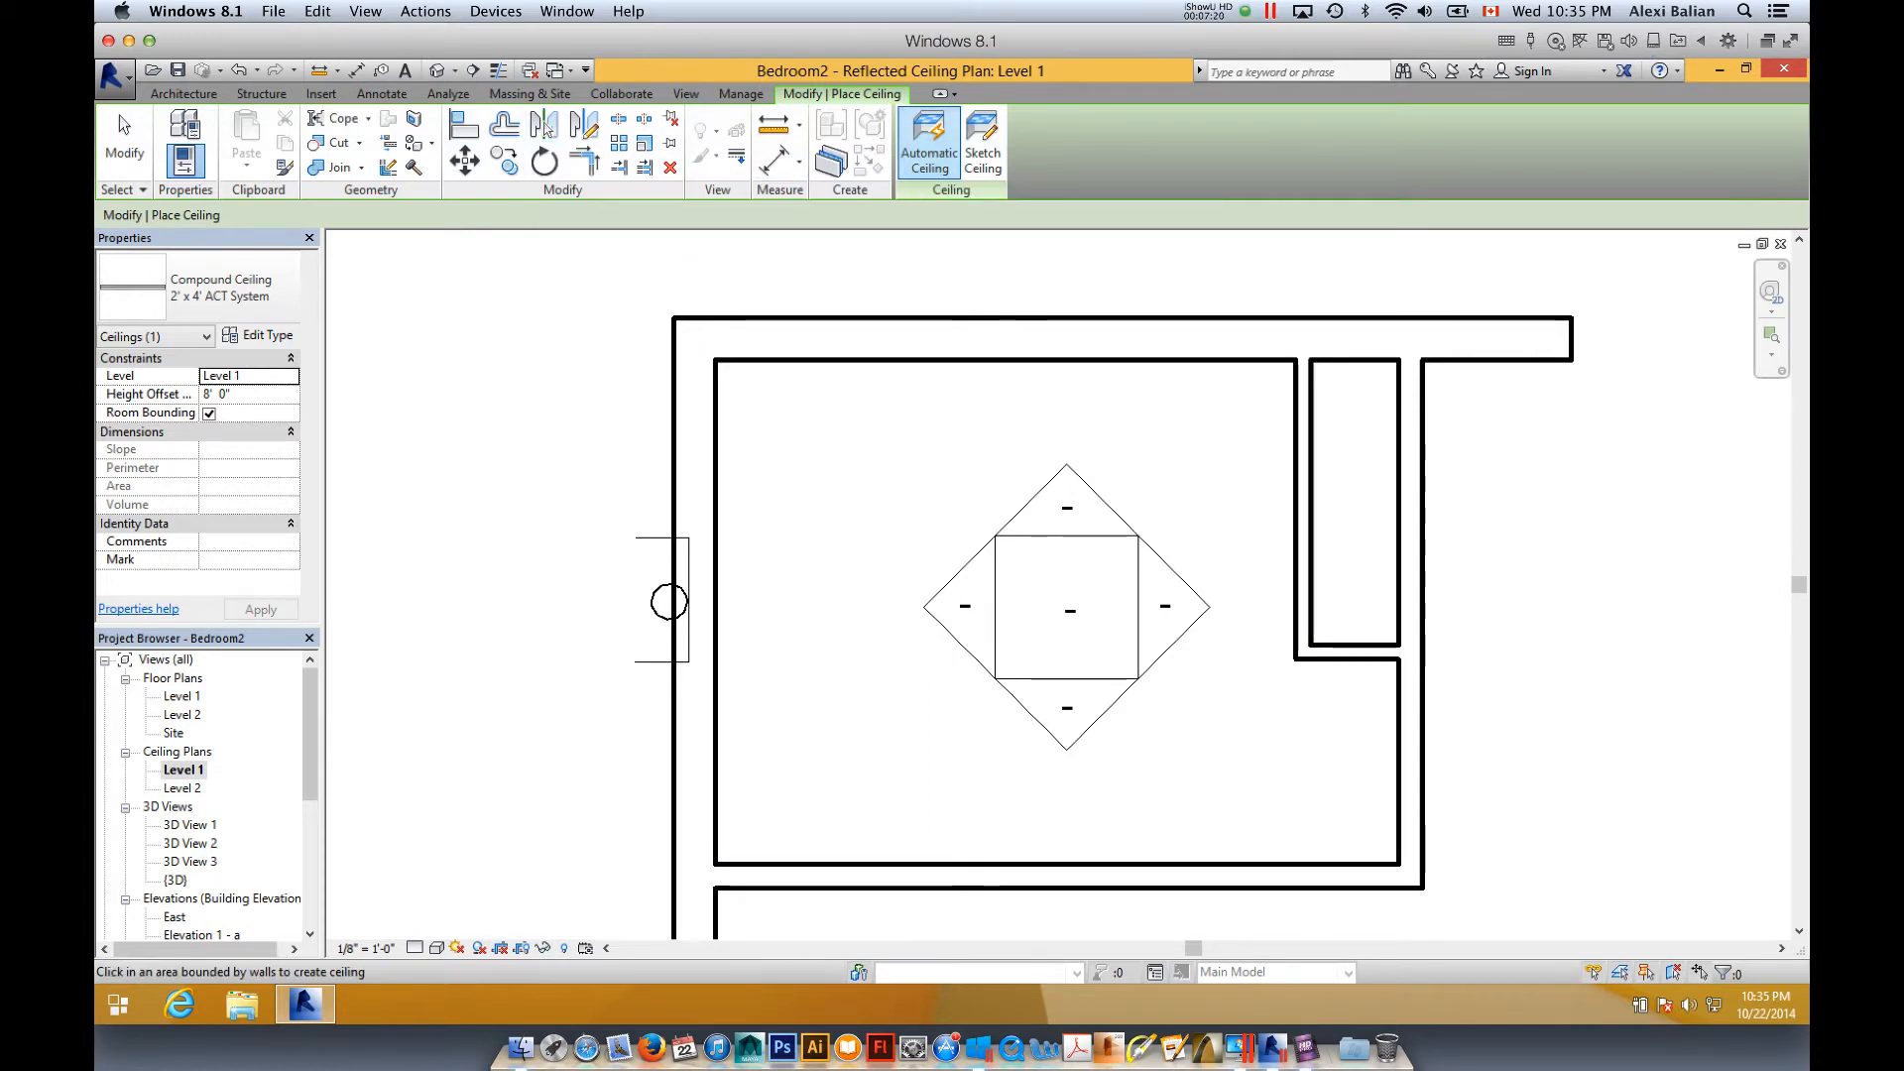
{"action": "left_click", "coordinate": [935, 147]}
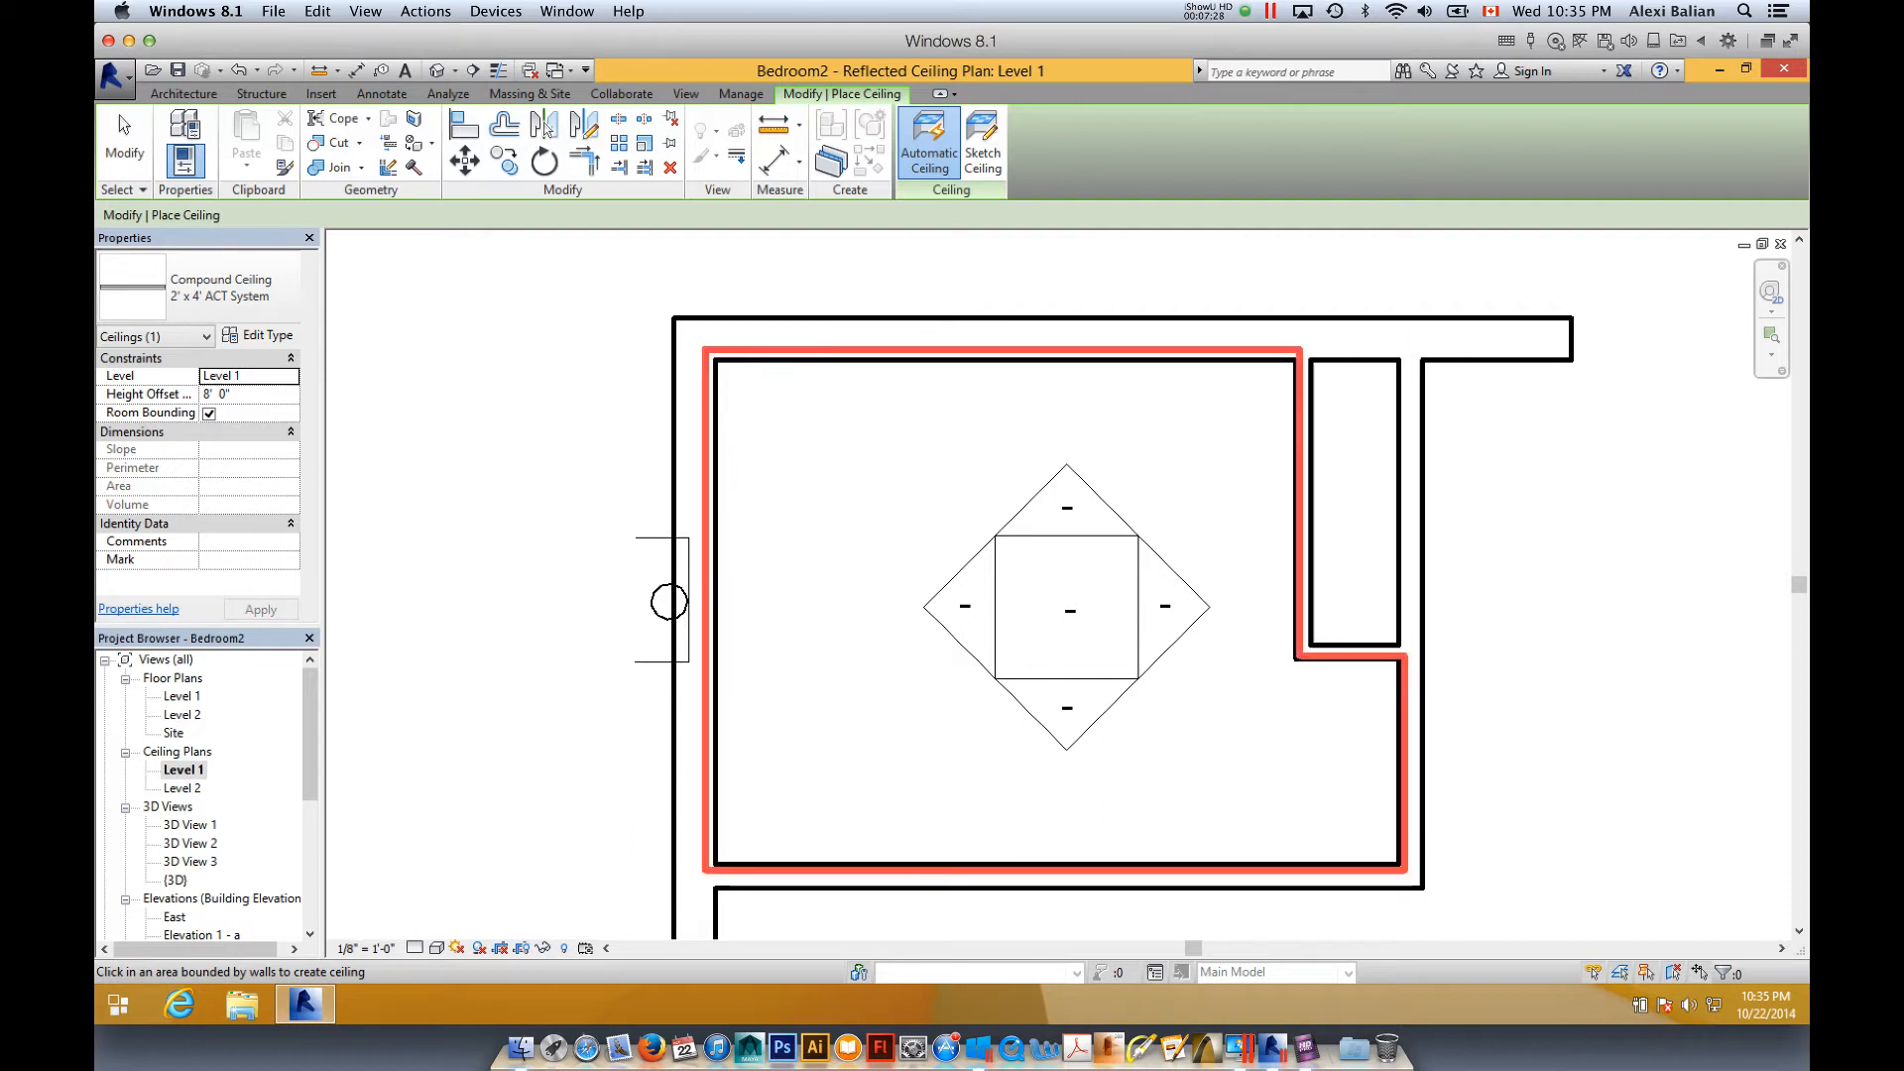
{"action": "left_click", "coordinate": [972, 645]}
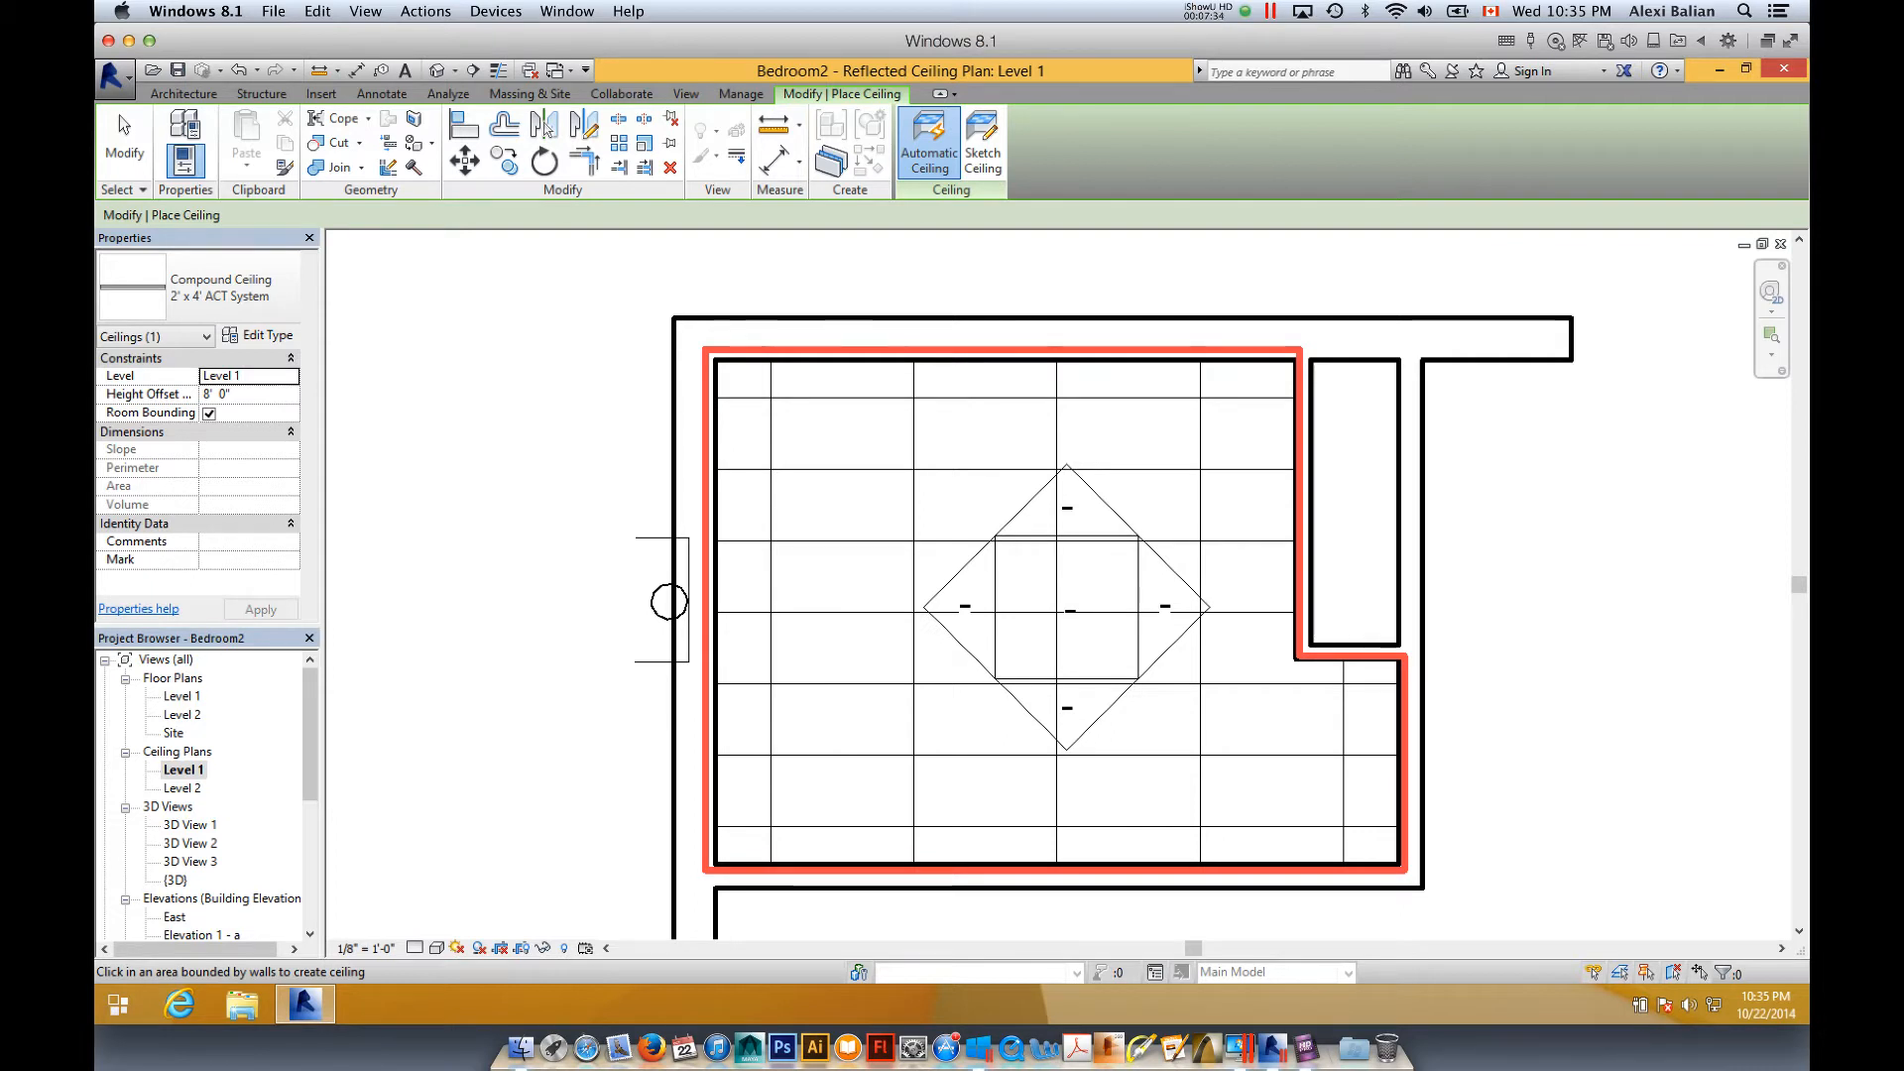
{"action": "key", "text": "Escape"}
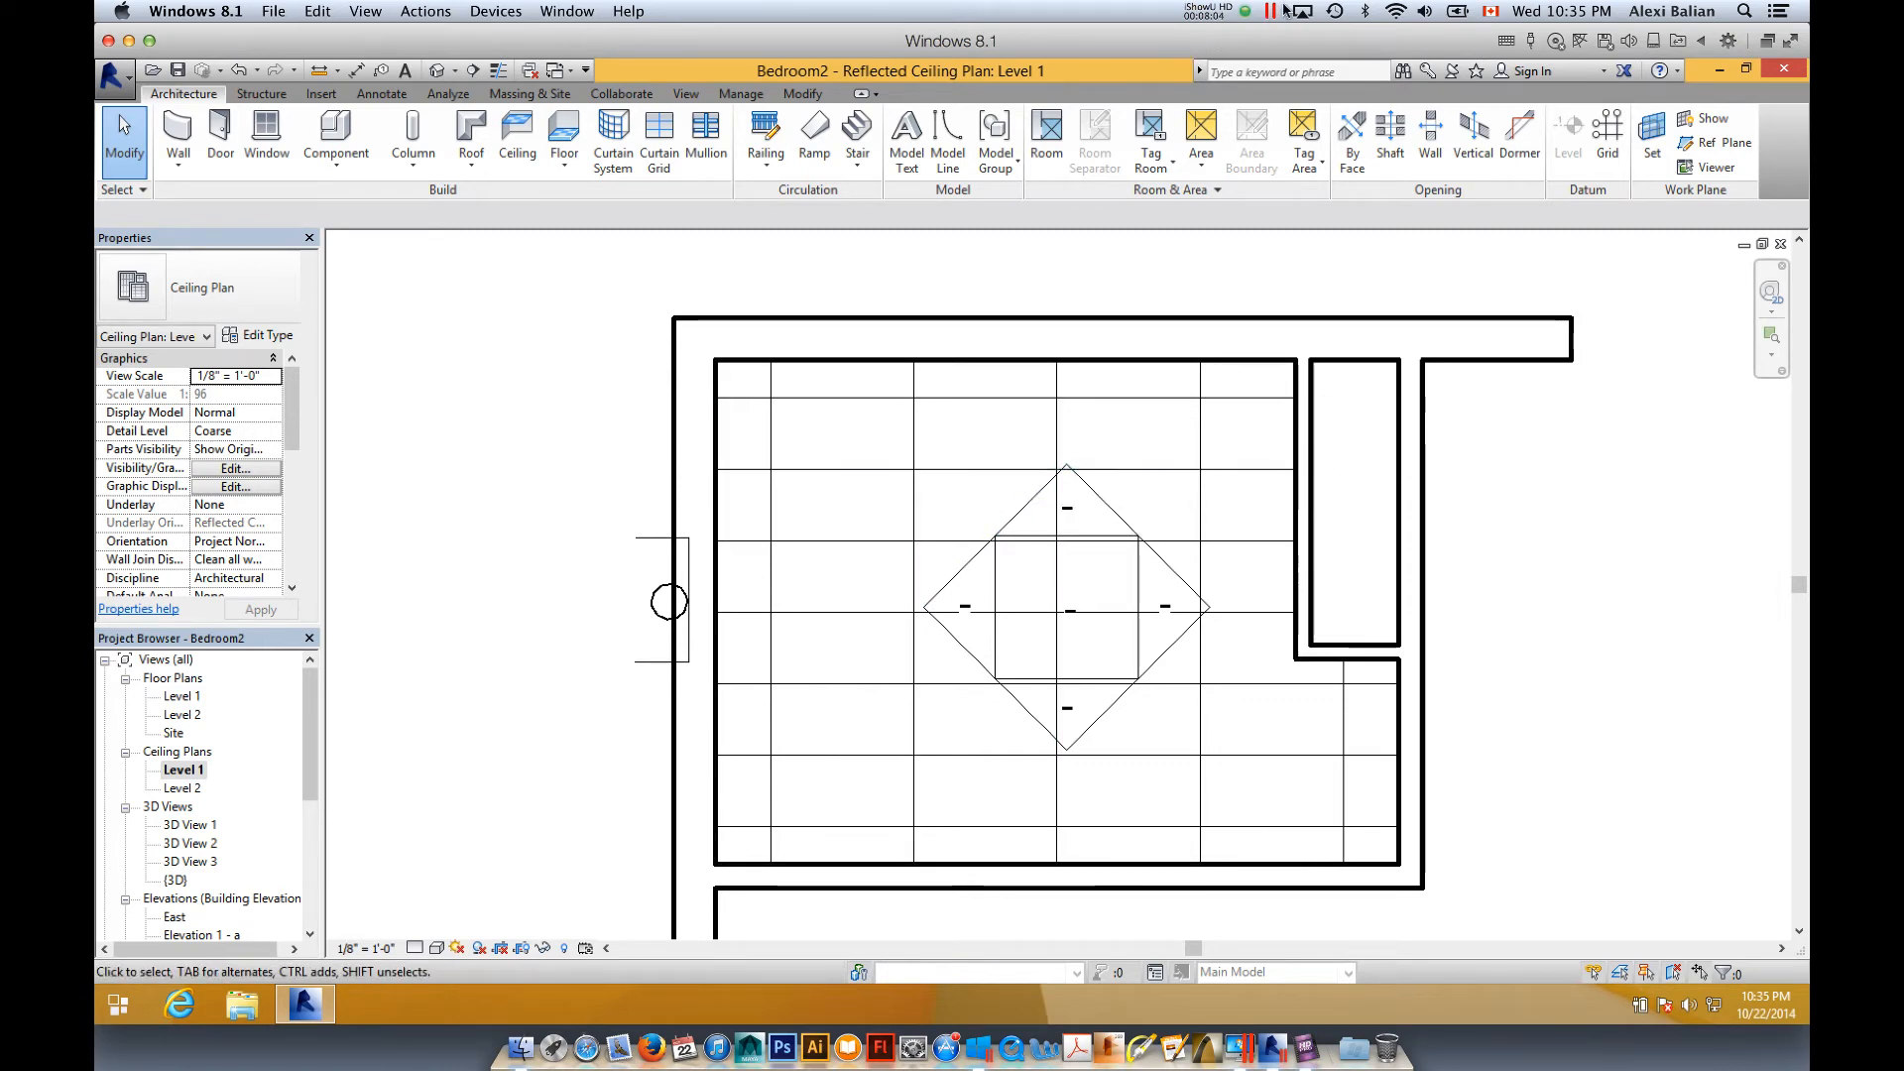
{"action": "left_click", "coordinate": [1243, 12]}
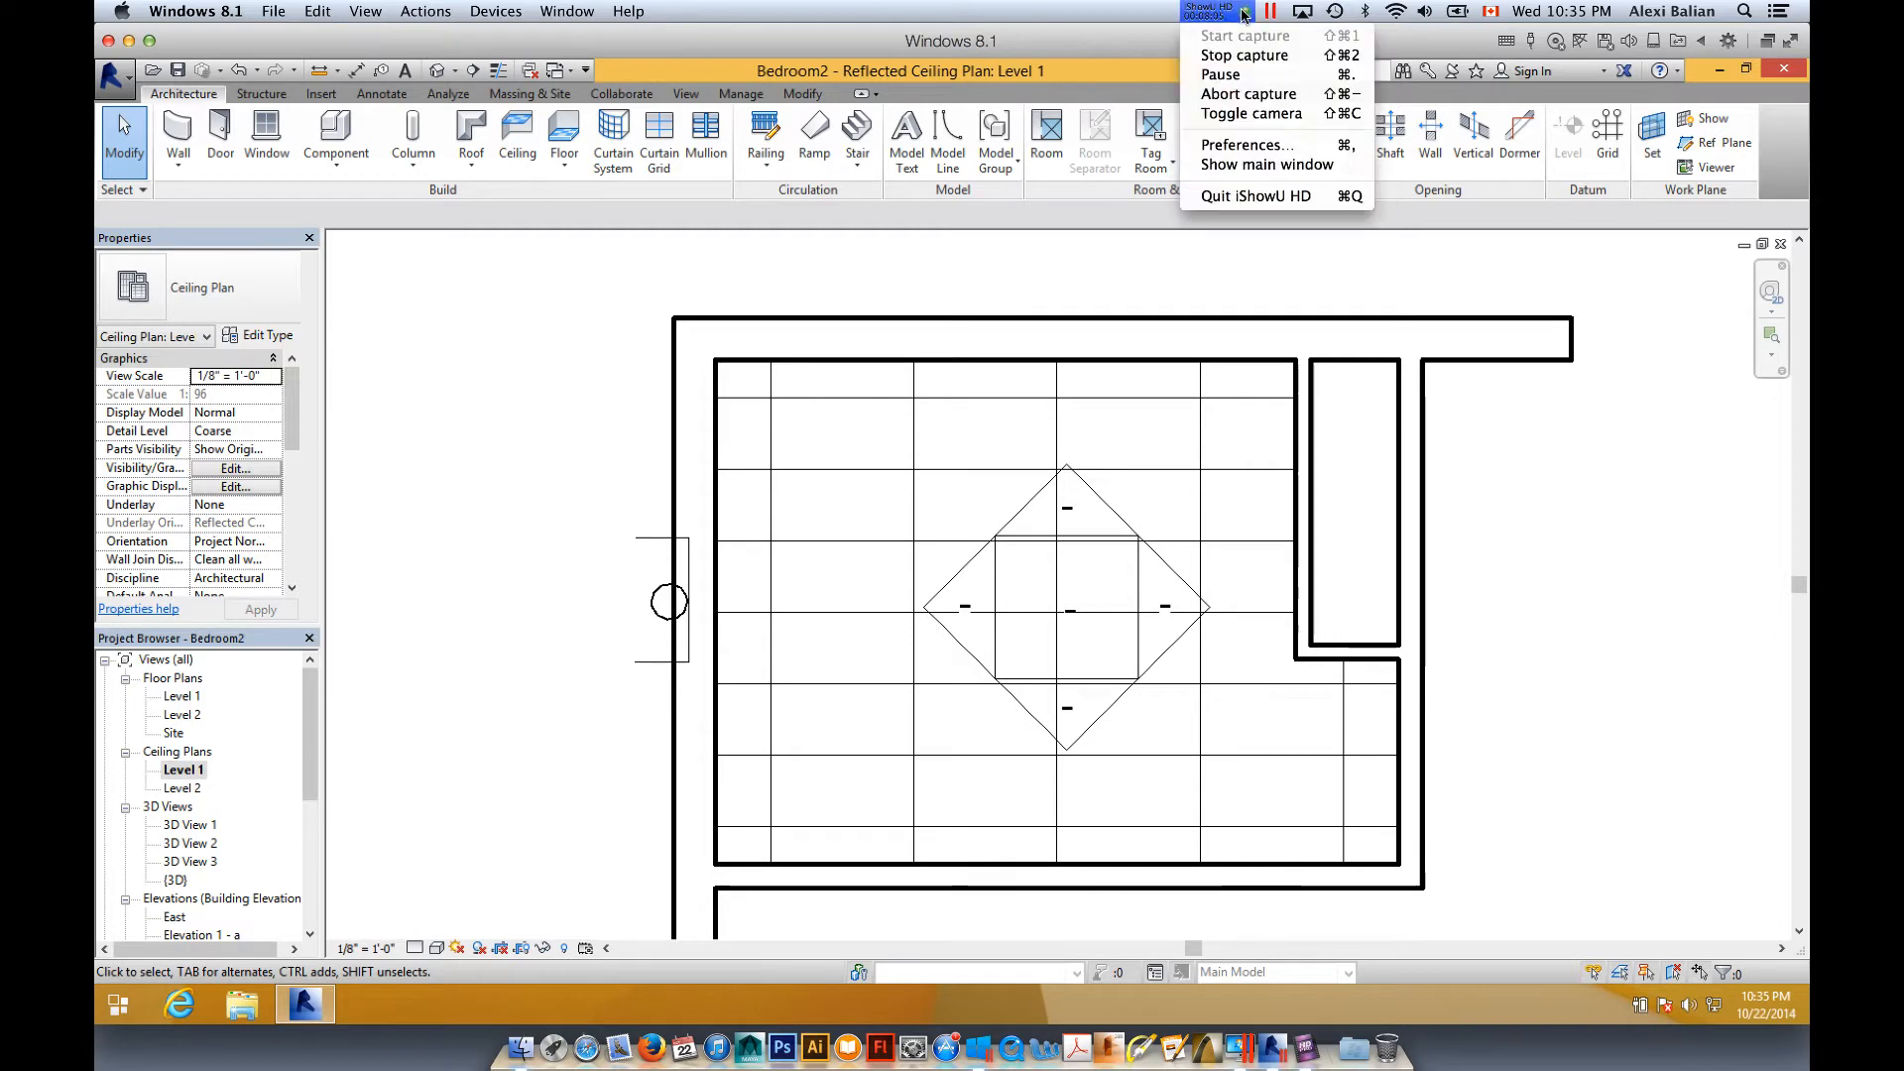
{"action": "left_click", "coordinate": [1235, 74]}
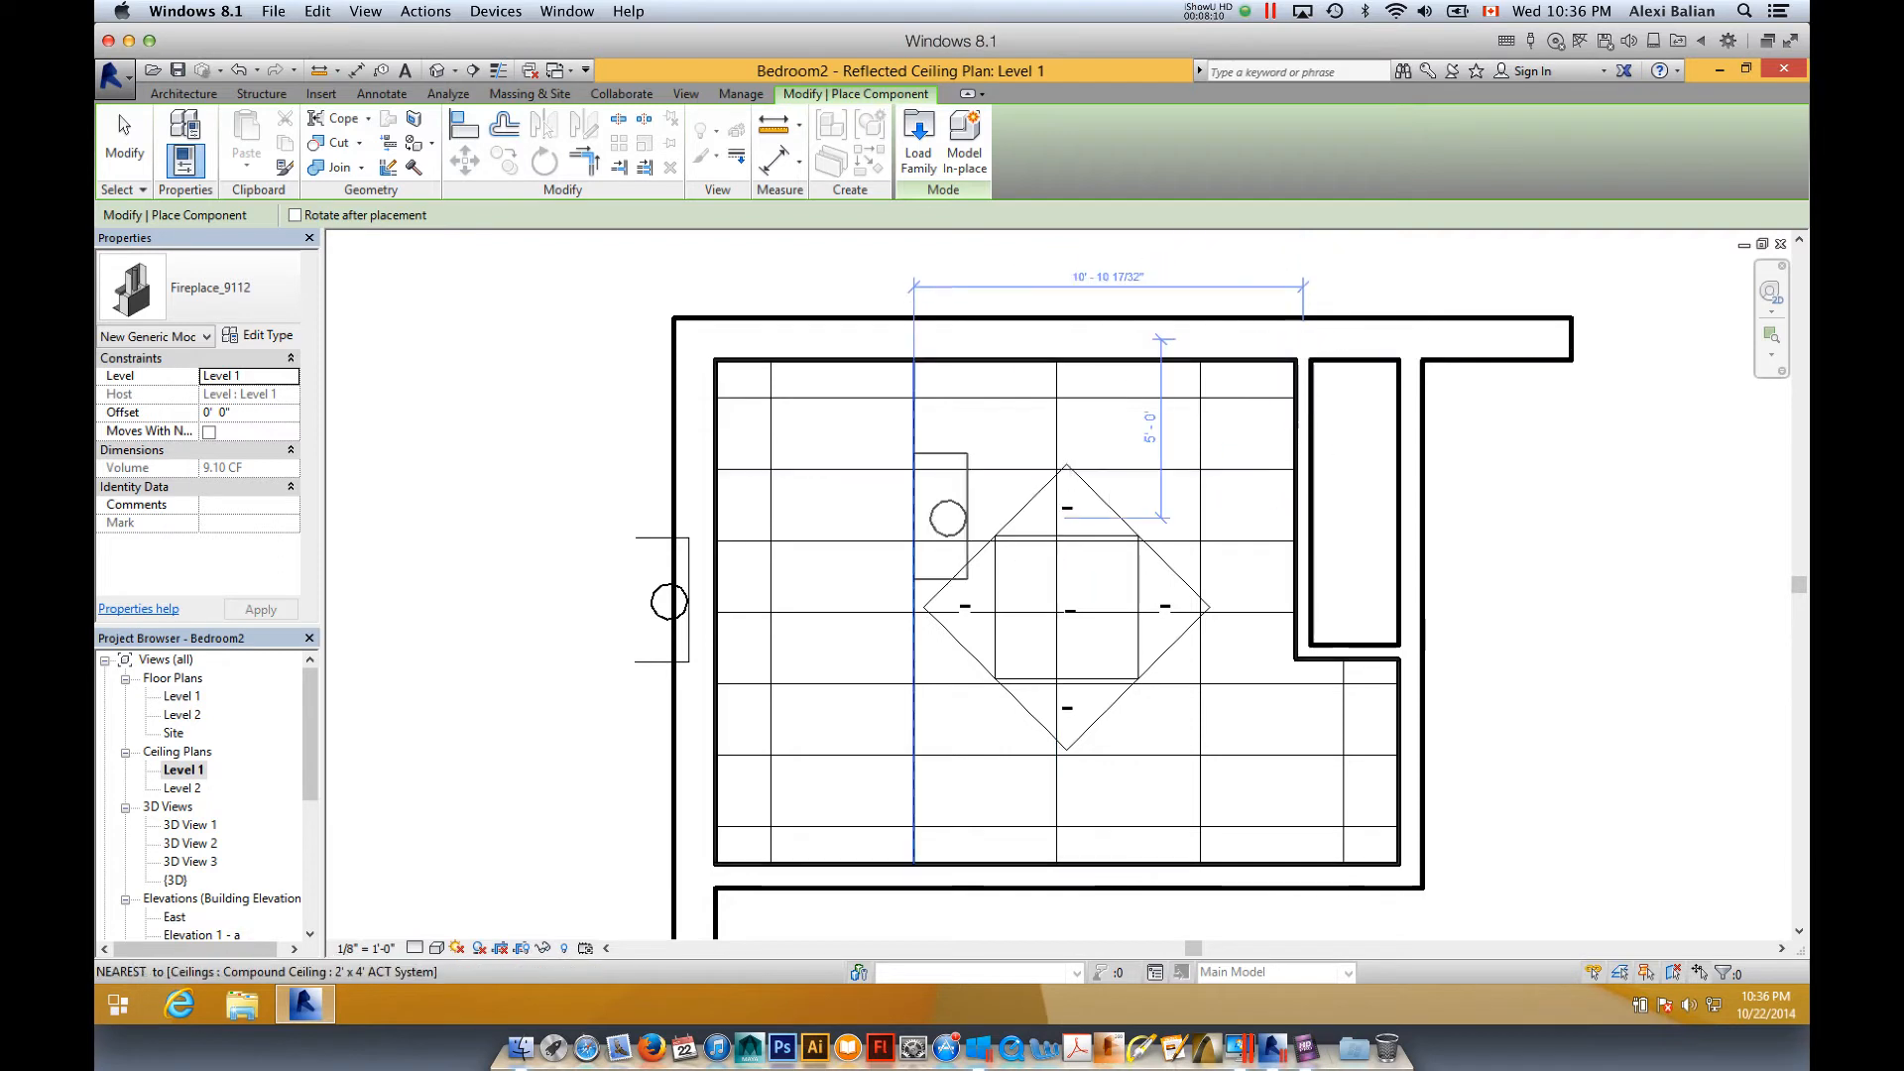
{"action": "key", "text": "Escape"}
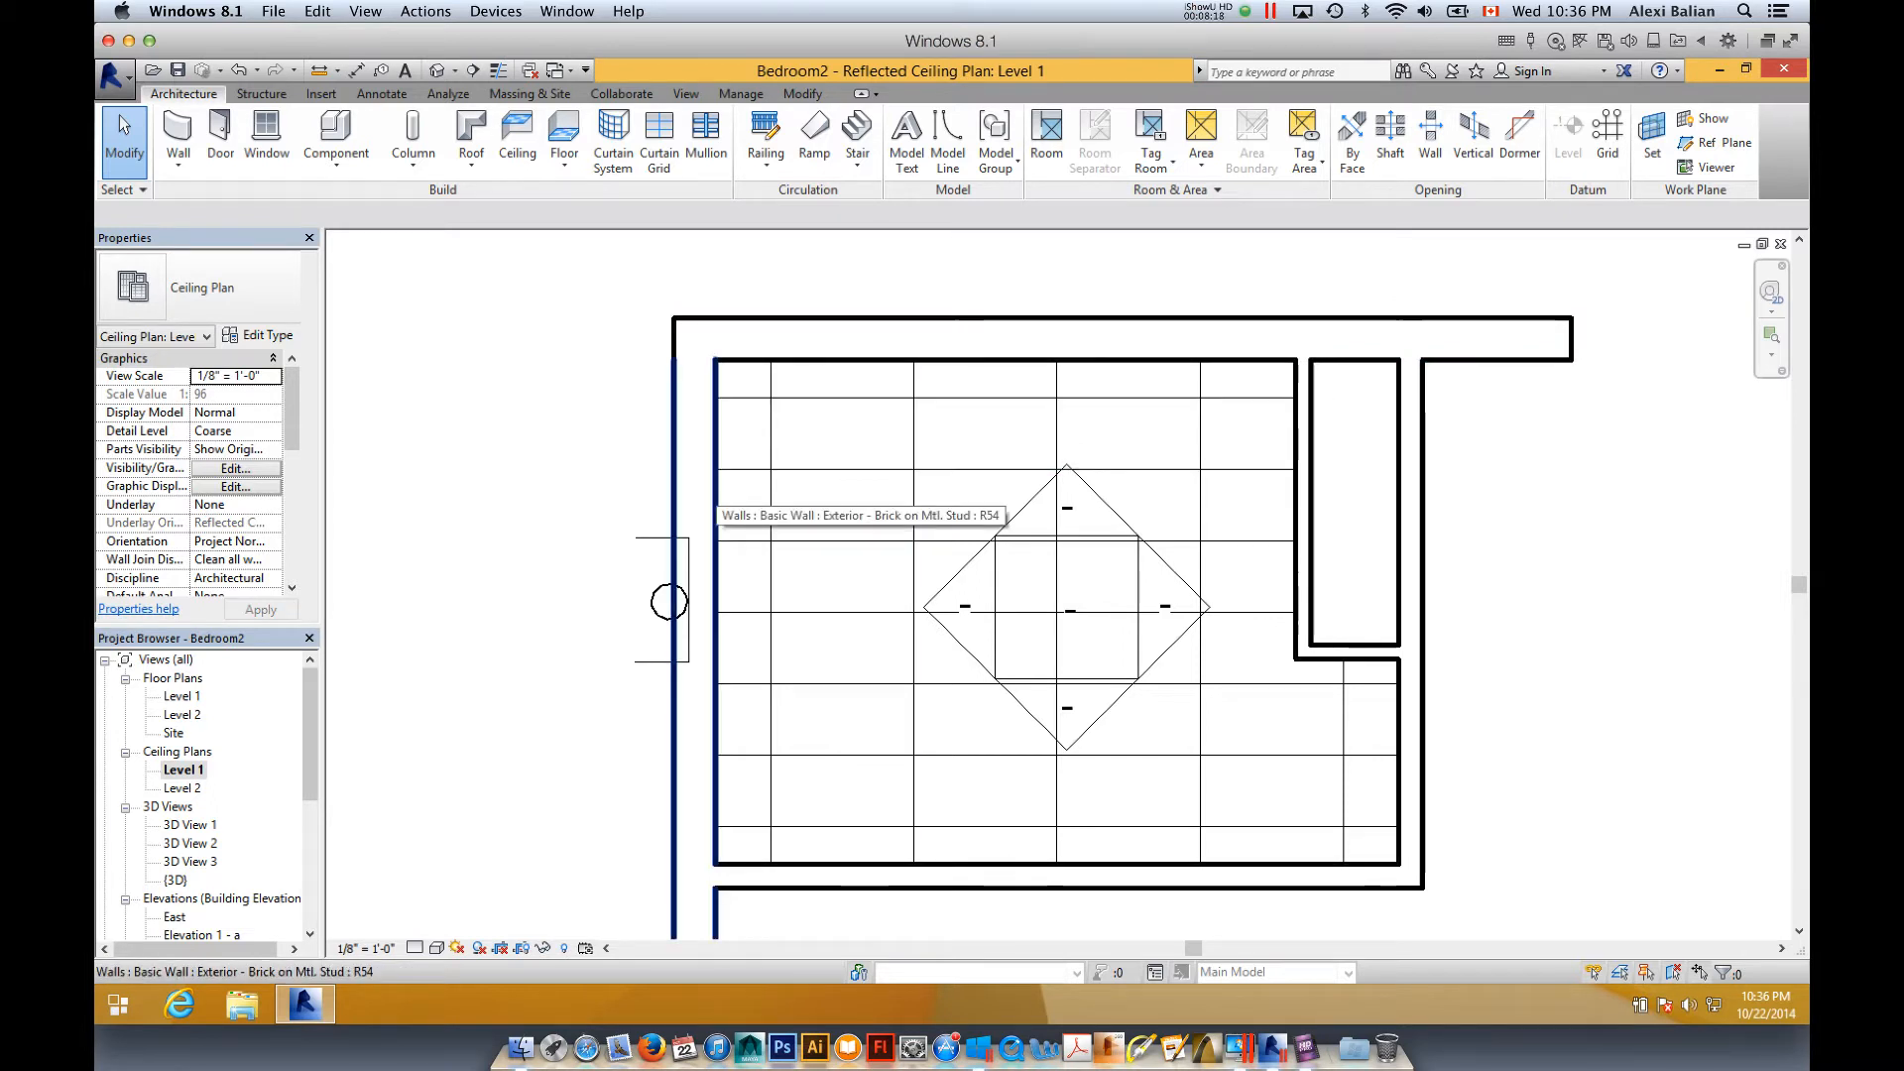
{"action": "key", "text": "Tab"}
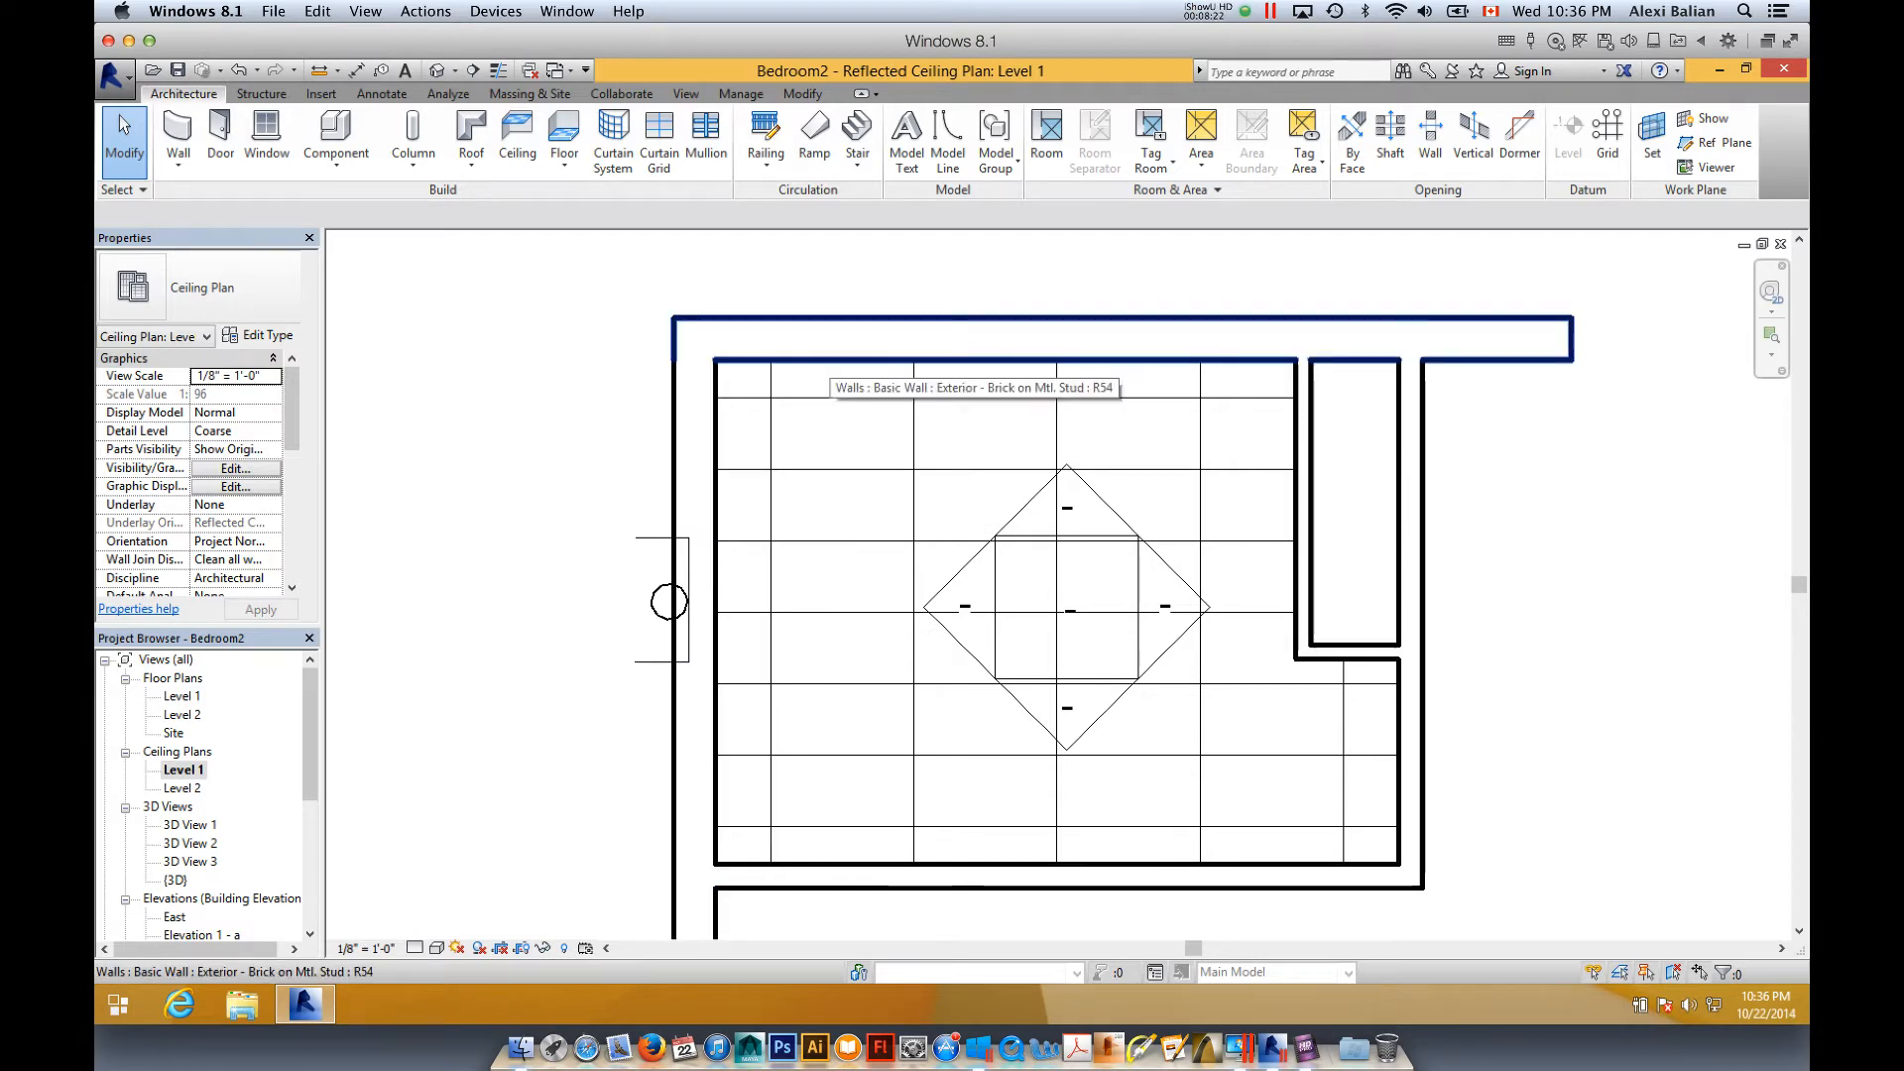
{"action": "left_click", "coordinate": [1024, 359]}
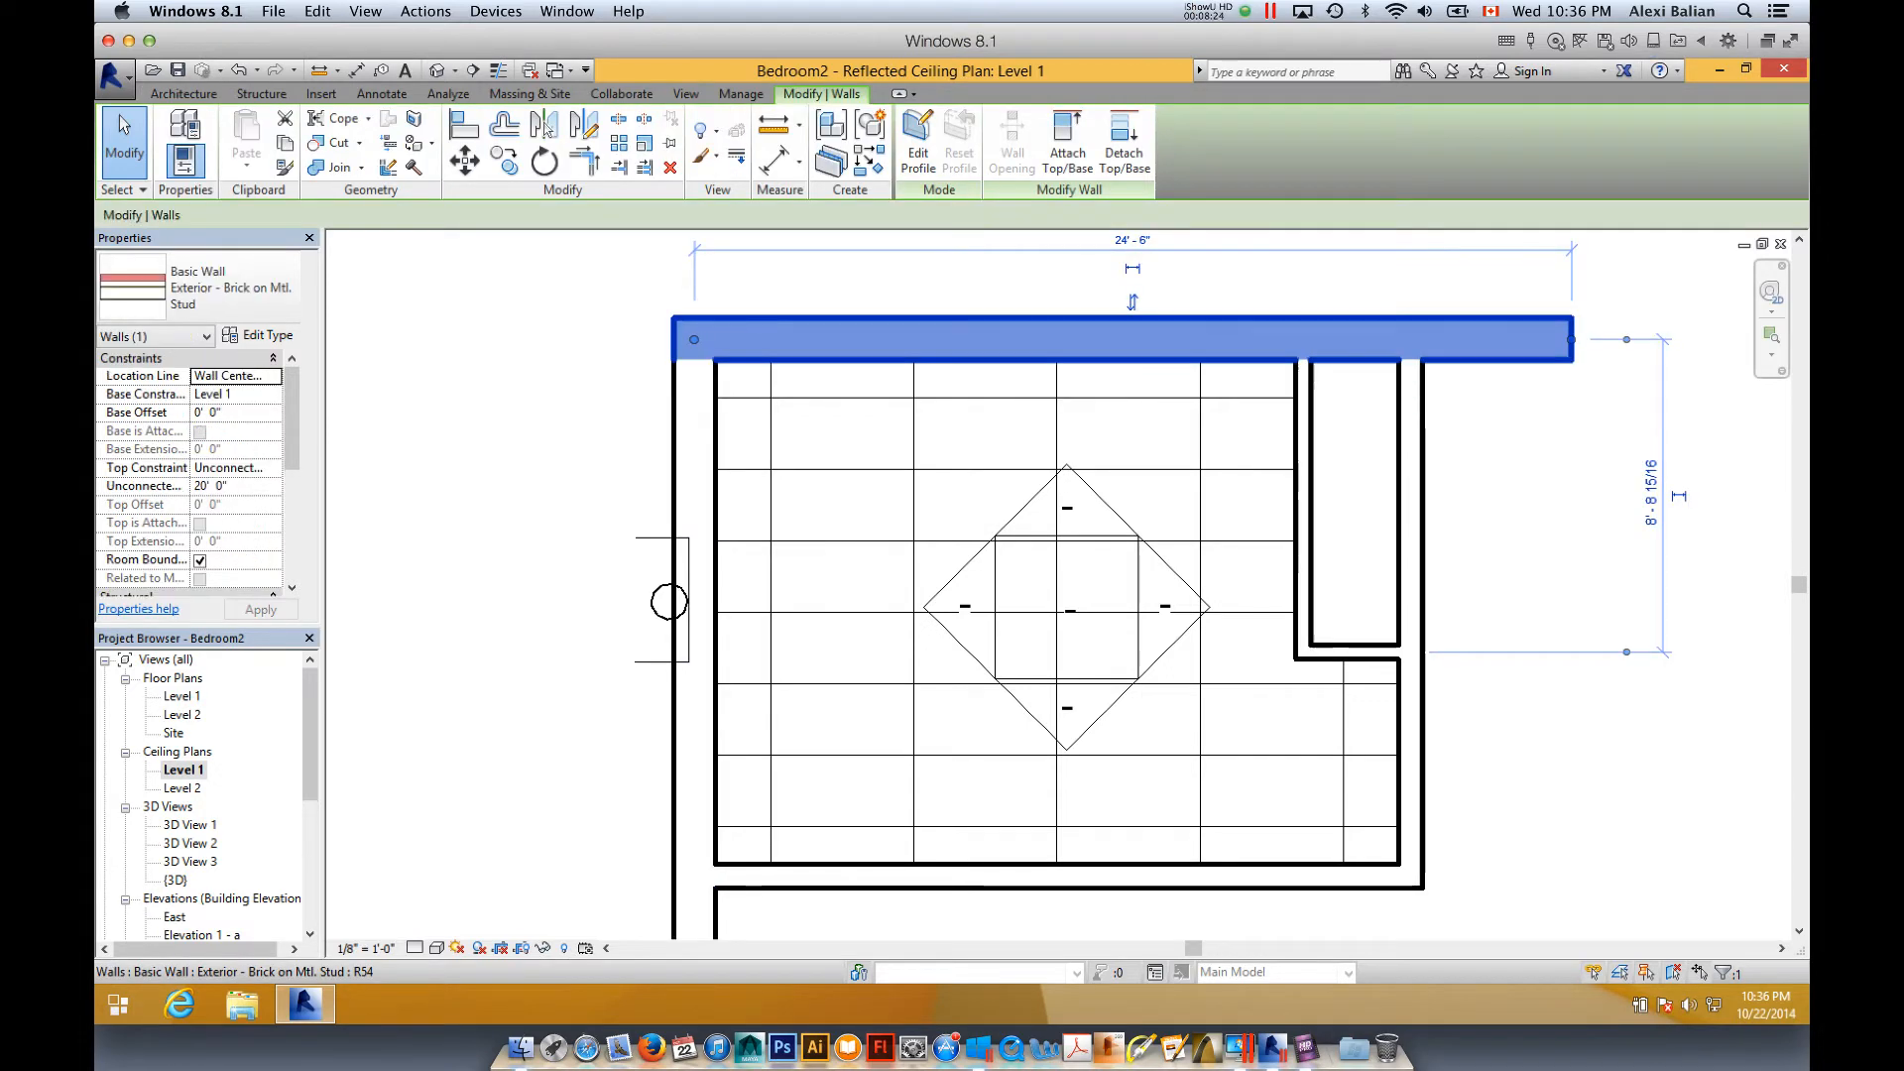
{"action": "key", "text": "Escape"}
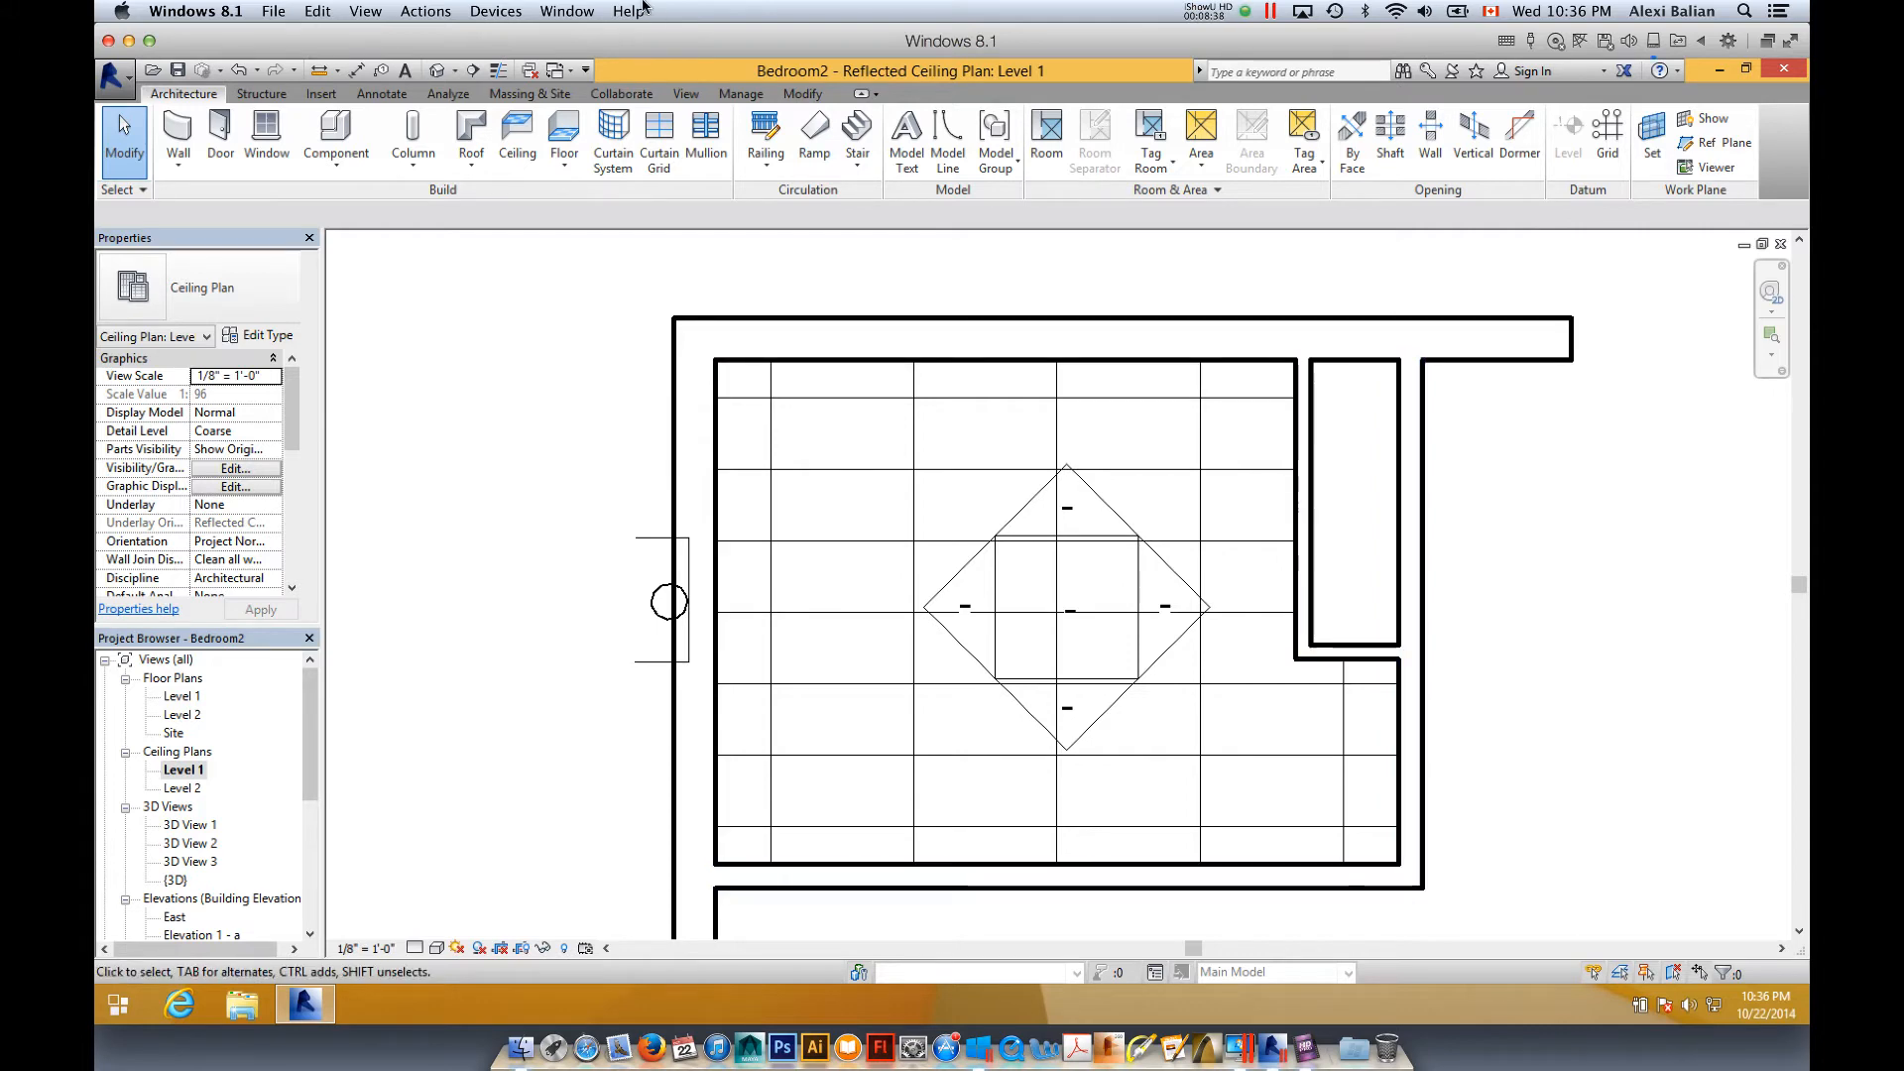
- In the default 3D view, change the bedroom ceiling's type to GWB on Mtl. Stud
{"action": "left_click", "coordinate": [436, 71]}
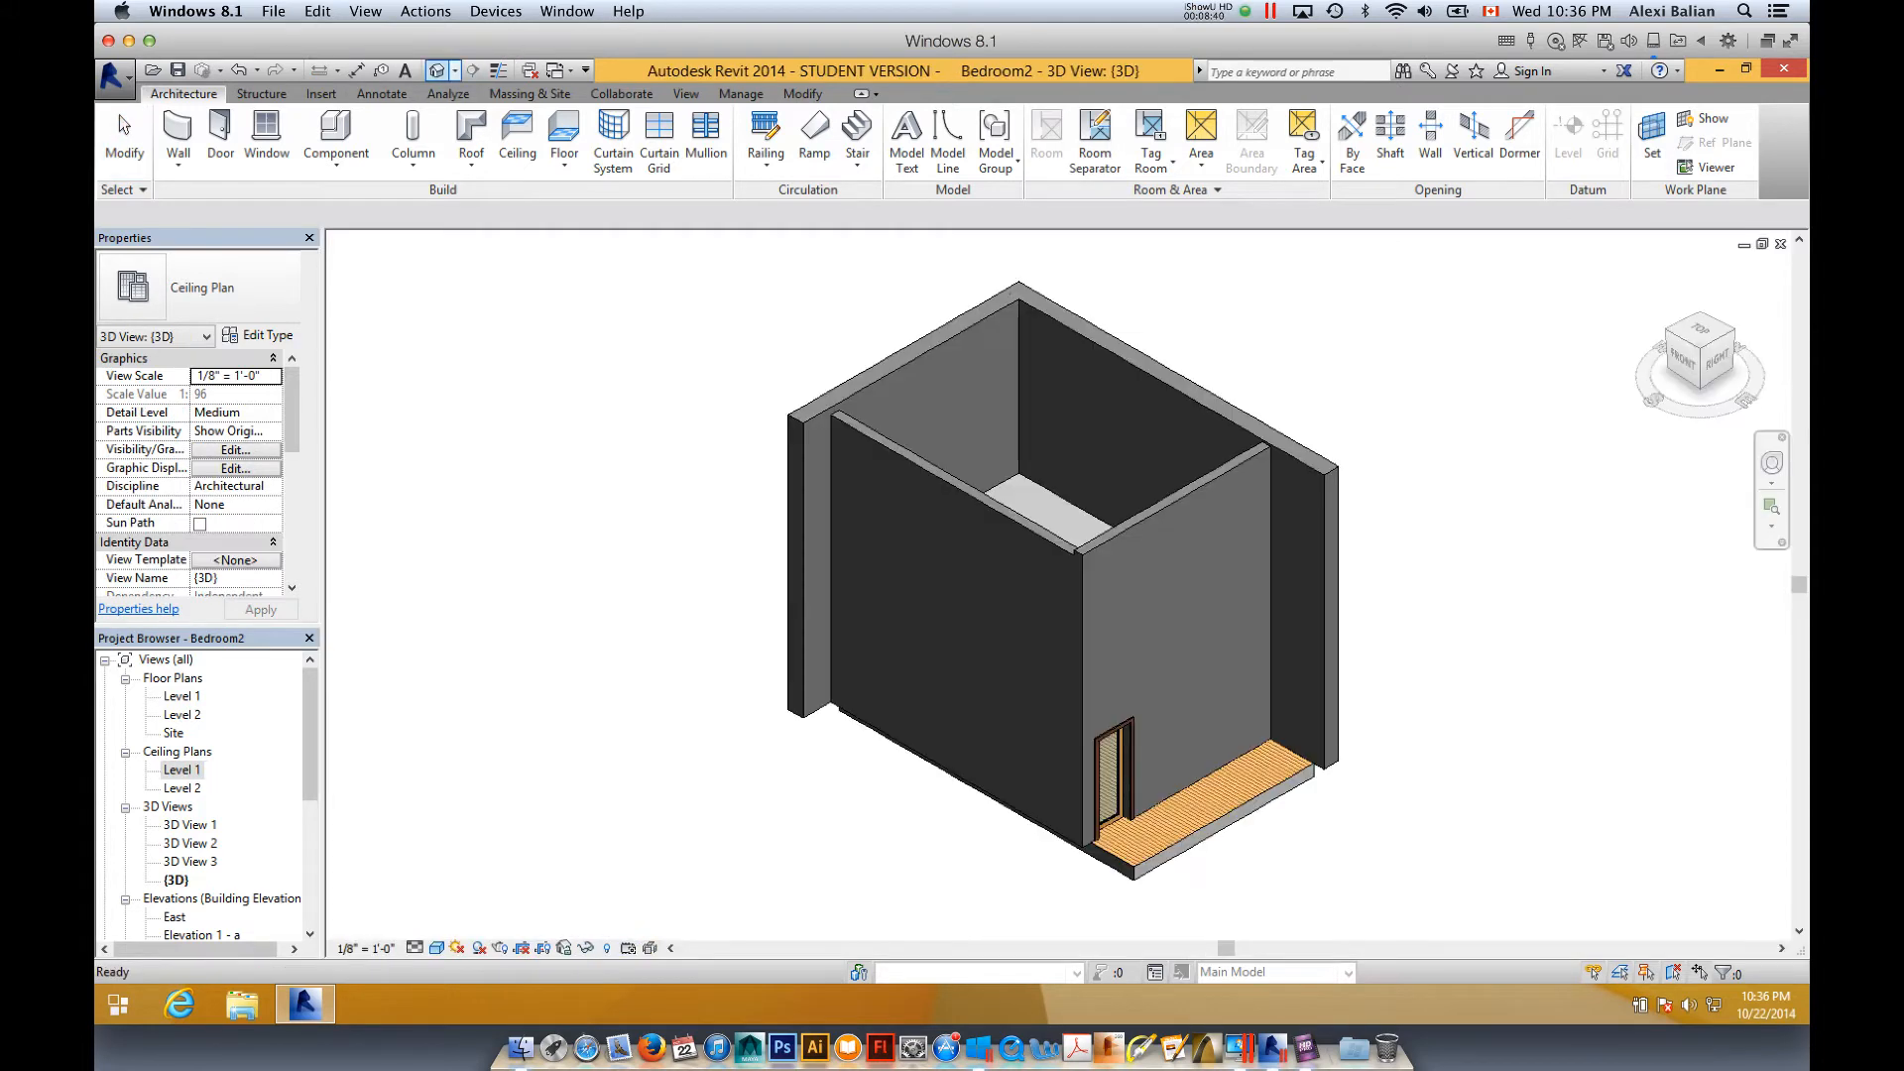
{"action": "left_click", "coordinate": [1036, 501]}
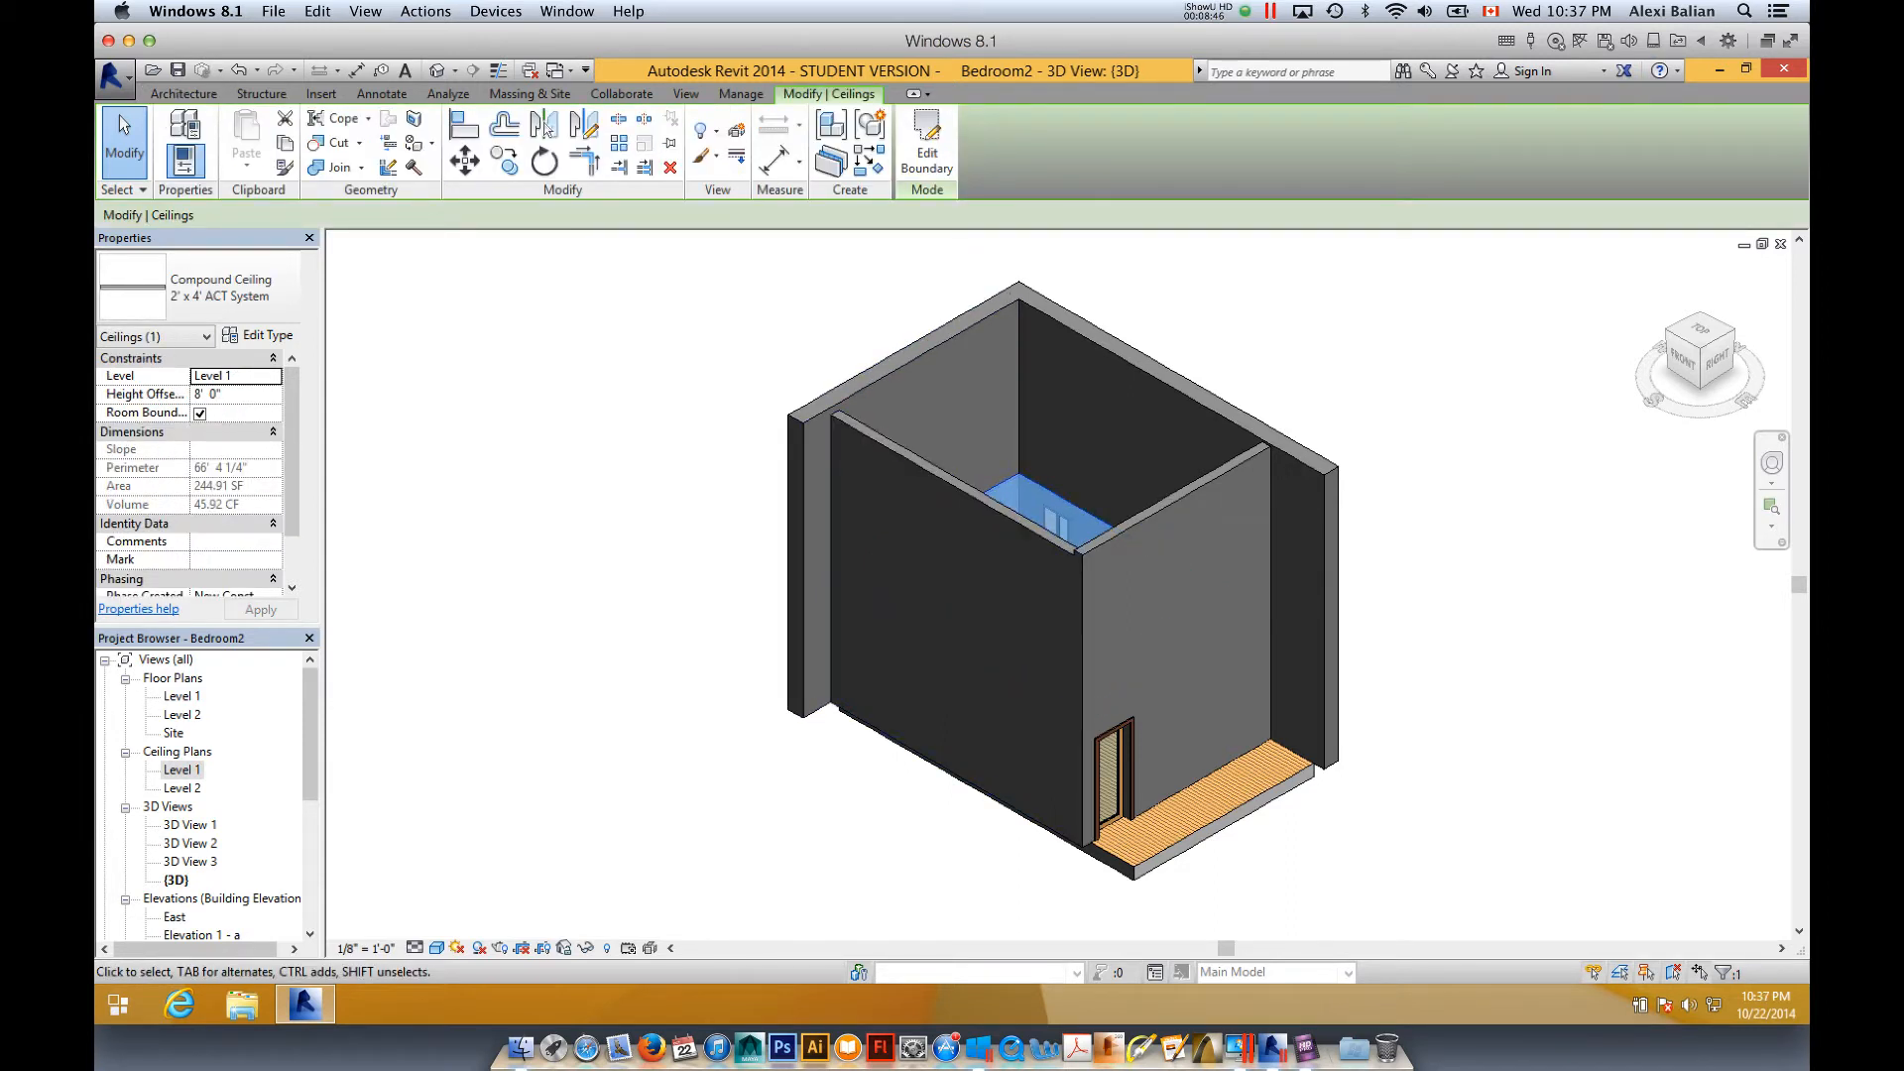
{"action": "middle_click_drag", "start_coordinate": [1055, 515], "coordinate": [1022, 646], "text": "shift"}
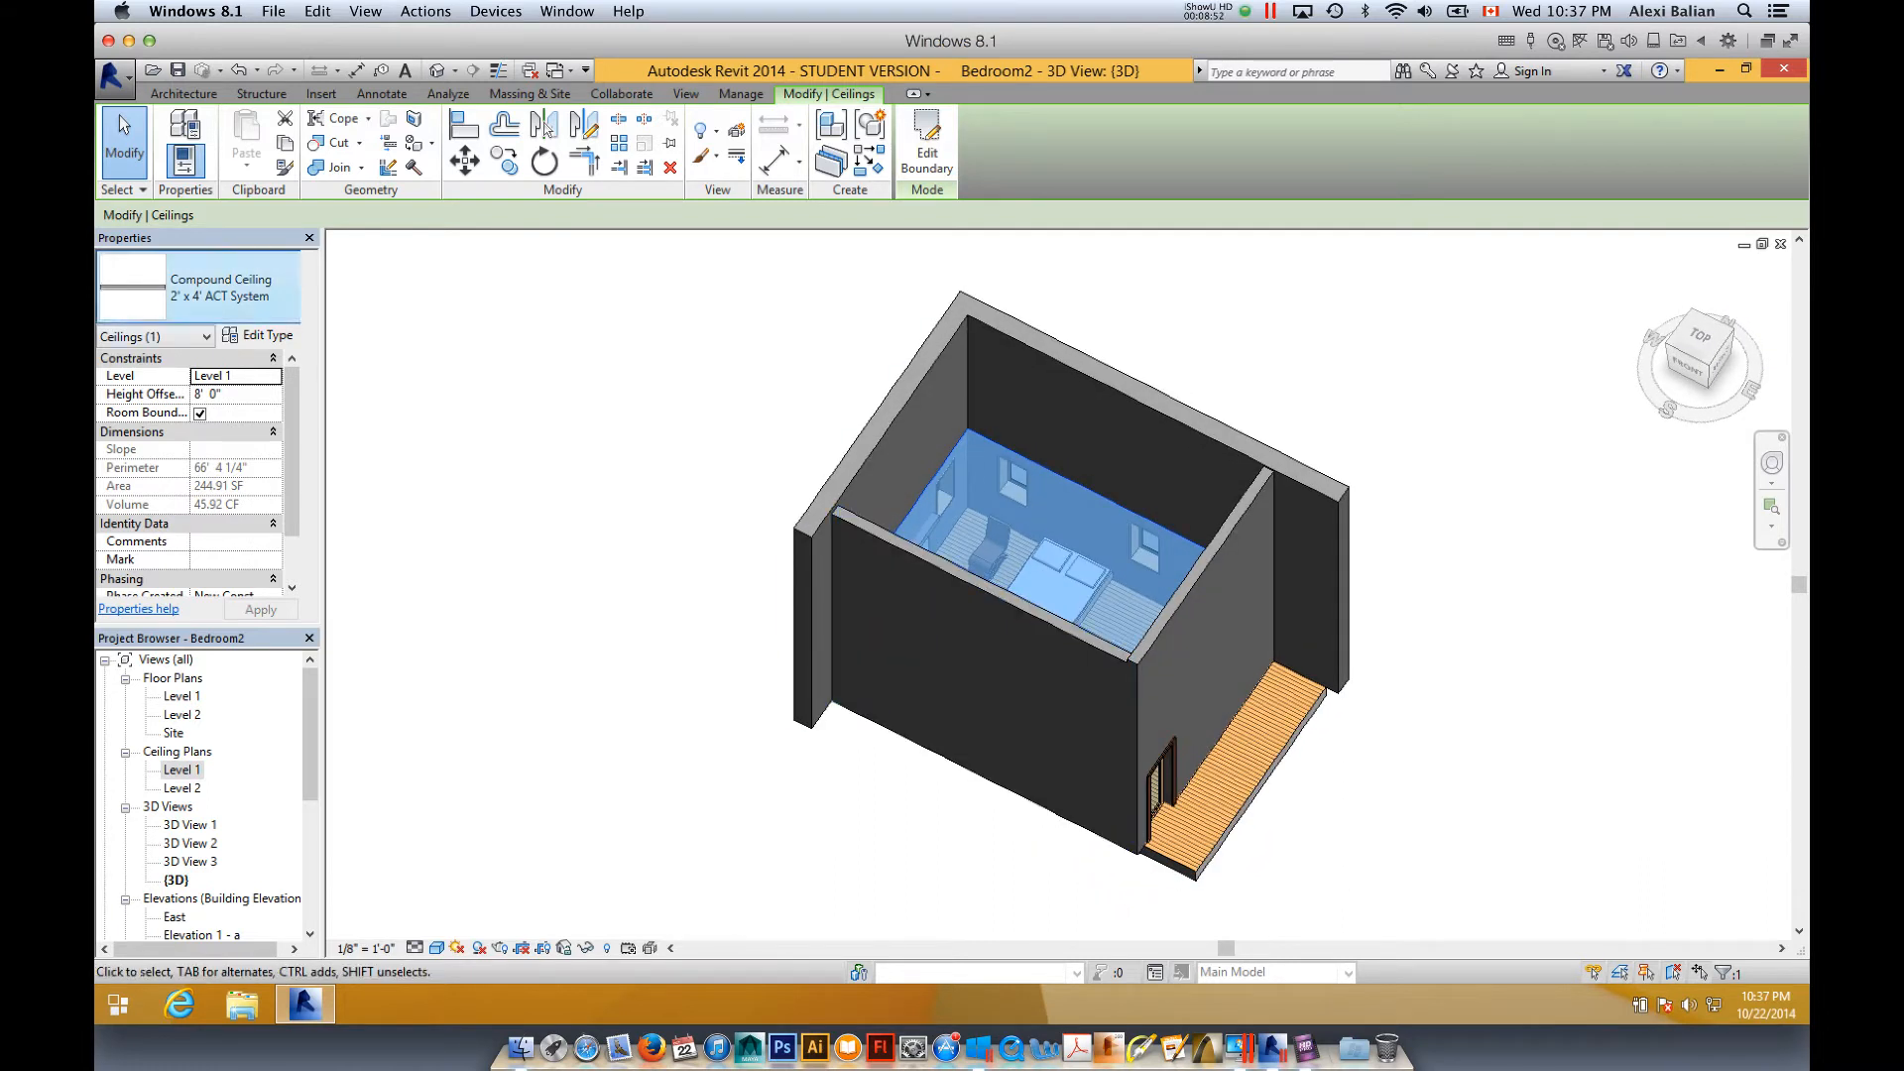
{"action": "left_click", "coordinate": [199, 287]}
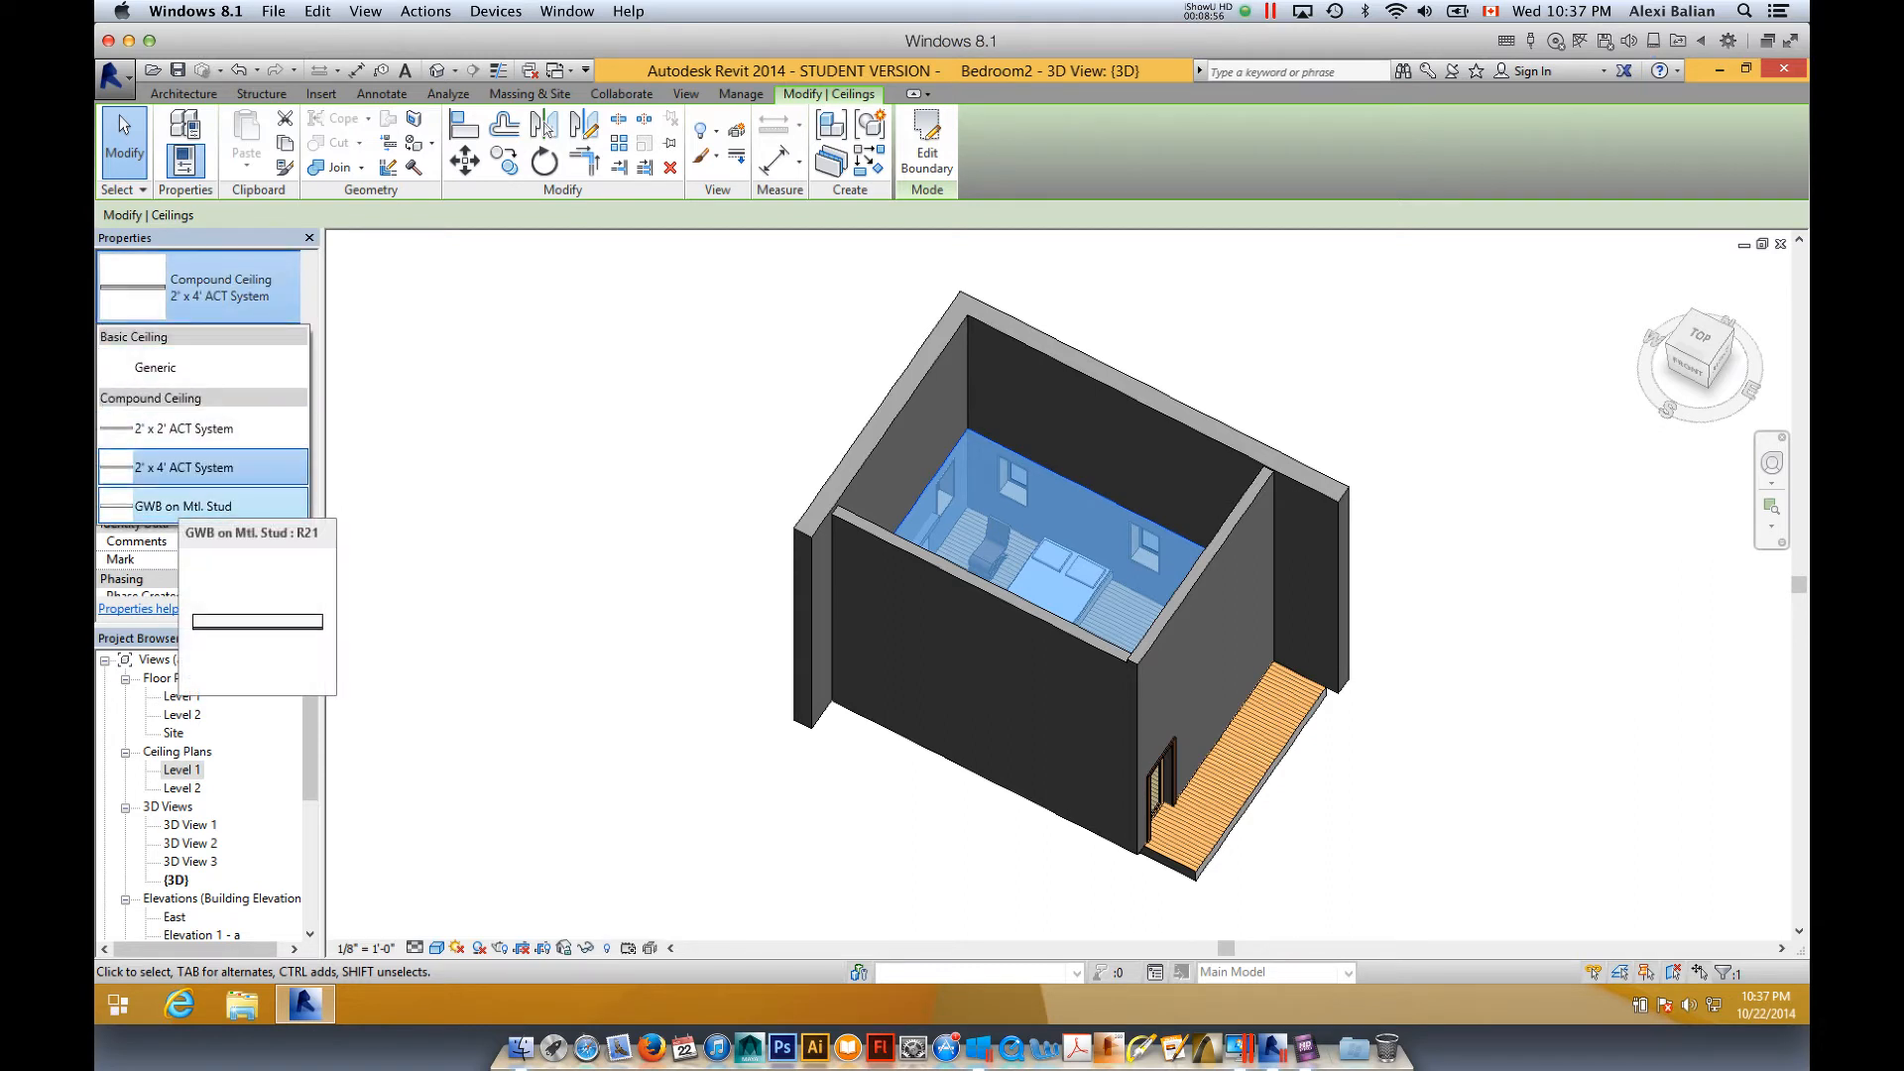
{"action": "left_click", "coordinate": [198, 506]}
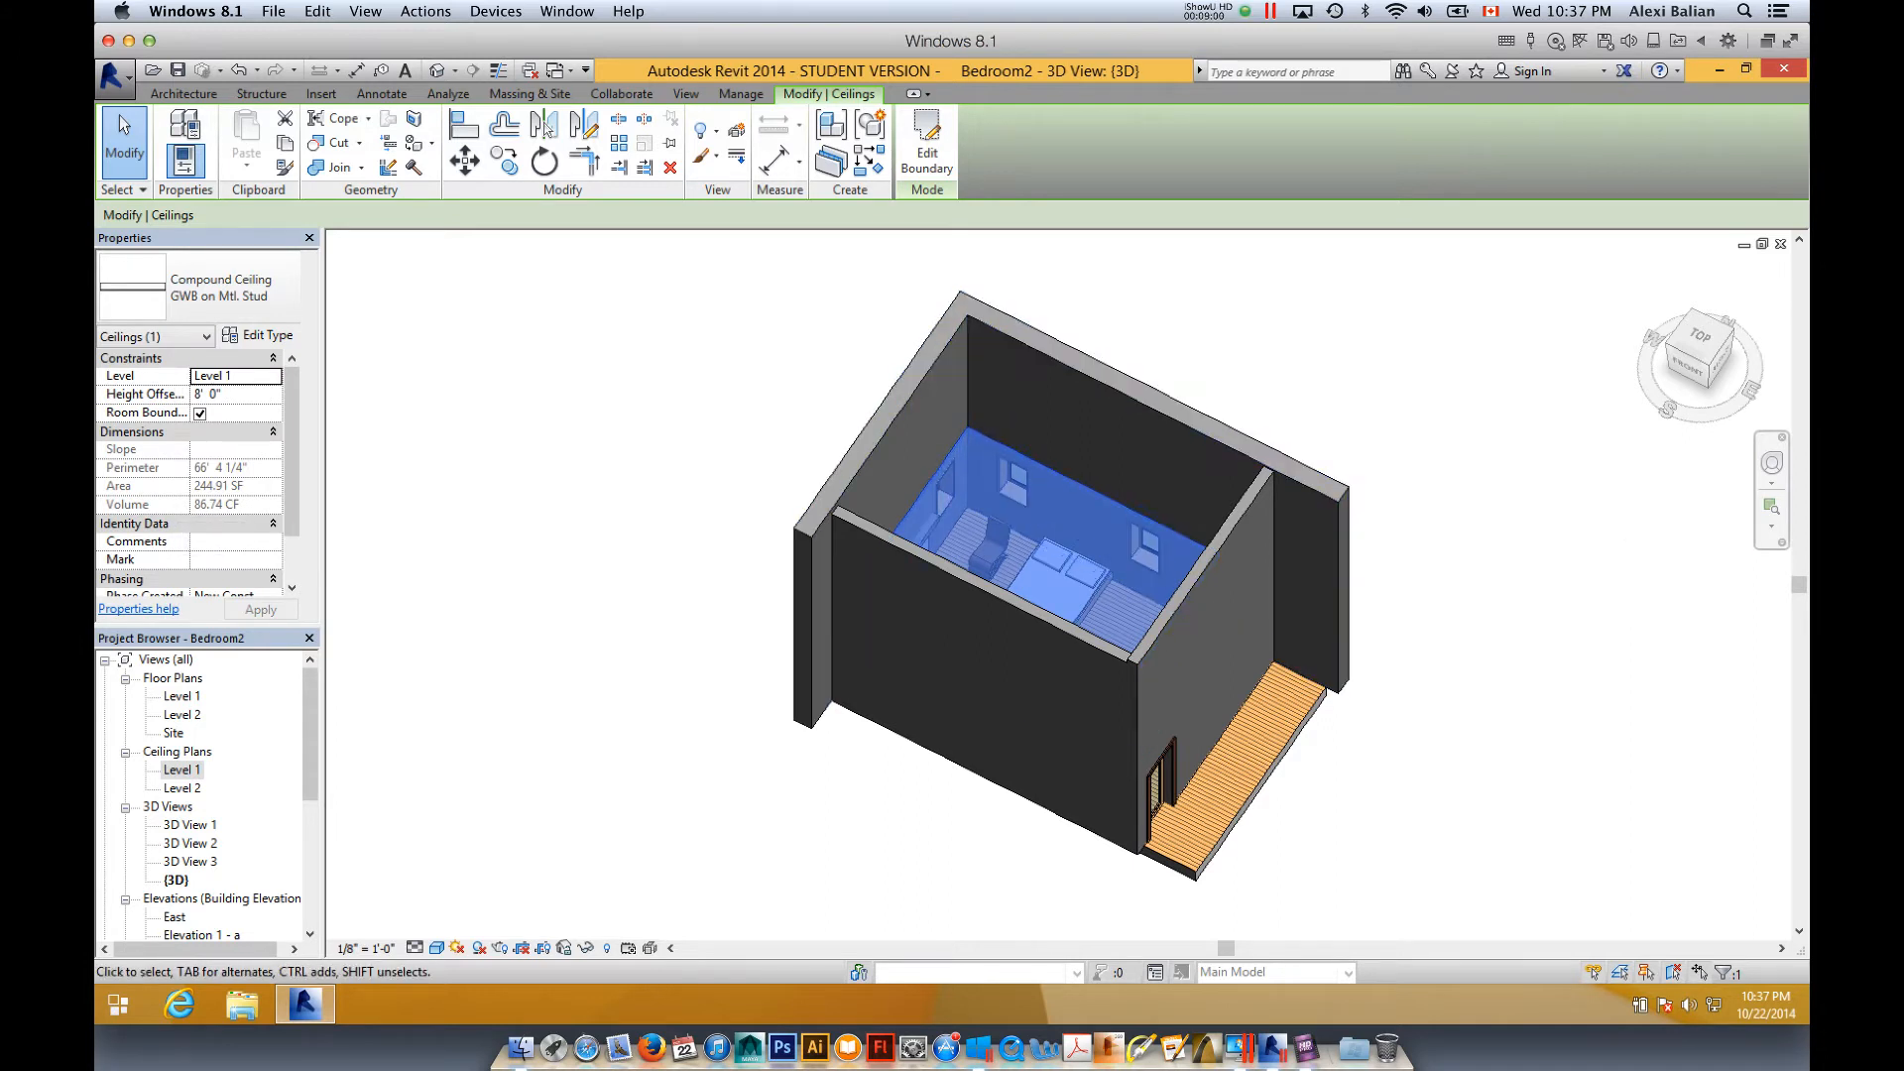
{"action": "key", "text": "Escape"}
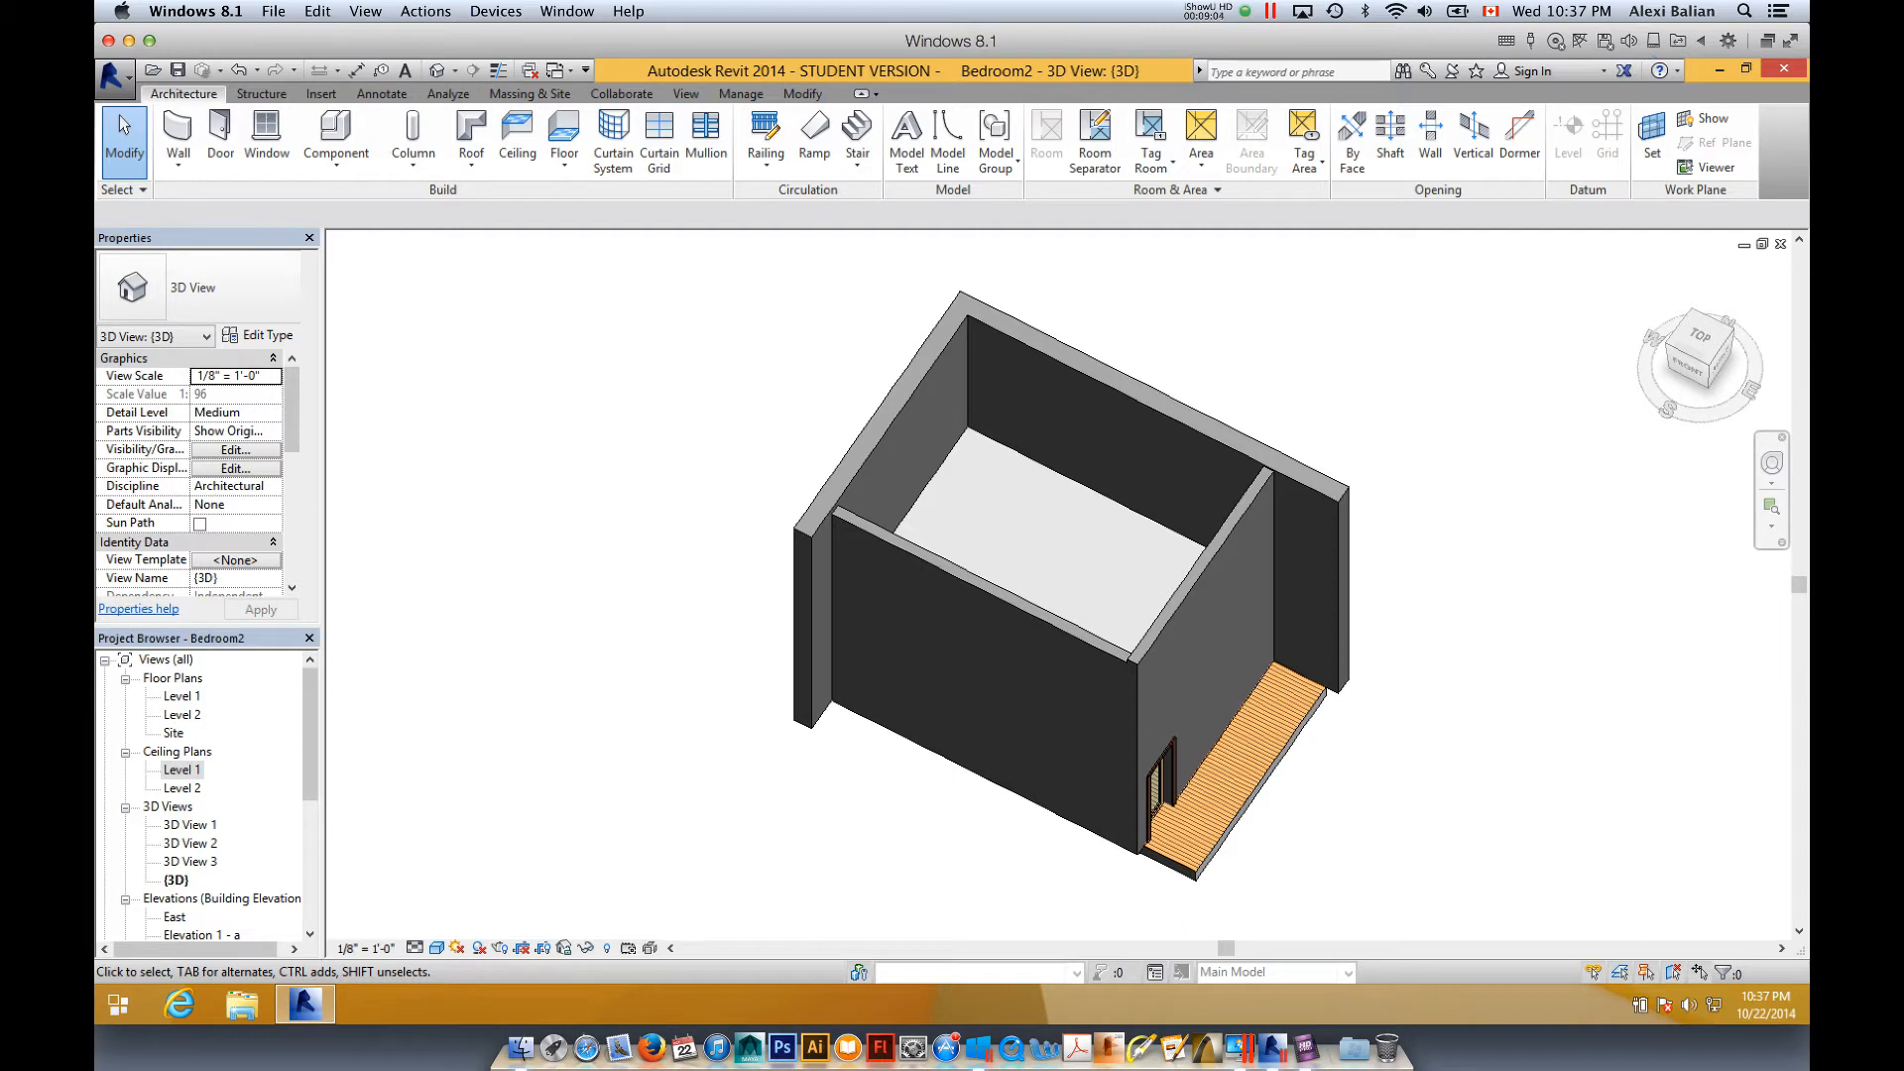
- Return to the Level 1 ceiling plan and load the Downlight - Recessed Can component family from the Lighting > Architectural > Internal library folder
{"action": "double_click", "coordinate": [182, 771]}
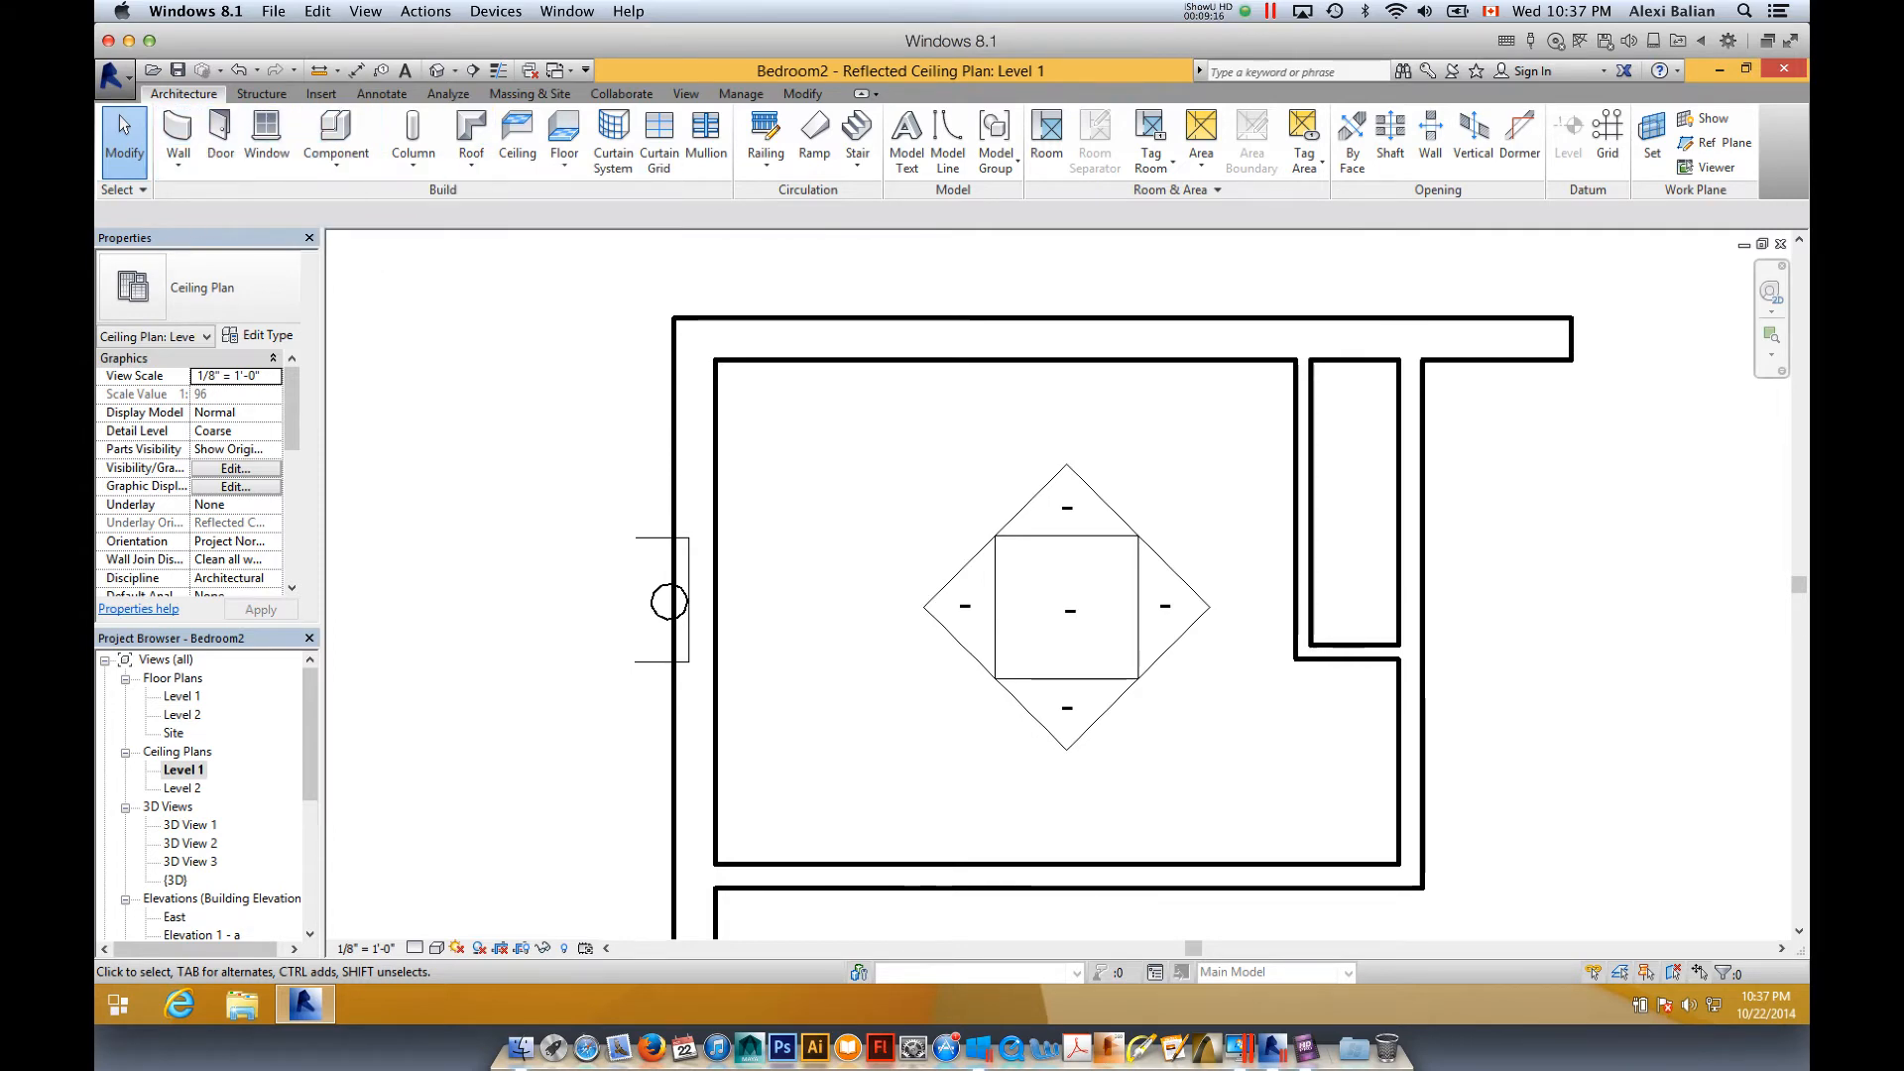
{"action": "left_click", "coordinate": [336, 162]}
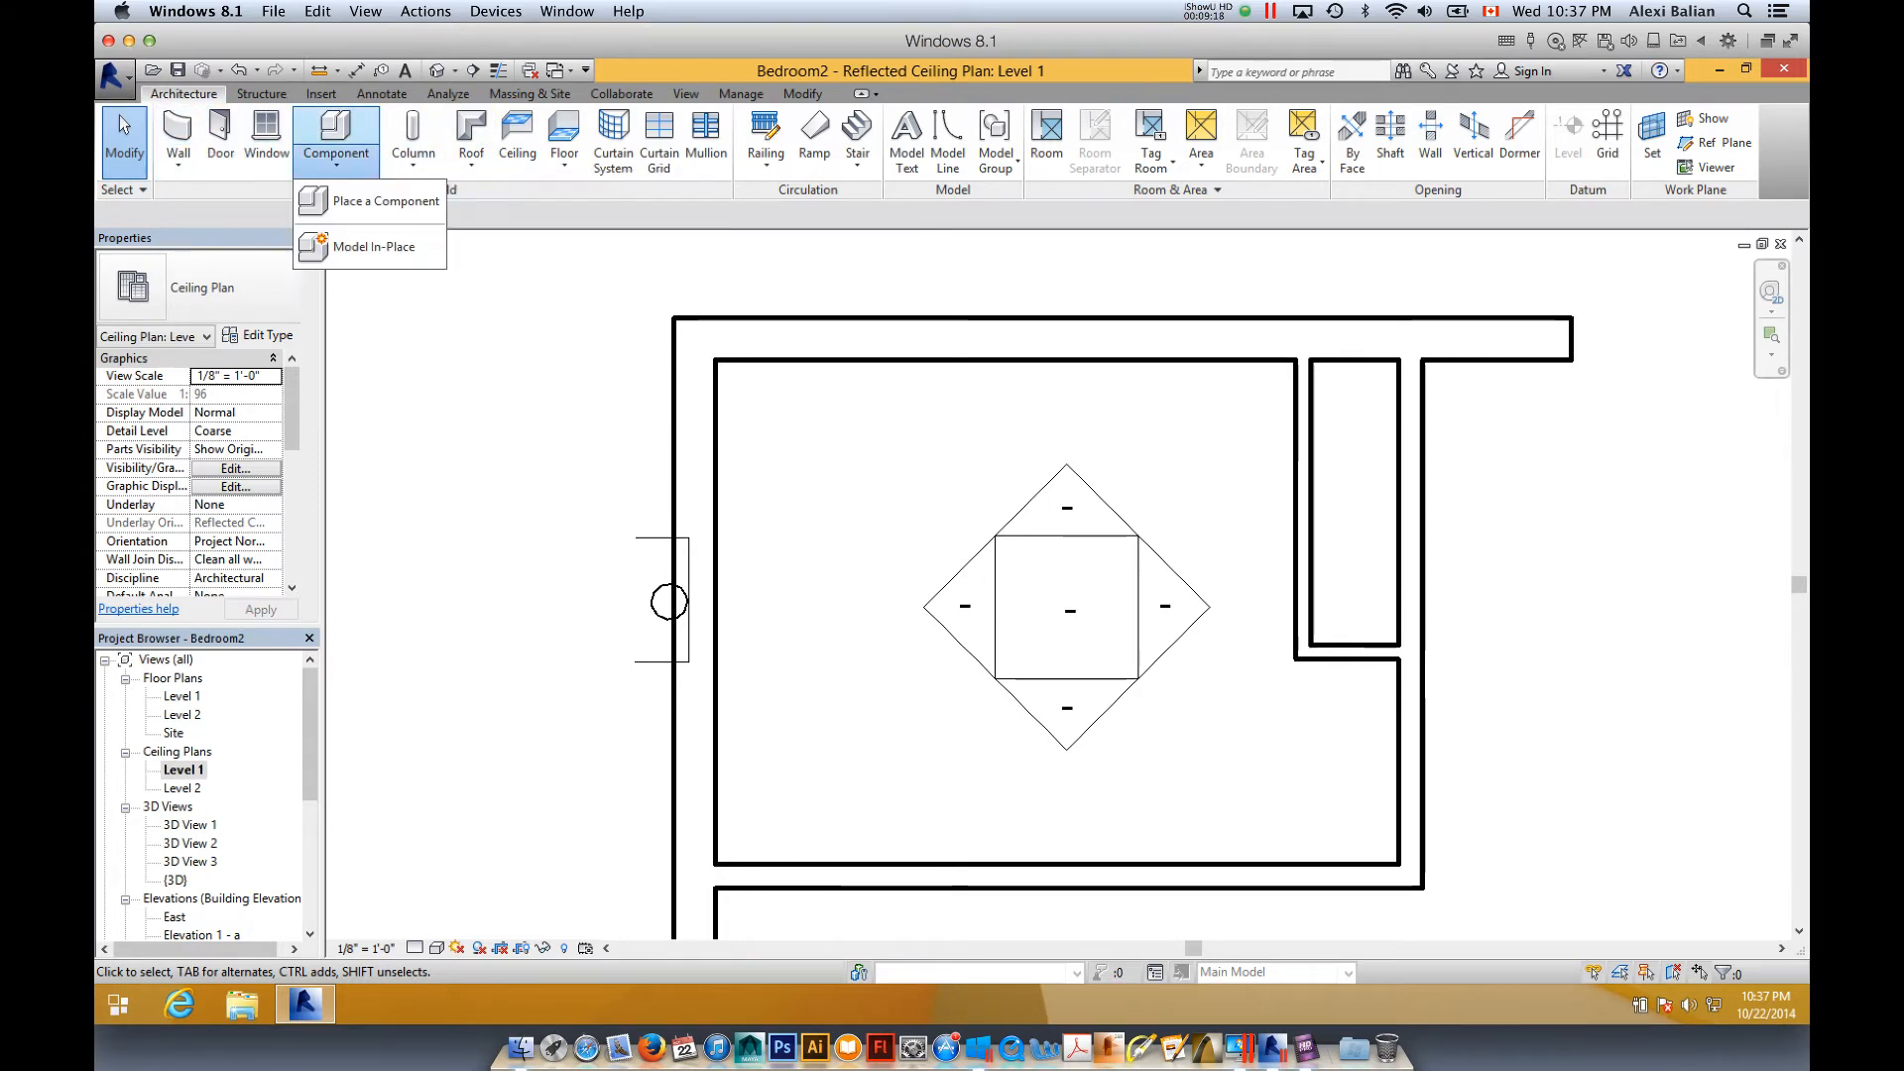
{"action": "left_click", "coordinate": [377, 202]}
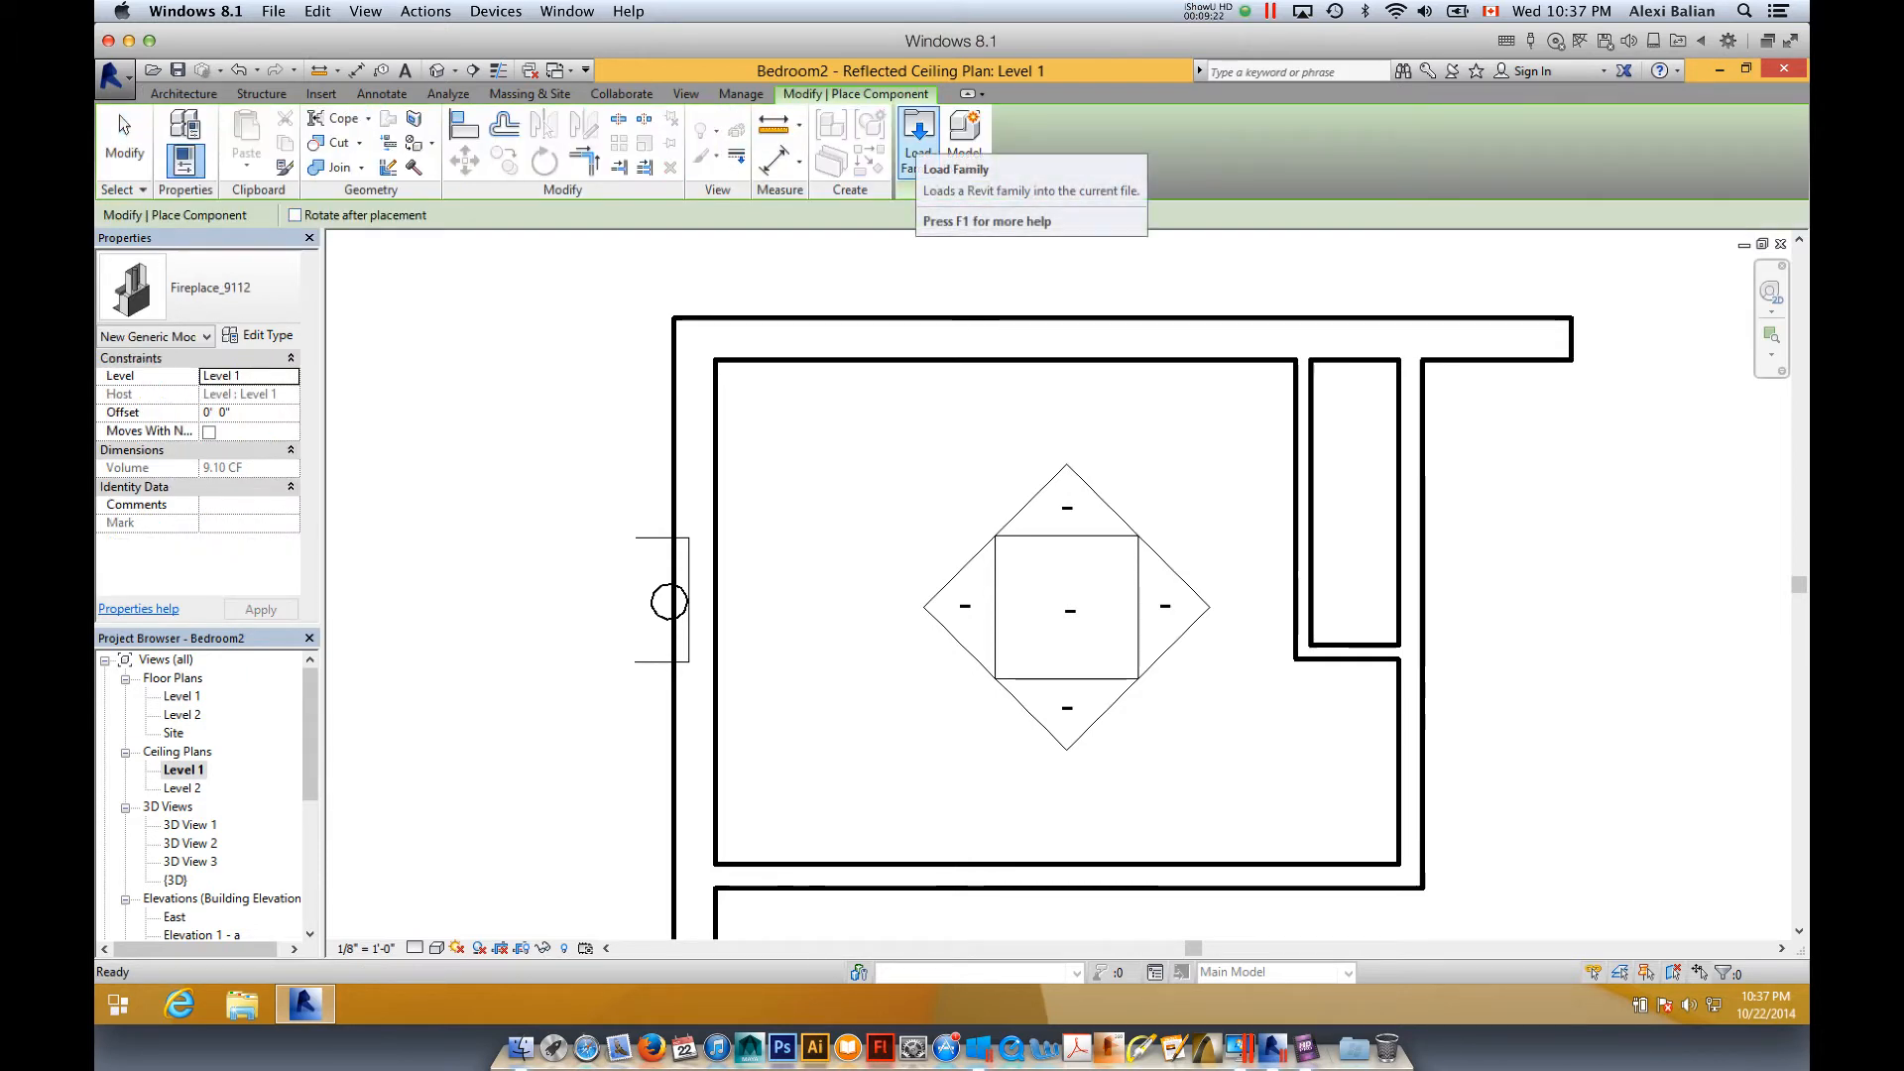
{"action": "left_click", "coordinate": [918, 131]}
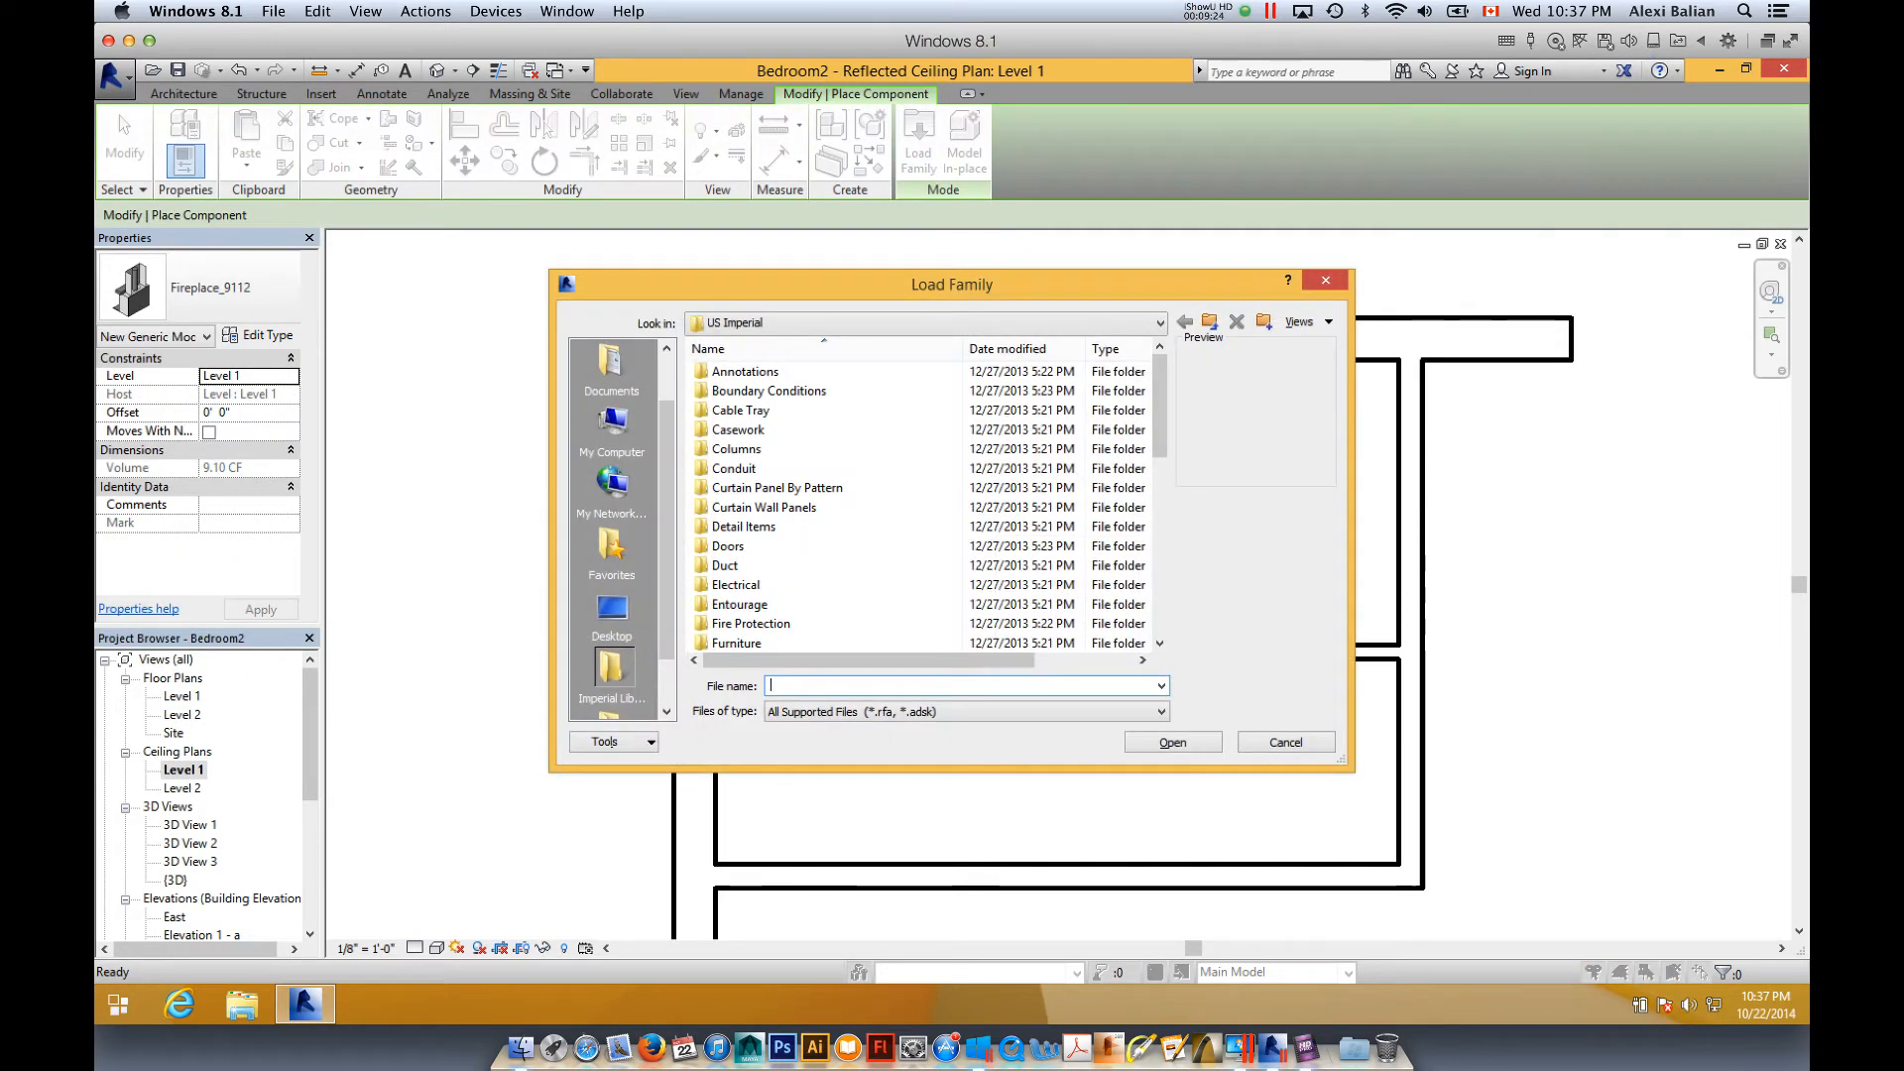
{"action": "scroll", "coordinate": [923, 505], "scroll_direction": "down", "scroll_amount": 3}
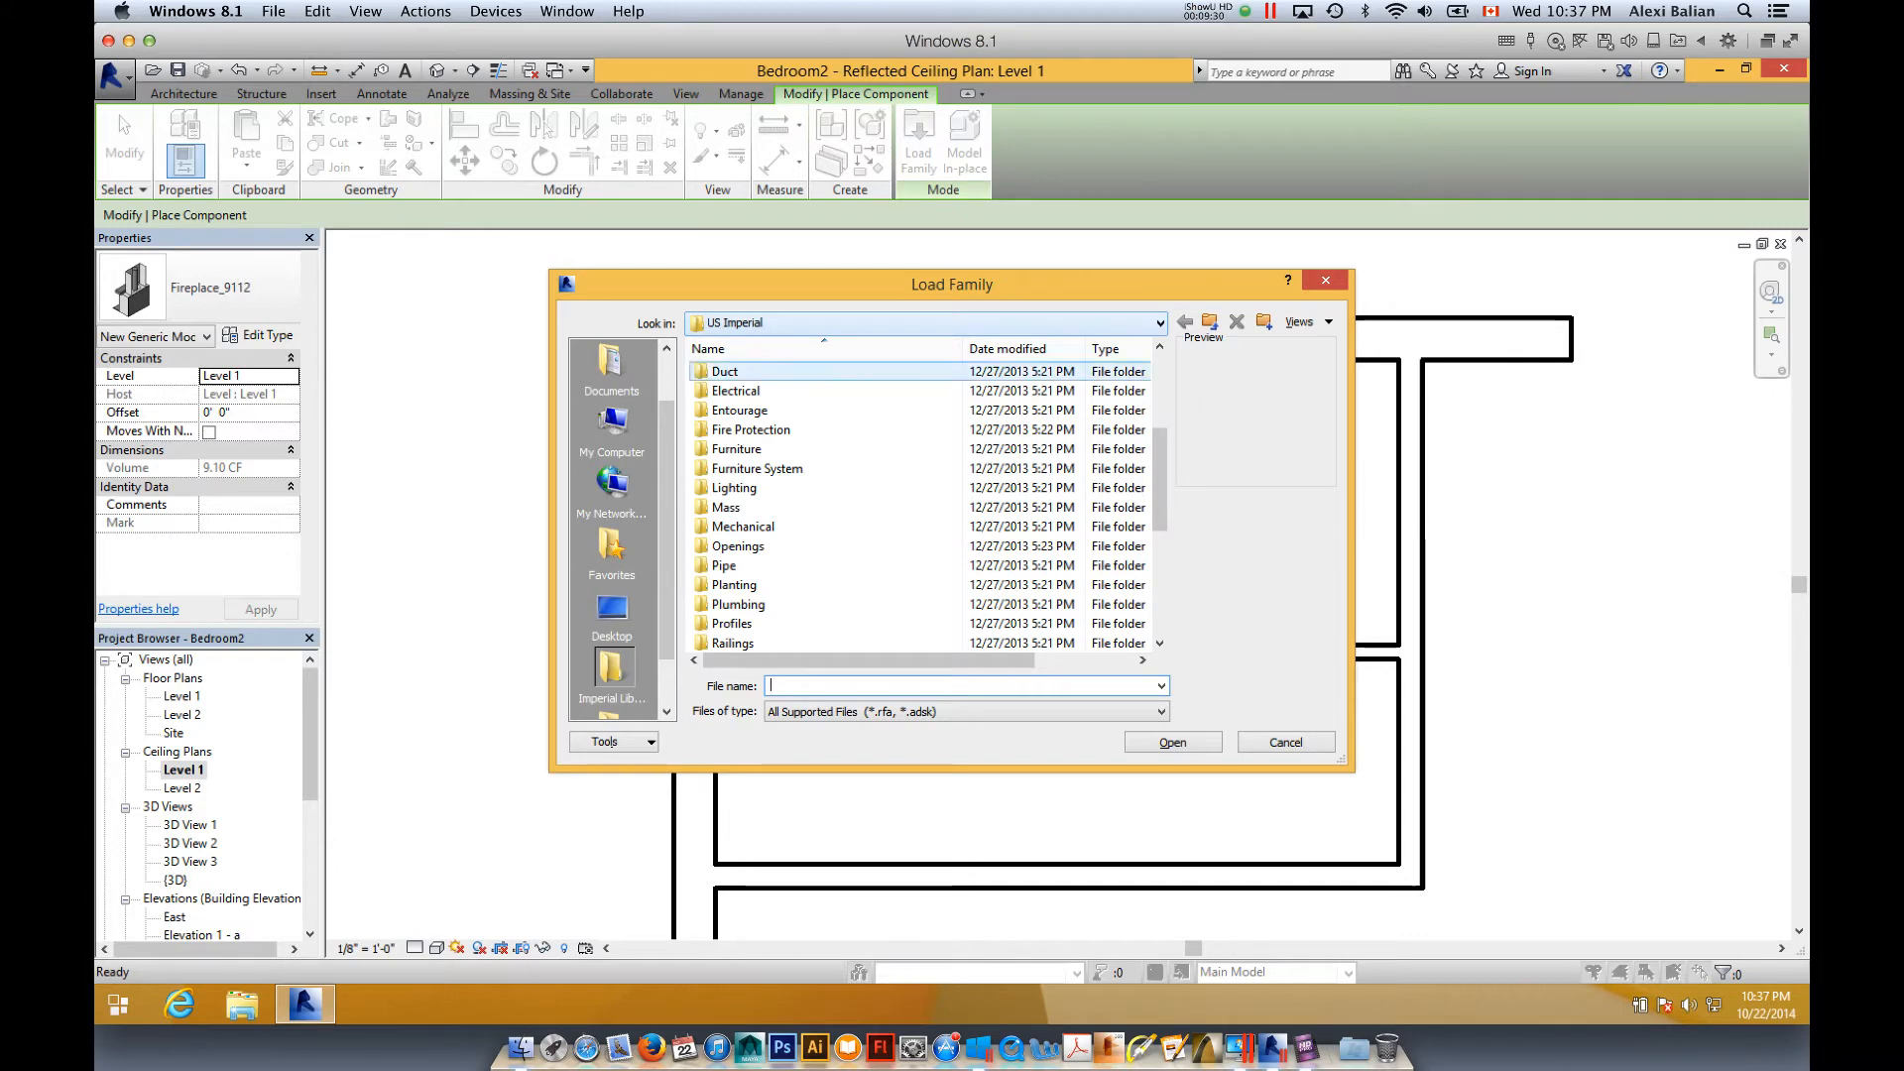
{"action": "double_click", "coordinate": [739, 488]}
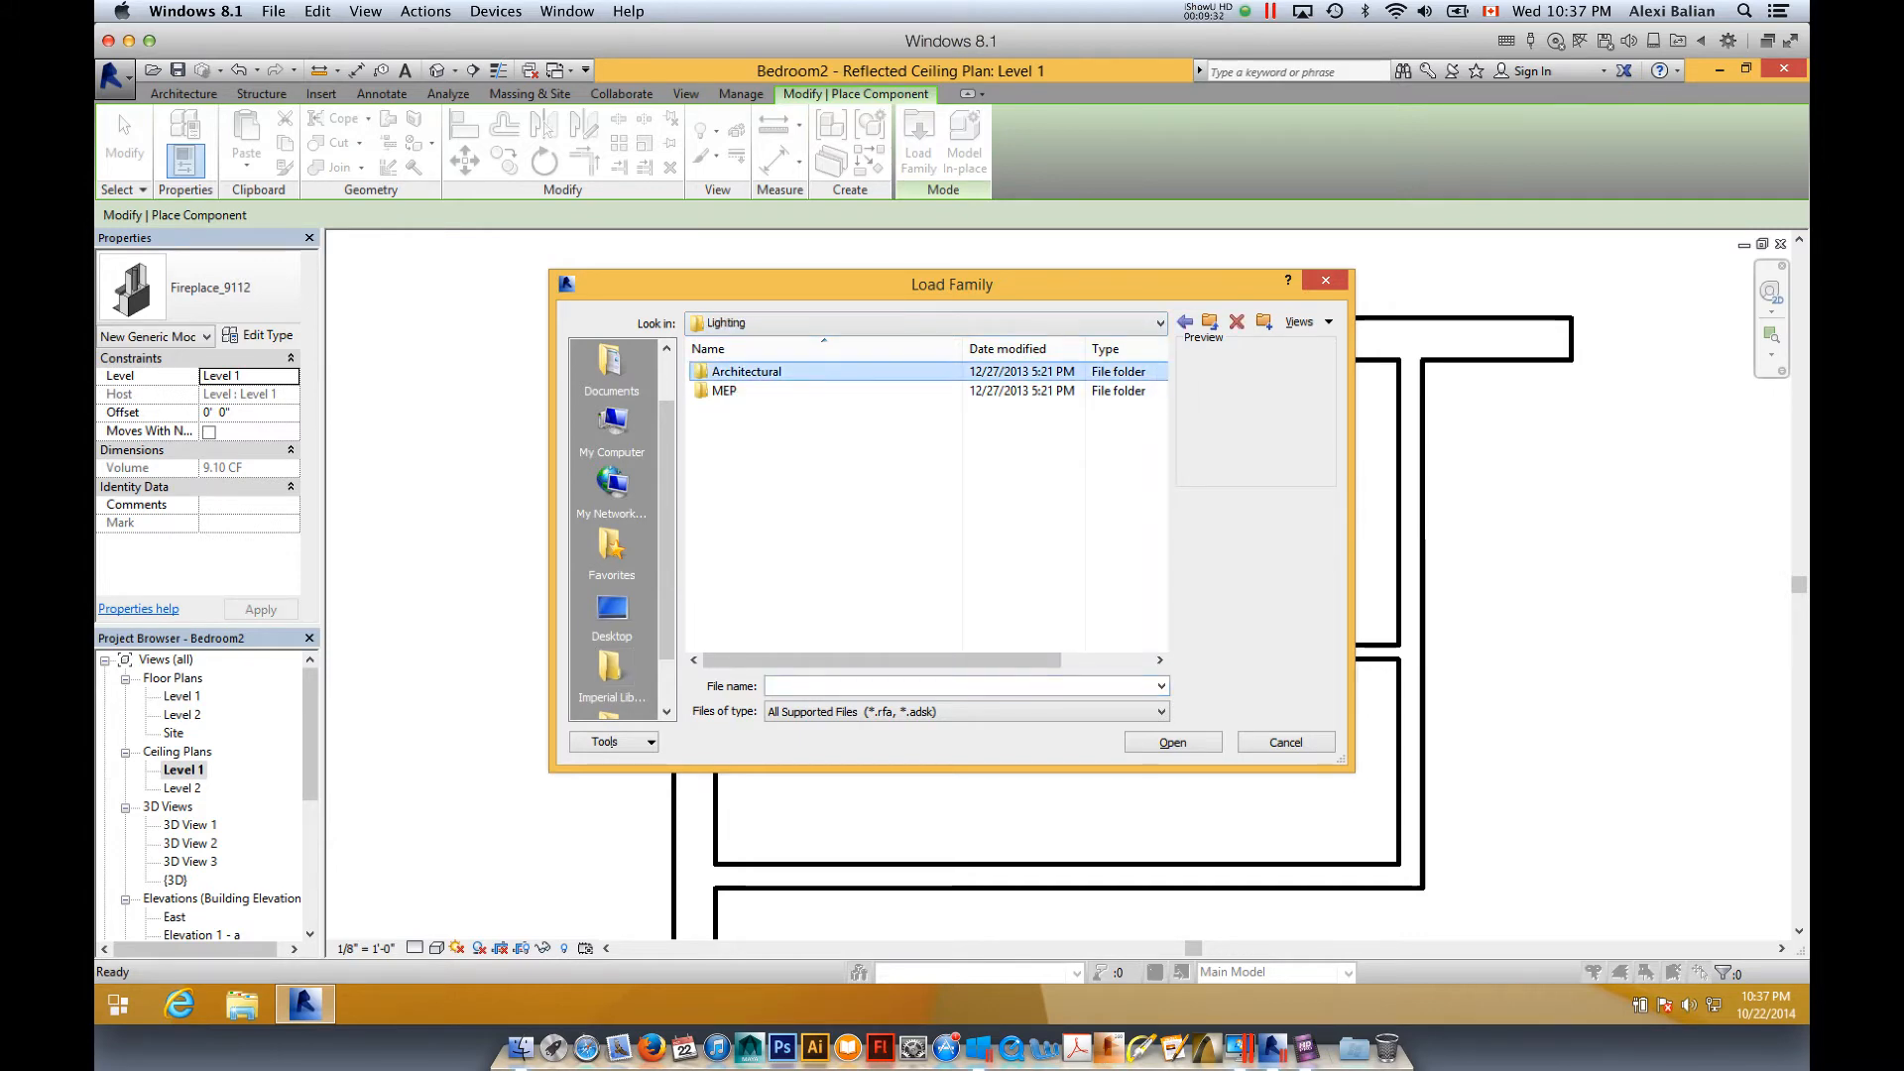
{"action": "double_click", "coordinate": [746, 371]}
{"action": "double_click", "coordinate": [732, 391]}
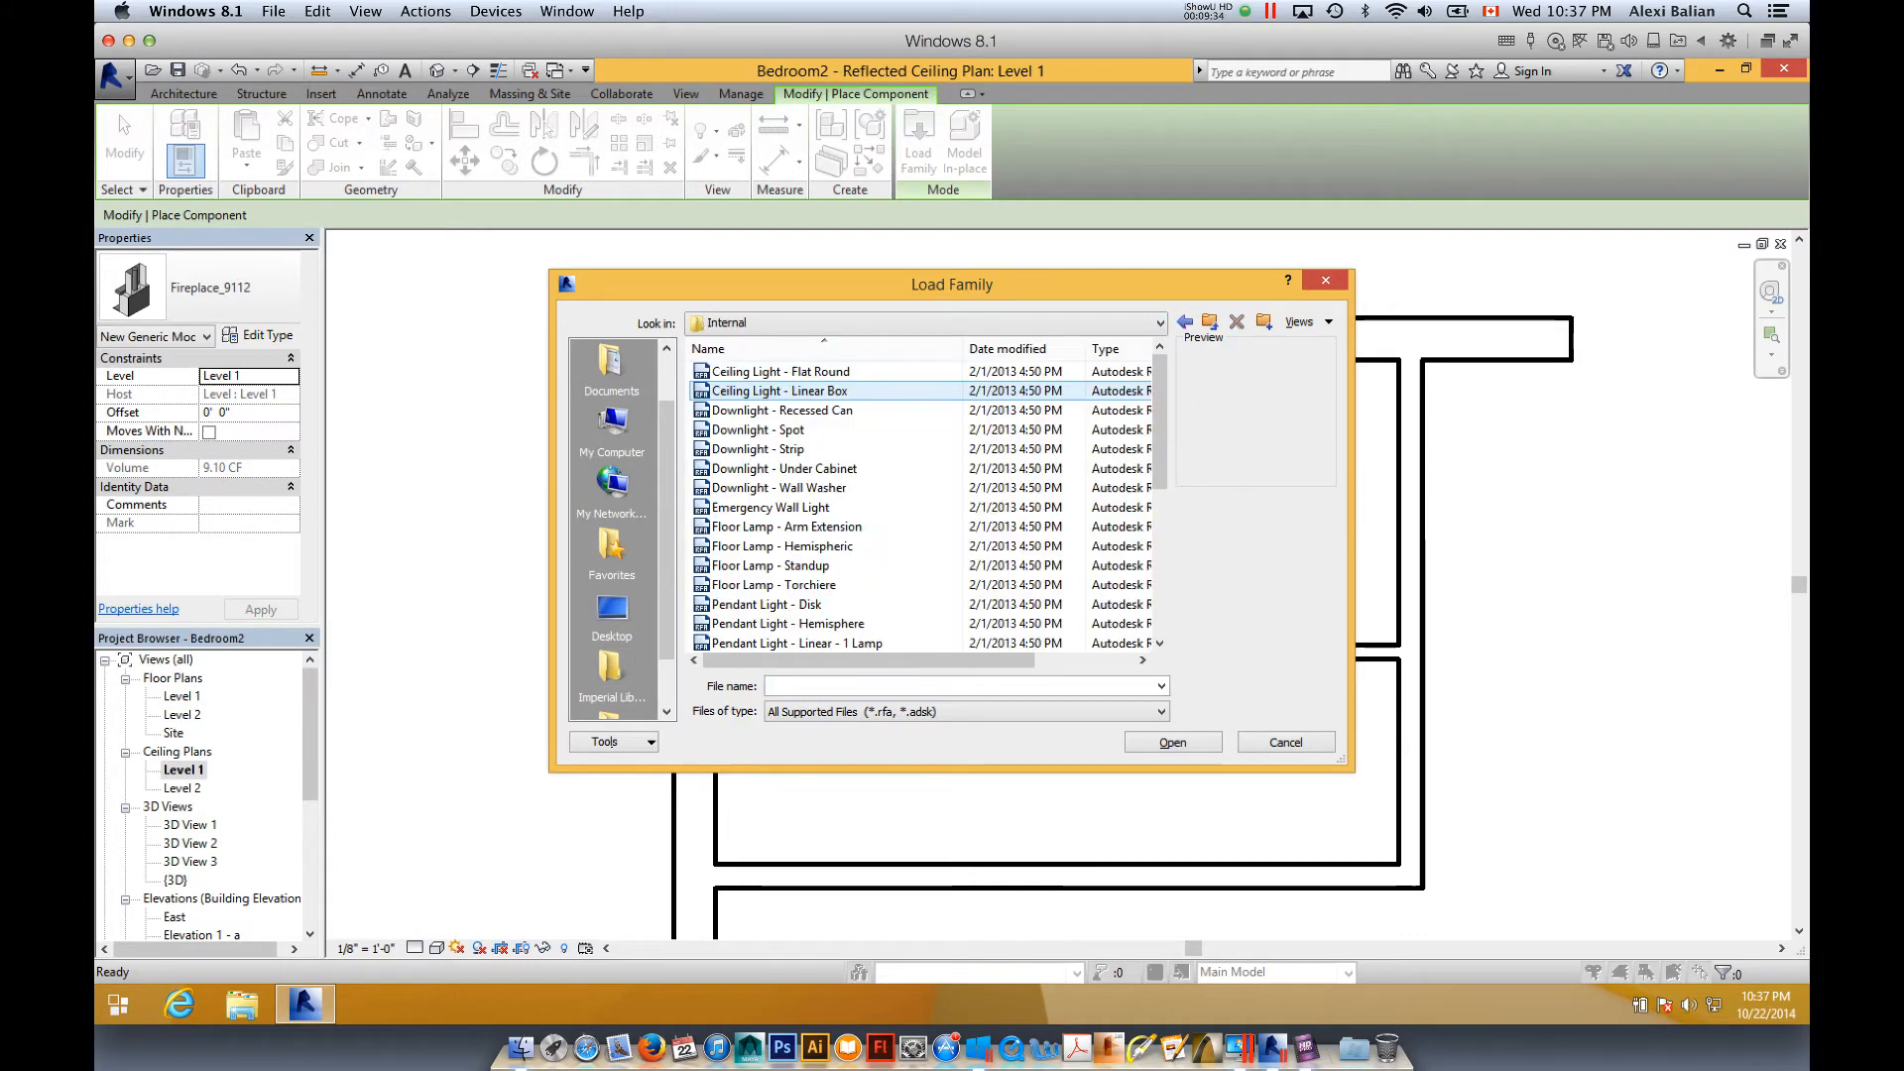
{"action": "left_click", "coordinate": [780, 371]}
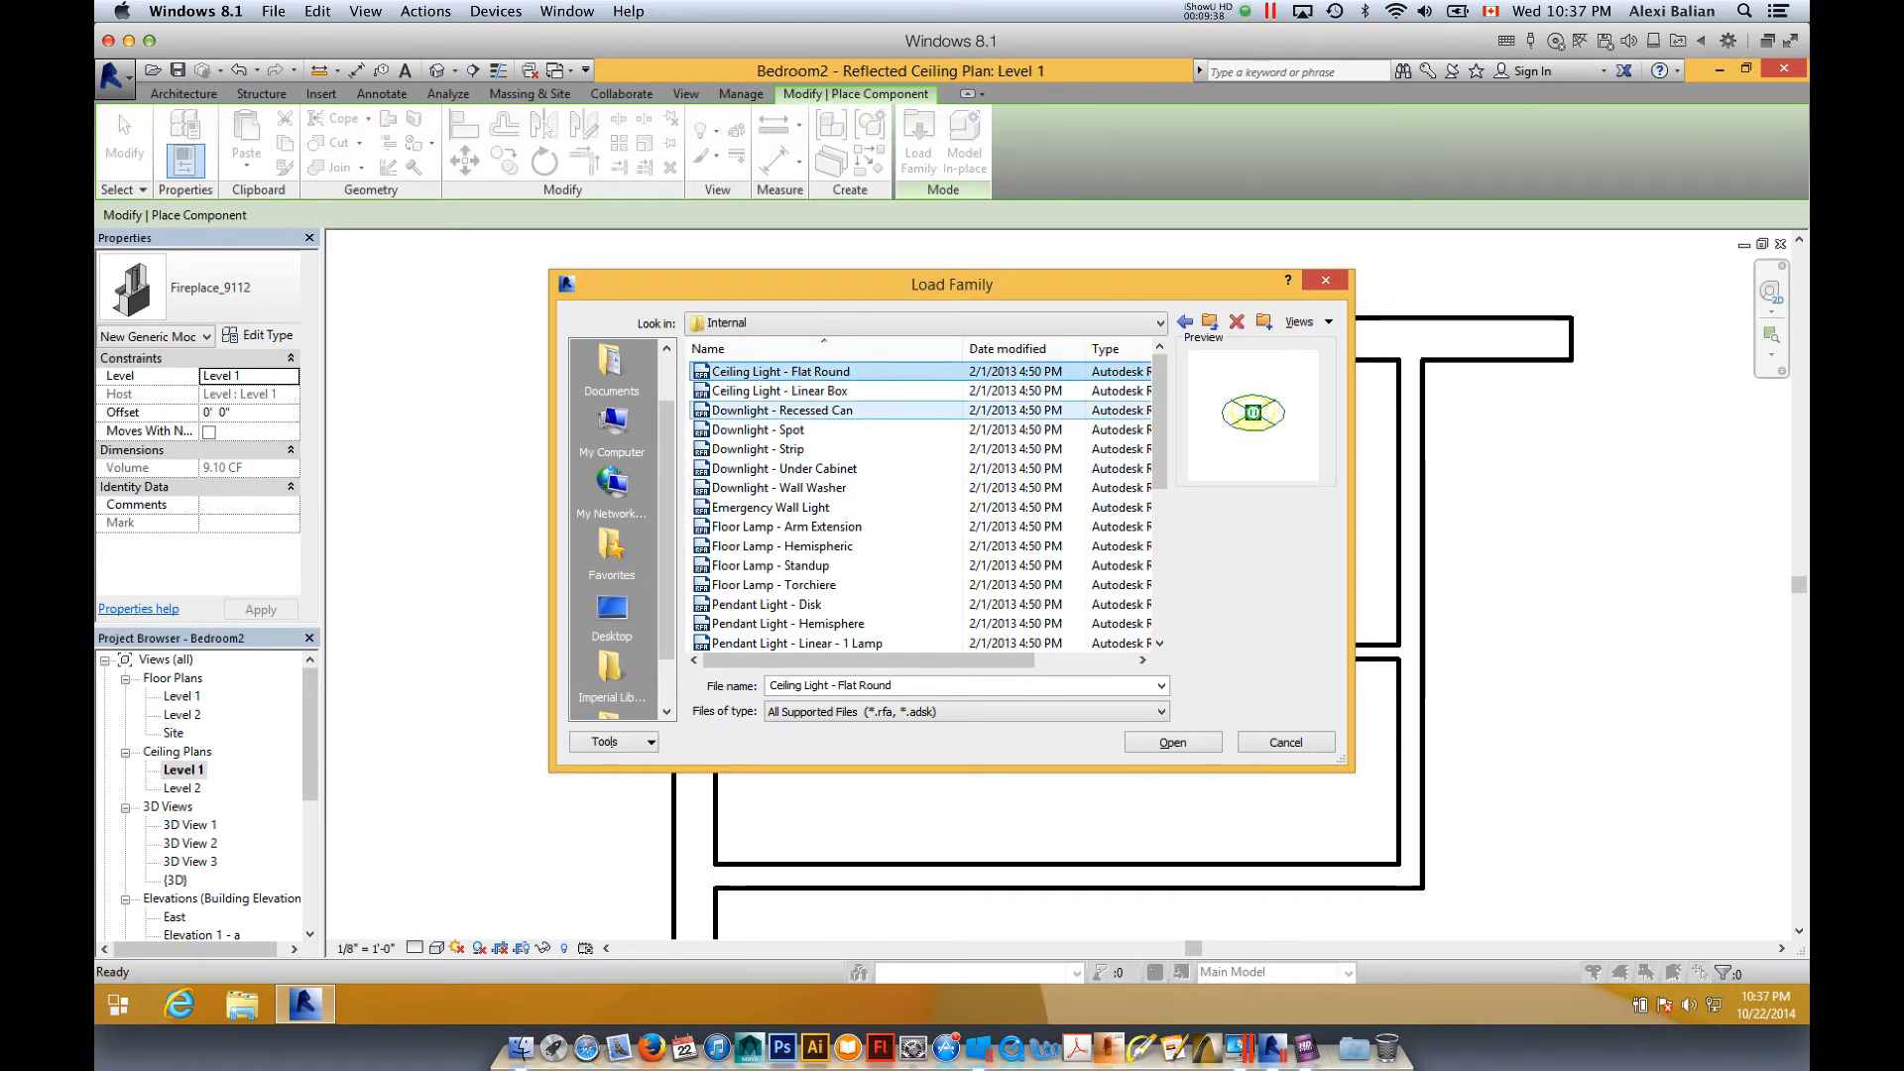
{"action": "left_click", "coordinate": [782, 411]}
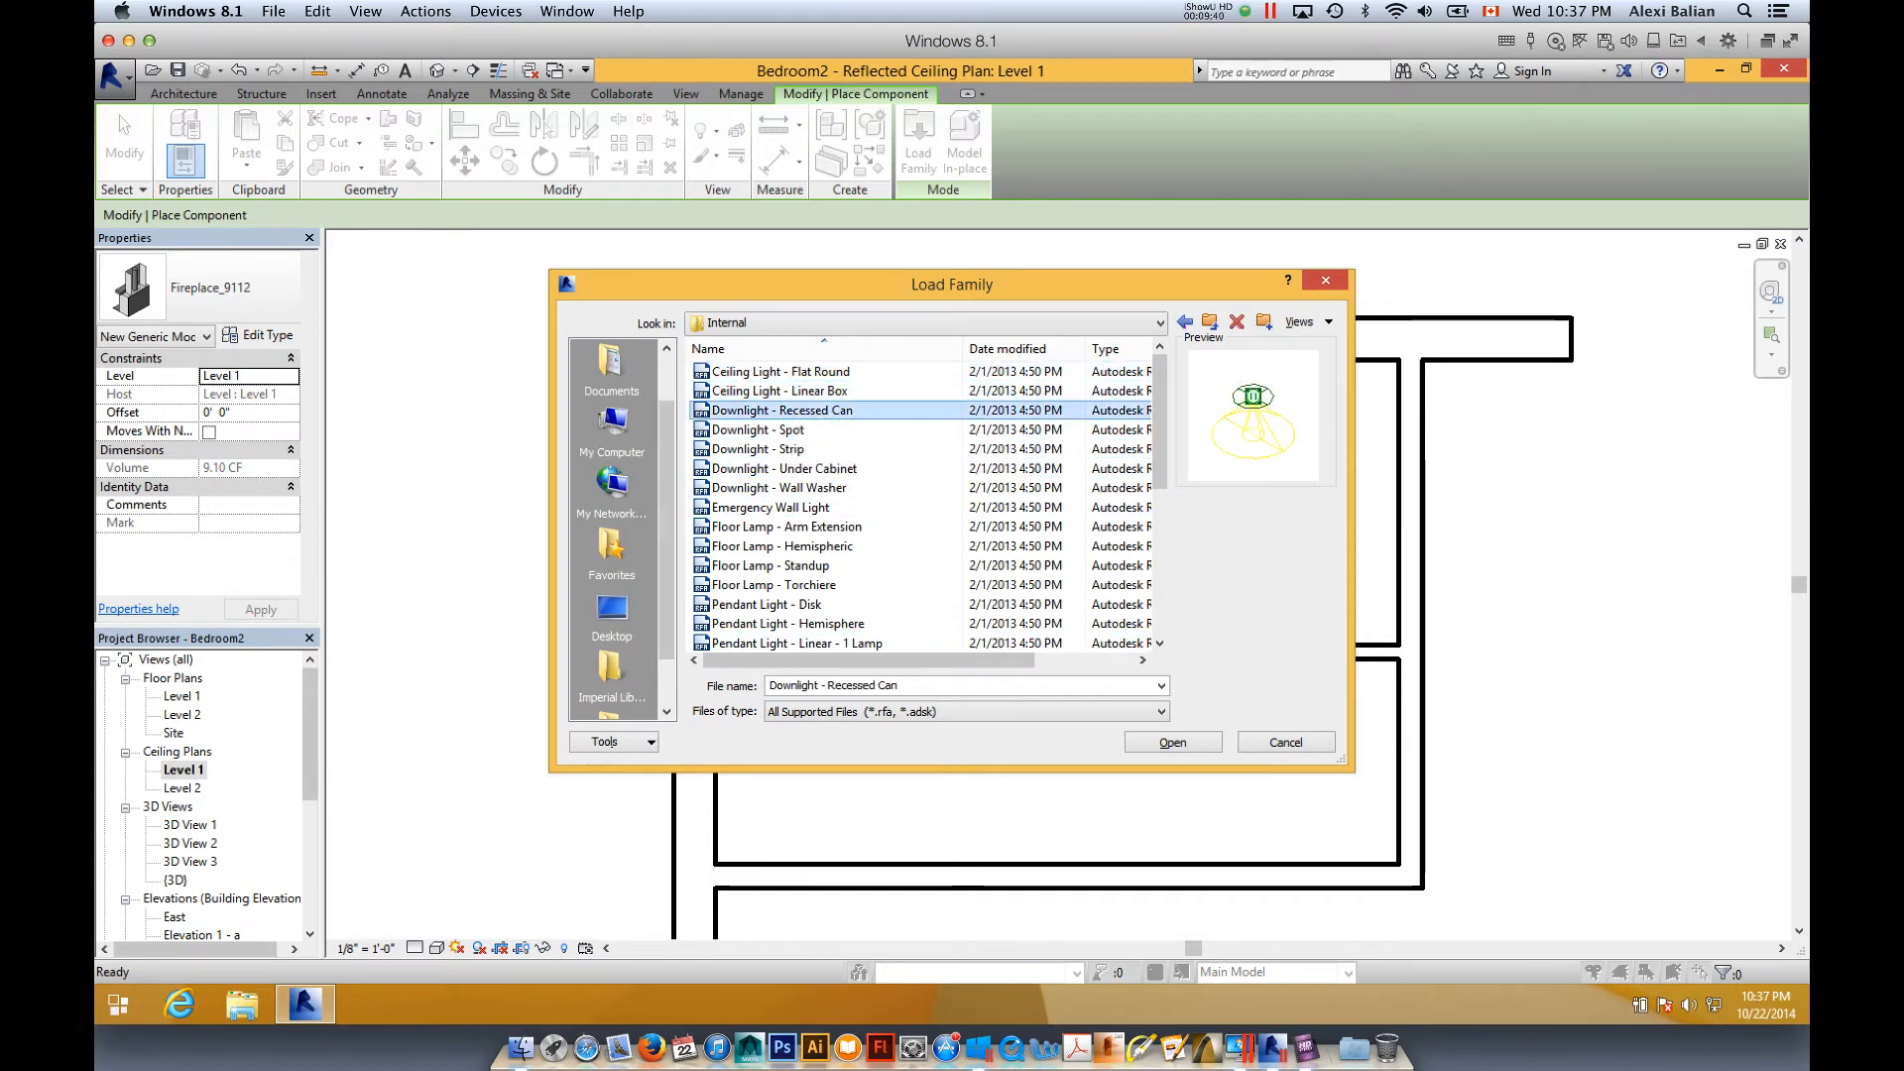
{"action": "left_click", "coordinate": [1172, 742]}
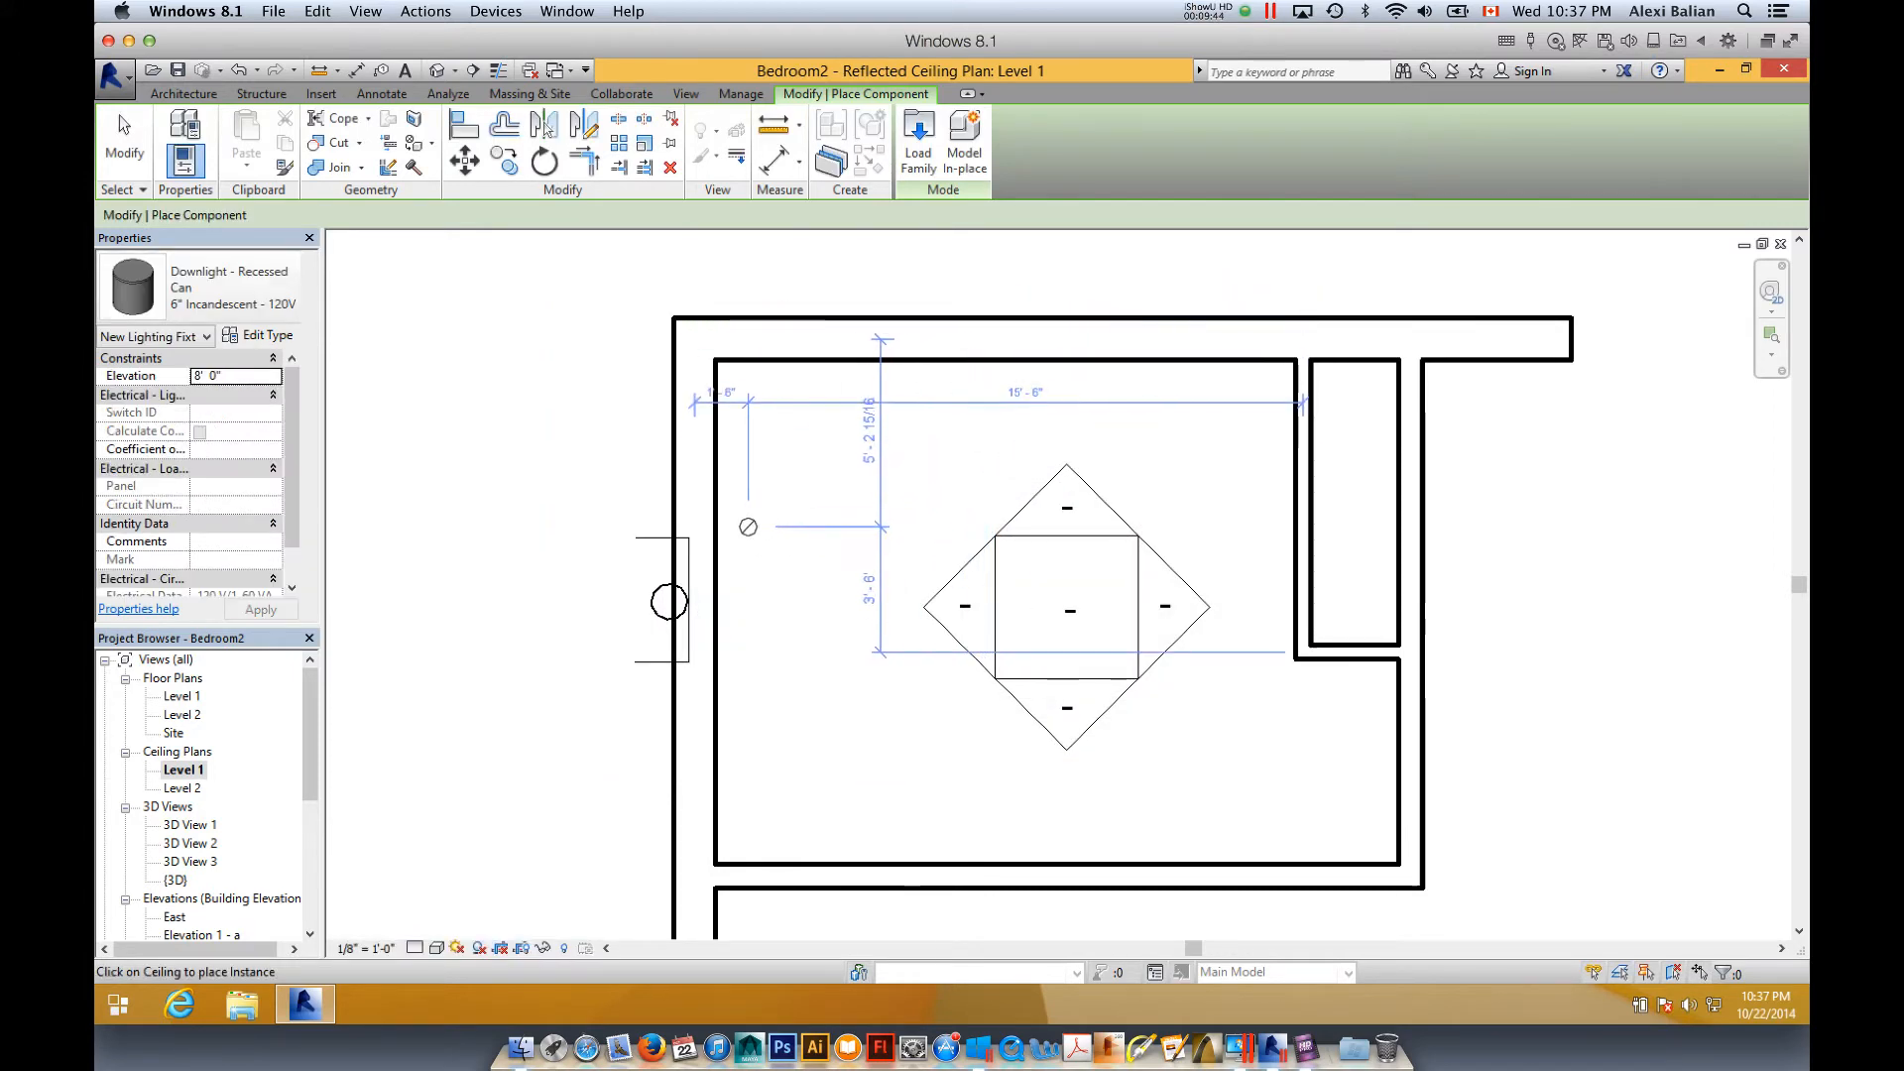
- Place six 6" Incandescent - 120V recessed downlights on the bedroom ceiling: two beside the fireplace wall and two along each long wall
{"action": "left_click", "coordinate": [766, 509]}
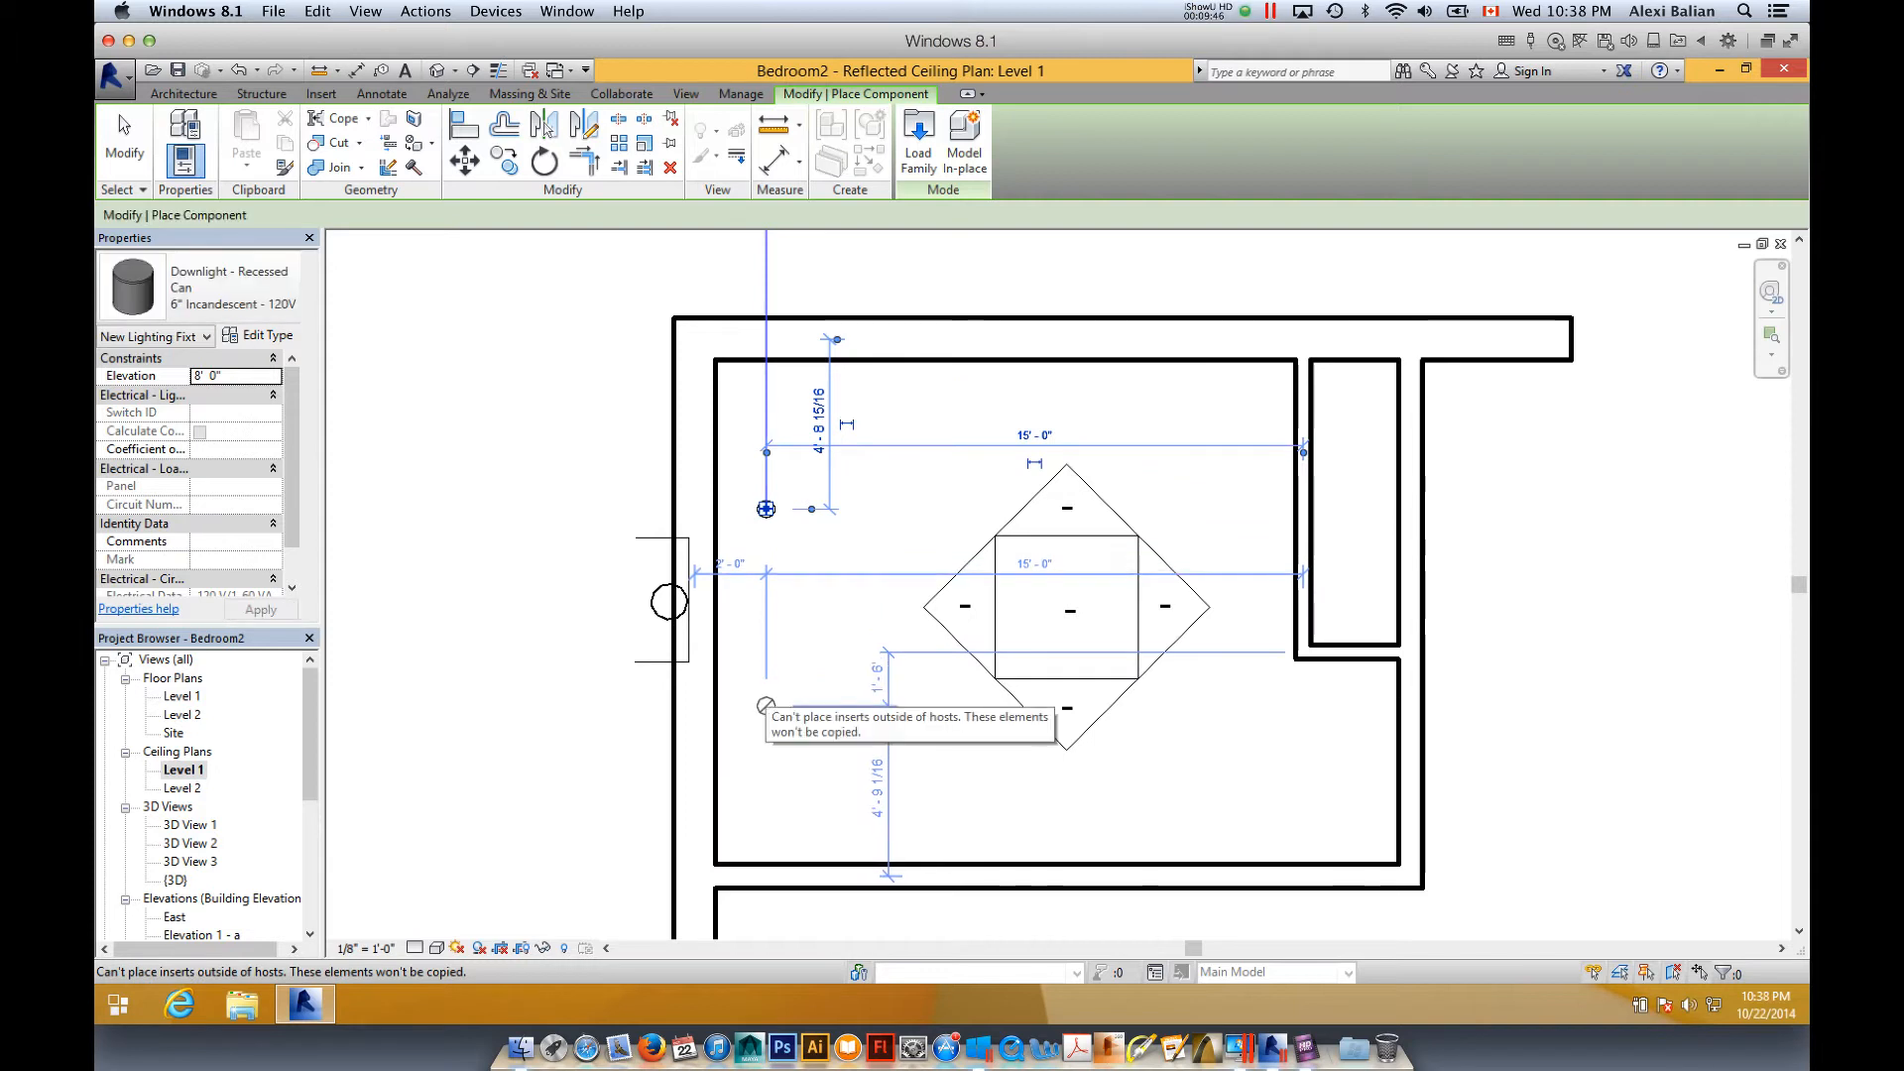
{"action": "left_click", "coordinate": [765, 705]}
{"action": "left_click", "coordinate": [855, 428]}
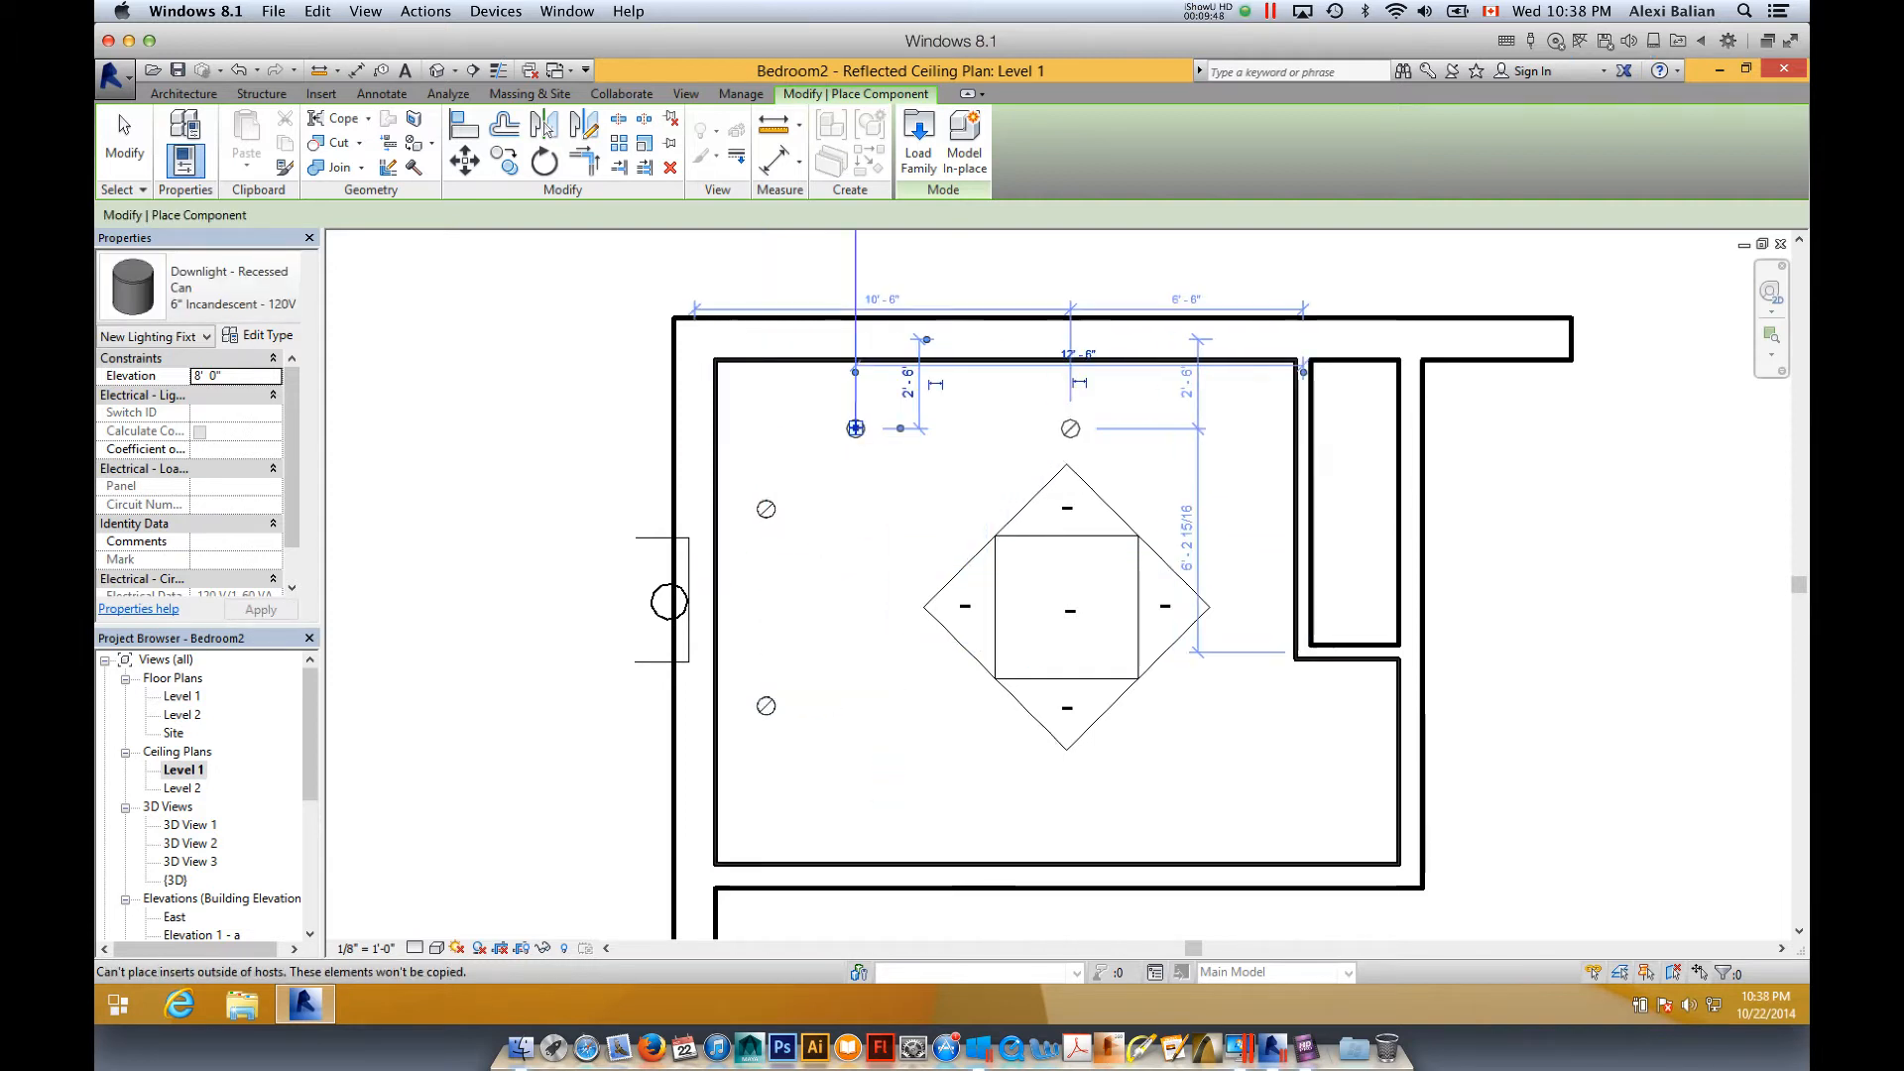
{"action": "left_click", "coordinate": [1177, 428]}
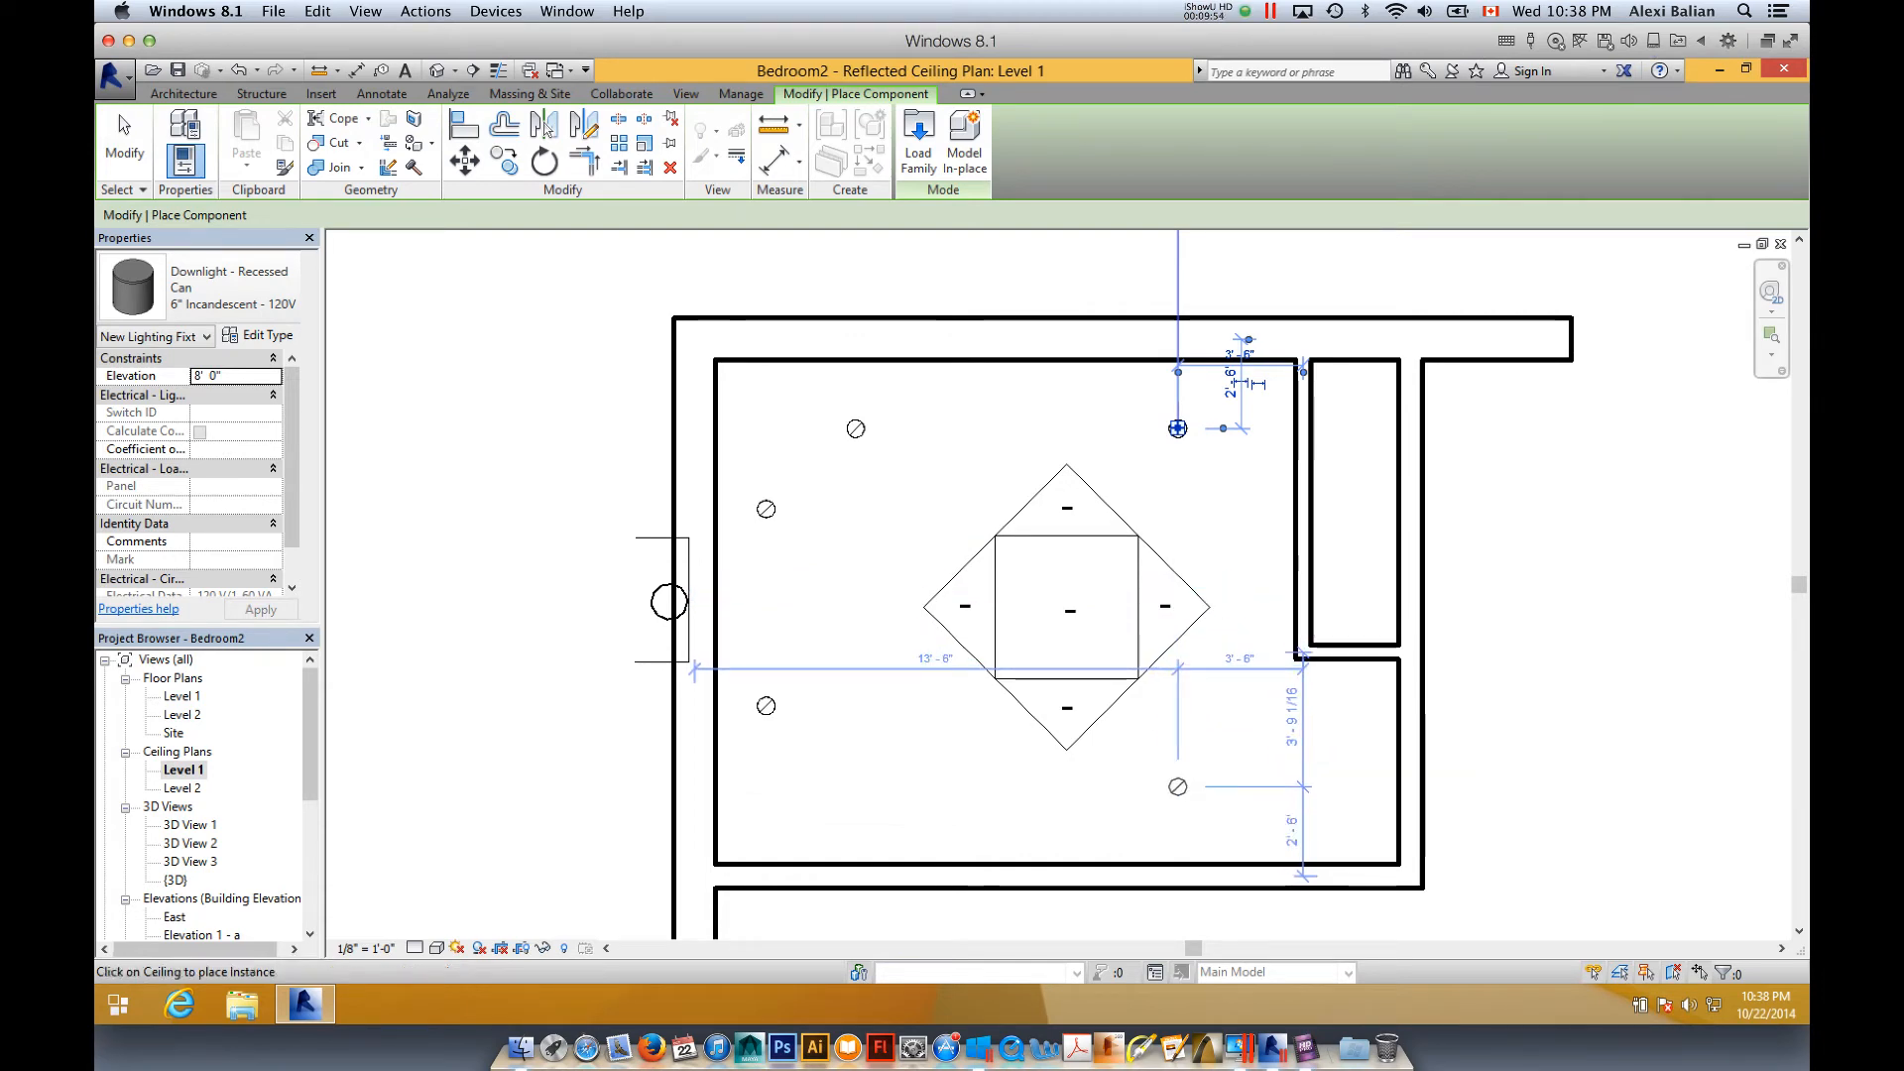
{"action": "left_click", "coordinate": [891, 786]}
{"action": "left_click", "coordinate": [1178, 787]}
{"action": "left_click", "coordinate": [1250, 527]}
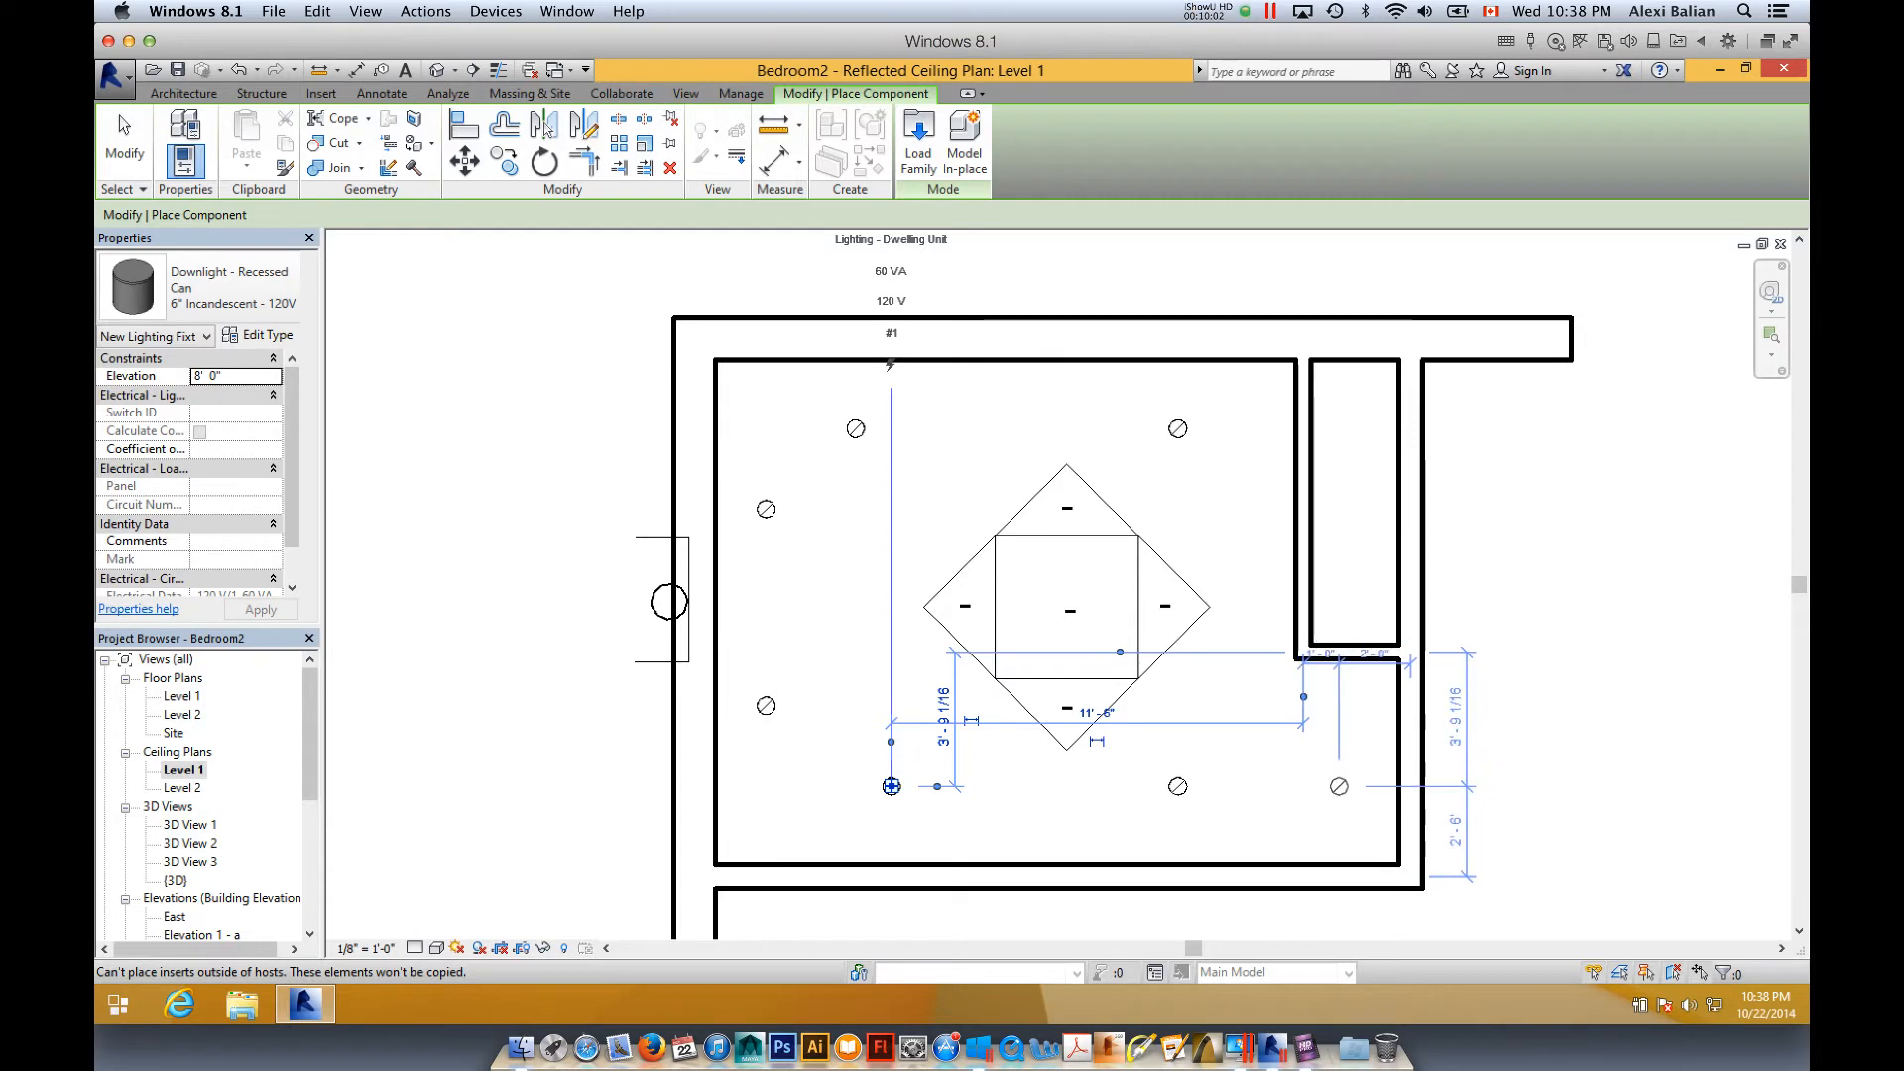
{"action": "left_click", "coordinate": [1339, 786]}
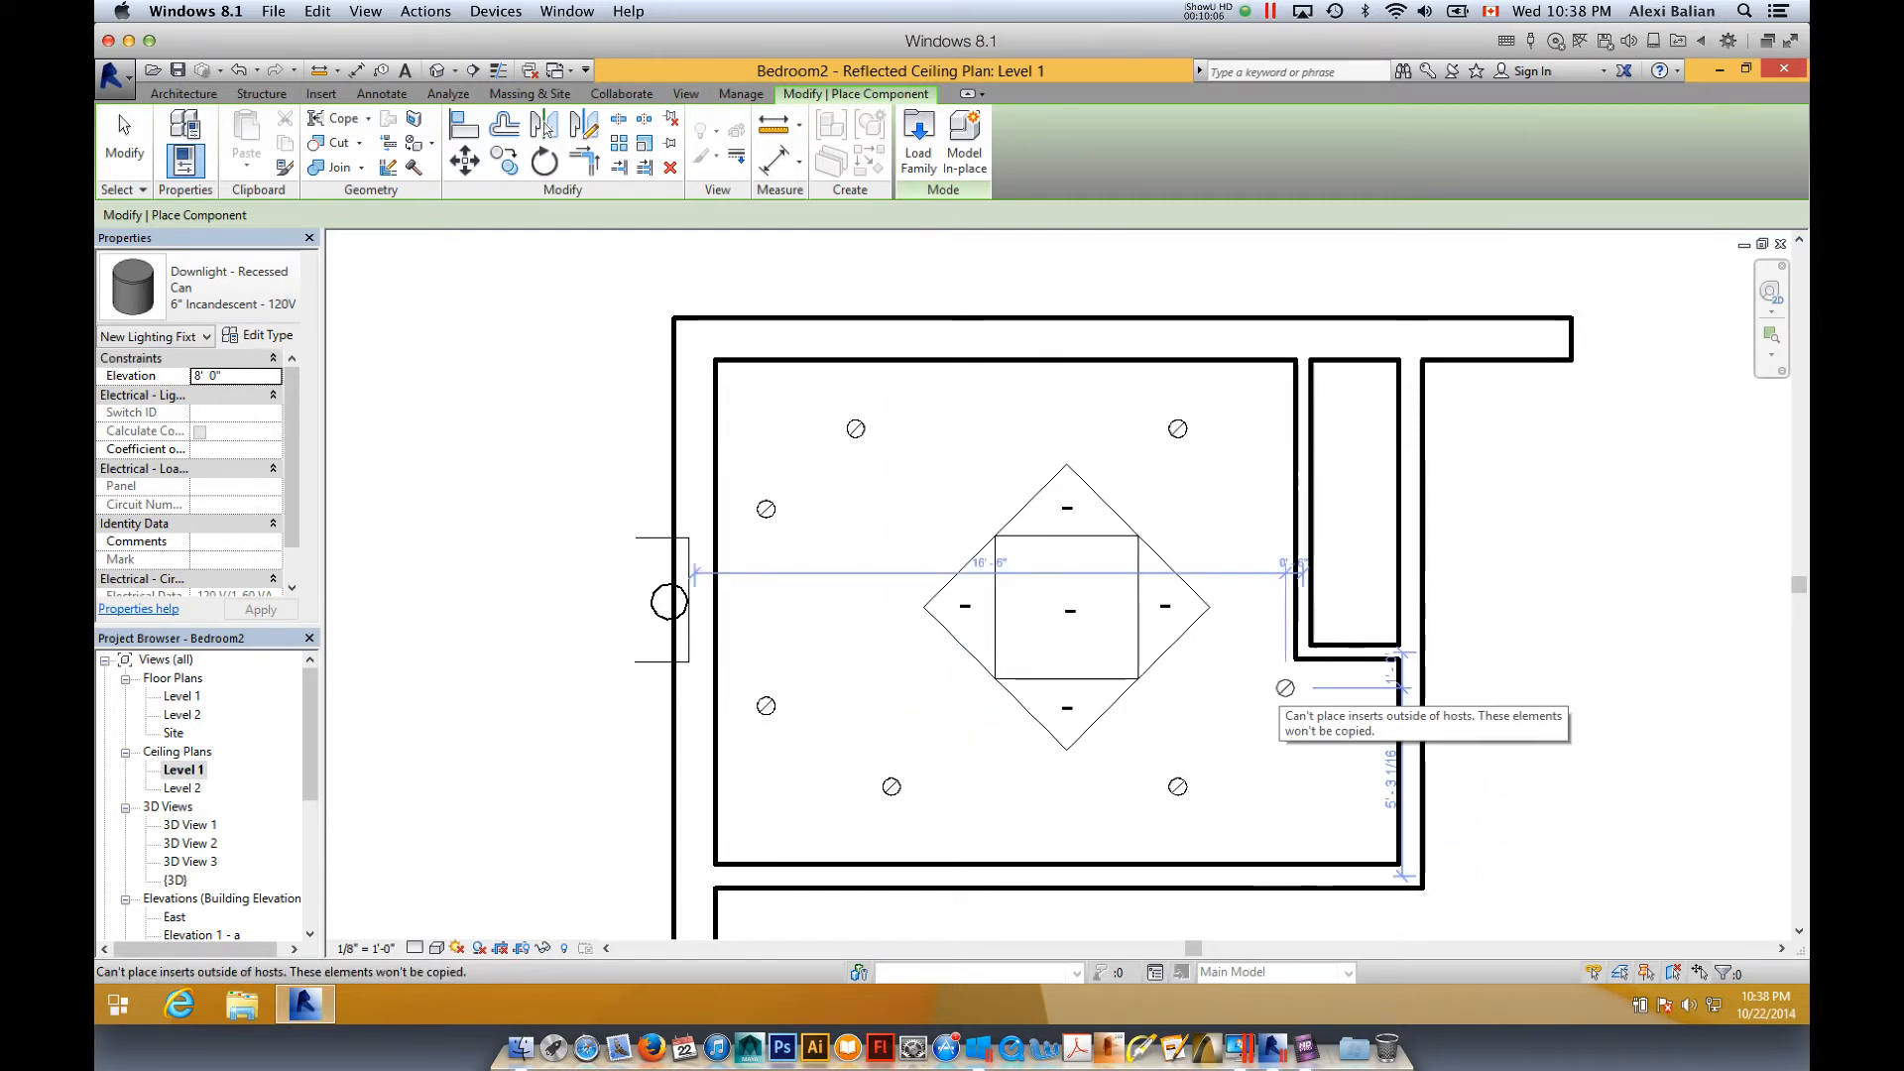
- Finish placing downlights and open the Lighting > Architectural > Internal library folder to load another component family
{"action": "key", "text": "Escape"}
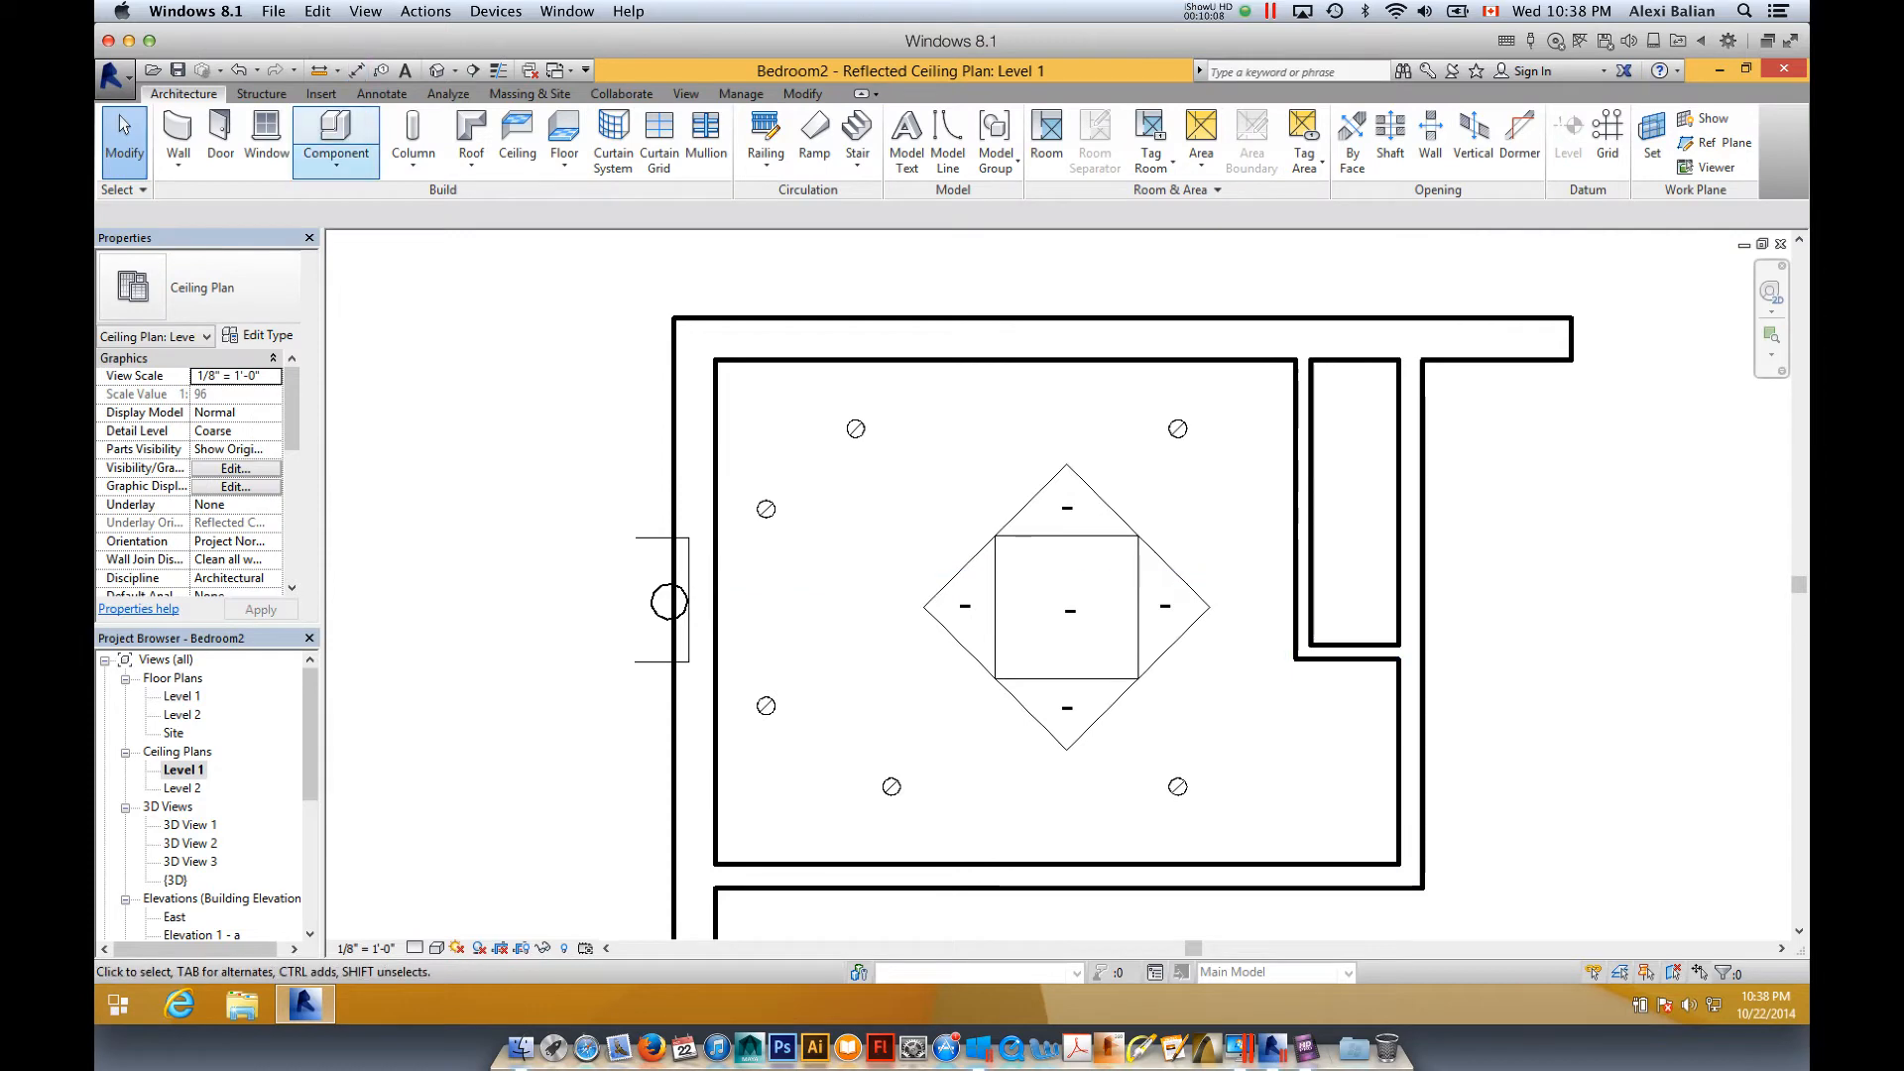
{"action": "left_click", "coordinate": [336, 165]}
{"action": "left_click", "coordinate": [385, 202]}
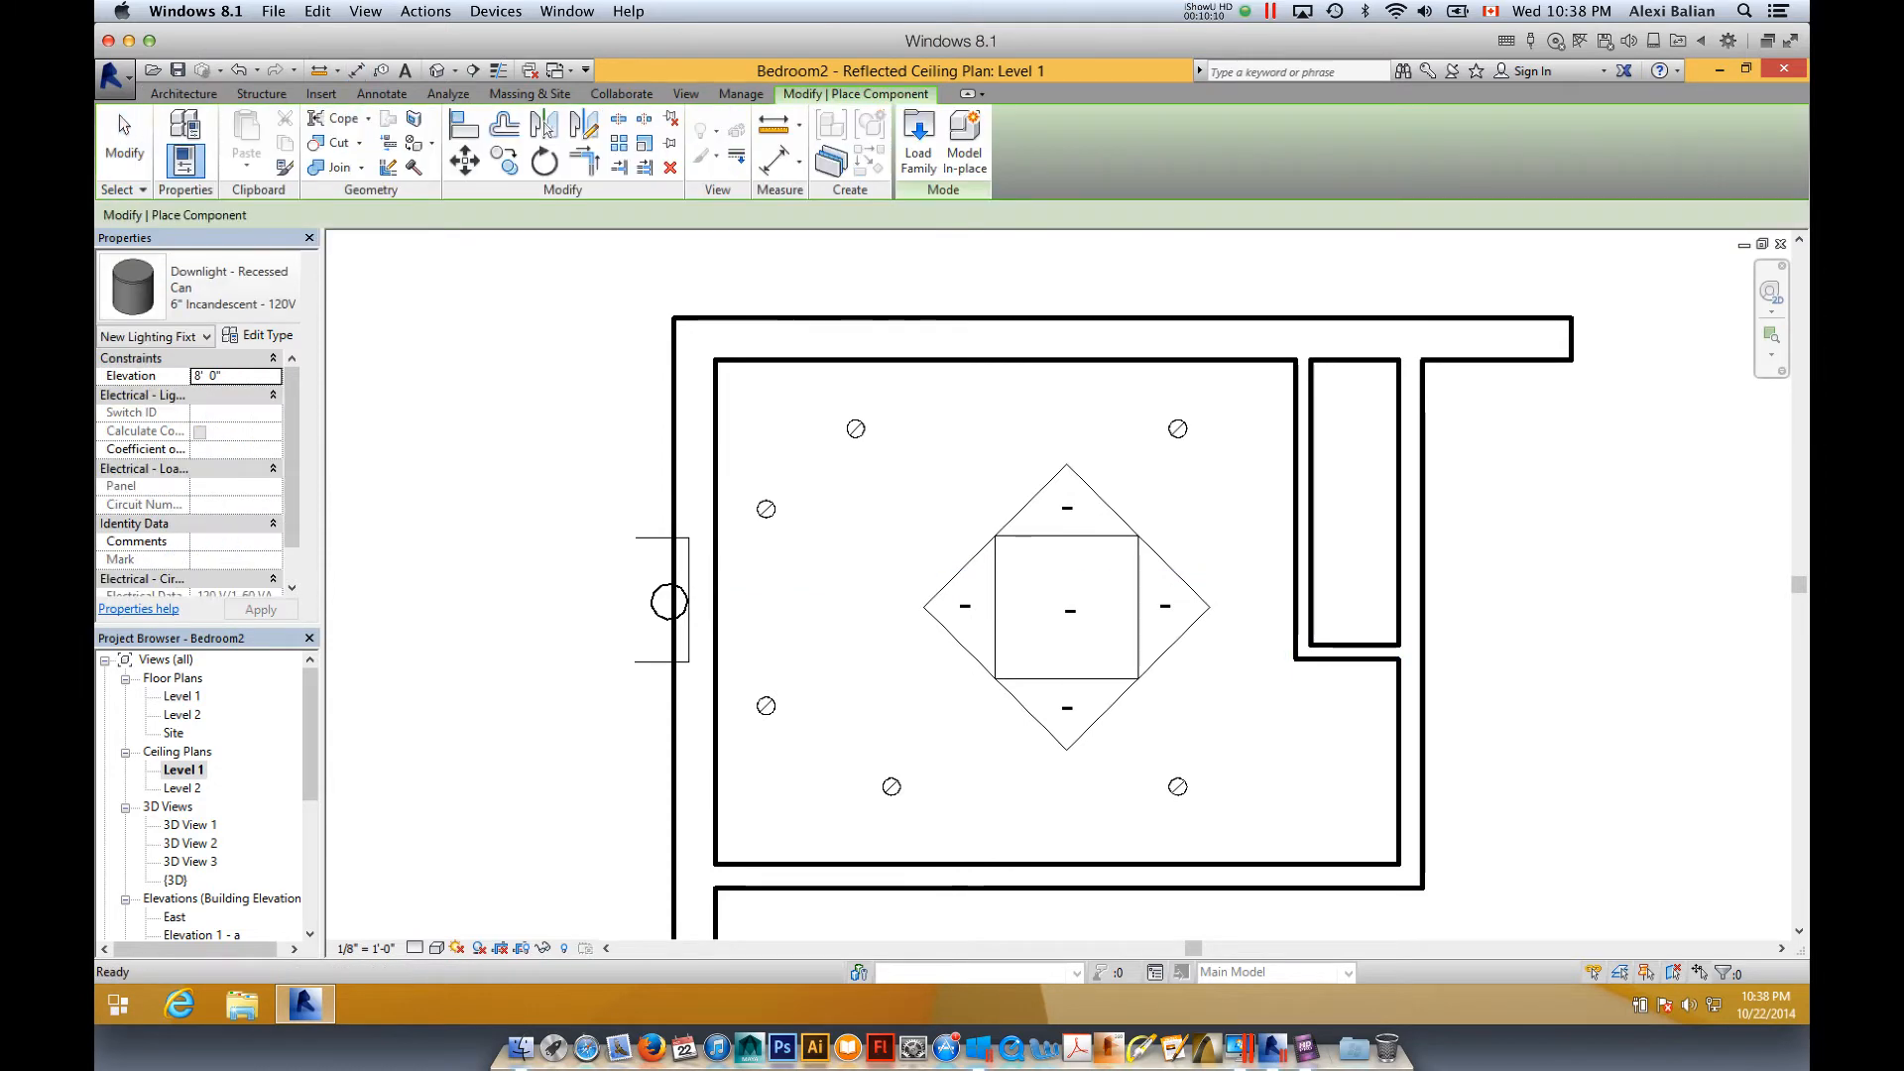
{"action": "left_click", "coordinate": [918, 139]}
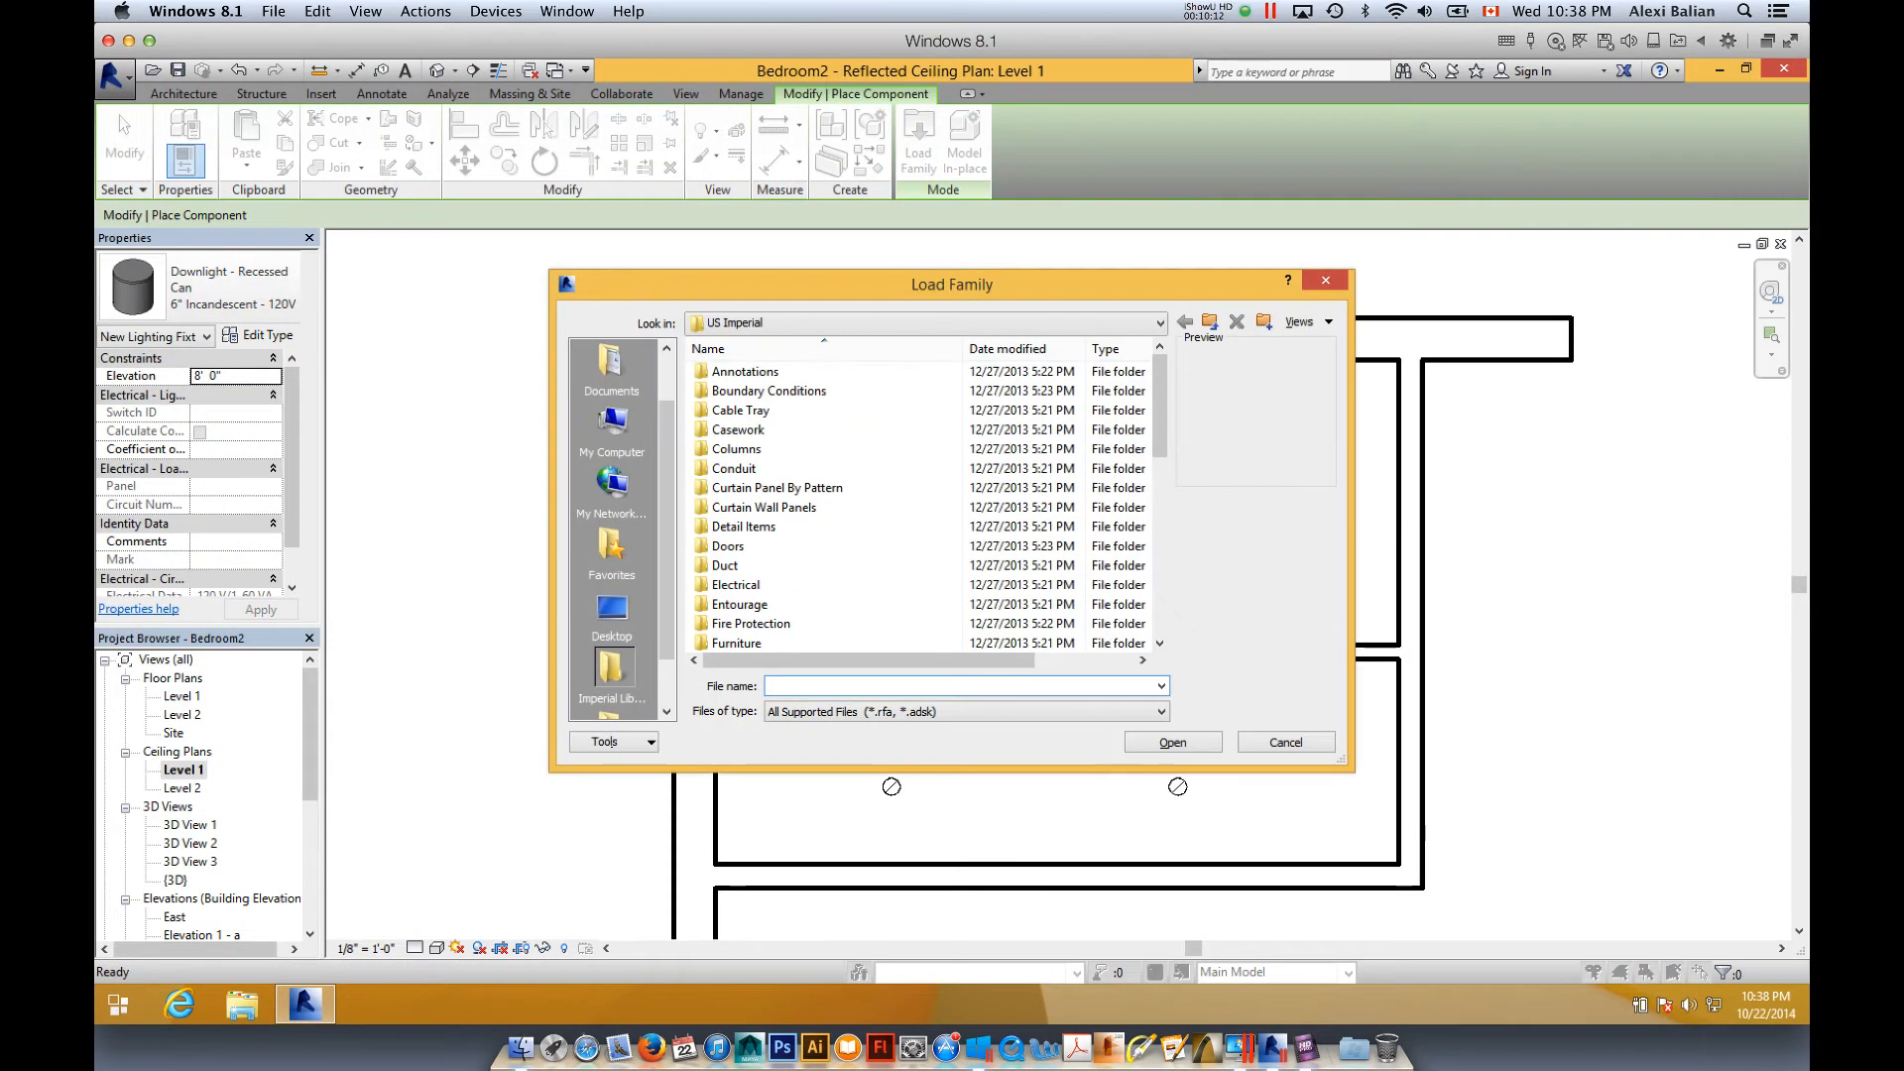
{"action": "left_click_drag", "start_coordinate": [1160, 416], "coordinate": [1159, 497]}
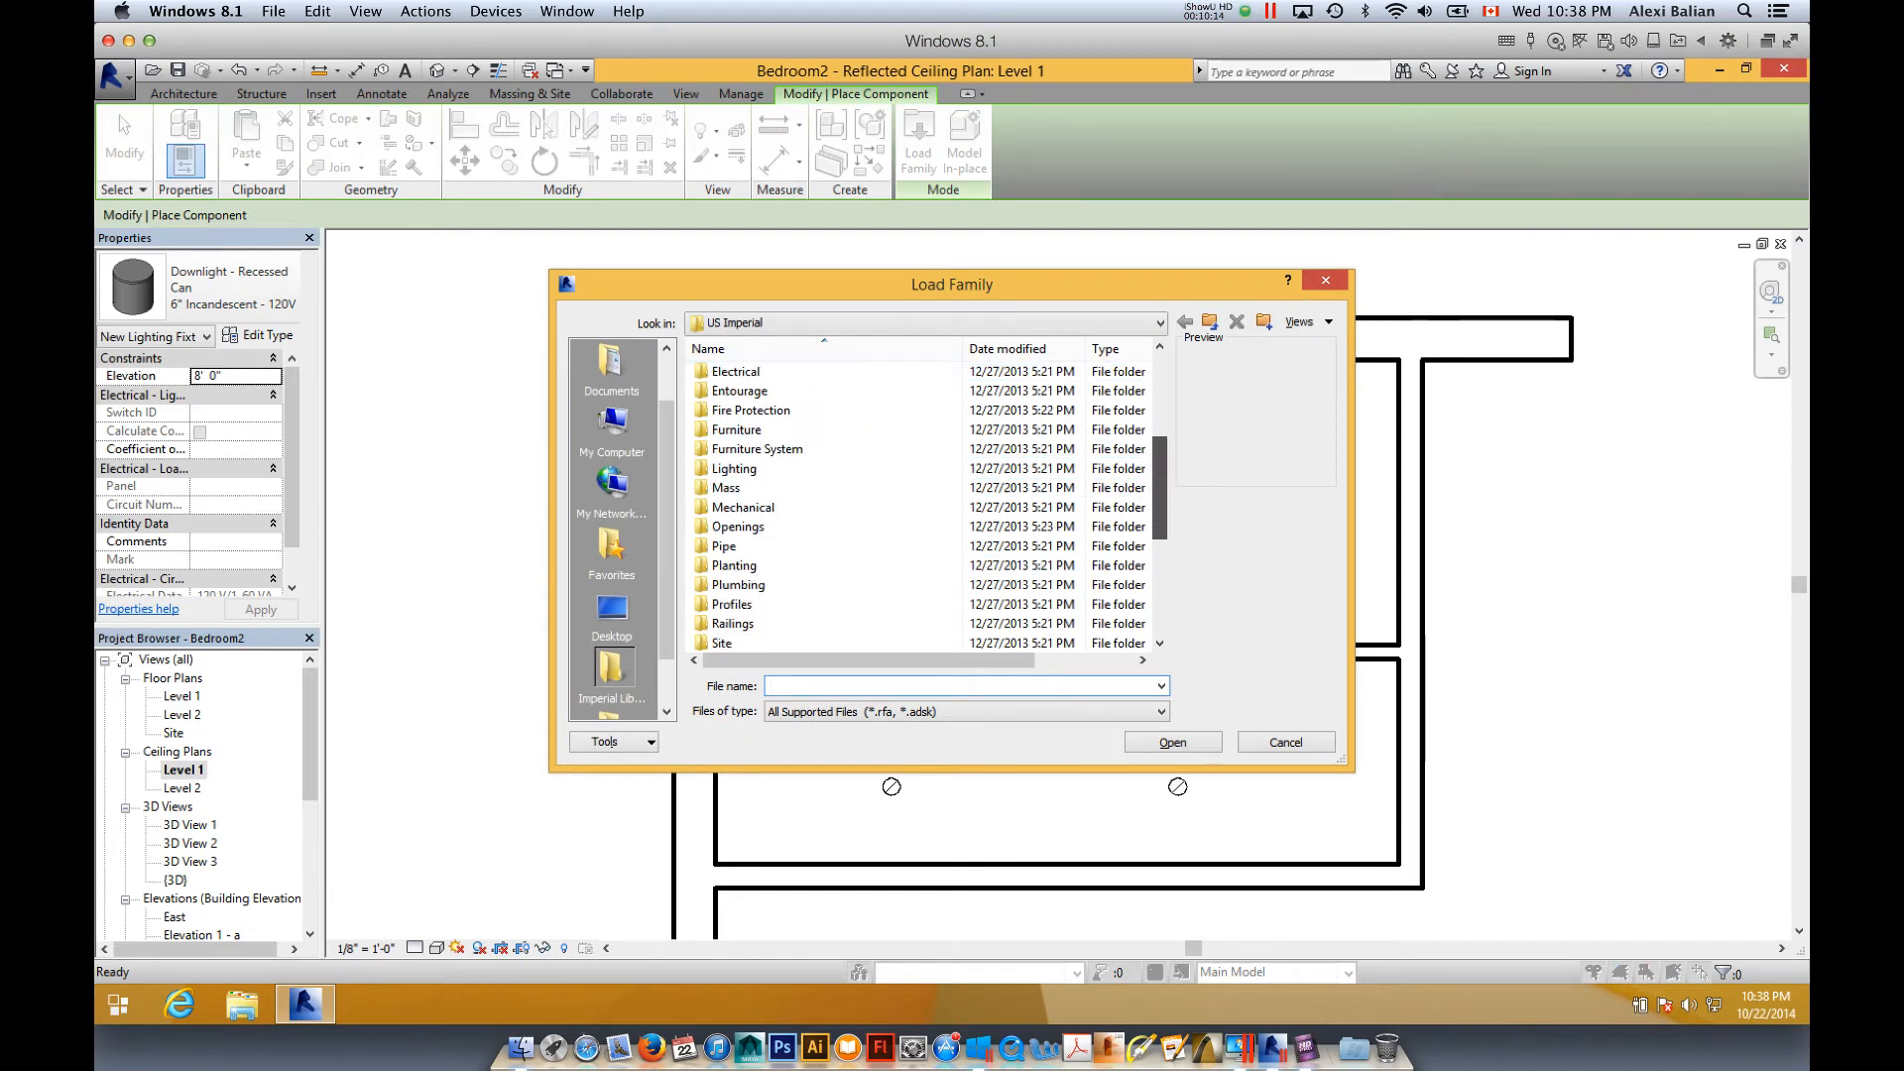
{"action": "left_click", "coordinate": [734, 470]}
{"action": "double_click", "coordinate": [734, 469]}
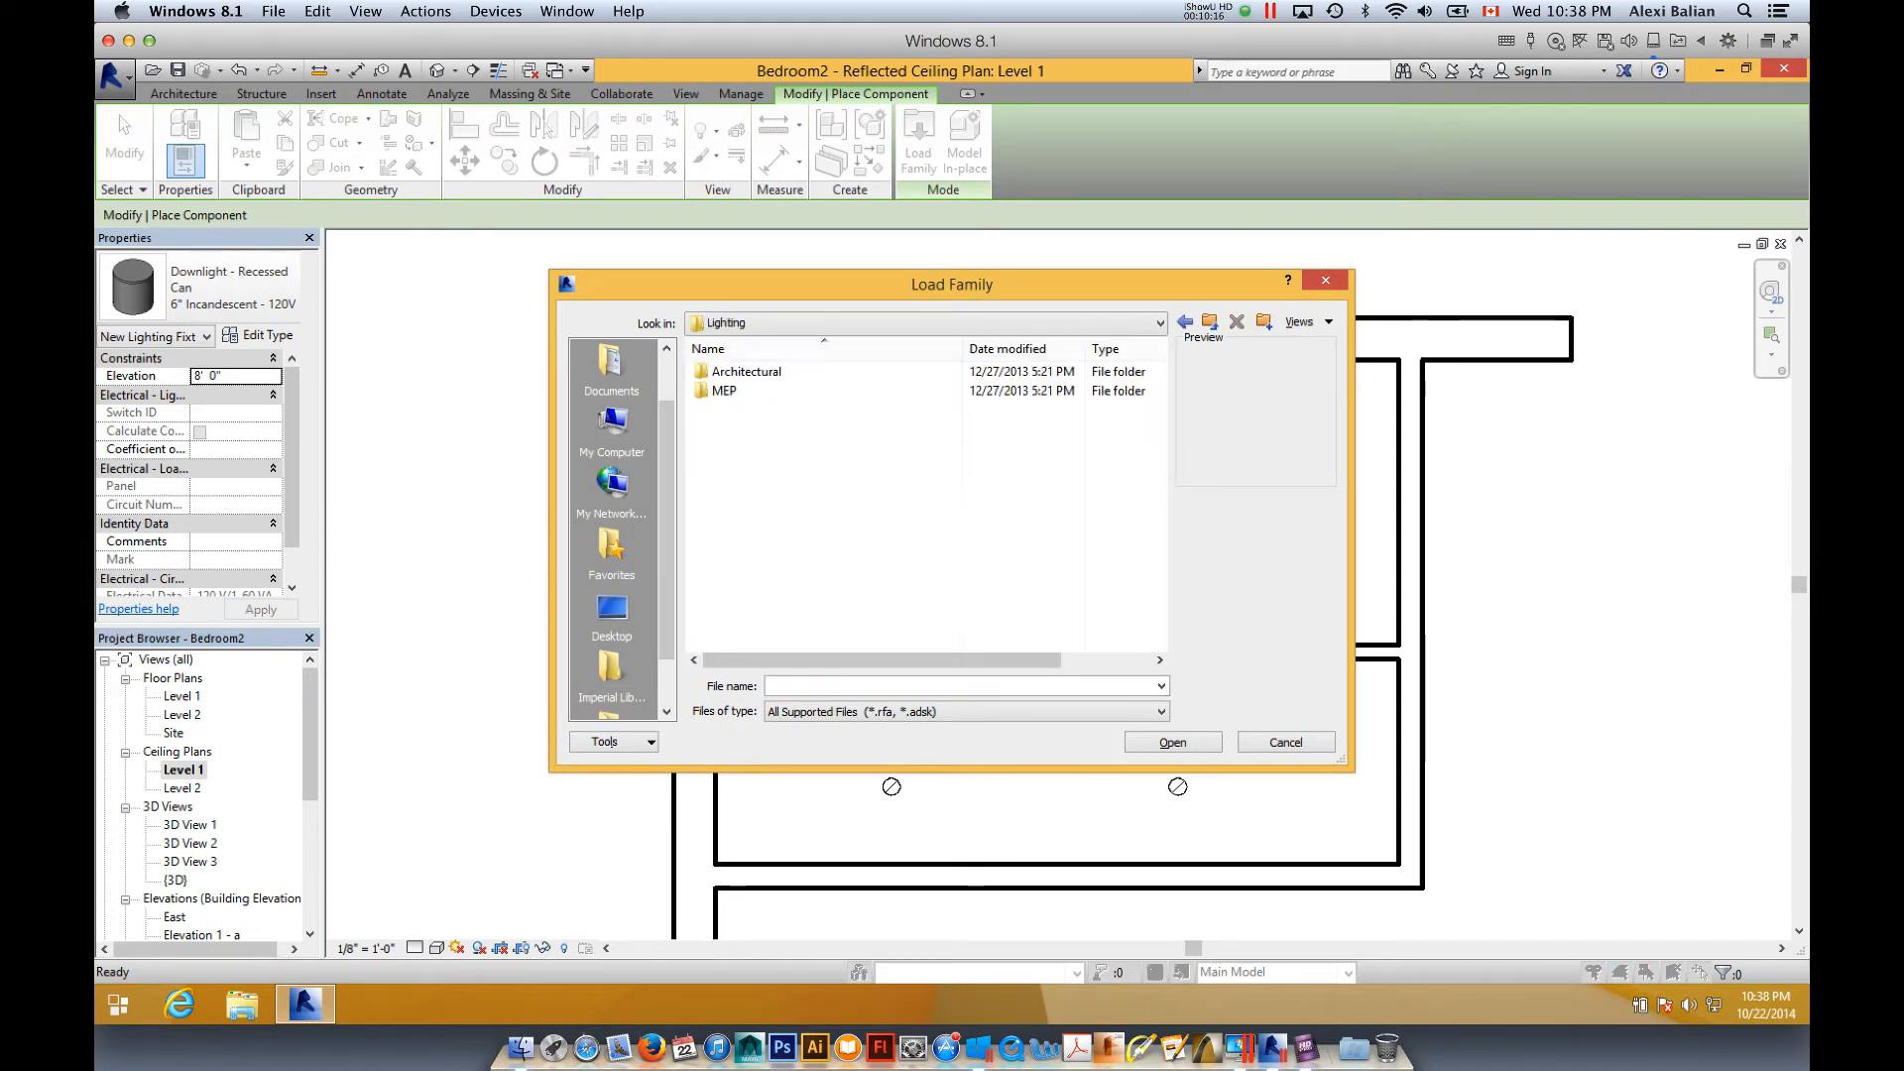
{"action": "double_click", "coordinate": [739, 371]}
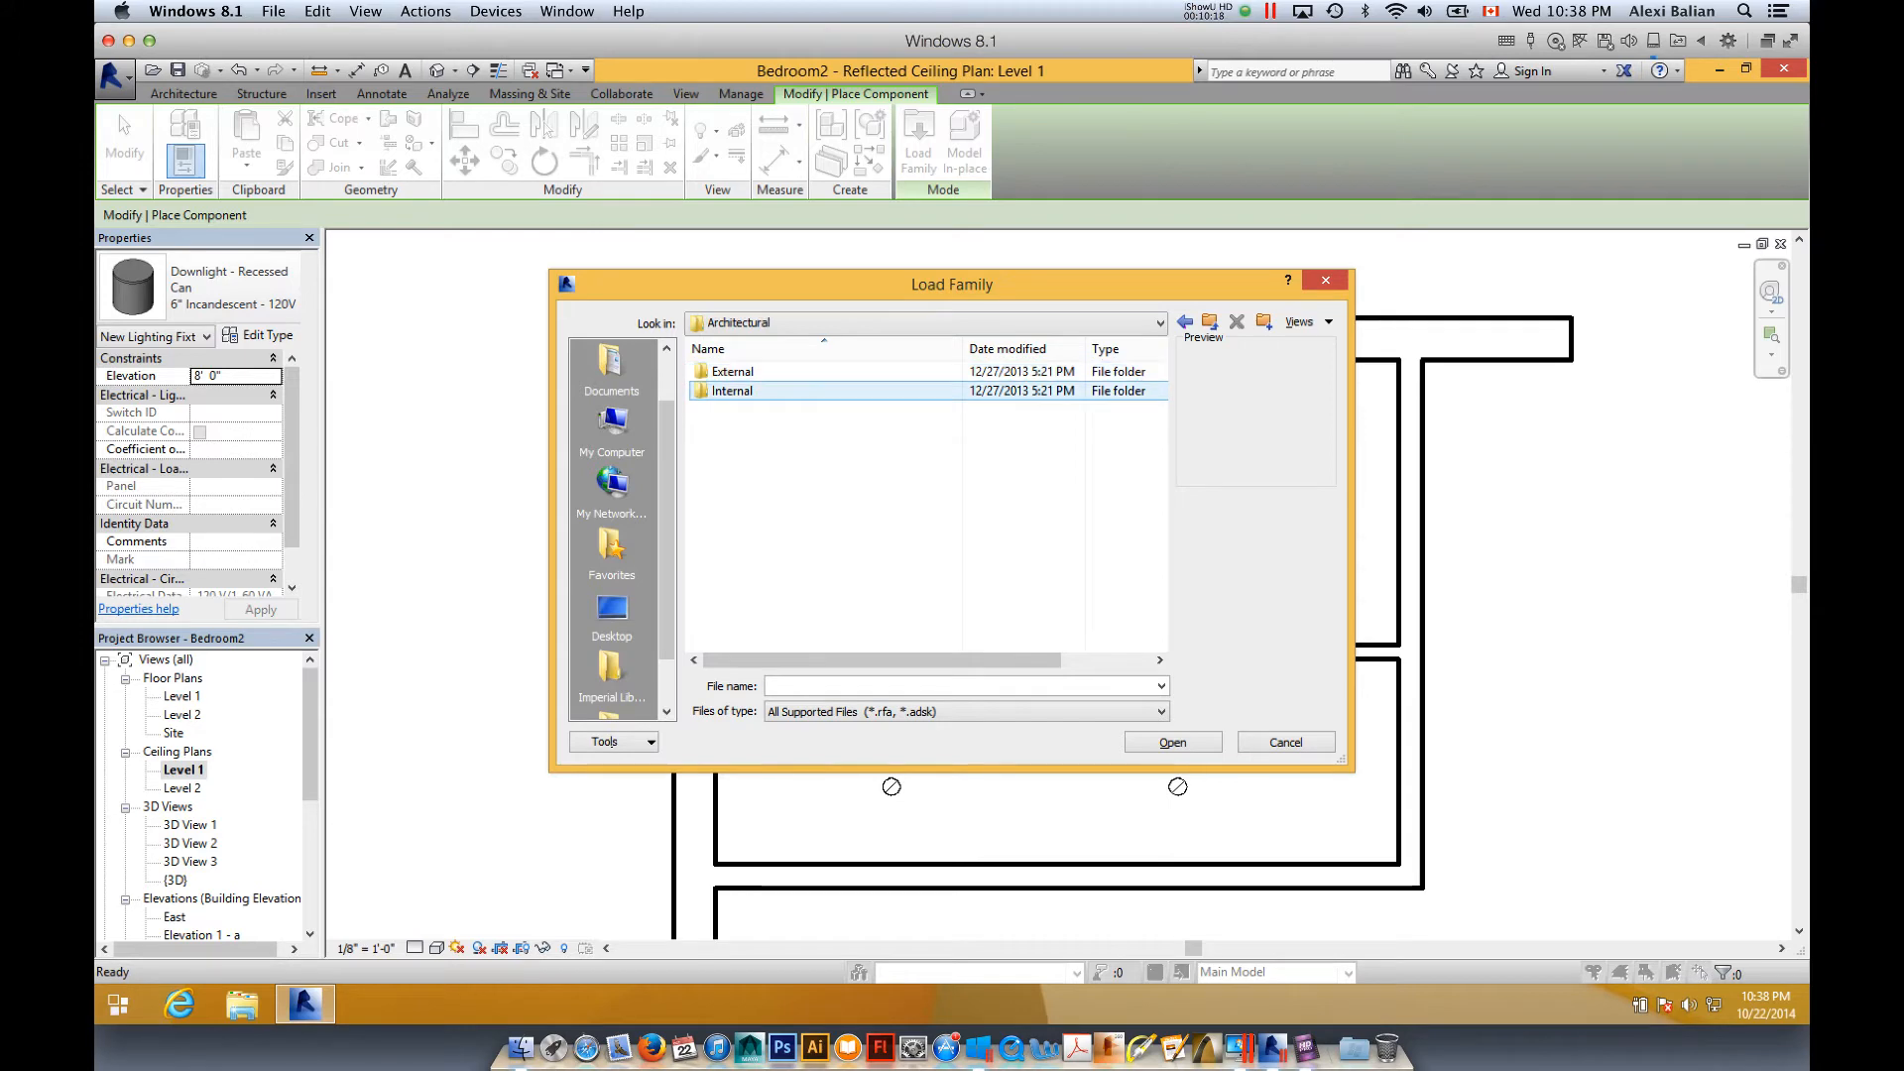
{"action": "double_click", "coordinate": [734, 391]}
- Preview the interior lighting families and load Pendant Light - Disk
{"action": "left_click", "coordinate": [762, 373]}
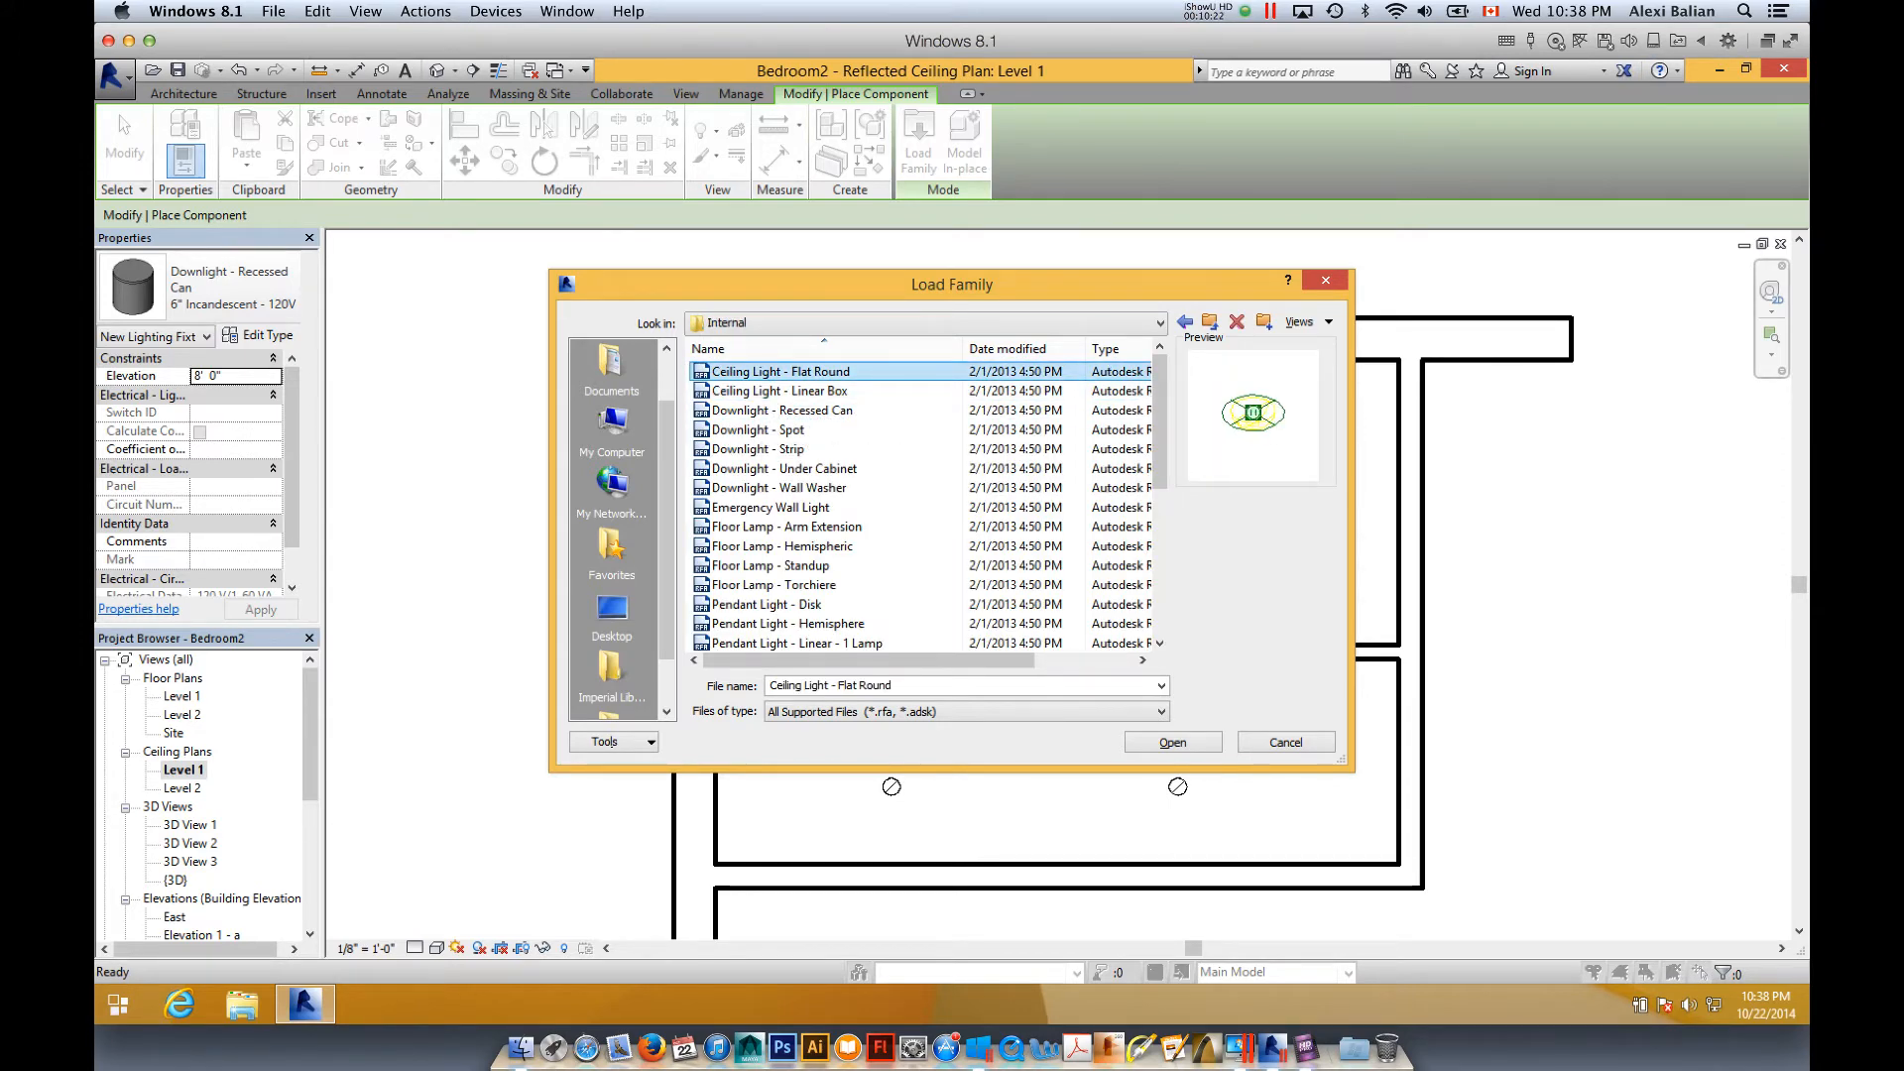
{"action": "key", "text": "Down"}
{"action": "key", "text": "Down"}
{"action": "key", "text": "Down"}
{"action": "key", "text": "Down"}
{"action": "key", "text": "Down"}
{"action": "key", "text": "Down"}
{"action": "key", "text": "Down"}
{"action": "key", "text": "Down"}
{"action": "key", "text": "Down"}
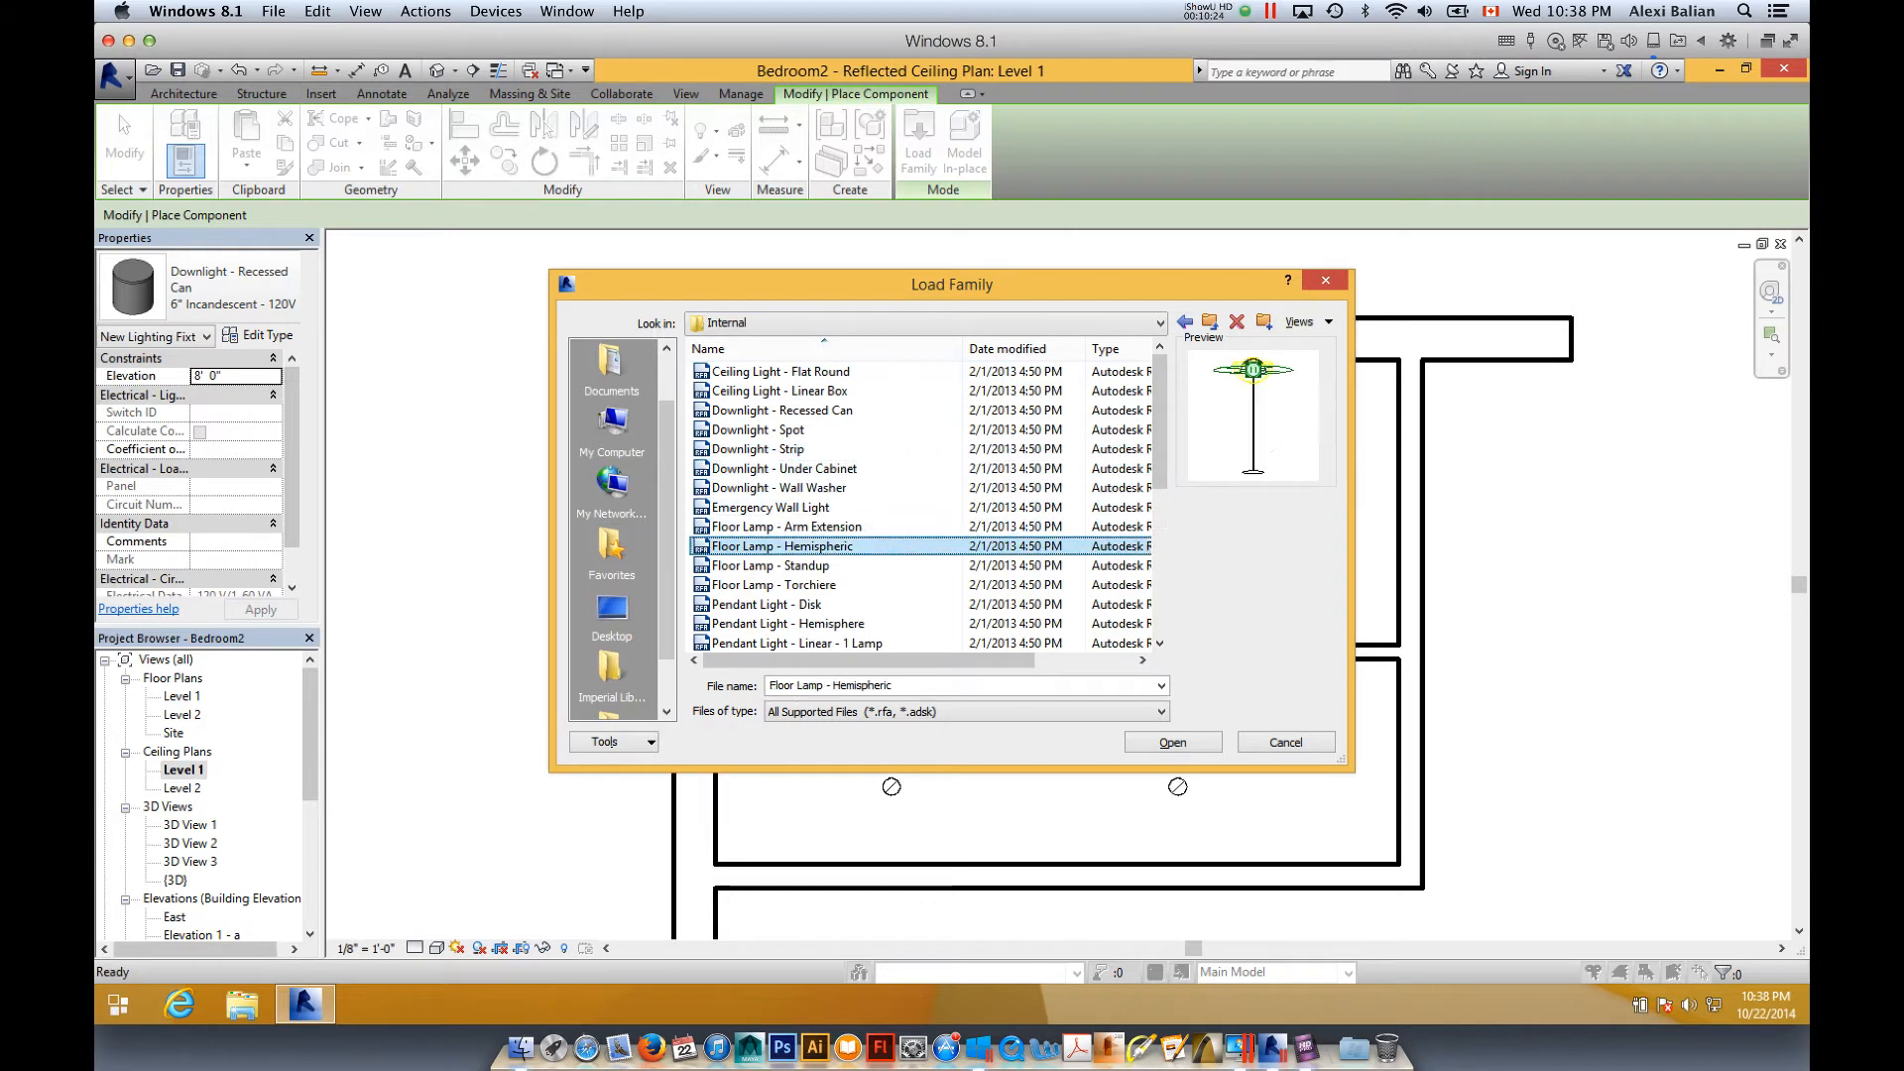
{"action": "key", "text": "Down"}
{"action": "key", "text": "Down"}
{"action": "key", "text": "Down"}
{"action": "key", "text": "Down"}
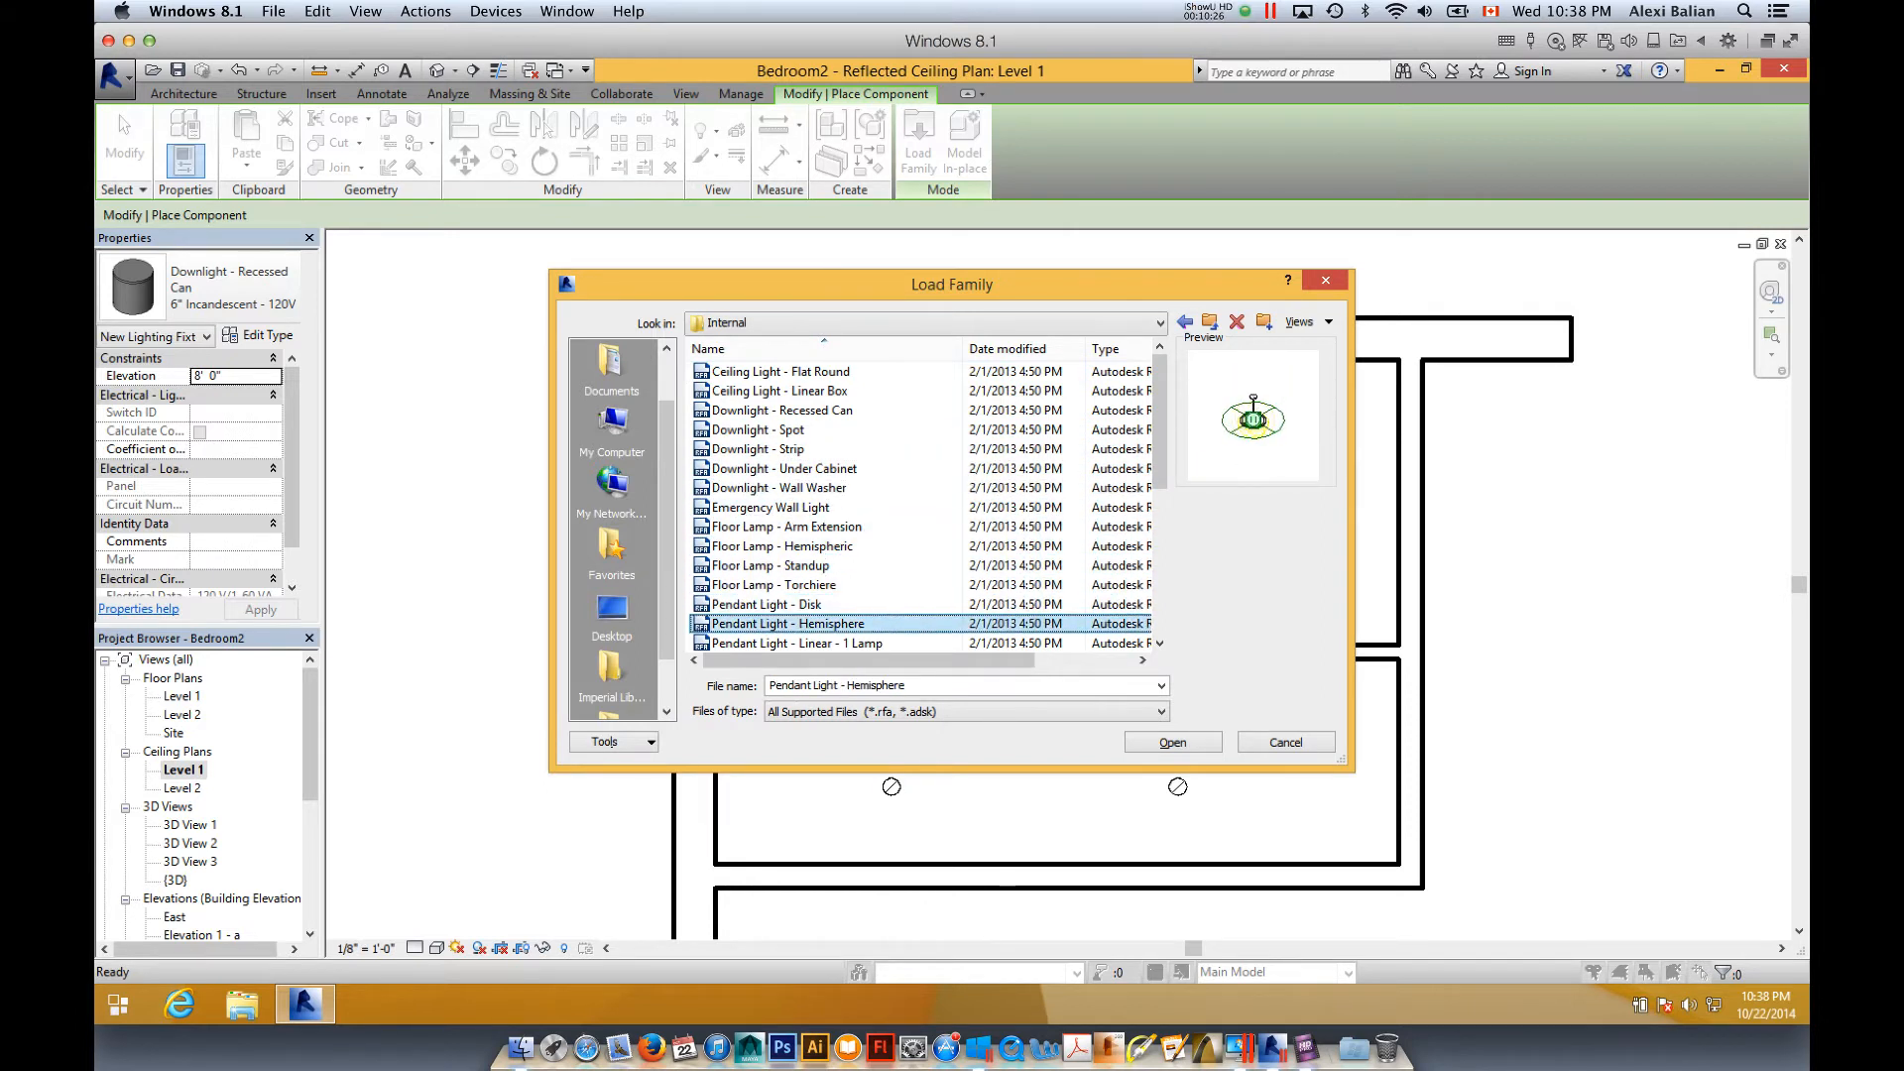
{"action": "key", "text": "Up"}
{"action": "key", "text": "Down"}
{"action": "key", "text": "Down"}
{"action": "key", "text": "Down"}
{"action": "key", "text": "Down"}
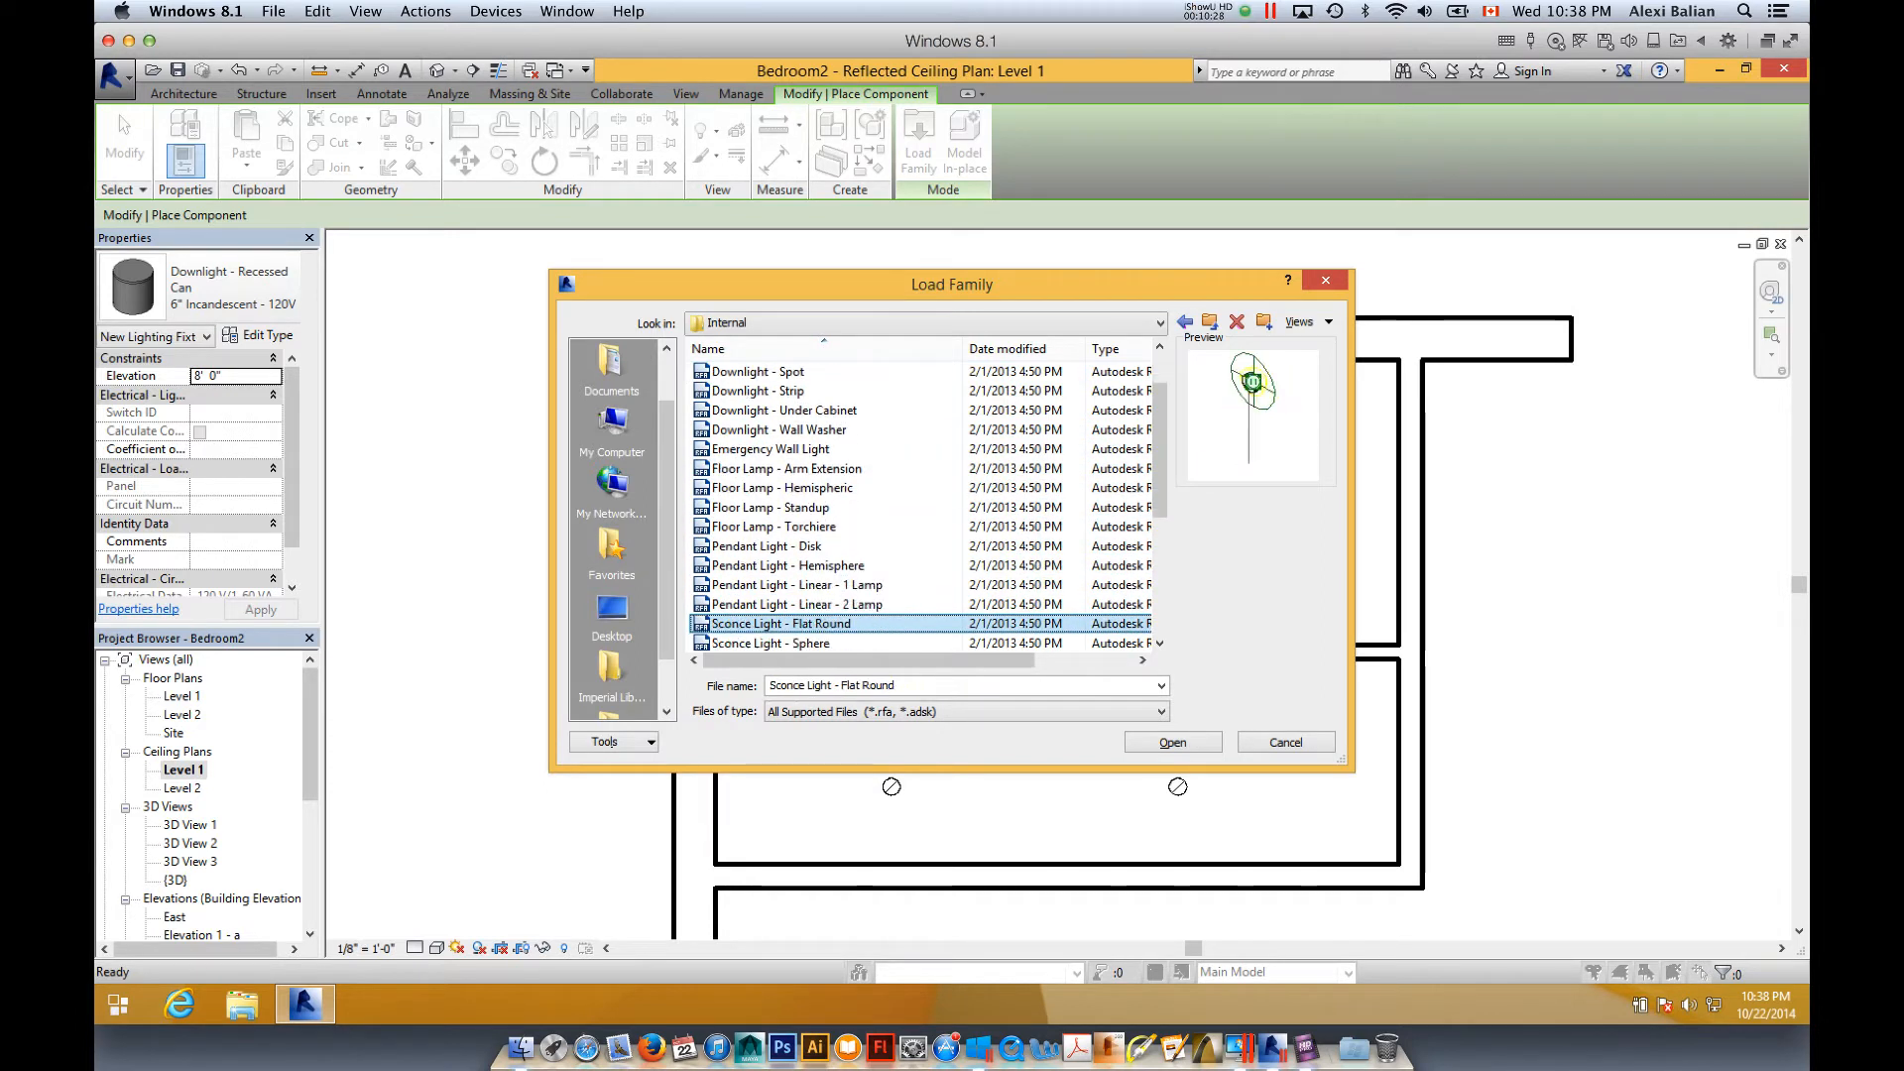
{"action": "key", "text": "Down"}
{"action": "key", "text": "Down"}
{"action": "key", "text": "Down"}
{"action": "key", "text": "Down"}
{"action": "key", "text": "Up"}
{"action": "key", "text": "Up"}
{"action": "key", "text": "Up"}
{"action": "key", "text": "Up"}
{"action": "key", "text": "Up"}
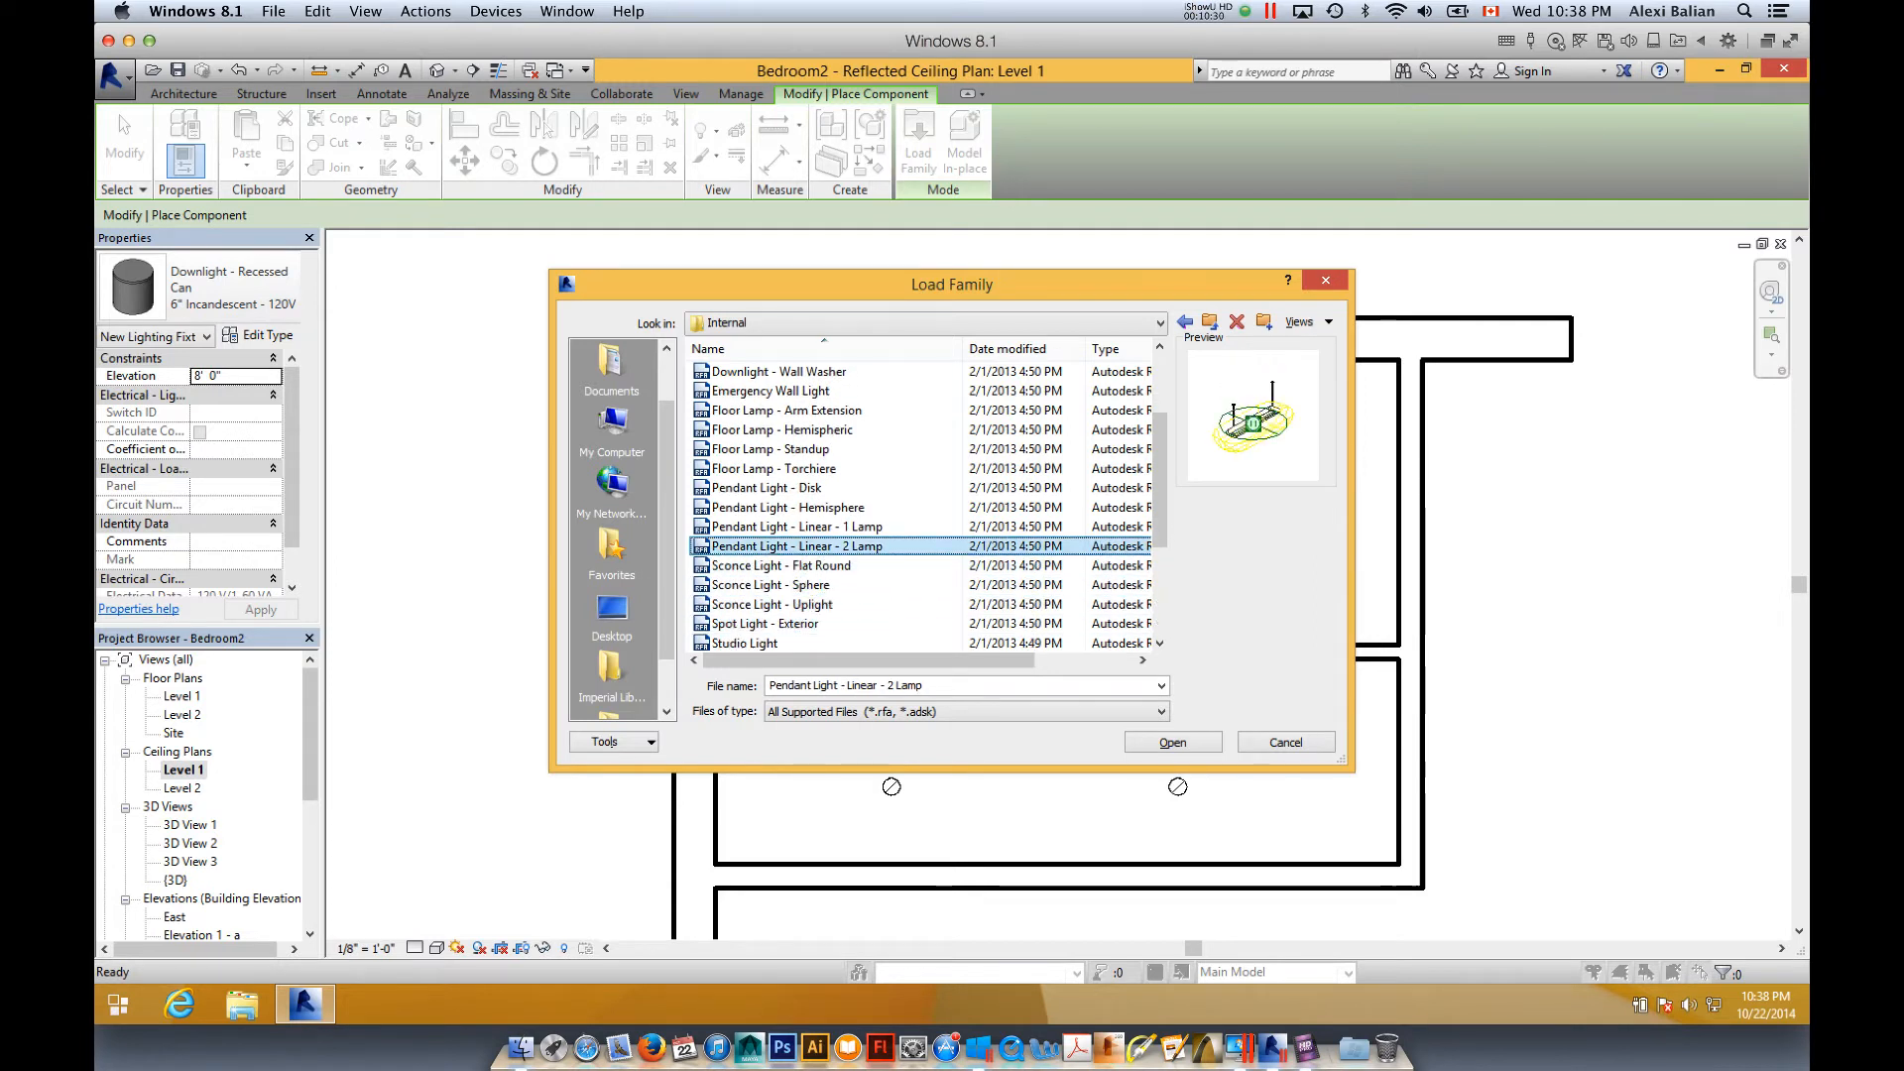
{"action": "key", "text": "Up"}
{"action": "key", "text": "Up"}
{"action": "key", "text": "Up"}
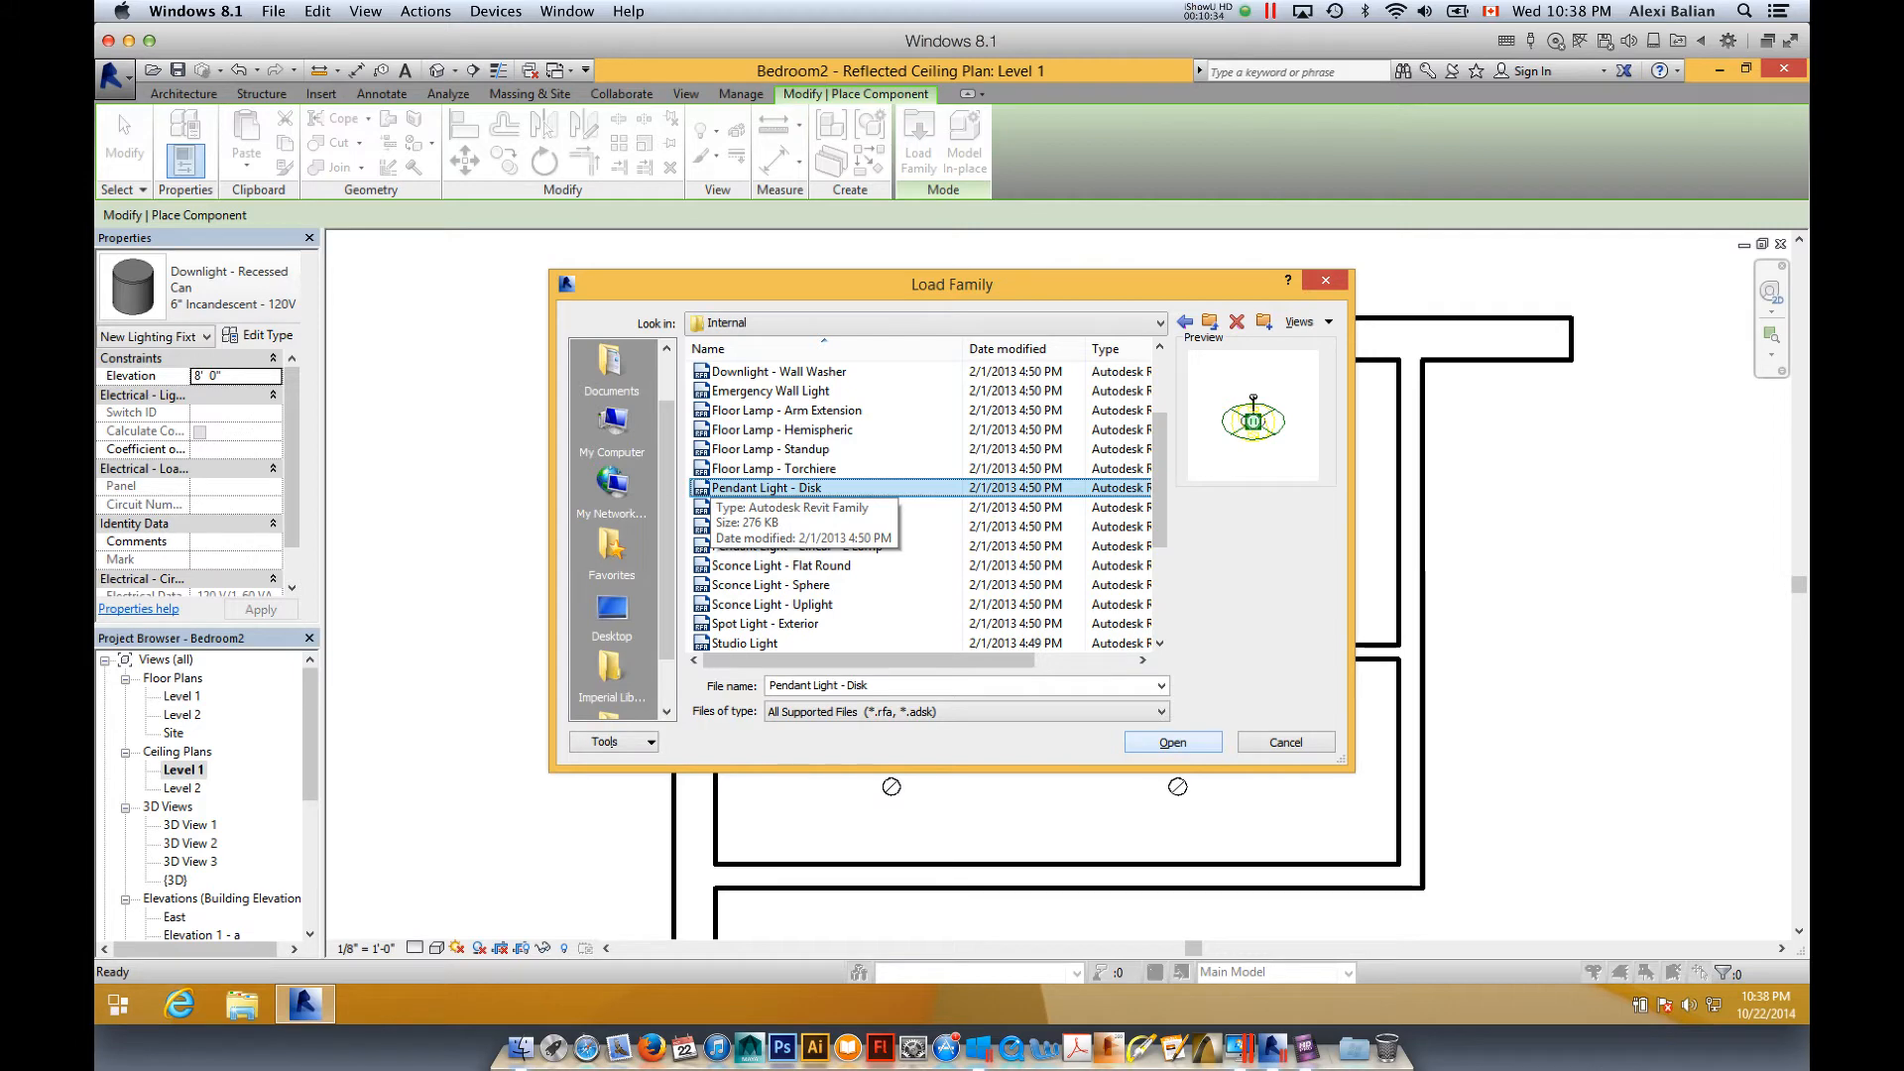
{"action": "key", "text": "Return"}
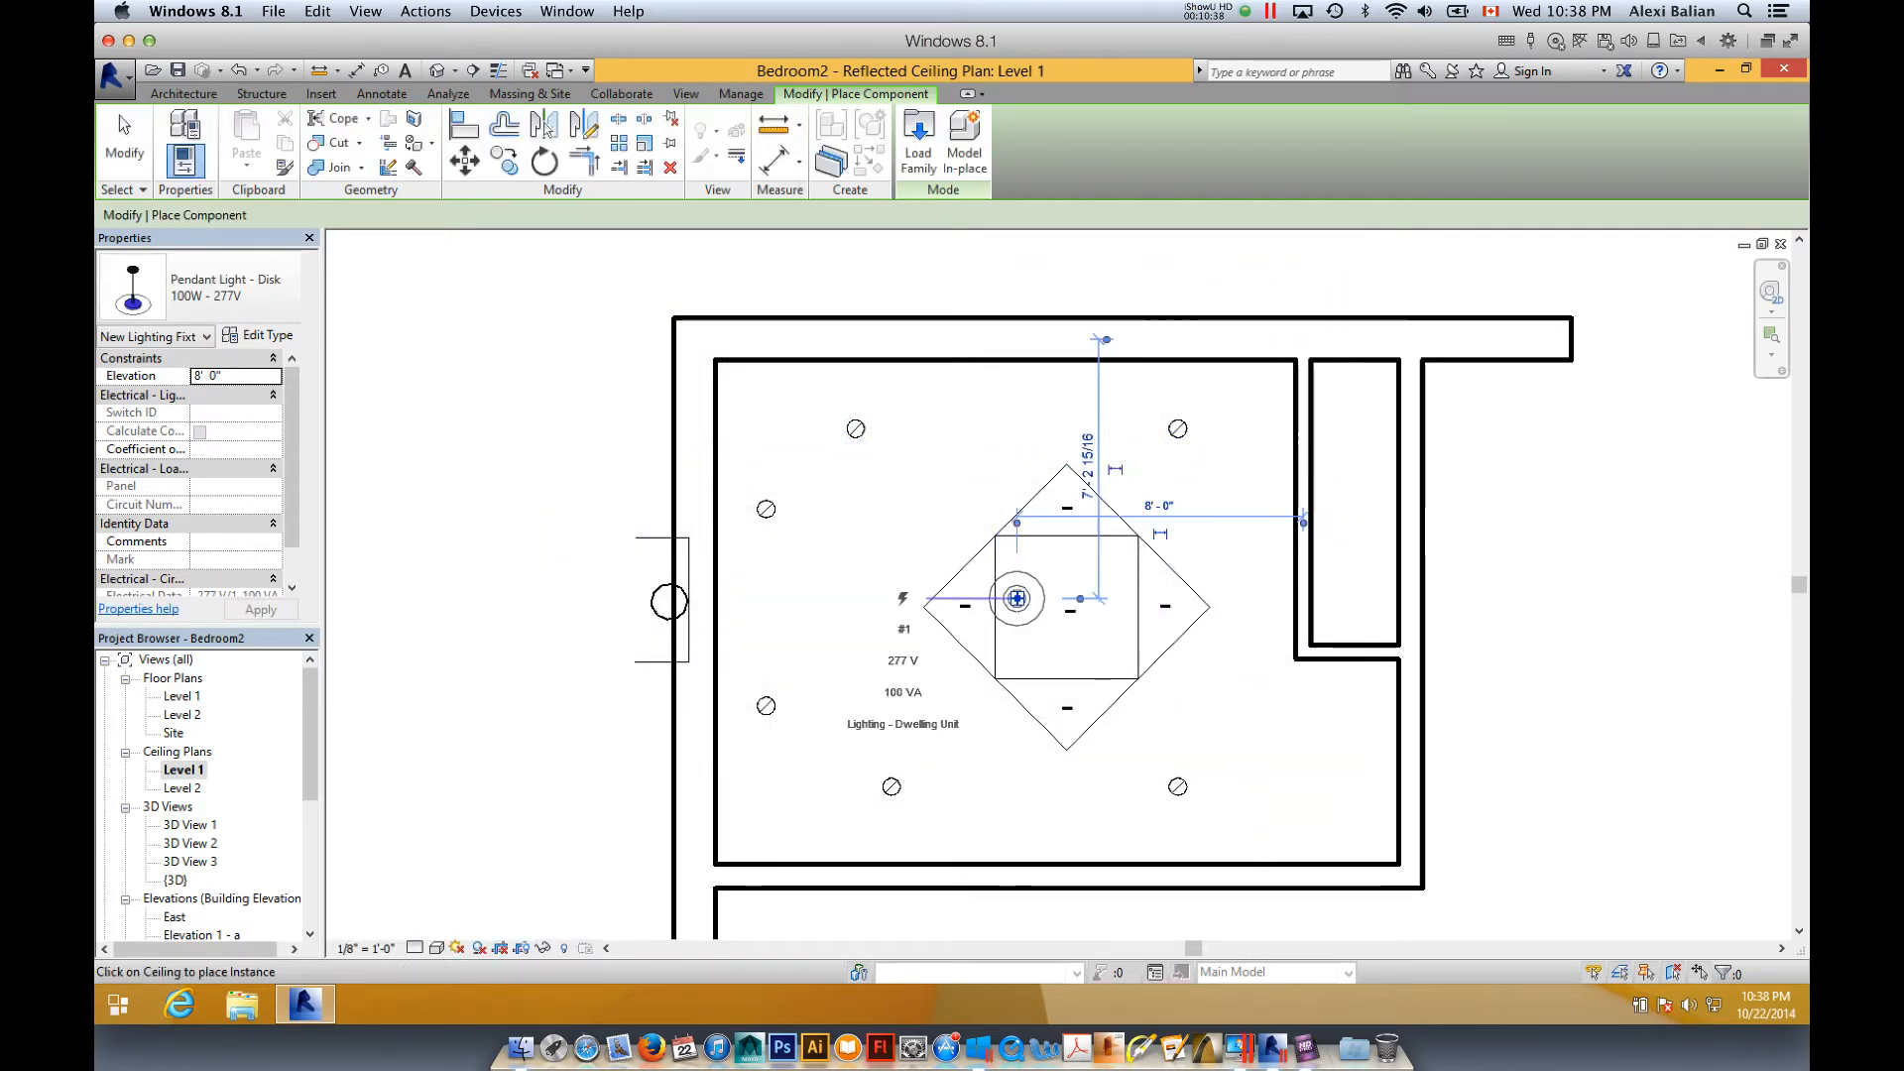
- Place a 100W - 277V Pendant Light - Disk near the middle of the ceiling and undo the extra one beside the fireplace wall
{"action": "left_click", "coordinate": [730, 563]}
{"action": "key", "text": "Escape"}
{"action": "key", "text": "Escape"}
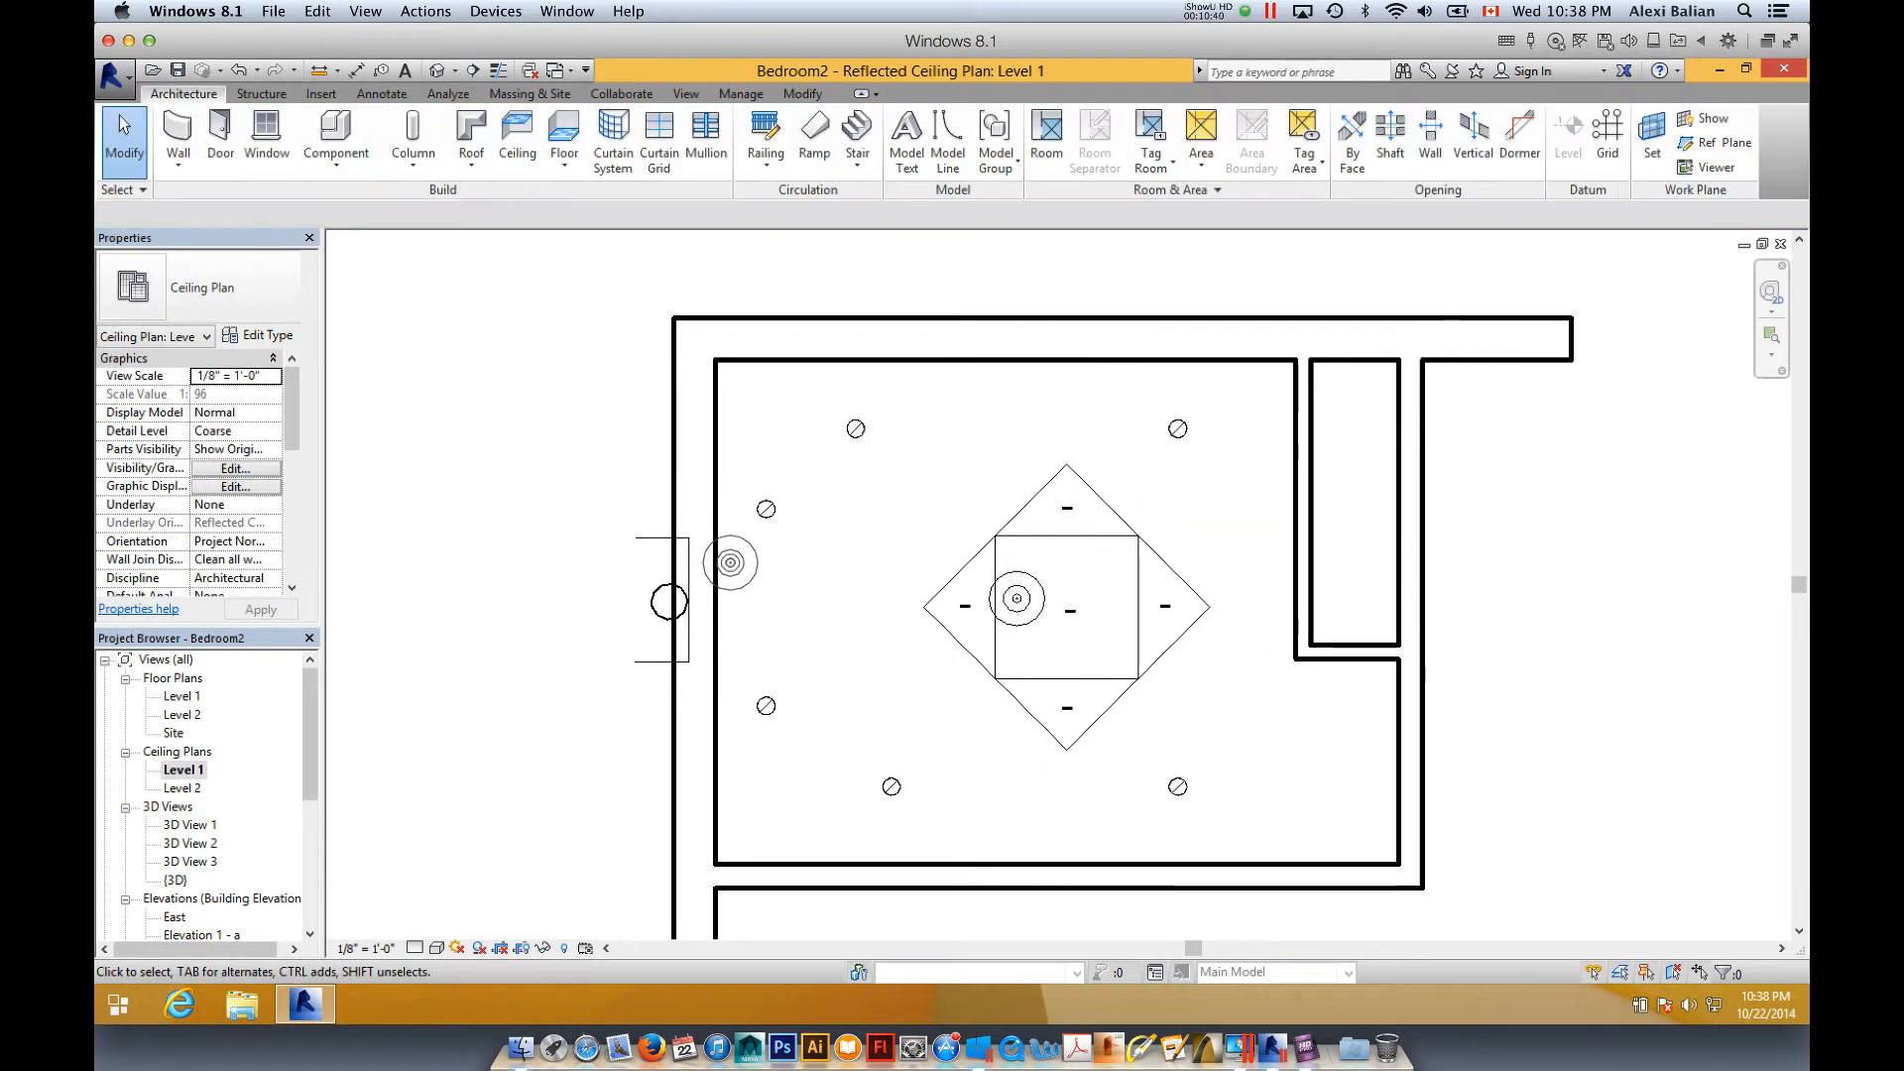
{"action": "key", "text": "ctrl+z"}
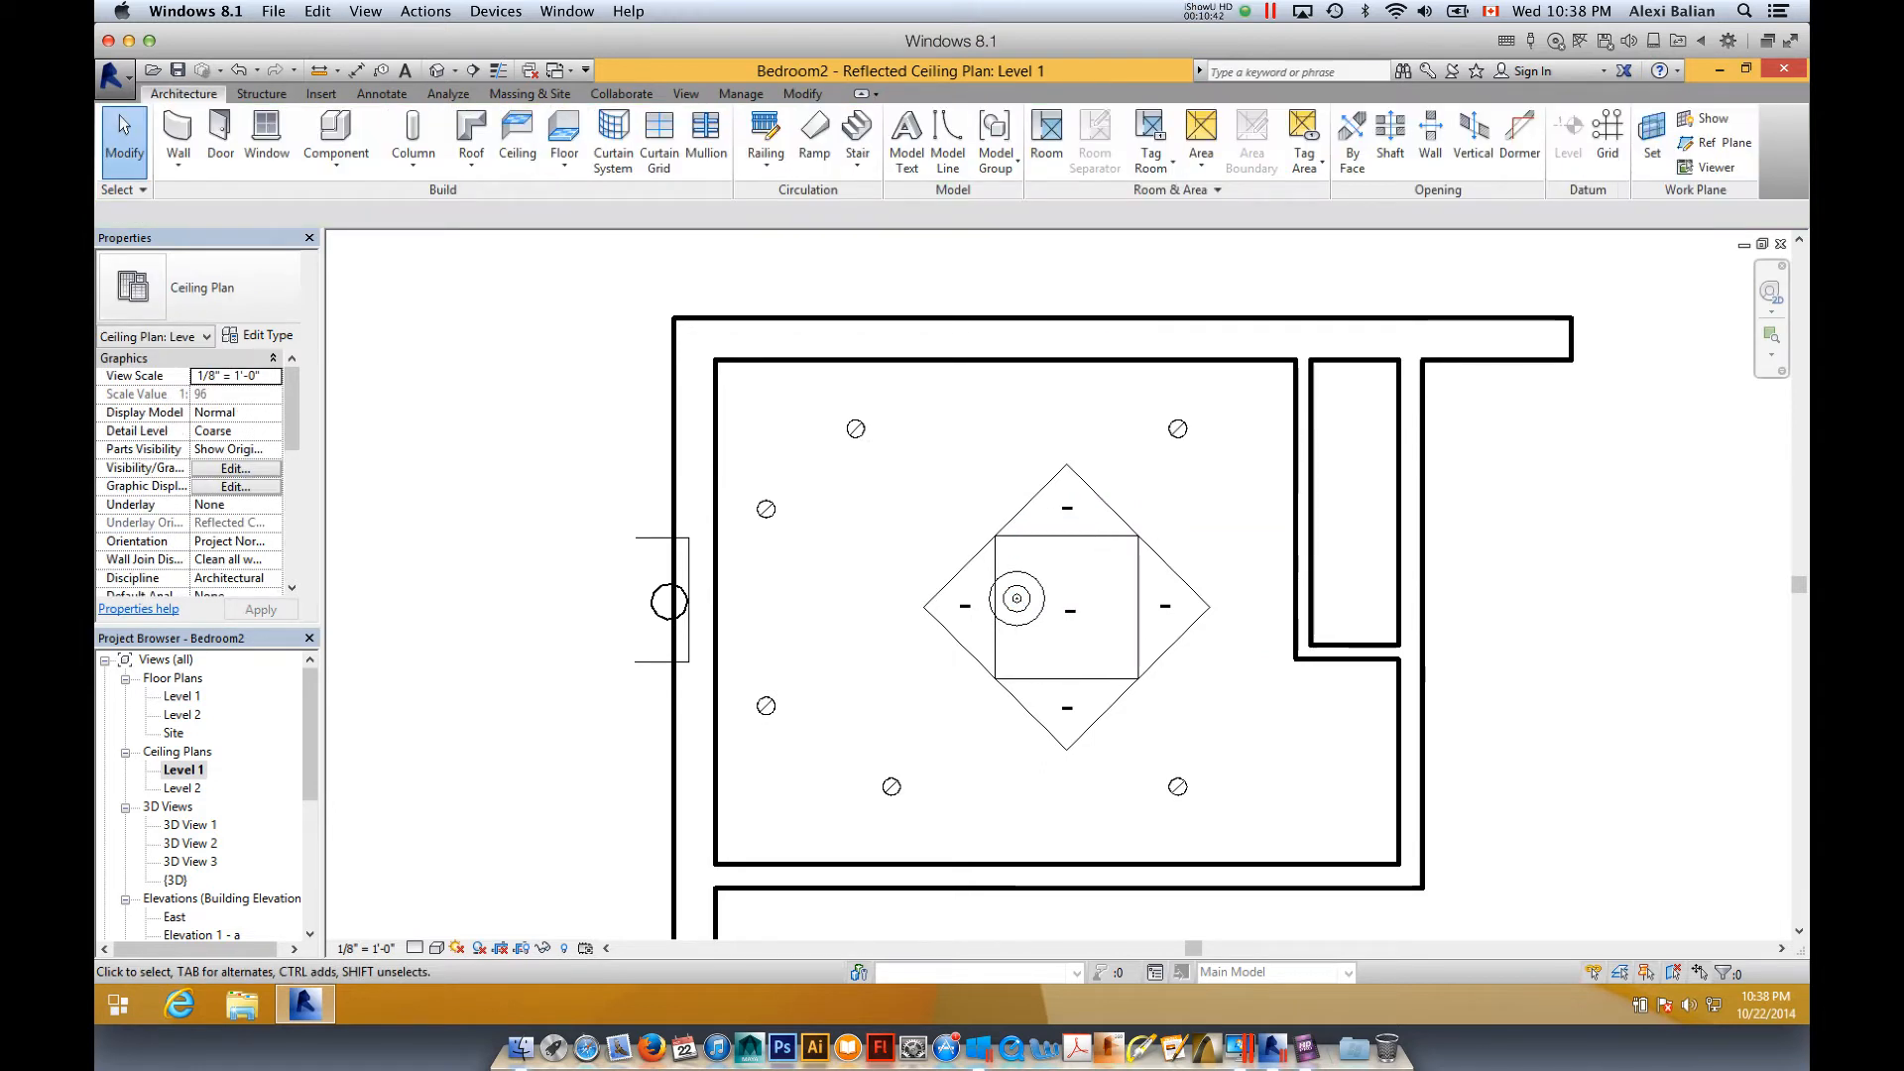
- Go through the Level 1 floor plan to 3D View 1 and set its rendering quality to Medium
{"action": "double_click", "coordinate": [182, 696]}
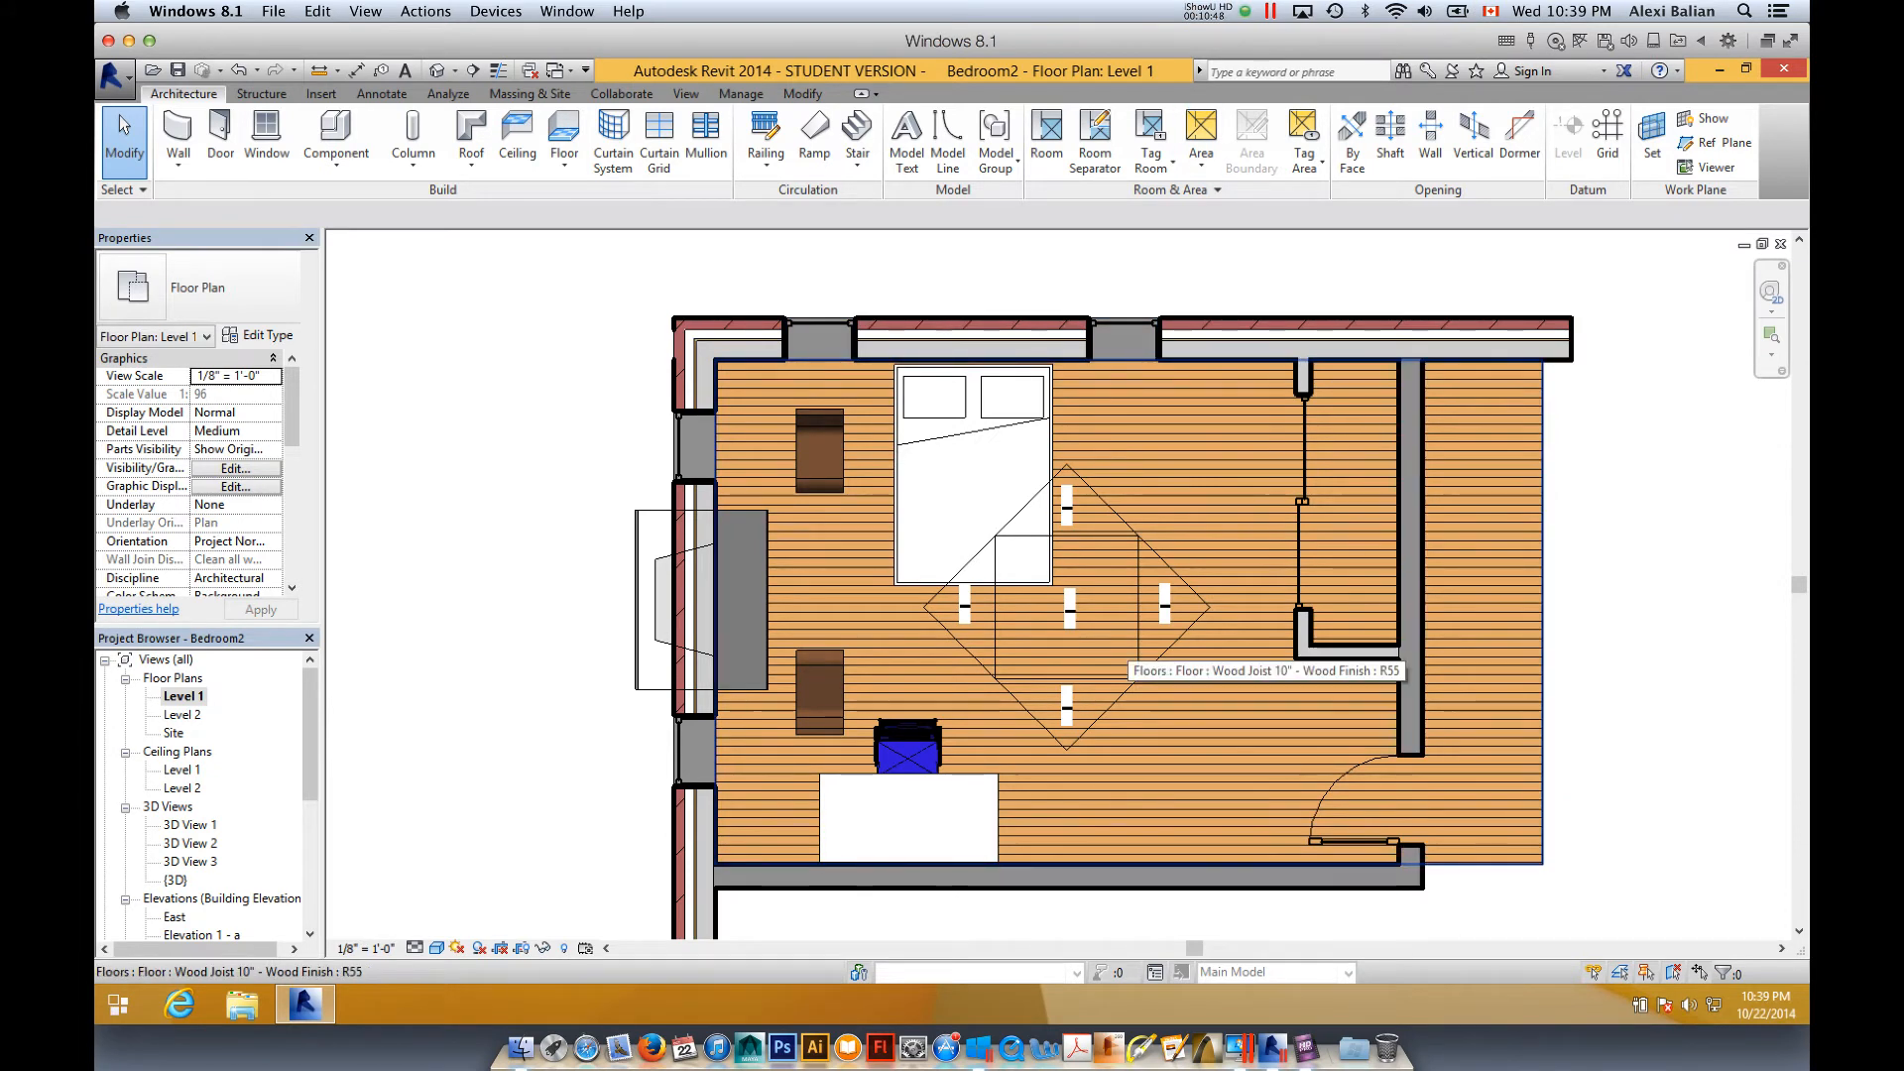
{"action": "double_click", "coordinate": [191, 825]}
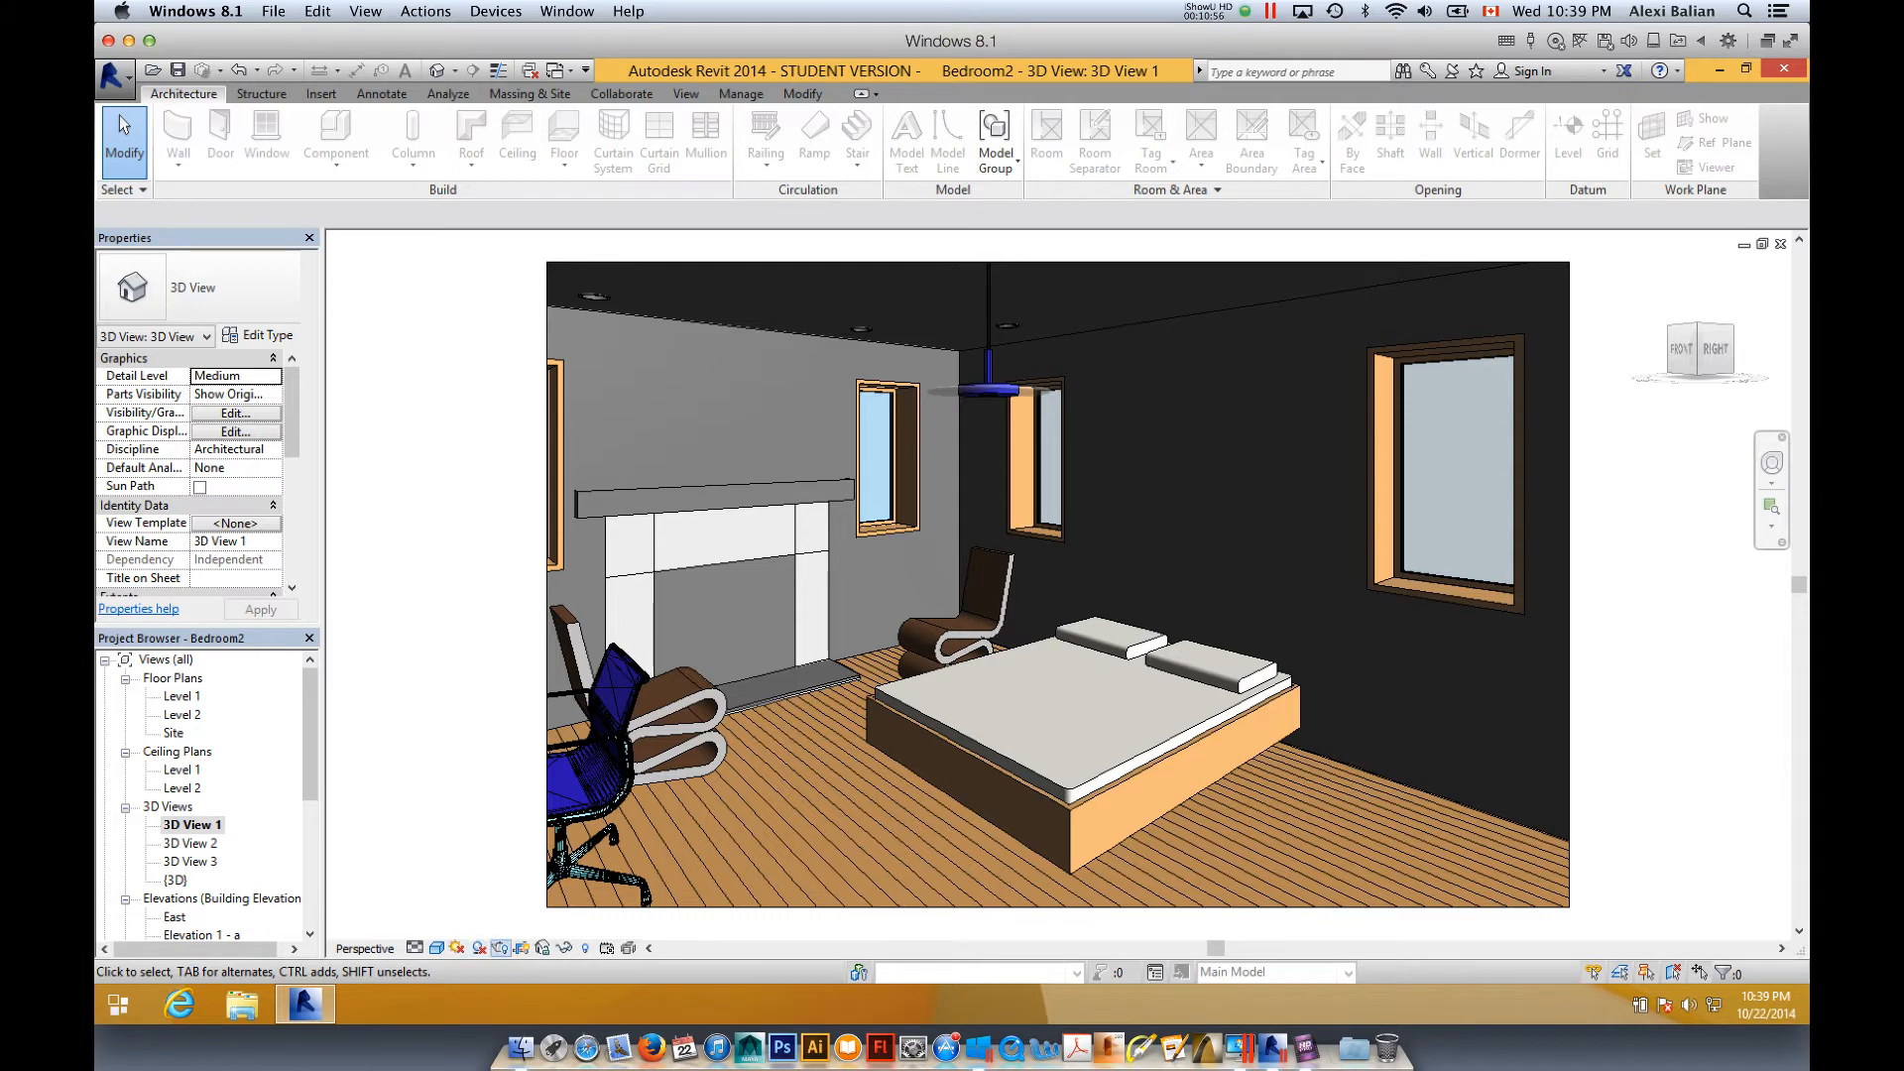
{"action": "left_click", "coordinate": [501, 948]}
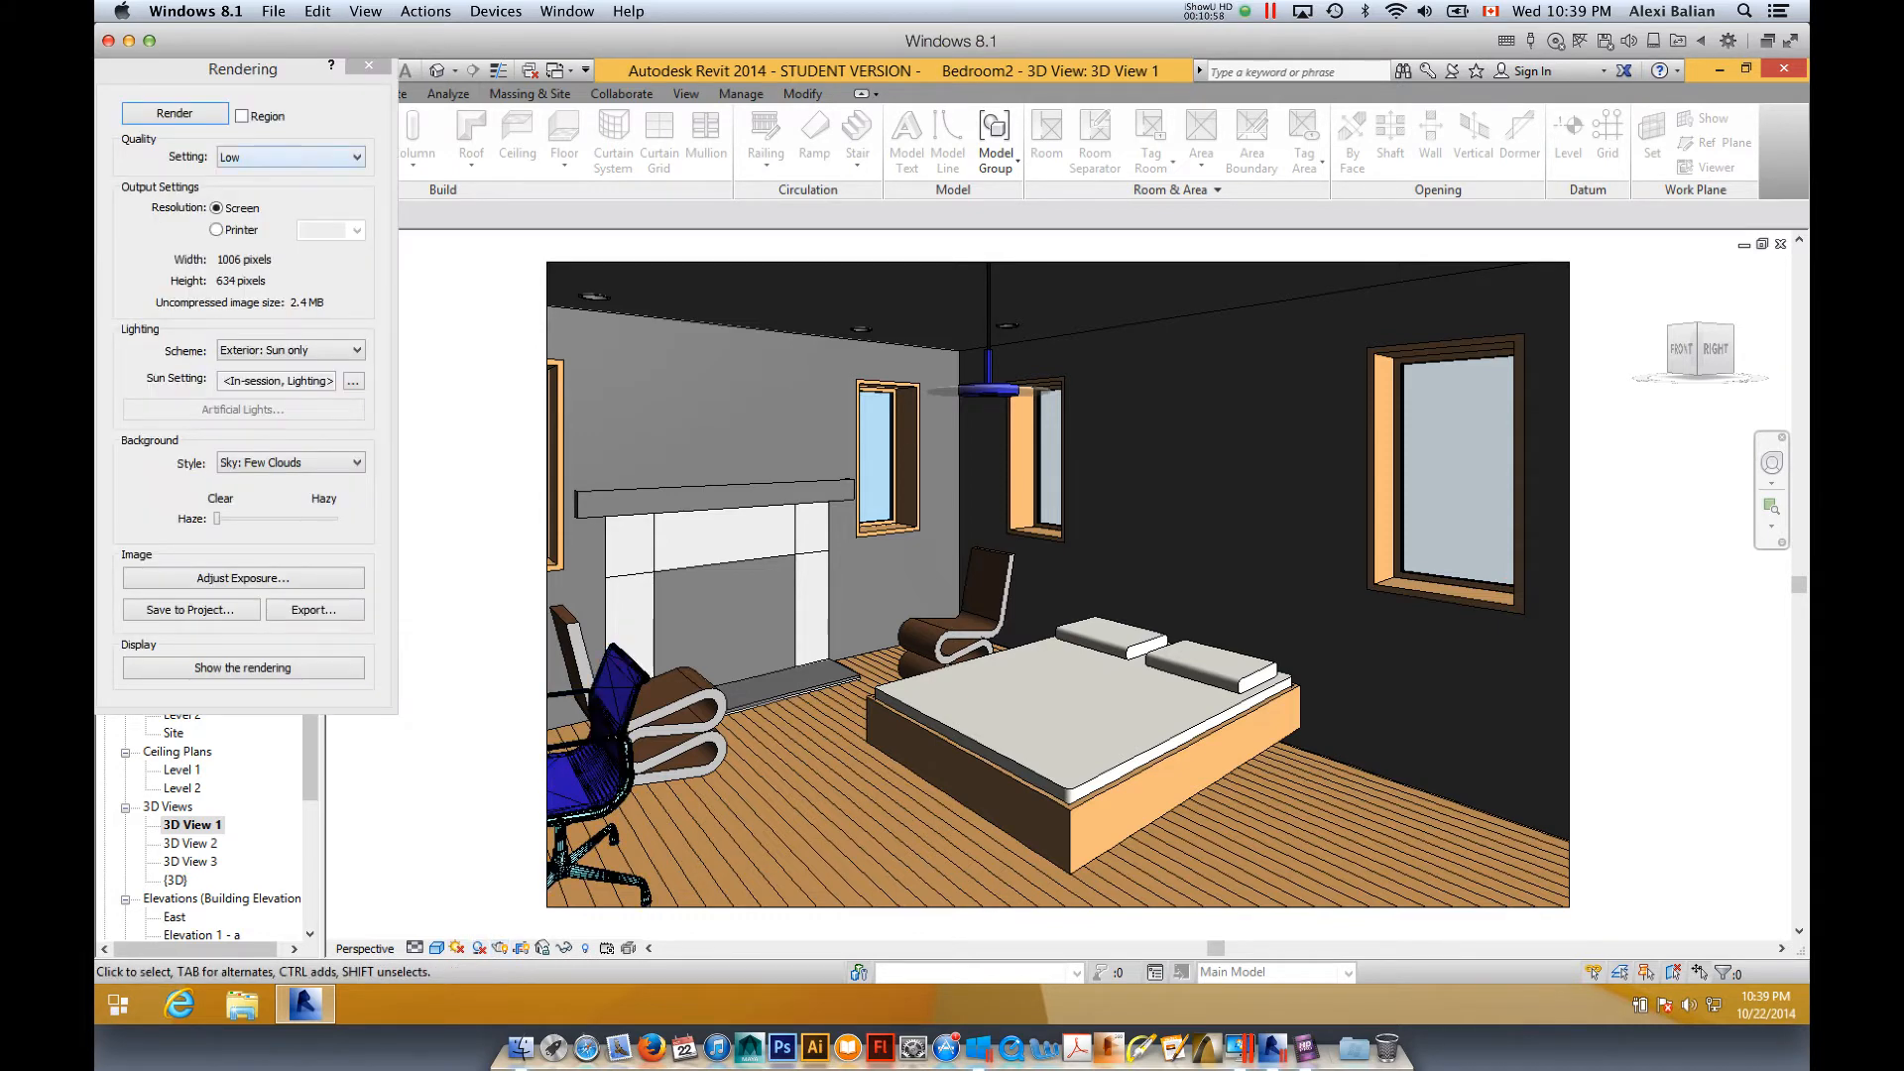
{"action": "left_click", "coordinate": [291, 157]}
{"action": "left_click", "coordinate": [291, 202]}
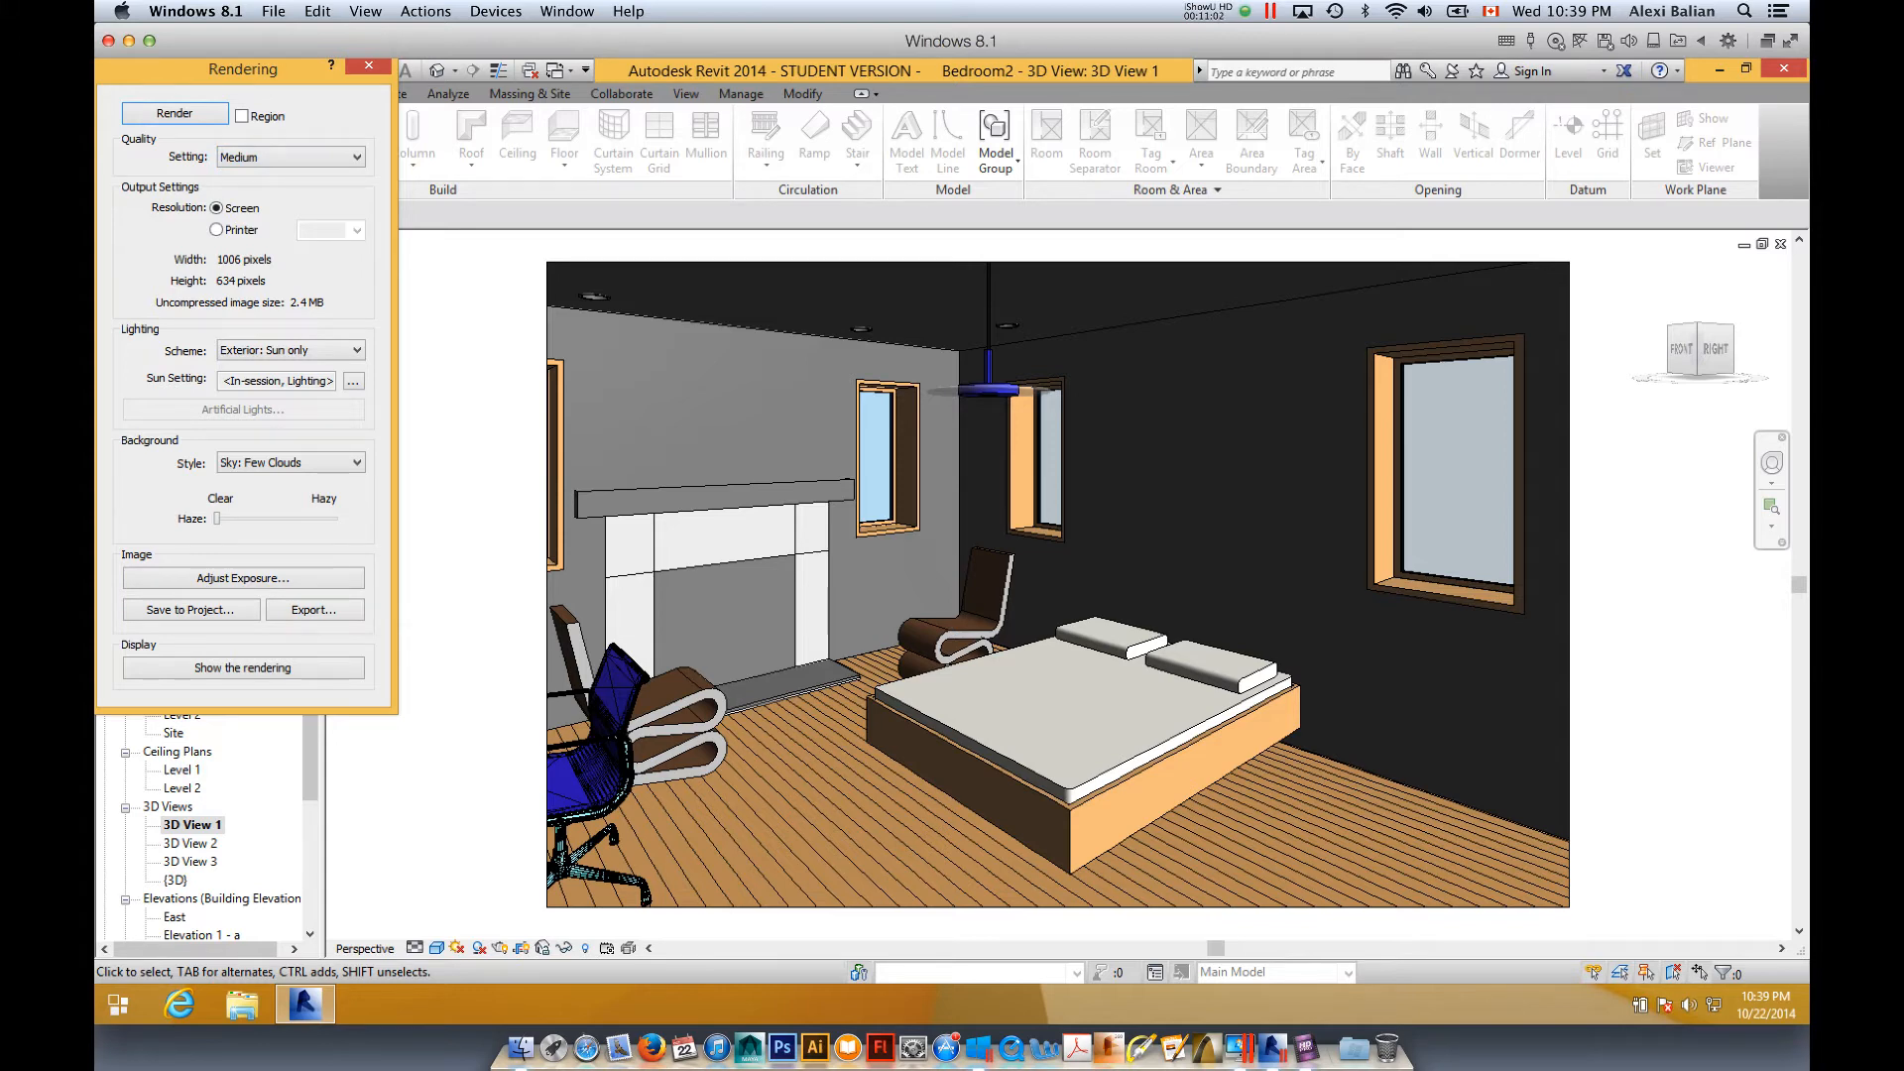
{"action": "left_click_drag", "start_coordinate": [243, 69], "coordinate": [381, 170]}
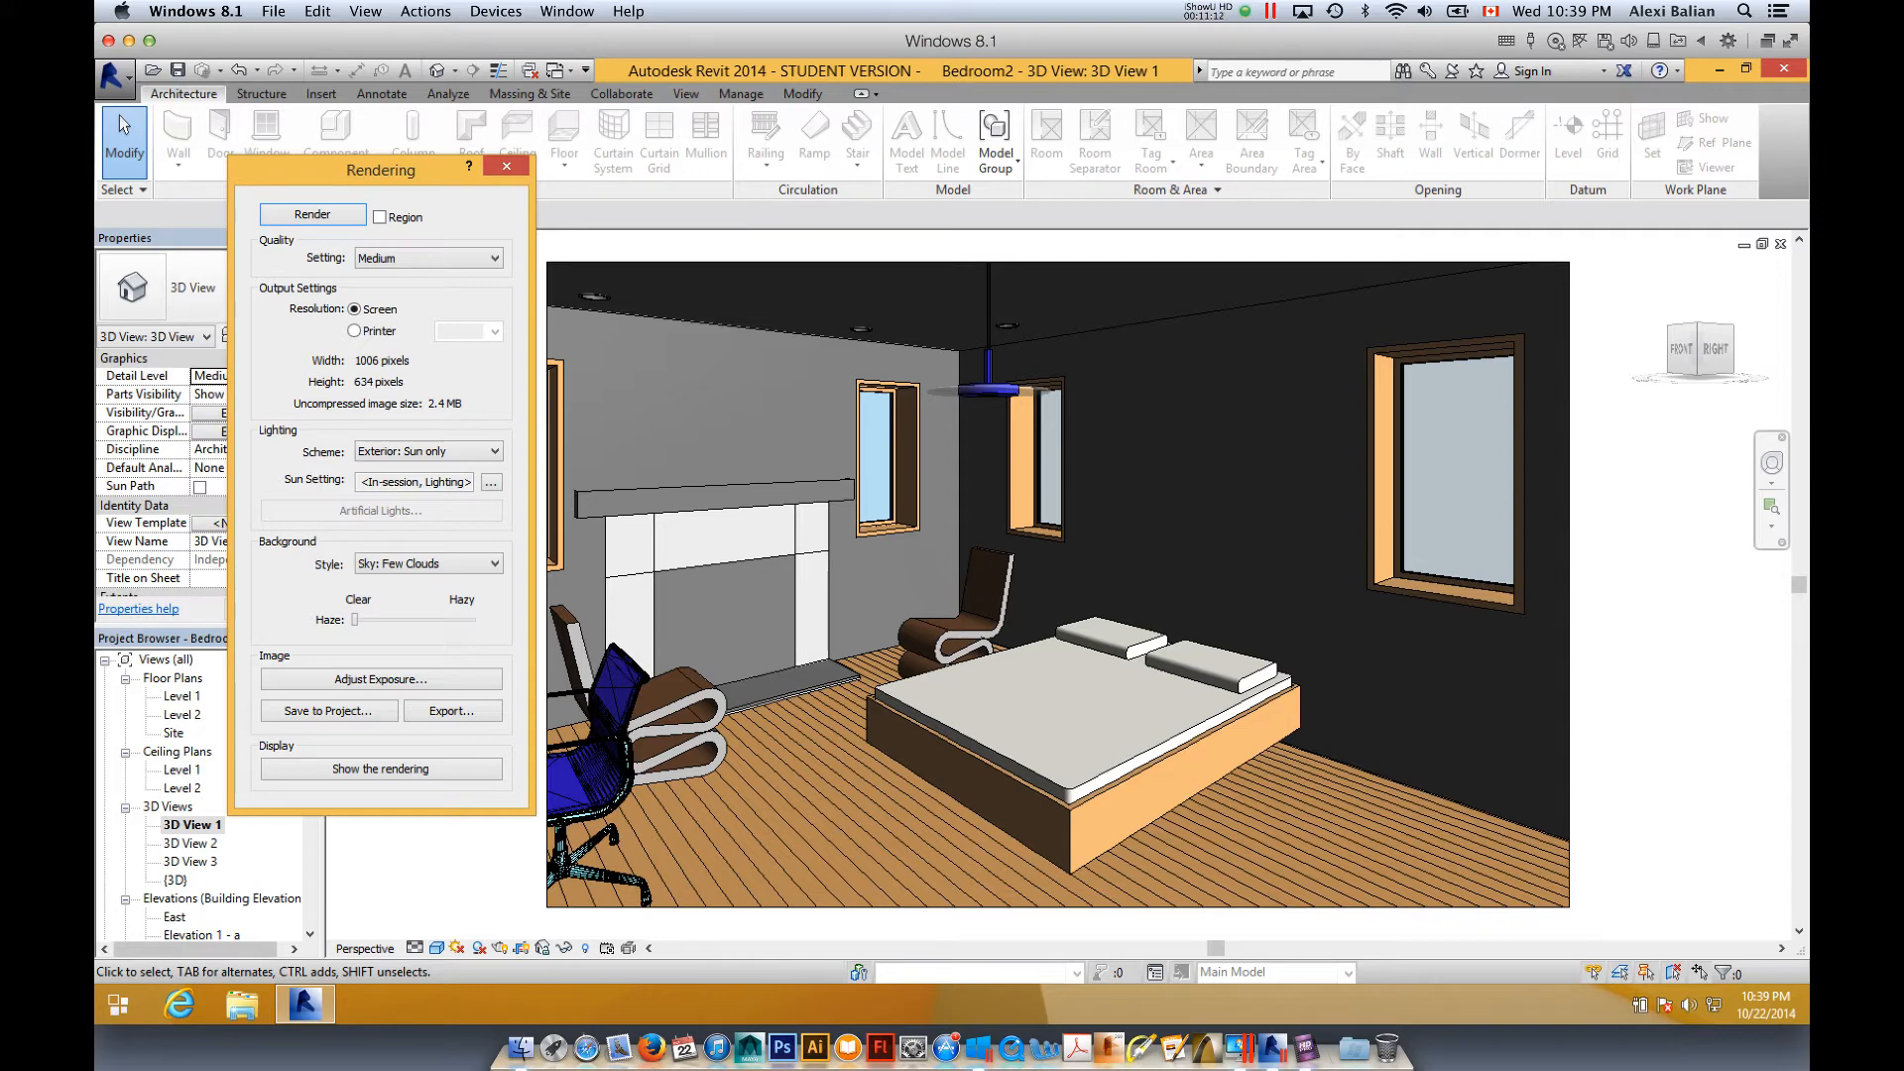
- Set the rendering's lighting scheme to Interior: Sun and Artificial and render the bedroom view
{"action": "left_click", "coordinate": [427, 451]}
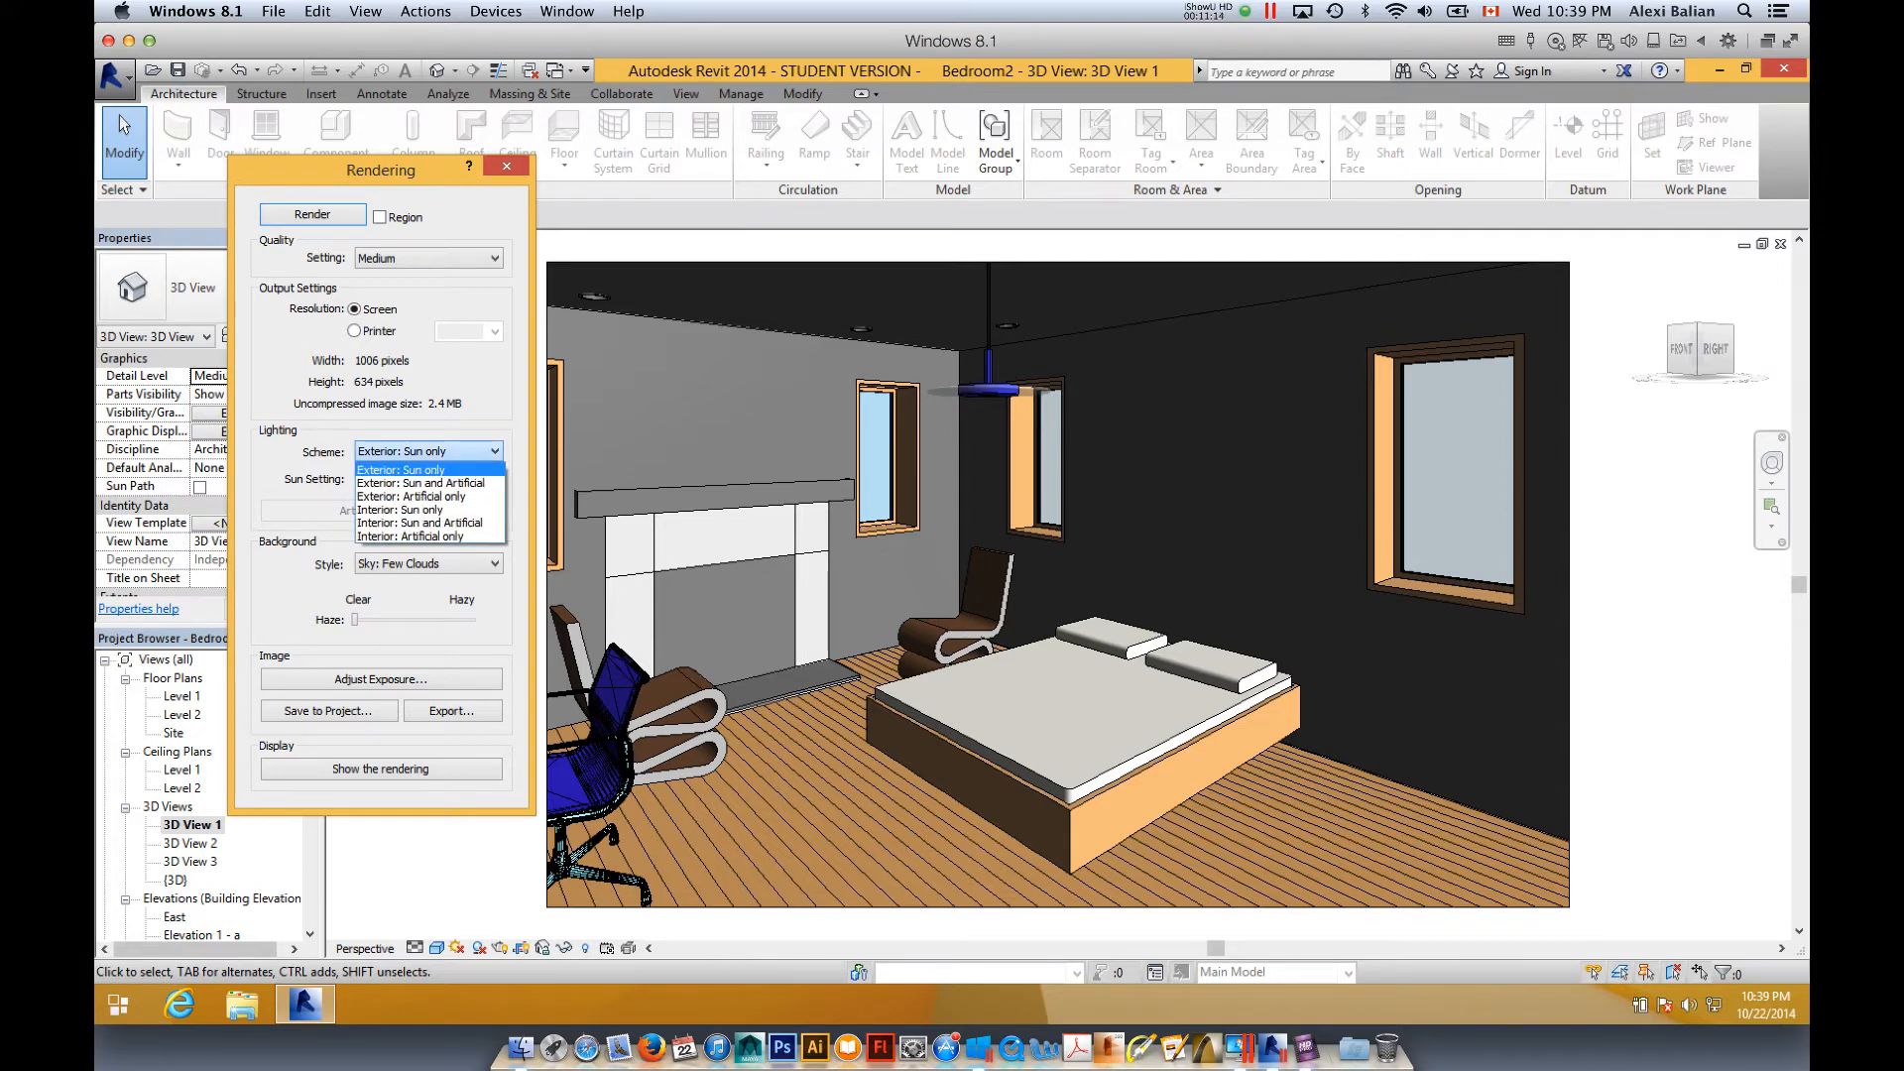
{"action": "left_click", "coordinate": [420, 522]}
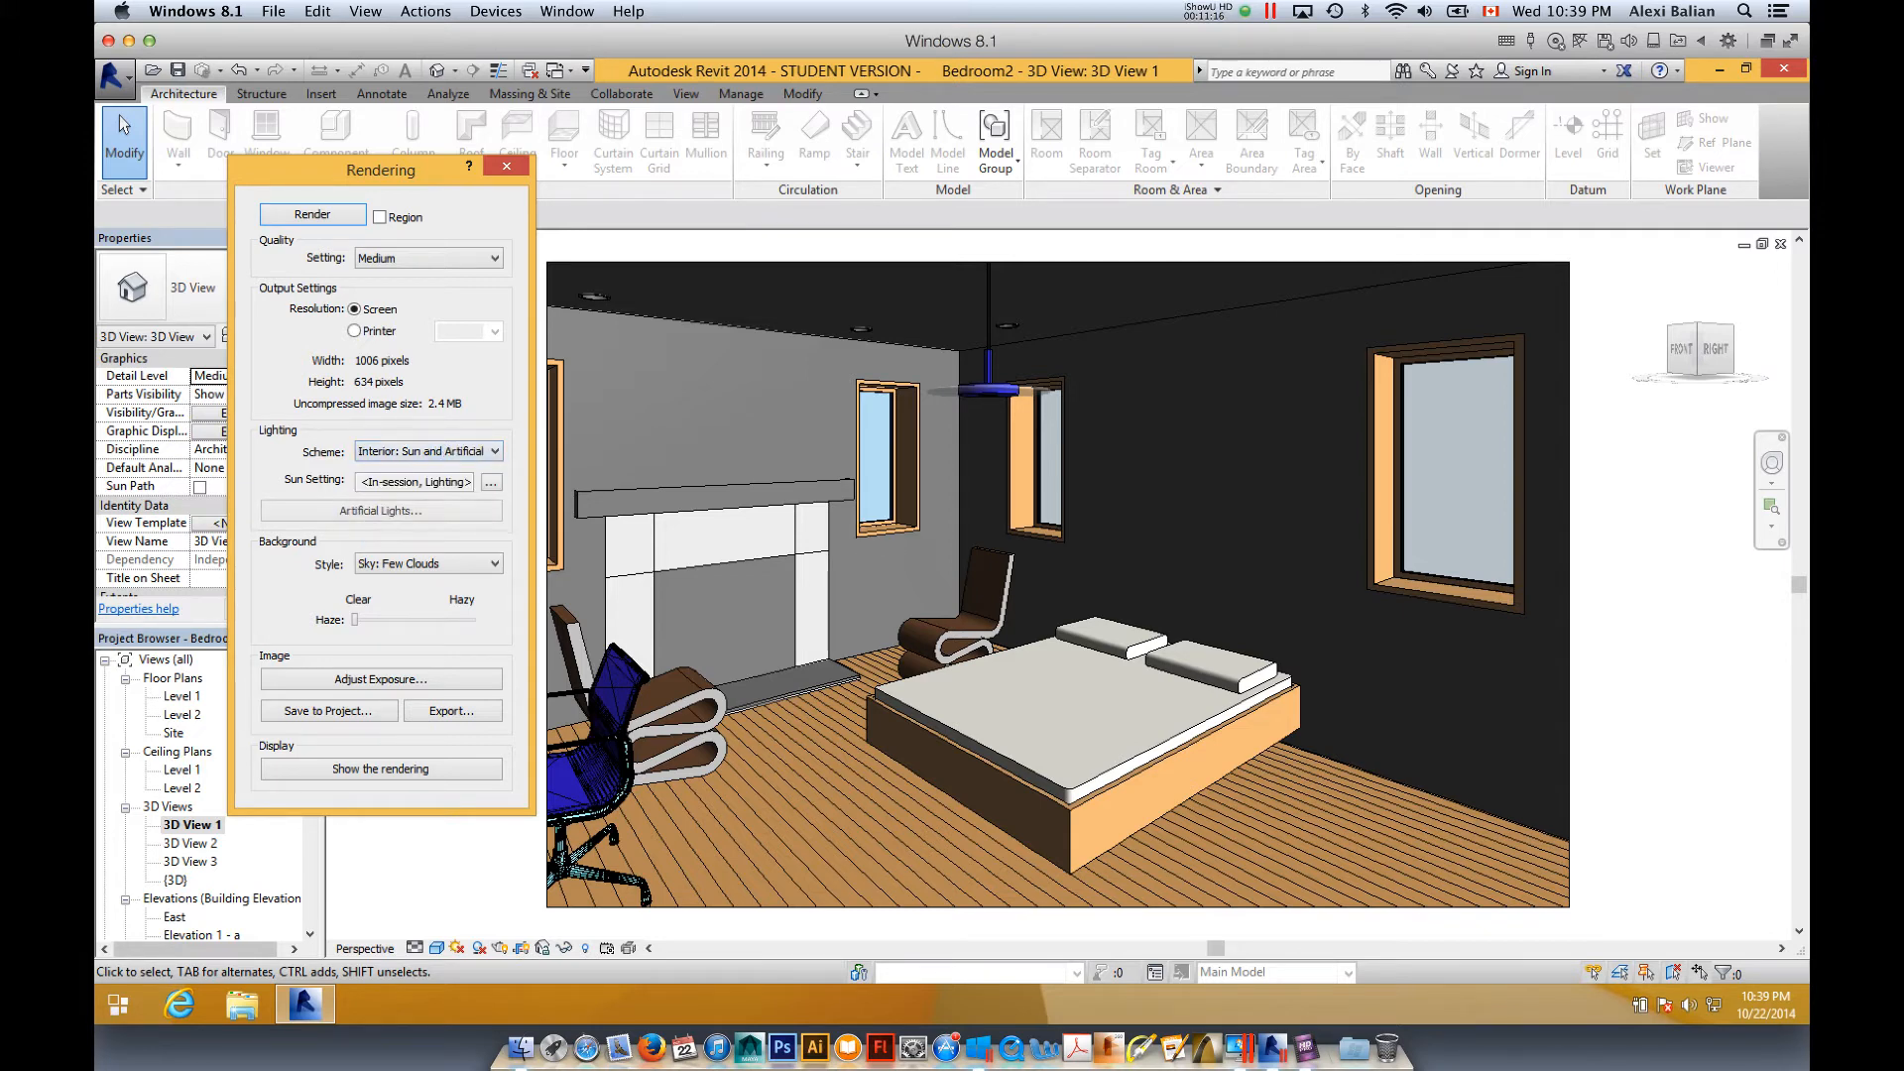
{"action": "left_click", "coordinate": [428, 452]}
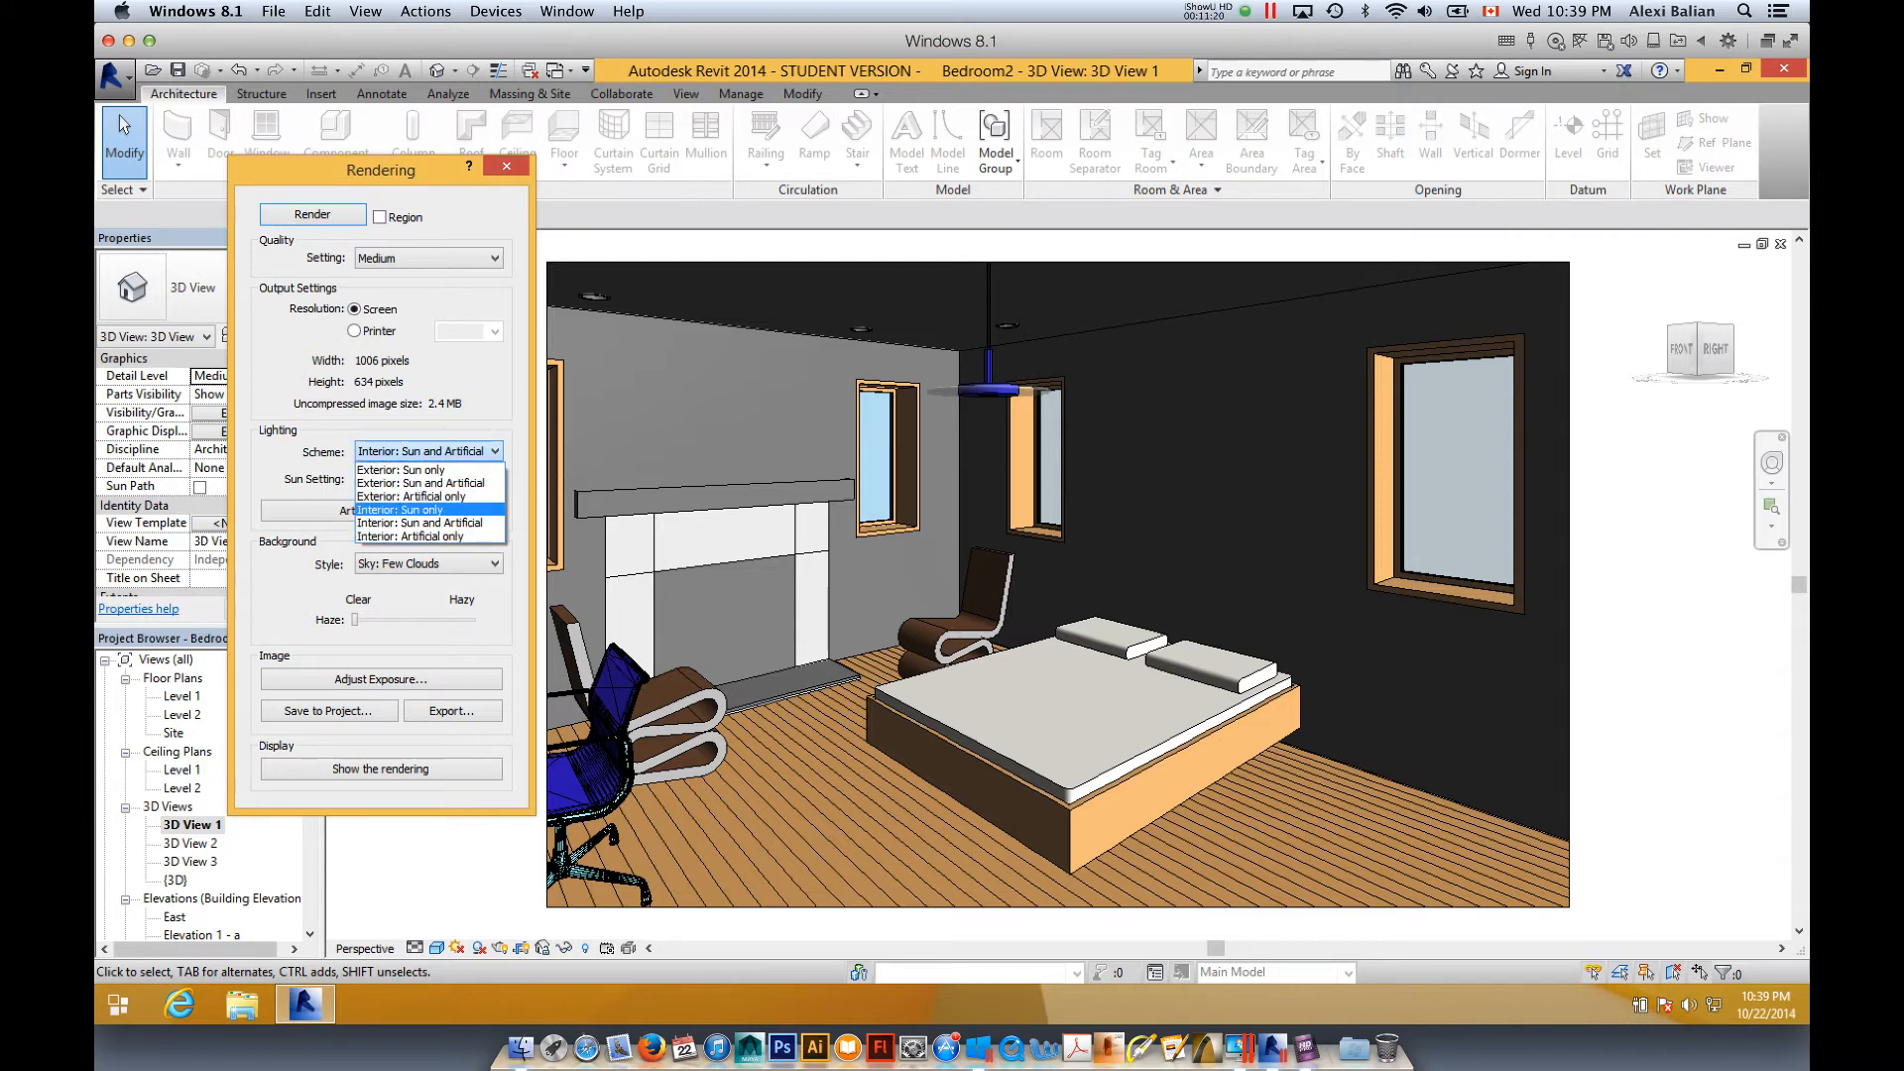
{"action": "left_click", "coordinate": [420, 521]}
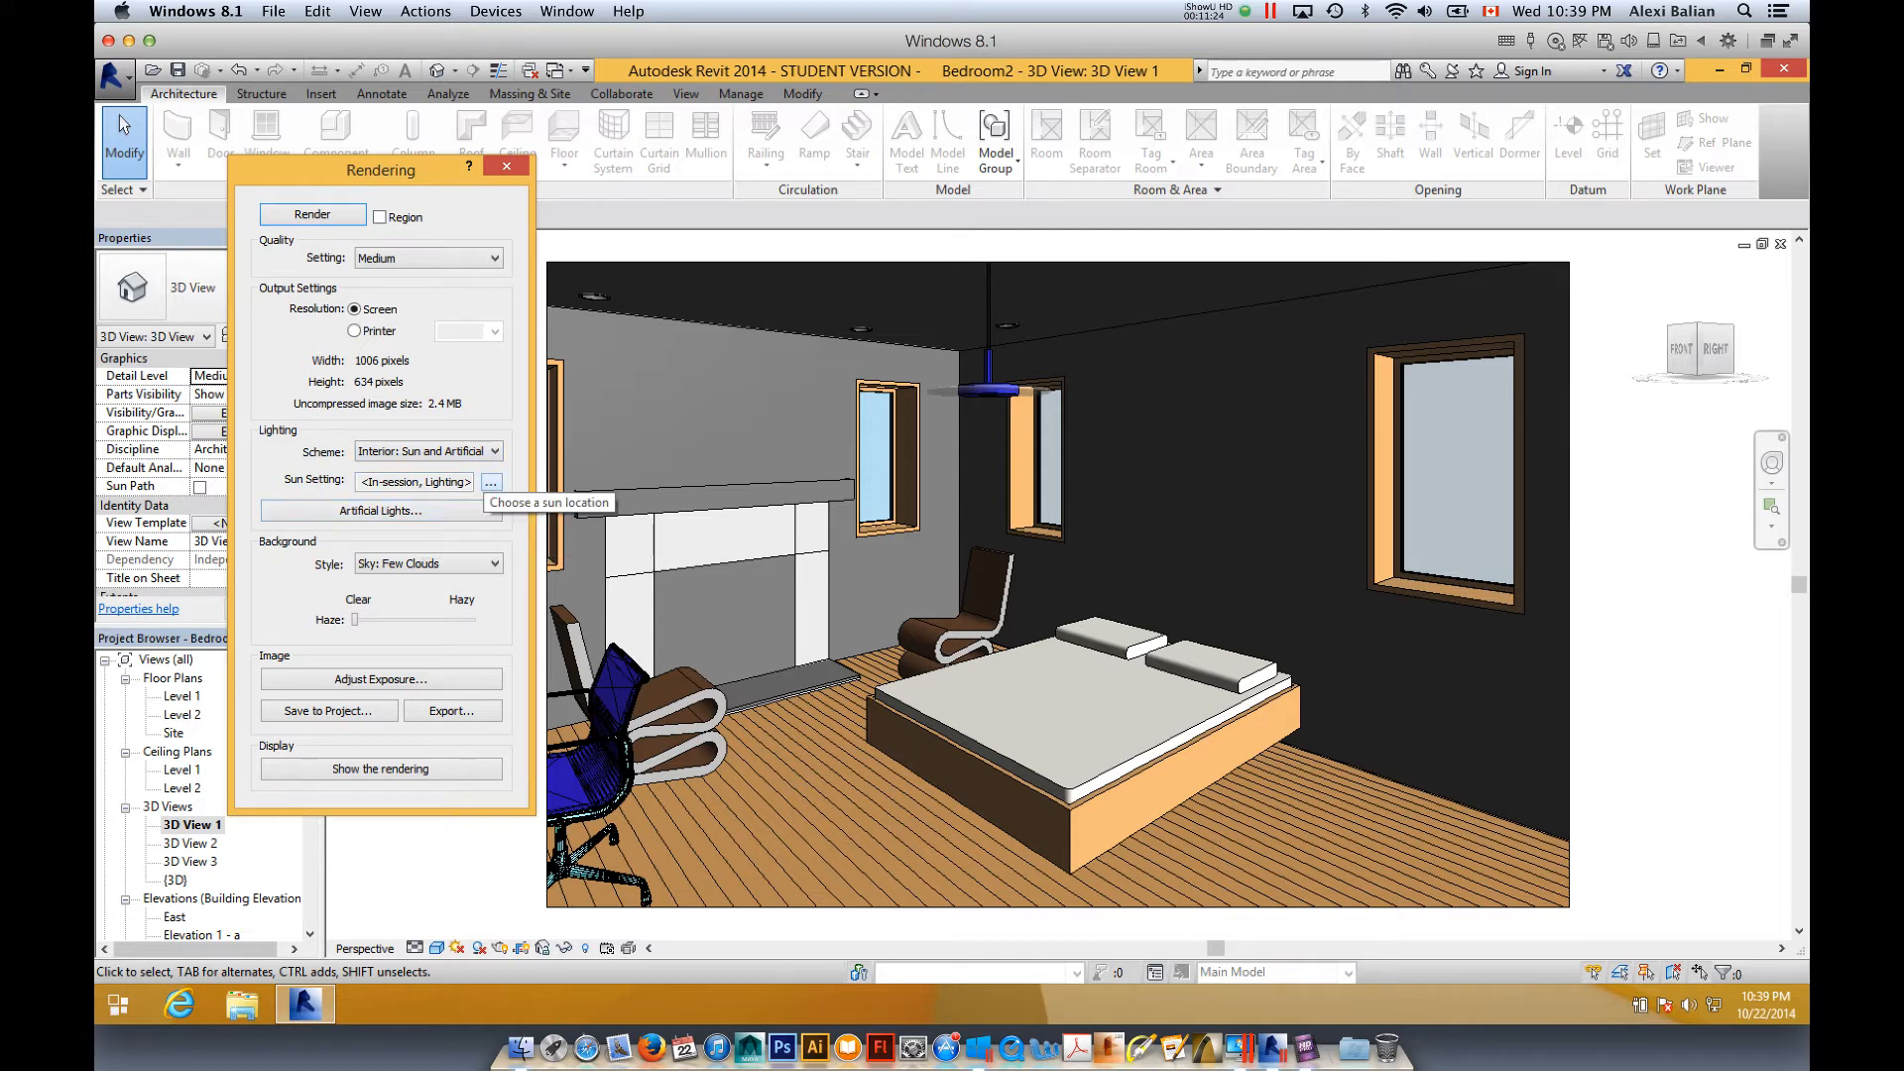
{"action": "left_click", "coordinate": [490, 482]}
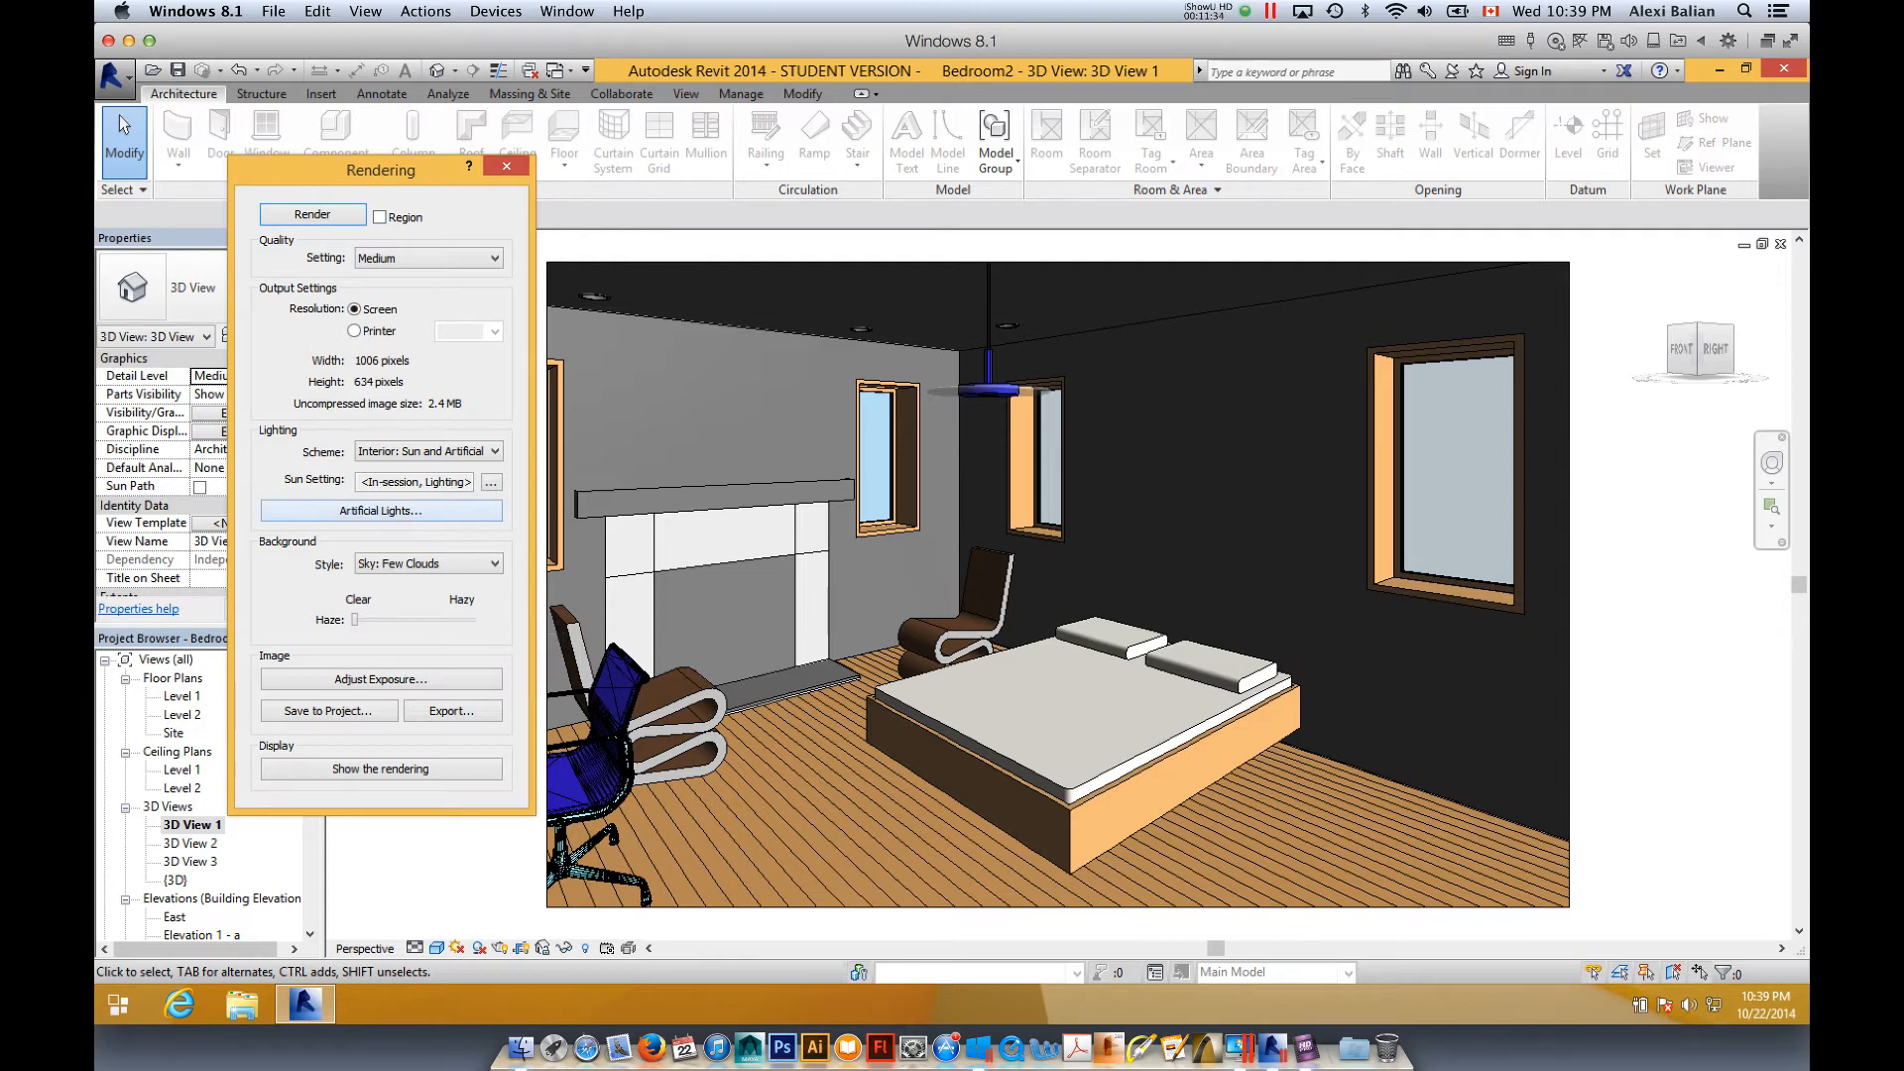
{"action": "left_click", "coordinate": [313, 215]}
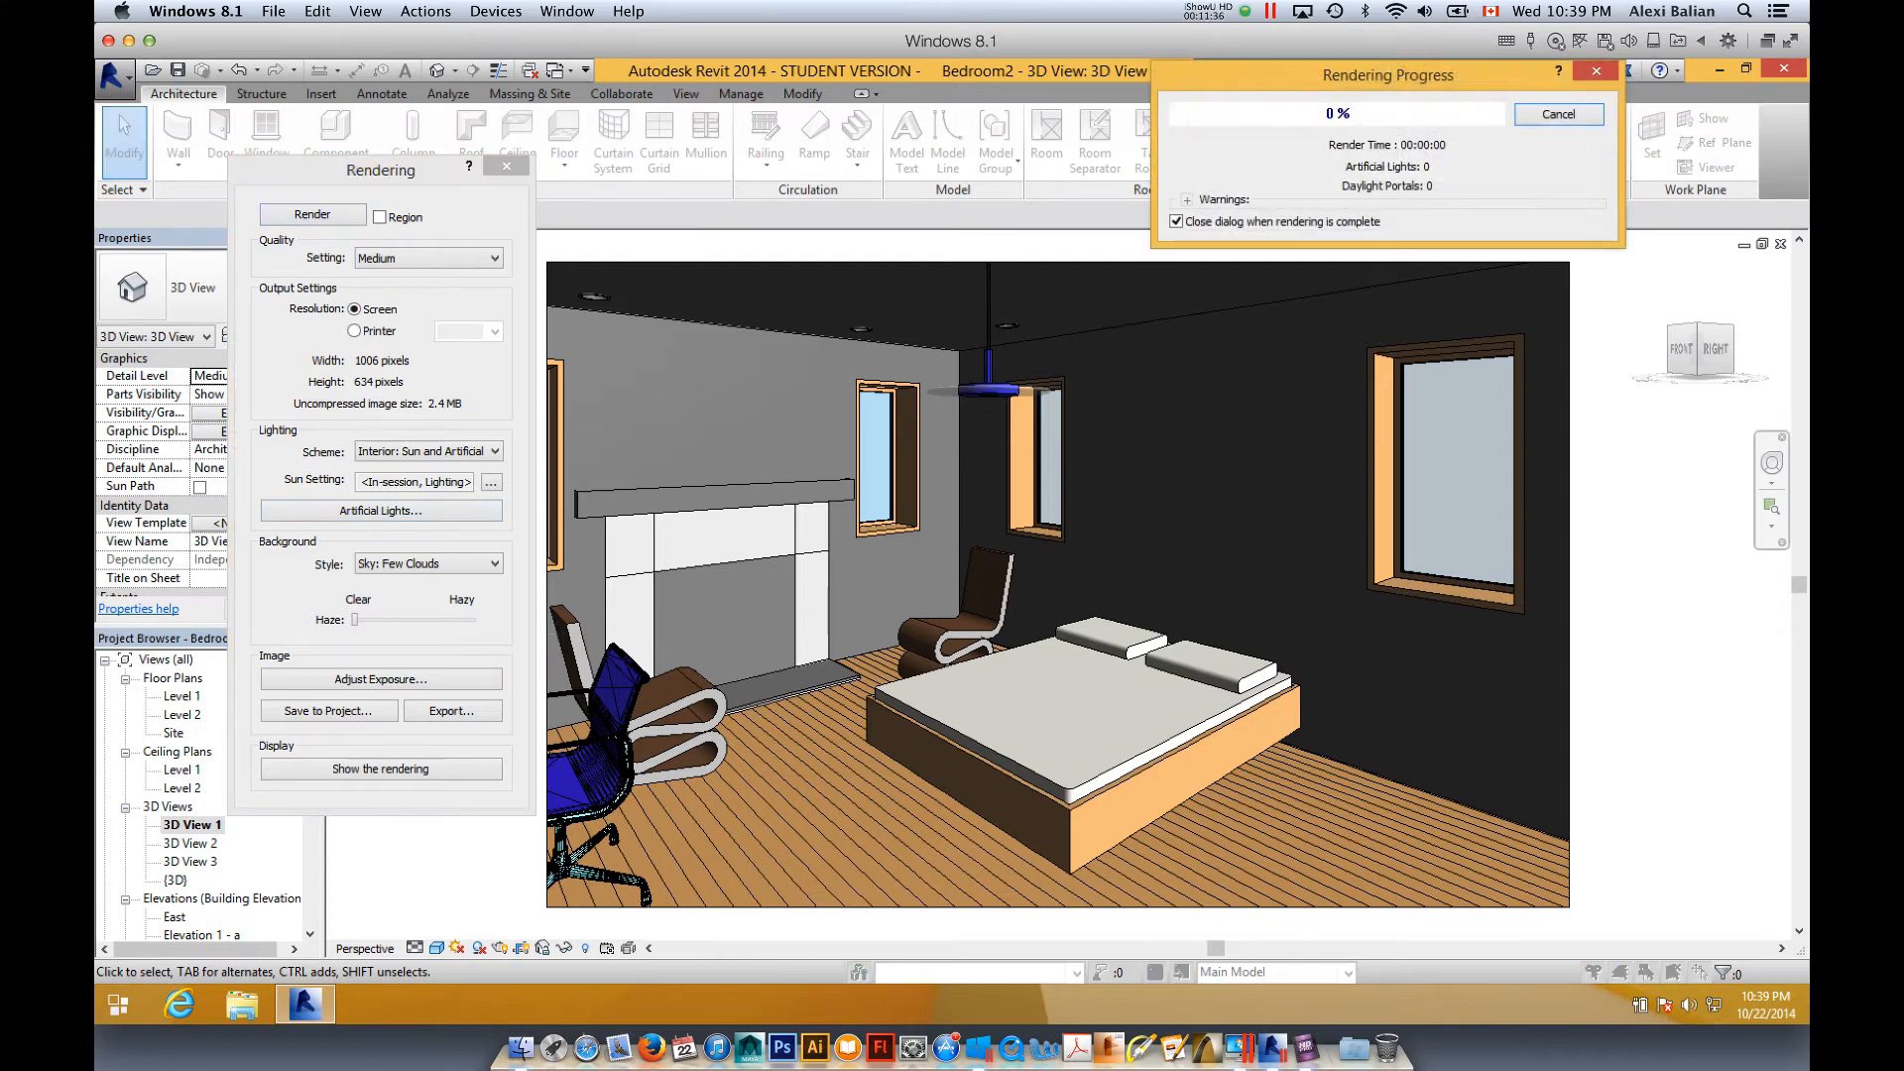
{"action": "left_click", "coordinate": [1247, 13]}
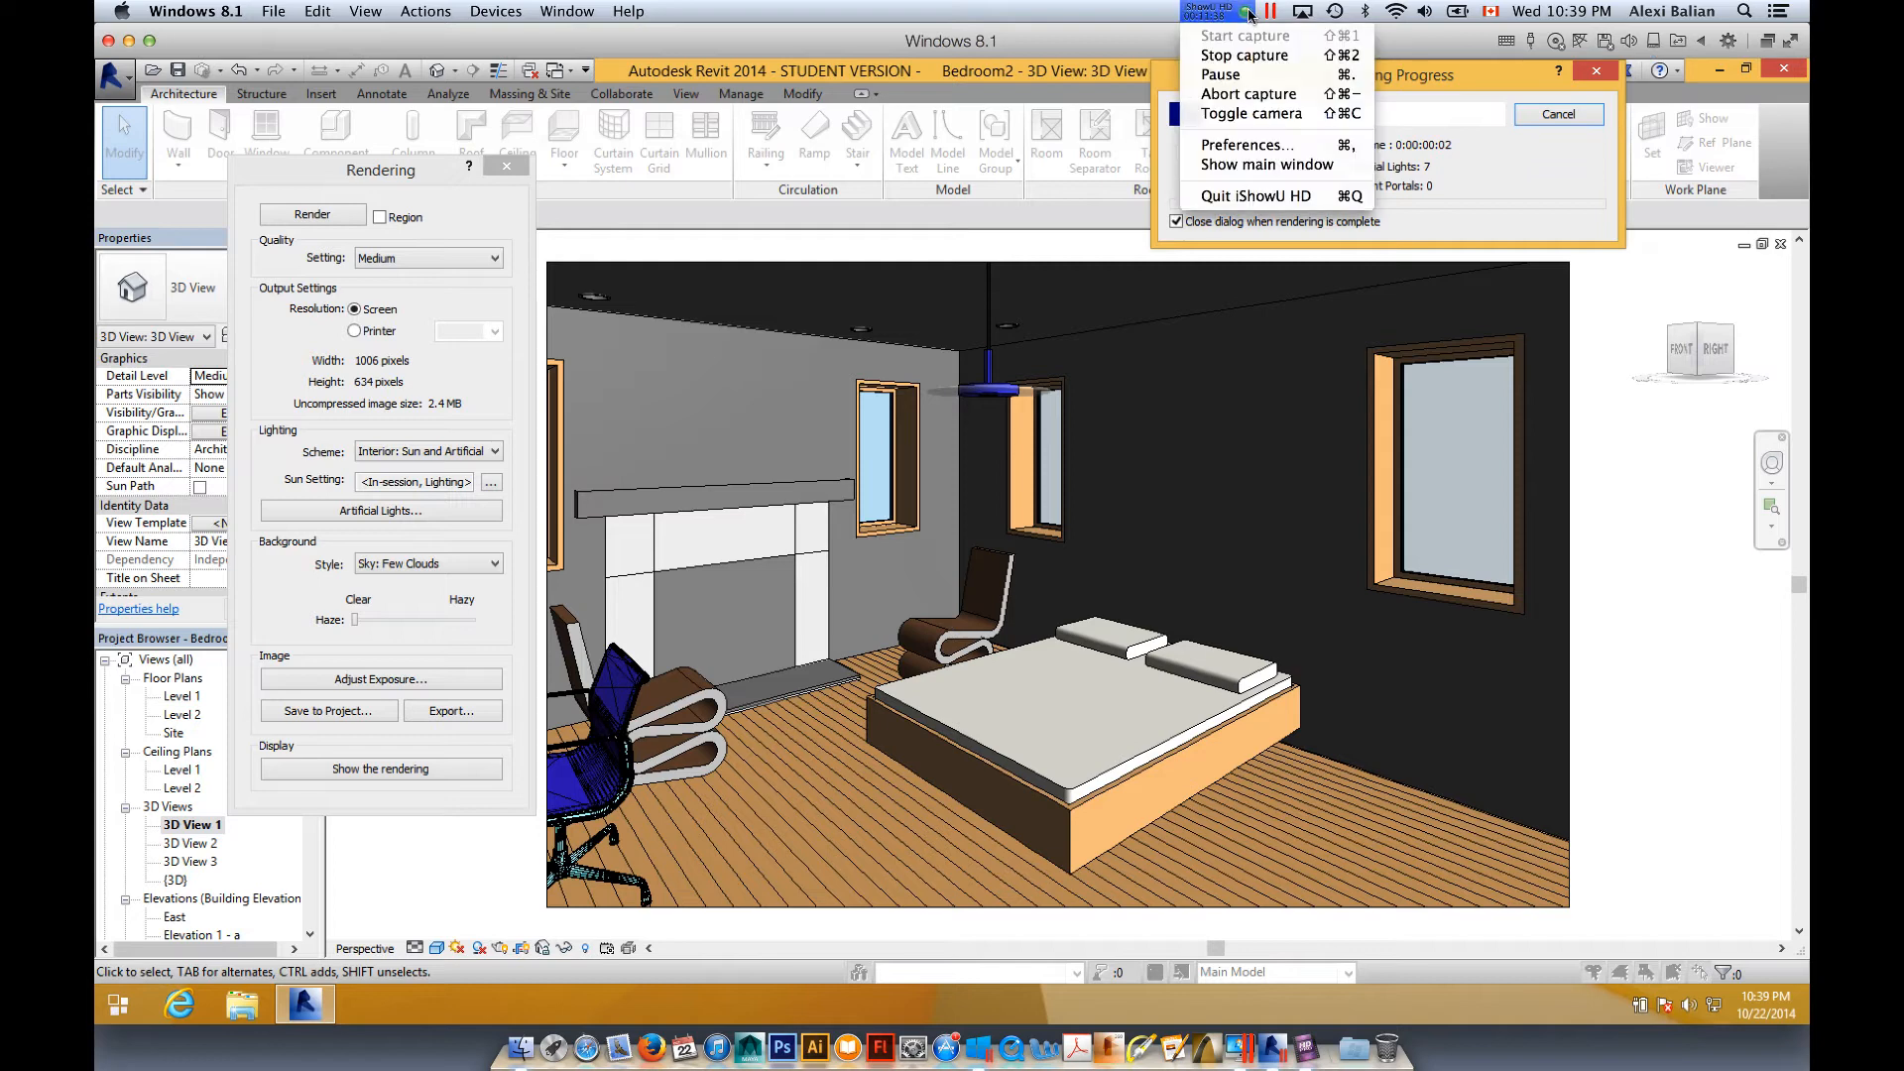
{"action": "left_click", "coordinate": [1222, 74]}
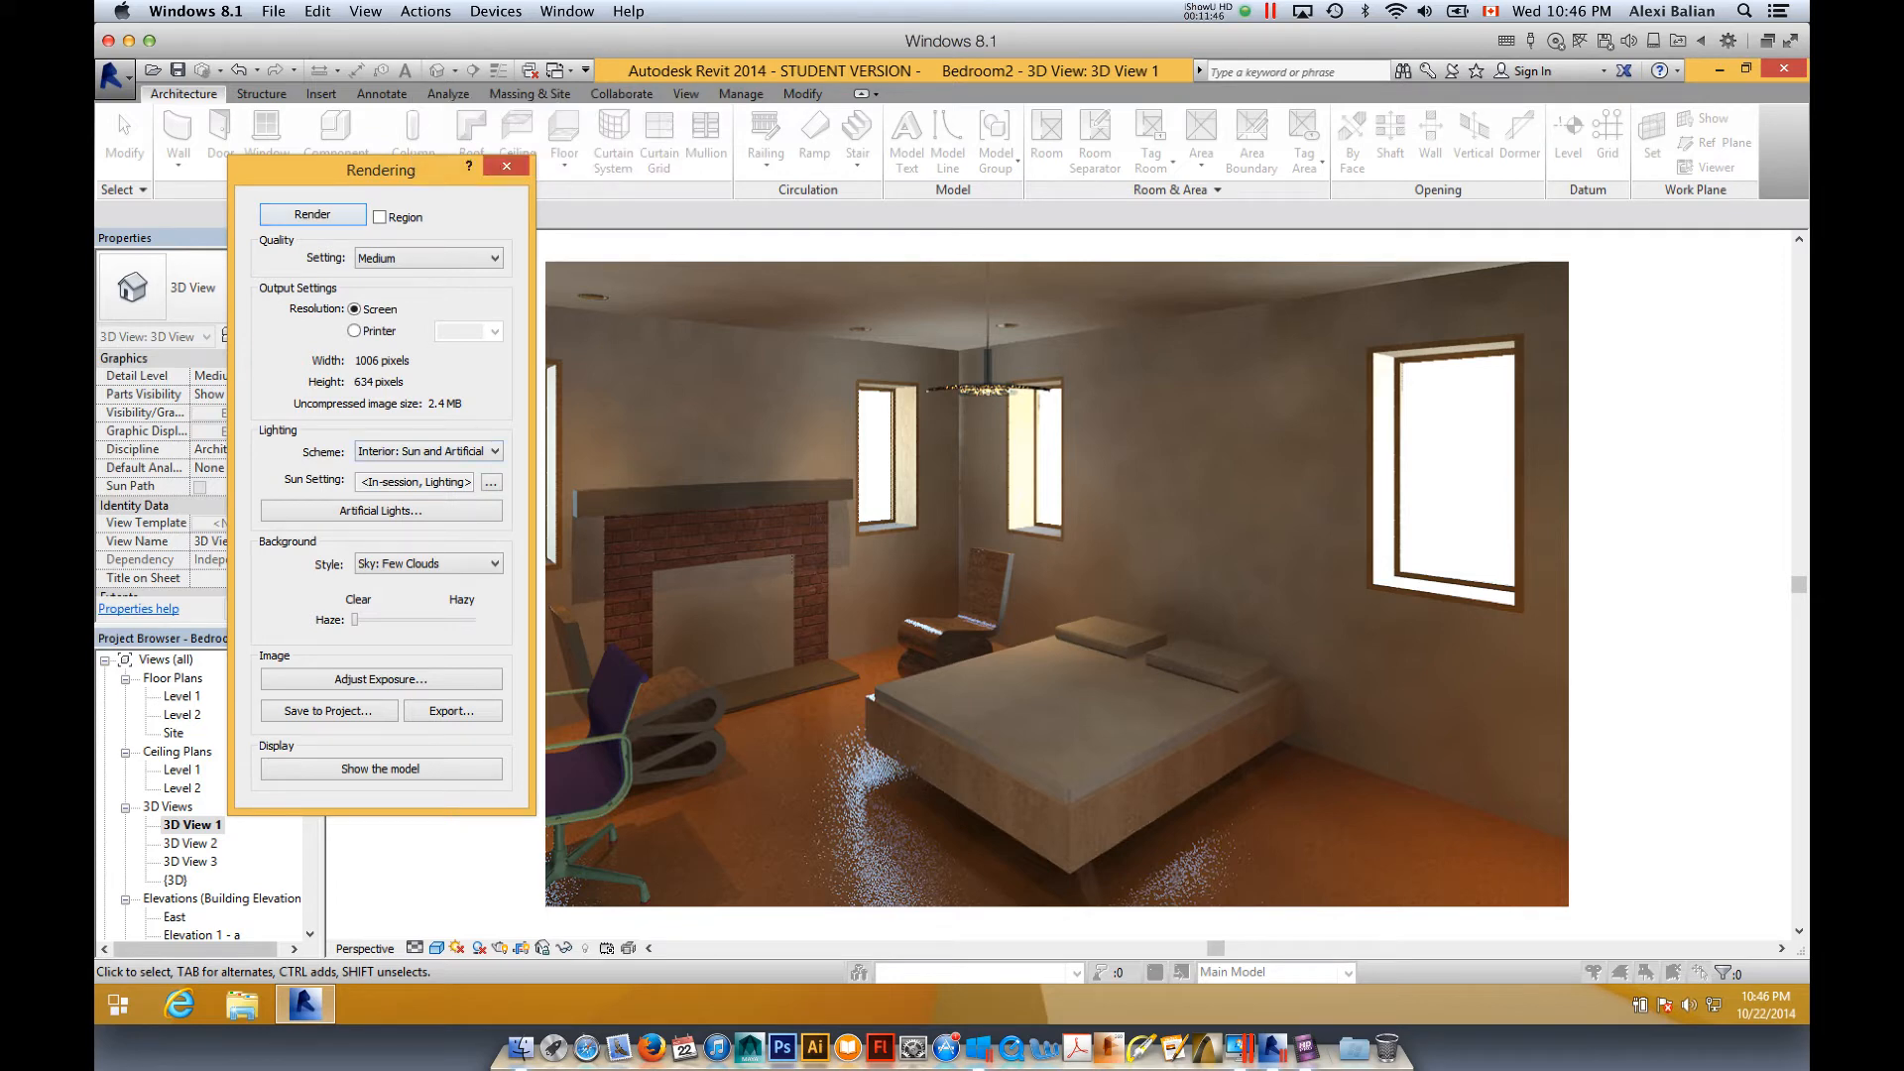
- Save the rendered image to the project as rend01bed
{"action": "left_click", "coordinate": [328, 712]}
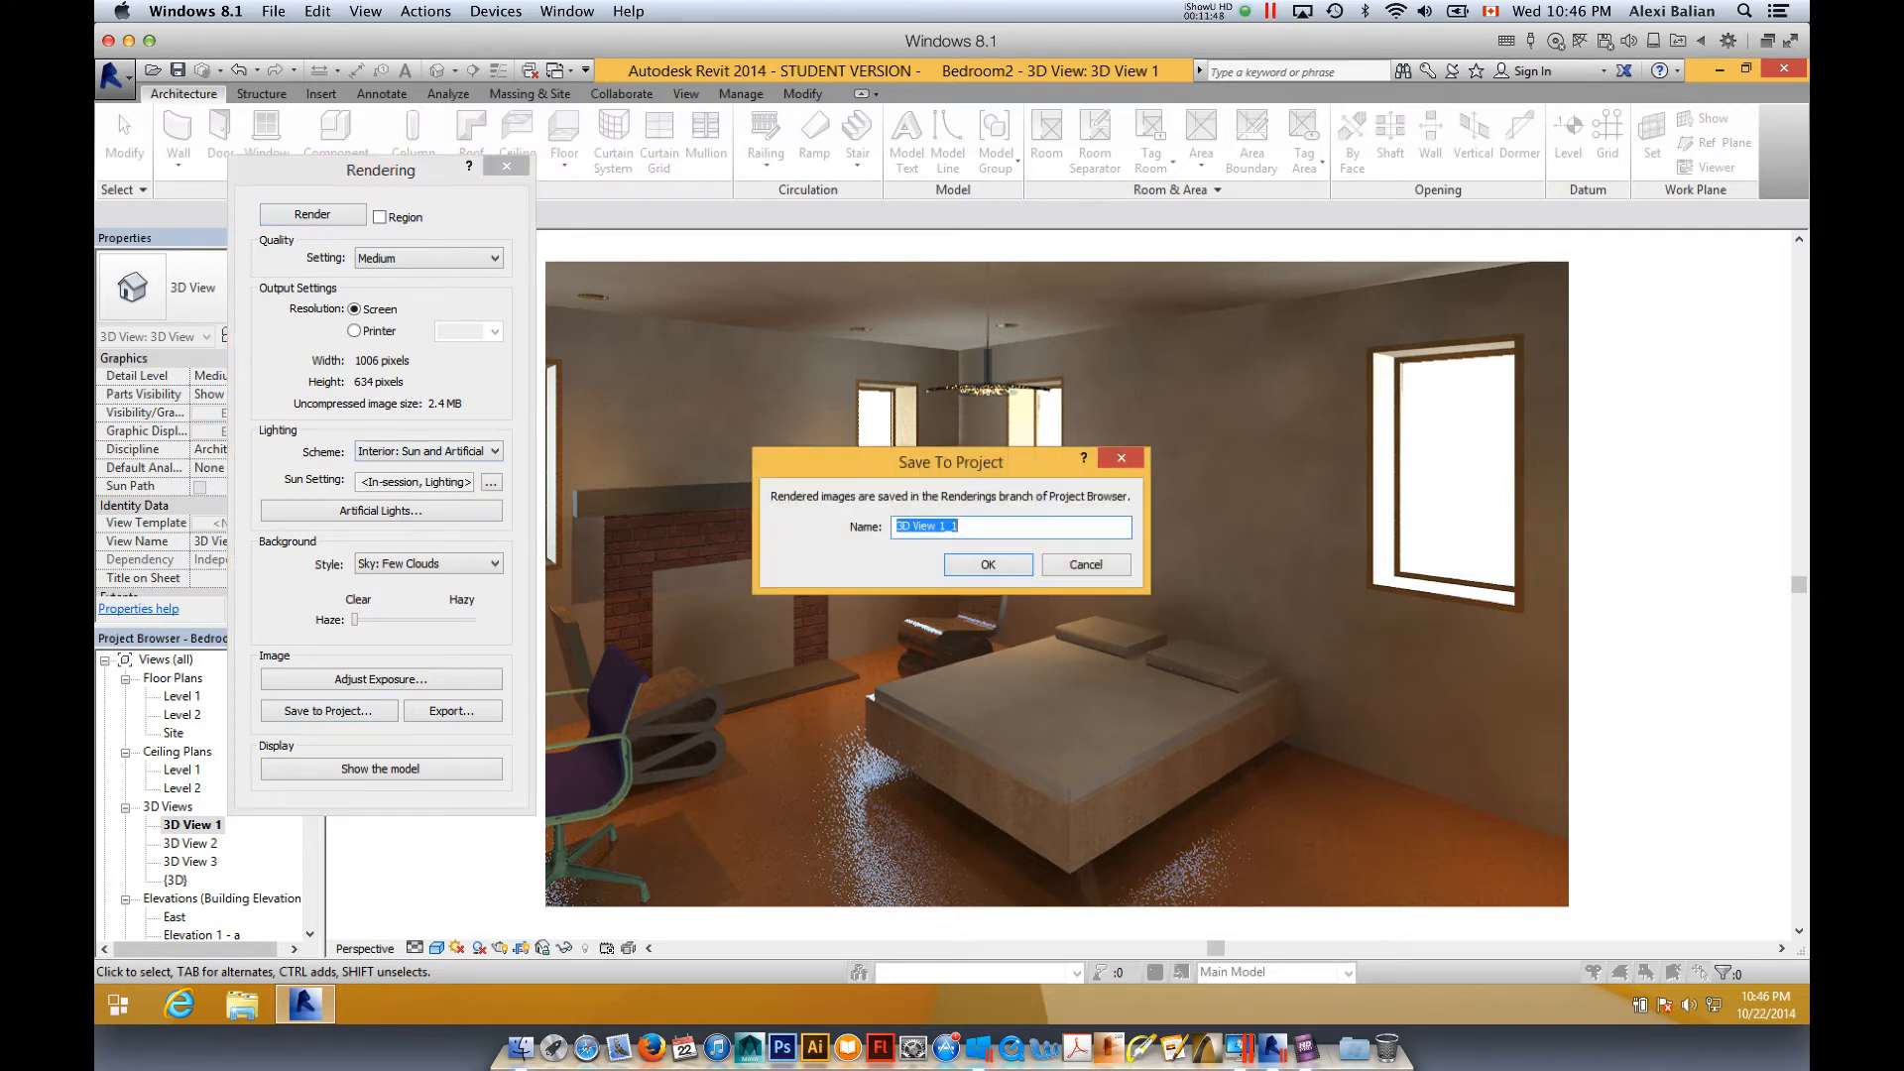
{"action": "type", "text": "rend01bed"}
{"action": "key", "text": "Return"}
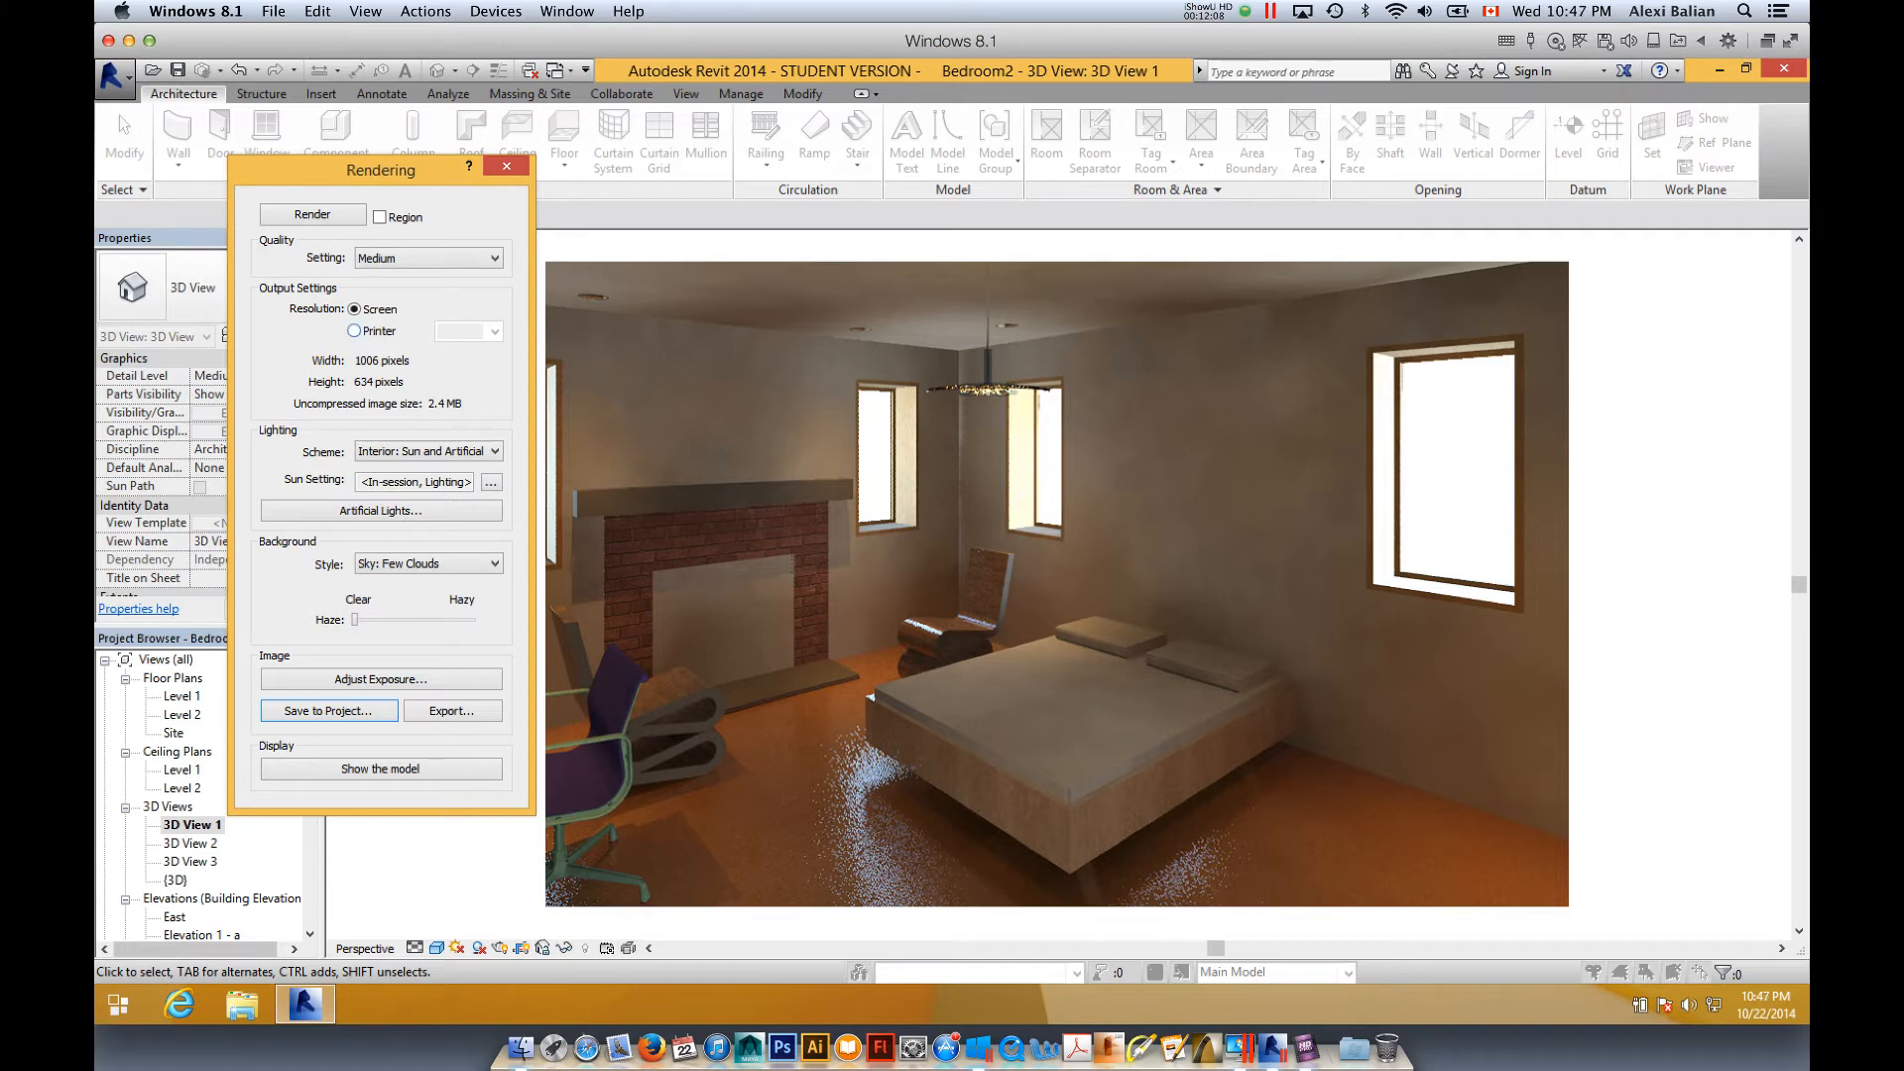
- Set the rendering's output resolution to Printer at 150 DPI, and return to the model display with the rendering settings closed
{"action": "left_click", "coordinate": [355, 331]}
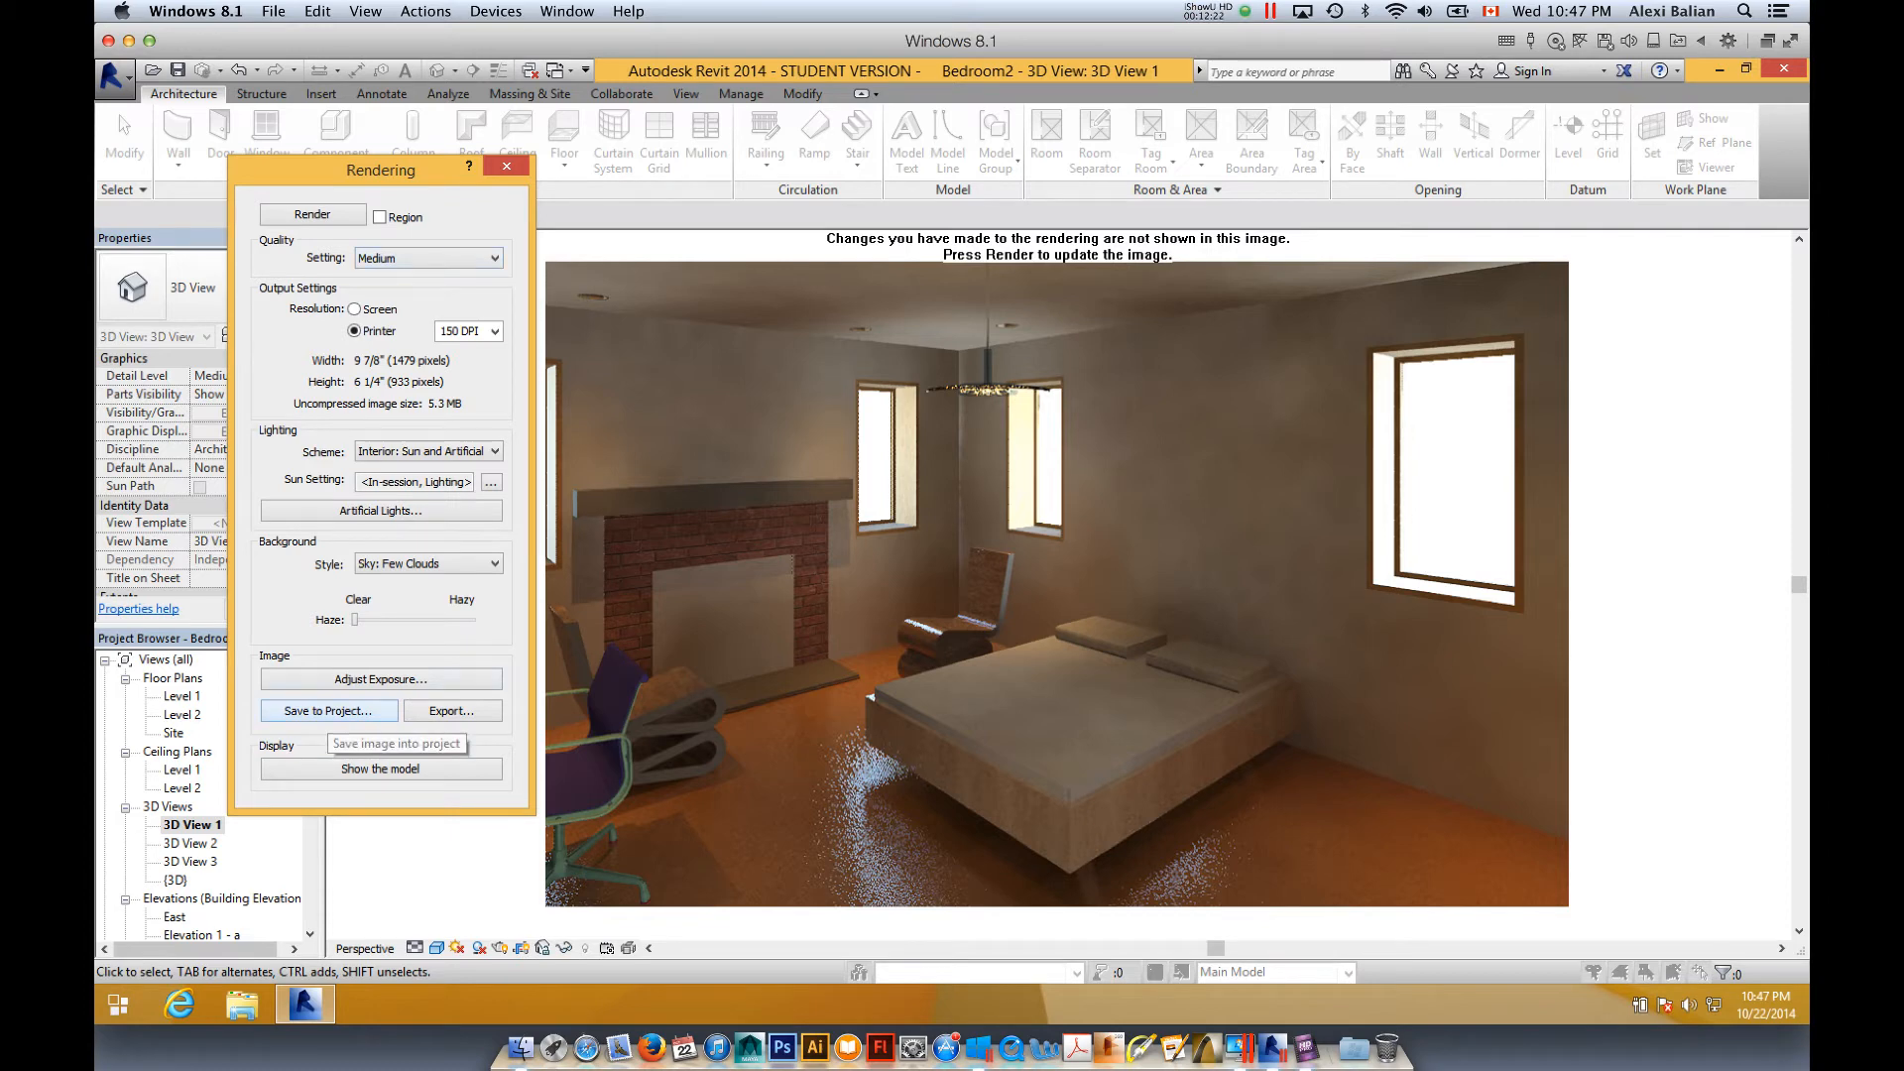
{"action": "left_click", "coordinate": [381, 769]}
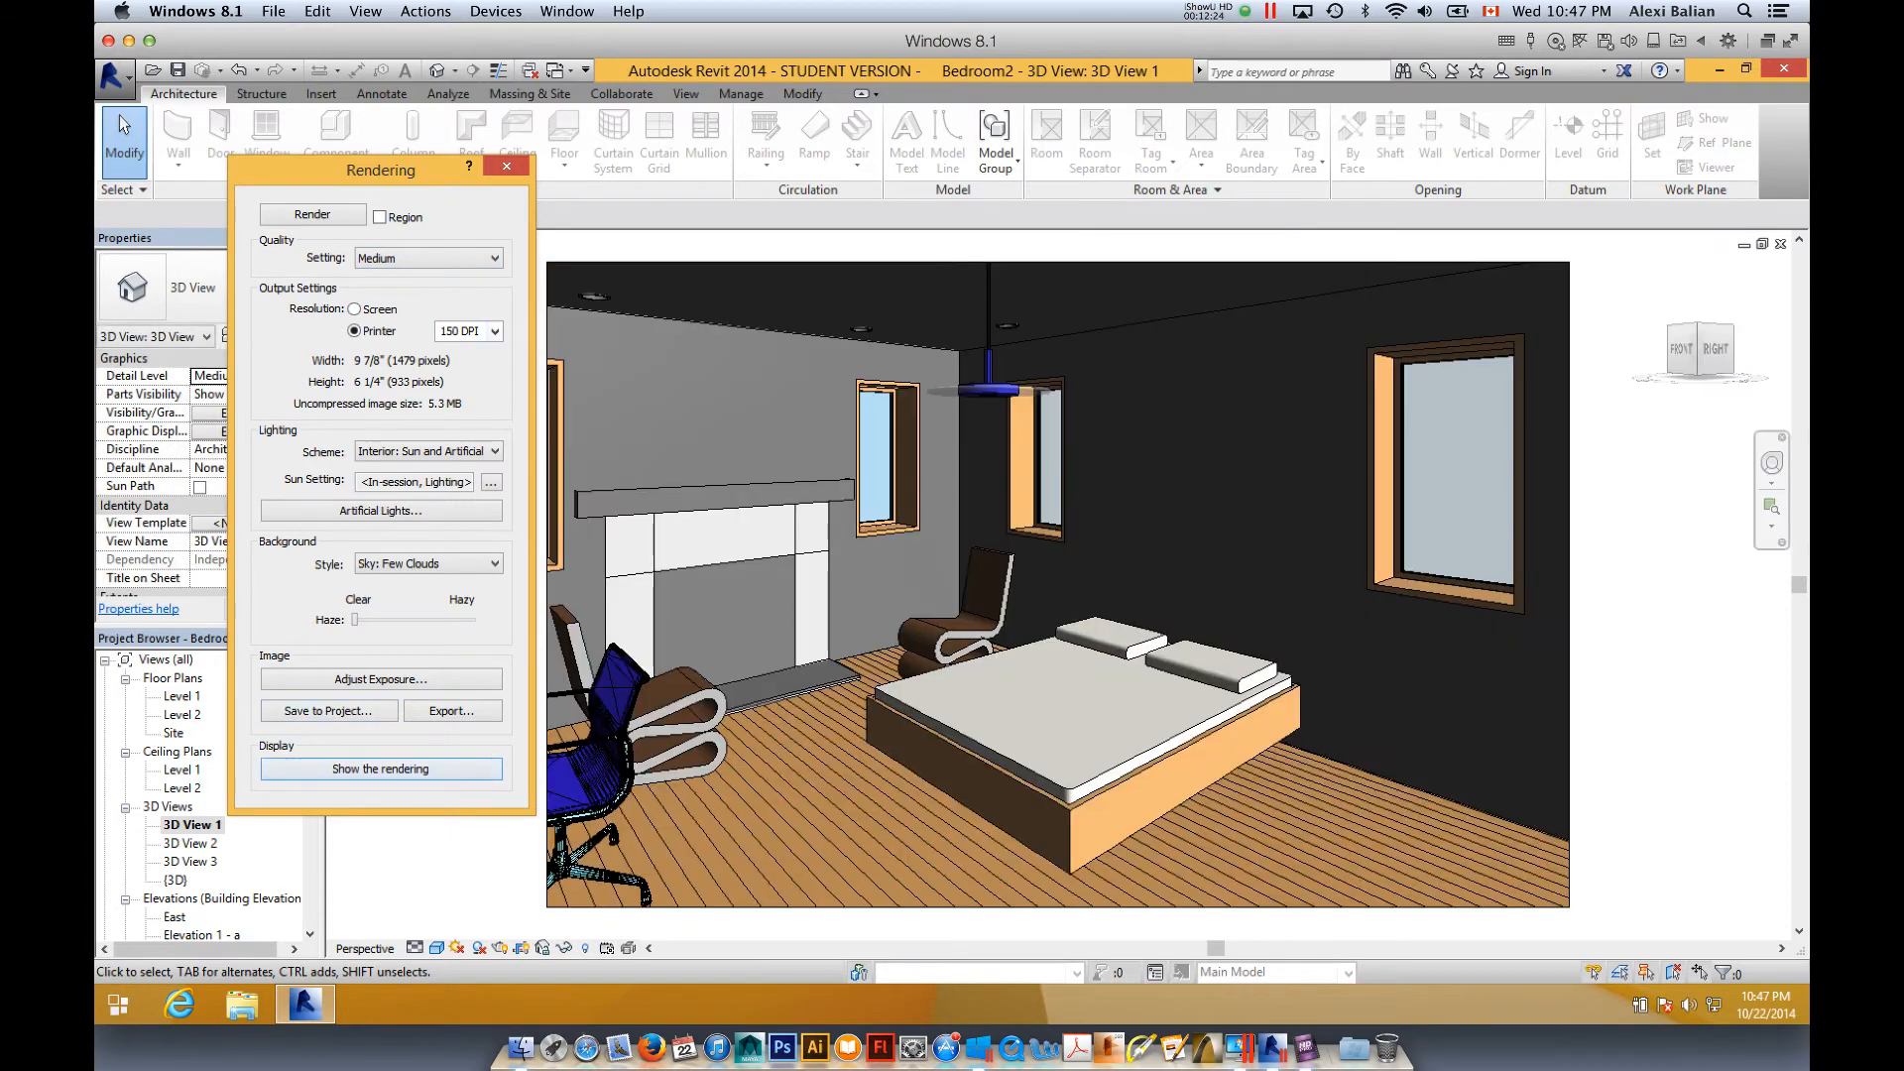
{"action": "left_click", "coordinate": [507, 166]}
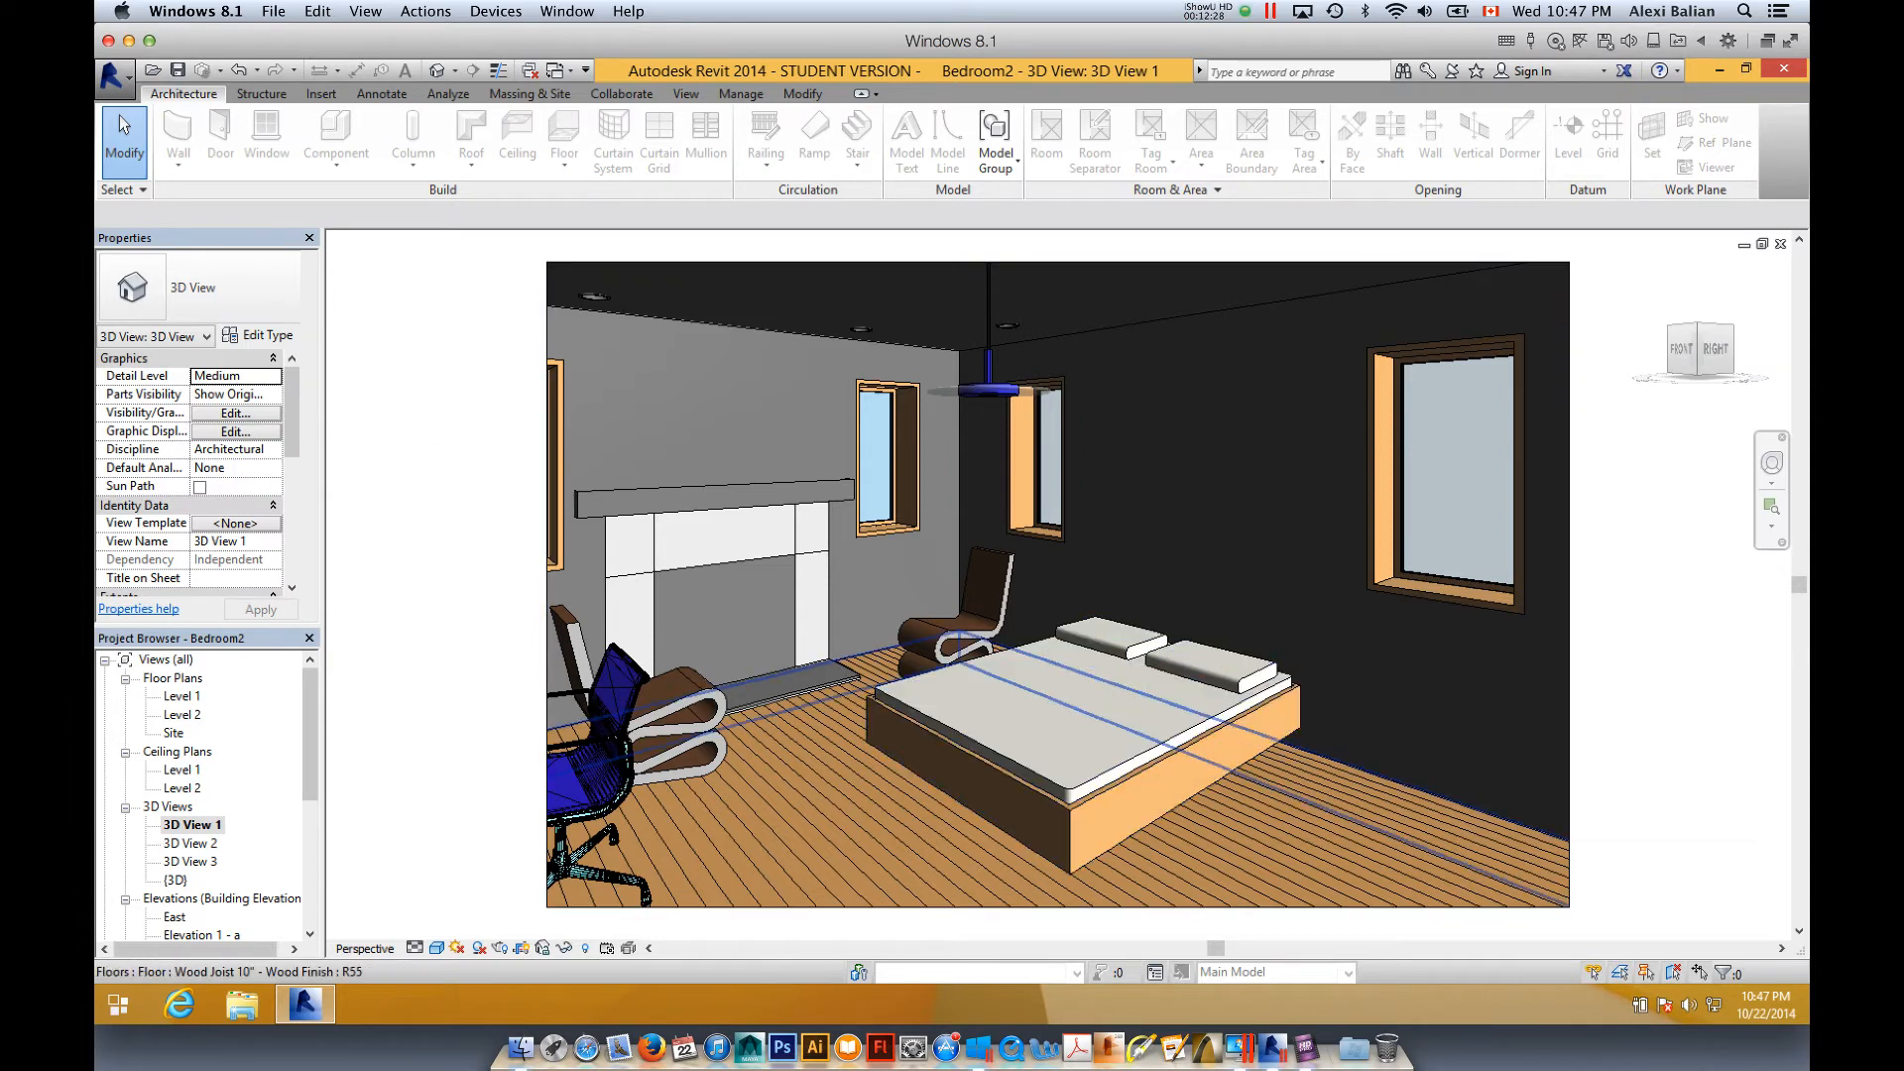
- Open the material of the top finish layer in the bedroom floor type's structure for editing
{"action": "left_click", "coordinate": [1408, 853]}
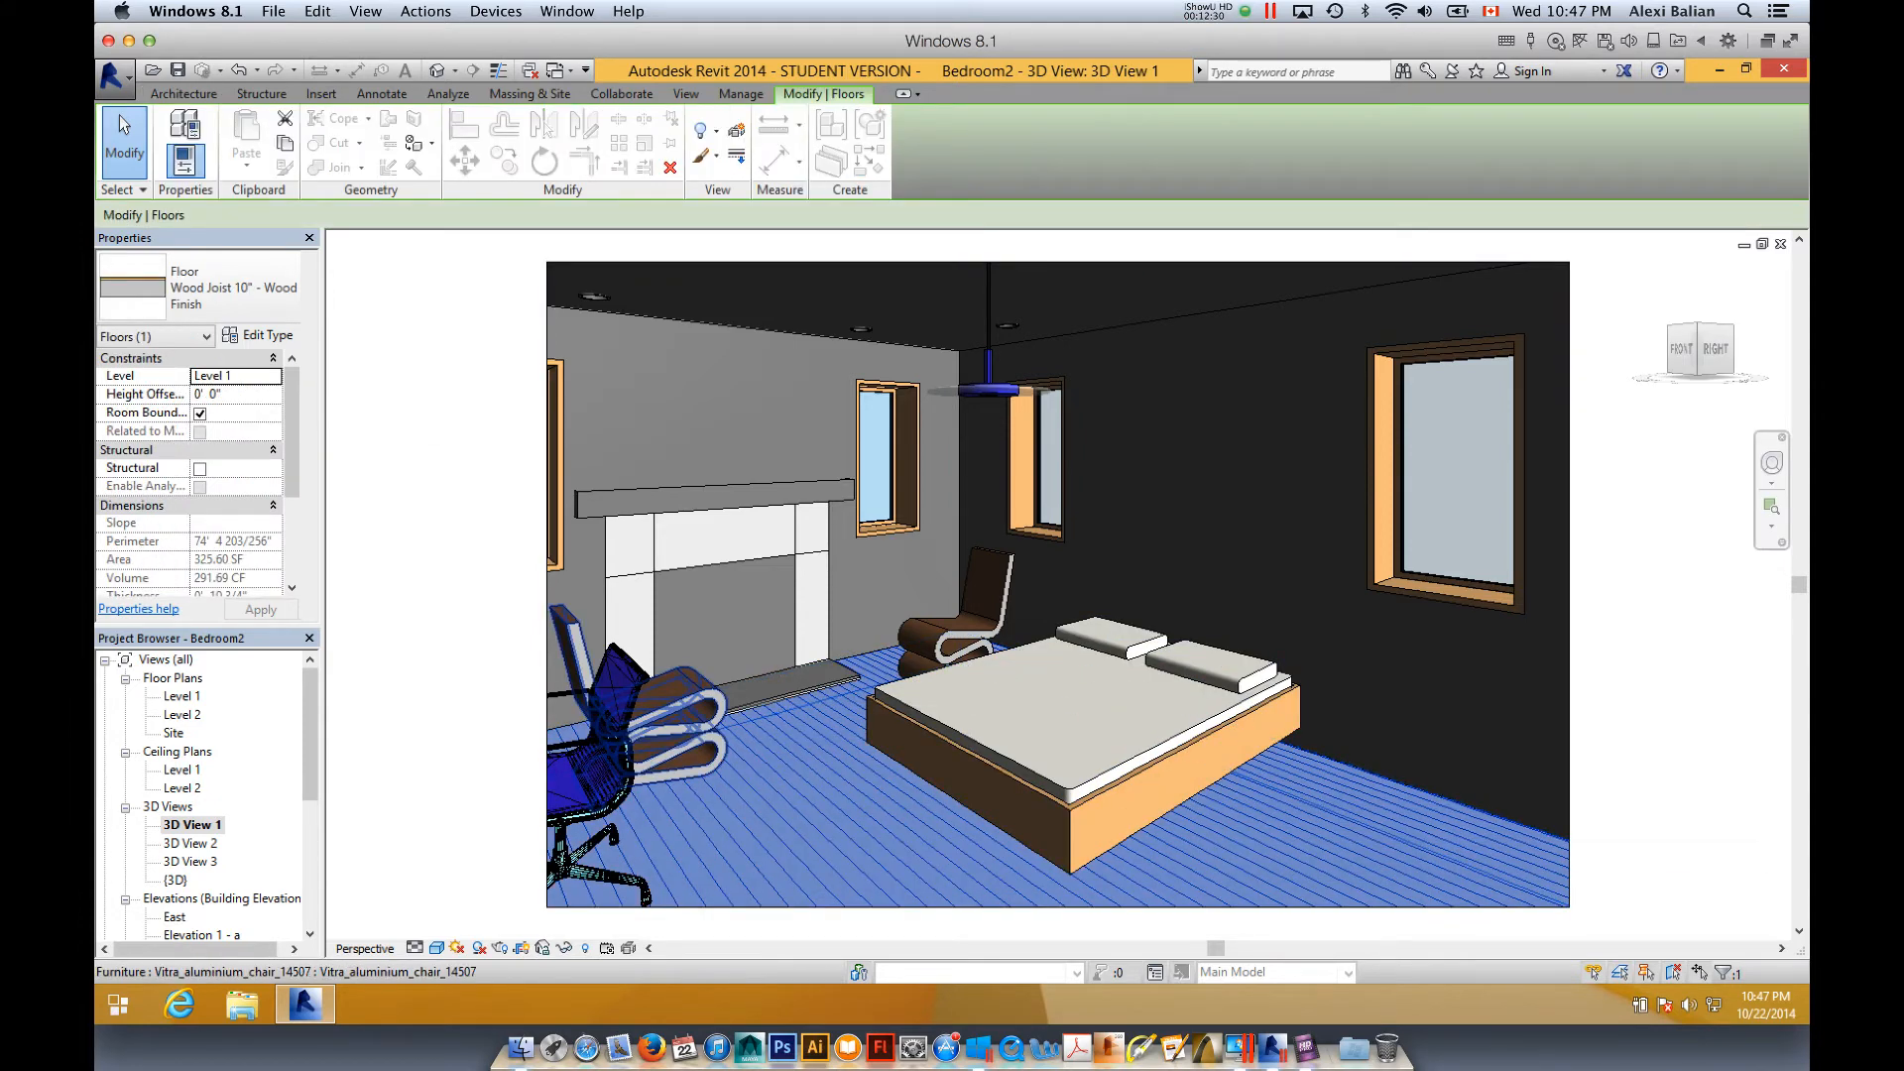
{"action": "left_click", "coordinate": [199, 287]}
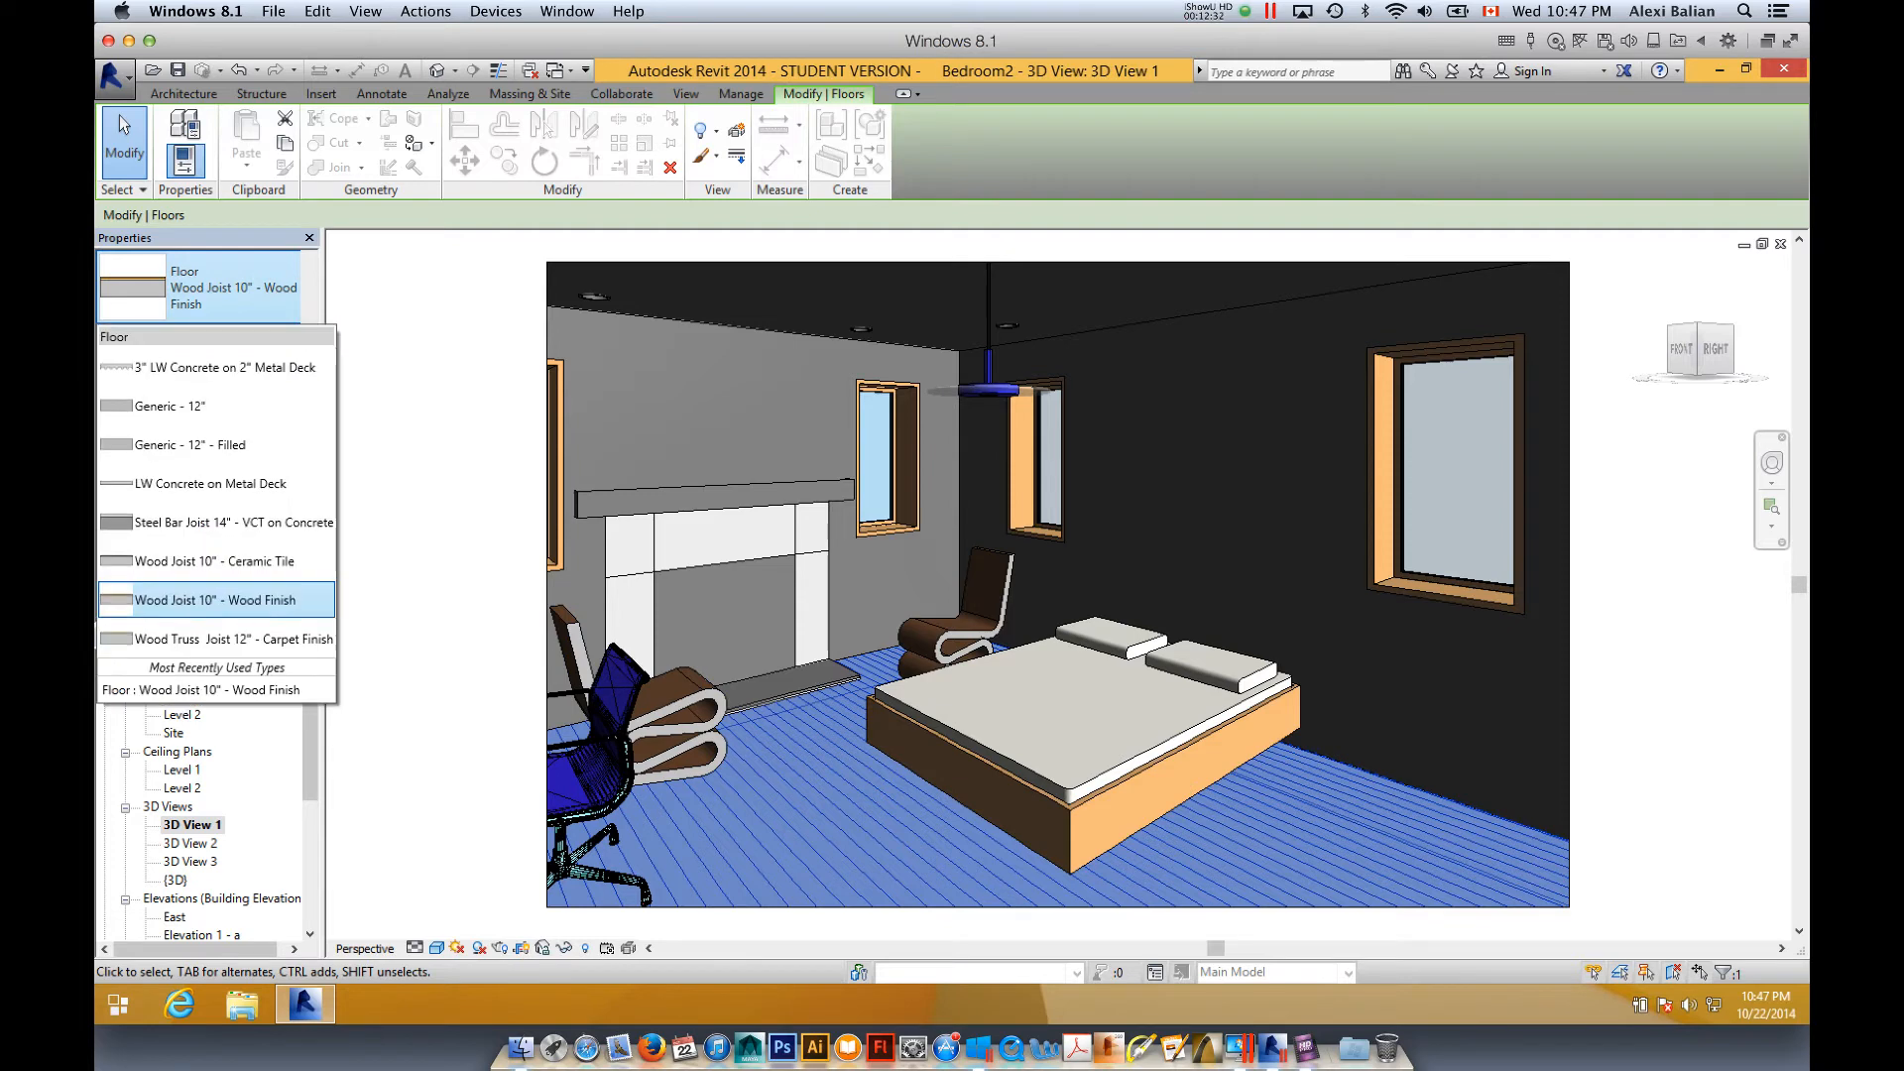
{"action": "key", "text": "Escape"}
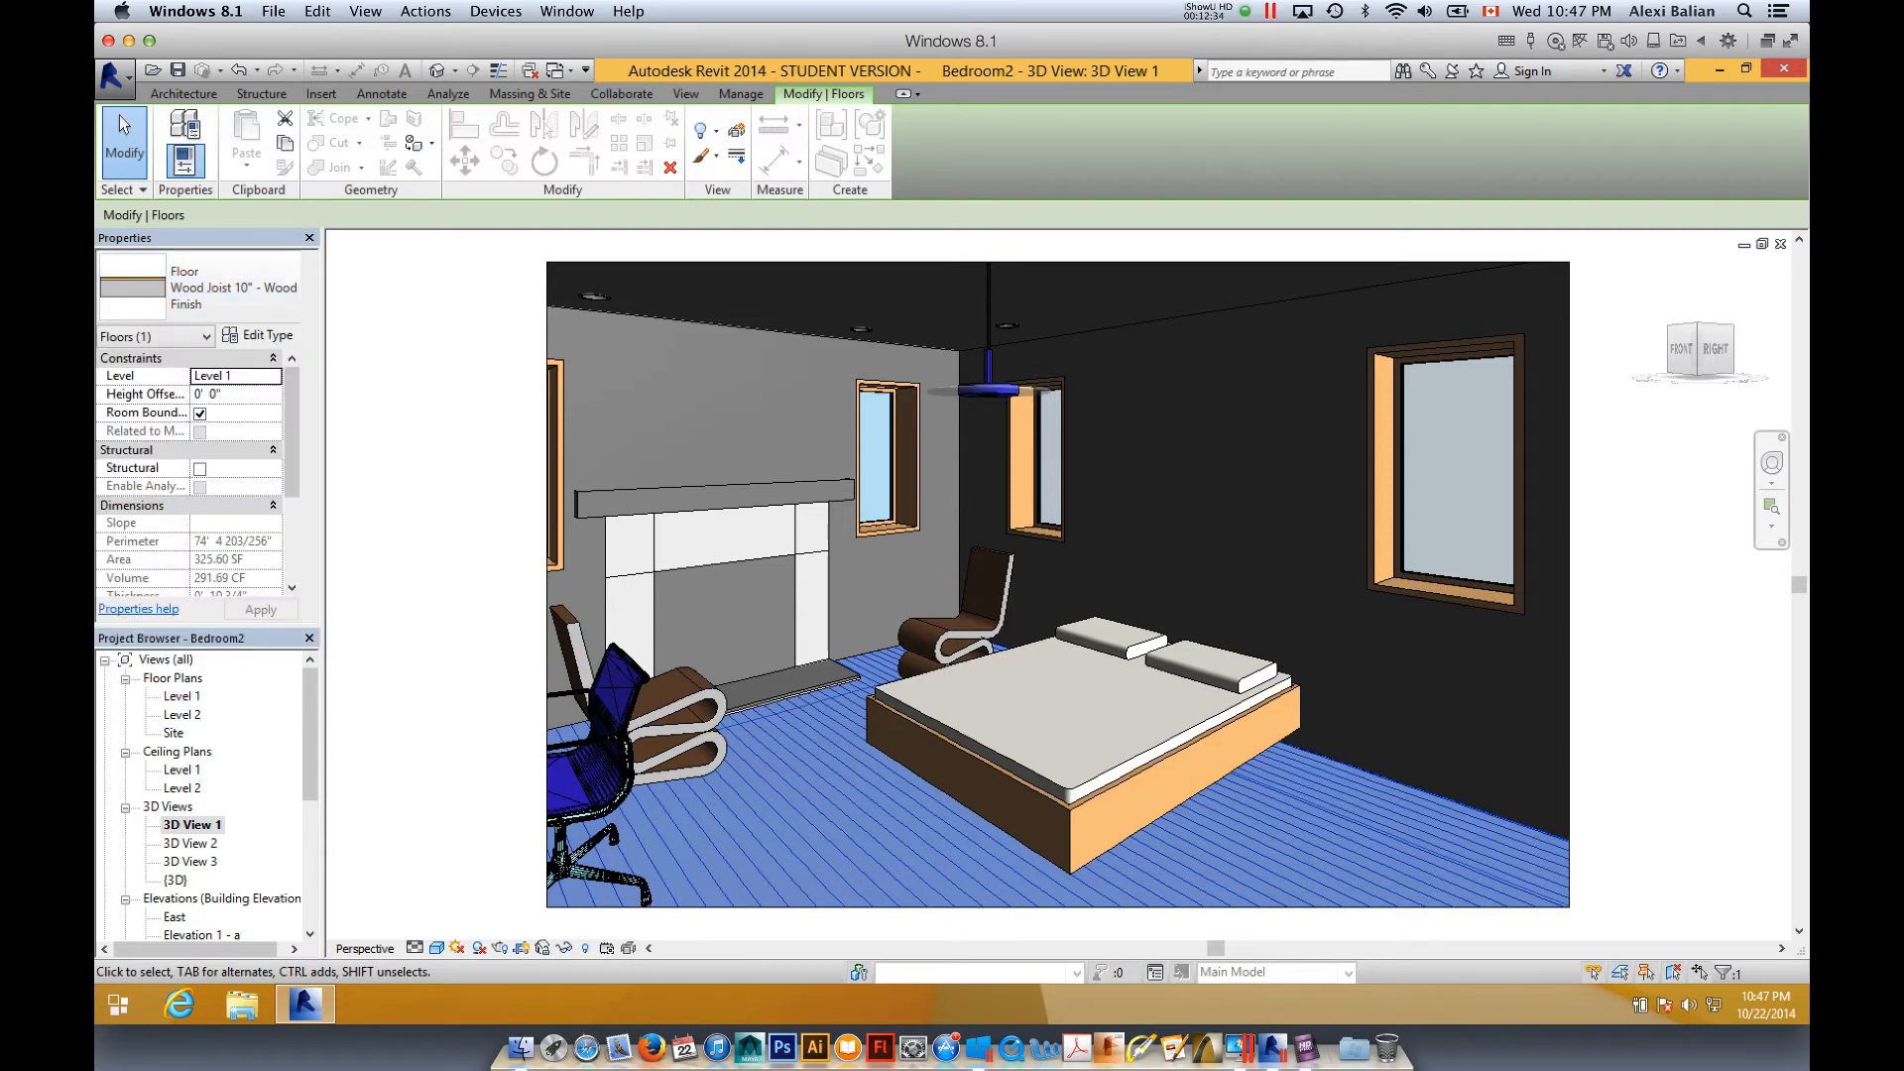
{"action": "left_click", "coordinate": [257, 335]}
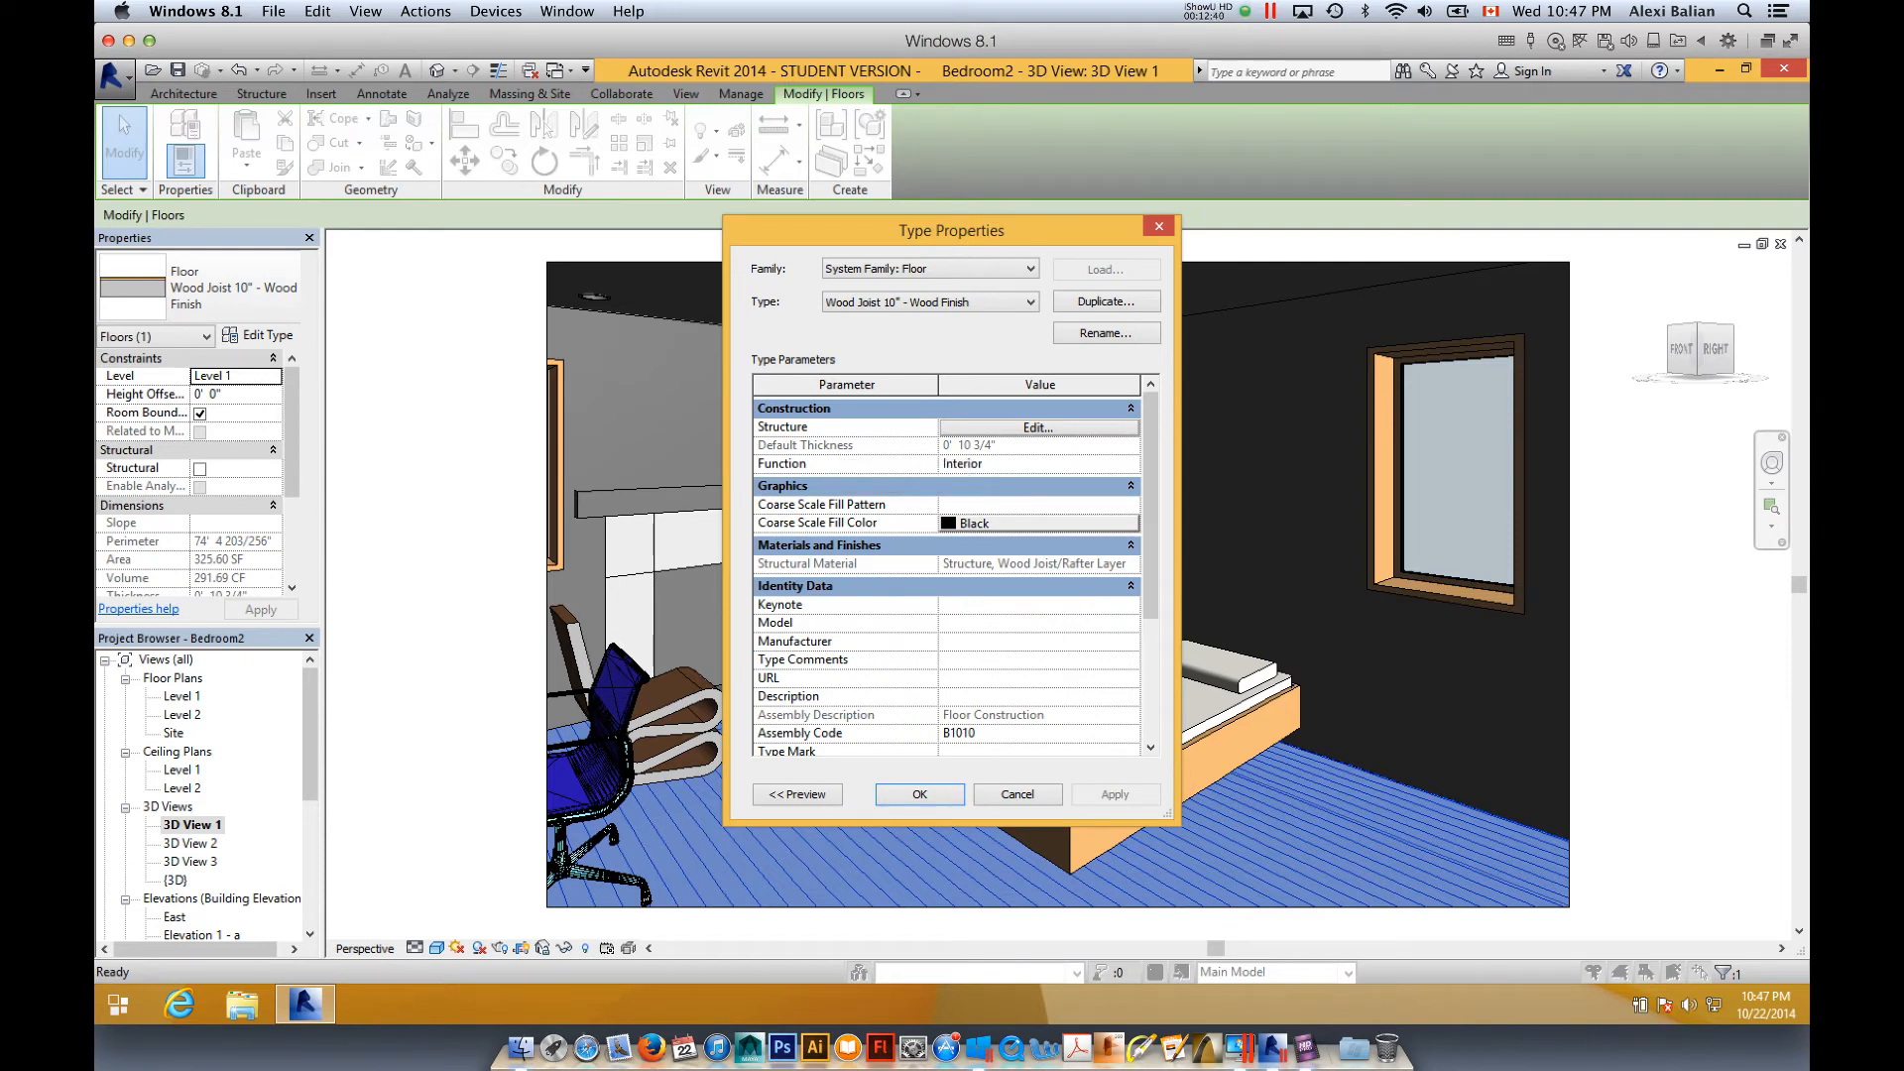
{"action": "left_click", "coordinate": [1039, 426]}
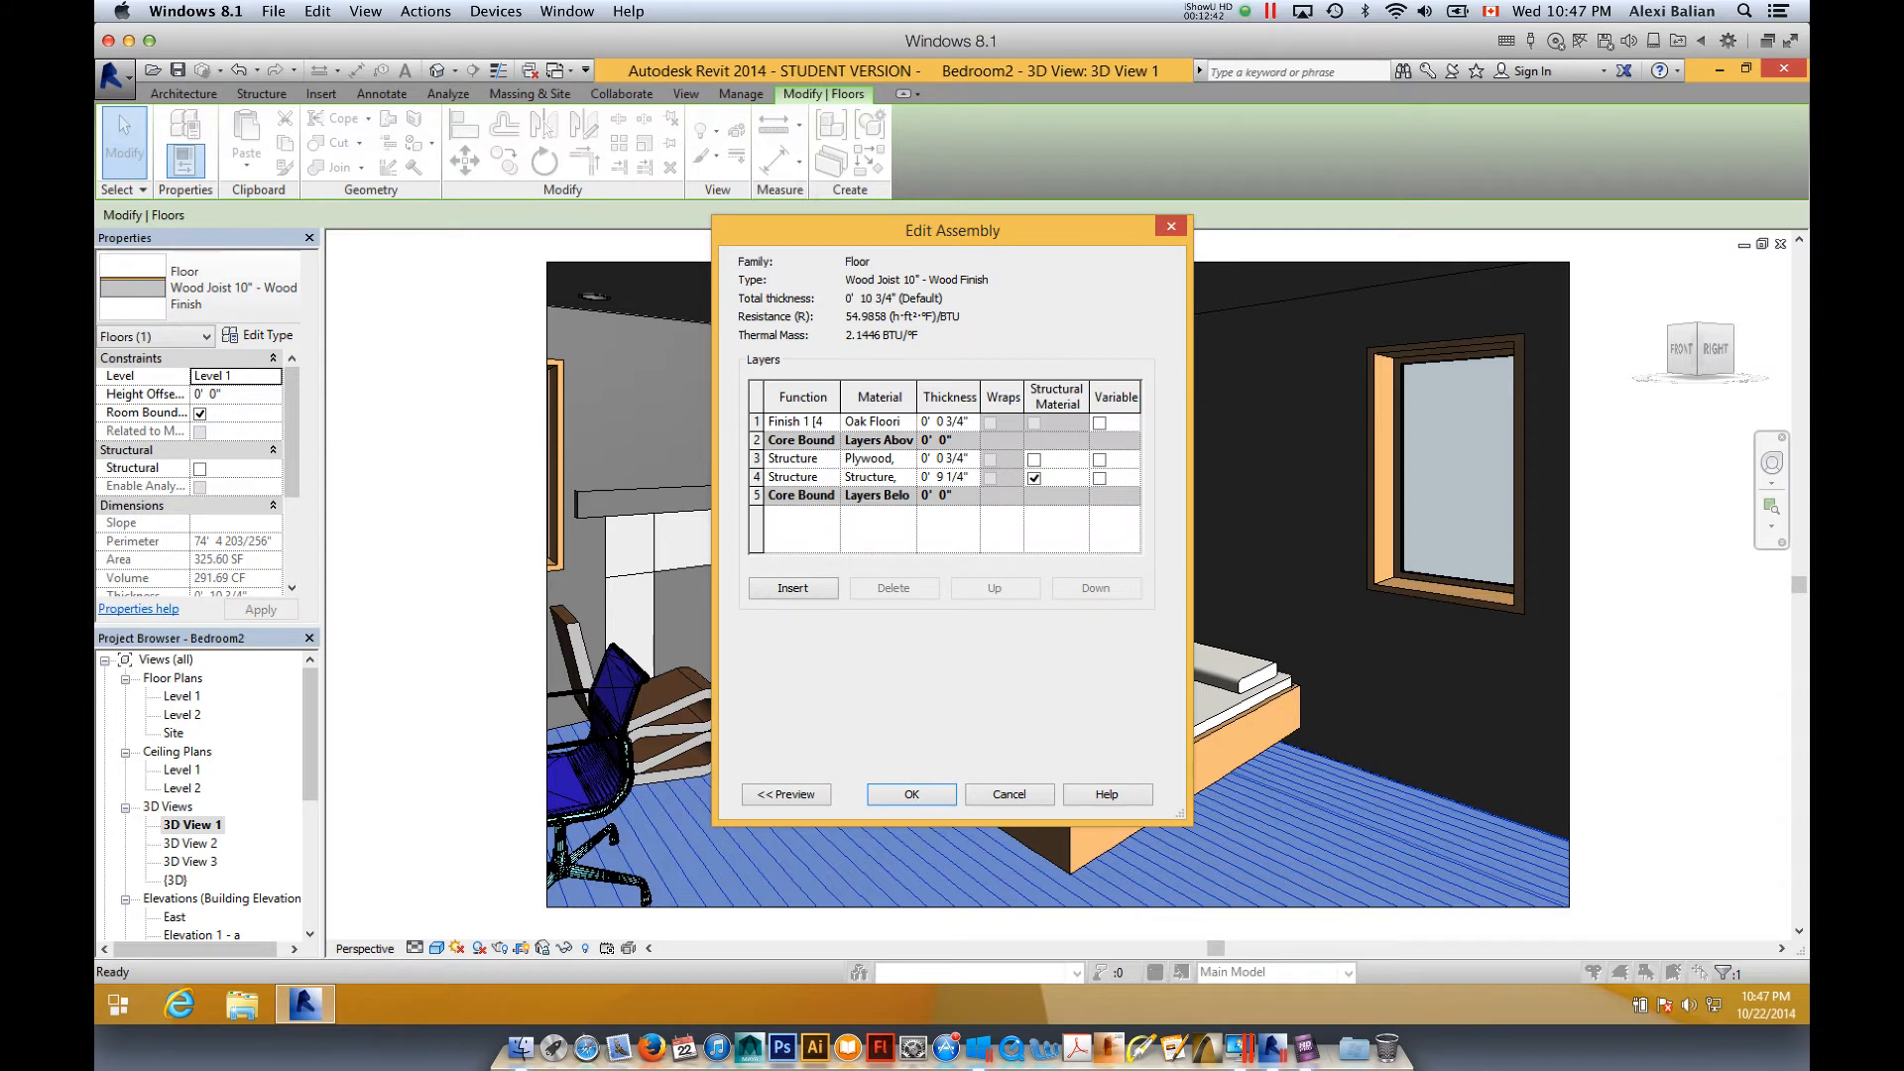
{"action": "left_click", "coordinate": [880, 422]}
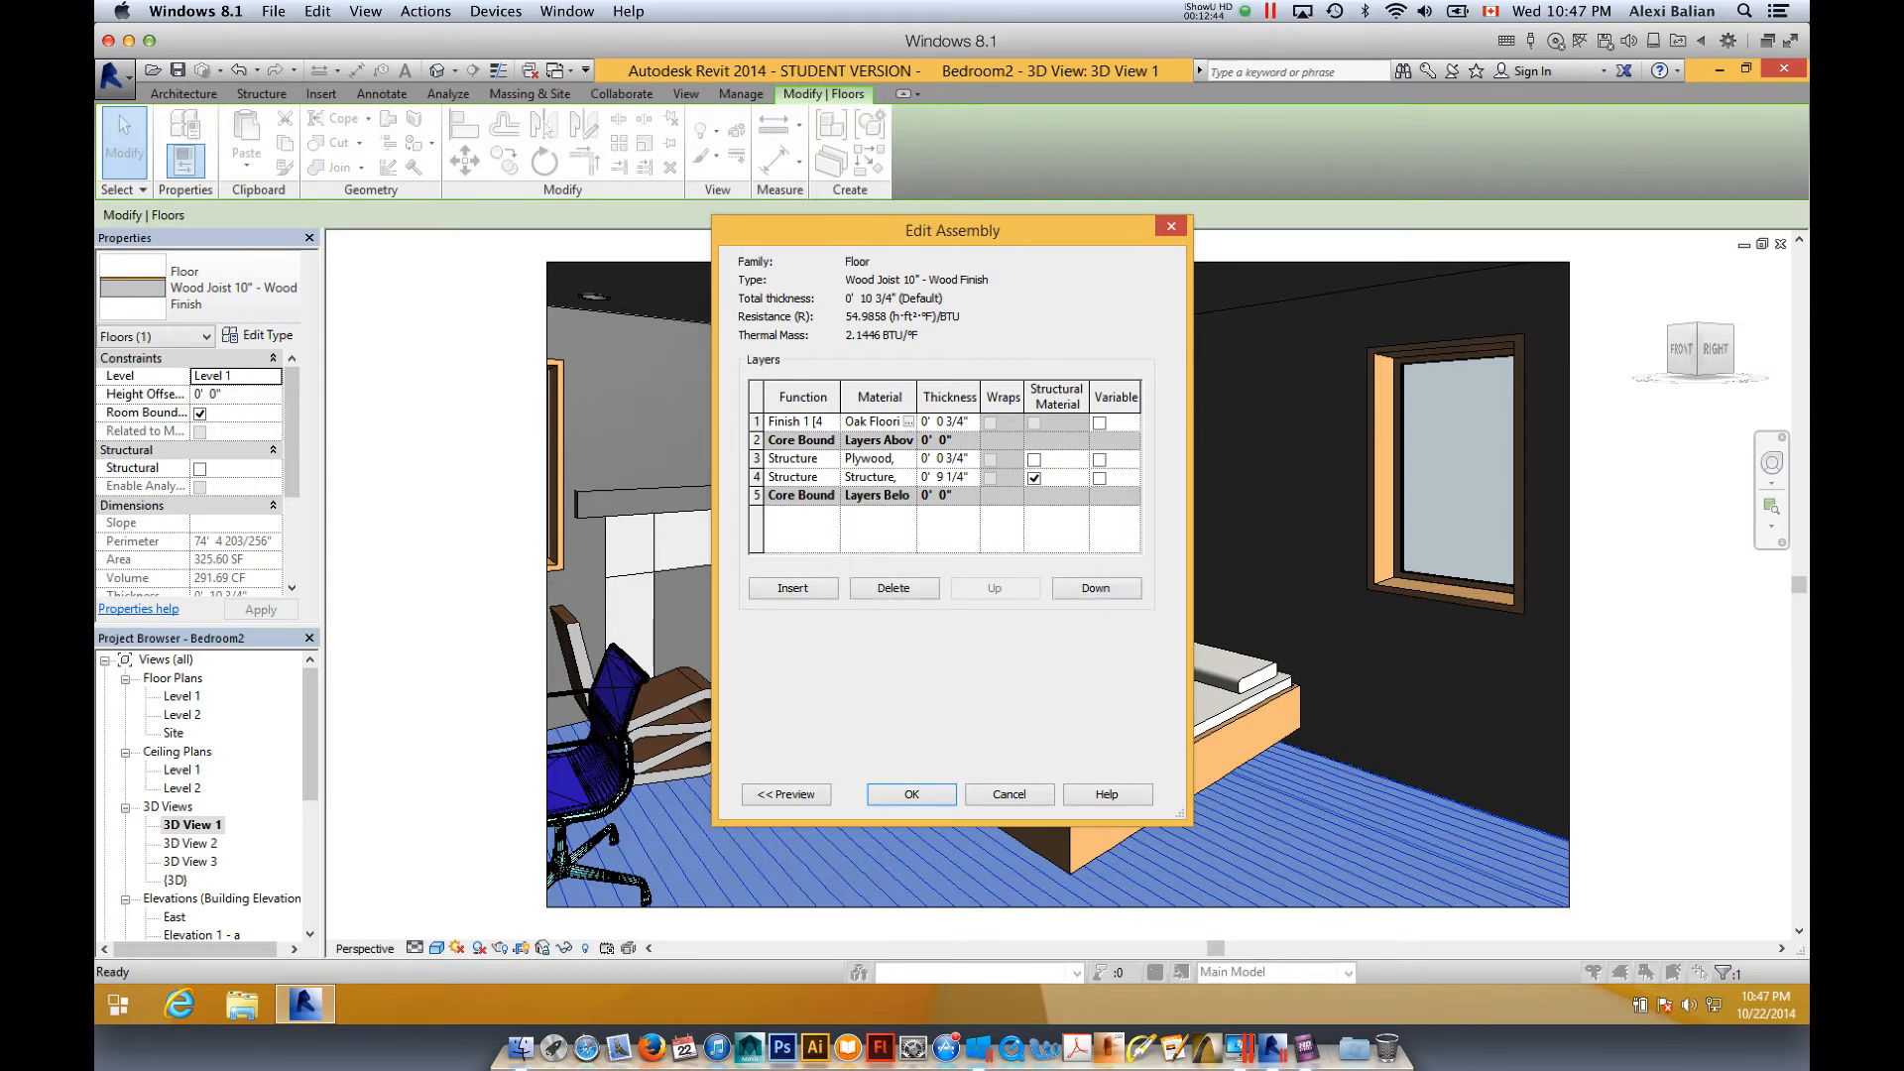
{"action": "left_click", "coordinate": [909, 422]}
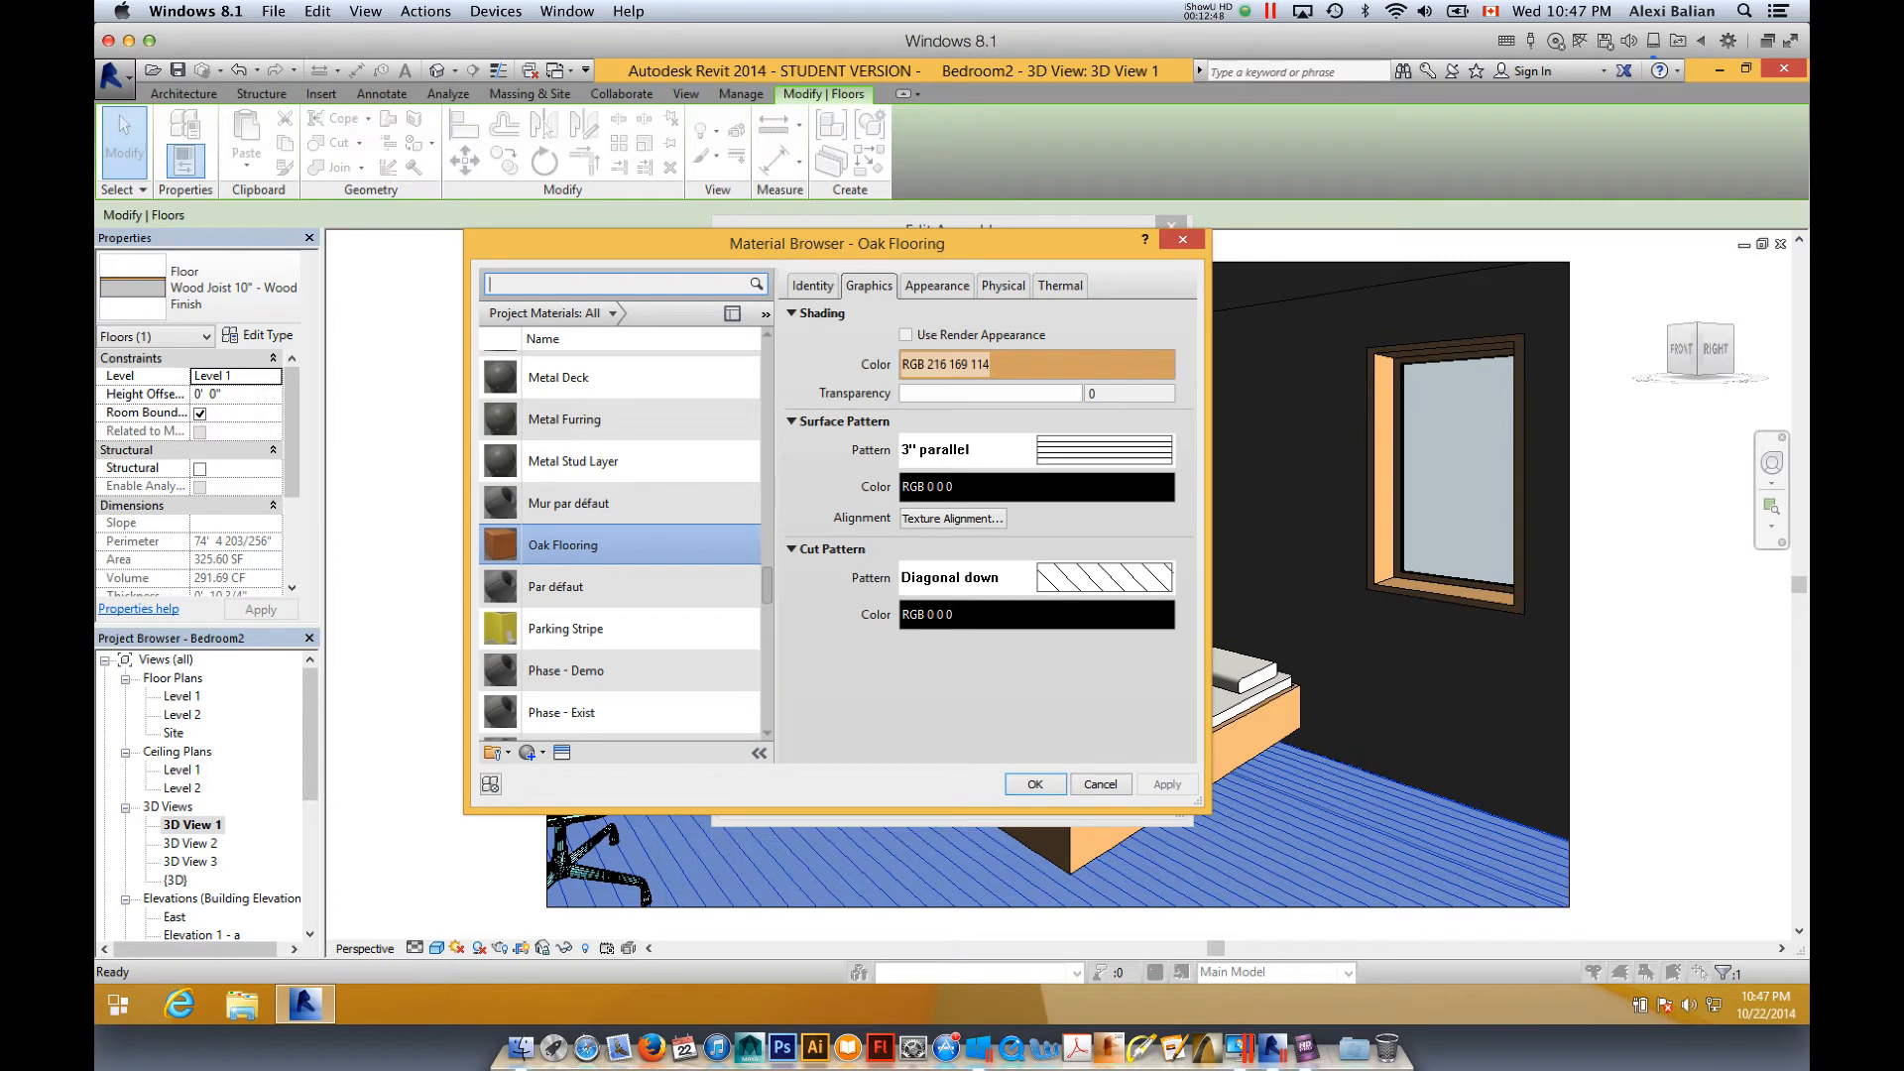
- Set the Oak Flooring appearance's finish to Unfinished and accept the floor type changes
{"action": "left_click", "coordinate": [936, 286]}
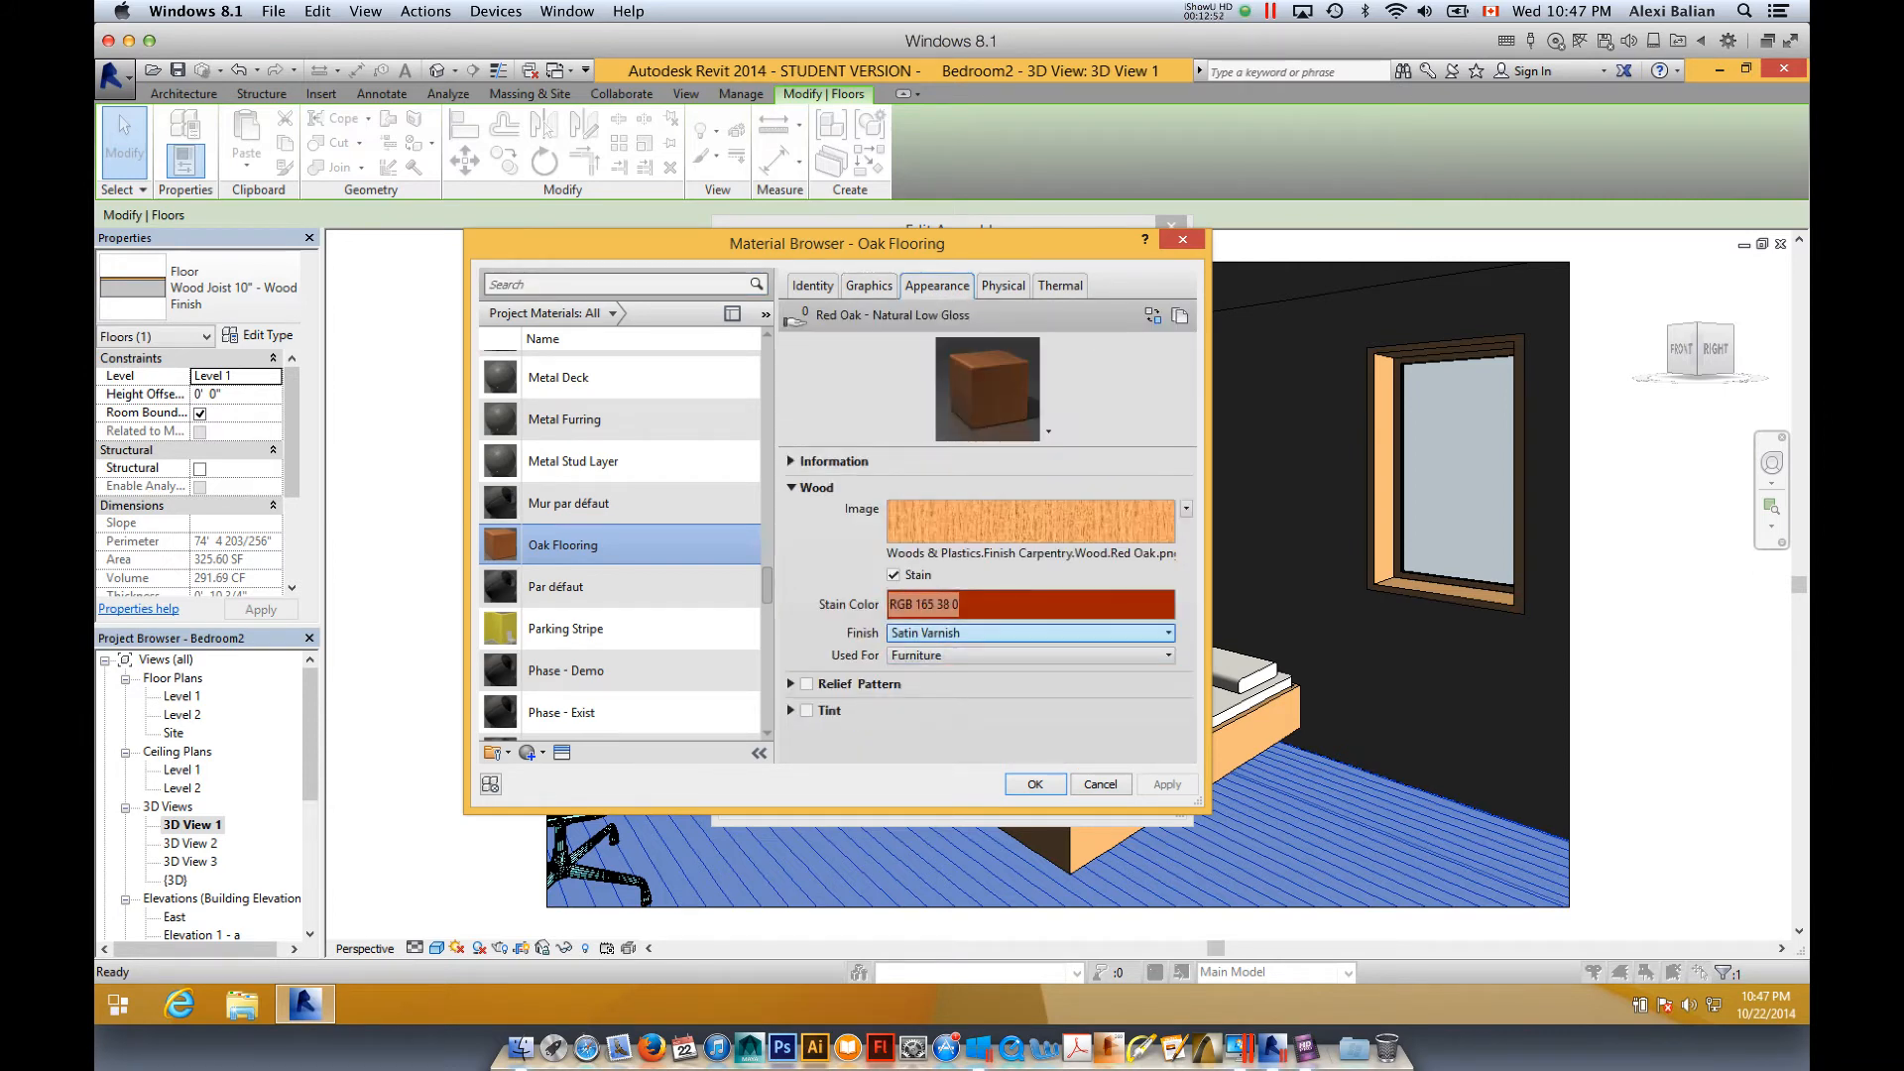
{"action": "left_click", "coordinate": [1032, 633]}
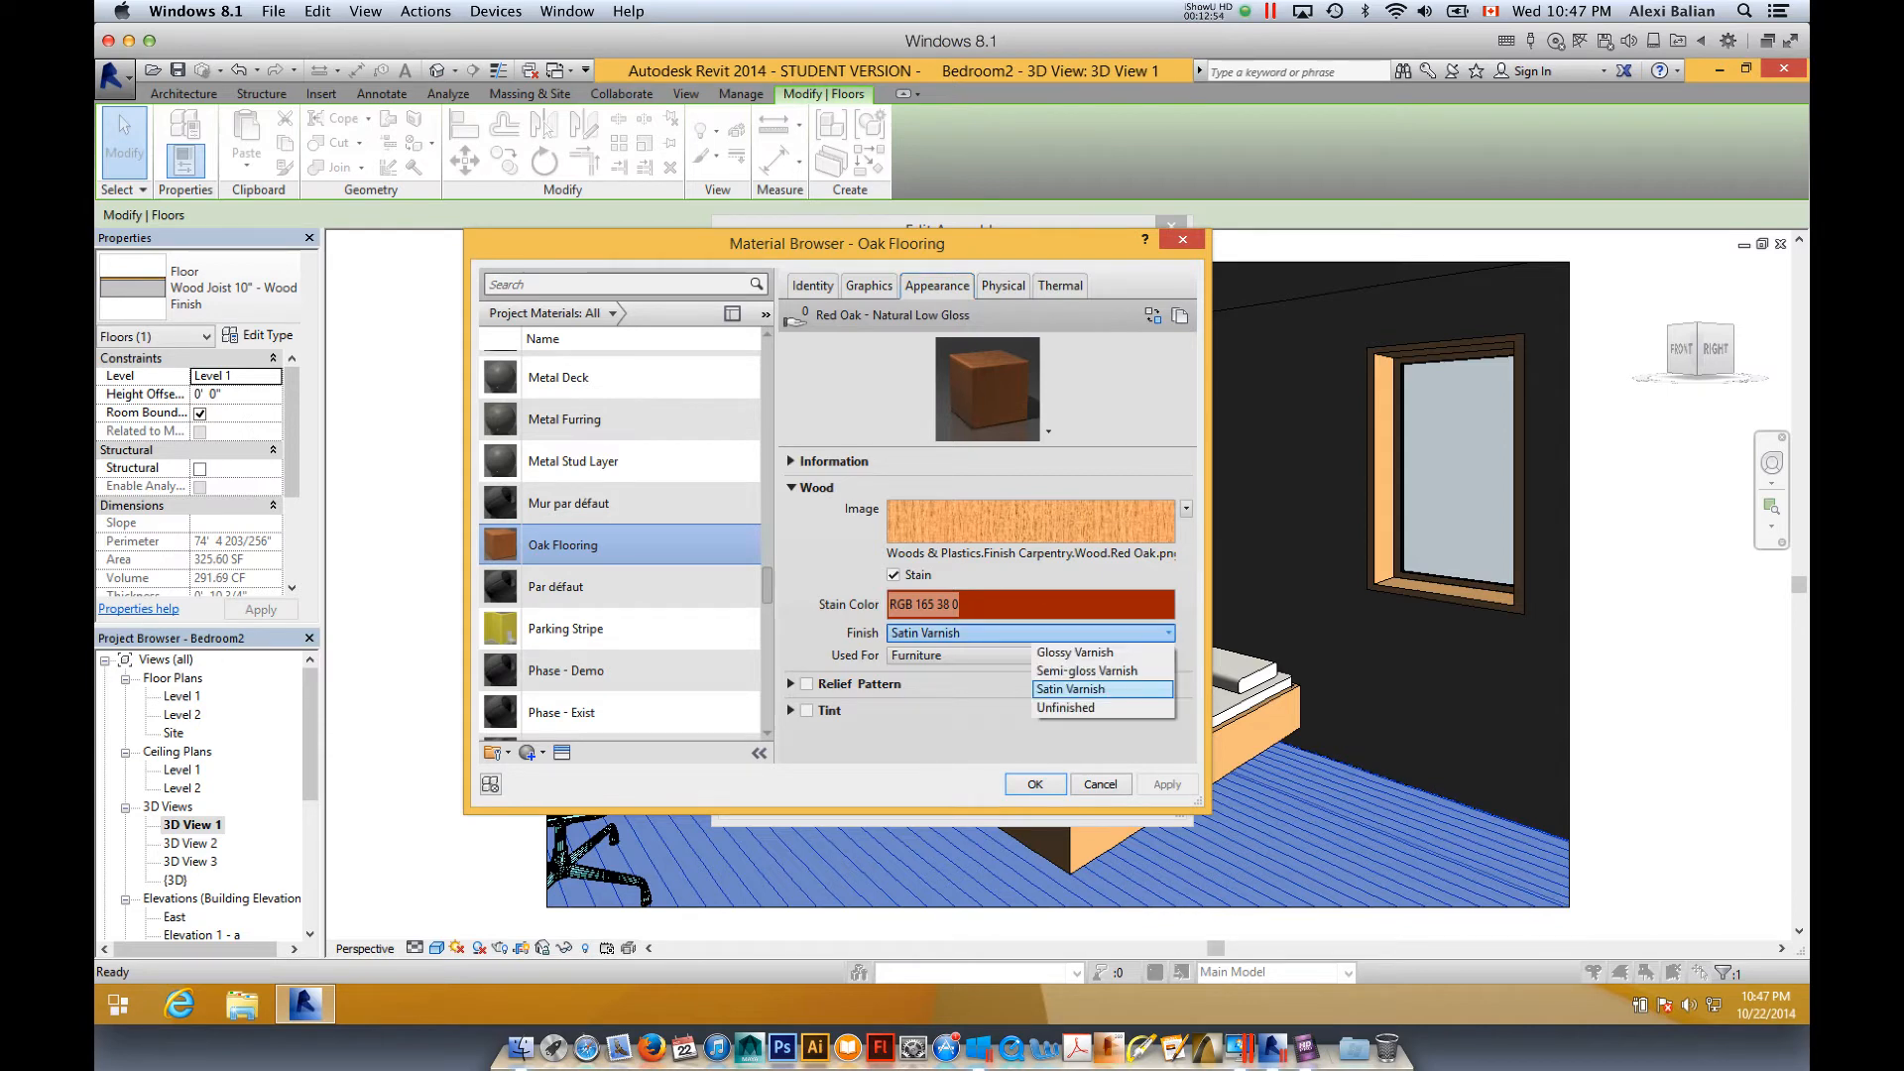
{"action": "left_click", "coordinate": [1067, 708]}
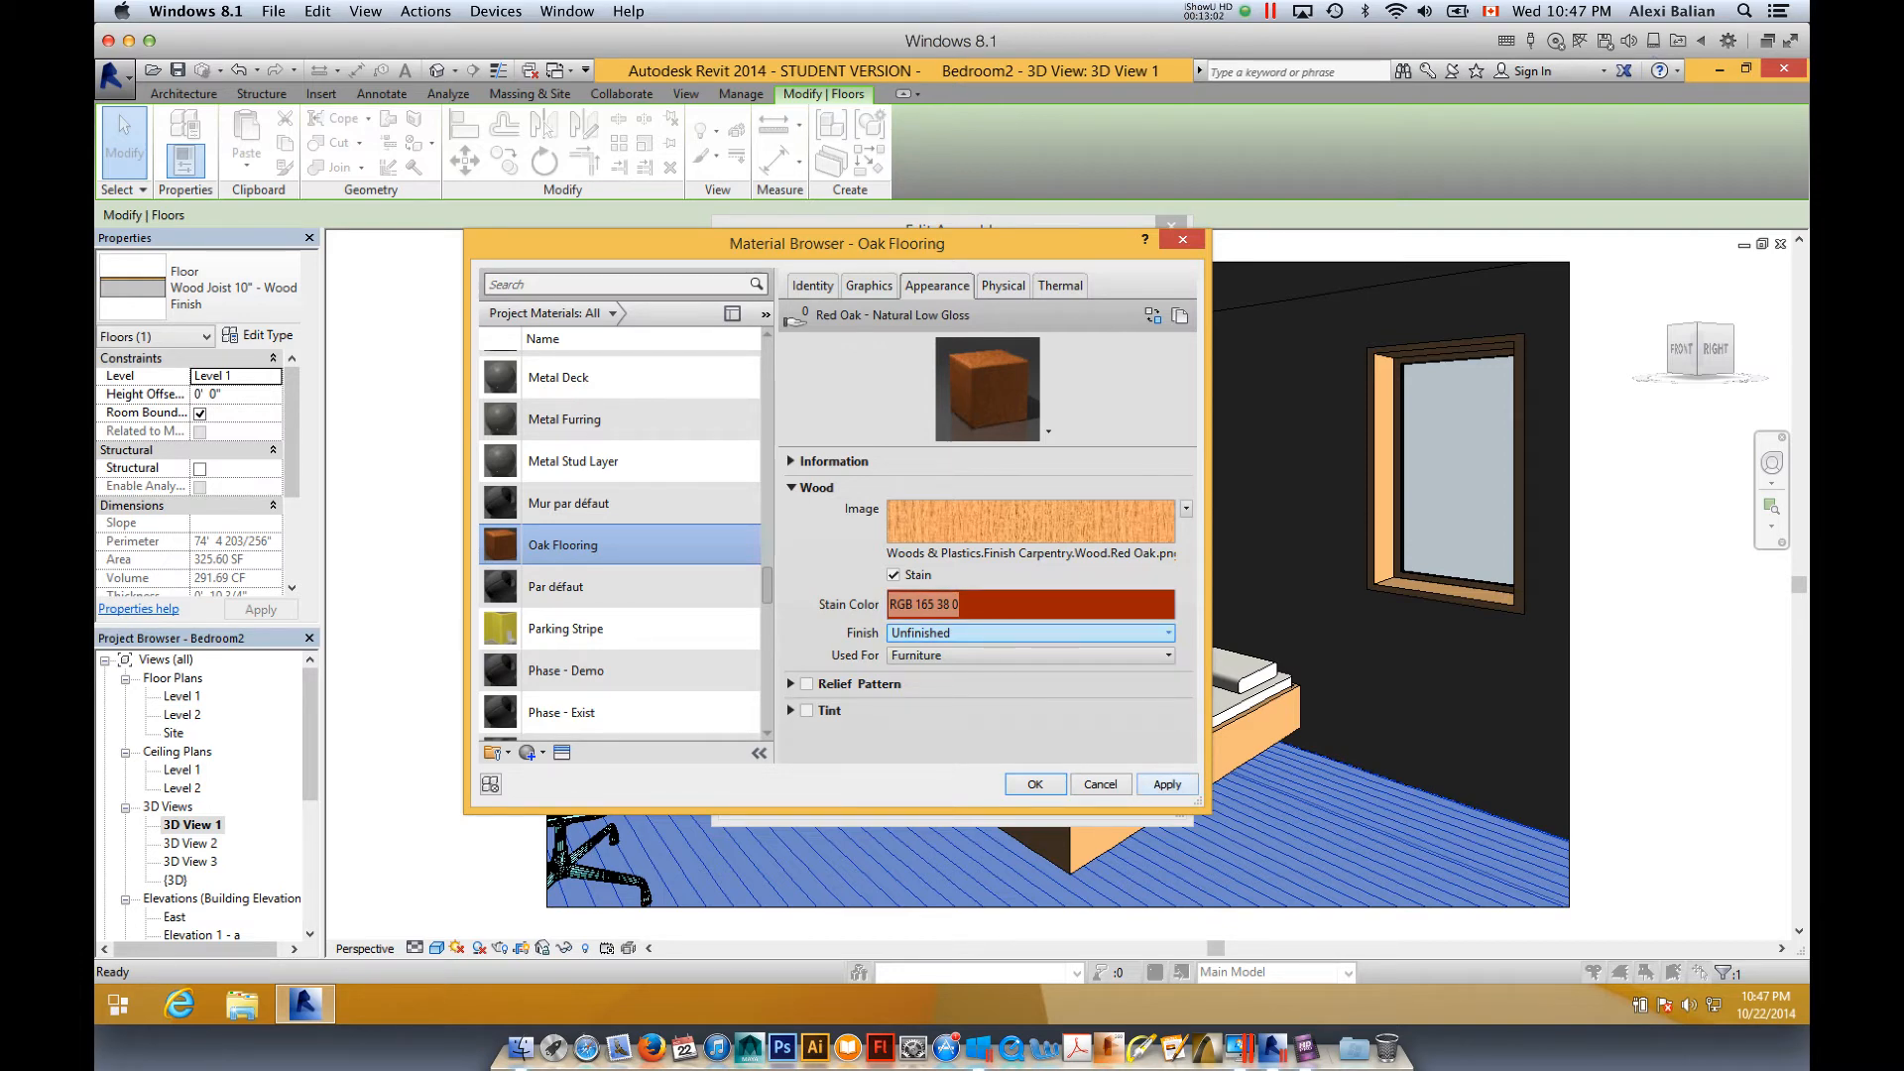
{"action": "left_click", "coordinate": [1167, 785]}
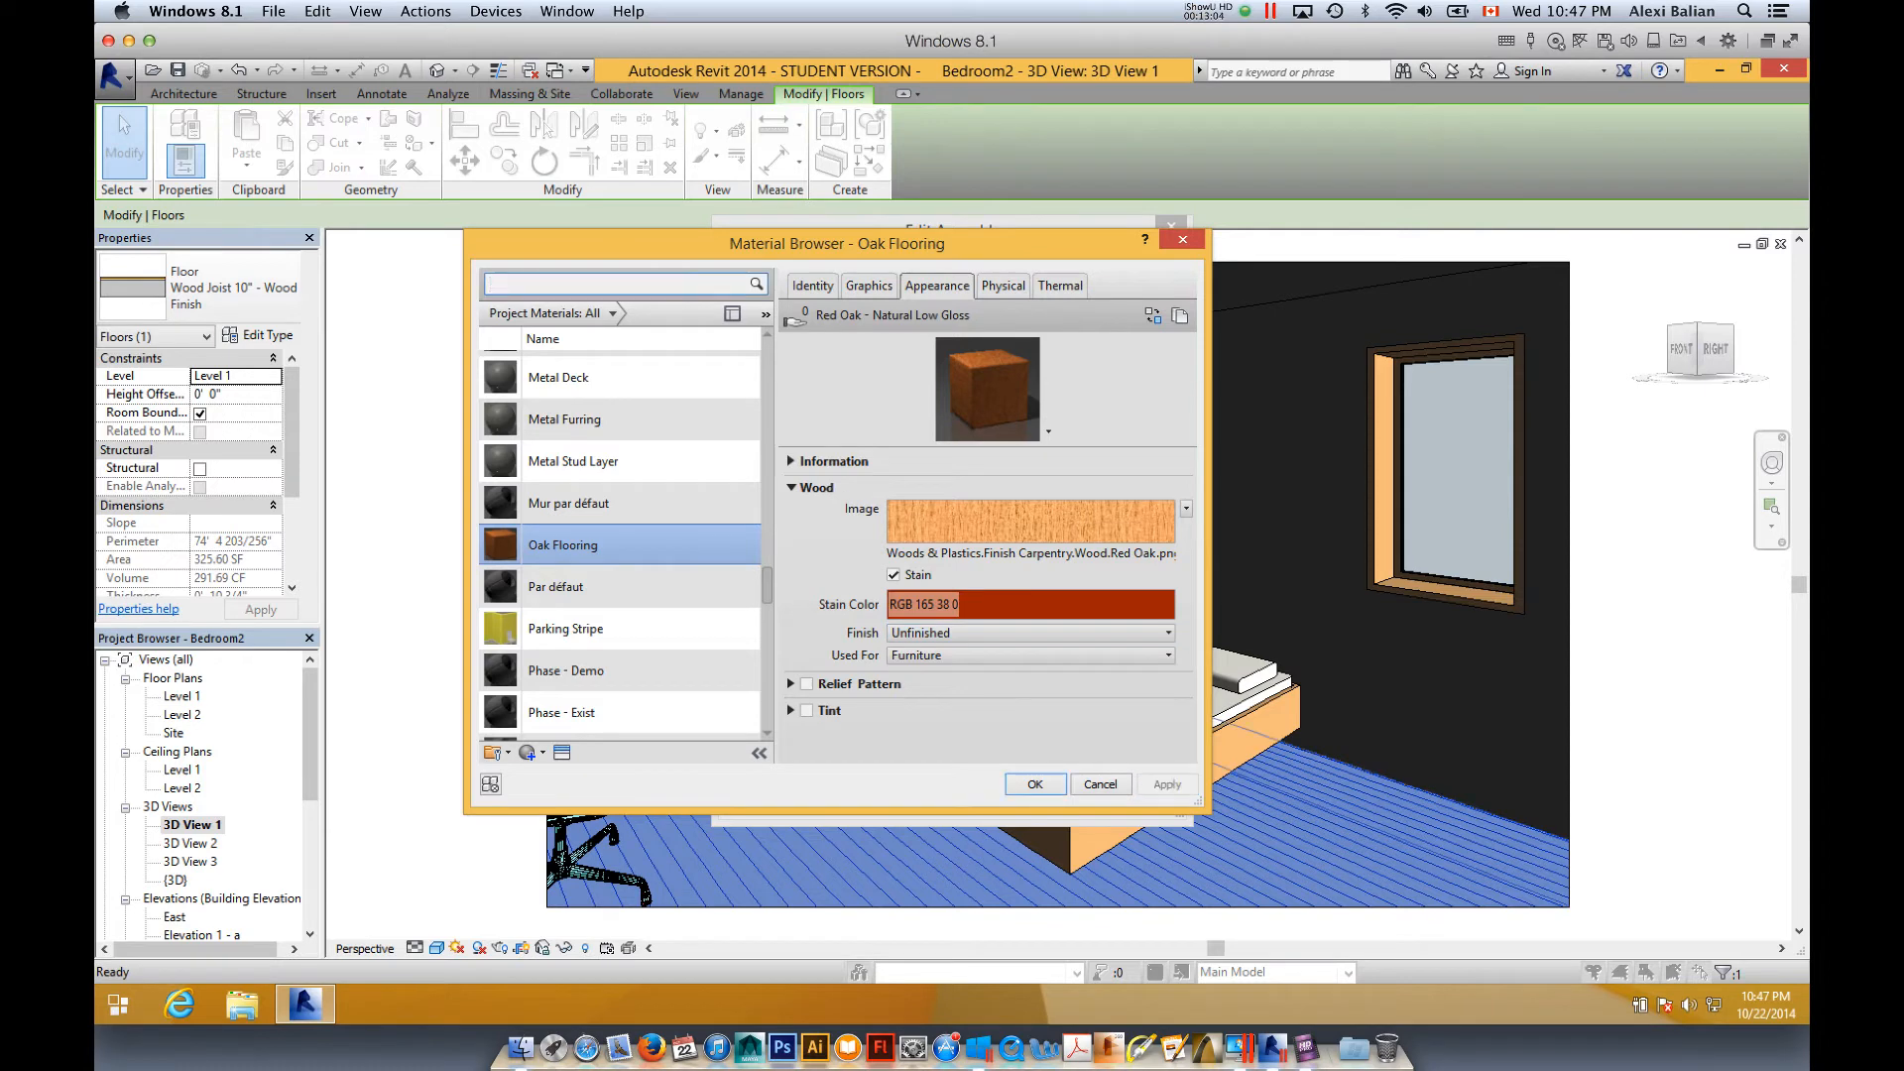
{"action": "left_click", "coordinate": [1035, 784]}
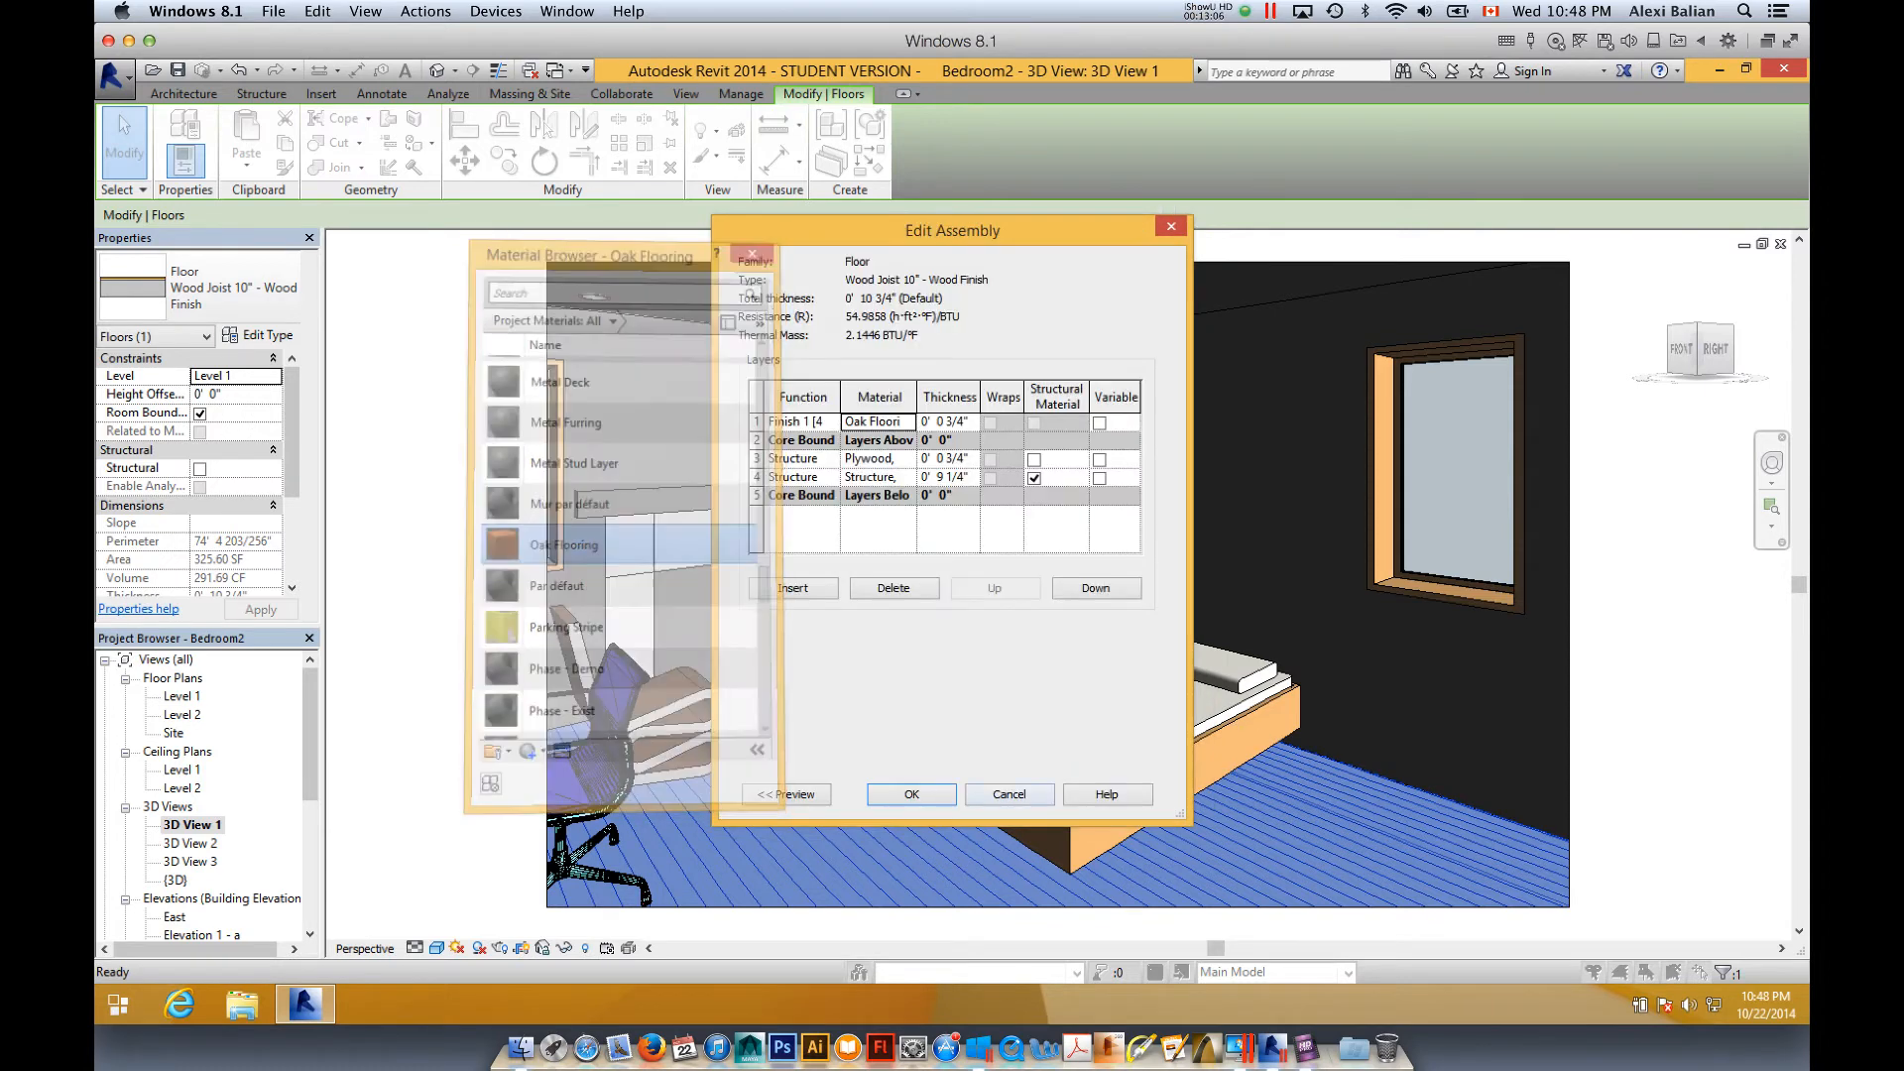
{"action": "left_click", "coordinate": [912, 793]}
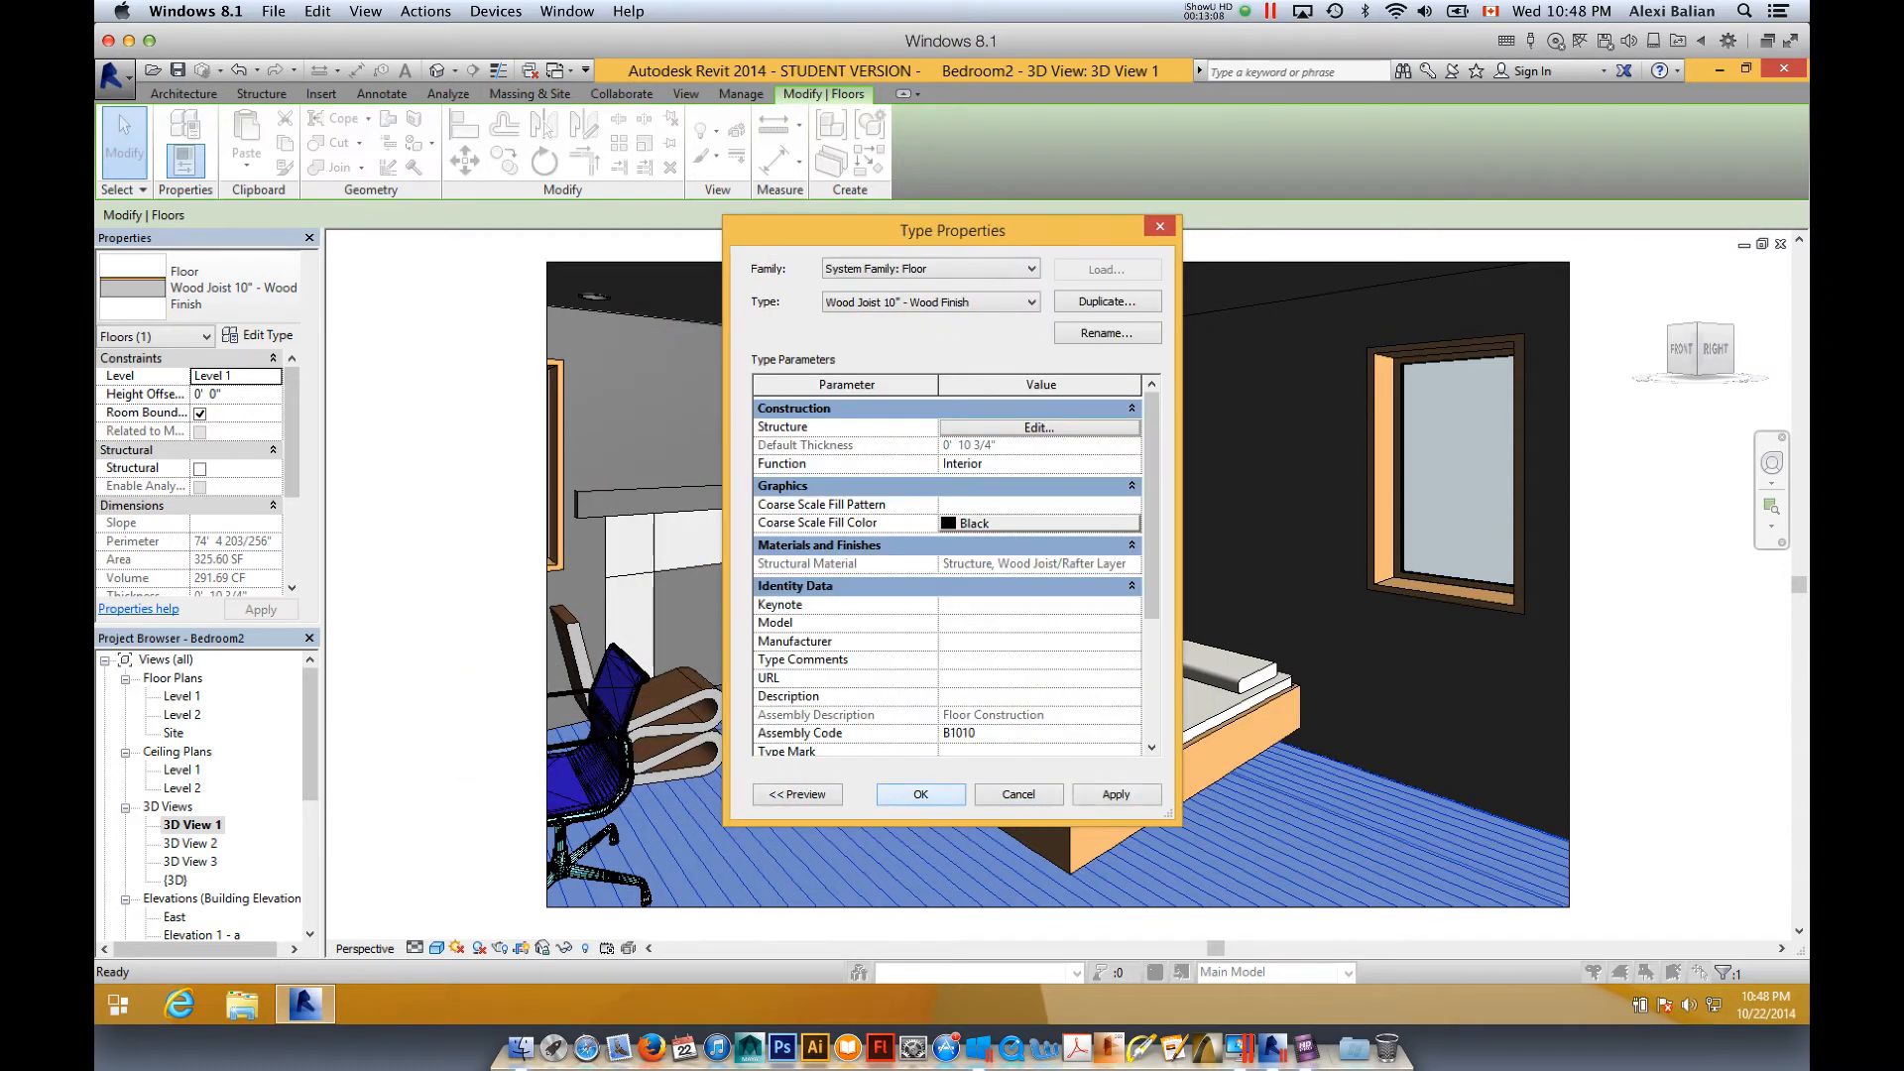
{"action": "left_click", "coordinate": [918, 794]}
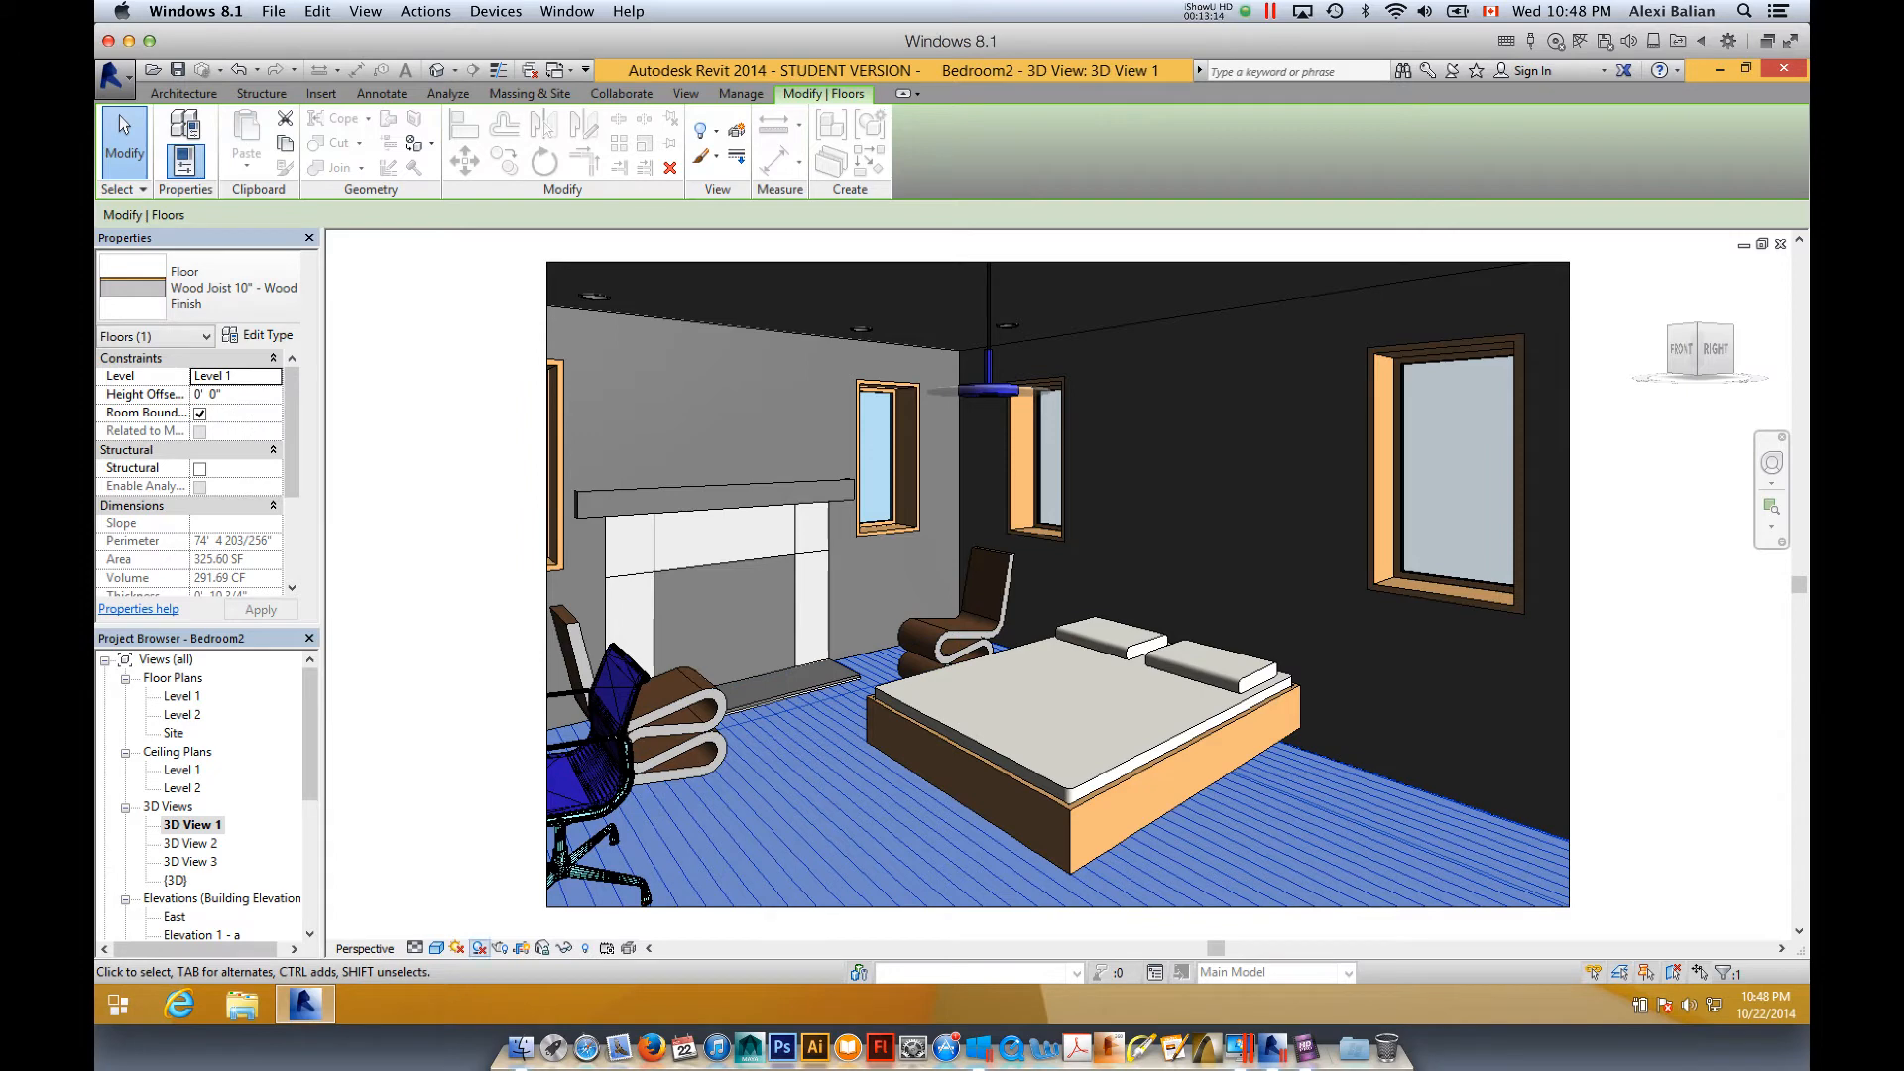
- Enable a render region narrowed to about 1 5/16" wide over the fireplace's right side, with the lighting scheme Interior: Artificial only
{"action": "left_click", "coordinate": [501, 948]}
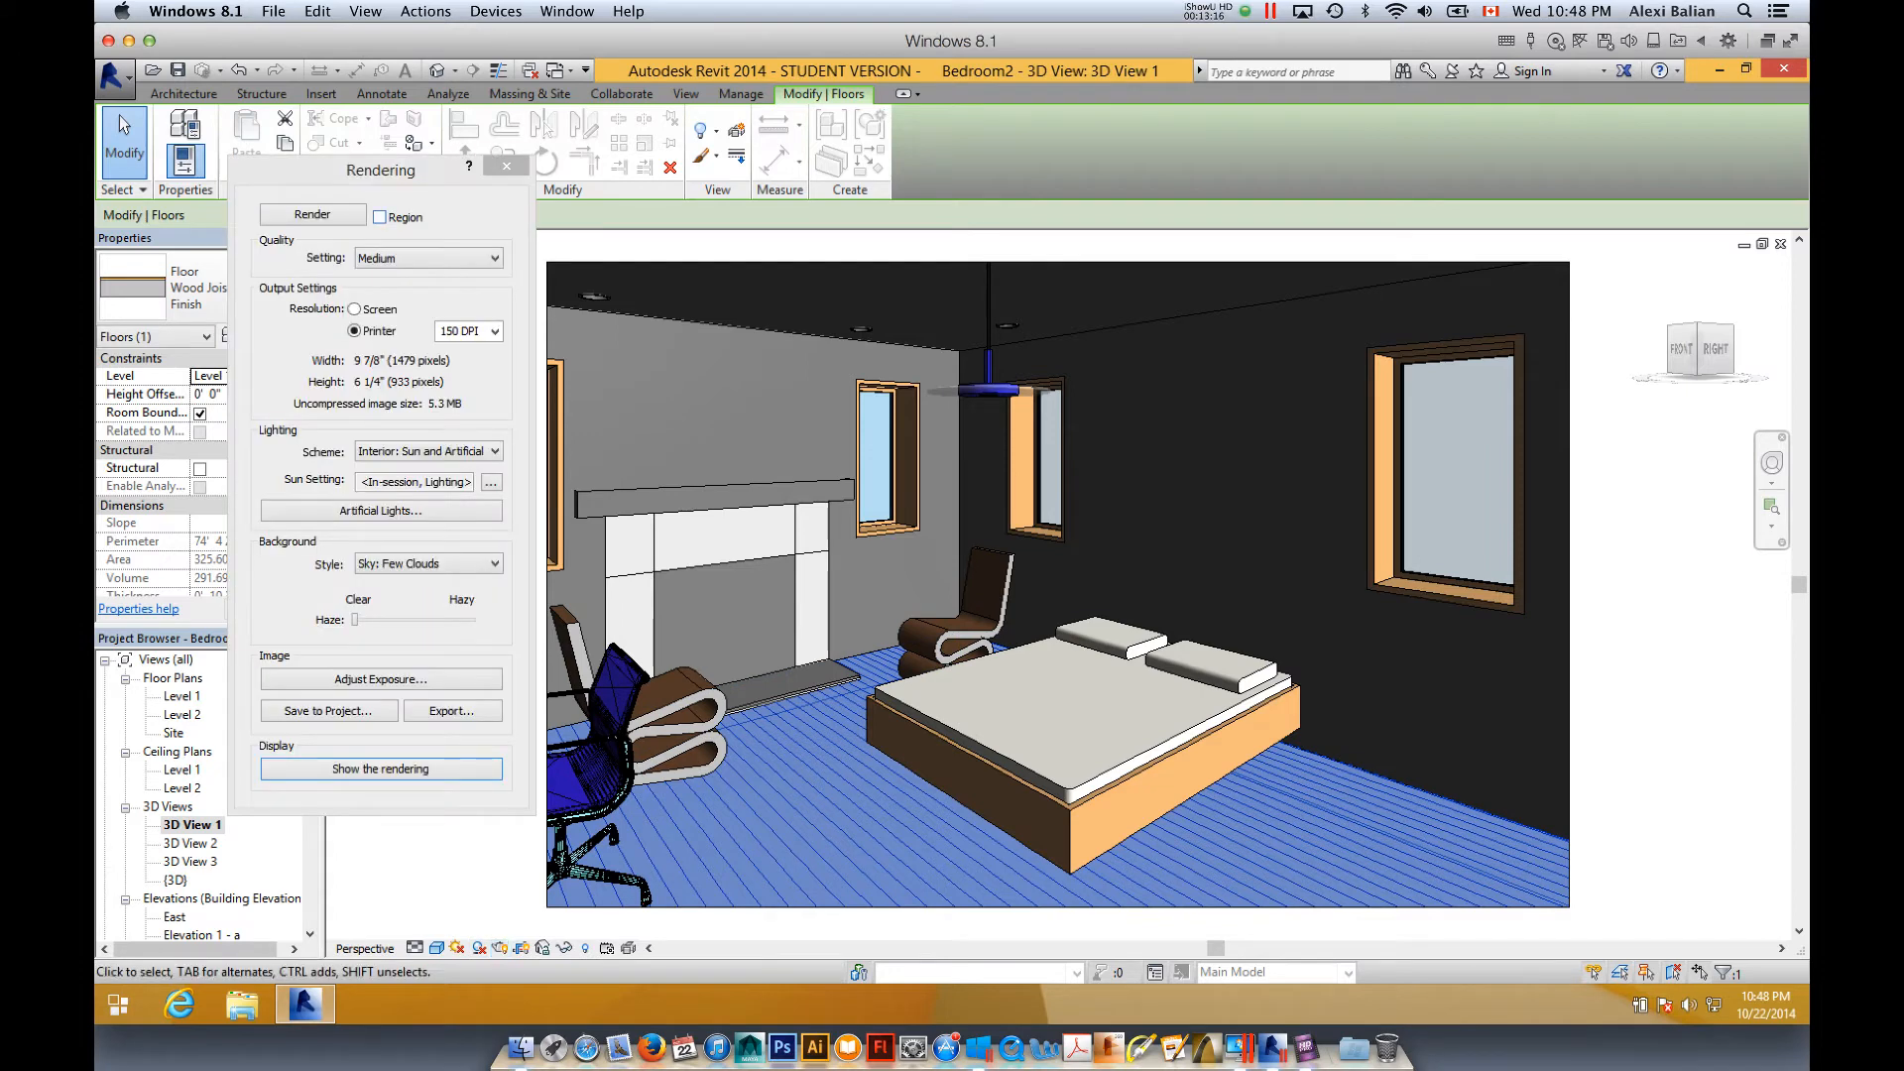
{"action": "left_click", "coordinate": [379, 217]}
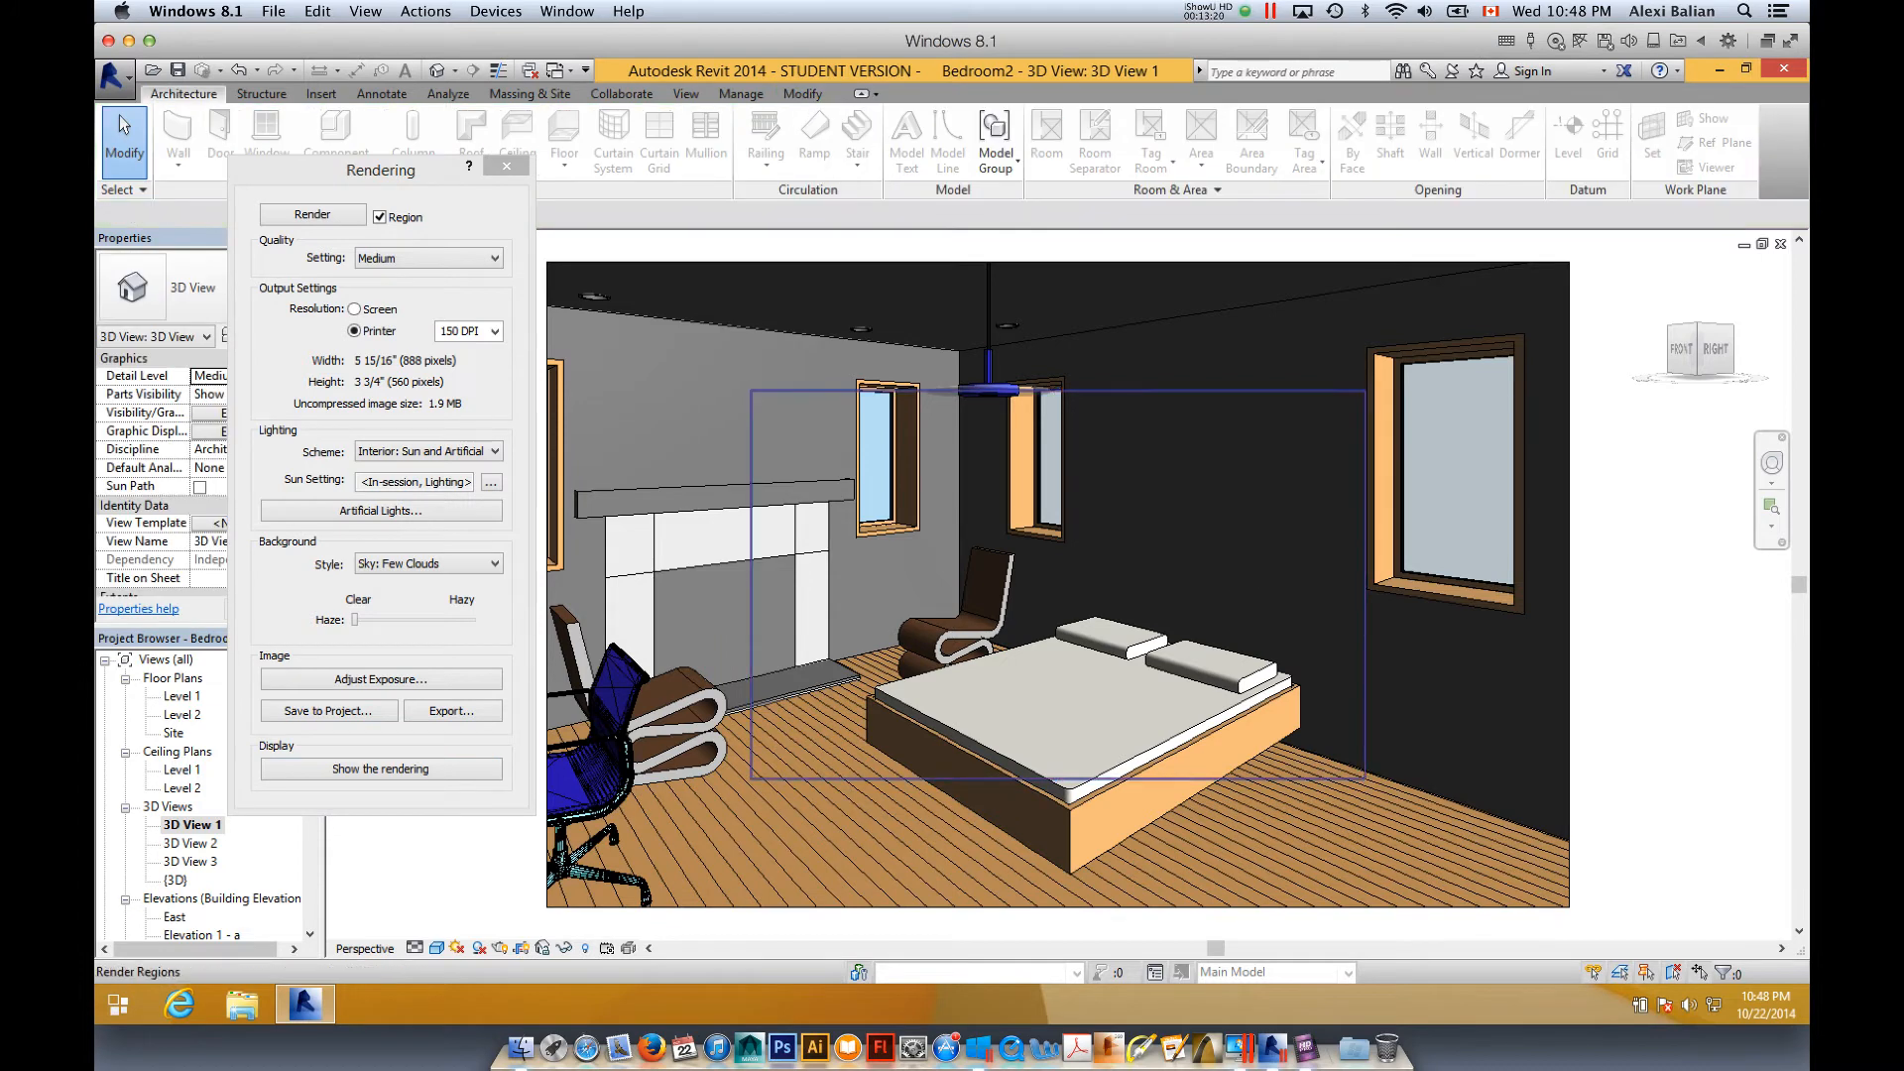
{"action": "left_click_drag", "start_coordinate": [1365, 584], "coordinate": [890, 584]}
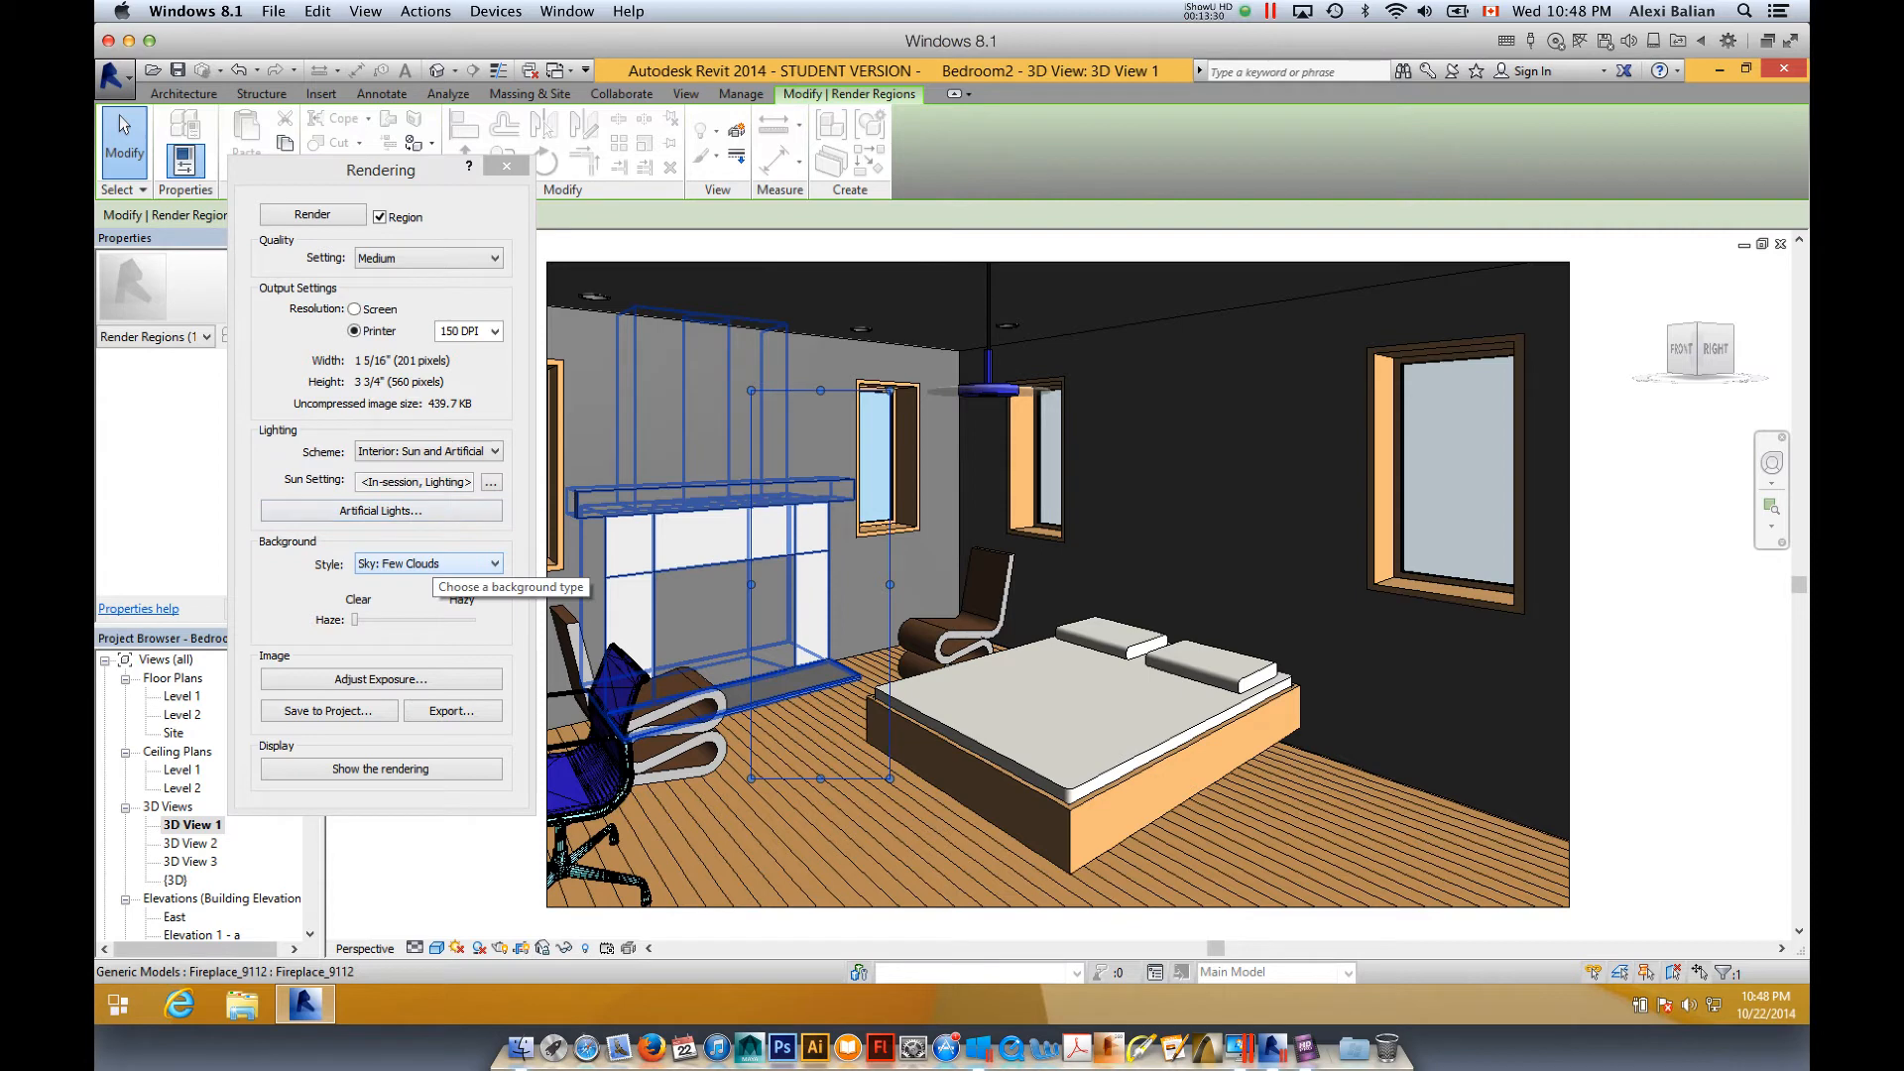
{"action": "left_click", "coordinate": [428, 451]}
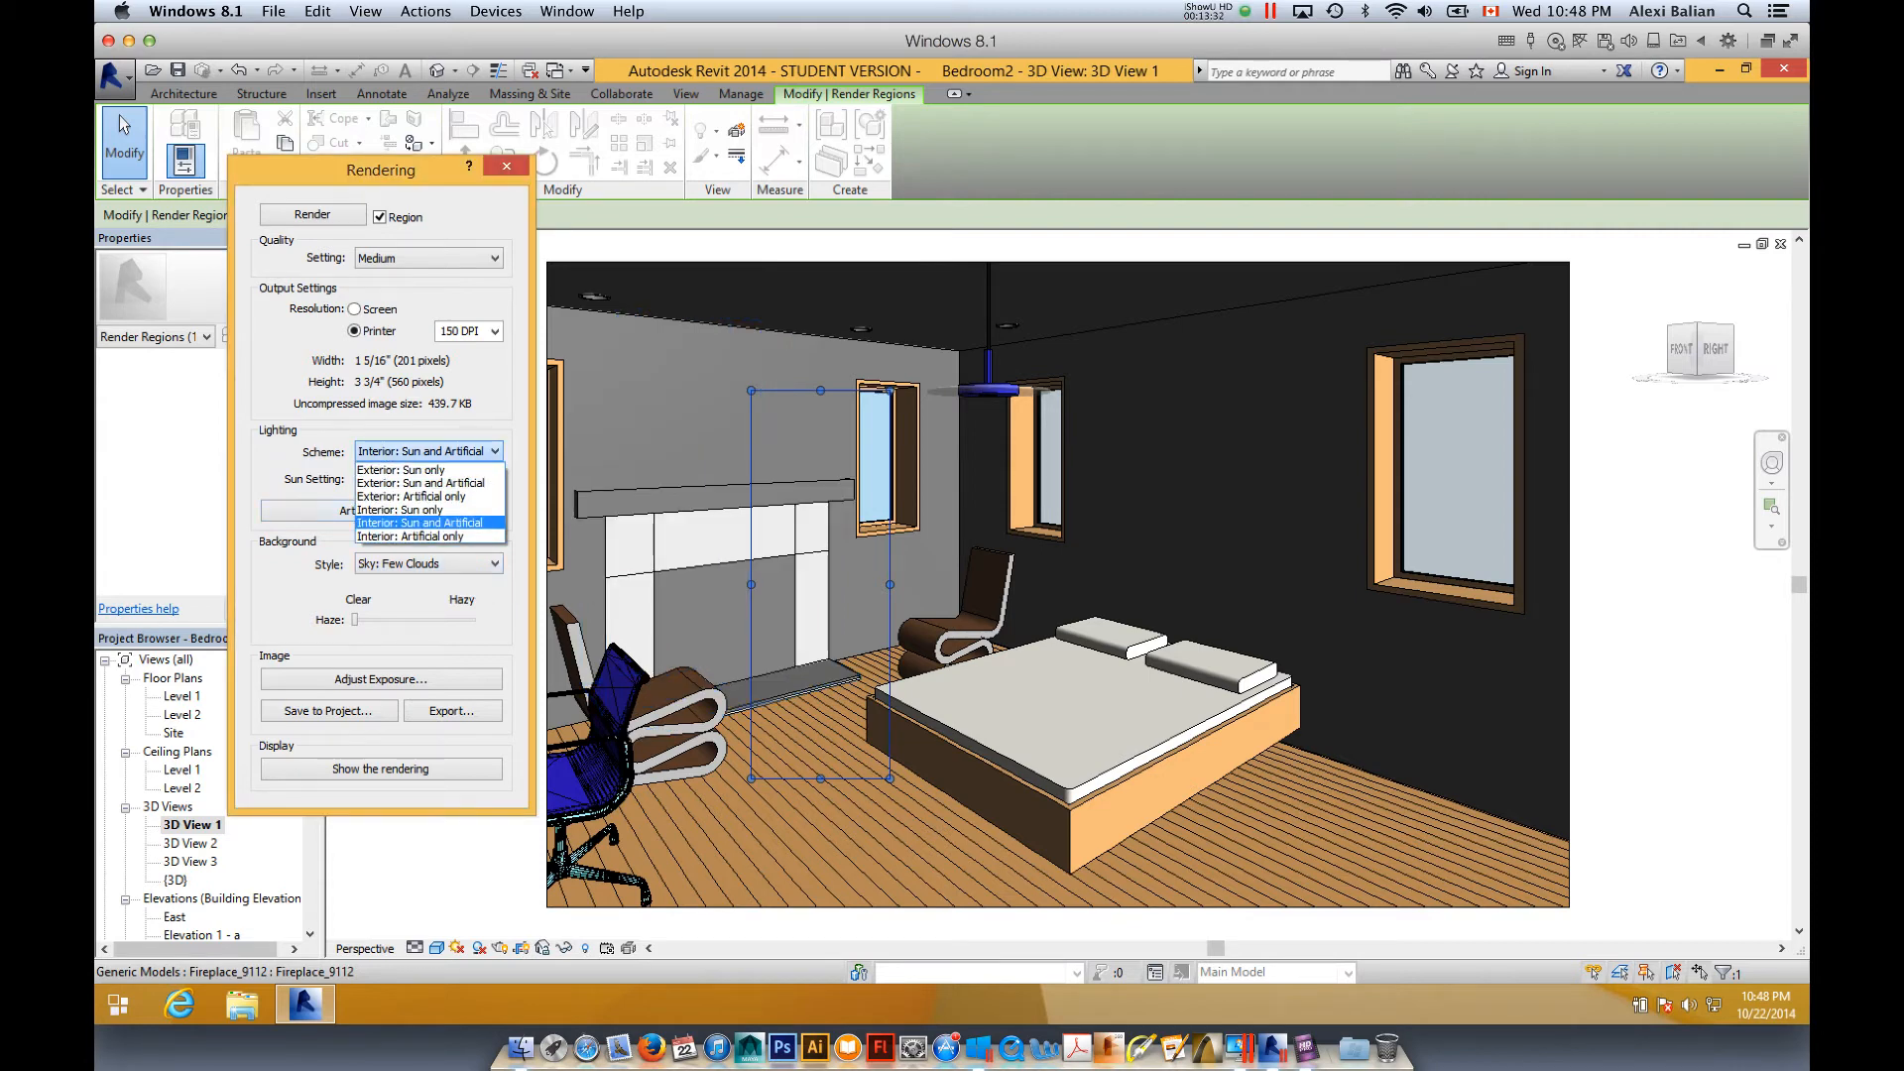
{"action": "left_click", "coordinate": [429, 536]}
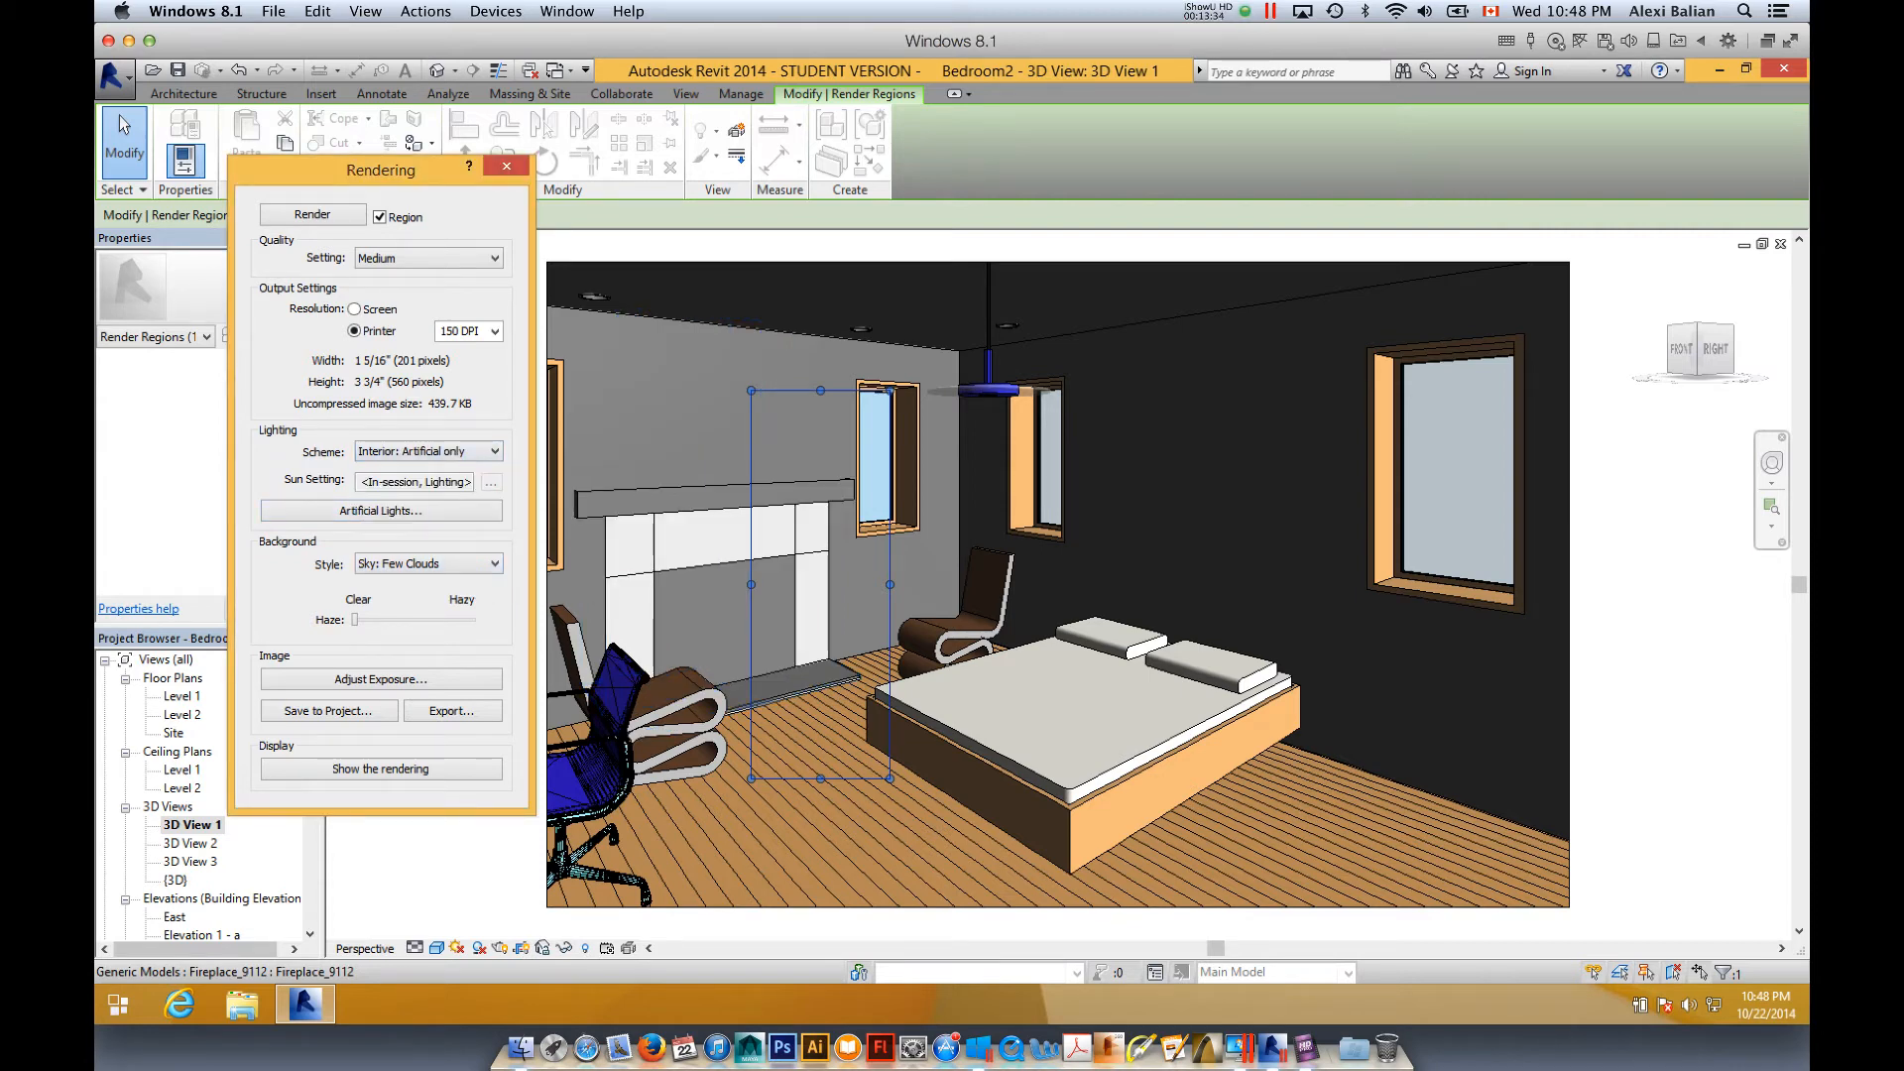
- Extend the render region up to the ceiling, about 4 1/2" high, and render it
{"action": "left_click", "coordinate": [813, 389]}
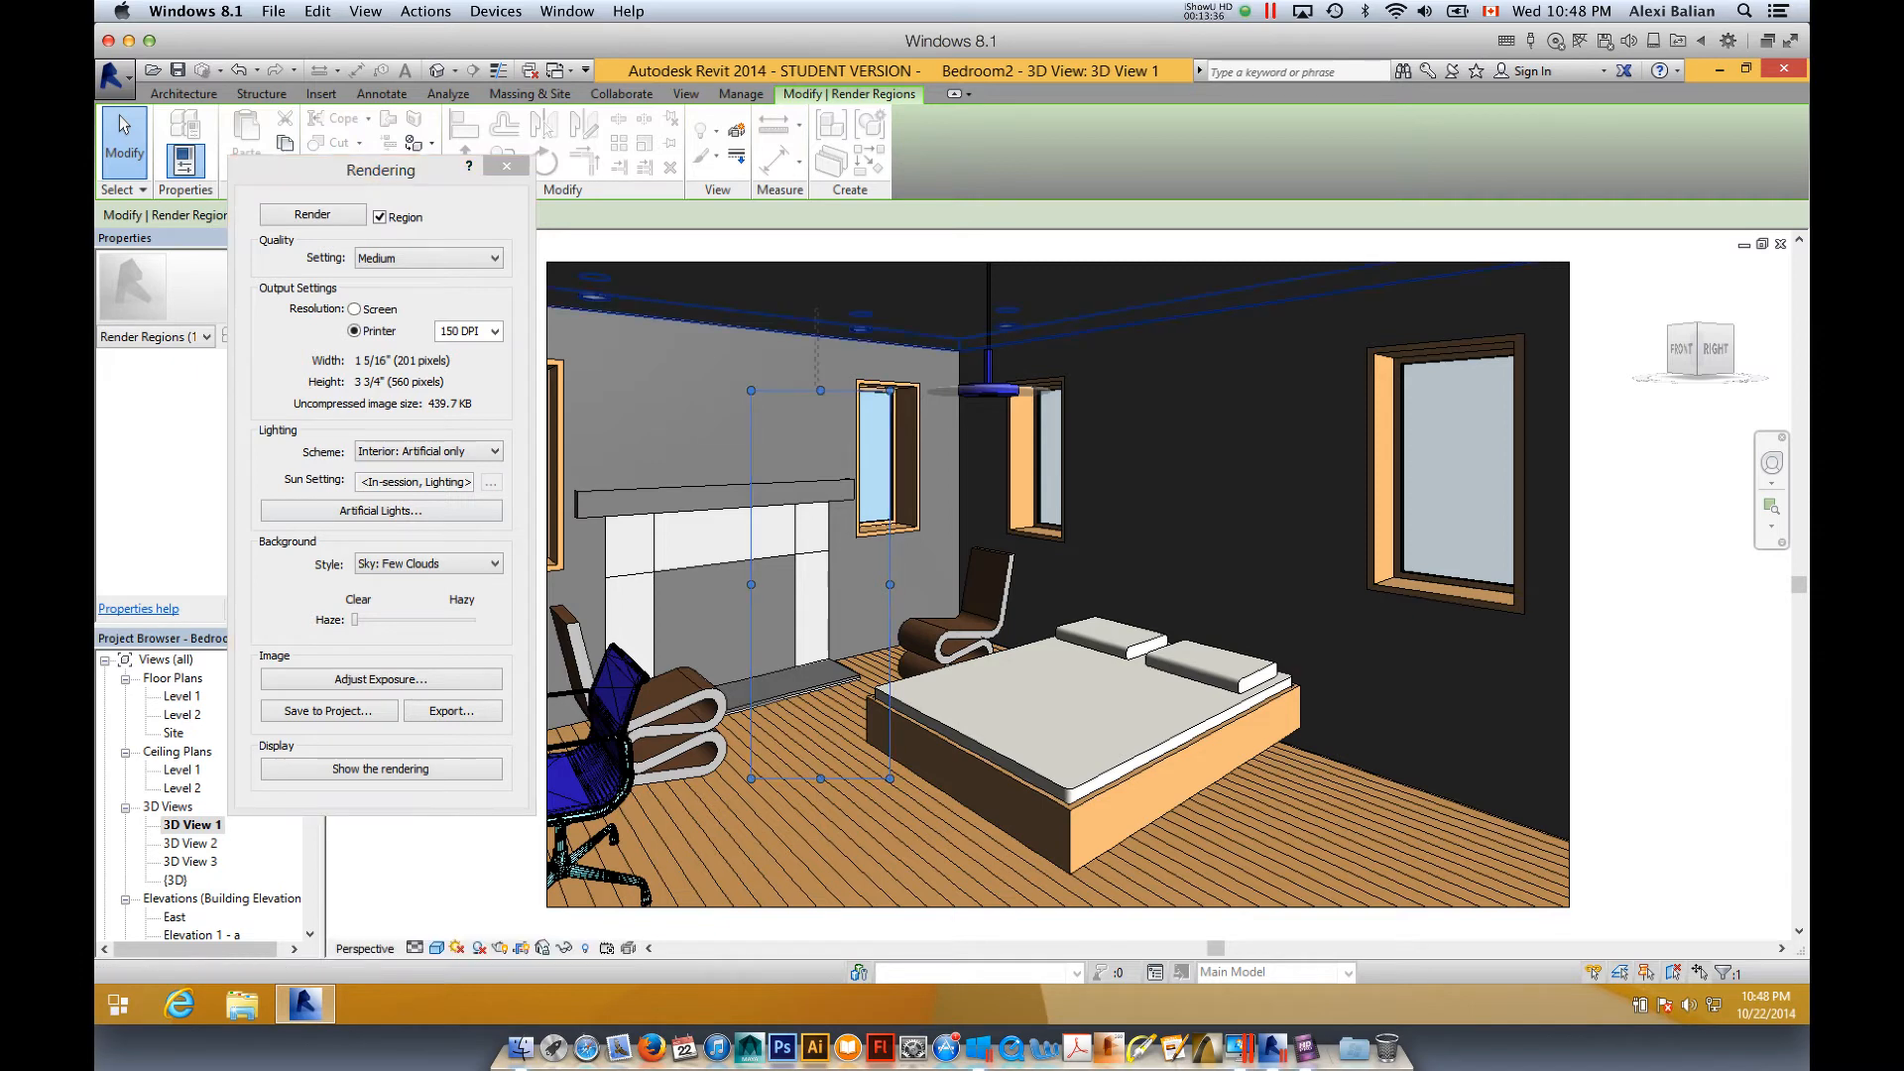
{"action": "key", "text": "Escape"}
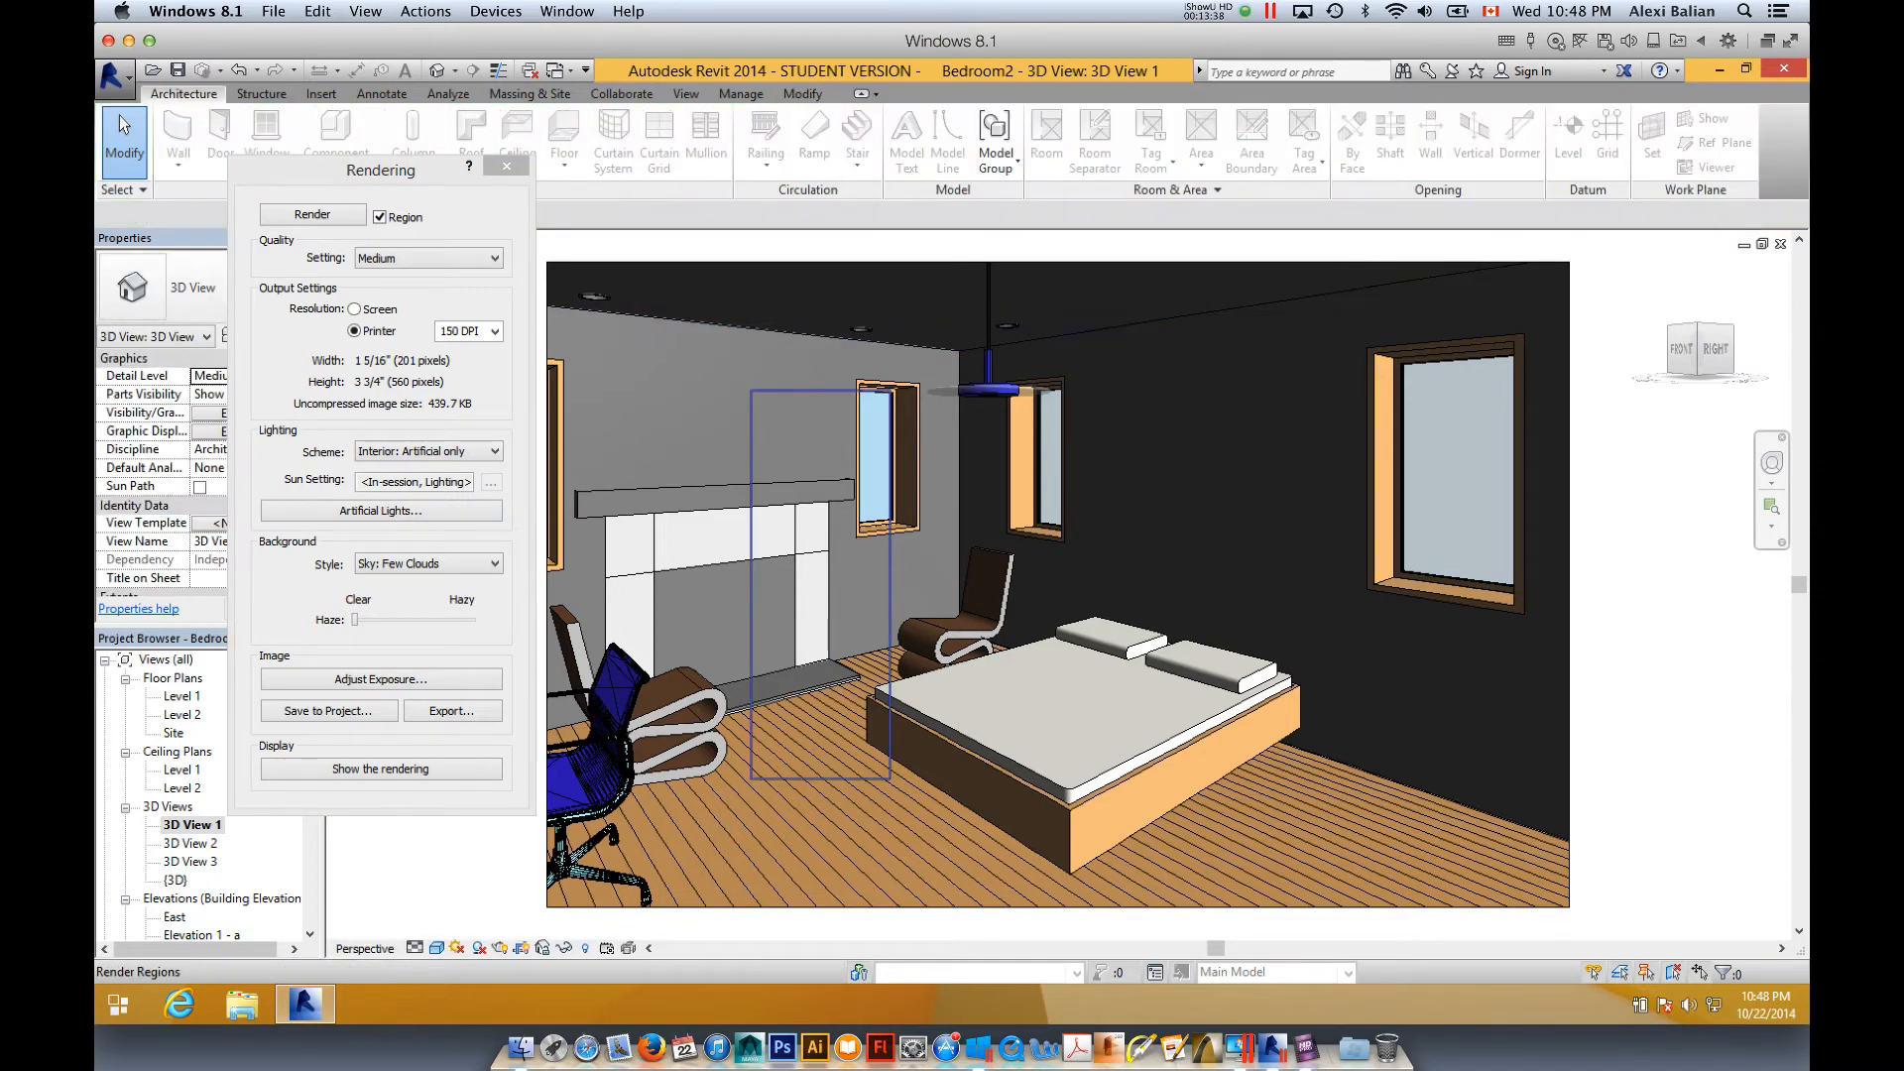
{"action": "left_click", "coordinate": [820, 390]}
{"action": "left_click_drag", "start_coordinate": [821, 389], "coordinate": [821, 311]}
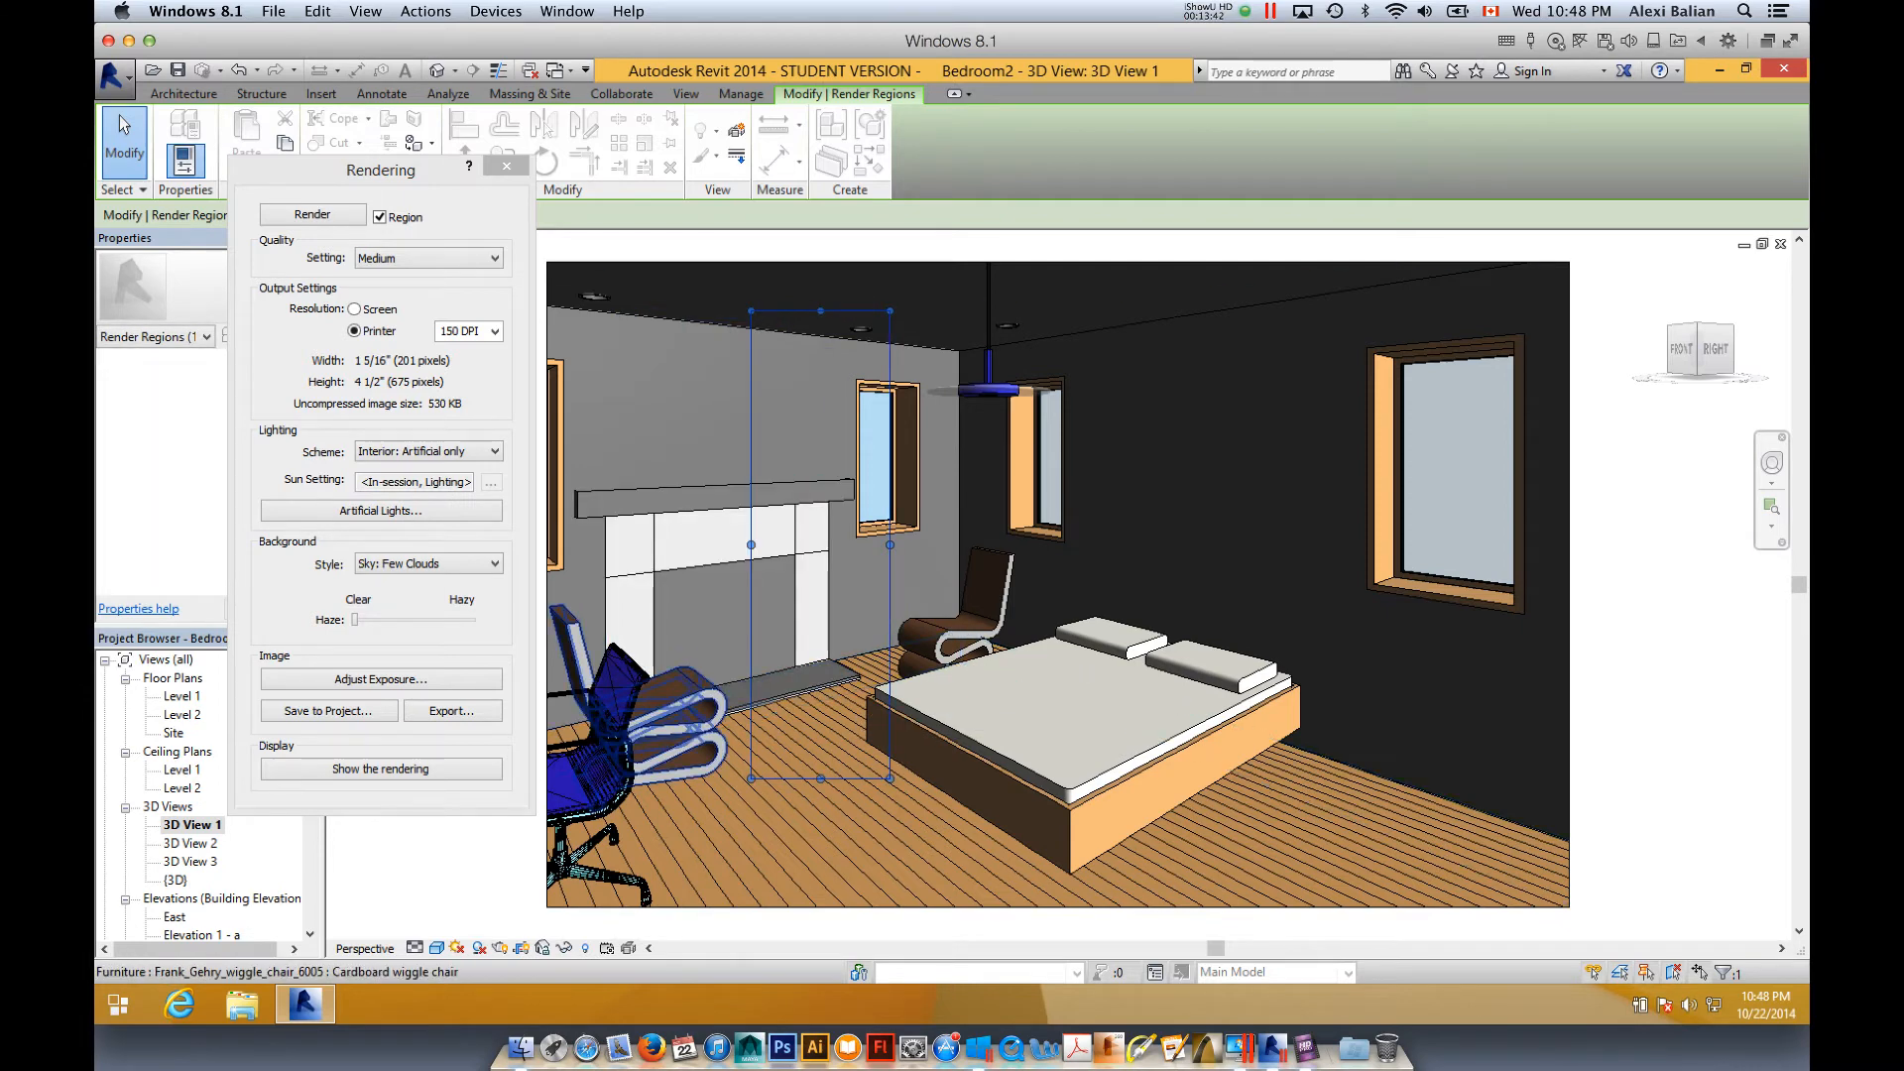
{"action": "left_click", "coordinate": [312, 214]}
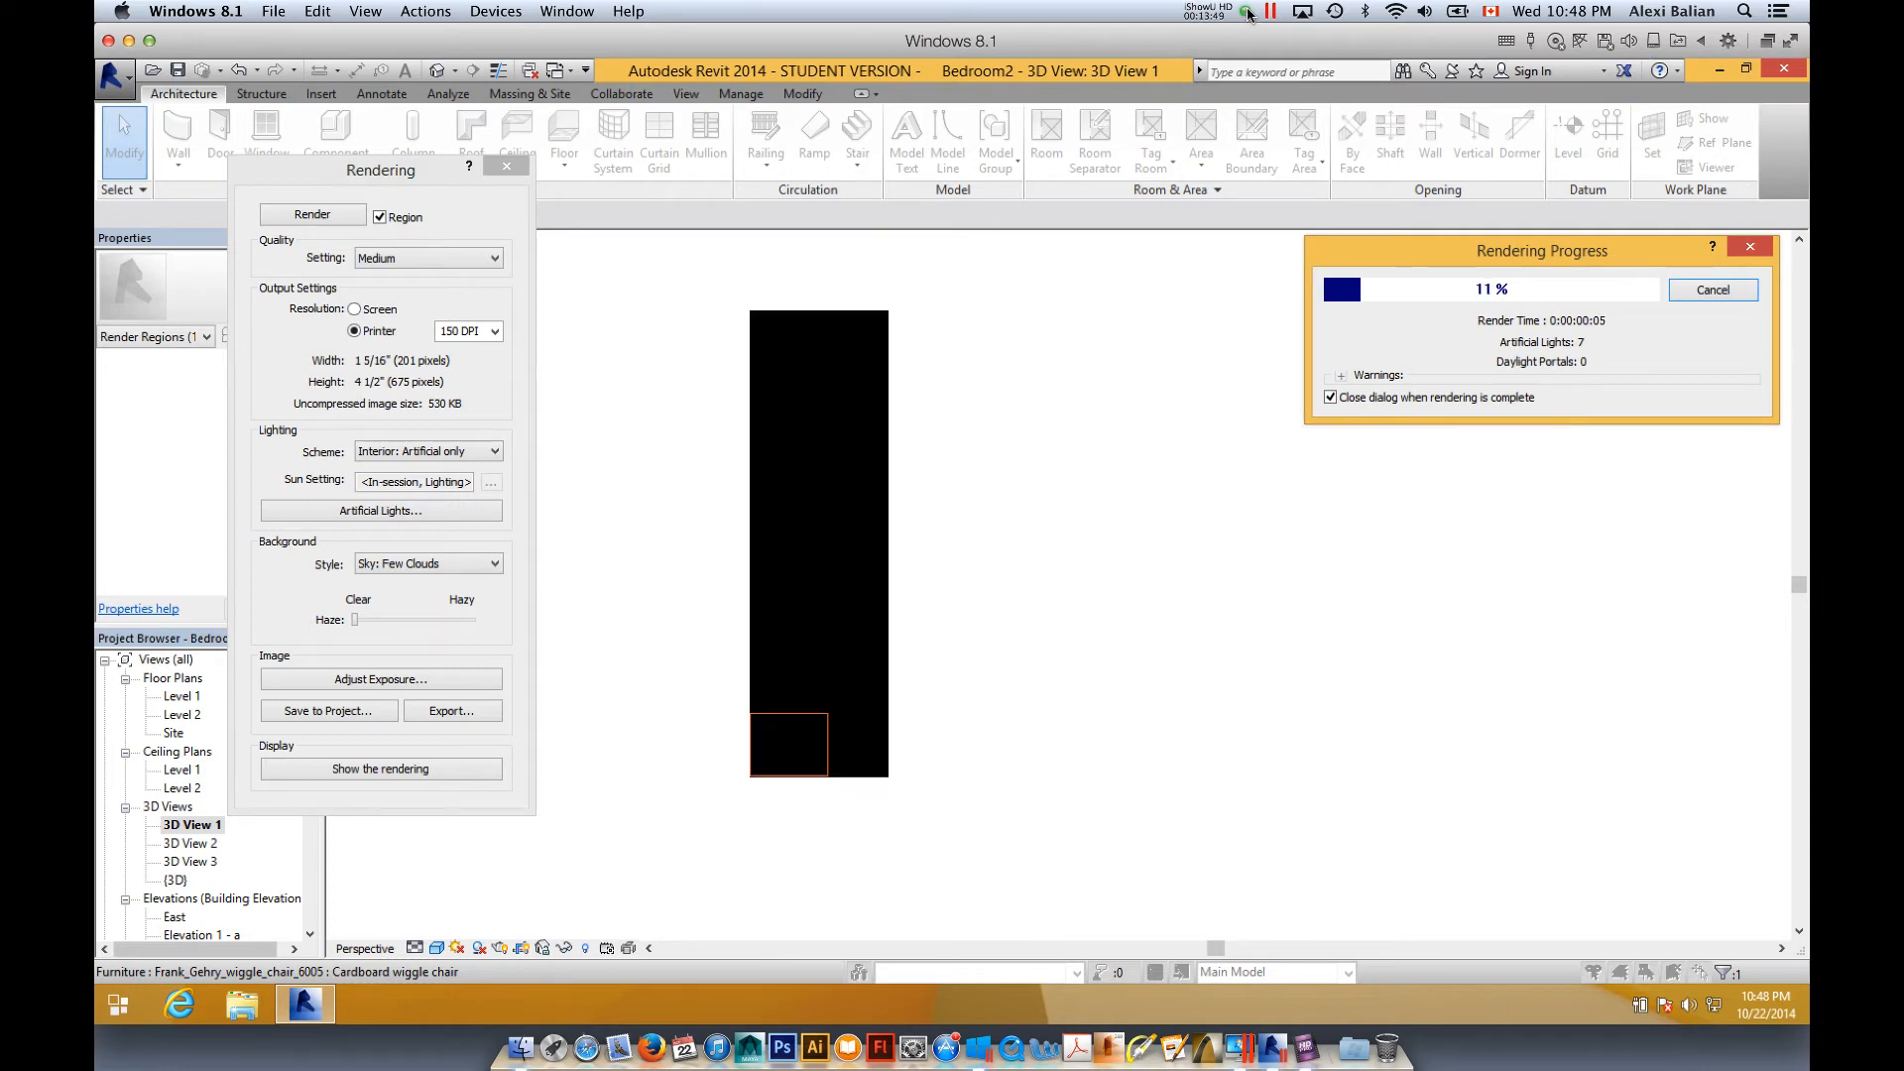
{"action": "left_click", "coordinate": [1246, 12]}
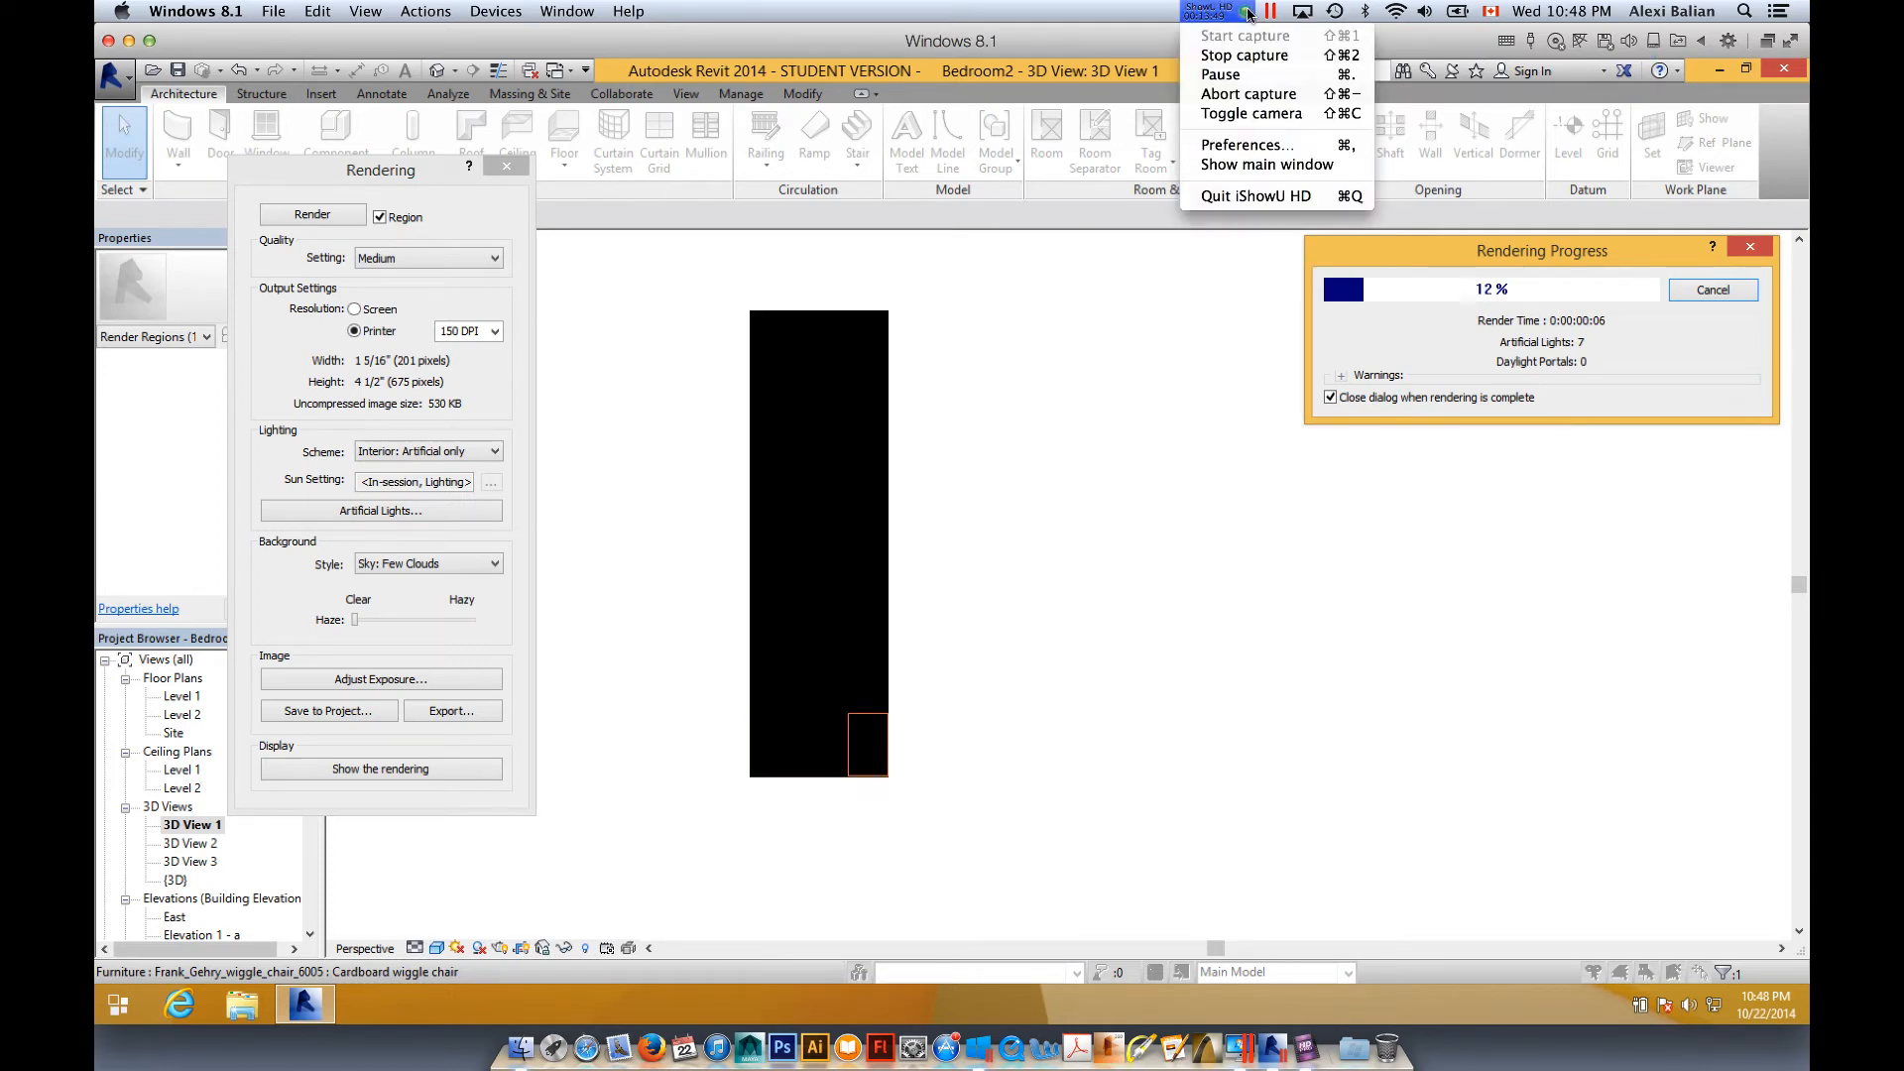
{"action": "left_click", "coordinate": [1227, 74]}
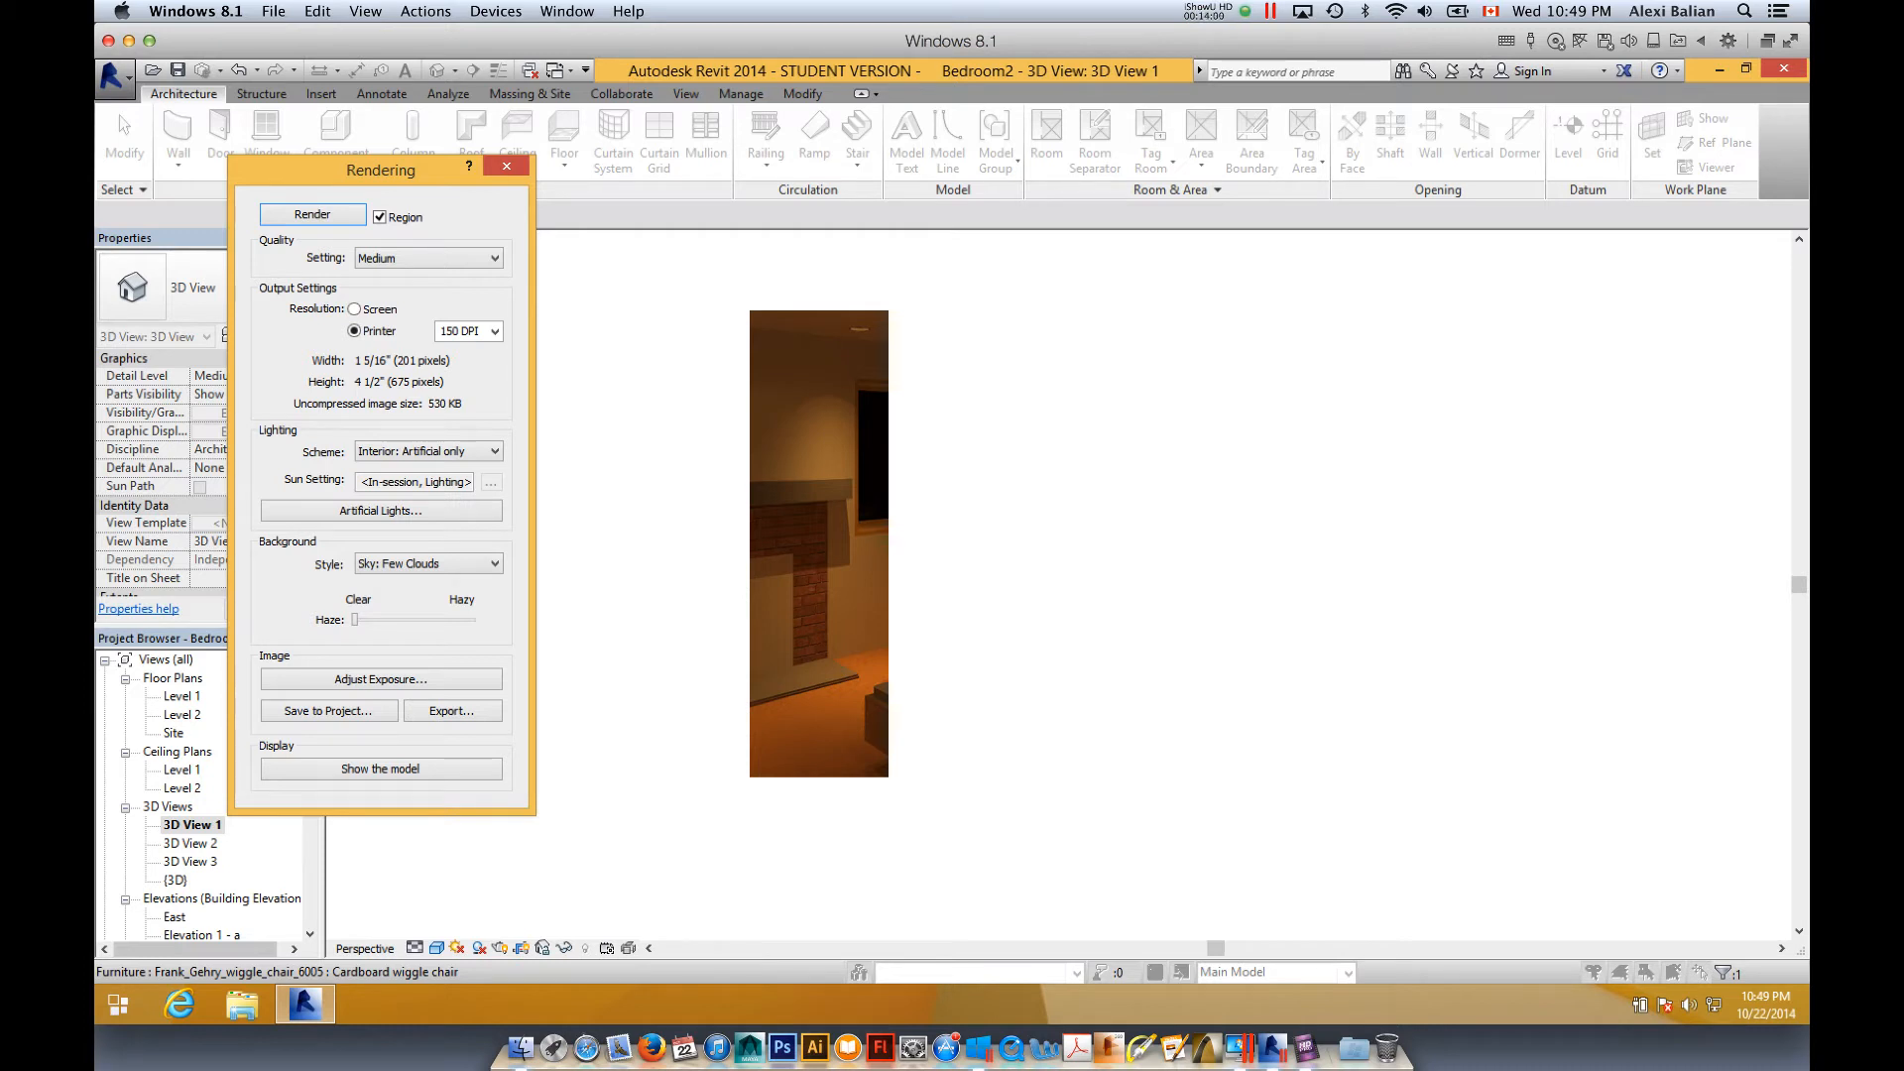
- Save the rendered region to the project as detailShot and close the rendering settings
{"action": "left_click", "coordinate": [328, 711]}
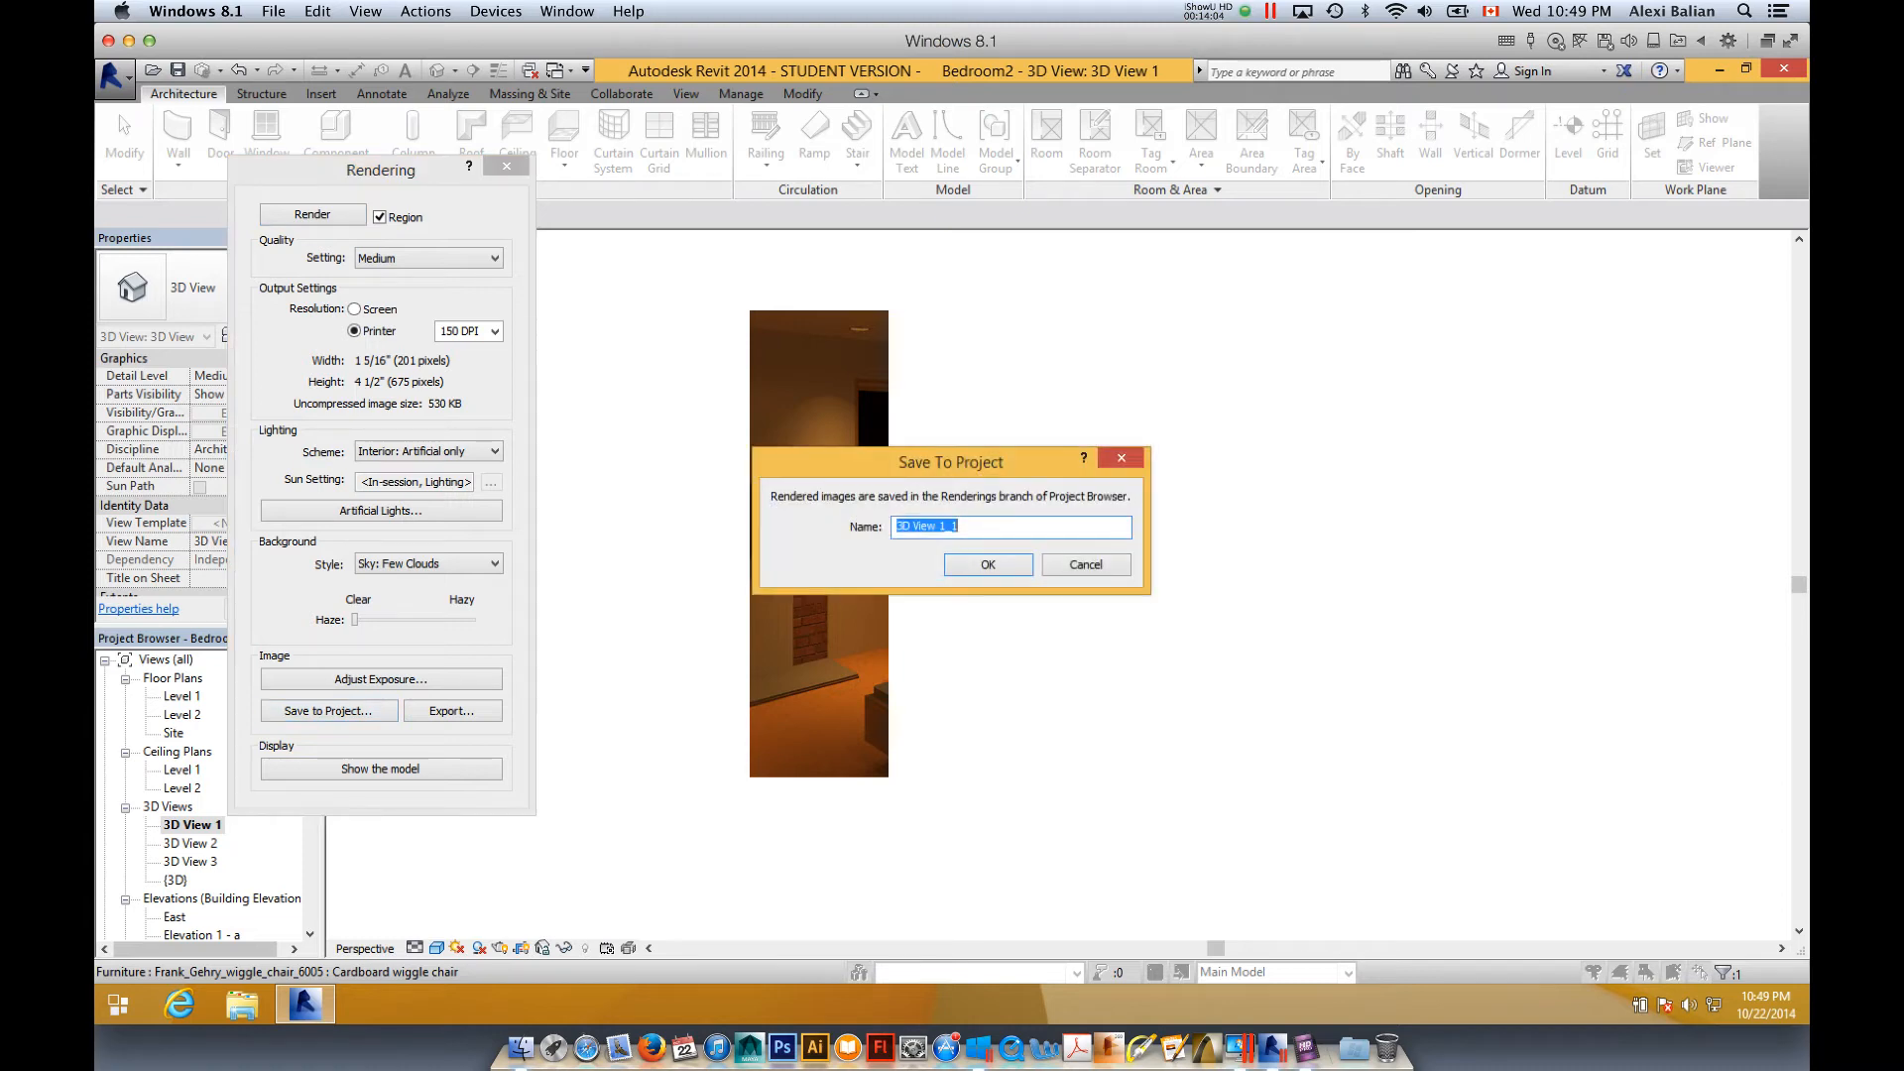
{"action": "type", "text": "detailShot"}
{"action": "key", "text": "Return"}
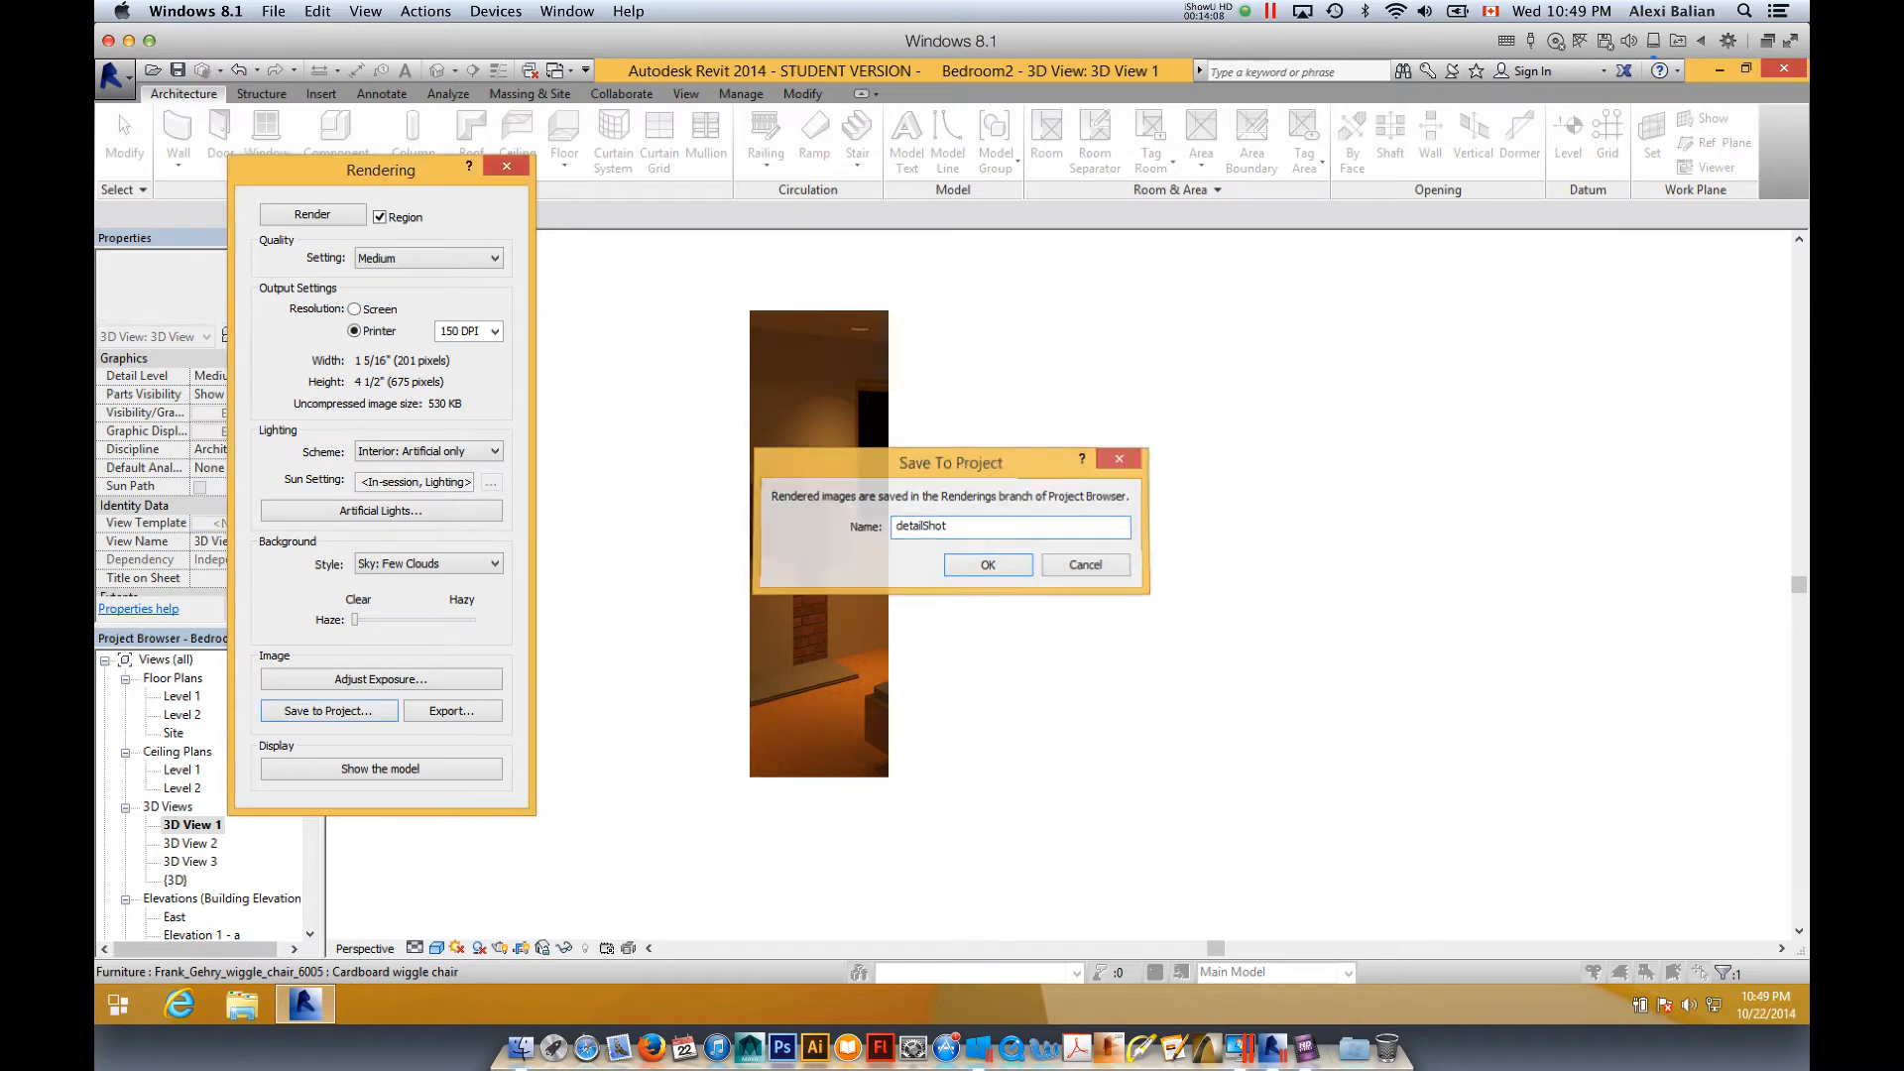
{"action": "left_click", "coordinate": [507, 166]}
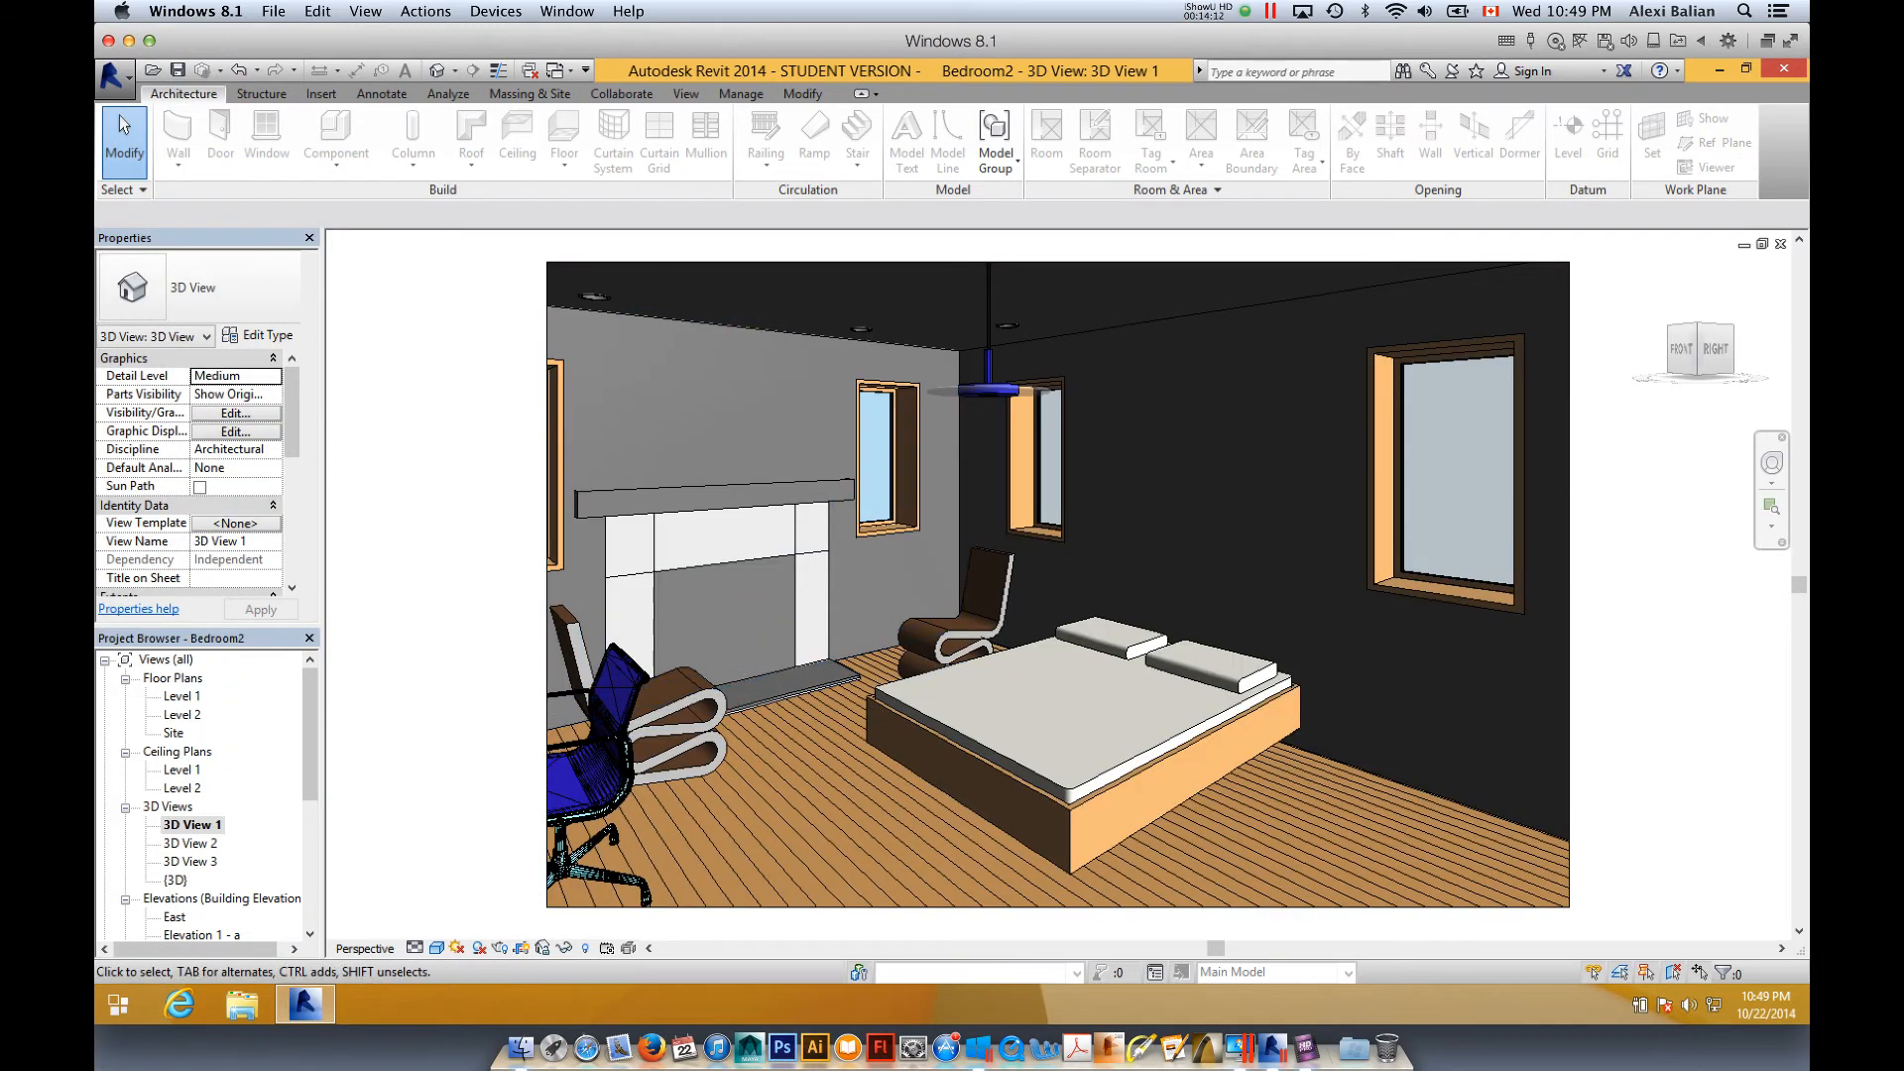
- Go through the Level 1 ceiling plan to the Level 1 floor plan
{"action": "double_click", "coordinate": [182, 771]}
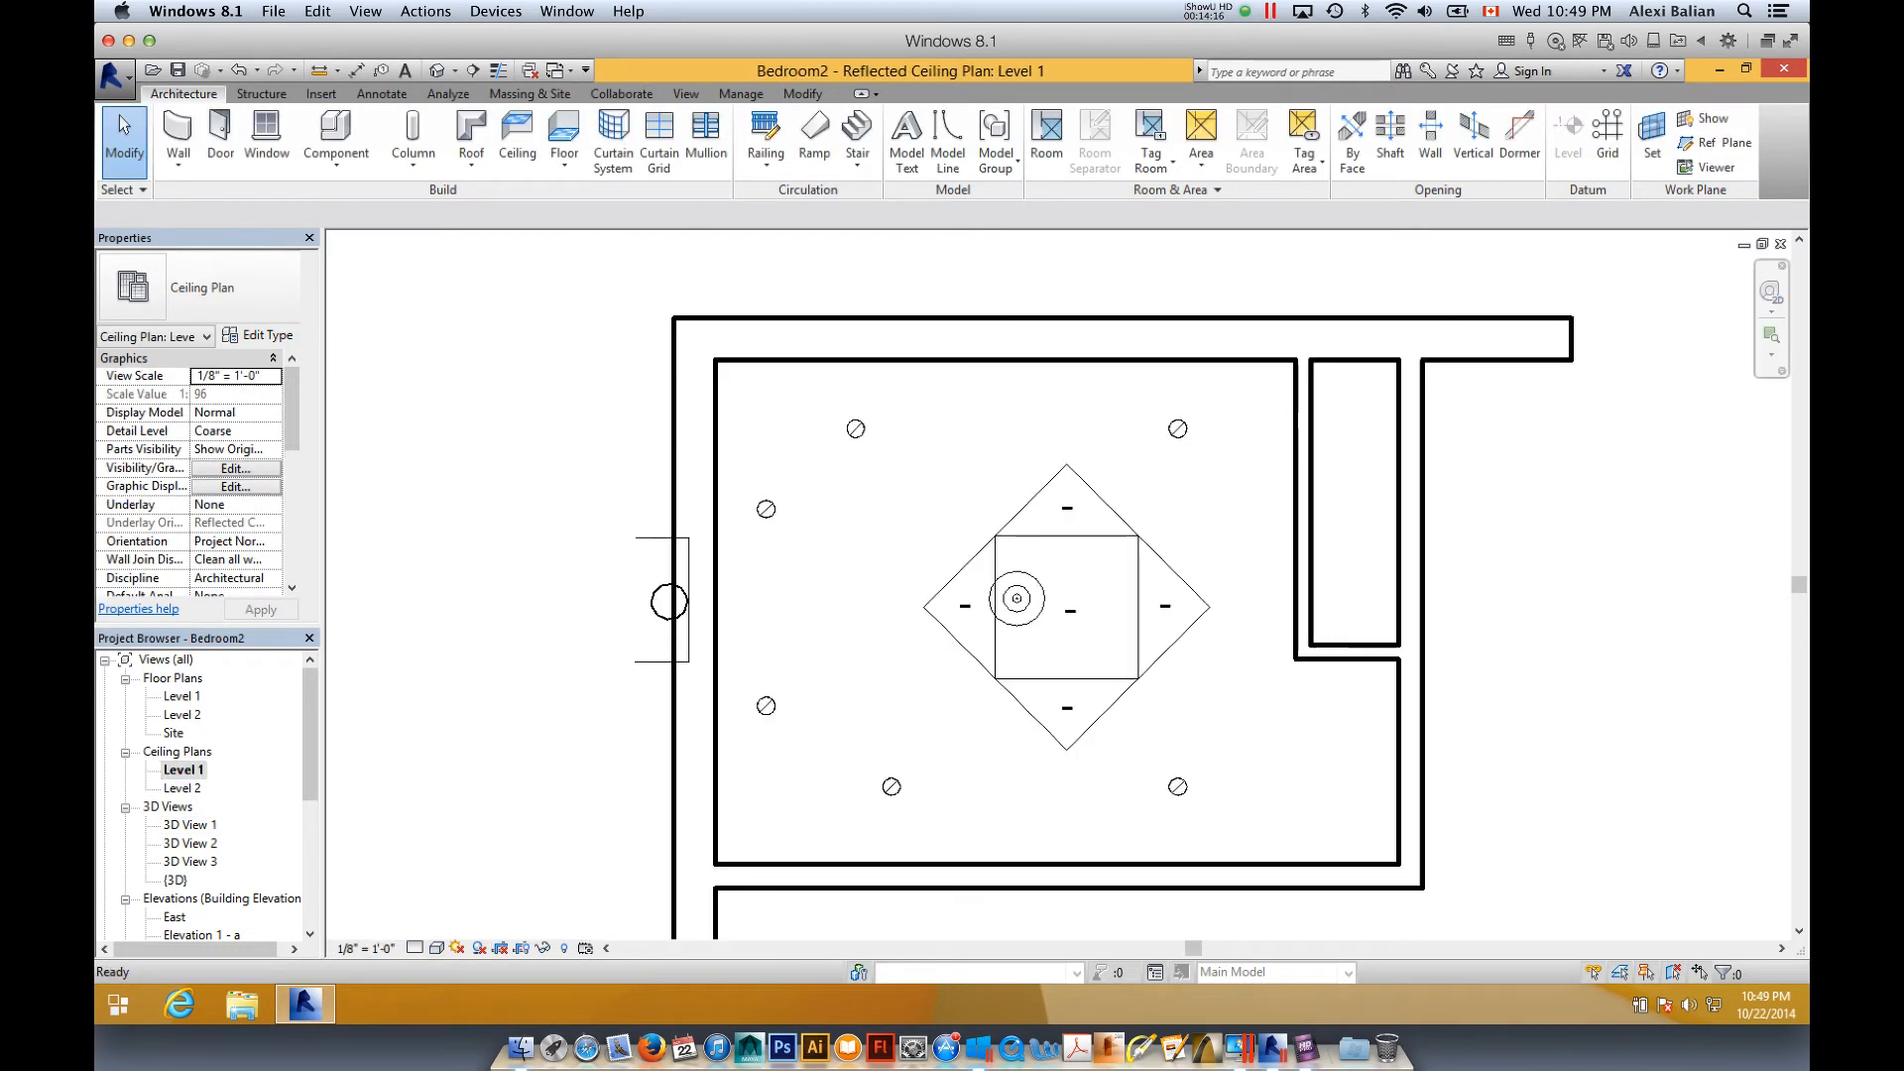
{"action": "double_click", "coordinate": [182, 696]}
{"action": "scroll", "coordinate": [1179, 520], "scroll_direction": "down", "scroll_amount": 1}
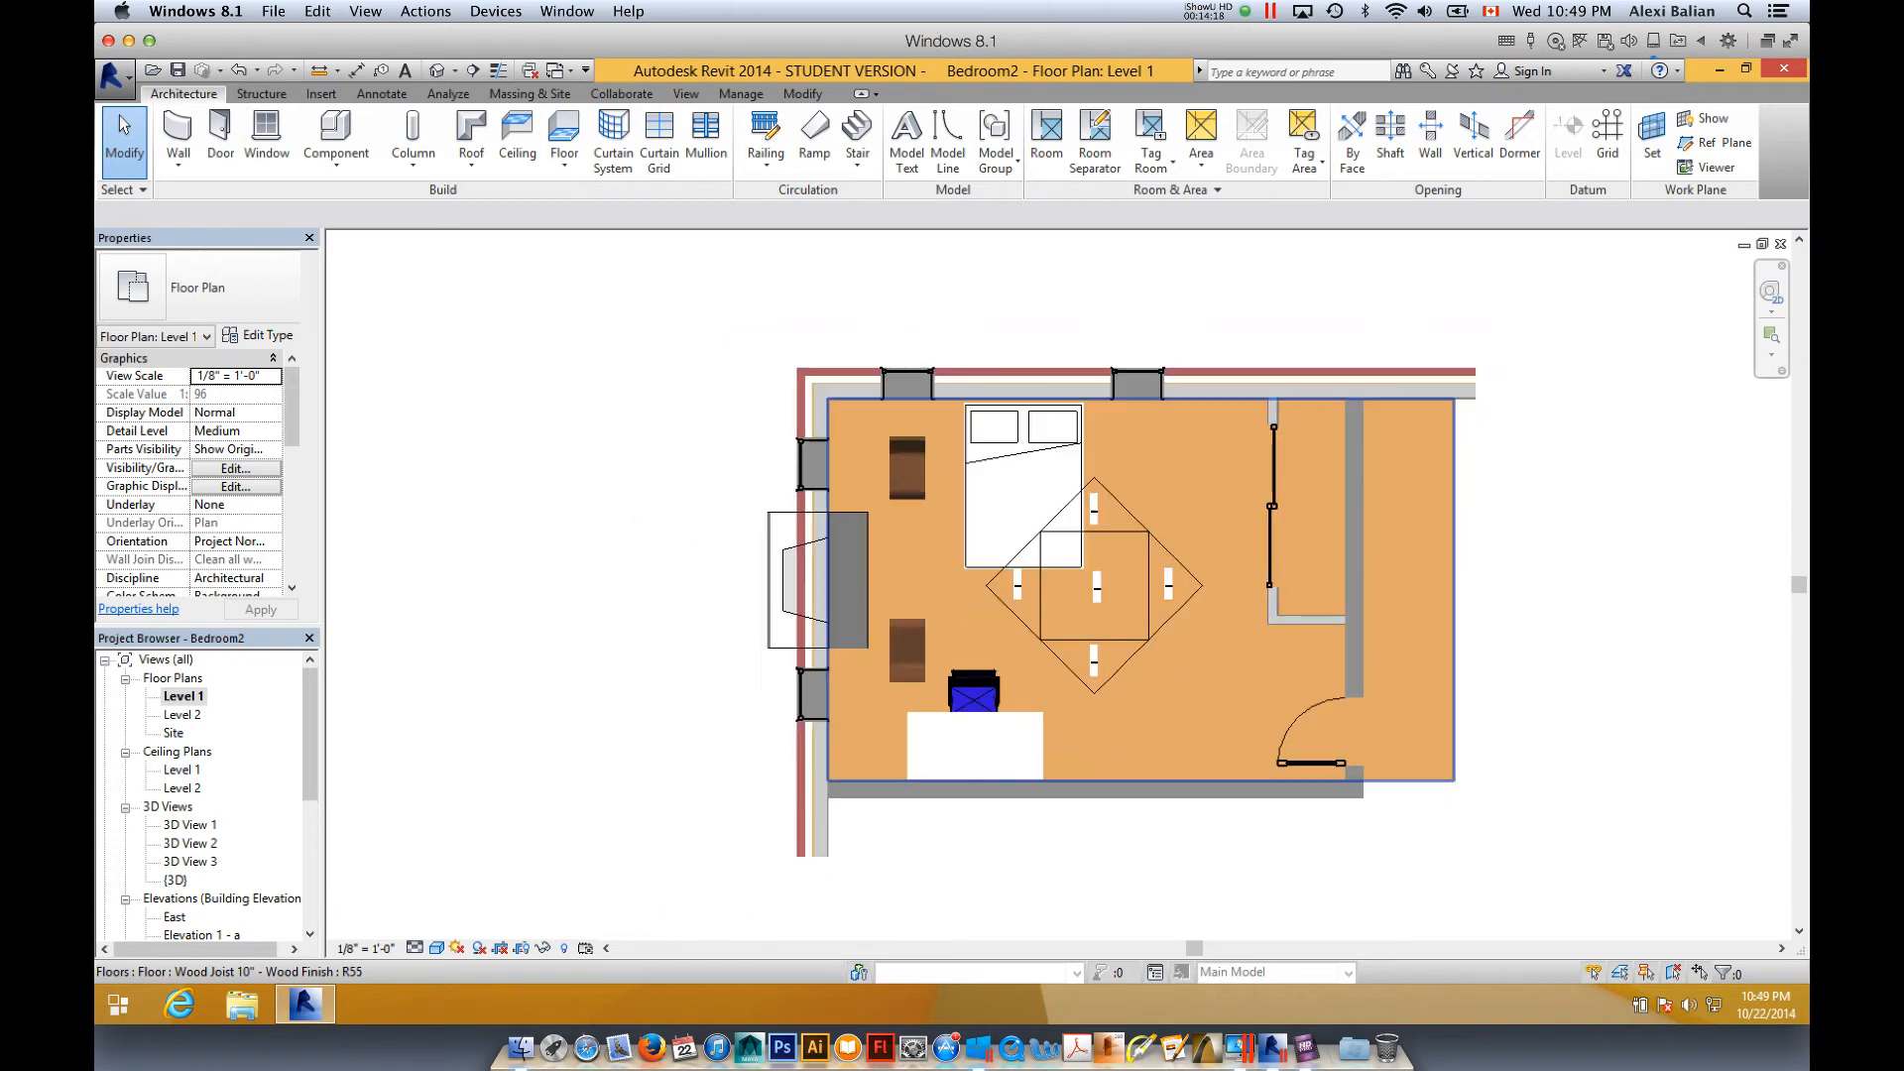
{"action": "scroll", "coordinate": [1178, 518], "scroll_direction": "up", "scroll_amount": 1}
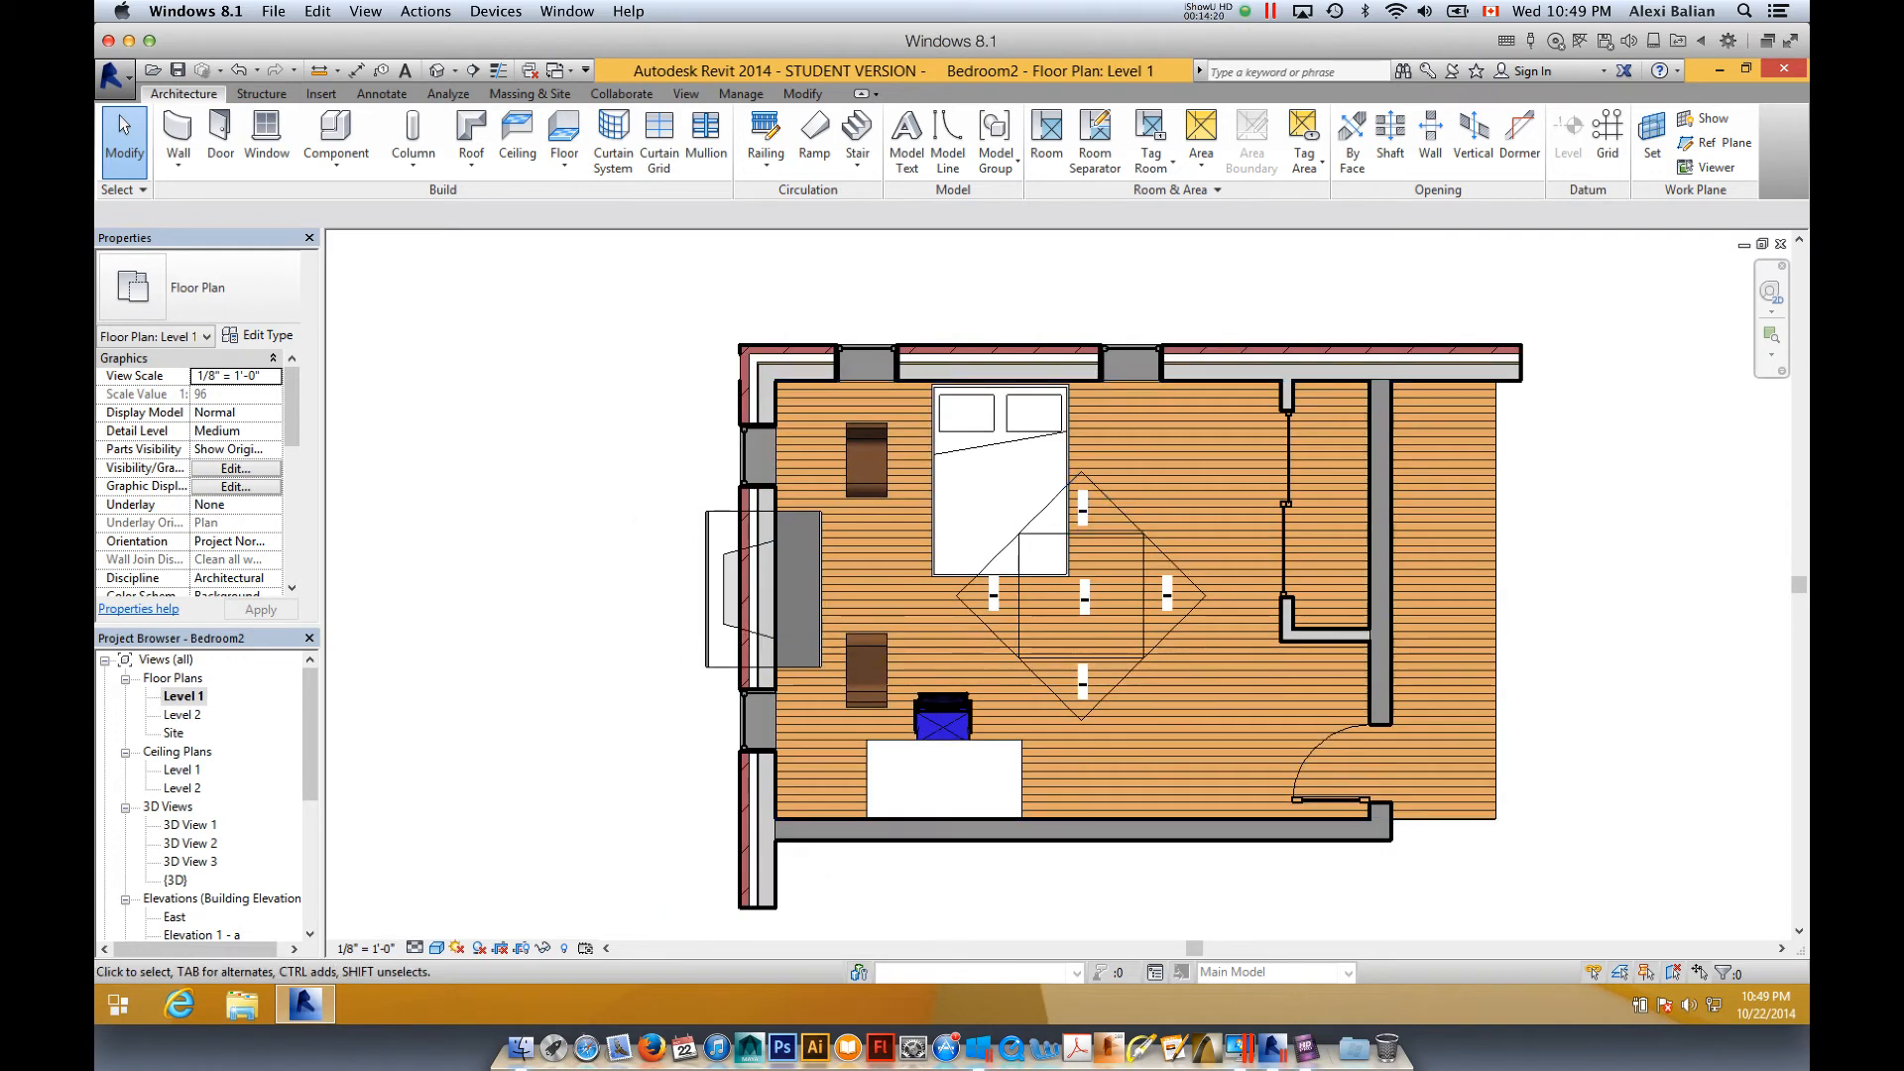
- Create a new sheet with the B 11 x 17 Horizontal title block, loaded from the US Imperial Titleblocks folder
{"action": "left_click_drag", "start_coordinate": [310, 736], "coordinate": [310, 866]}
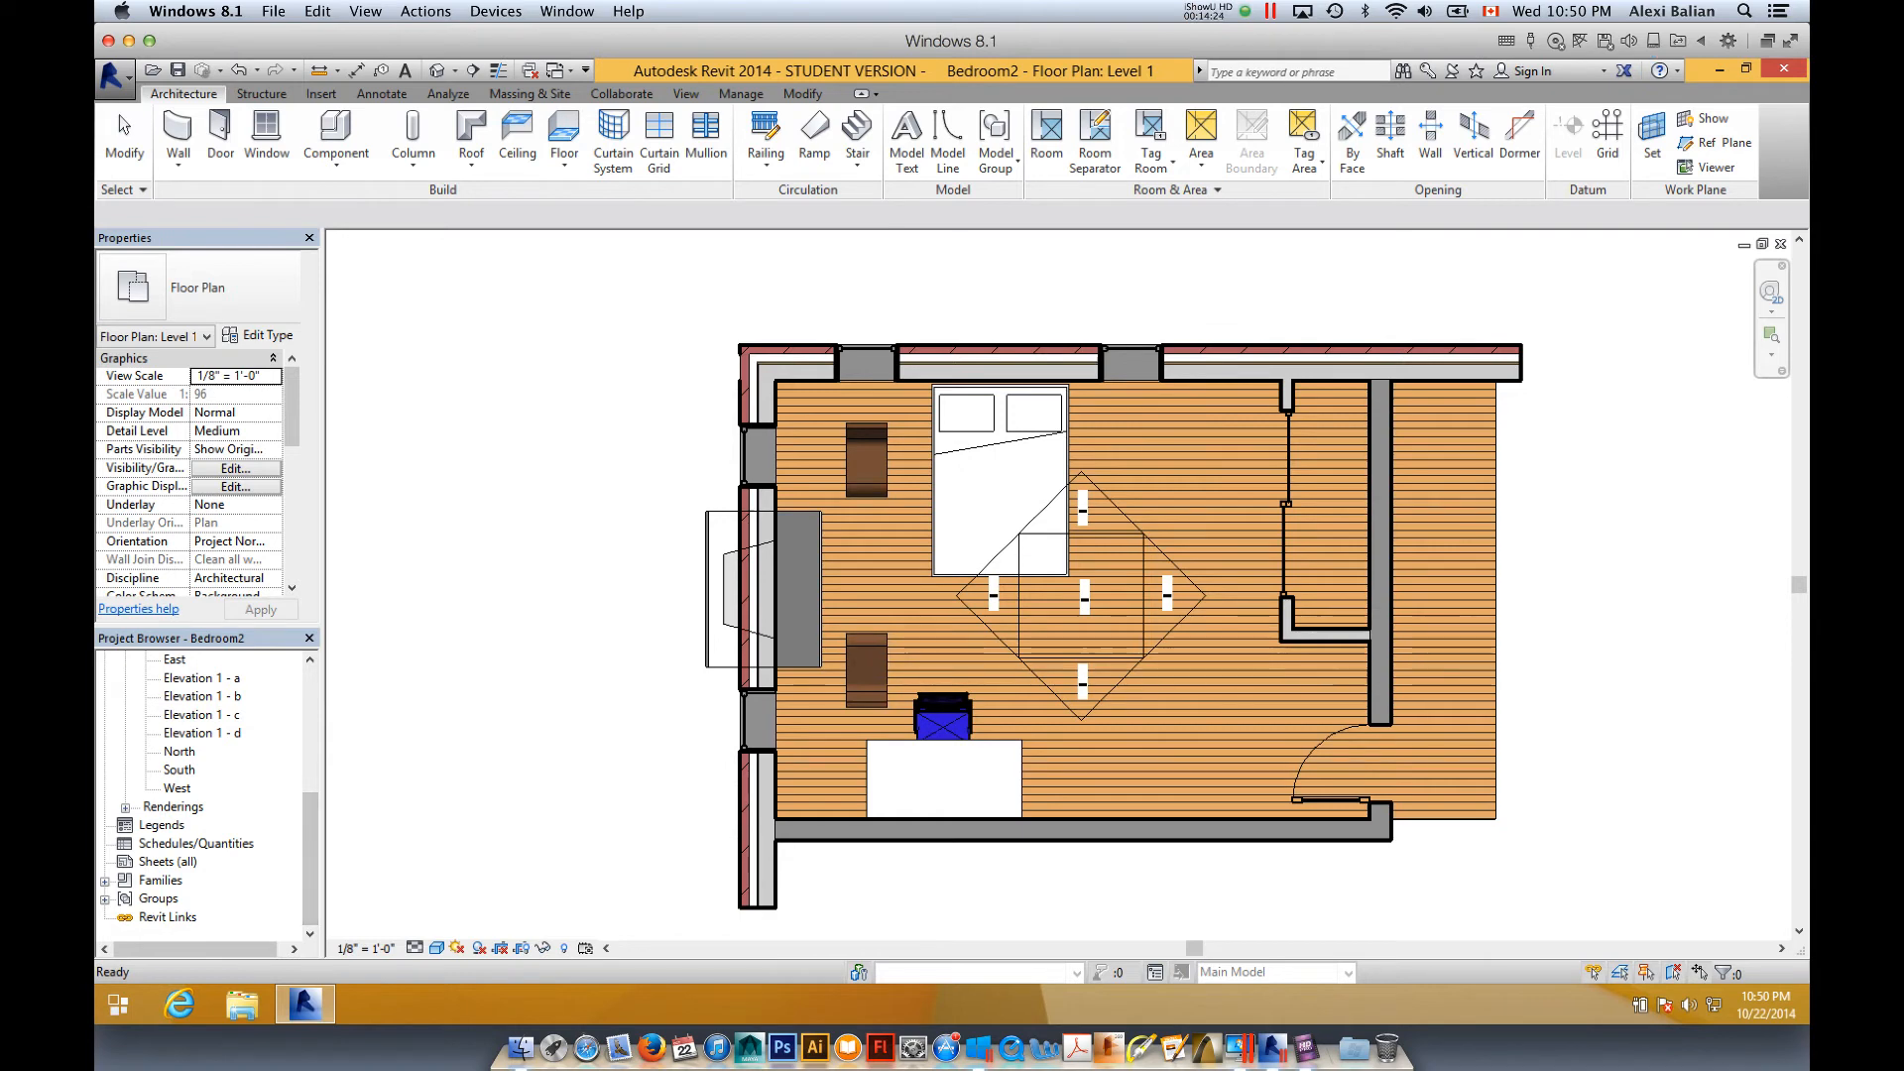
{"action": "left_click", "coordinate": [167, 861]}
{"action": "right_click", "coordinate": [161, 861]}
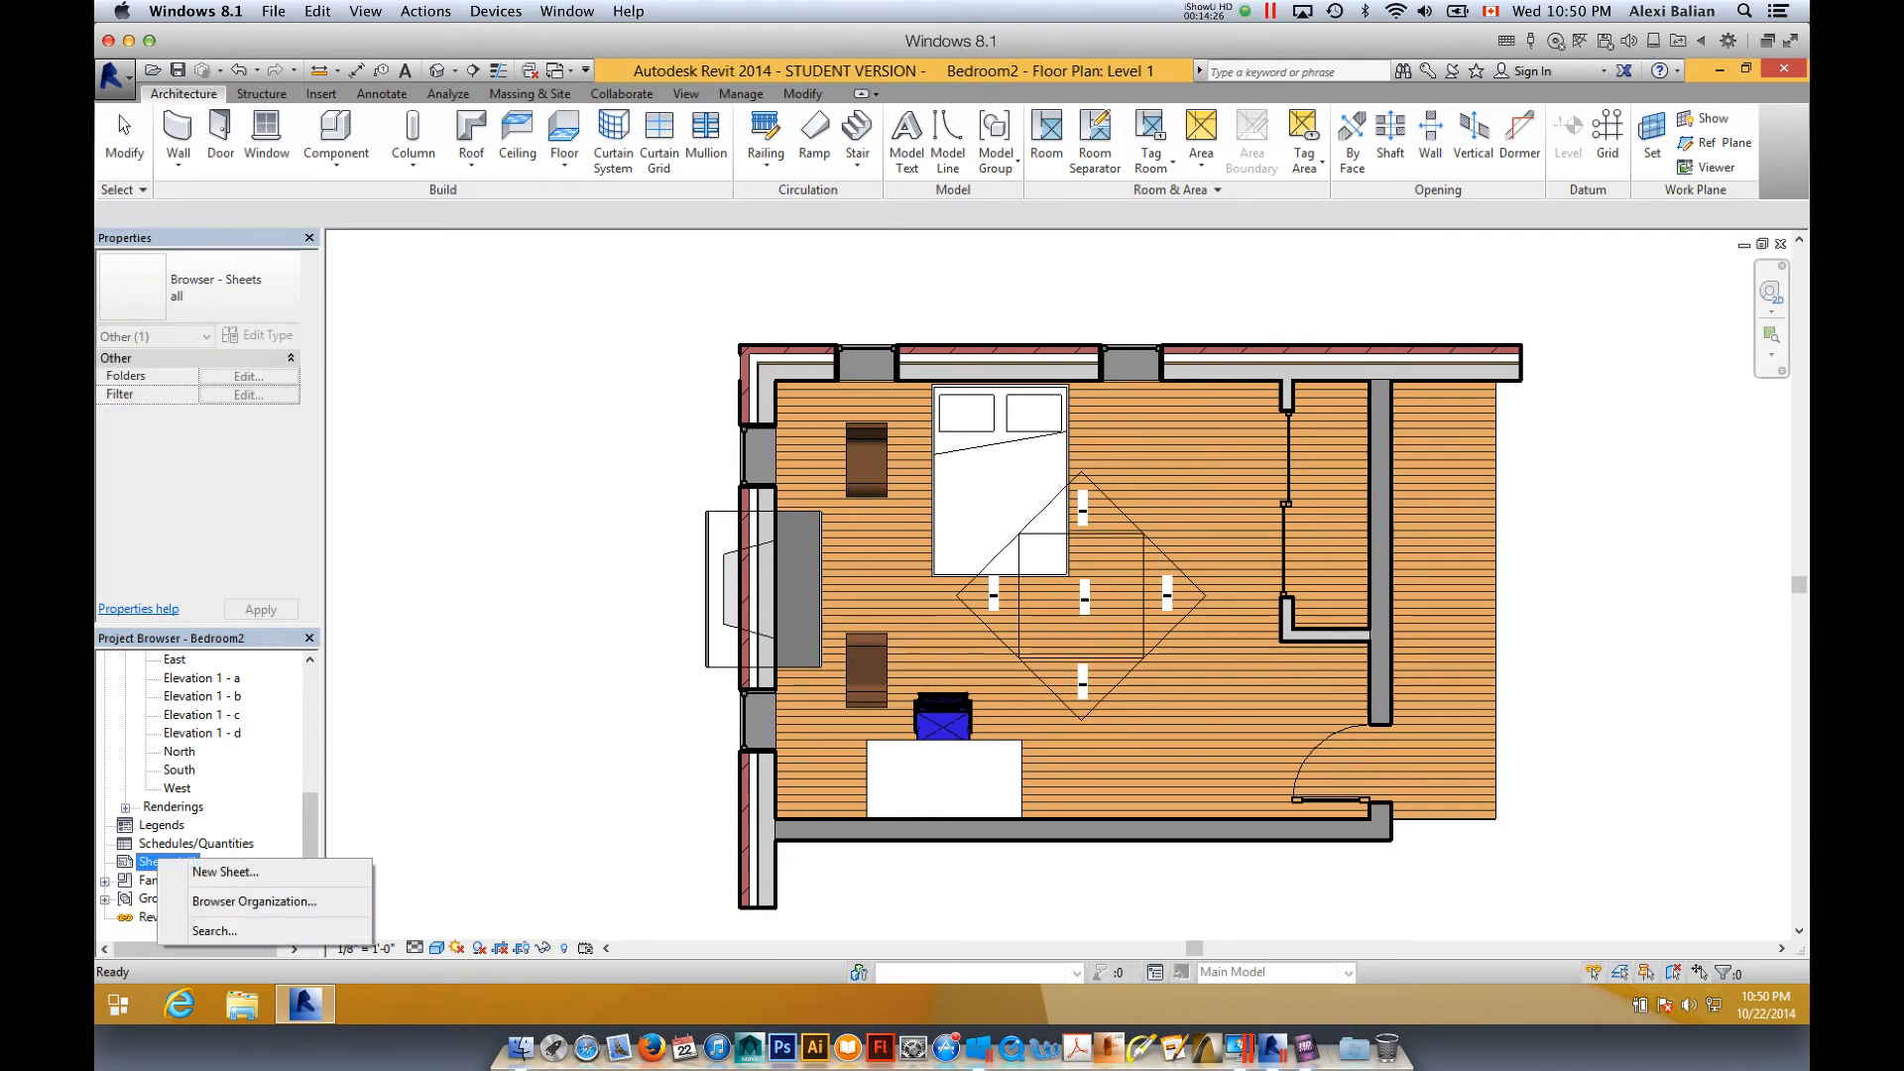
{"action": "left_click", "coordinate": [225, 872]}
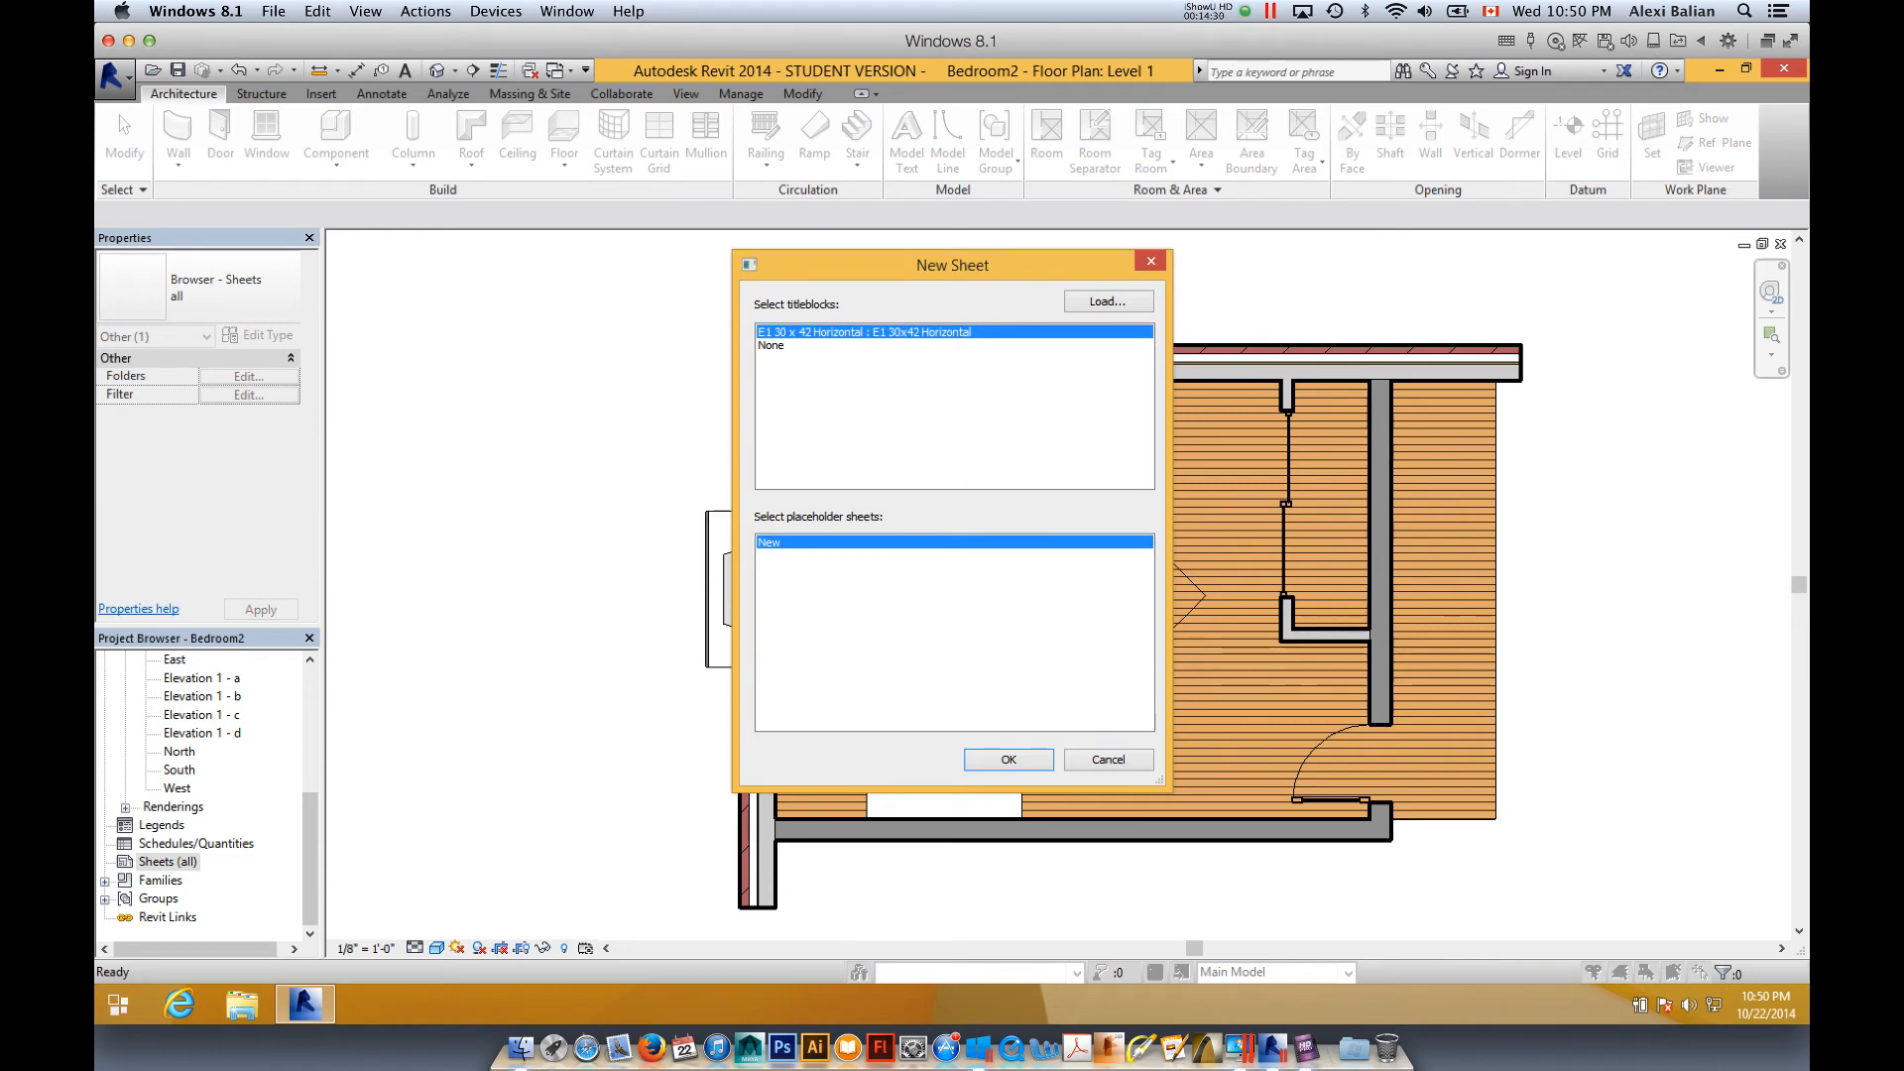
{"action": "left_click", "coordinate": [1108, 301]}
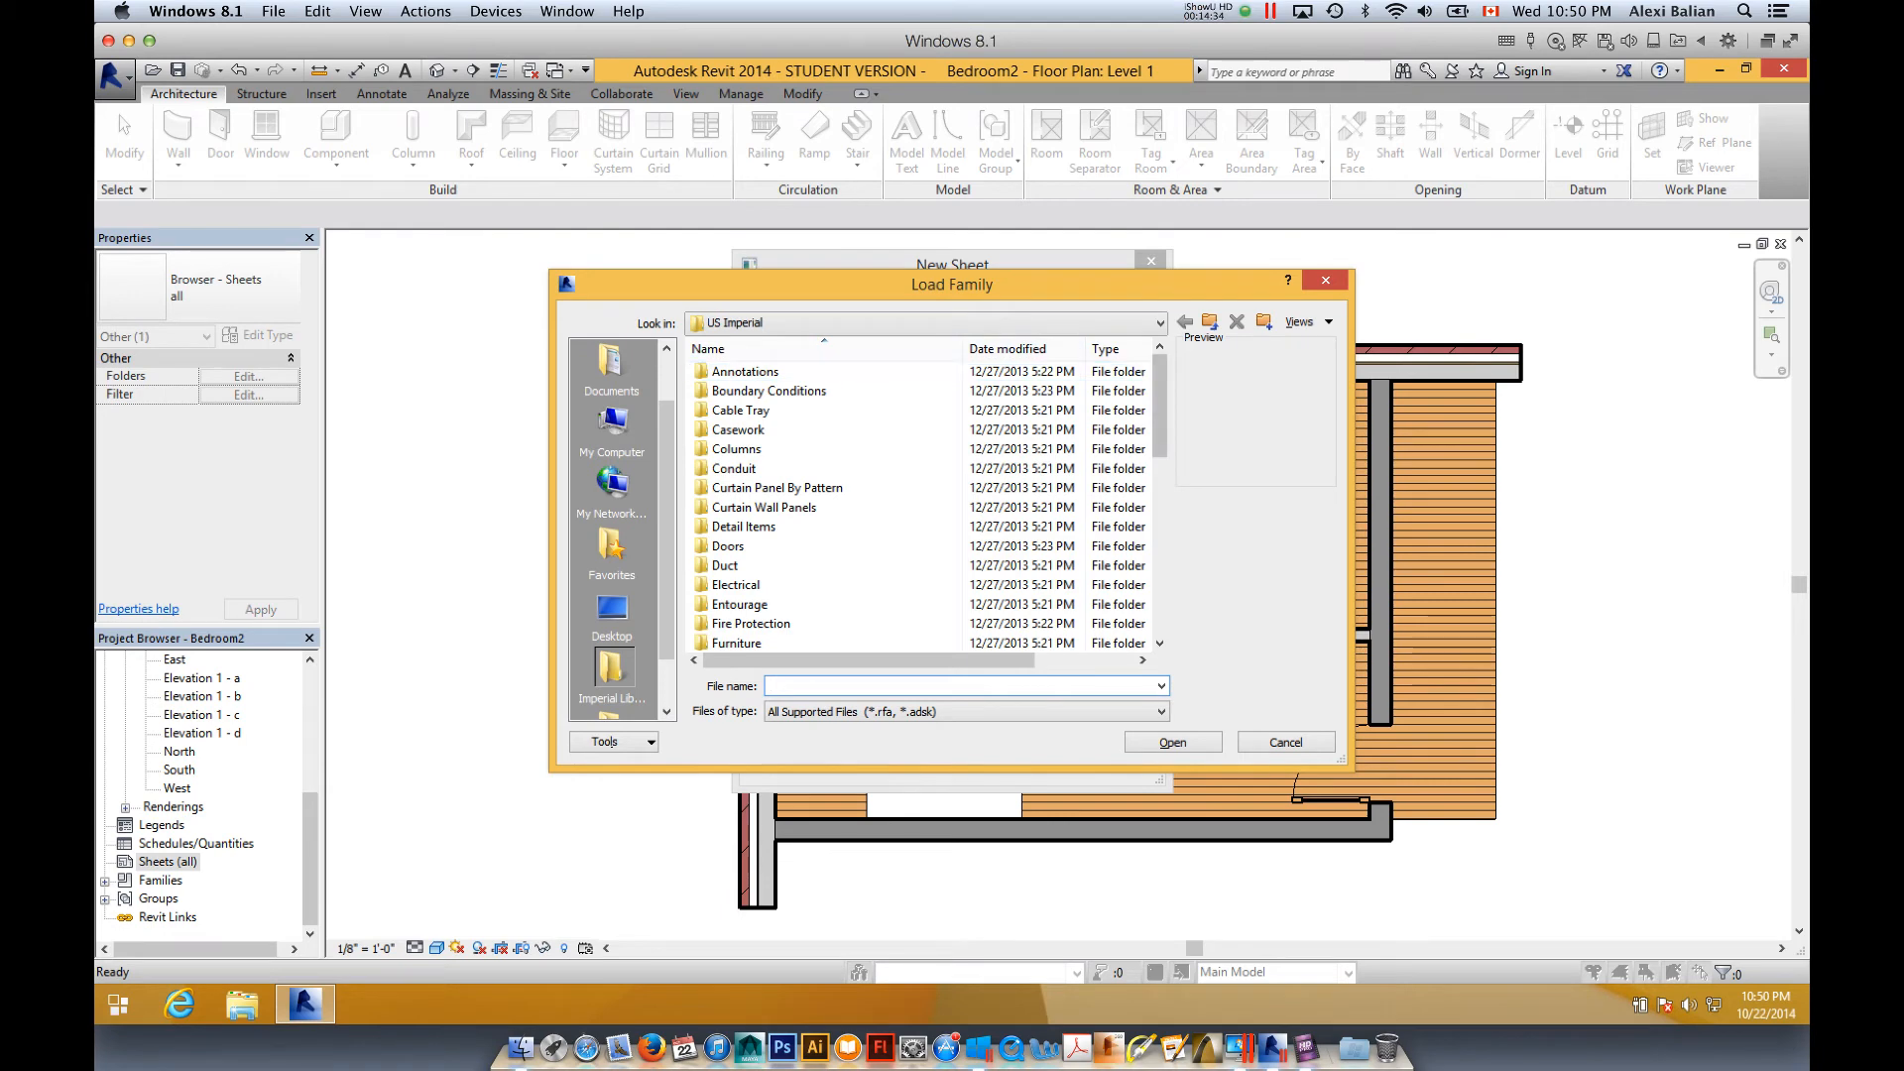
{"action": "left_click_drag", "start_coordinate": [1159, 388], "coordinate": [1160, 567]}
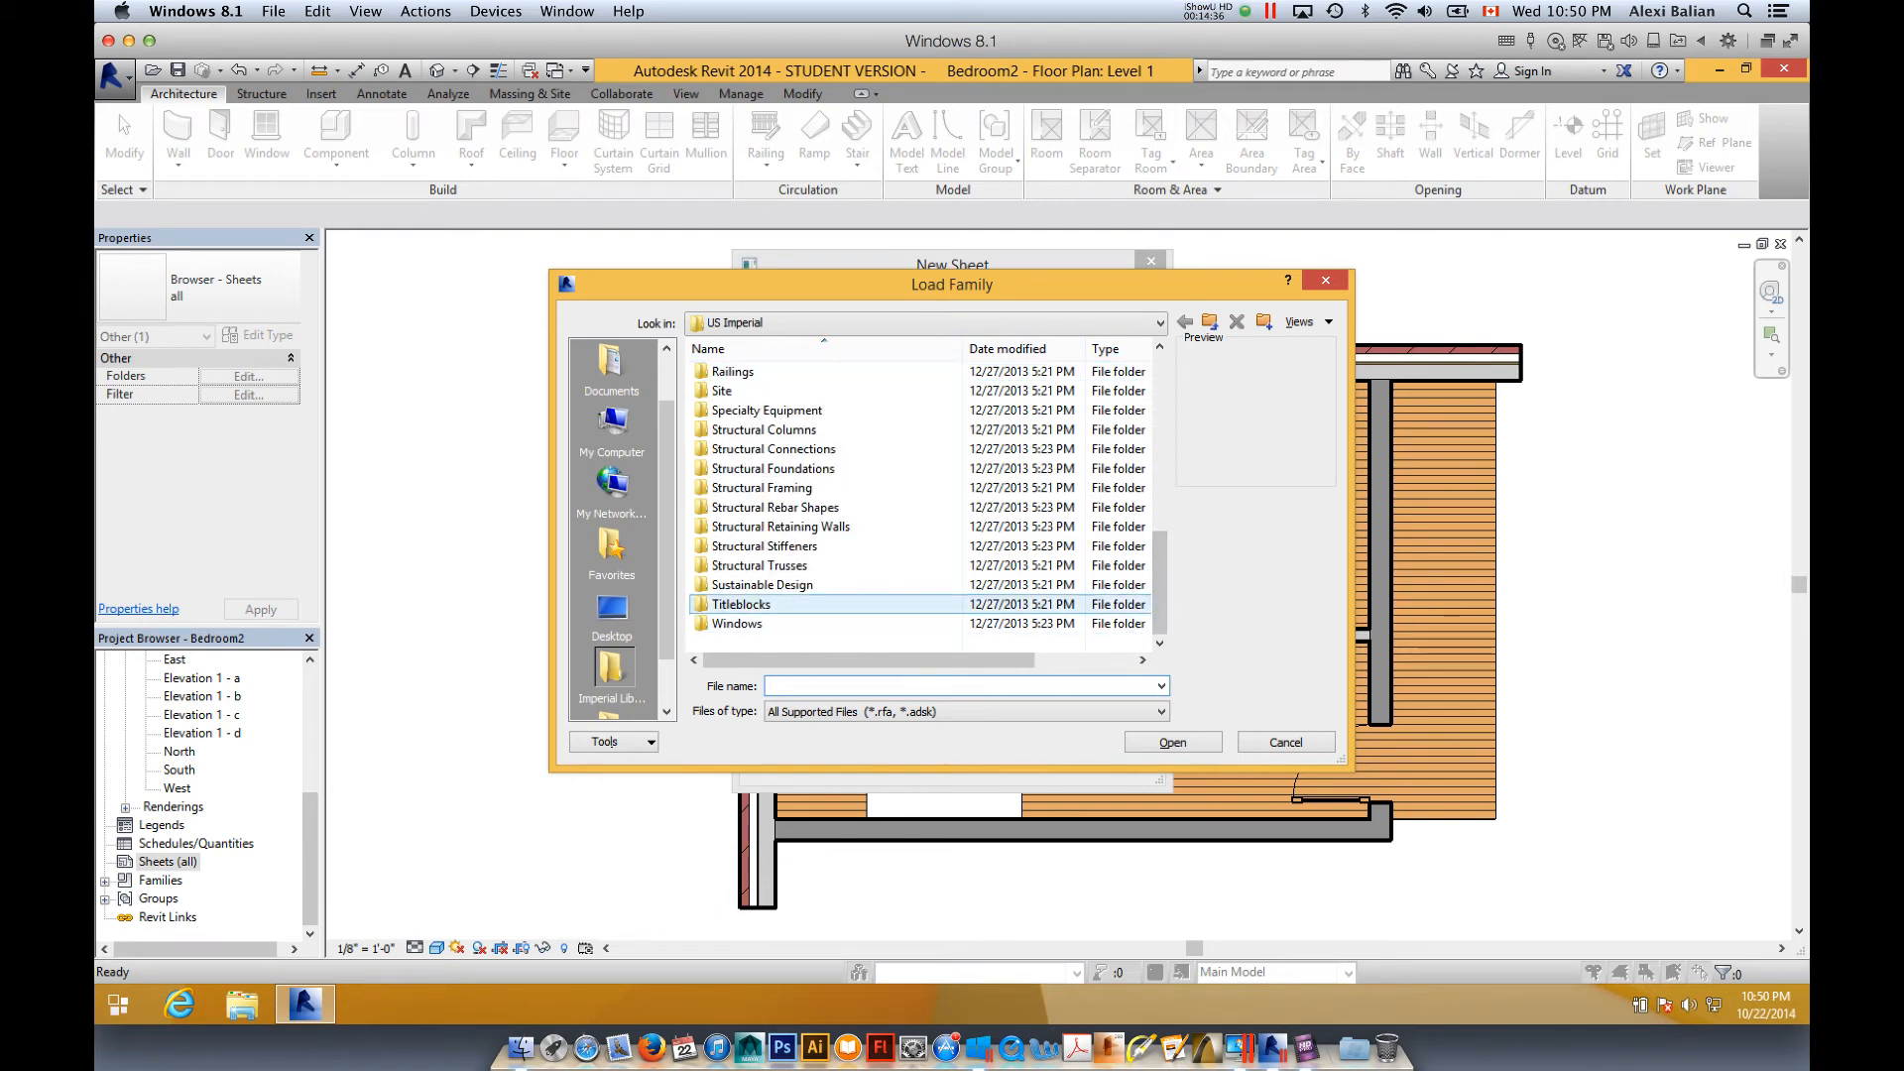
{"action": "double_click", "coordinate": [741, 604]}
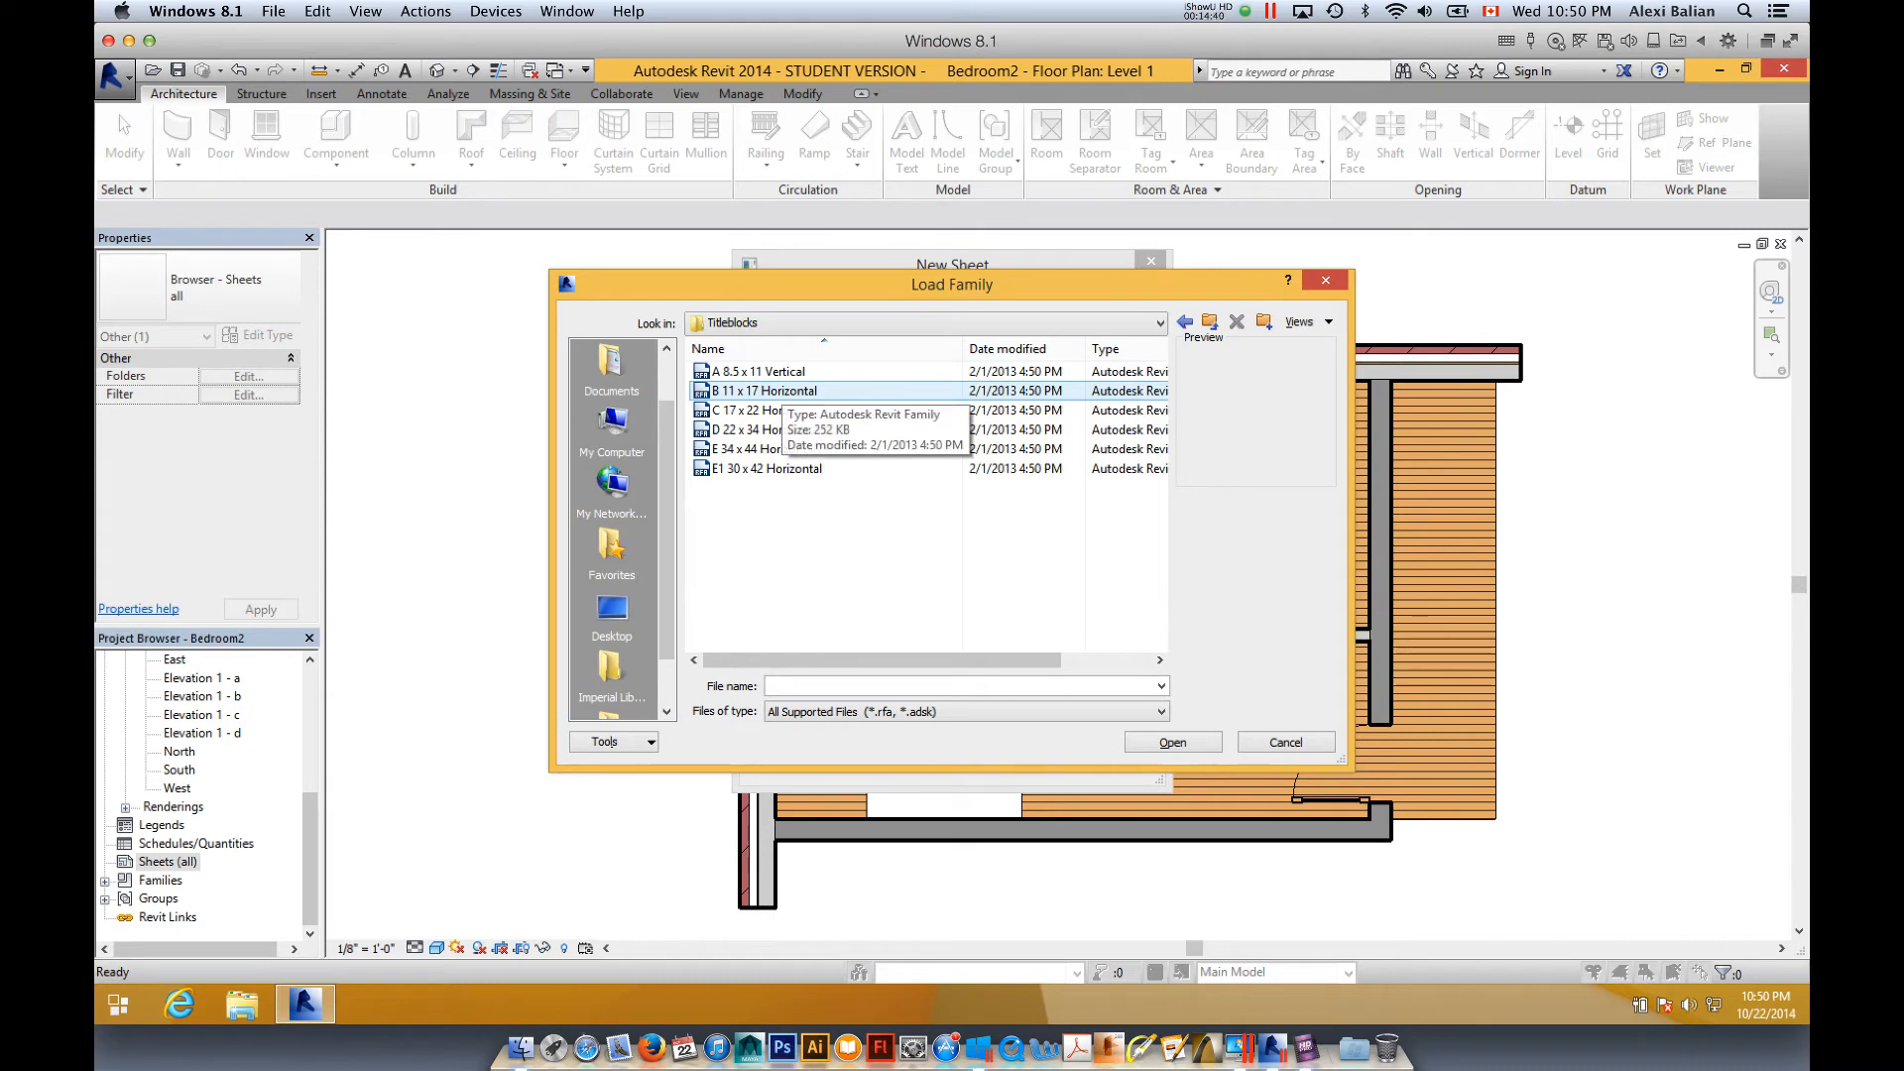
{"action": "double_click", "coordinate": [763, 390]}
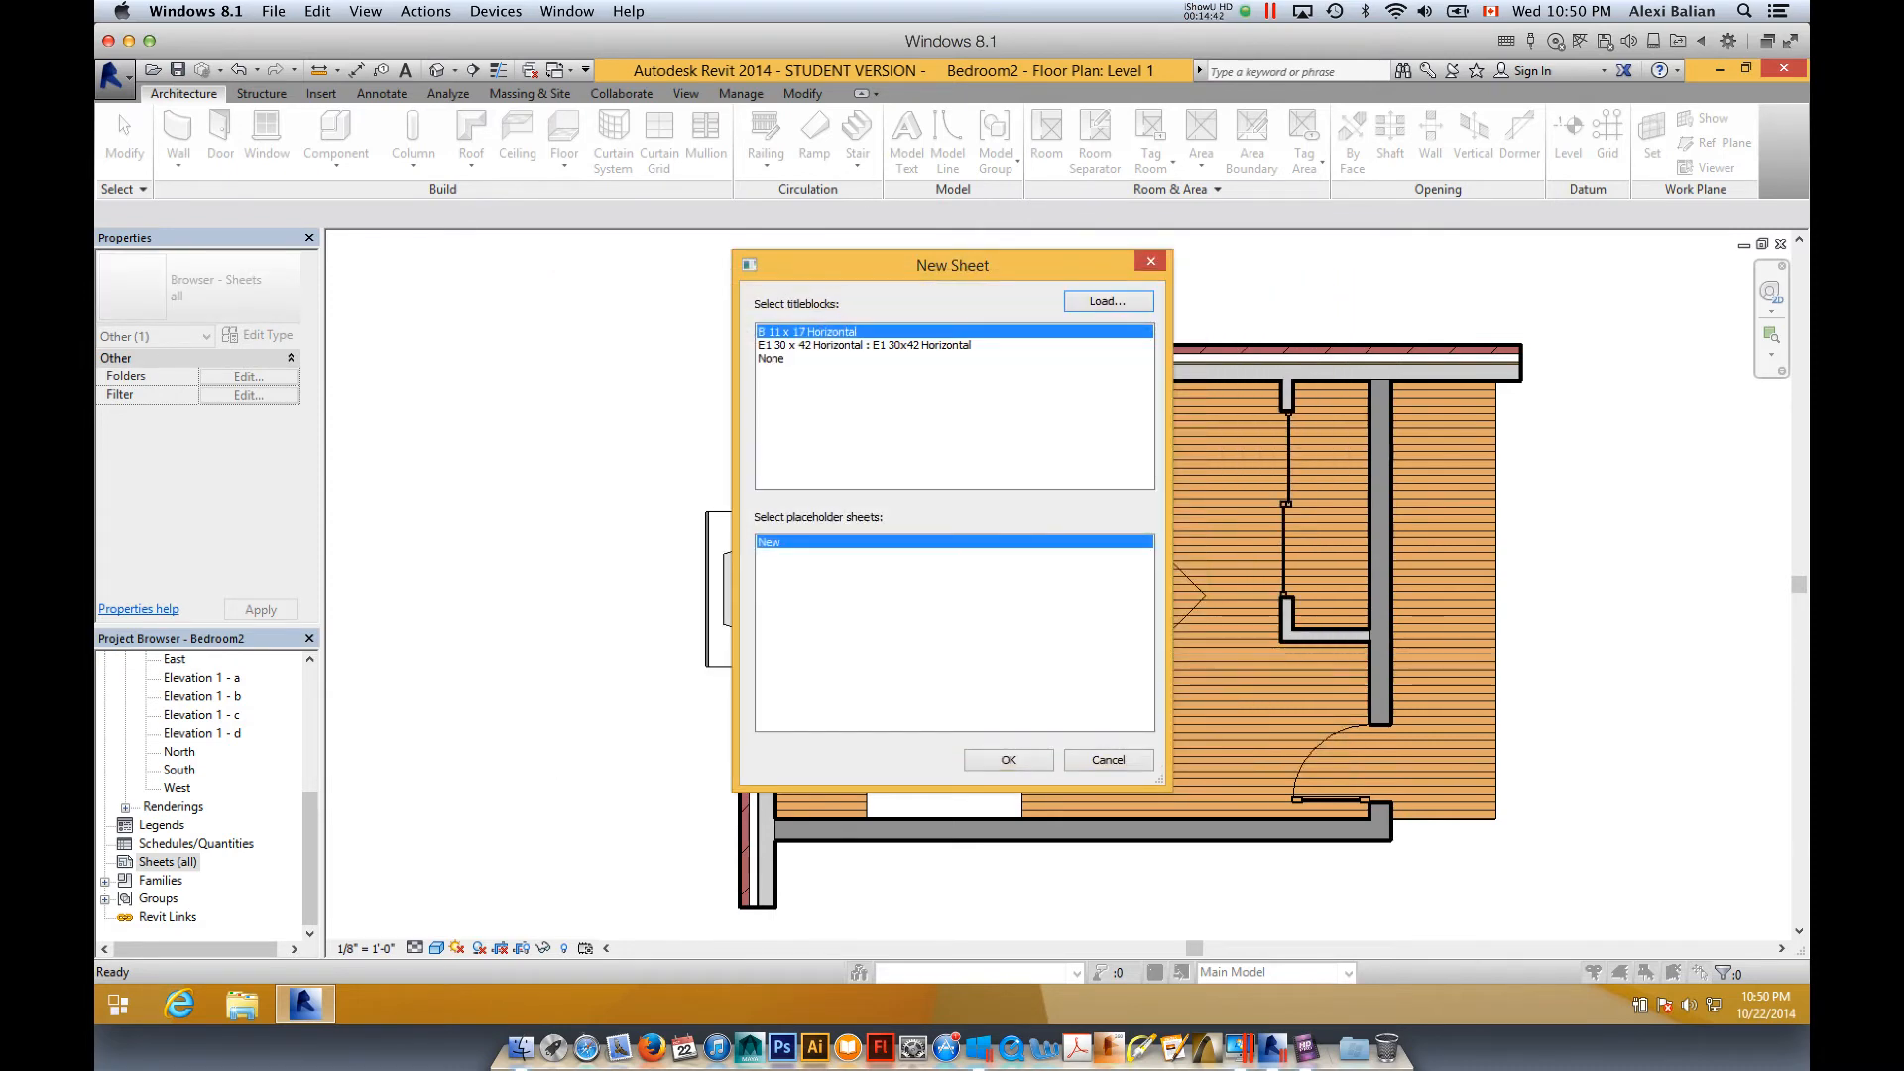
{"action": "key", "text": "Return"}
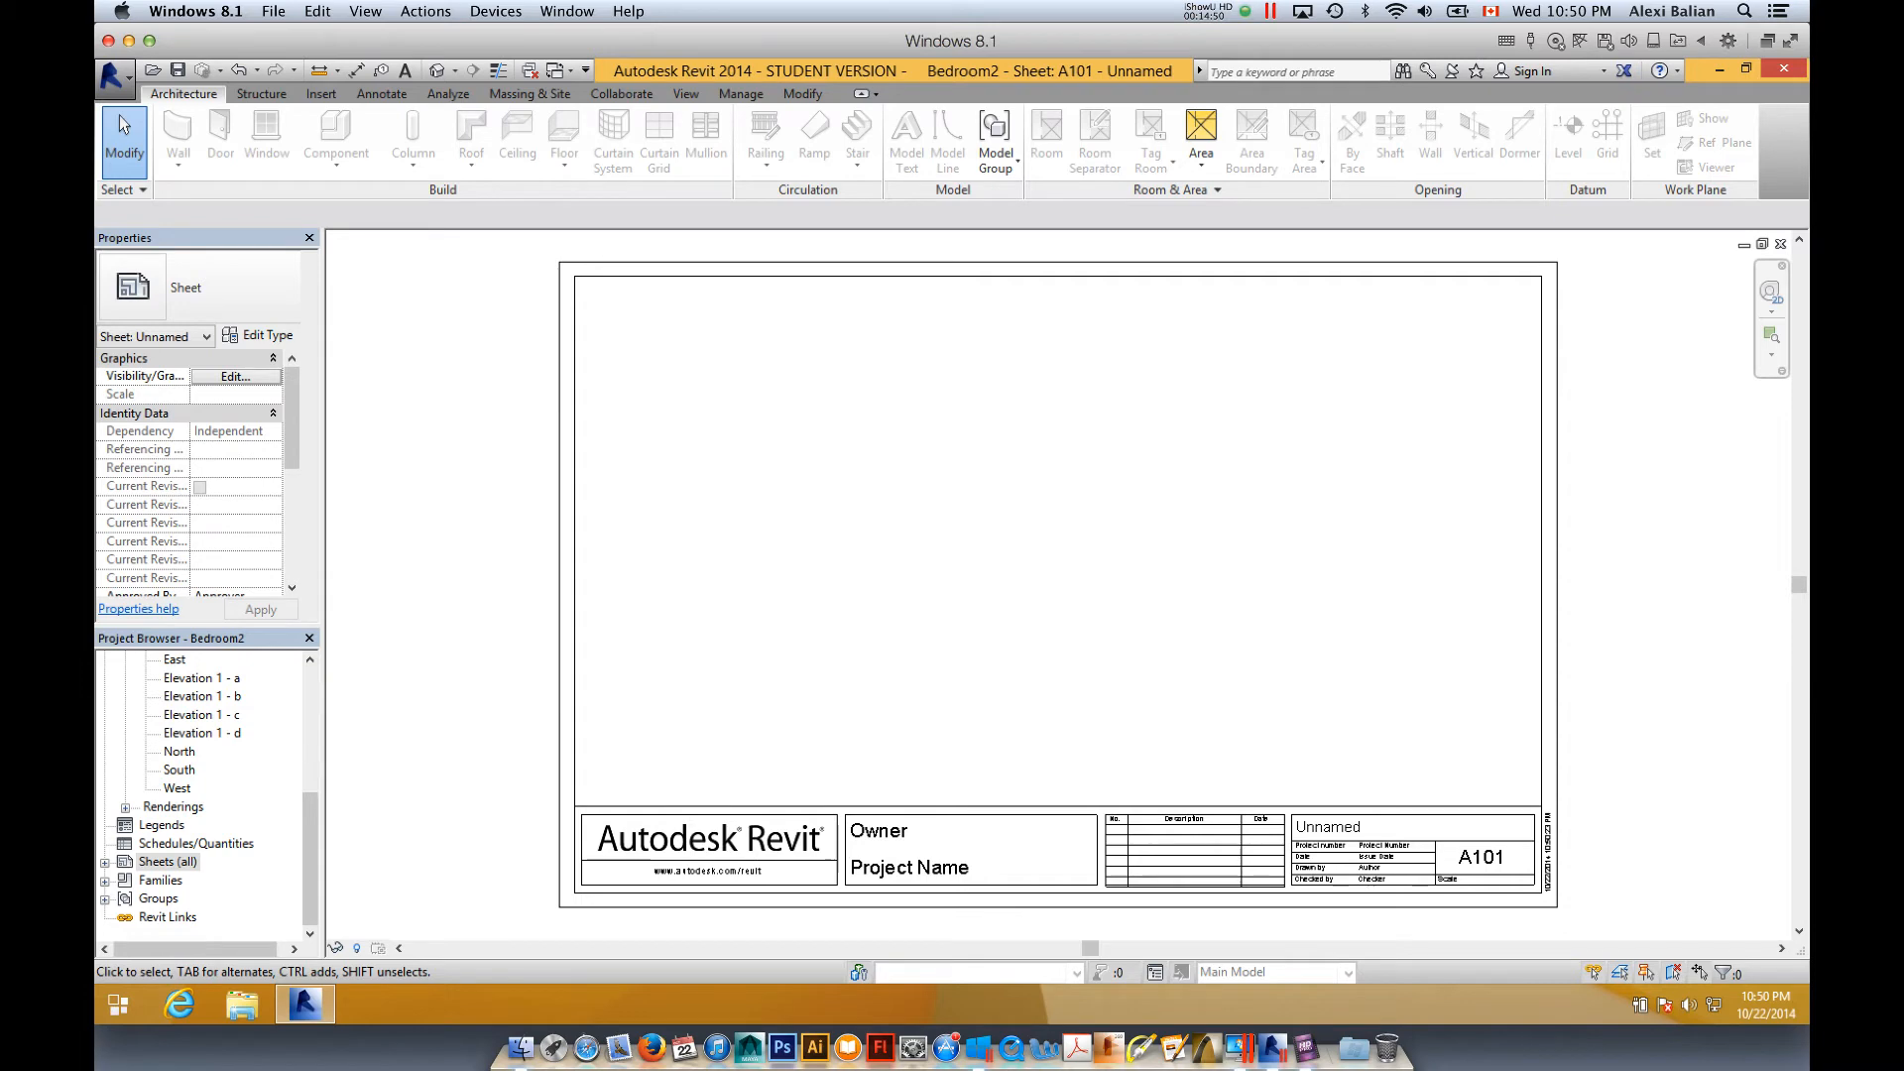
- Open the title block family to inspect its inner border line, and close it without saving changes
{"action": "double_click", "coordinate": [1057, 807]}
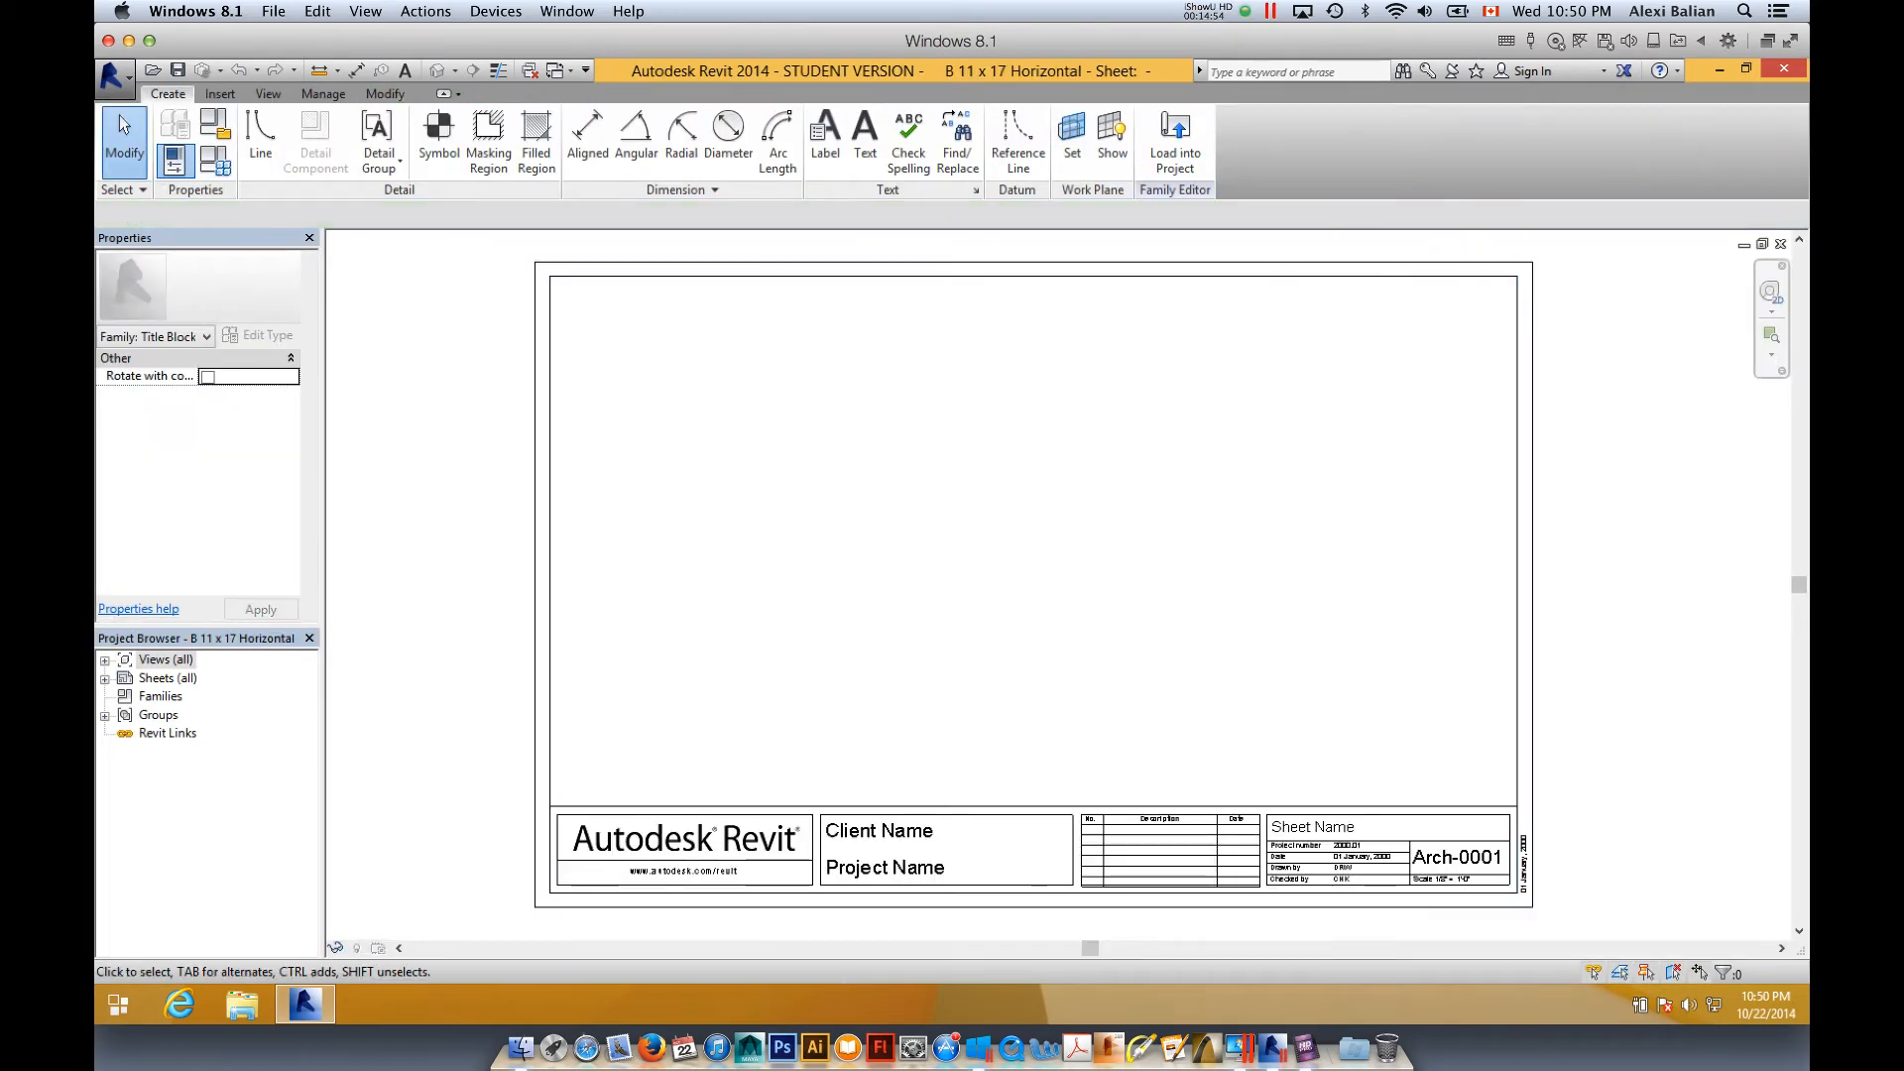
{"action": "left_click", "coordinate": [1515, 585]}
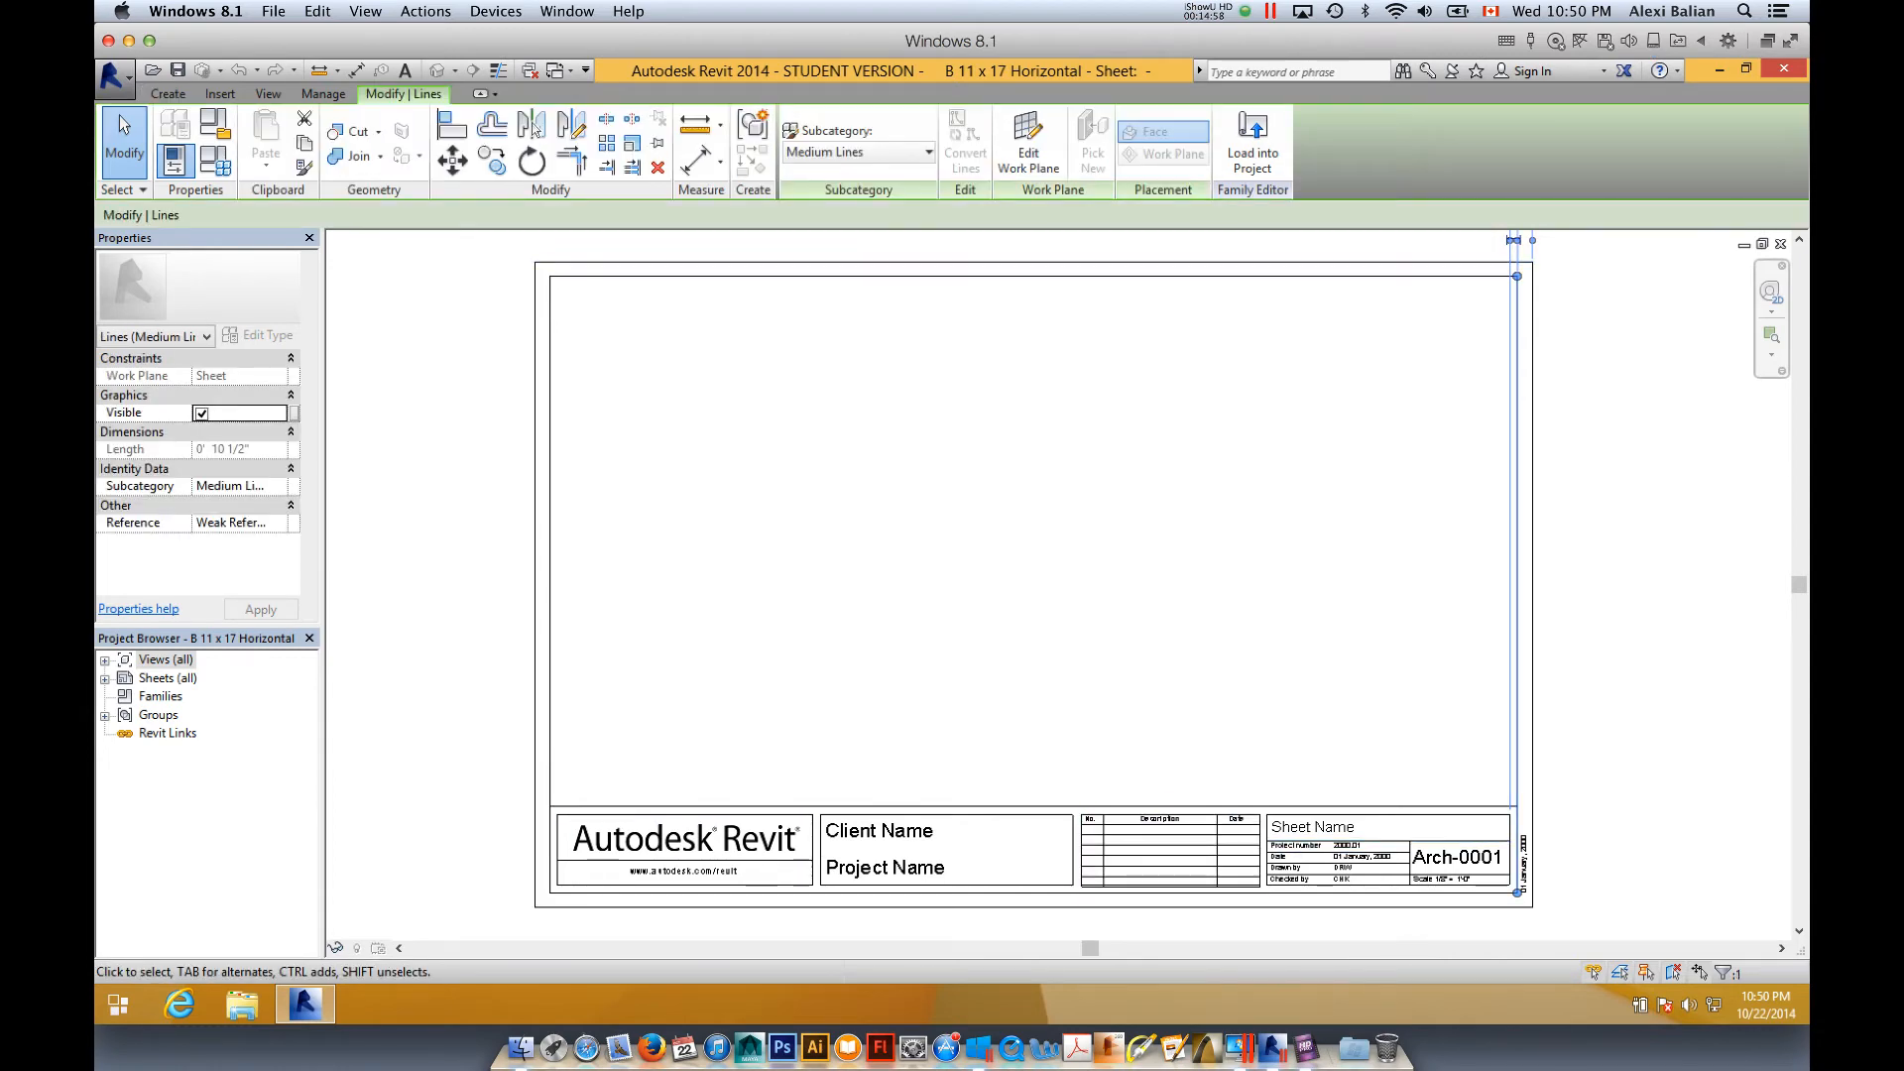
{"action": "left_click", "coordinate": [1780, 244]}
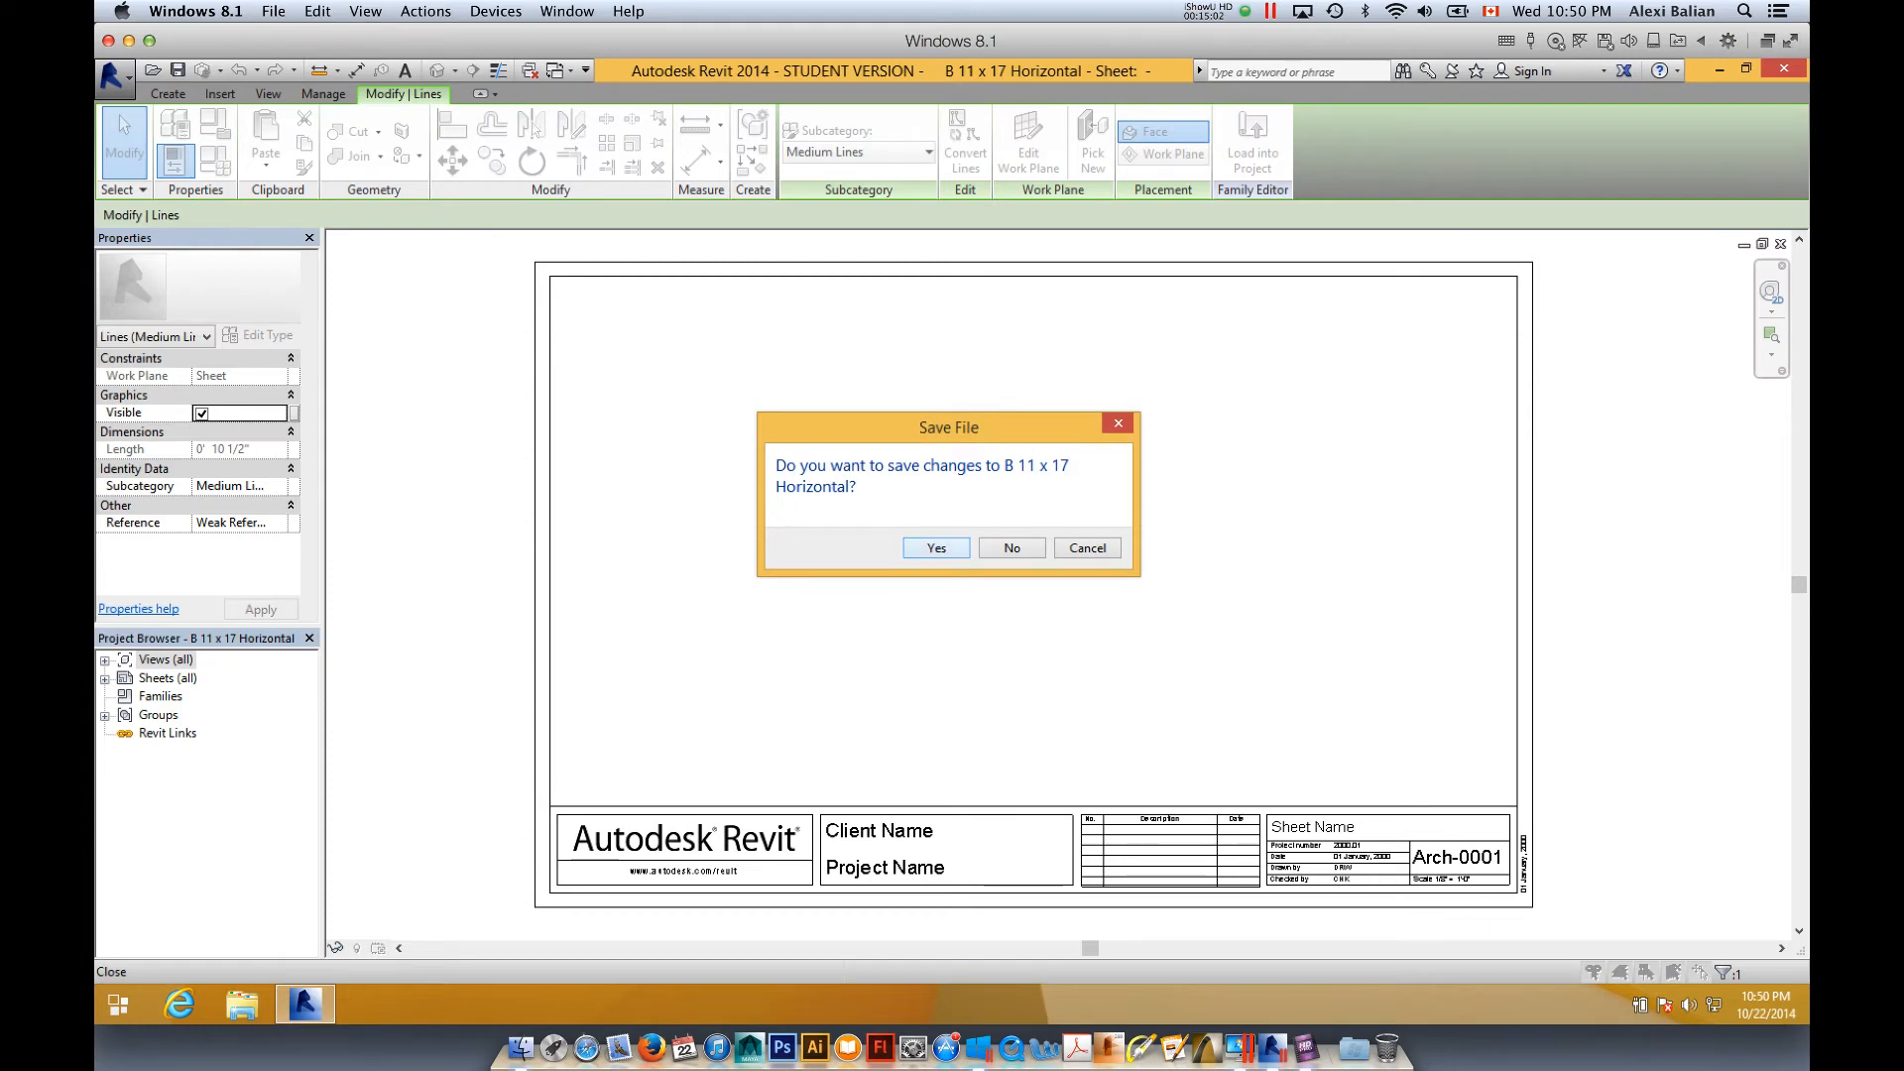
{"action": "left_click", "coordinate": [1012, 548]}
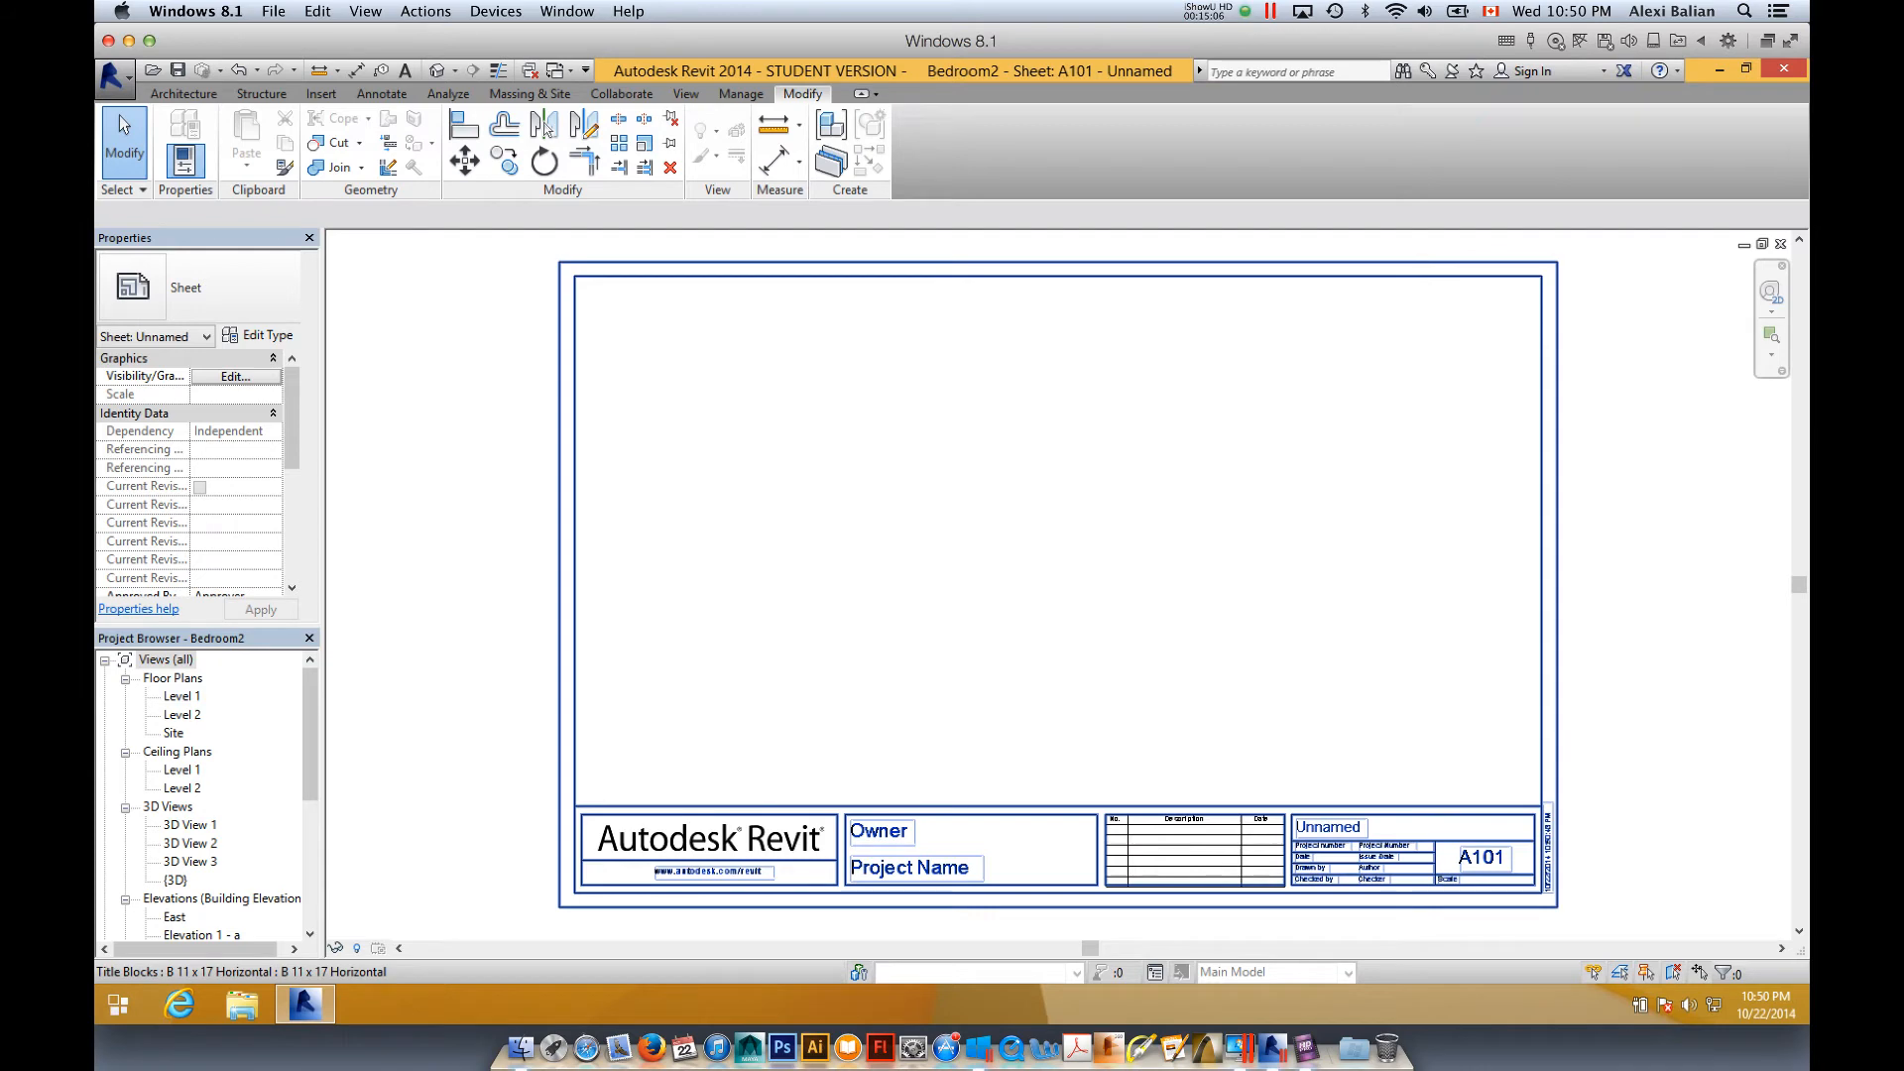
- Replace the Owner text in the sheet's title block with the owner's name
{"action": "left_click", "coordinate": [878, 831]}
{"action": "left_click", "coordinate": [877, 831]}
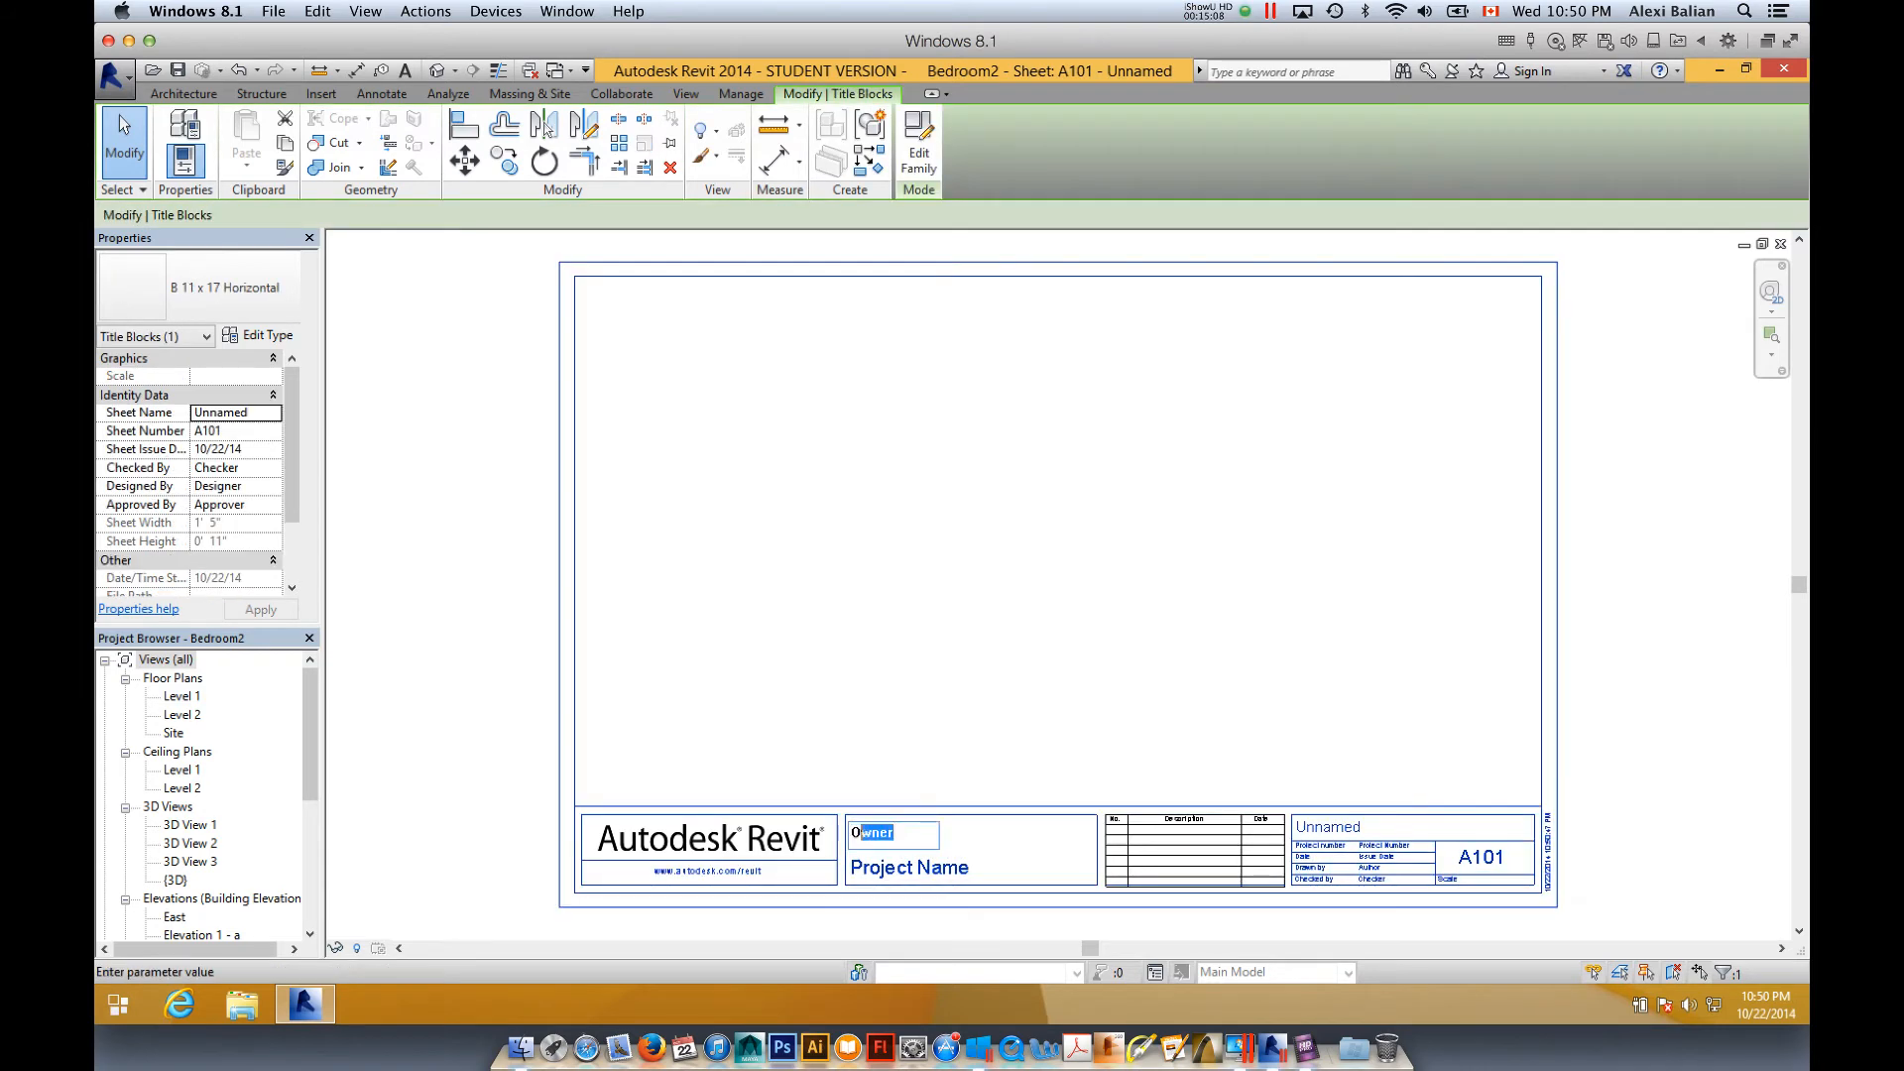
{"action": "type", "text": "A Balian"}
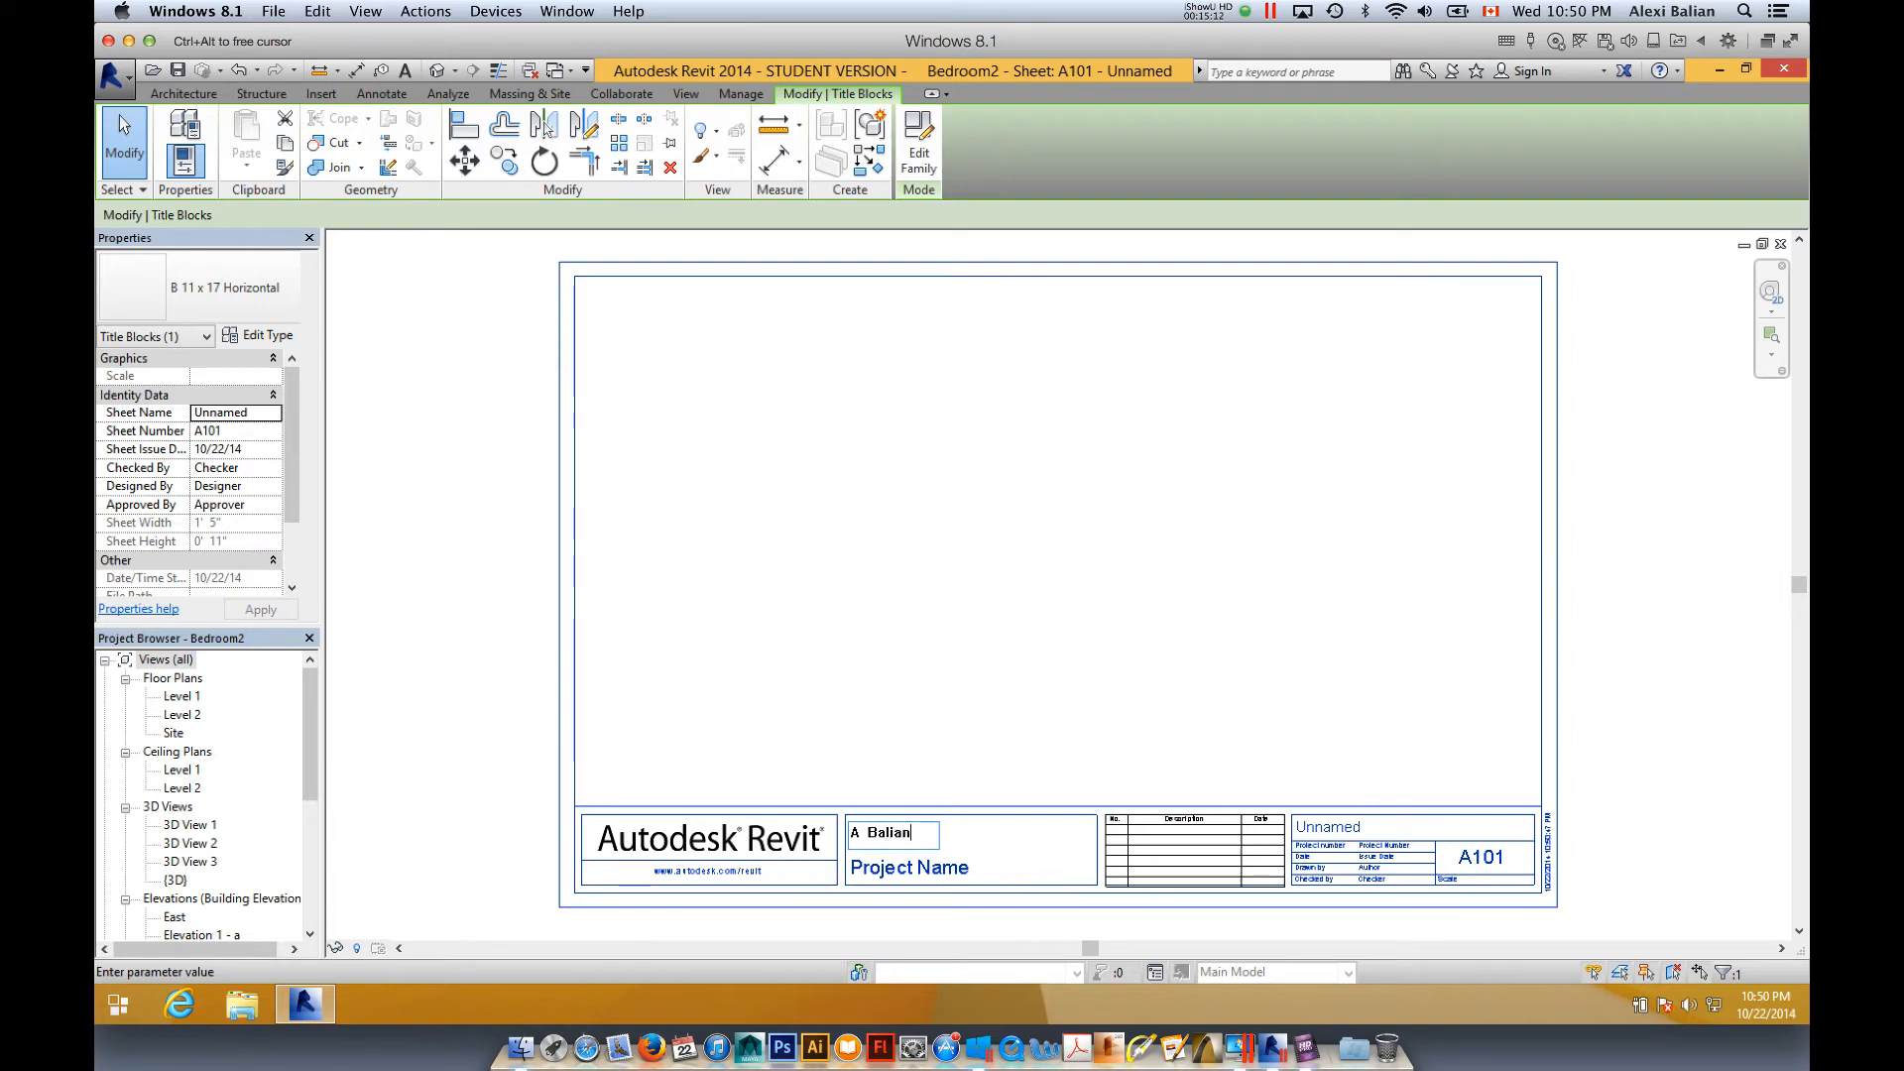
{"action": "key", "text": "Return"}
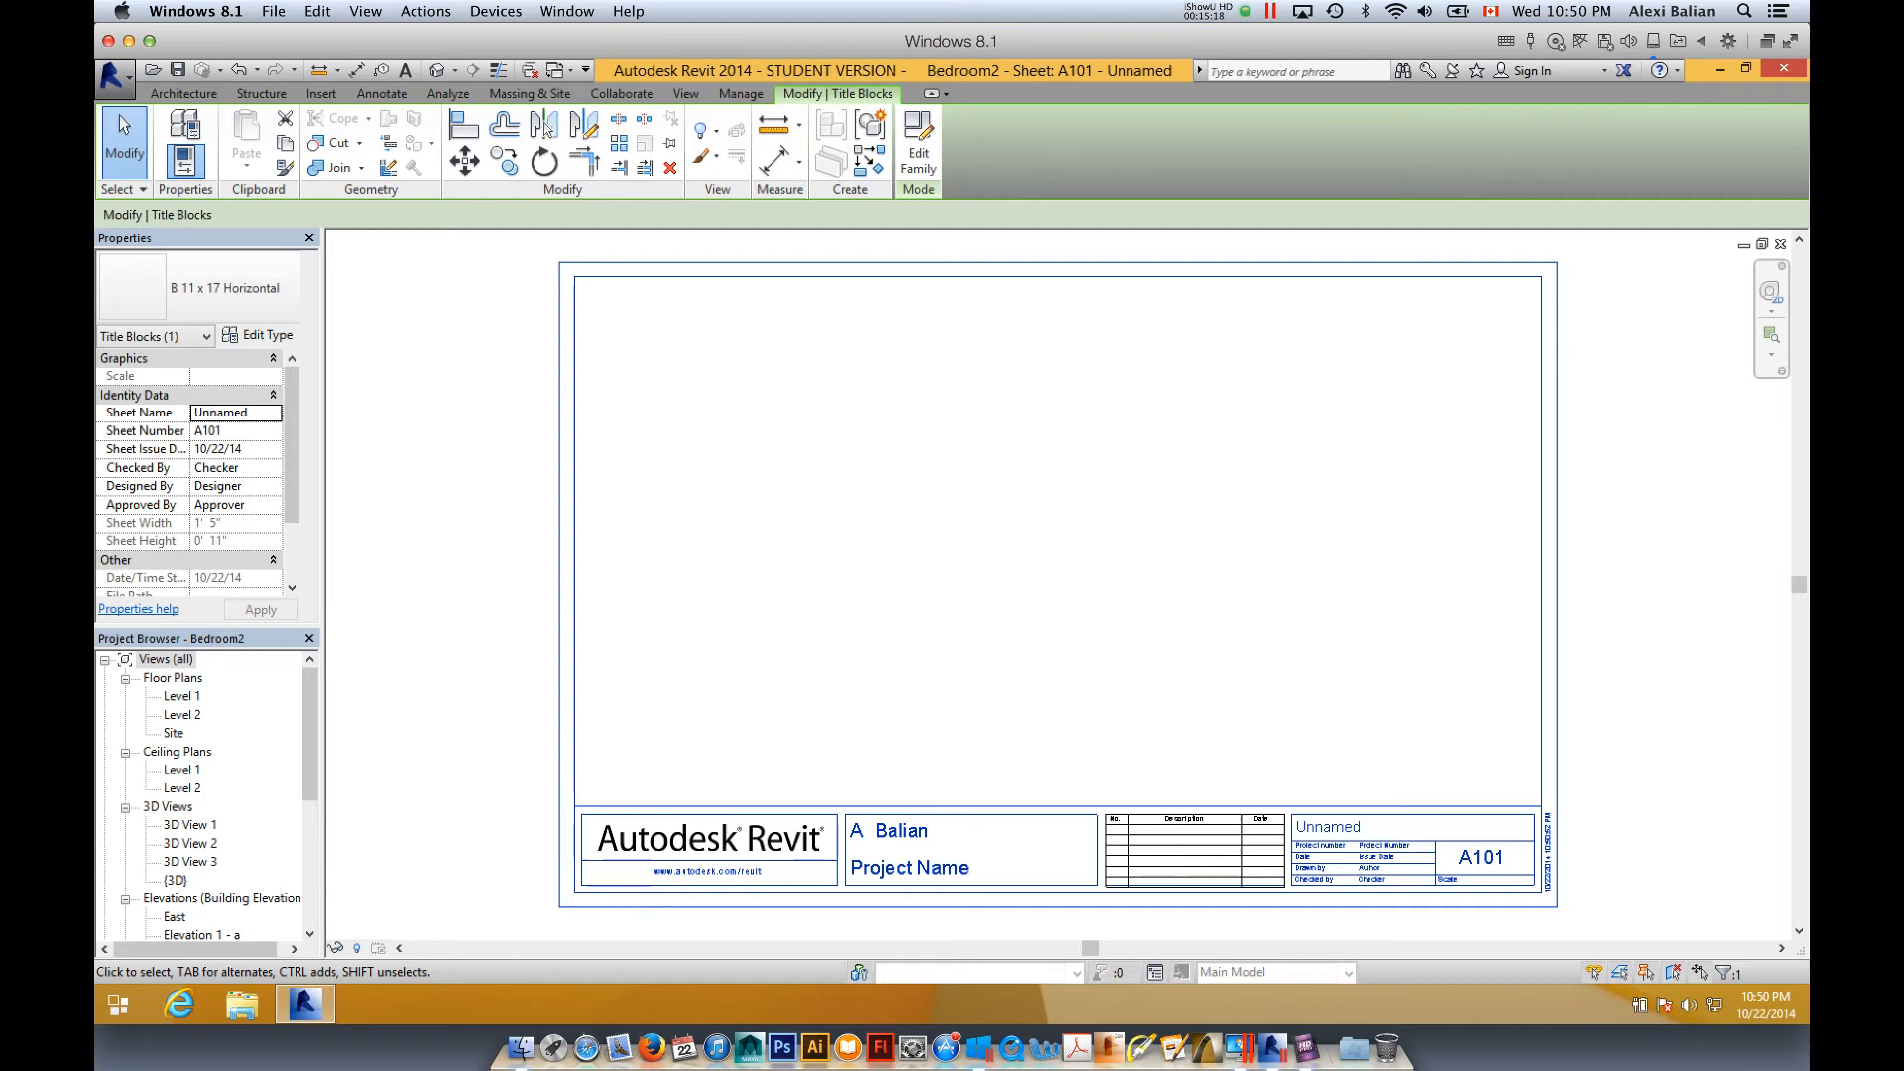
- Place the Level 1 floor plan view on sheet A101, near the middle of the drawing area
{"action": "left_click", "coordinate": [182, 697]}
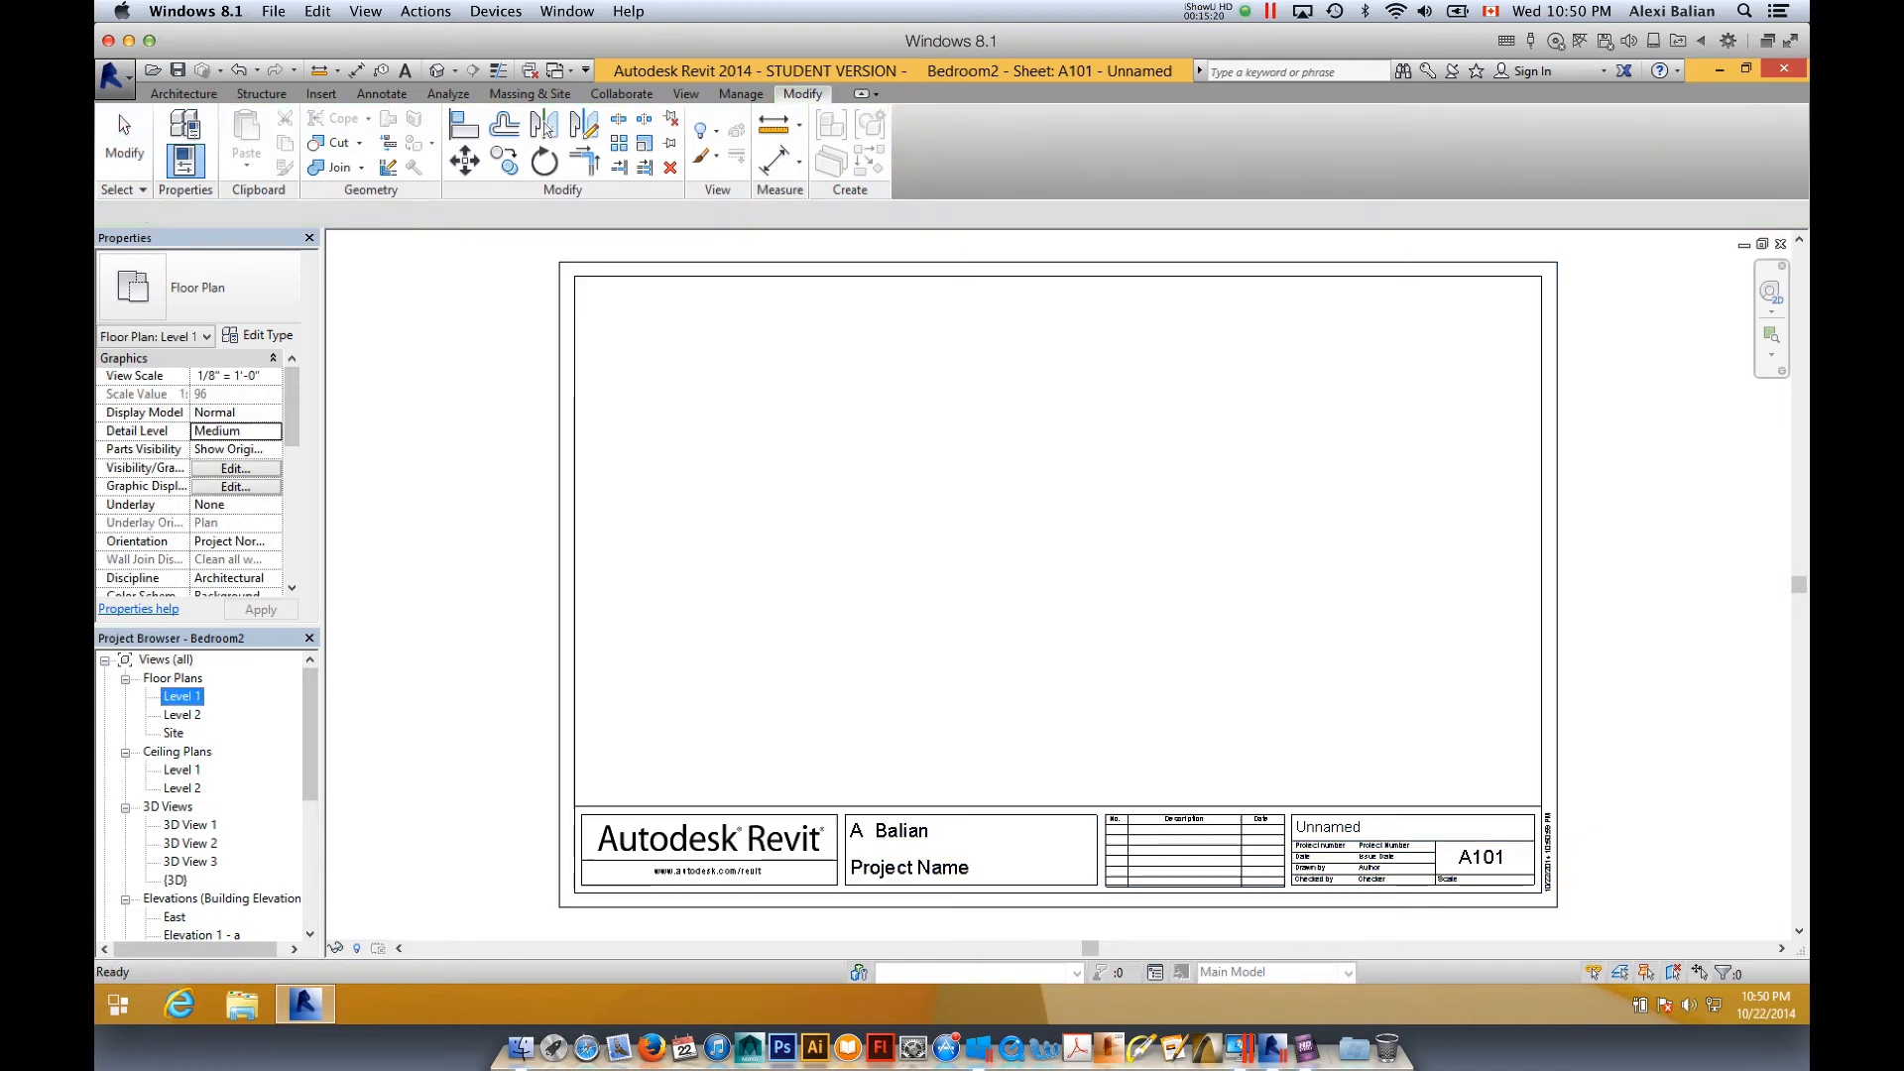
{"action": "left_click_drag", "start_coordinate": [182, 696], "coordinate": [1018, 541]}
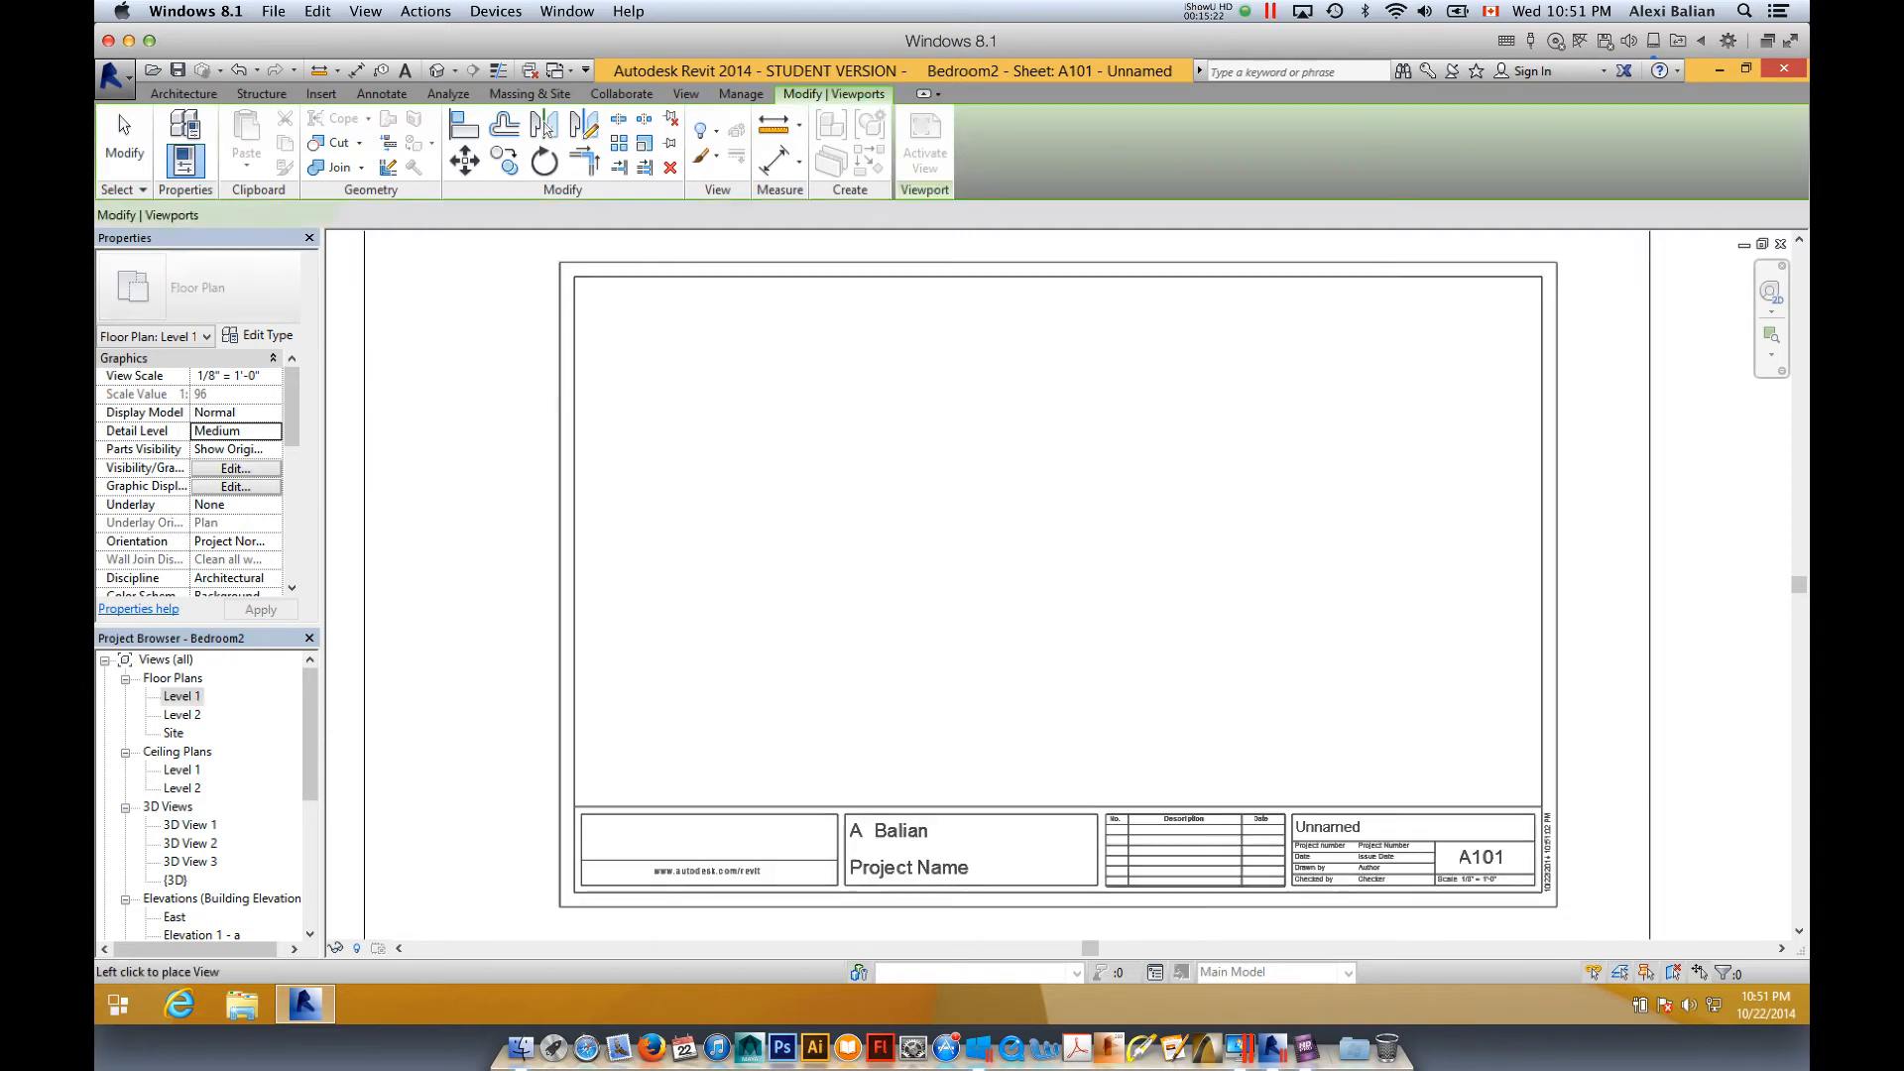
{"action": "left_click", "coordinate": [1126, 535]}
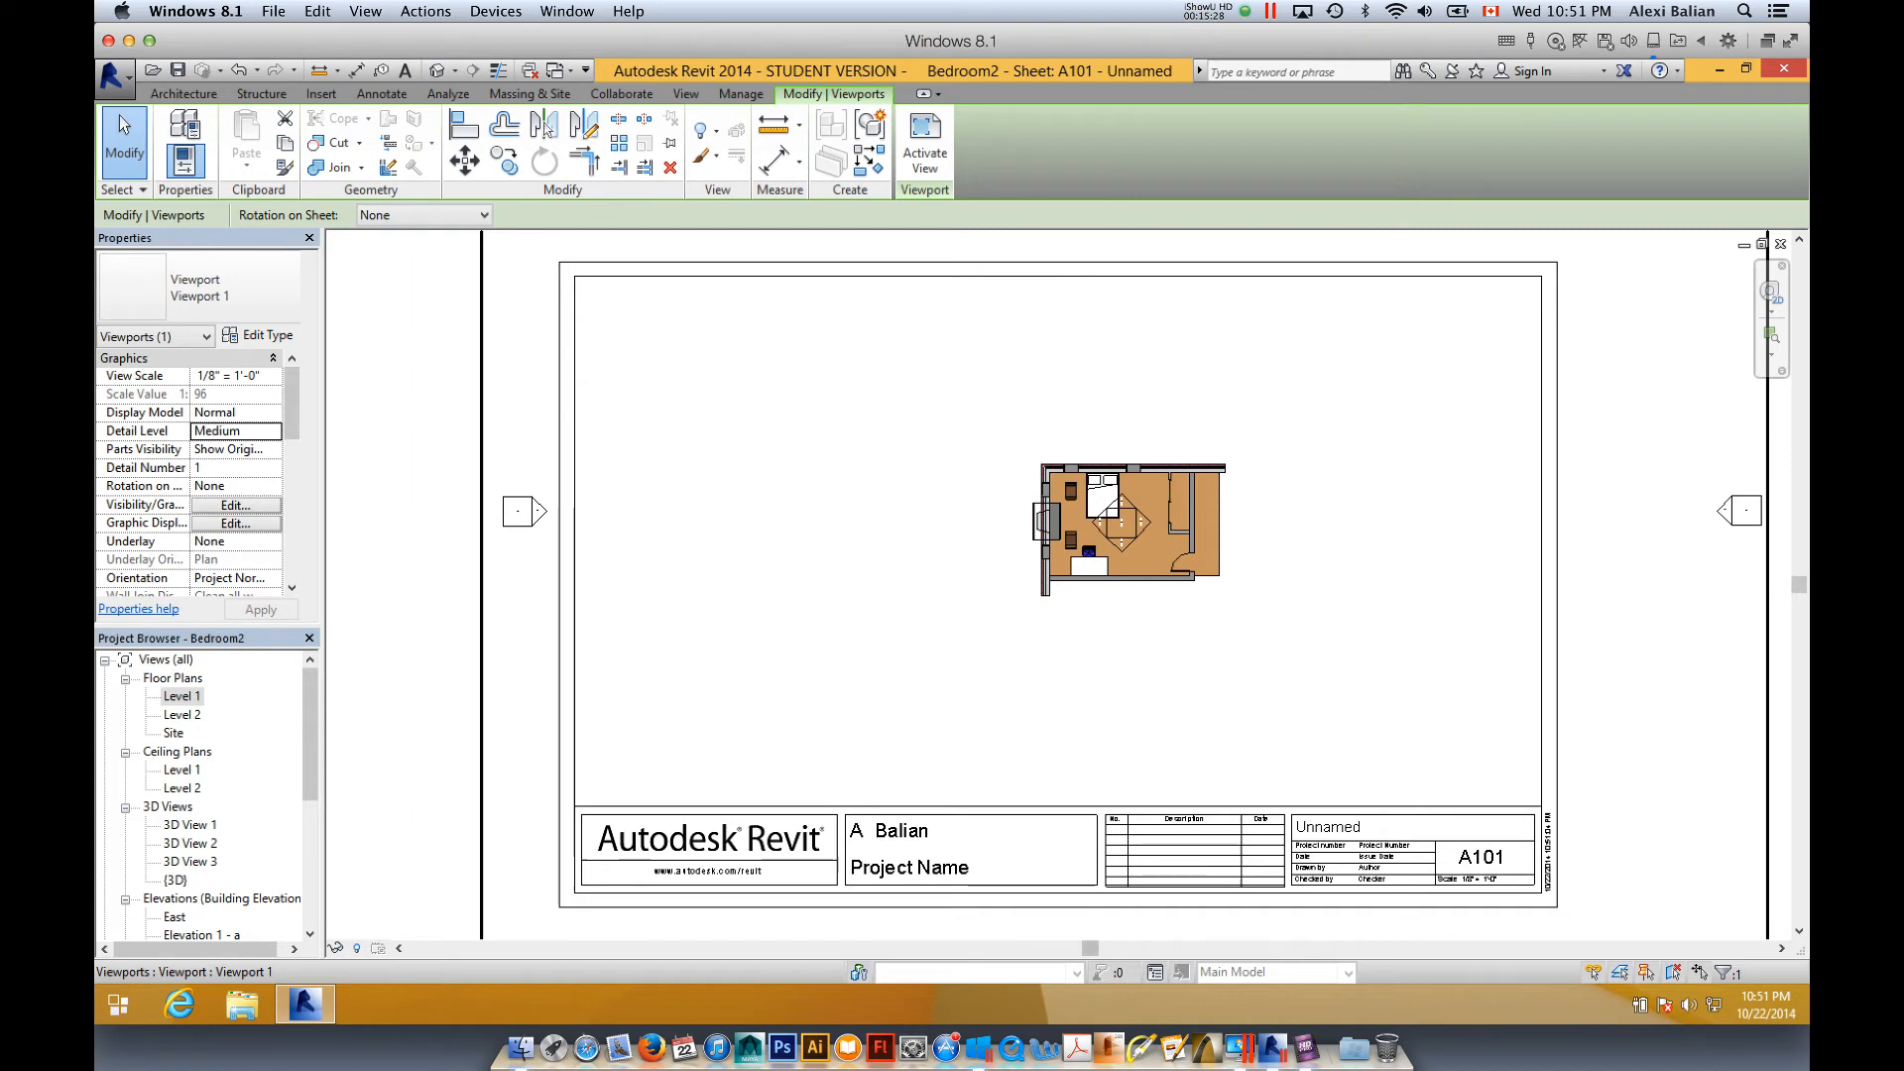
{"action": "scroll", "coordinate": [1512, 869], "scroll_direction": "up", "scroll_amount": 5}
{"action": "middle_click_drag", "start_coordinate": [1511, 869], "coordinate": [1636, 669]}
{"action": "scroll", "coordinate": [1562, 631], "scroll_direction": "down", "scroll_amount": 10}
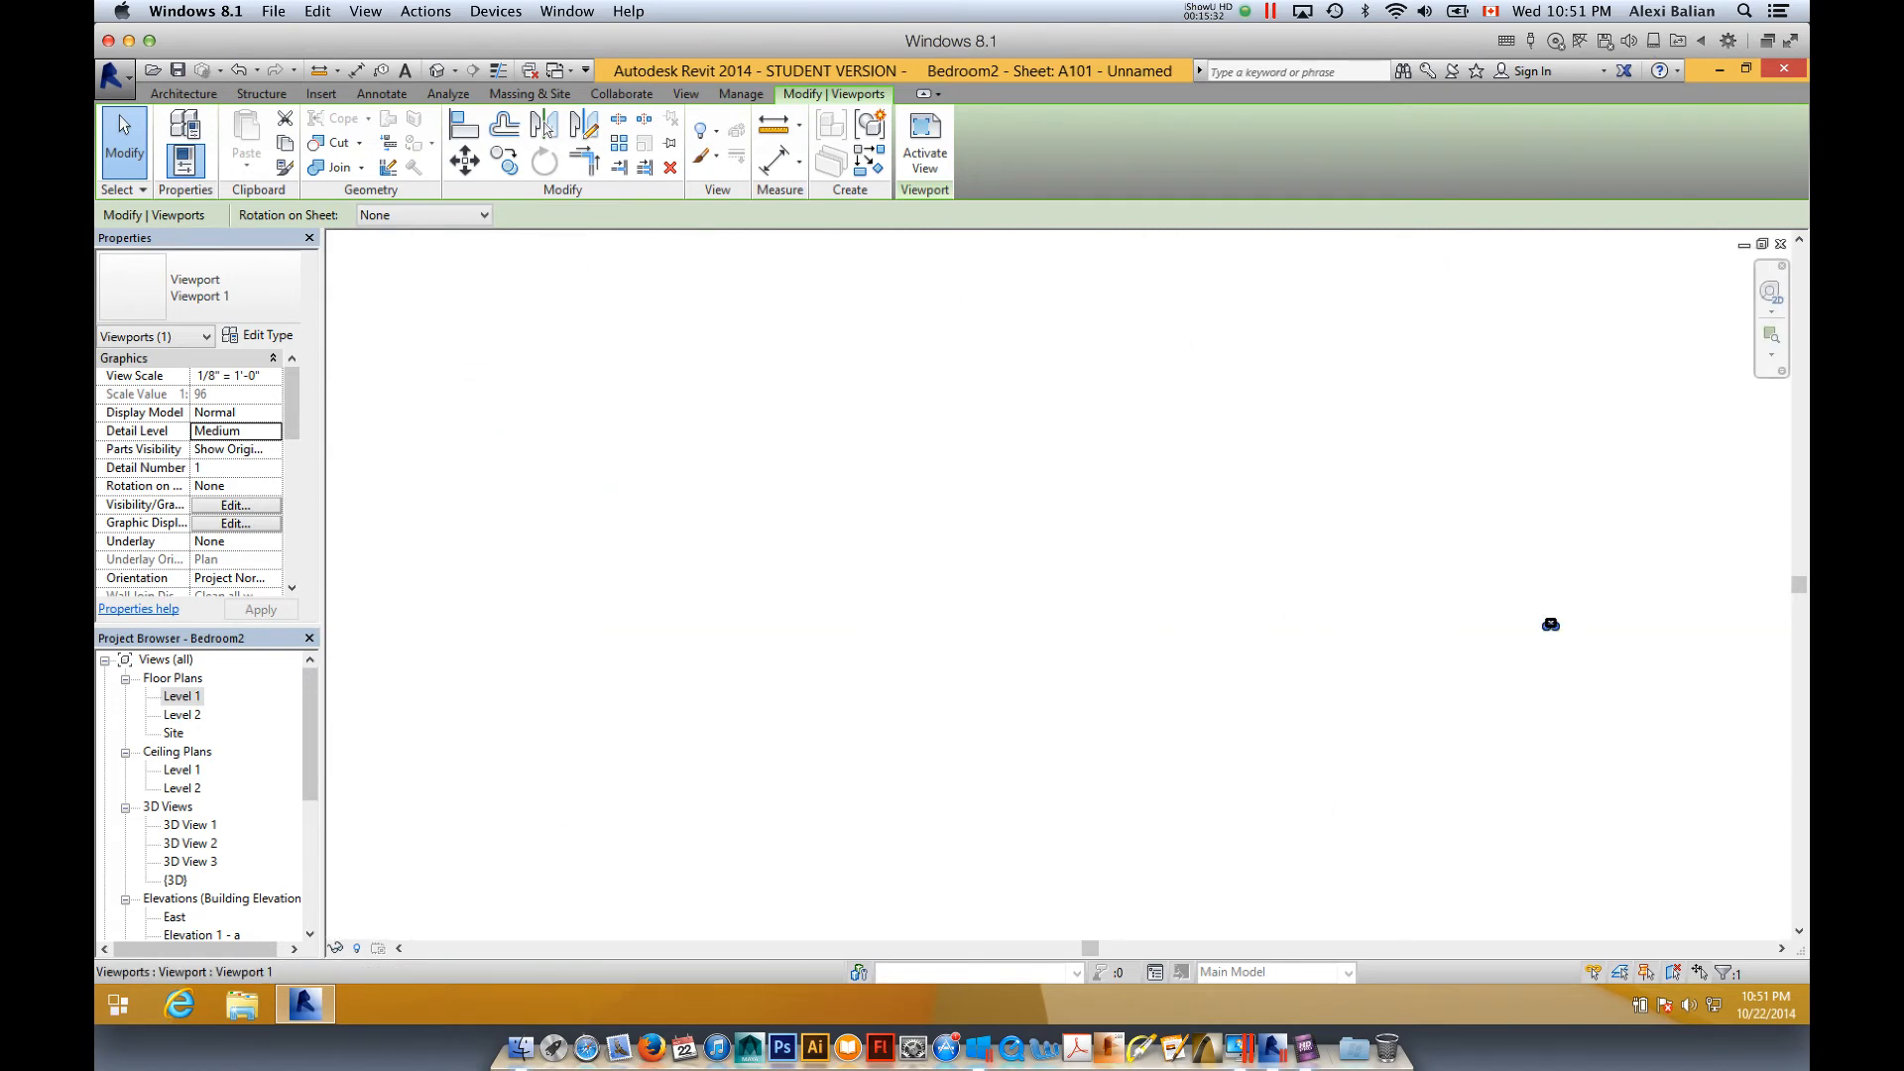
{"action": "scroll", "coordinate": [1552, 624], "scroll_direction": "up", "scroll_amount": 2}
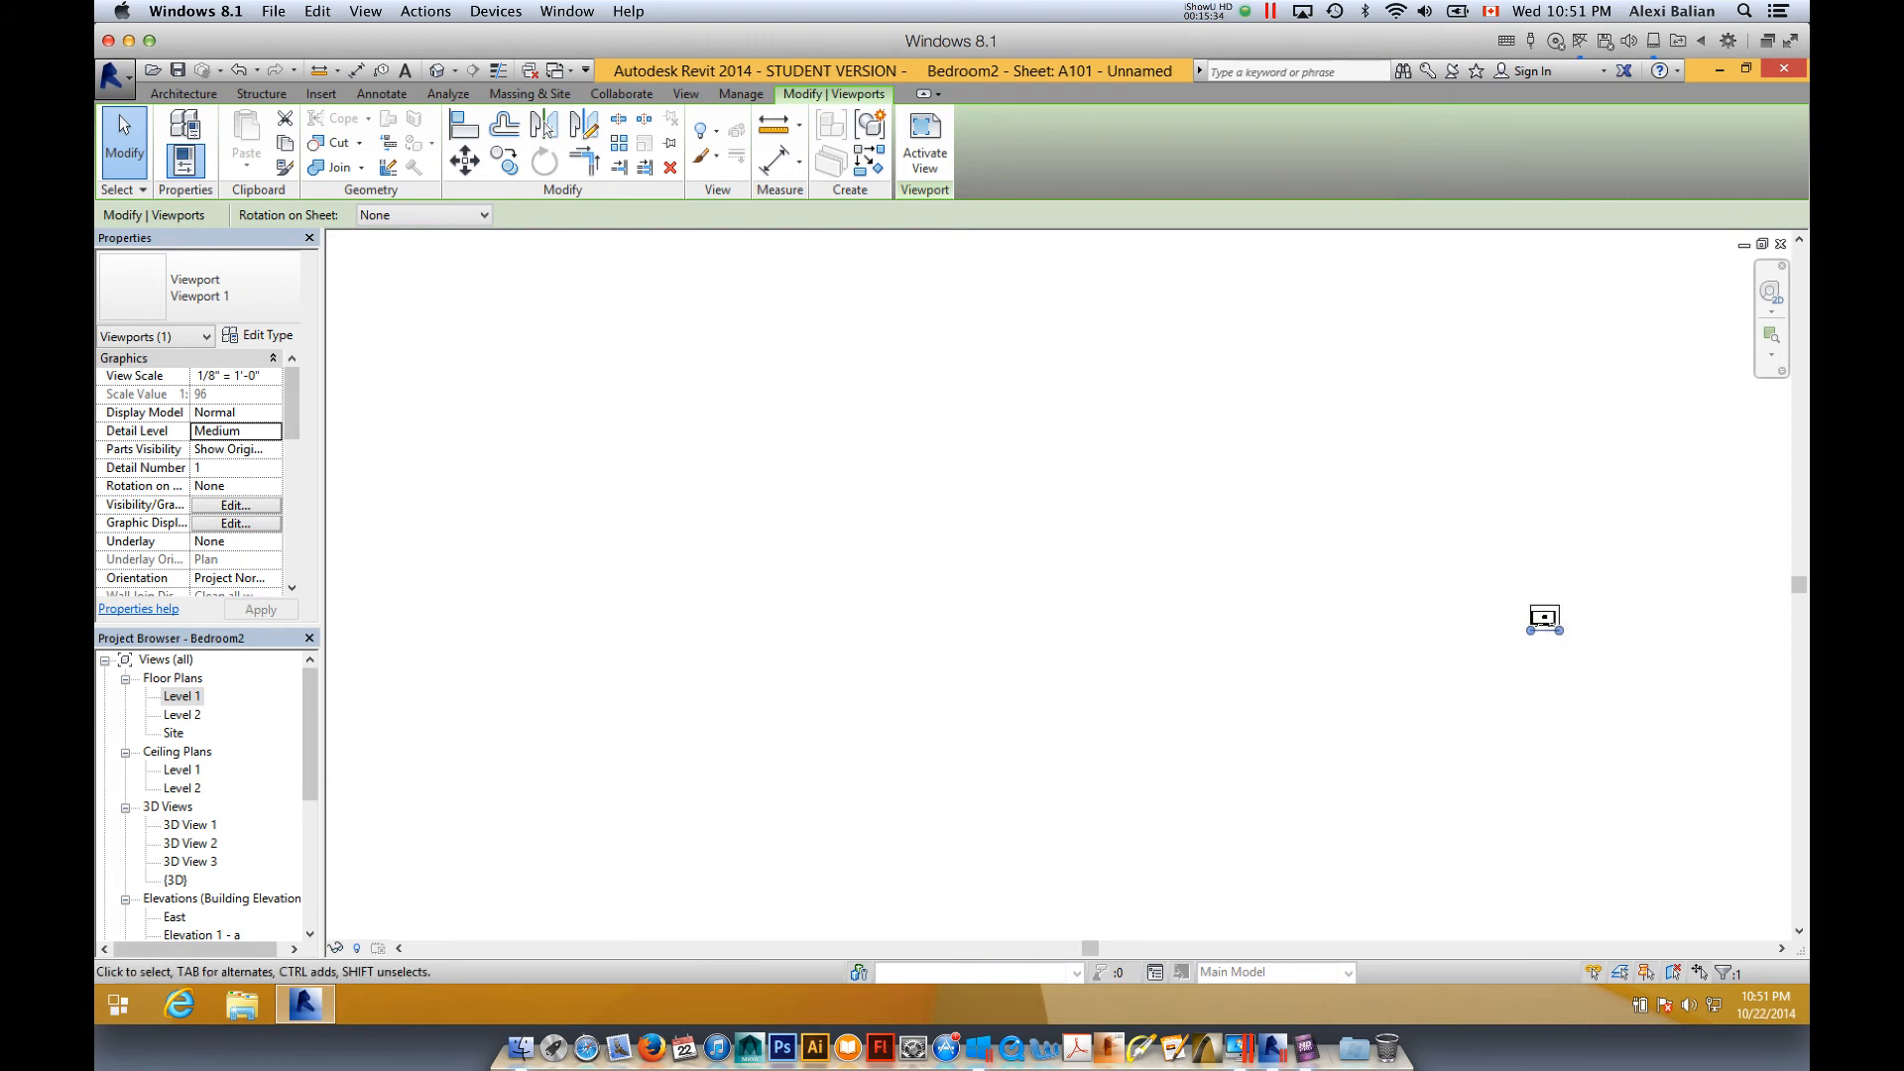
- Open the Level 1 floor plan and set its view scale to 1/4" = 1'-0"
{"action": "double_click", "coordinate": [182, 696]}
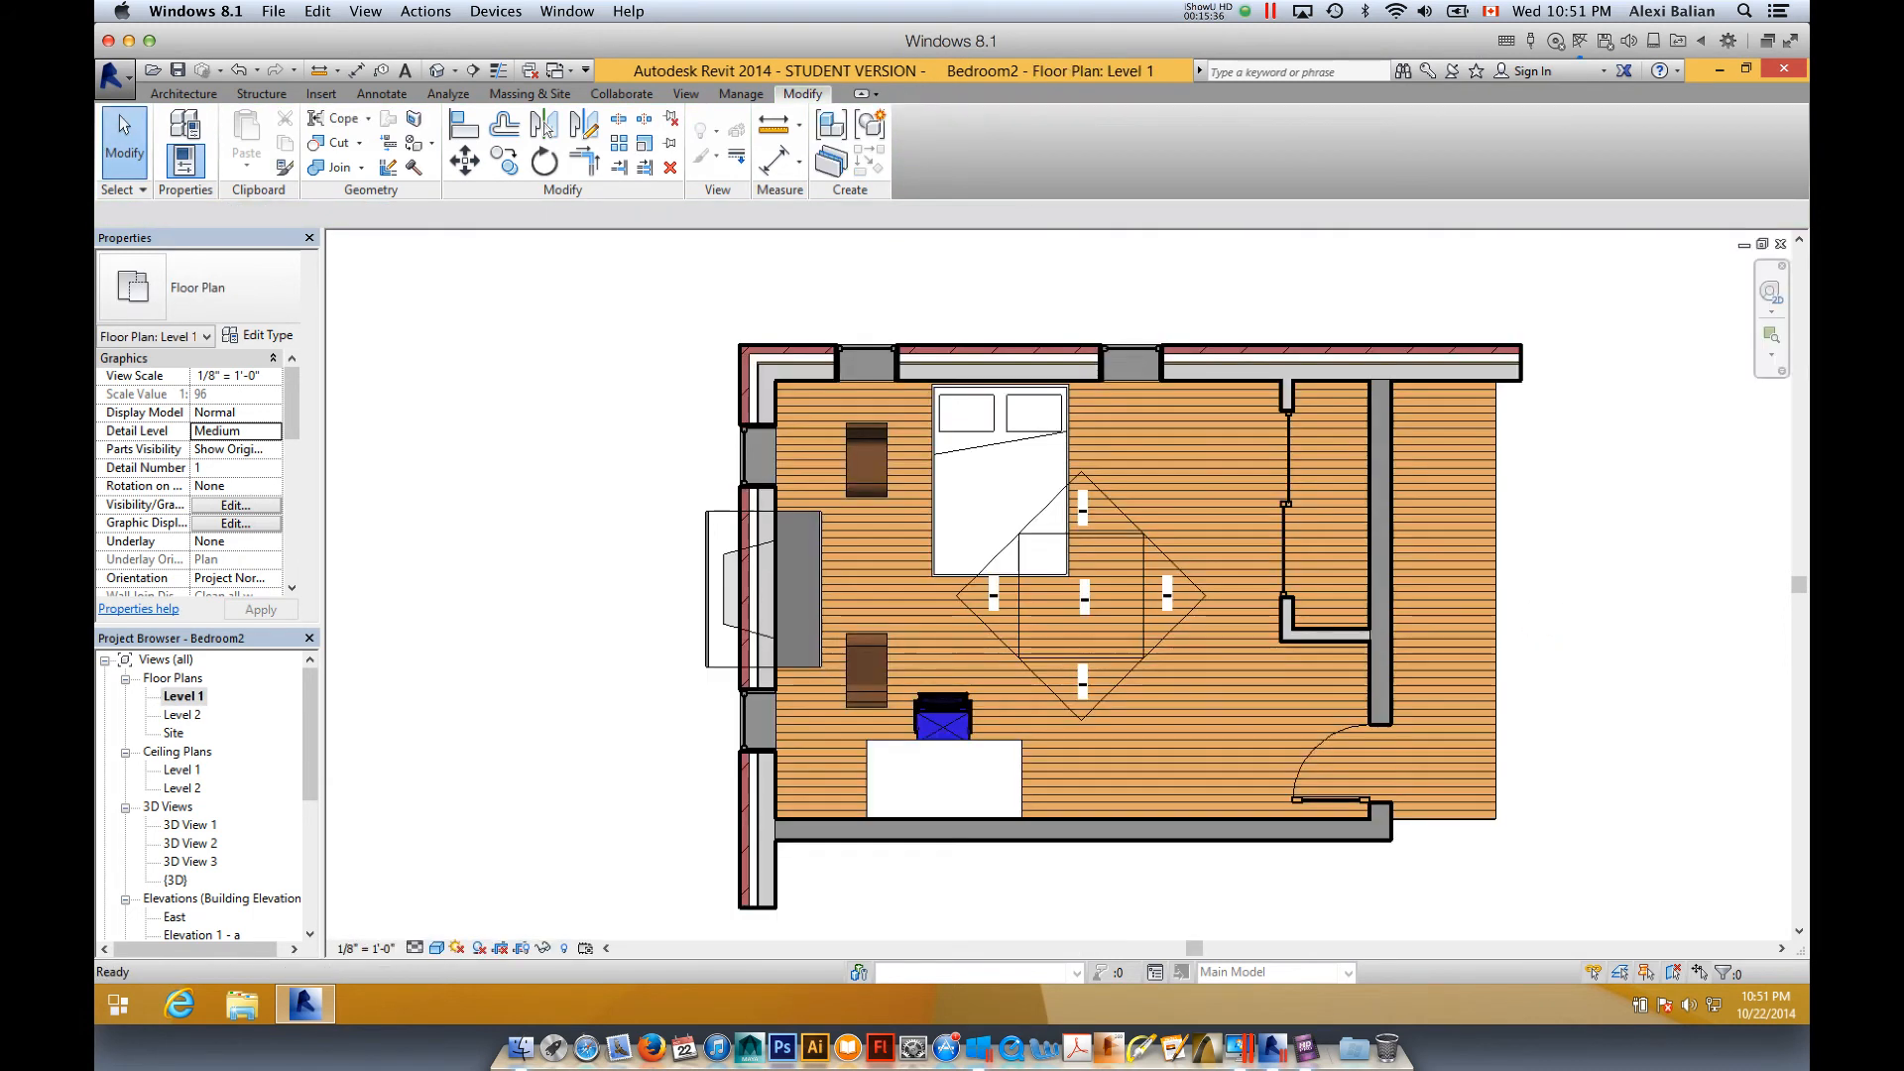
{"action": "left_click", "coordinate": [365, 949]}
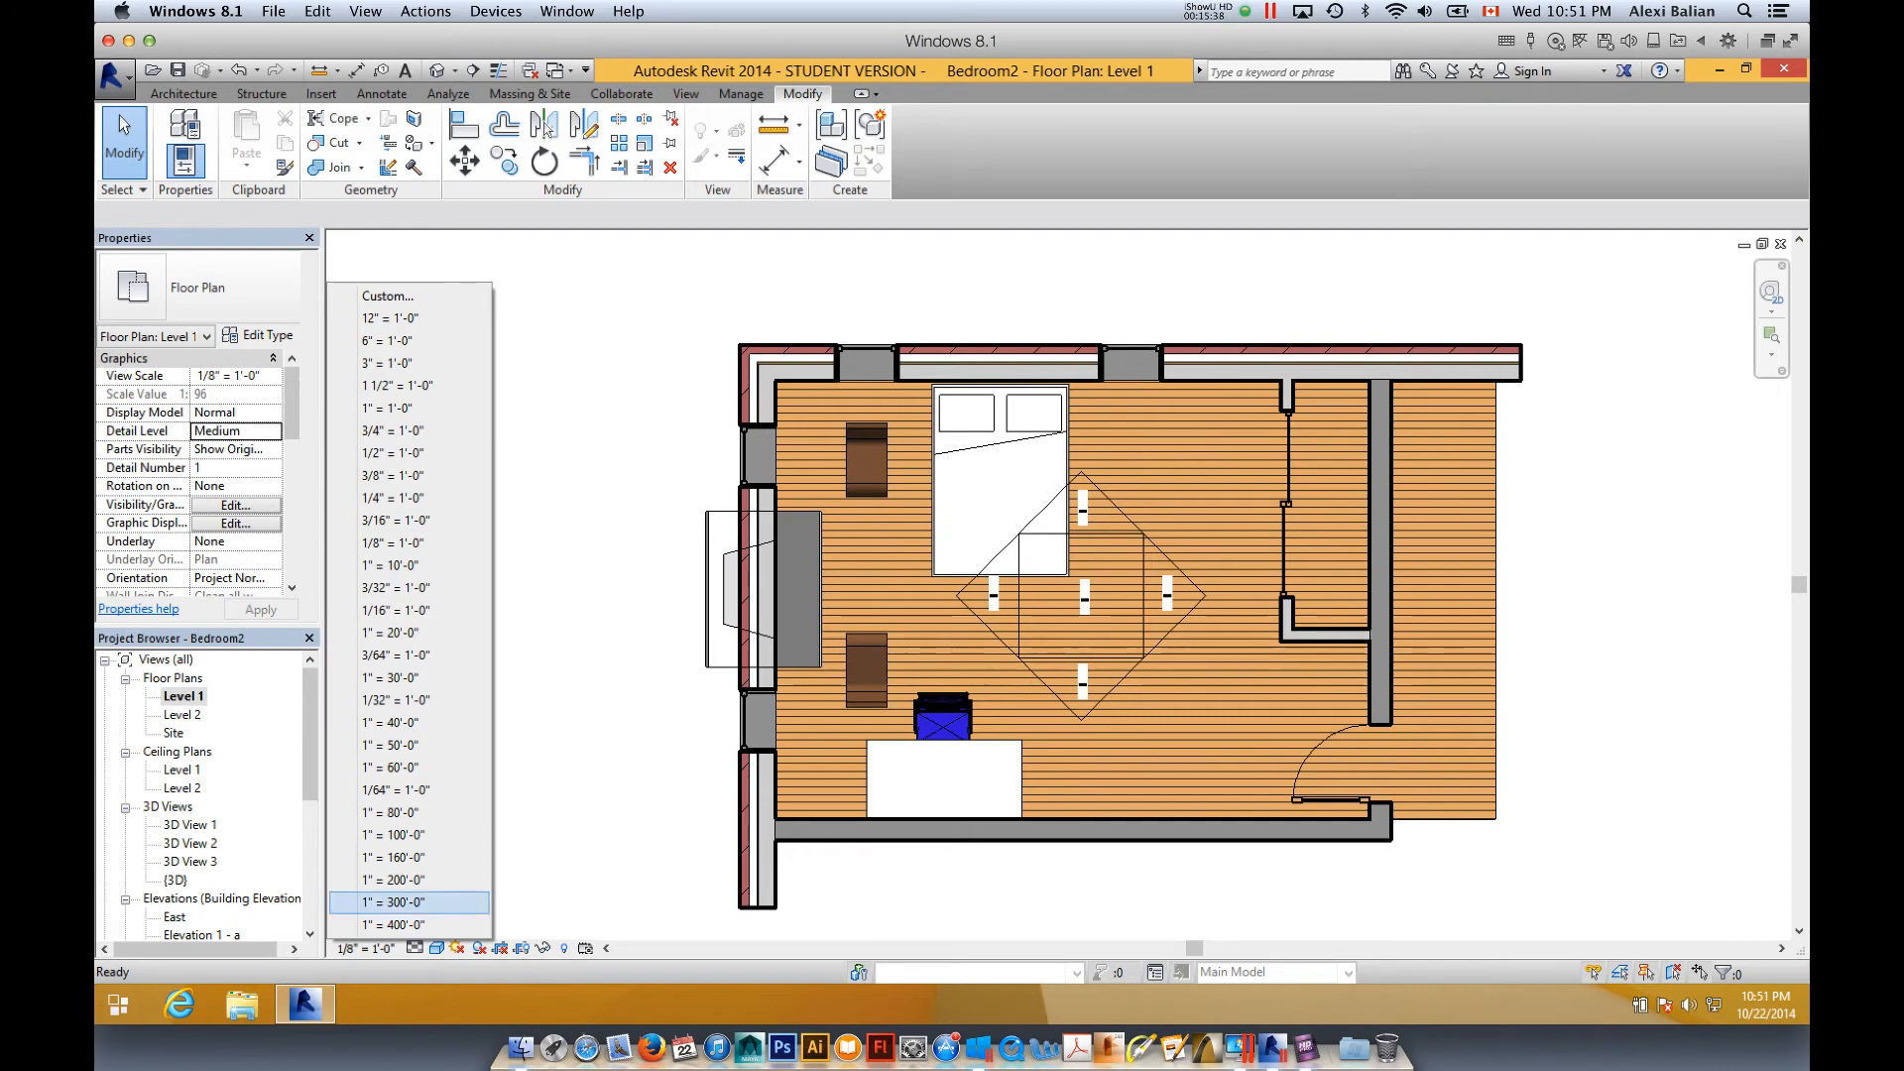
{"action": "key", "text": "Up"}
{"action": "key", "text": "Up"}
{"action": "key", "text": "Up"}
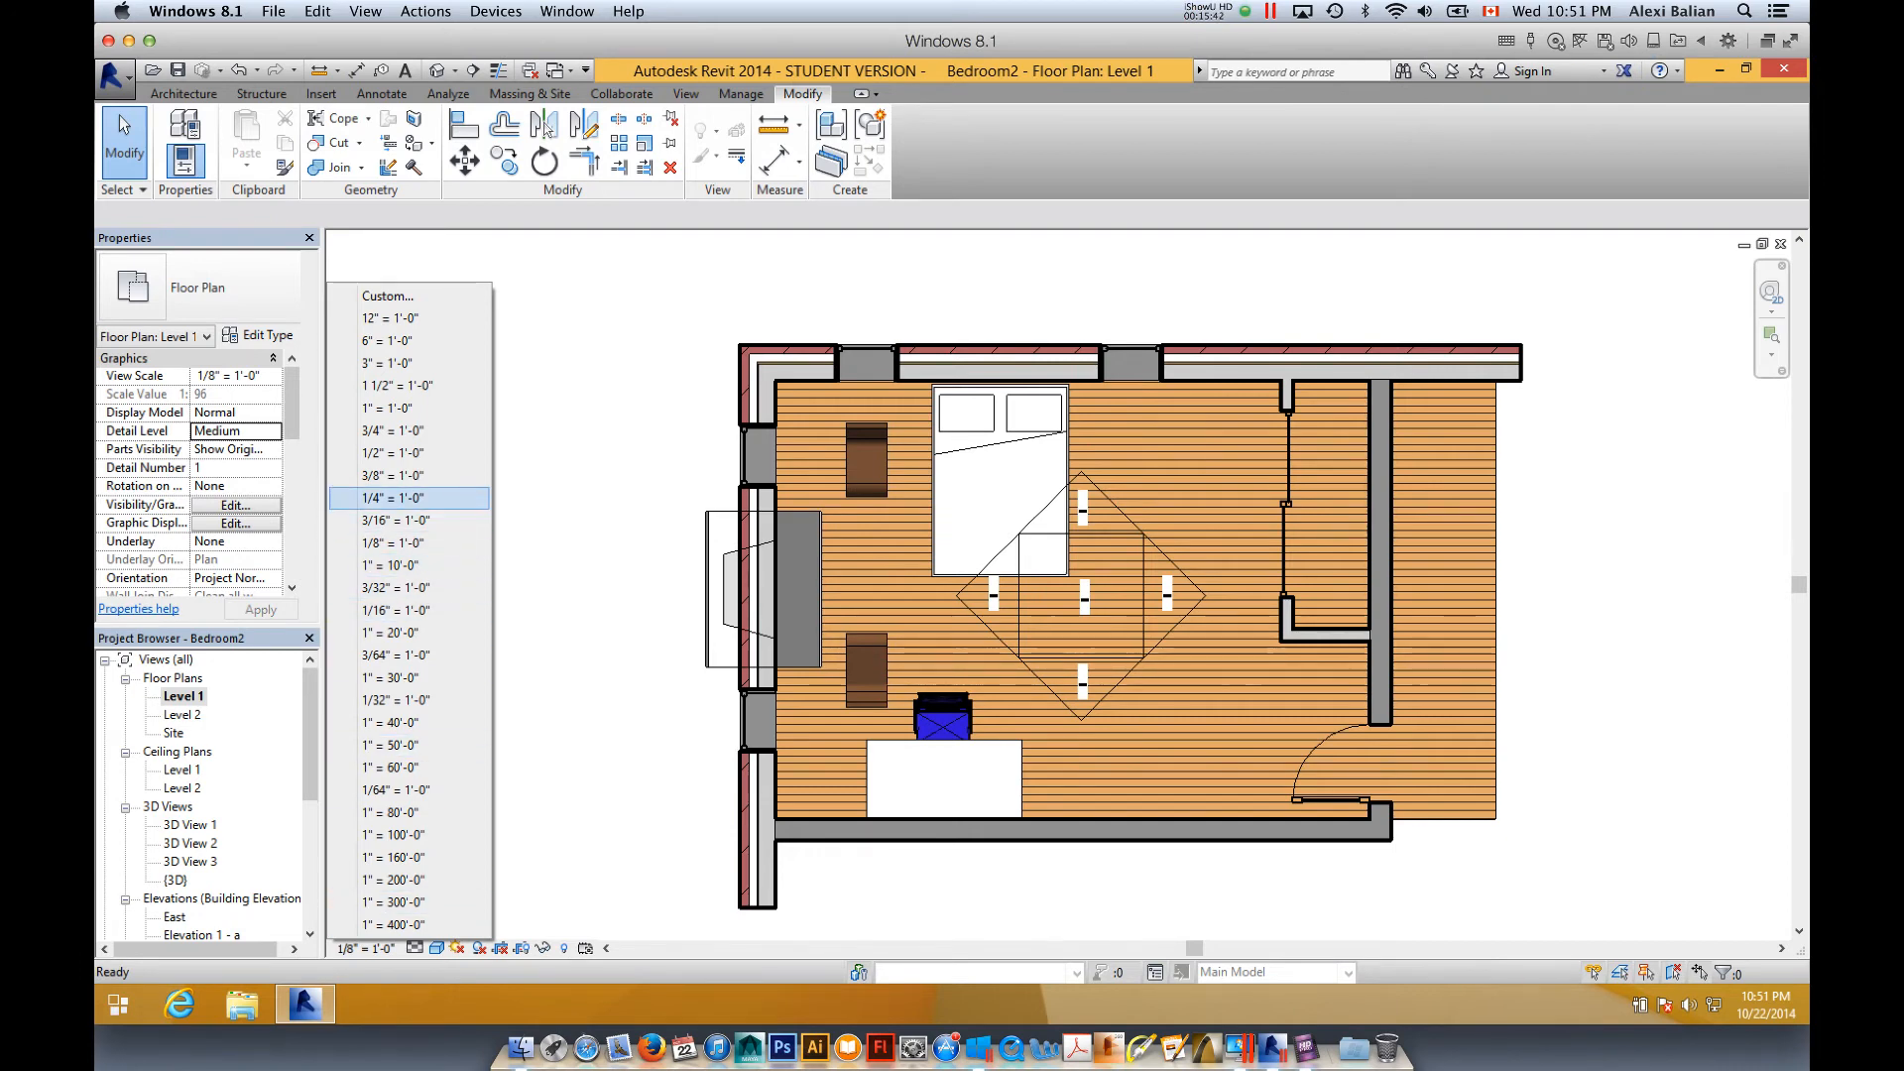
{"action": "key", "text": "Return"}
{"action": "scroll", "coordinate": [1101, 536], "scroll_direction": "up", "scroll_amount": 5}
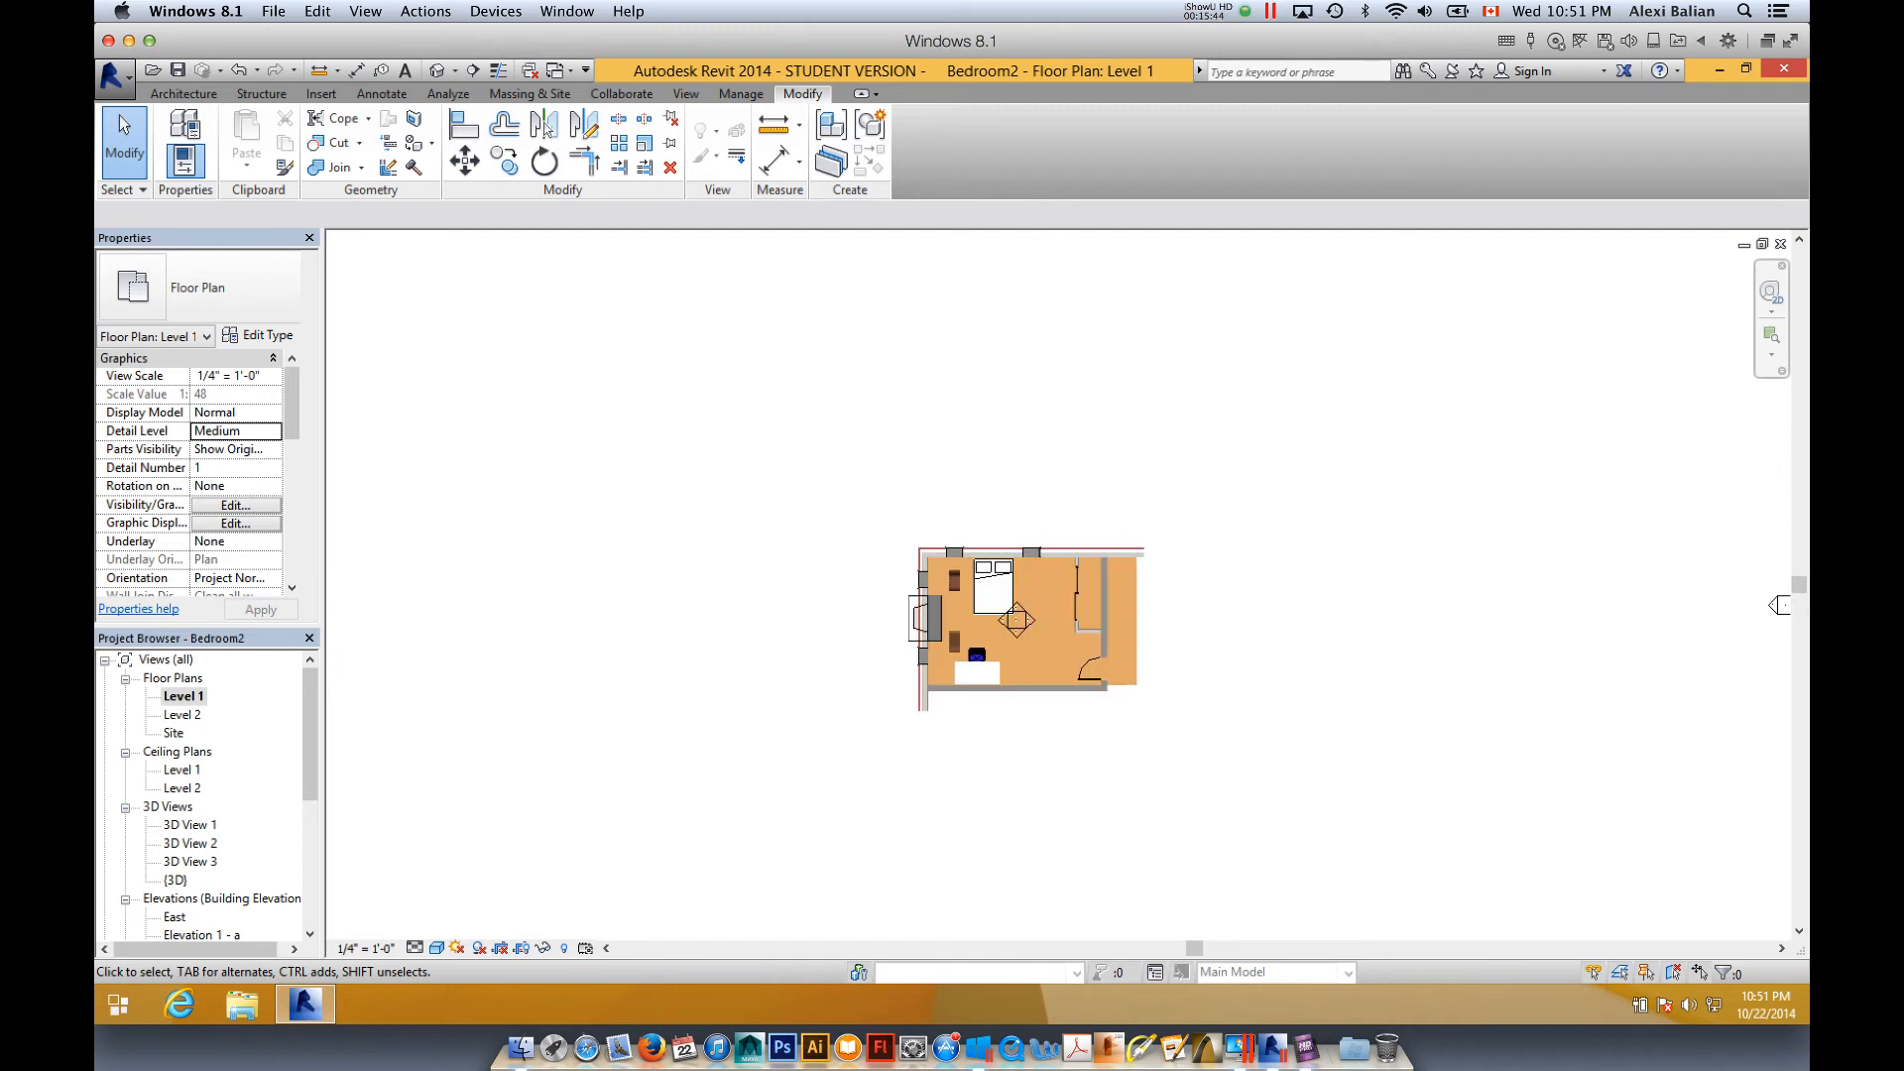
{"action": "middle_click_drag", "start_coordinate": [888, 719], "coordinate": [1068, 520]}
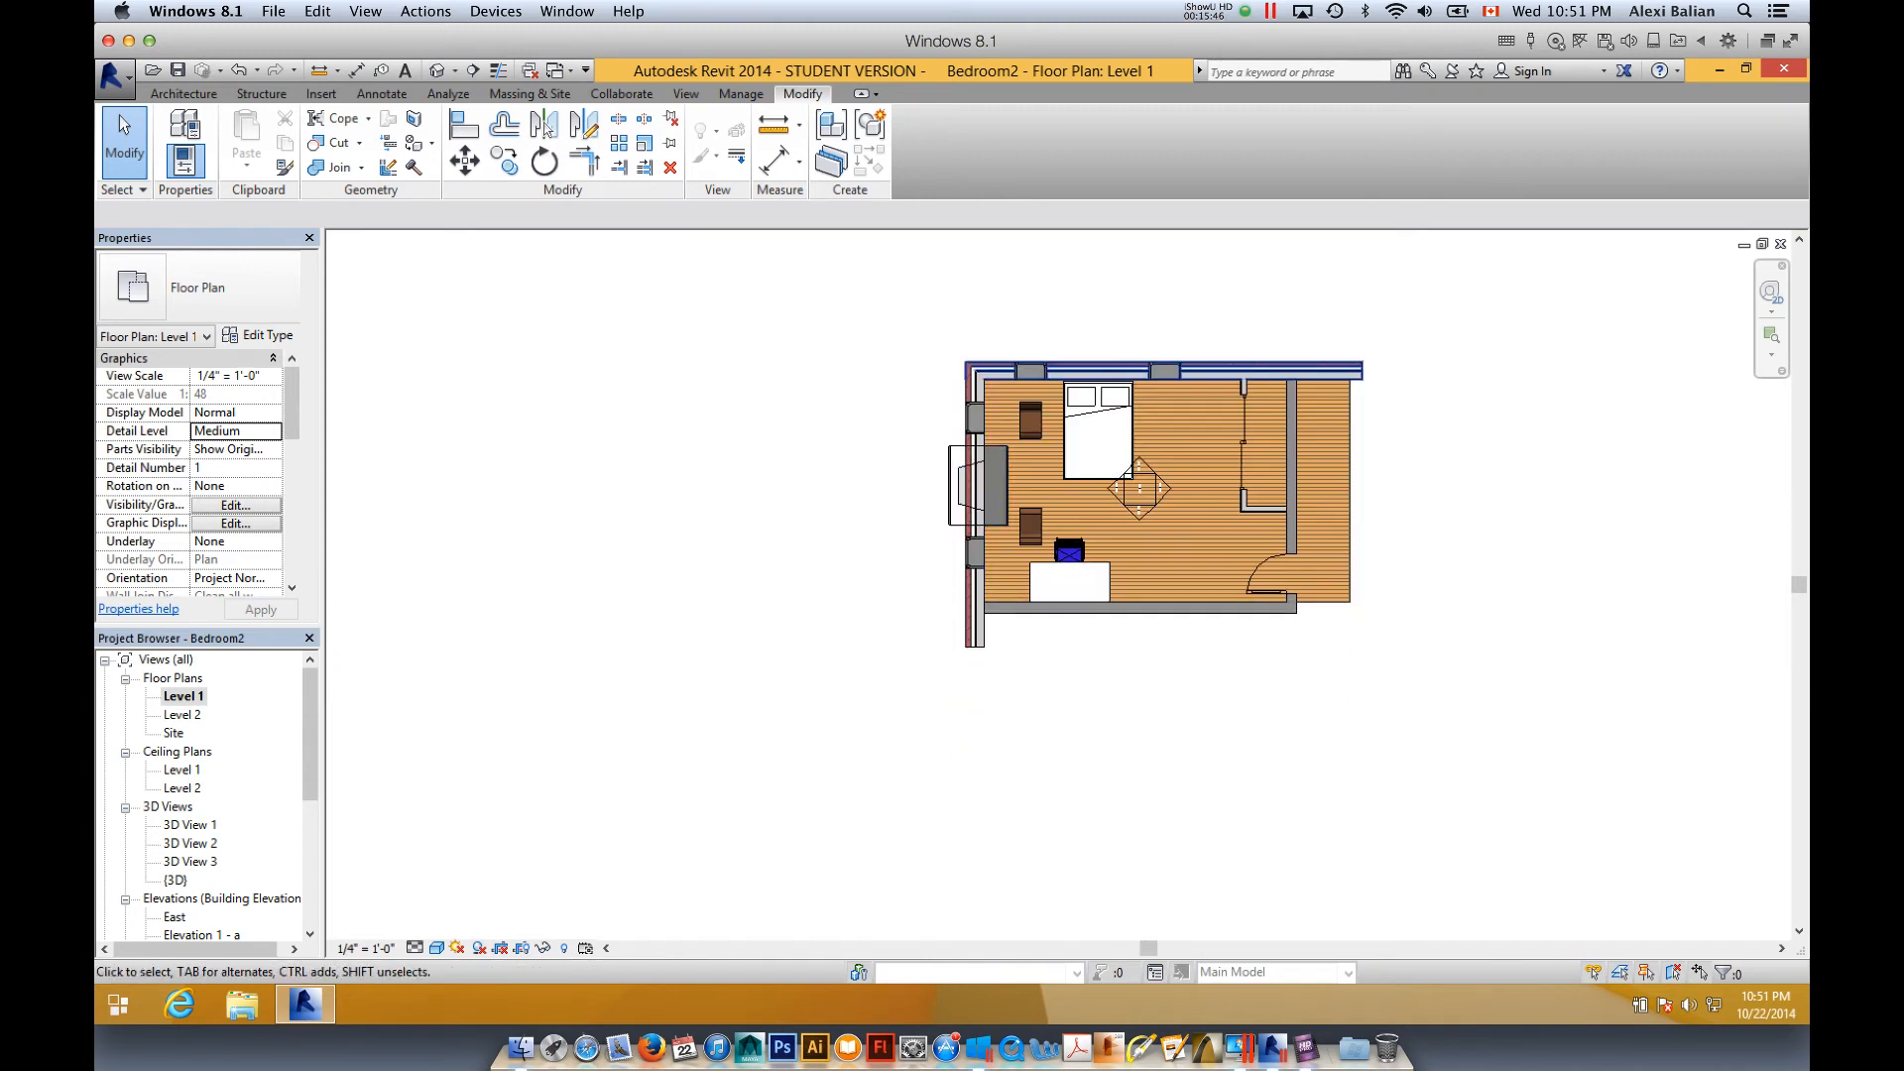
- Return to sheet A101 and move the floor plan viewport to the upper left of the sheet, clear of the title block
{"action": "left_click_drag", "start_coordinate": [310, 734], "coordinate": [310, 859]}
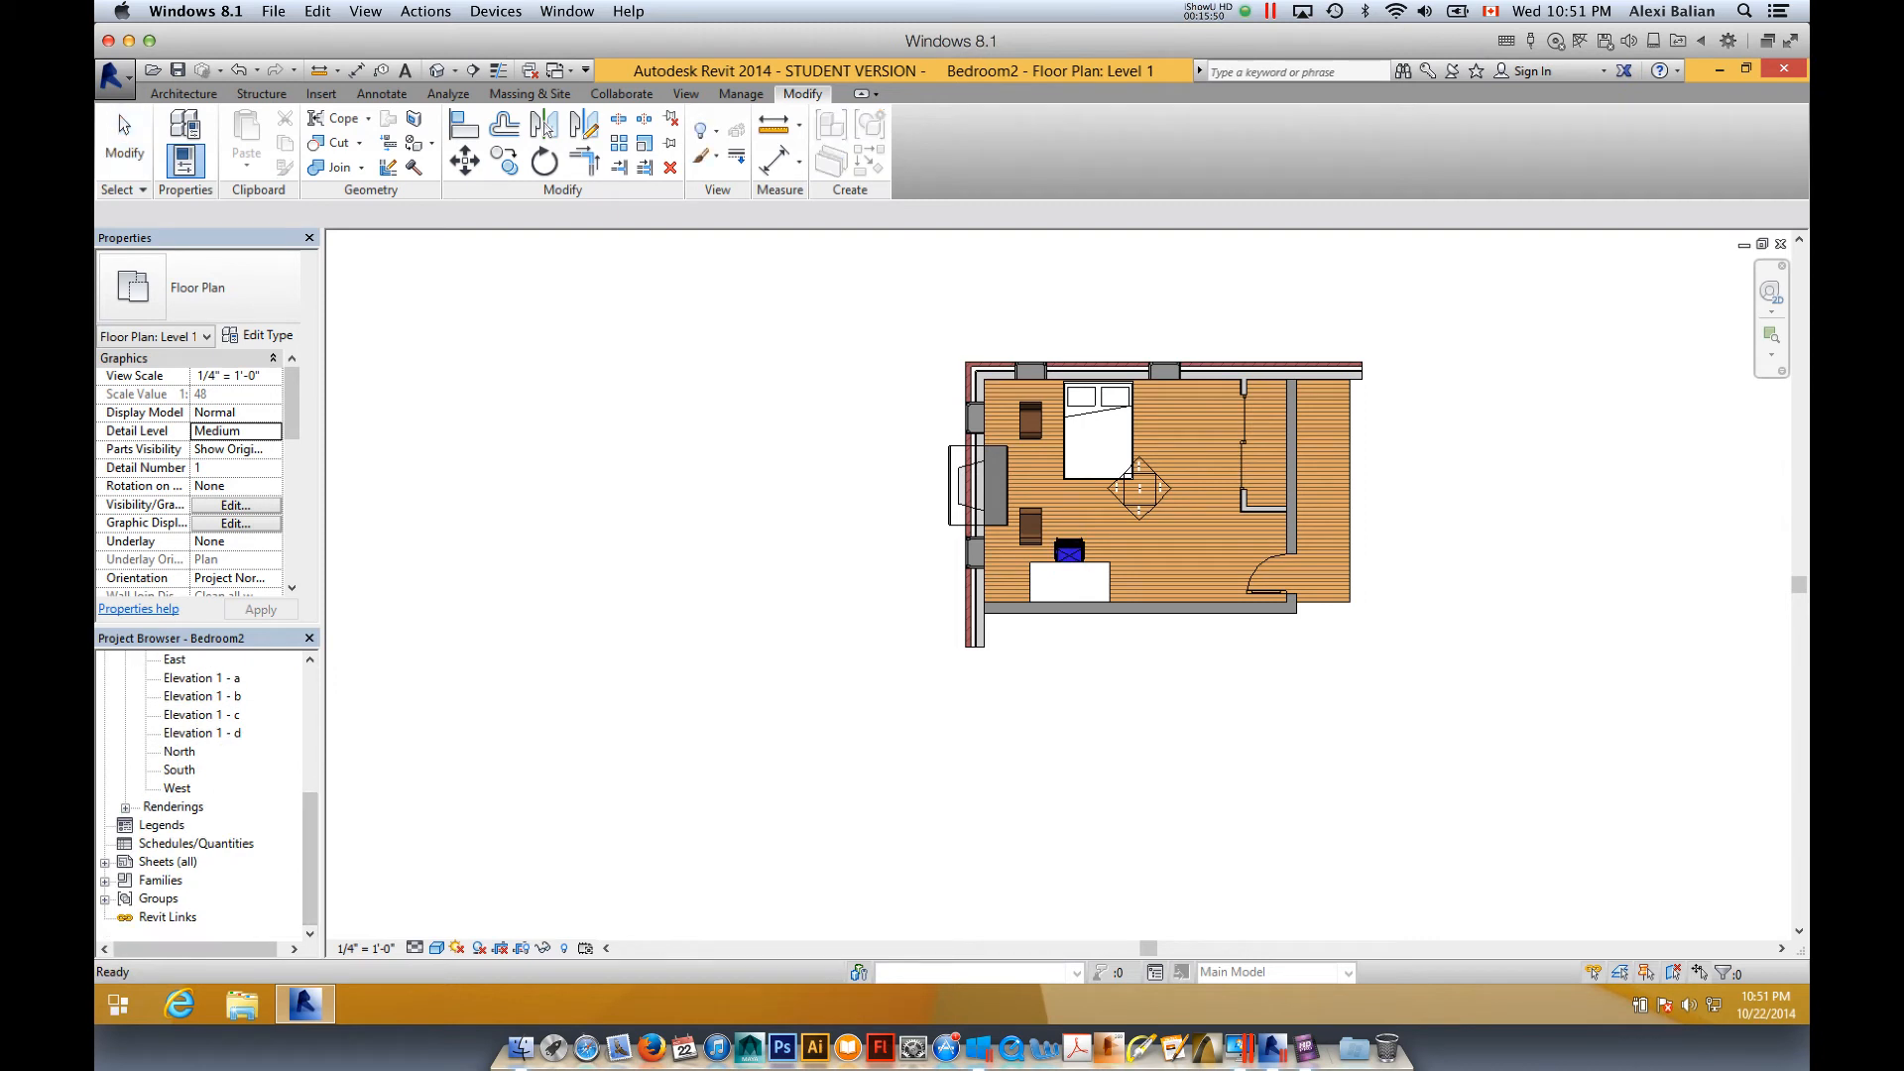
{"action": "left_click", "coordinate": [105, 863]}
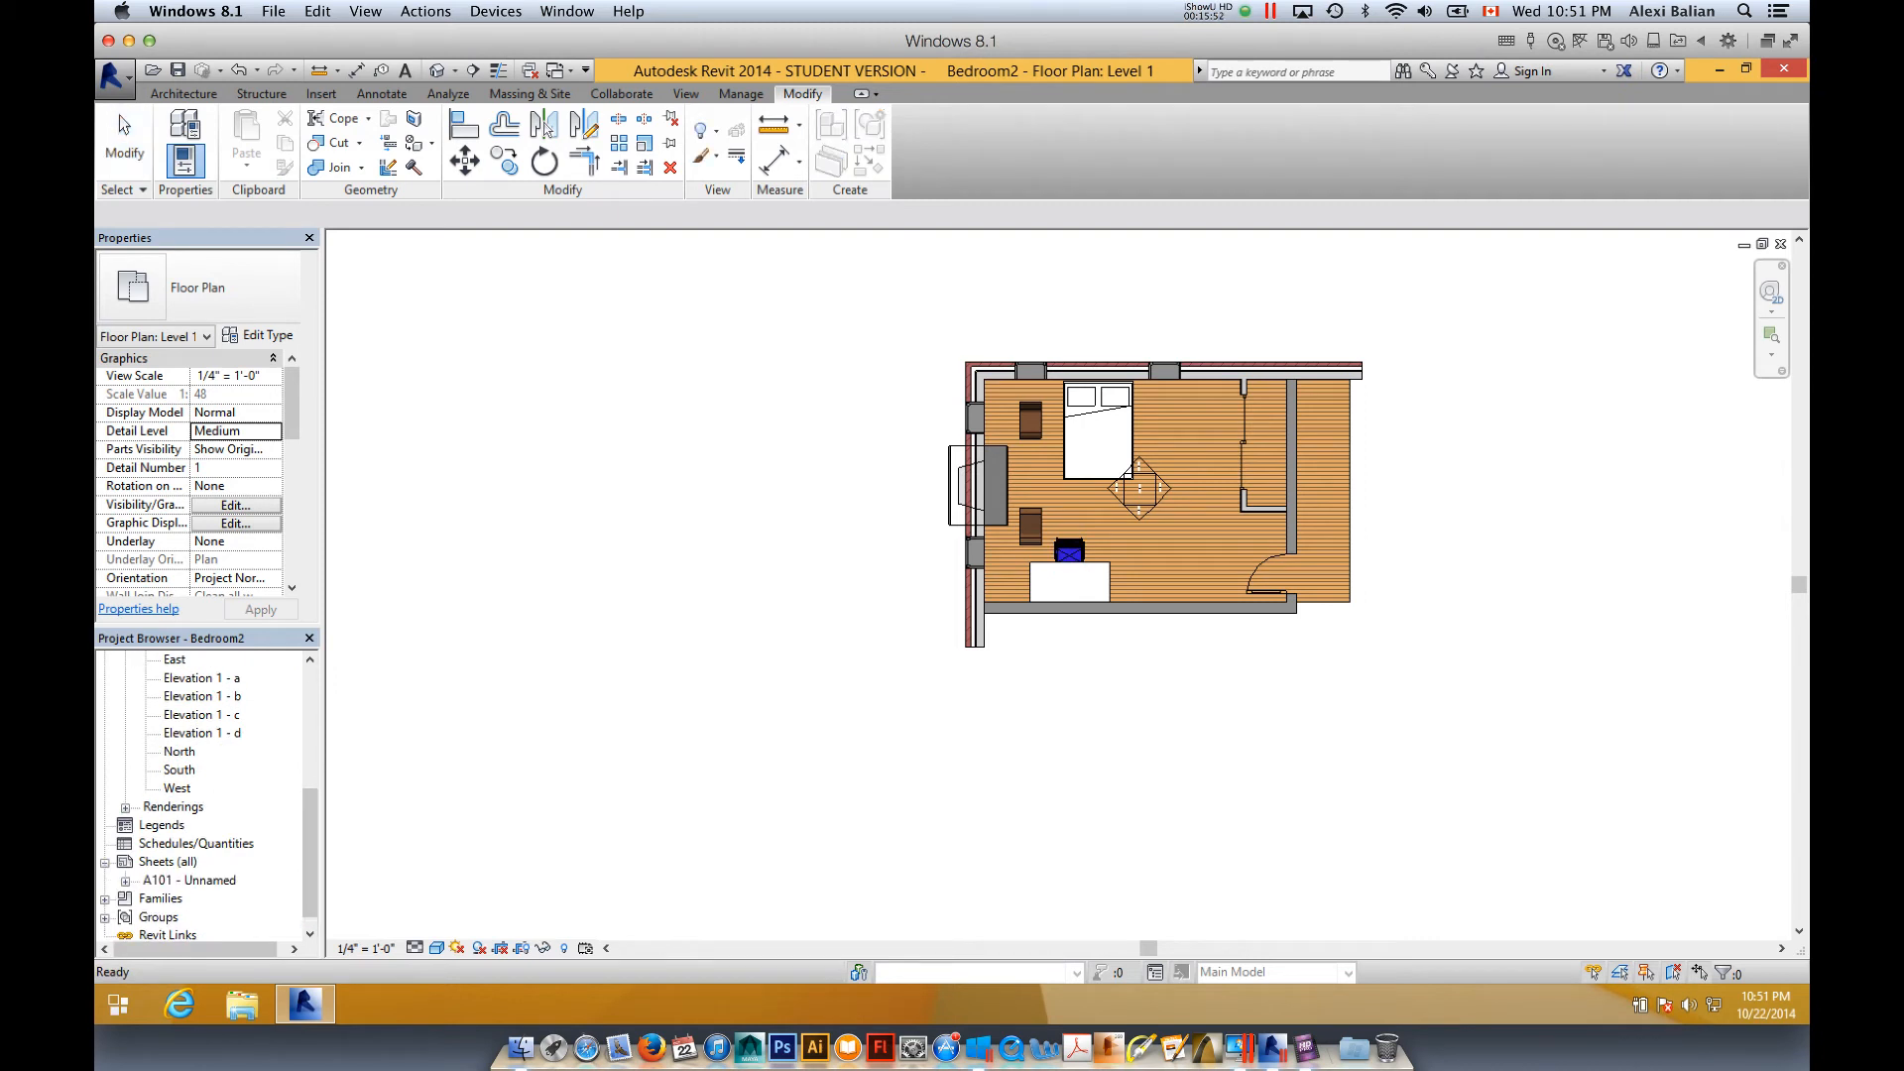
{"action": "double_click", "coordinate": [189, 881]}
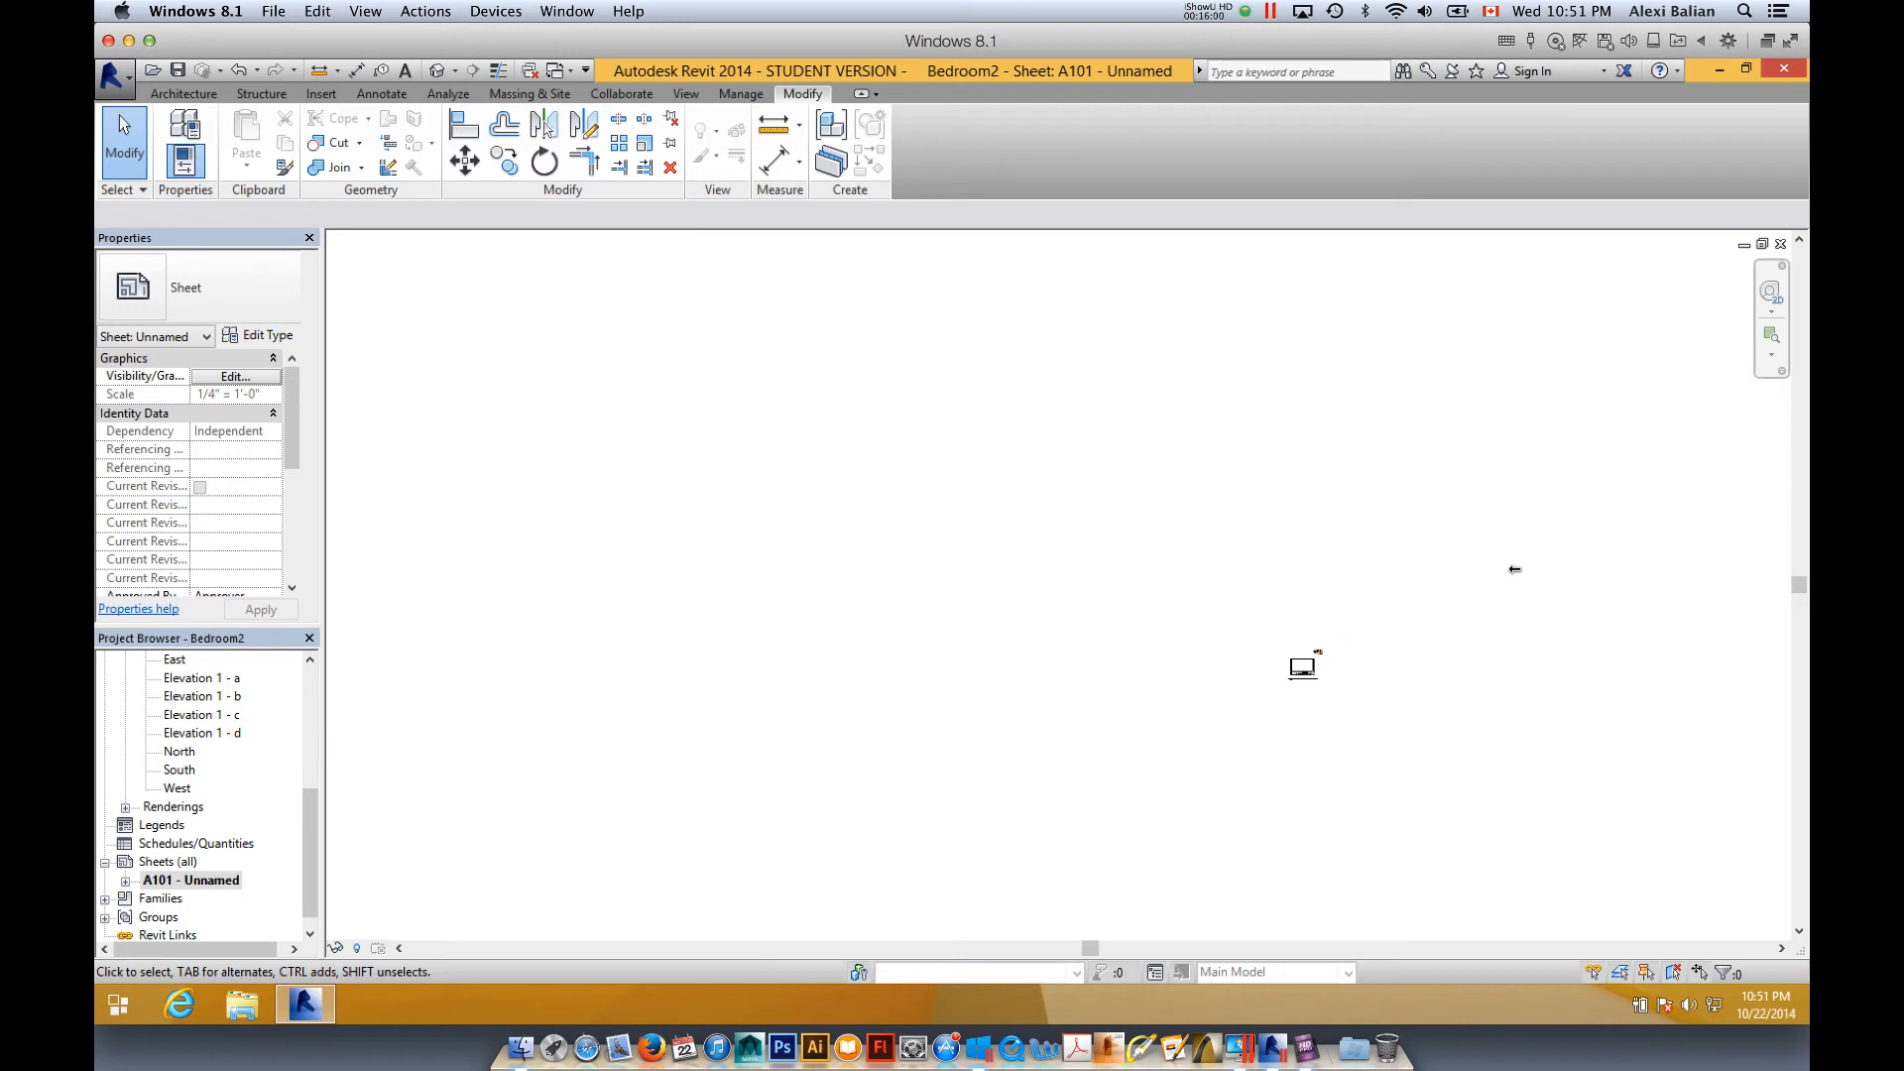
{"action": "left_click", "coordinate": [1165, 716]}
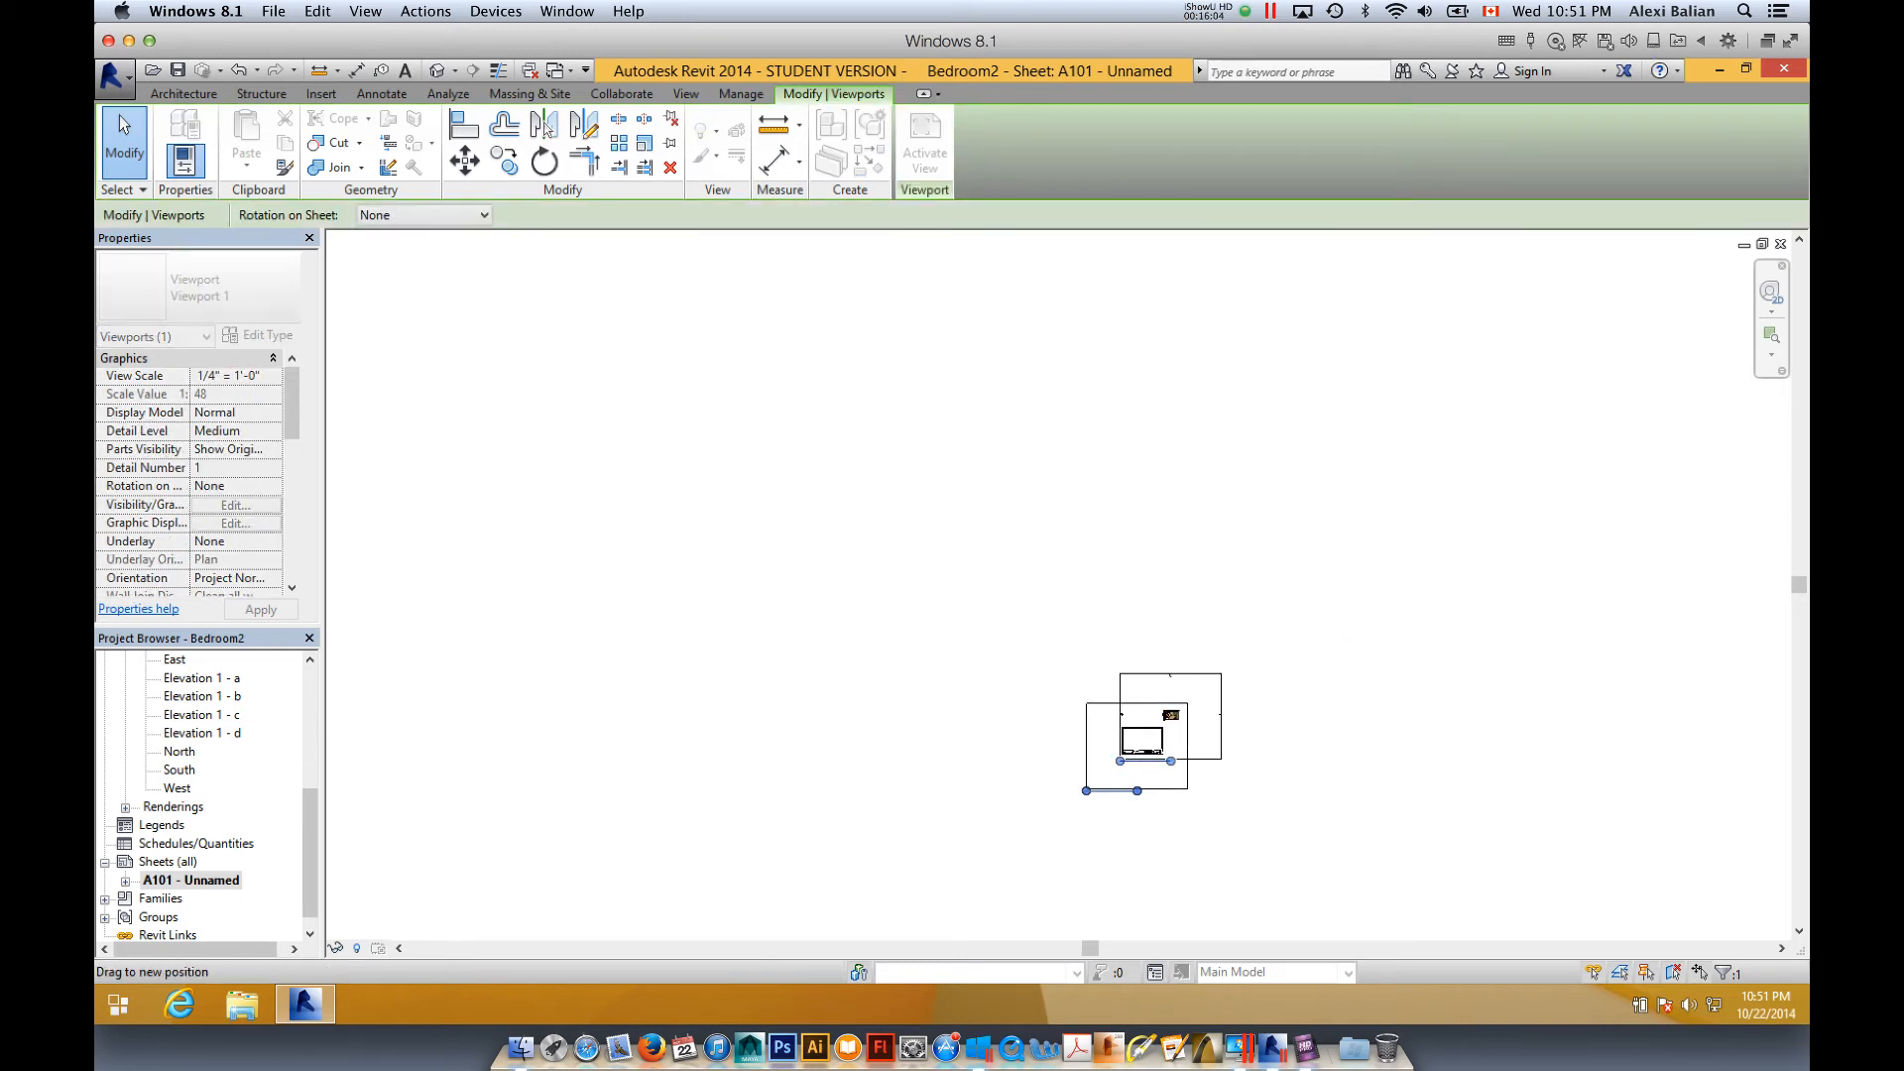
{"action": "key", "text": "Escape"}
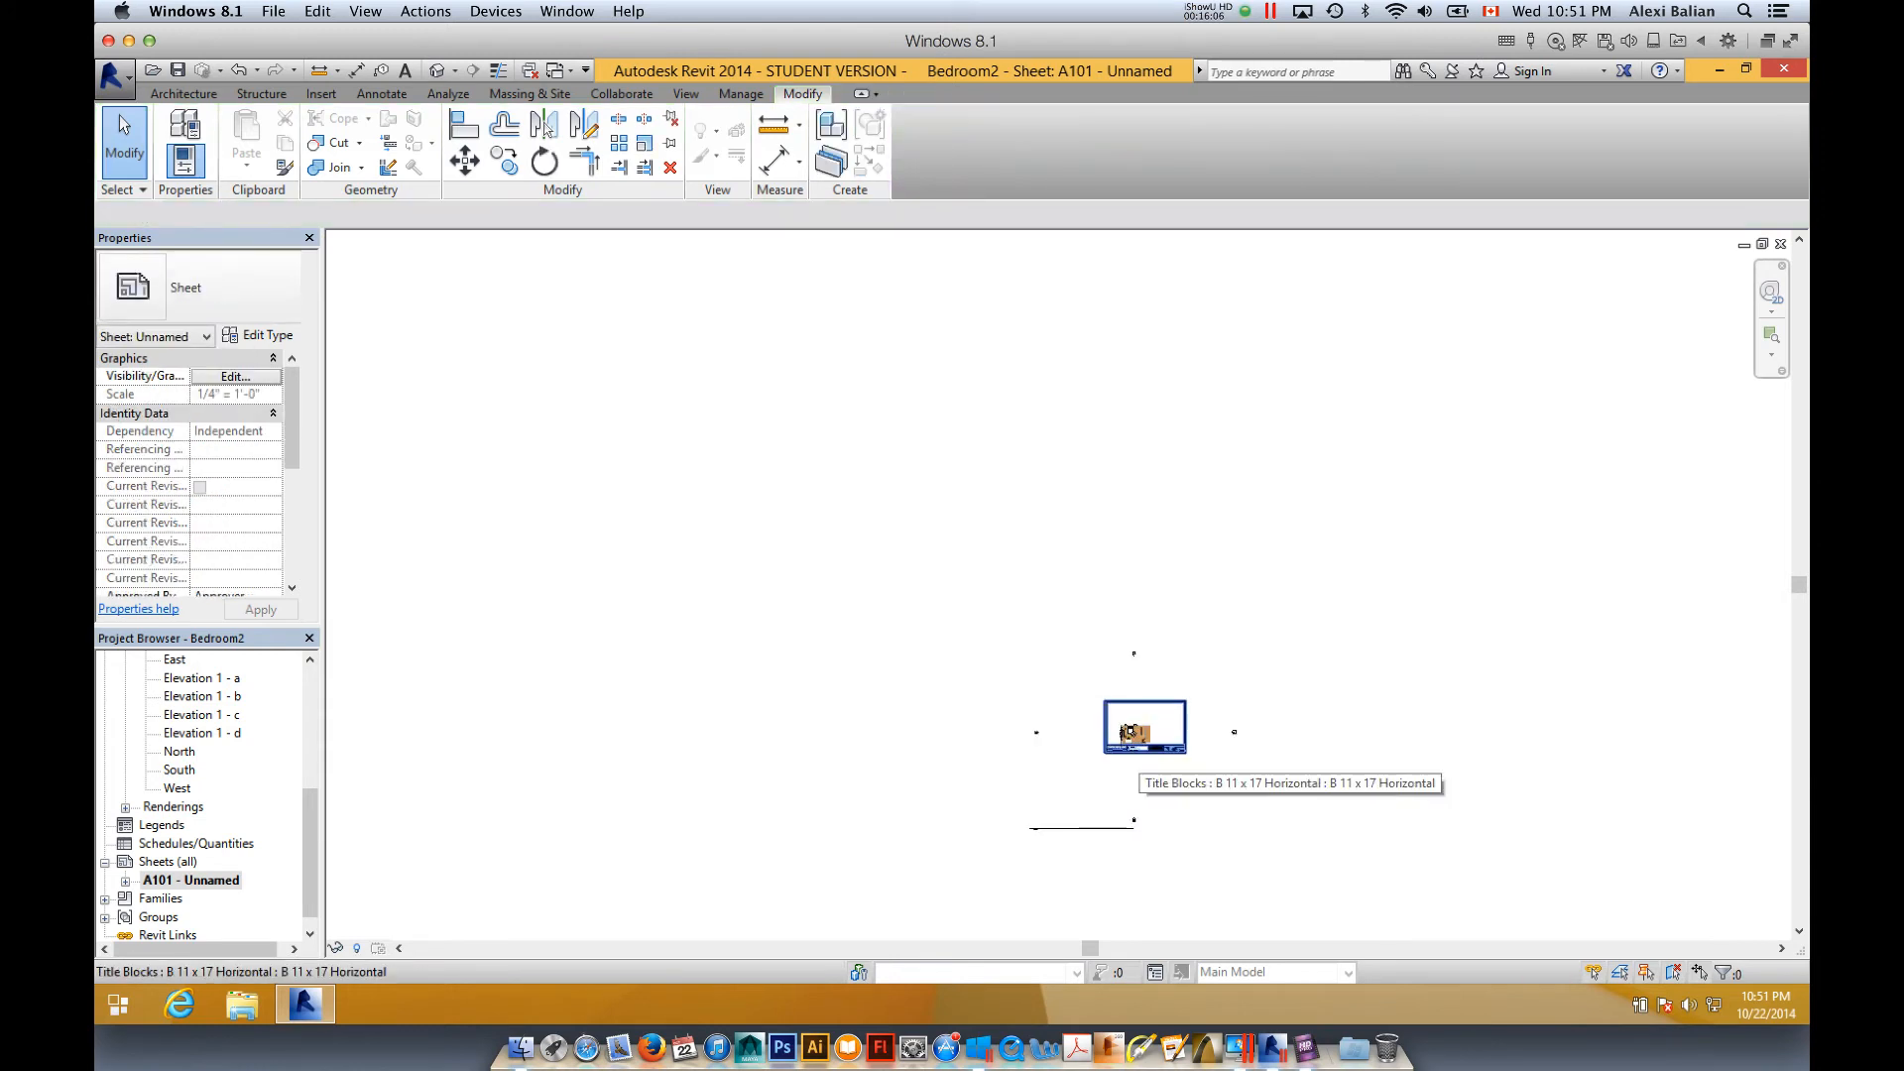
{"action": "scroll", "coordinate": [1136, 739], "scroll_direction": "up", "scroll_amount": 10}
{"action": "left_click", "coordinate": [1111, 585]}
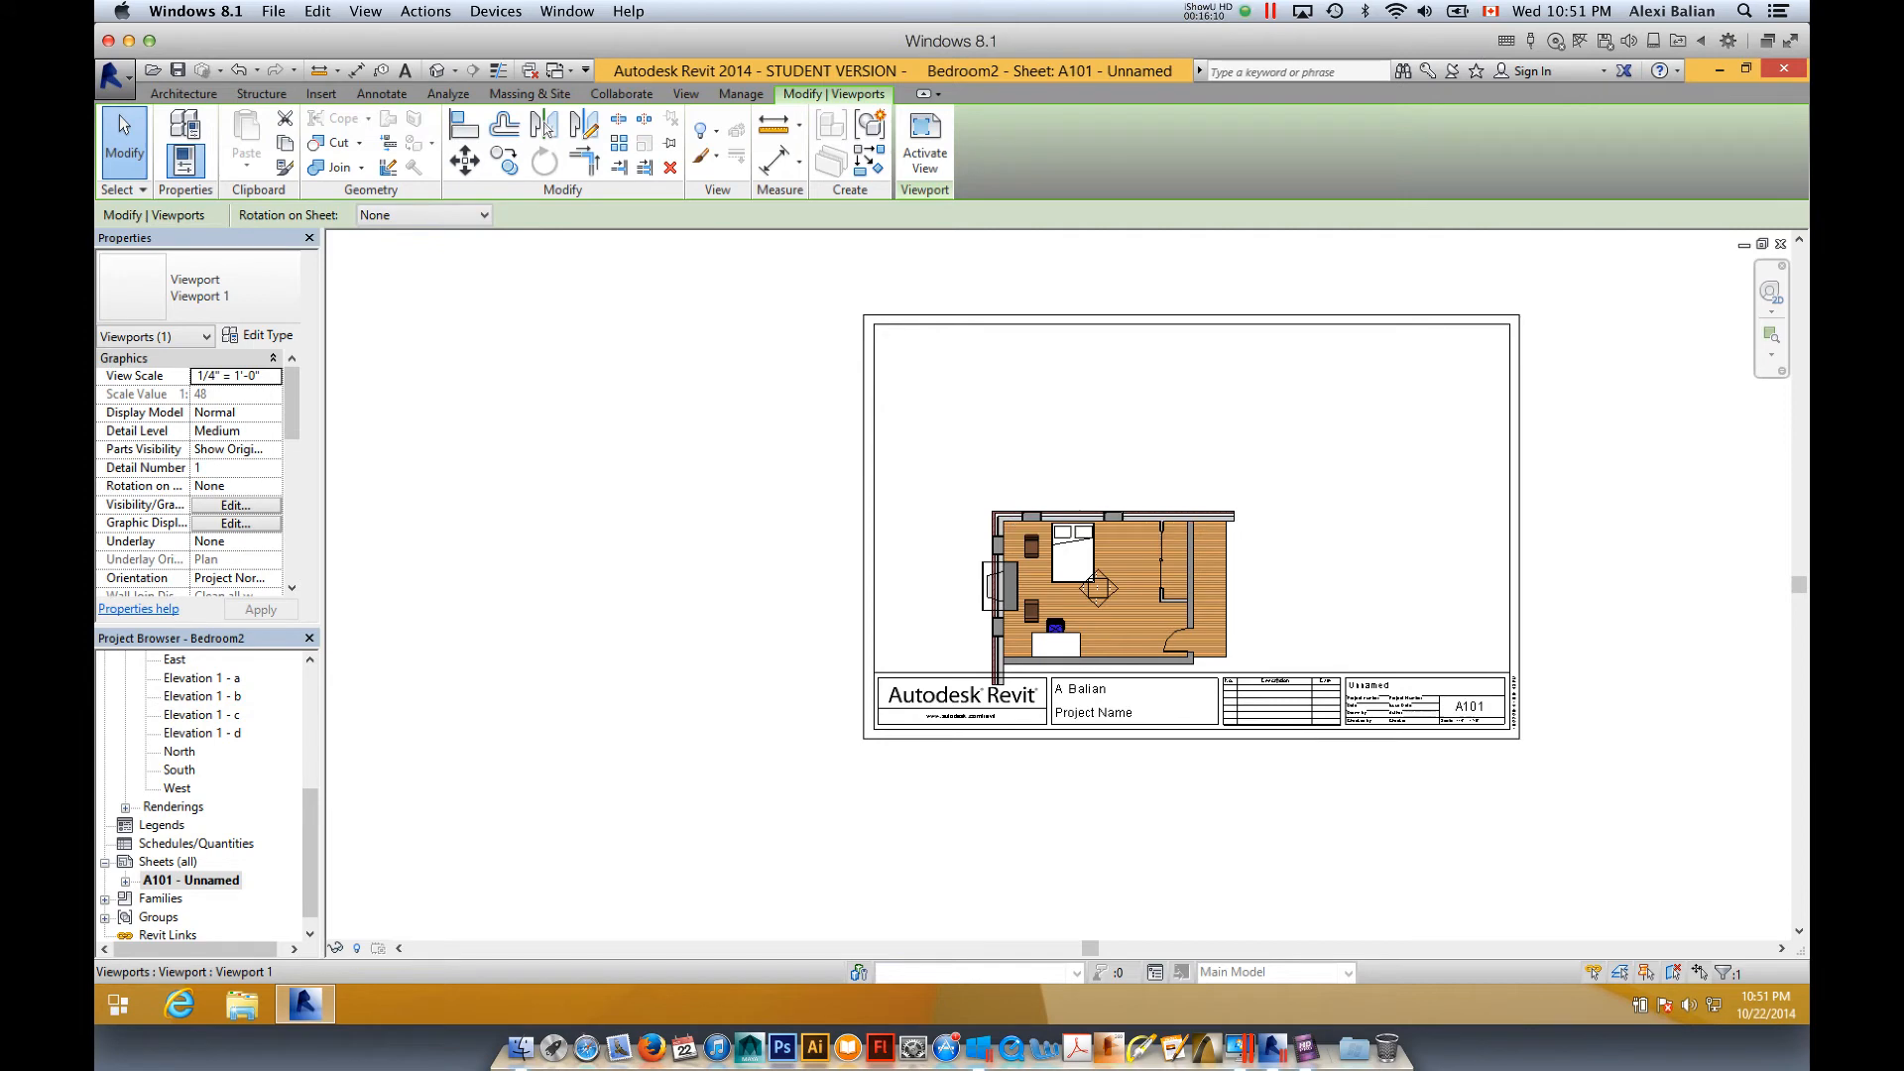
{"action": "mouse_move", "coordinate": [1110, 585]}
{"action": "left_mouse_down"}
{"action": "mouse_move", "coordinate": [1367, 665]}
{"action": "mouse_move", "coordinate": [1256, 677]}
{"action": "mouse_move", "coordinate": [1187, 643]}
{"action": "mouse_move", "coordinate": [1159, 620]}
{"action": "mouse_move", "coordinate": [1158, 492]}
{"action": "mouse_move", "coordinate": [1176, 501]}
{"action": "mouse_move", "coordinate": [1032, 493]}
{"action": "left_mouse_up"}
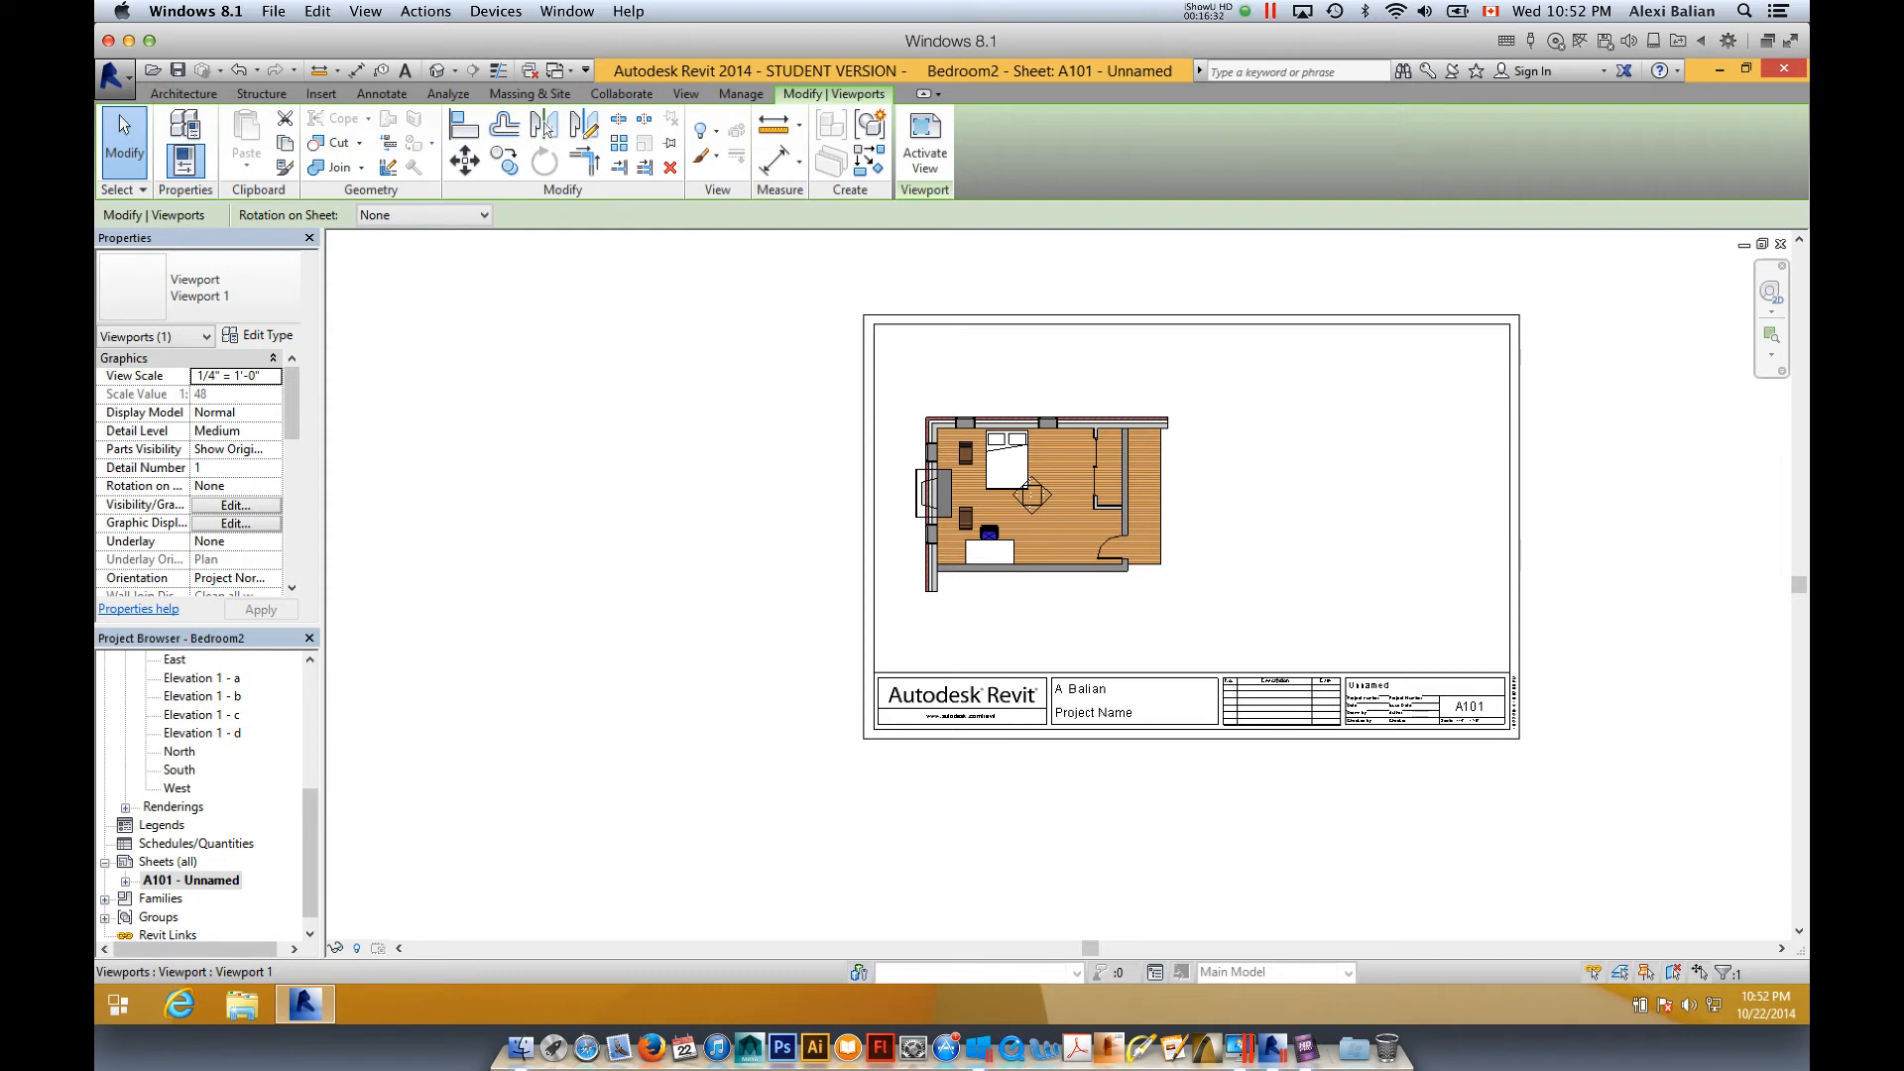
{"action": "key", "text": "Escape"}
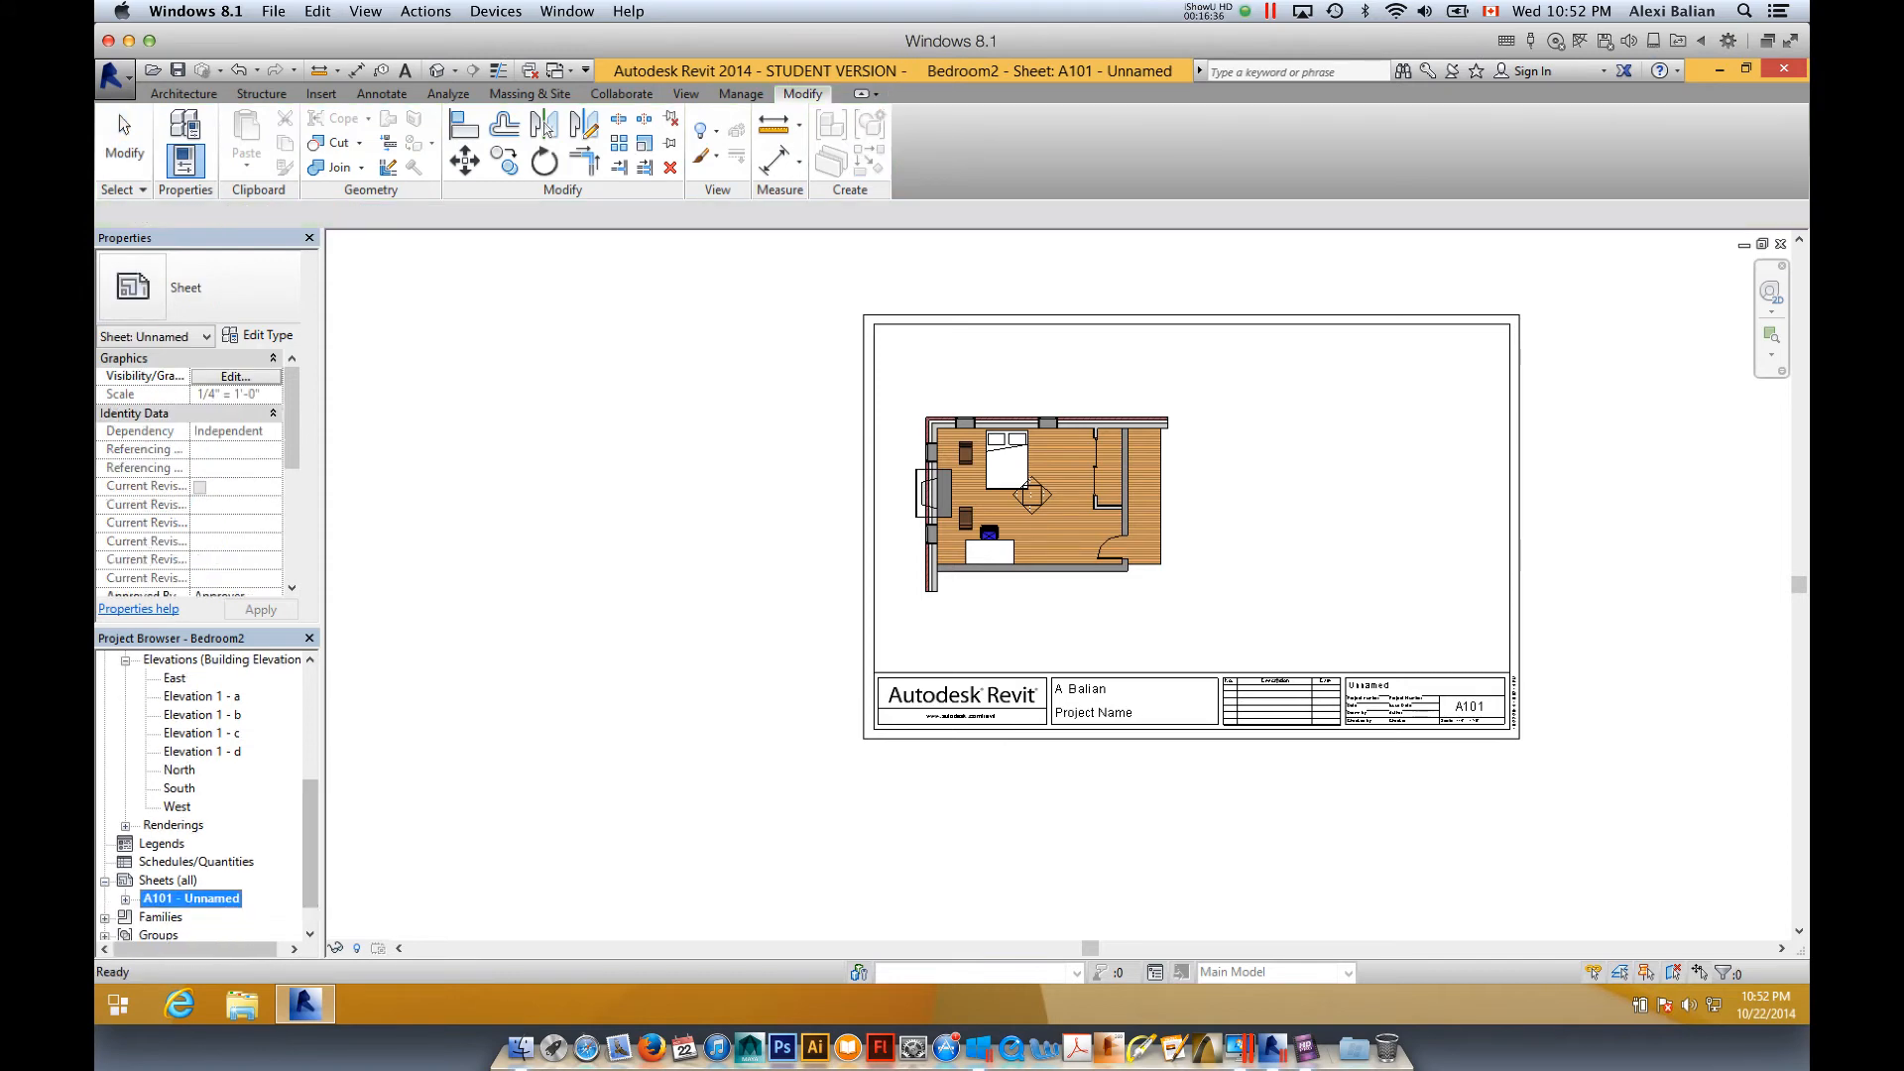
- Review the saved renderings Bedr_01, detailShot and rend01bed
{"action": "left_click", "coordinate": [126, 825]}
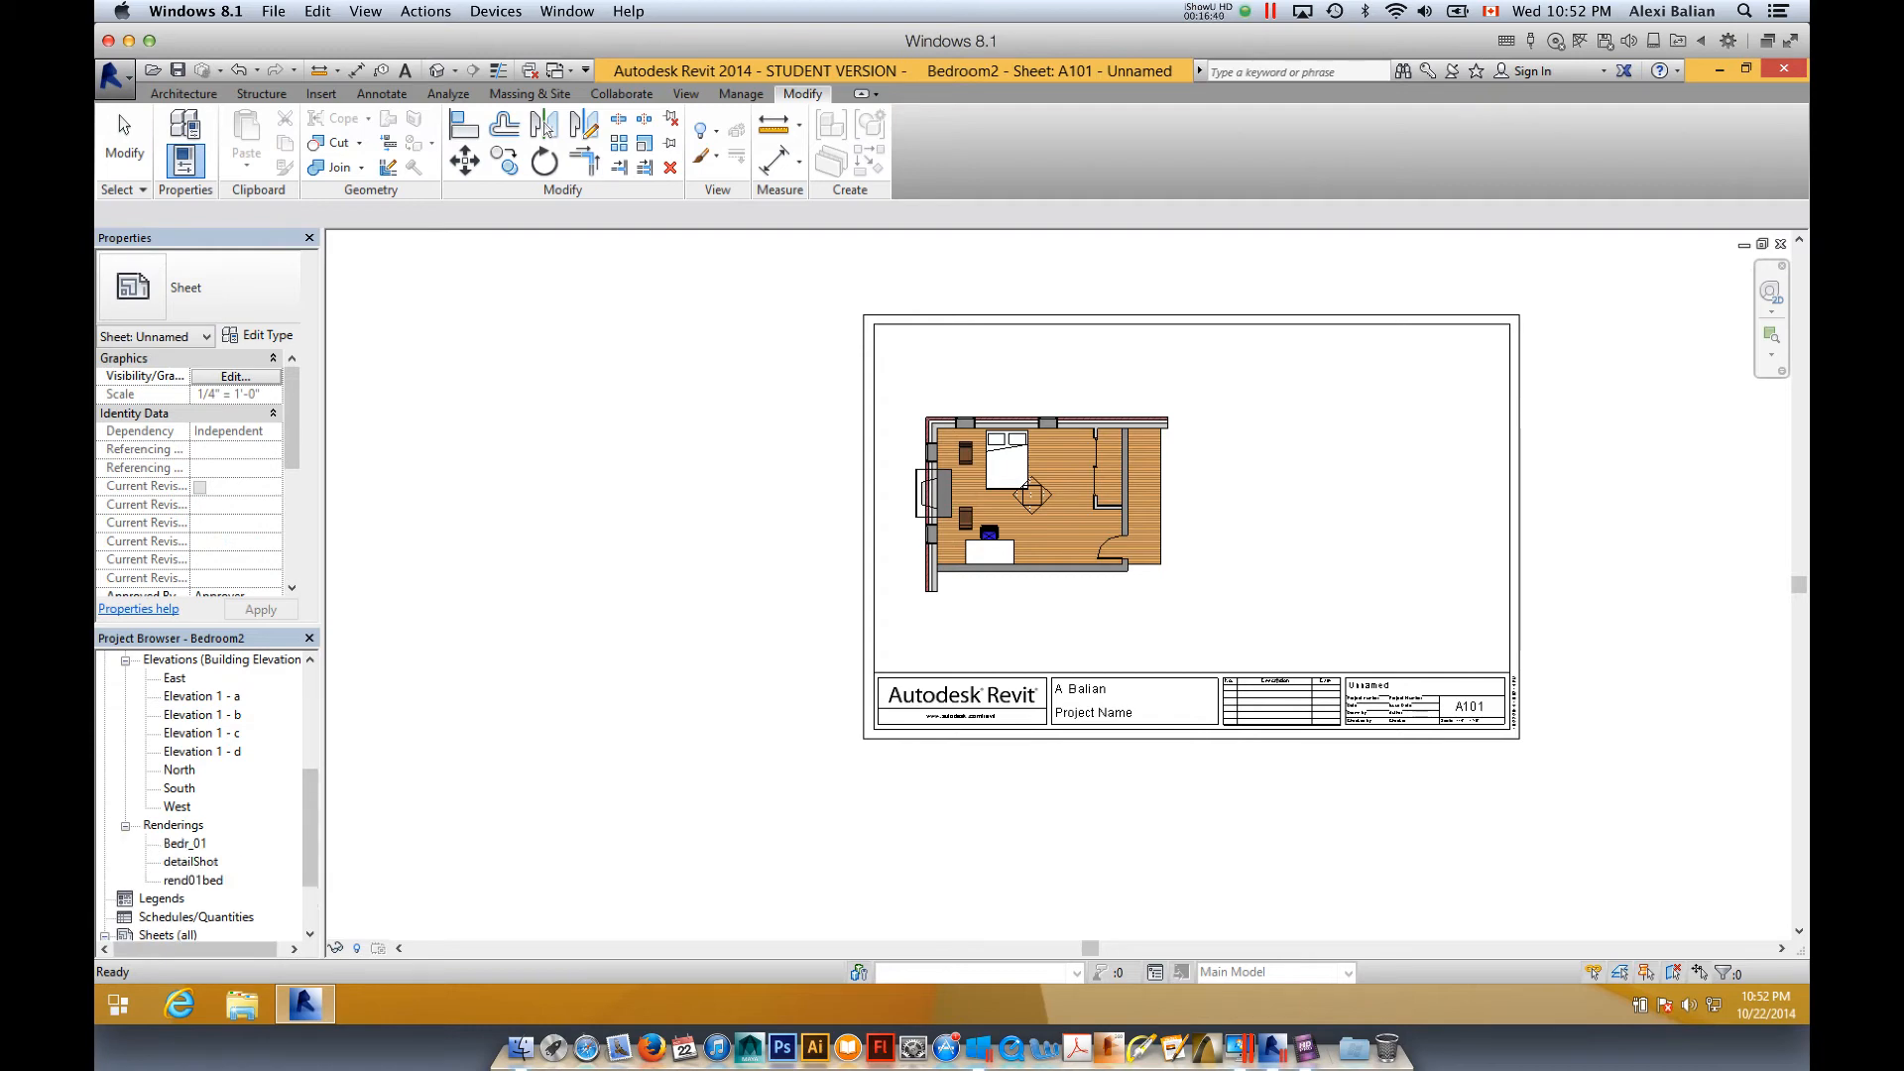
{"action": "double_click", "coordinate": [184, 843]}
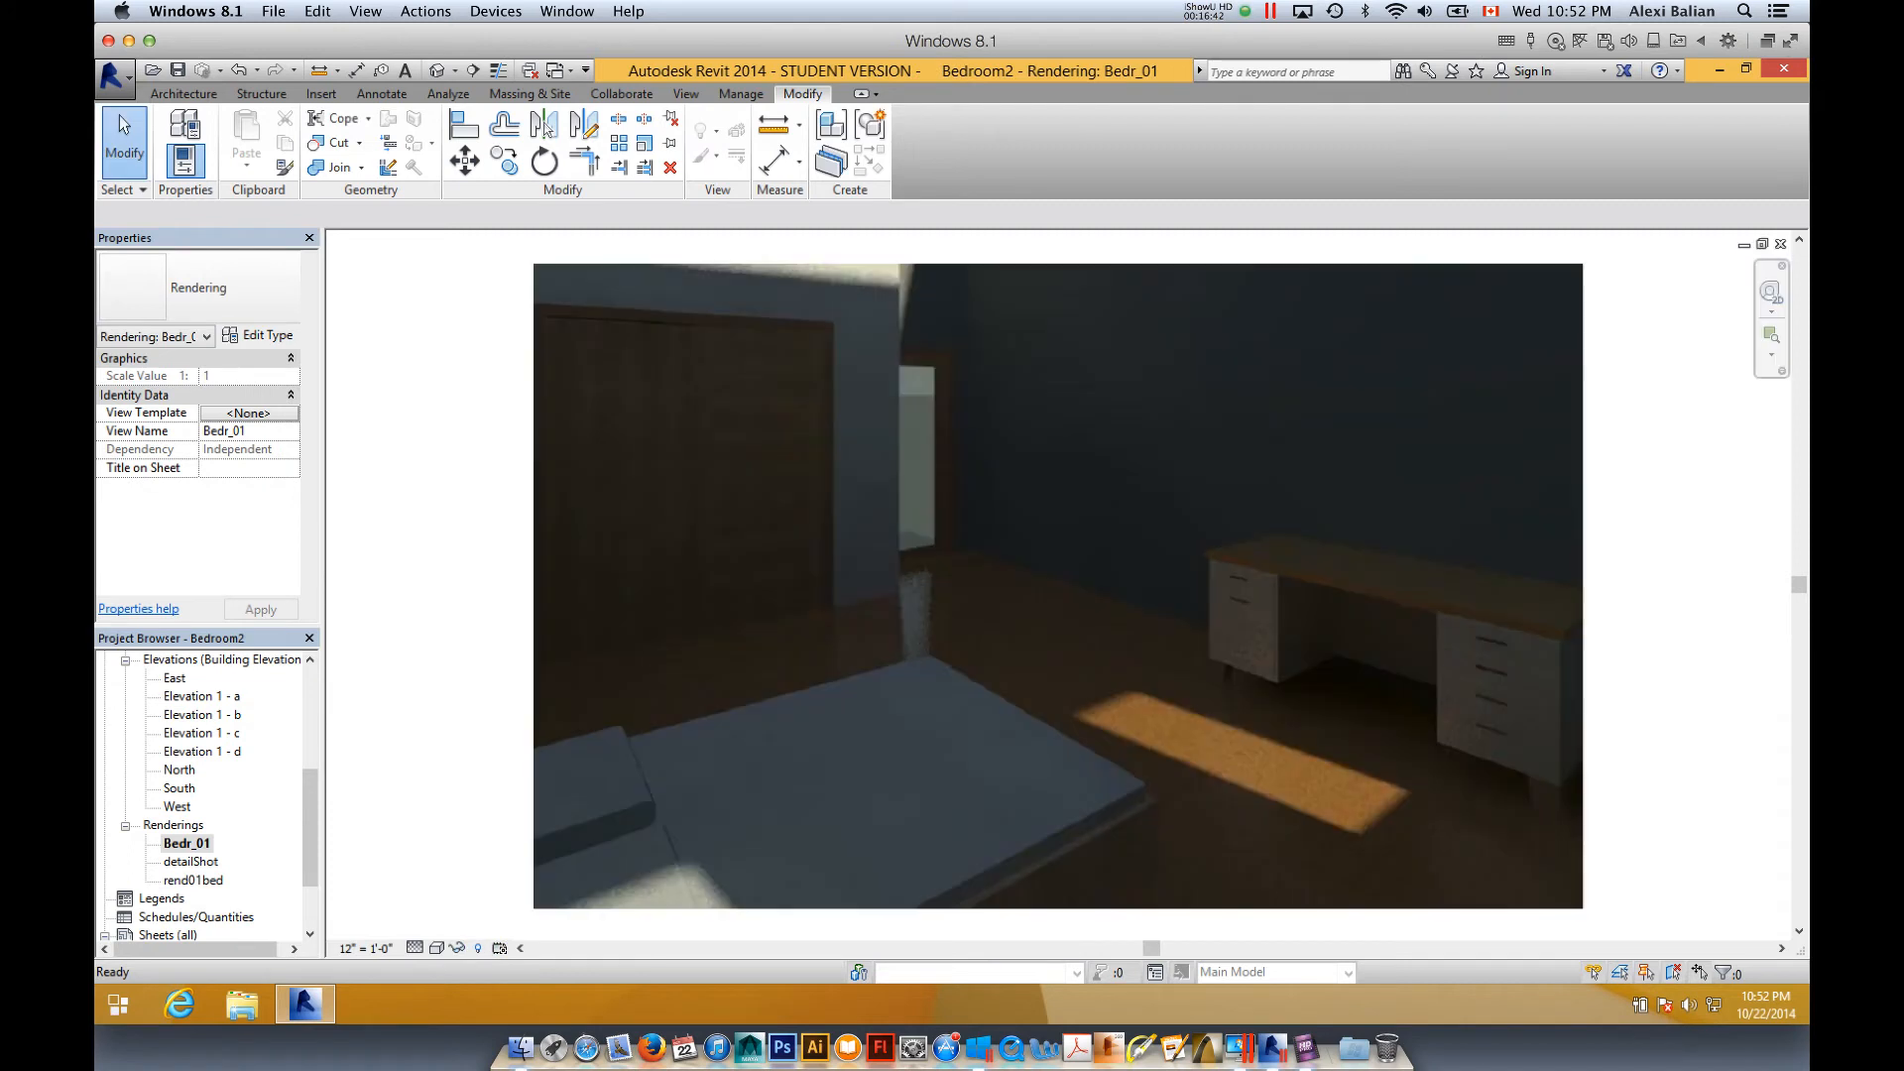
{"action": "double_click", "coordinate": [190, 862]}
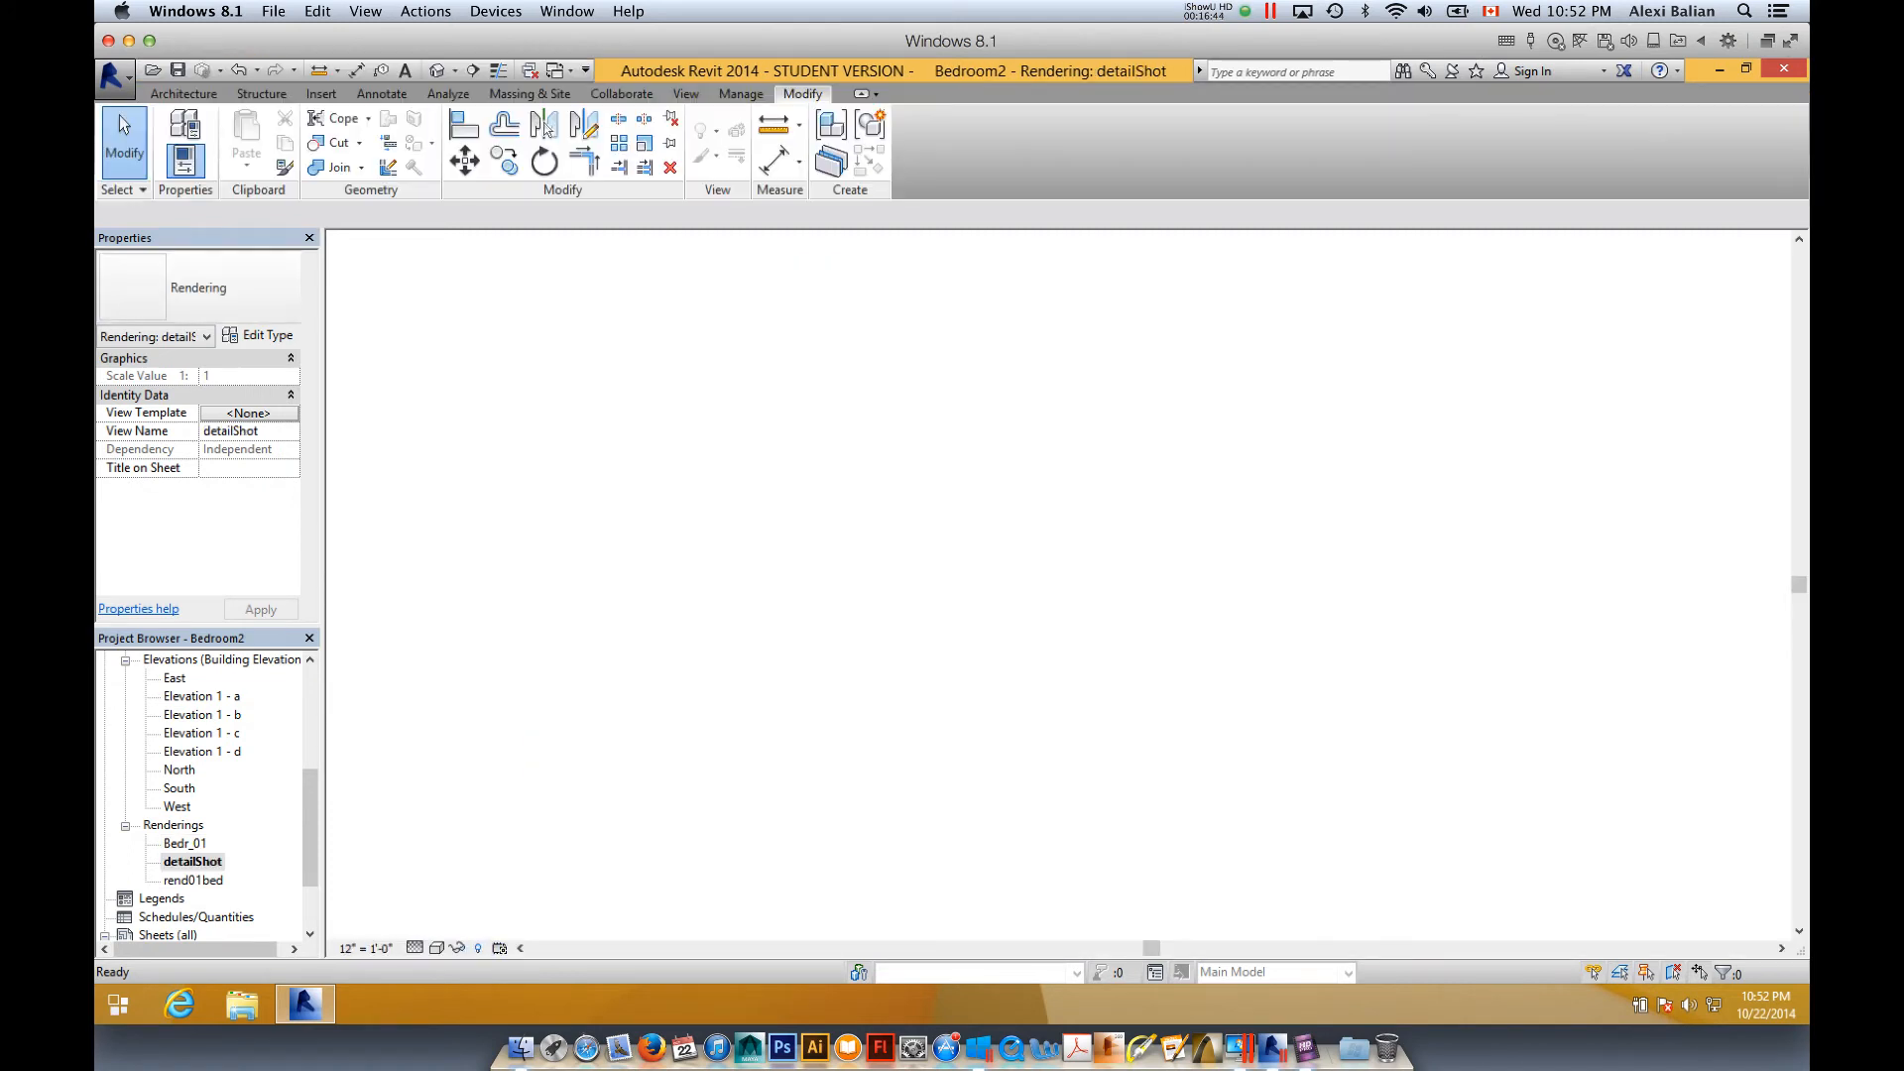
{"action": "double_click", "coordinate": [193, 881]}
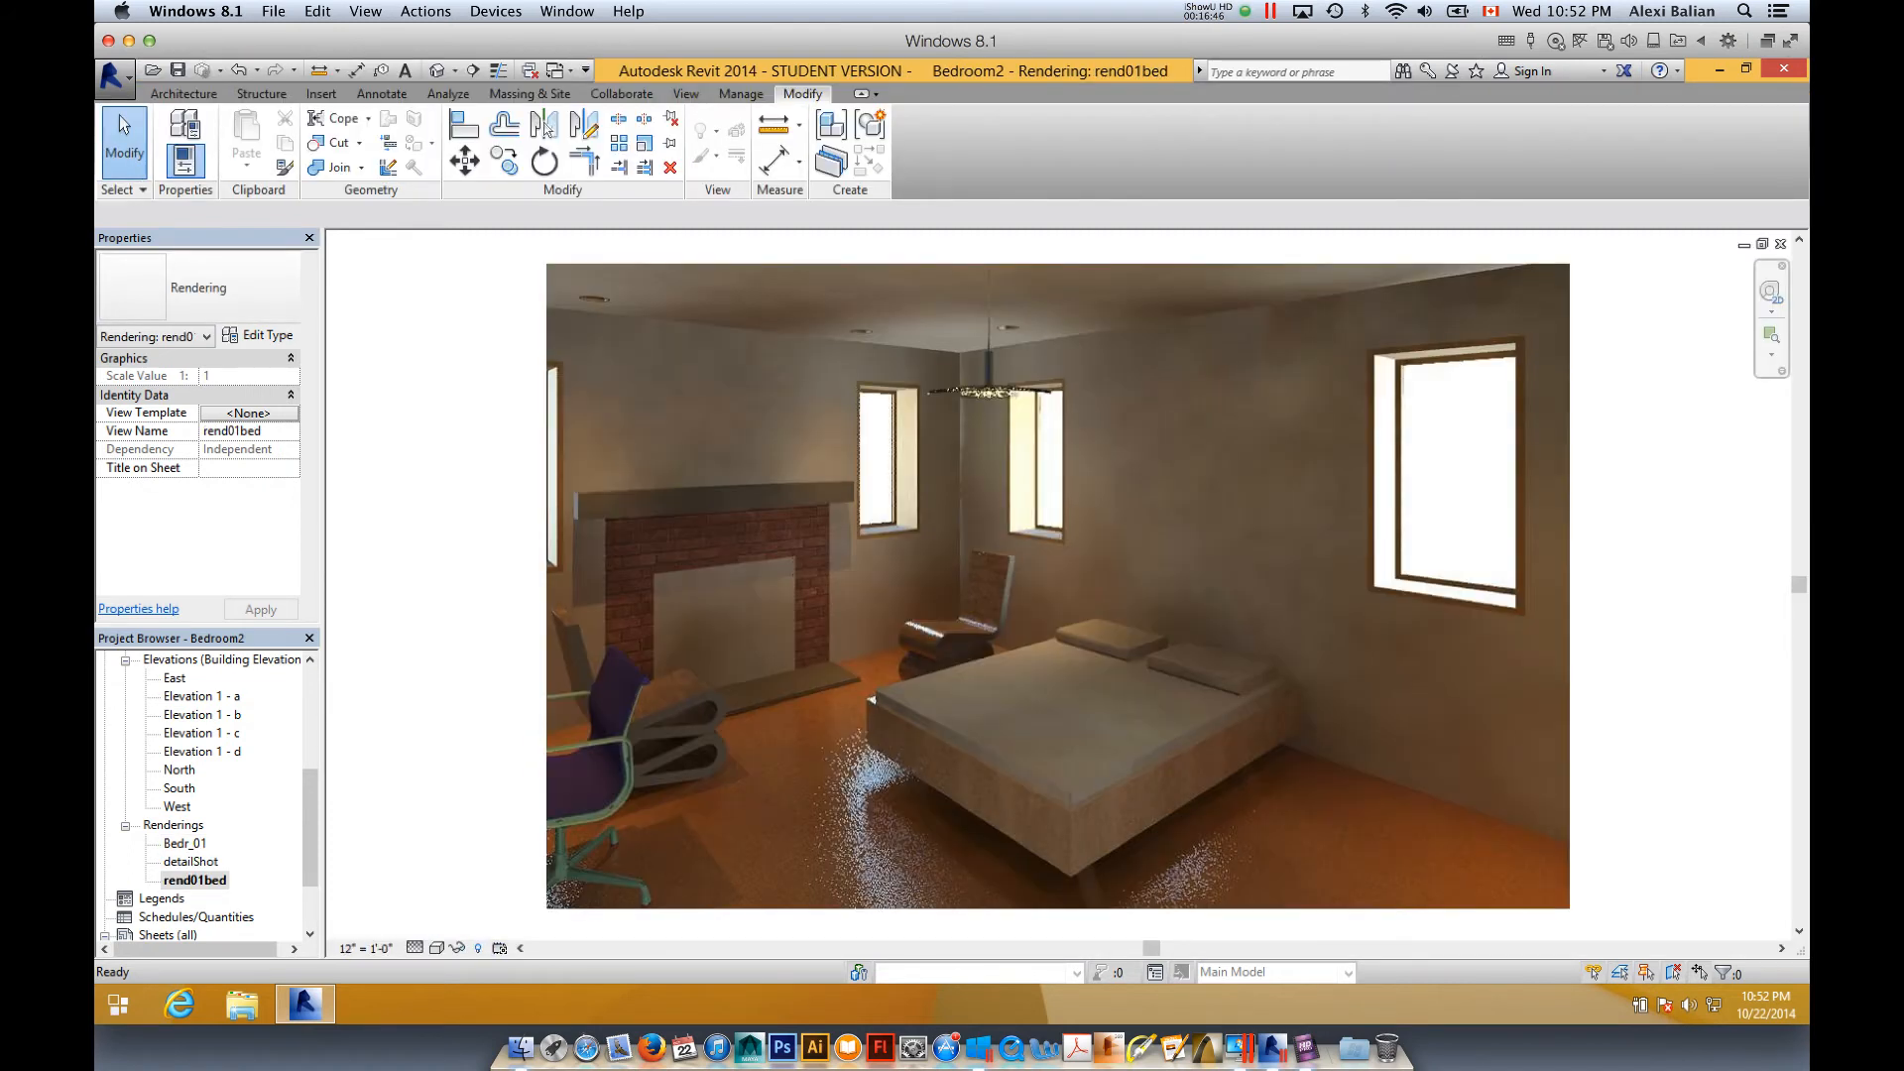
{"action": "left_click", "coordinate": [190, 862]}
- Return to sheet A101 and place the detailShot rendering on it, just to the right of the floor plan
{"action": "left_click_drag", "start_coordinate": [311, 827], "coordinate": [310, 869]}
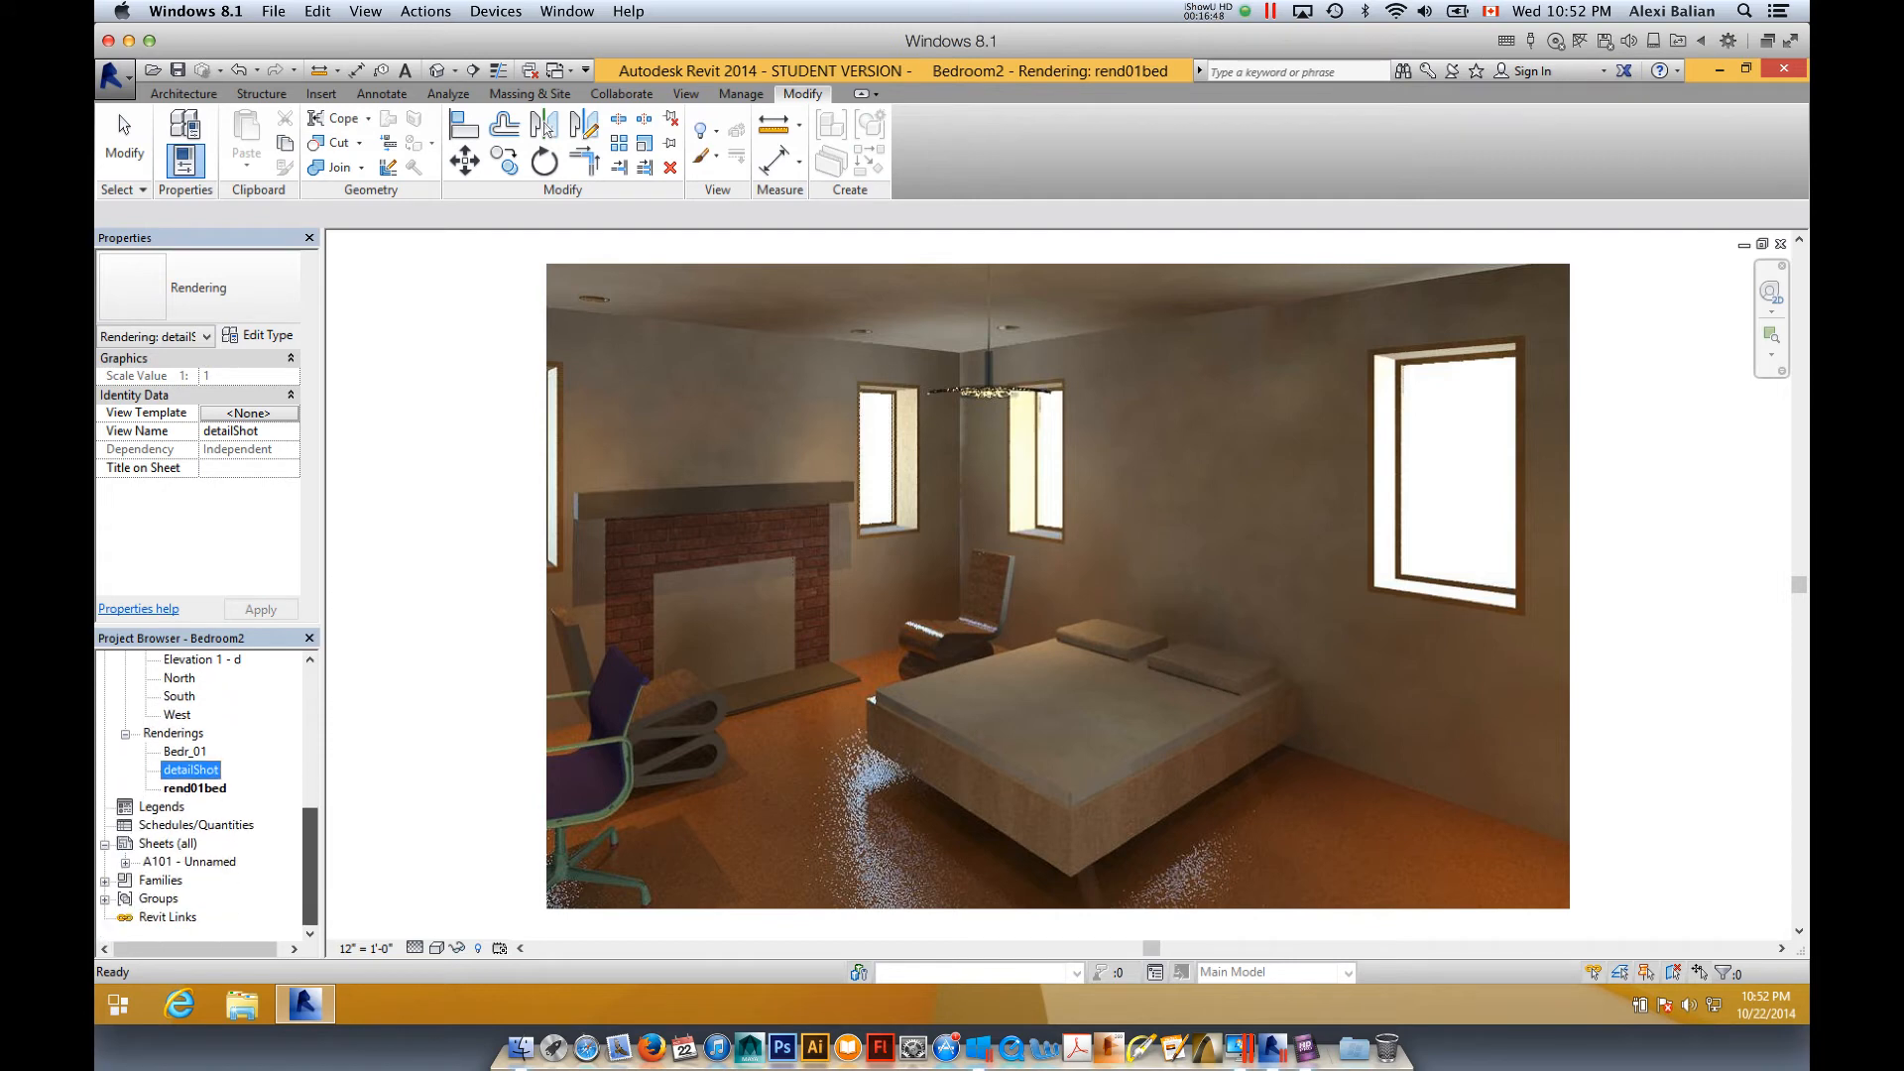
{"action": "left_click", "coordinate": [190, 862]}
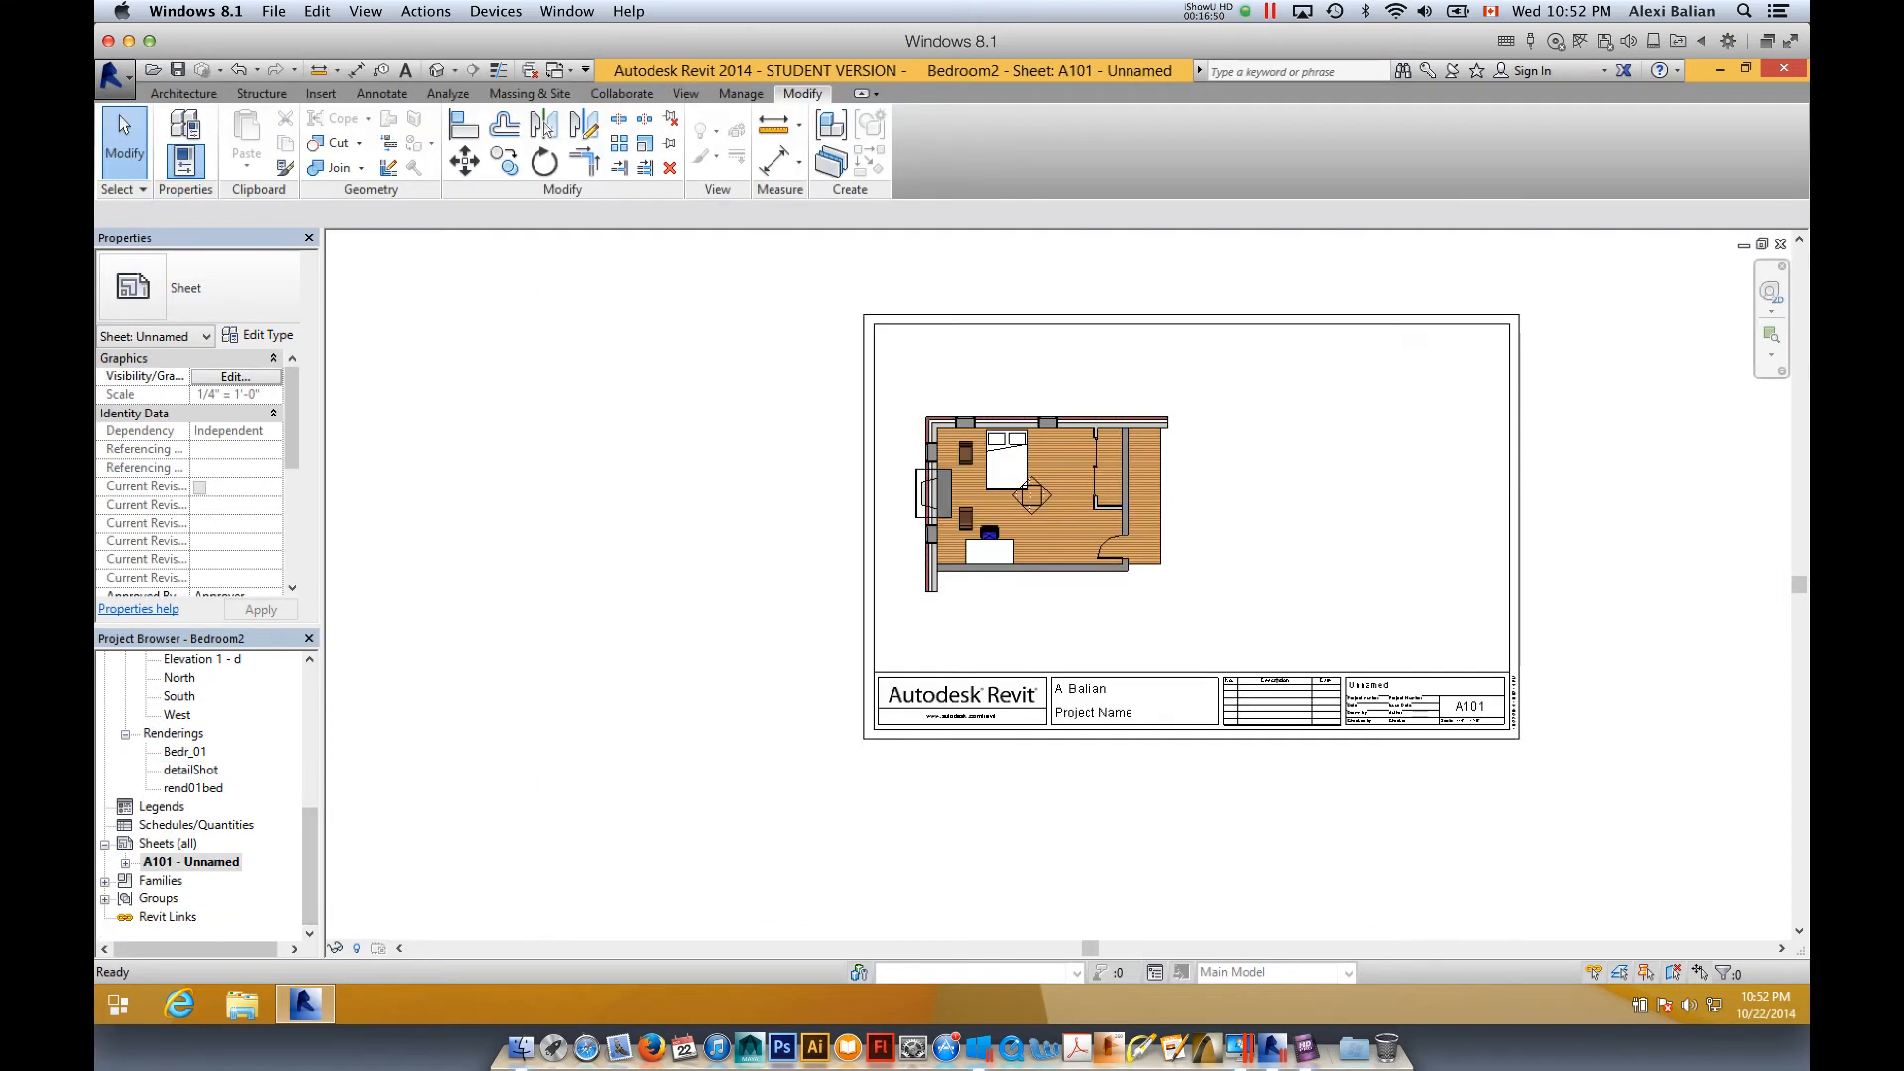
{"action": "left_click", "coordinate": [190, 770]}
{"action": "left_click_drag", "start_coordinate": [315, 772], "coordinate": [1232, 501]}
{"action": "left_click", "coordinate": [1231, 504]}
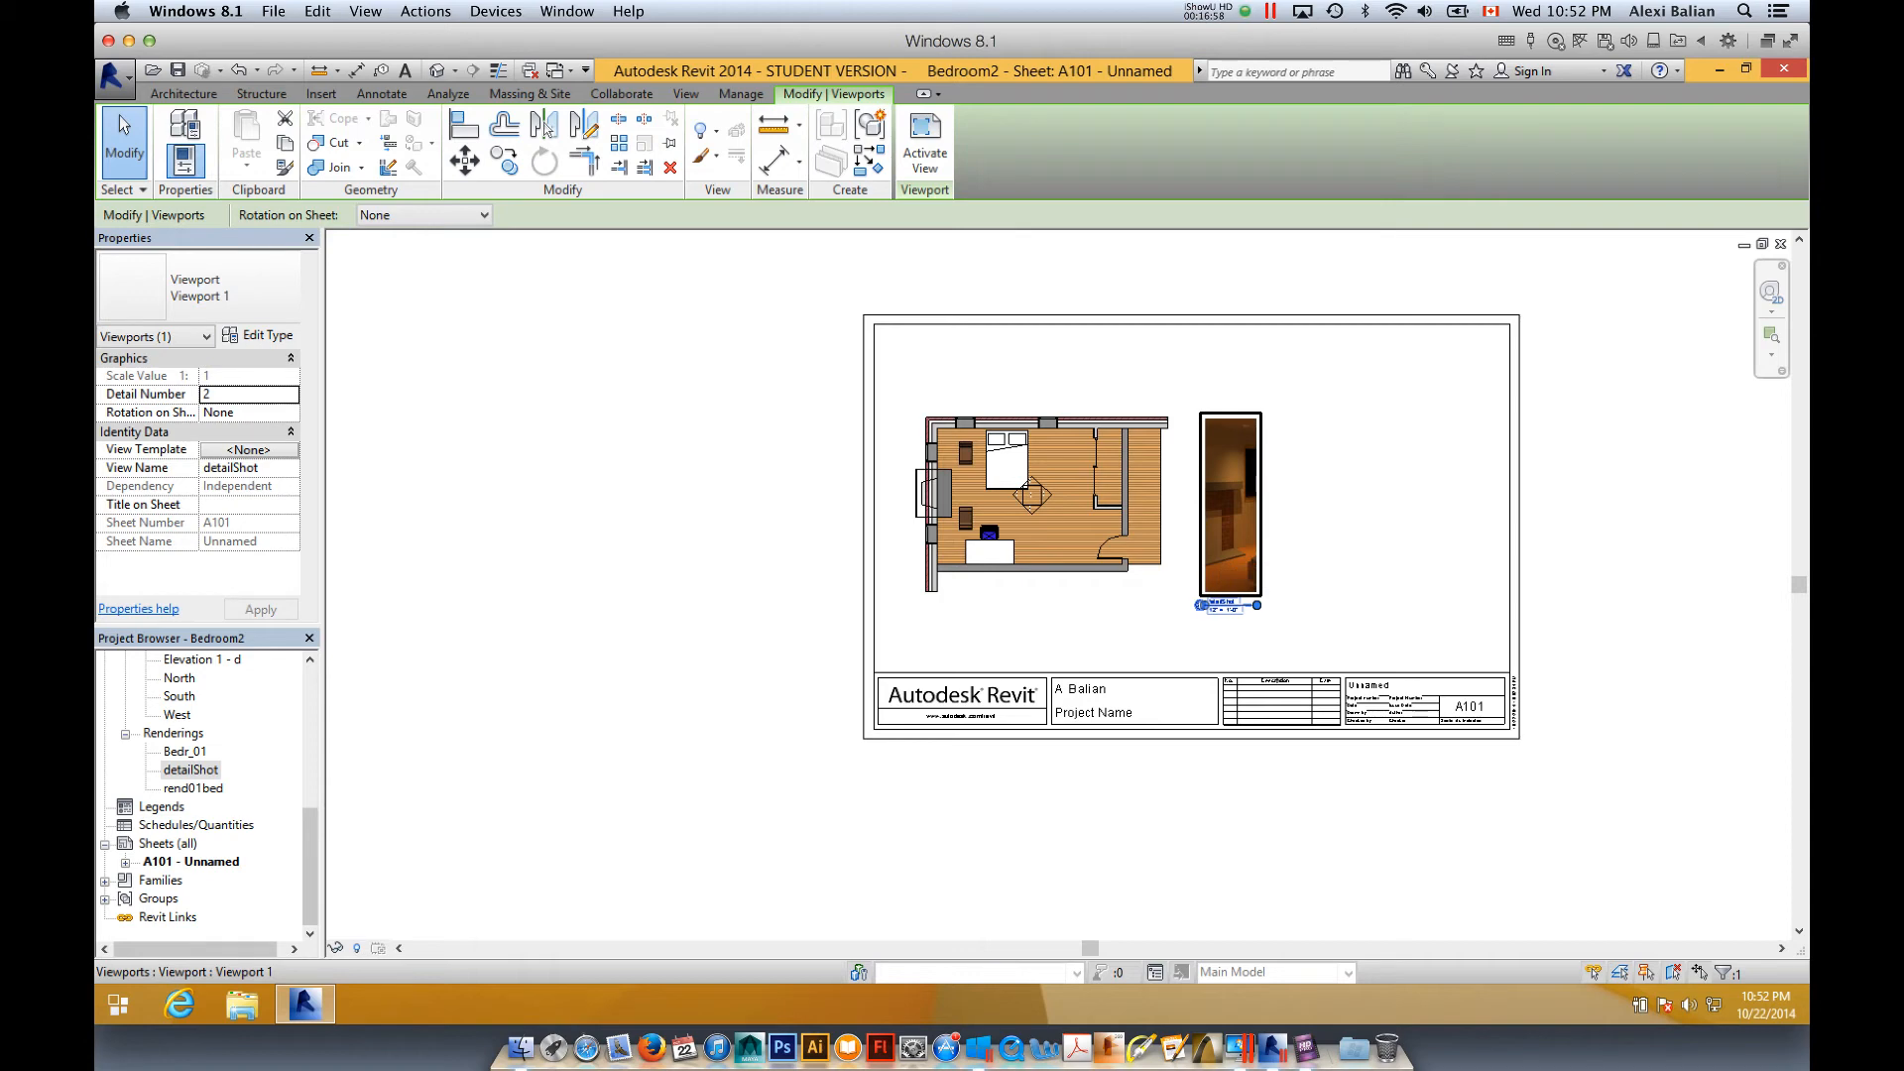
- Place the rend01bed rendering on the sheet, to the right of the floor plan
{"action": "left_click", "coordinate": [193, 789]}
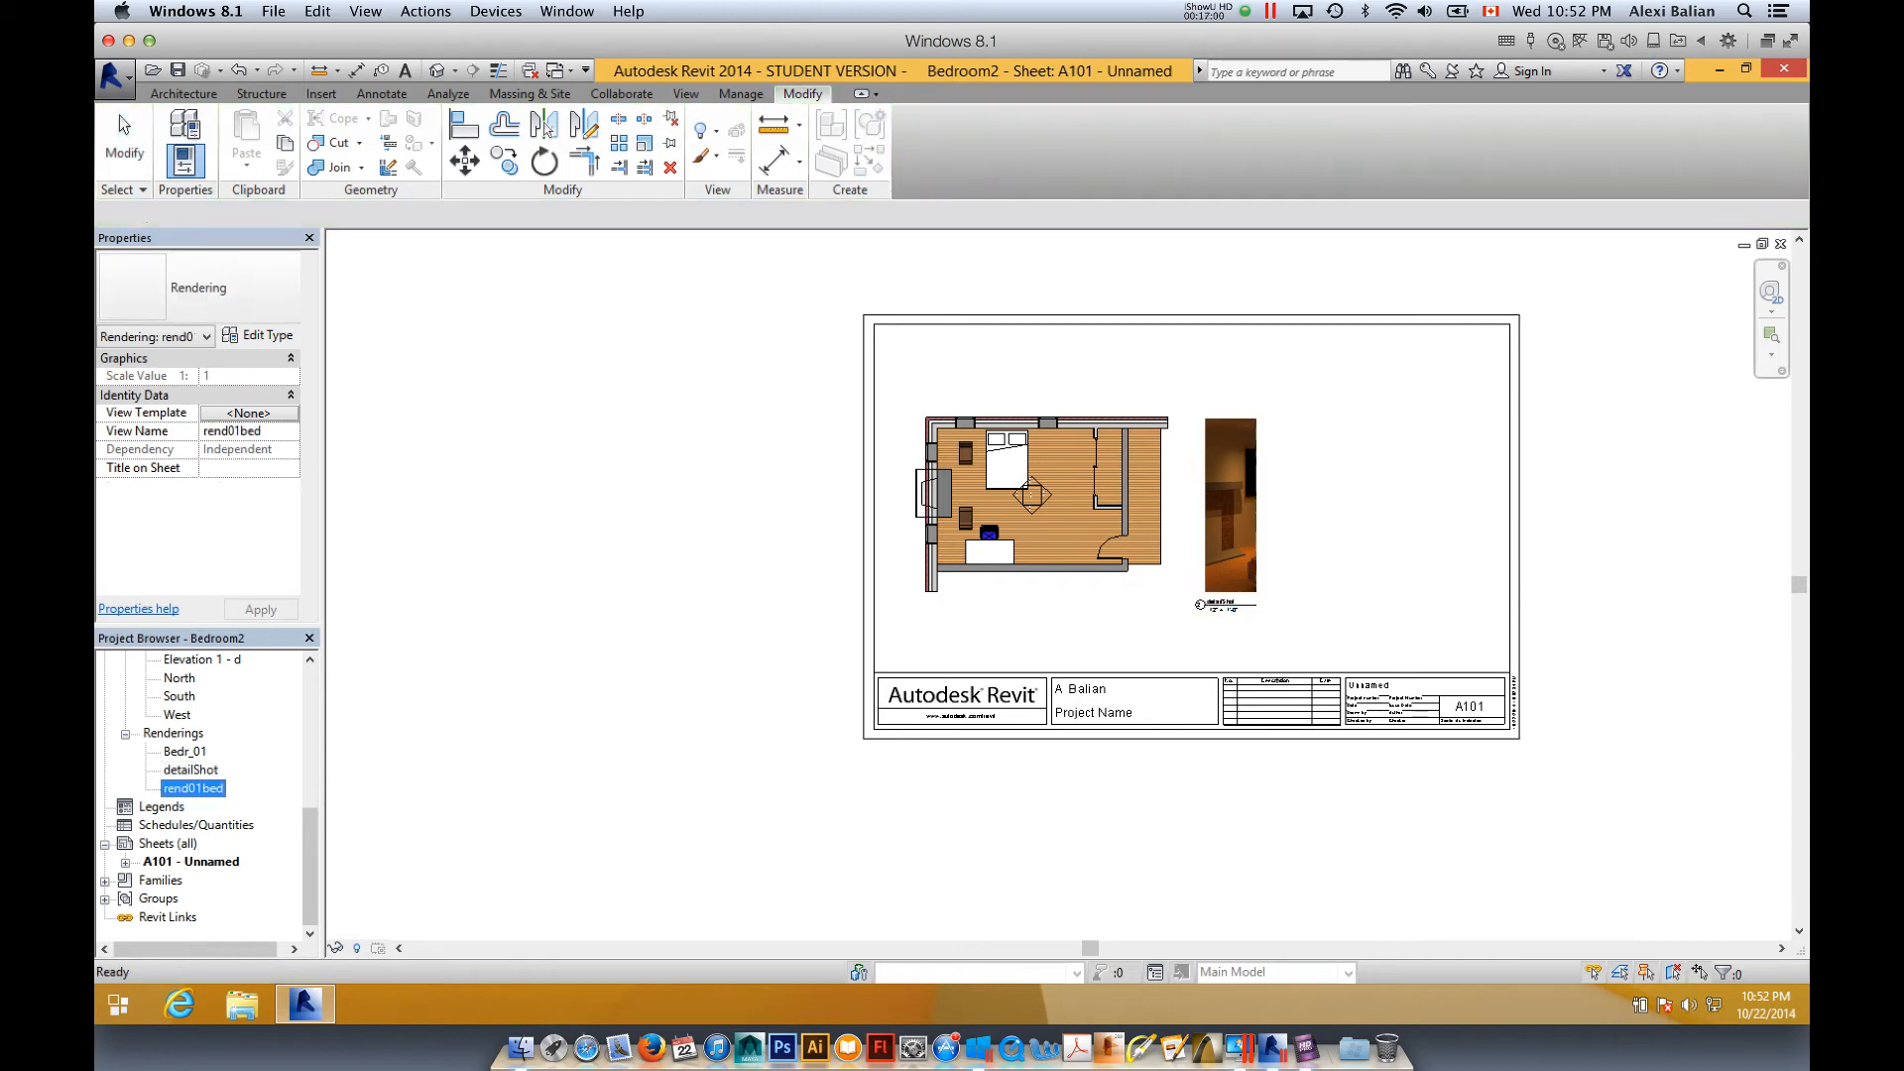
{"action": "left_click_drag", "start_coordinate": [193, 789], "coordinate": [1379, 494]}
{"action": "left_click", "coordinate": [1379, 494]}
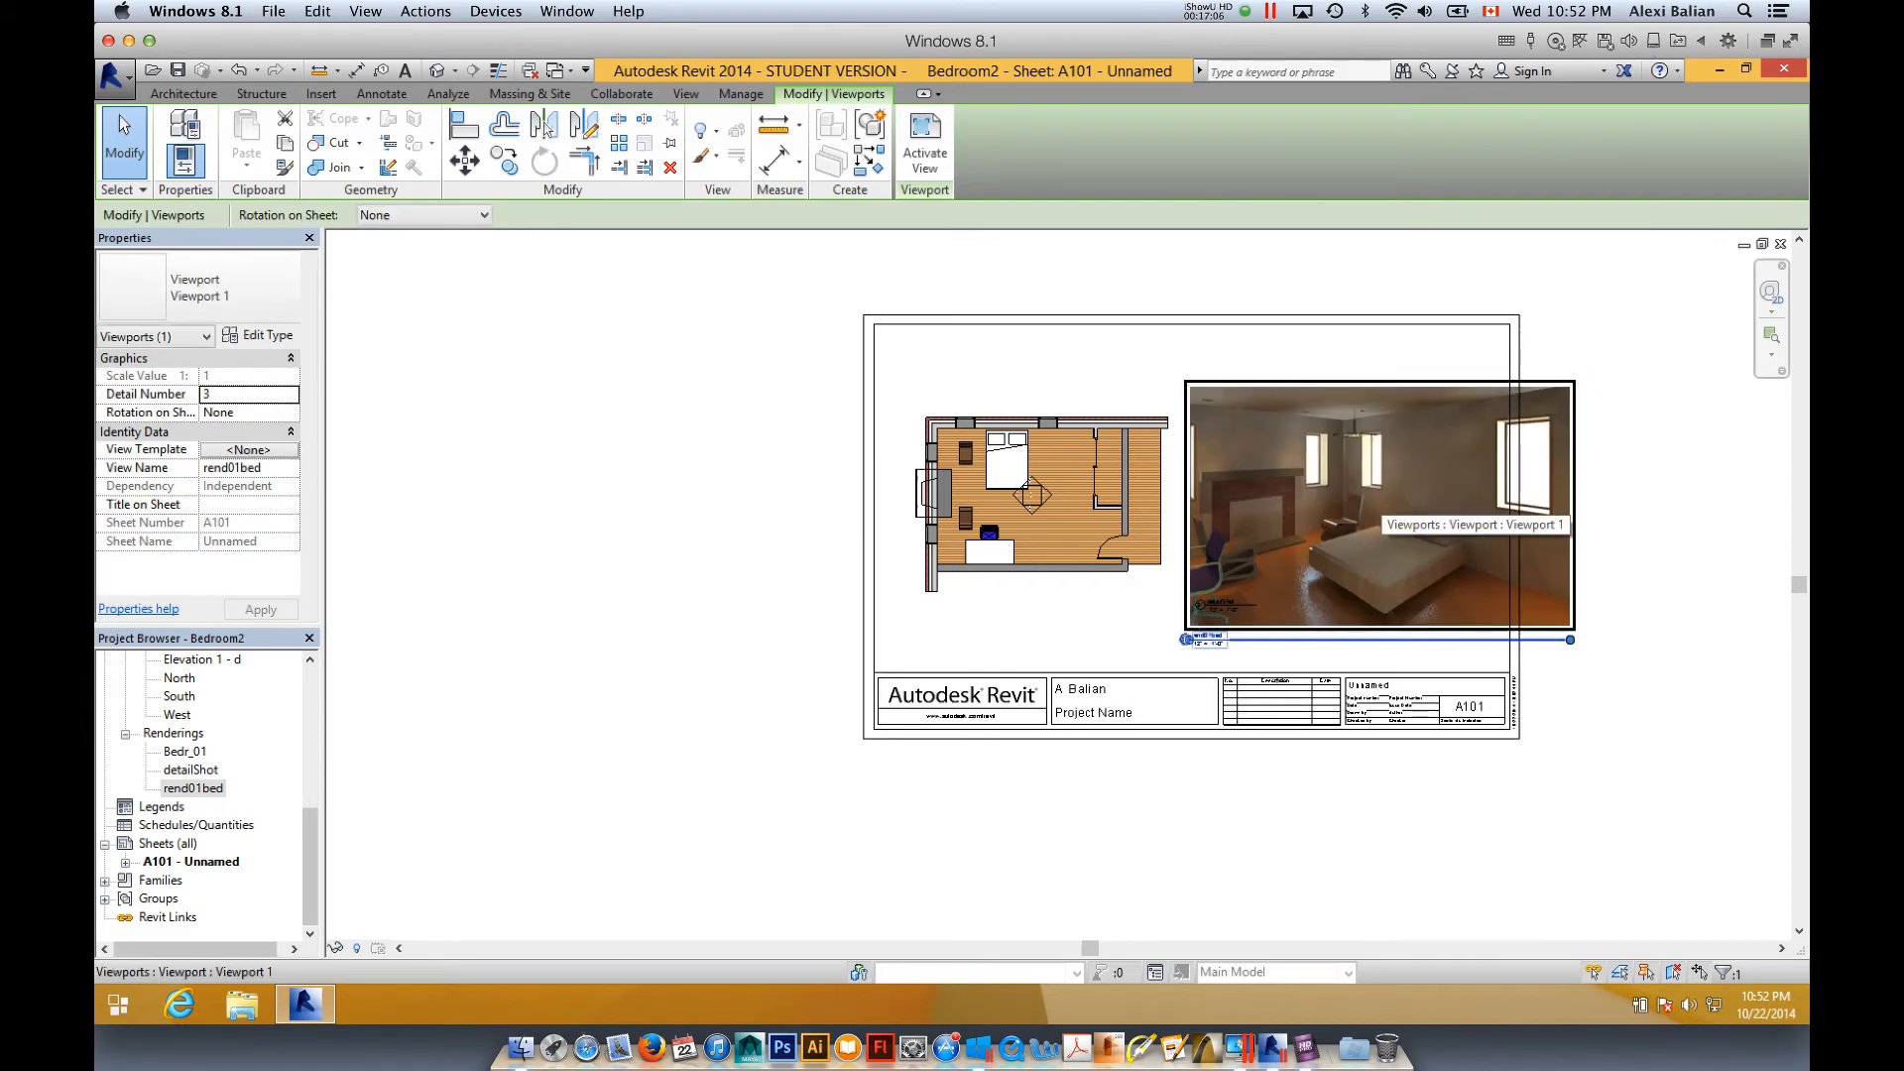
{"action": "left_click", "coordinate": [1617, 431]}
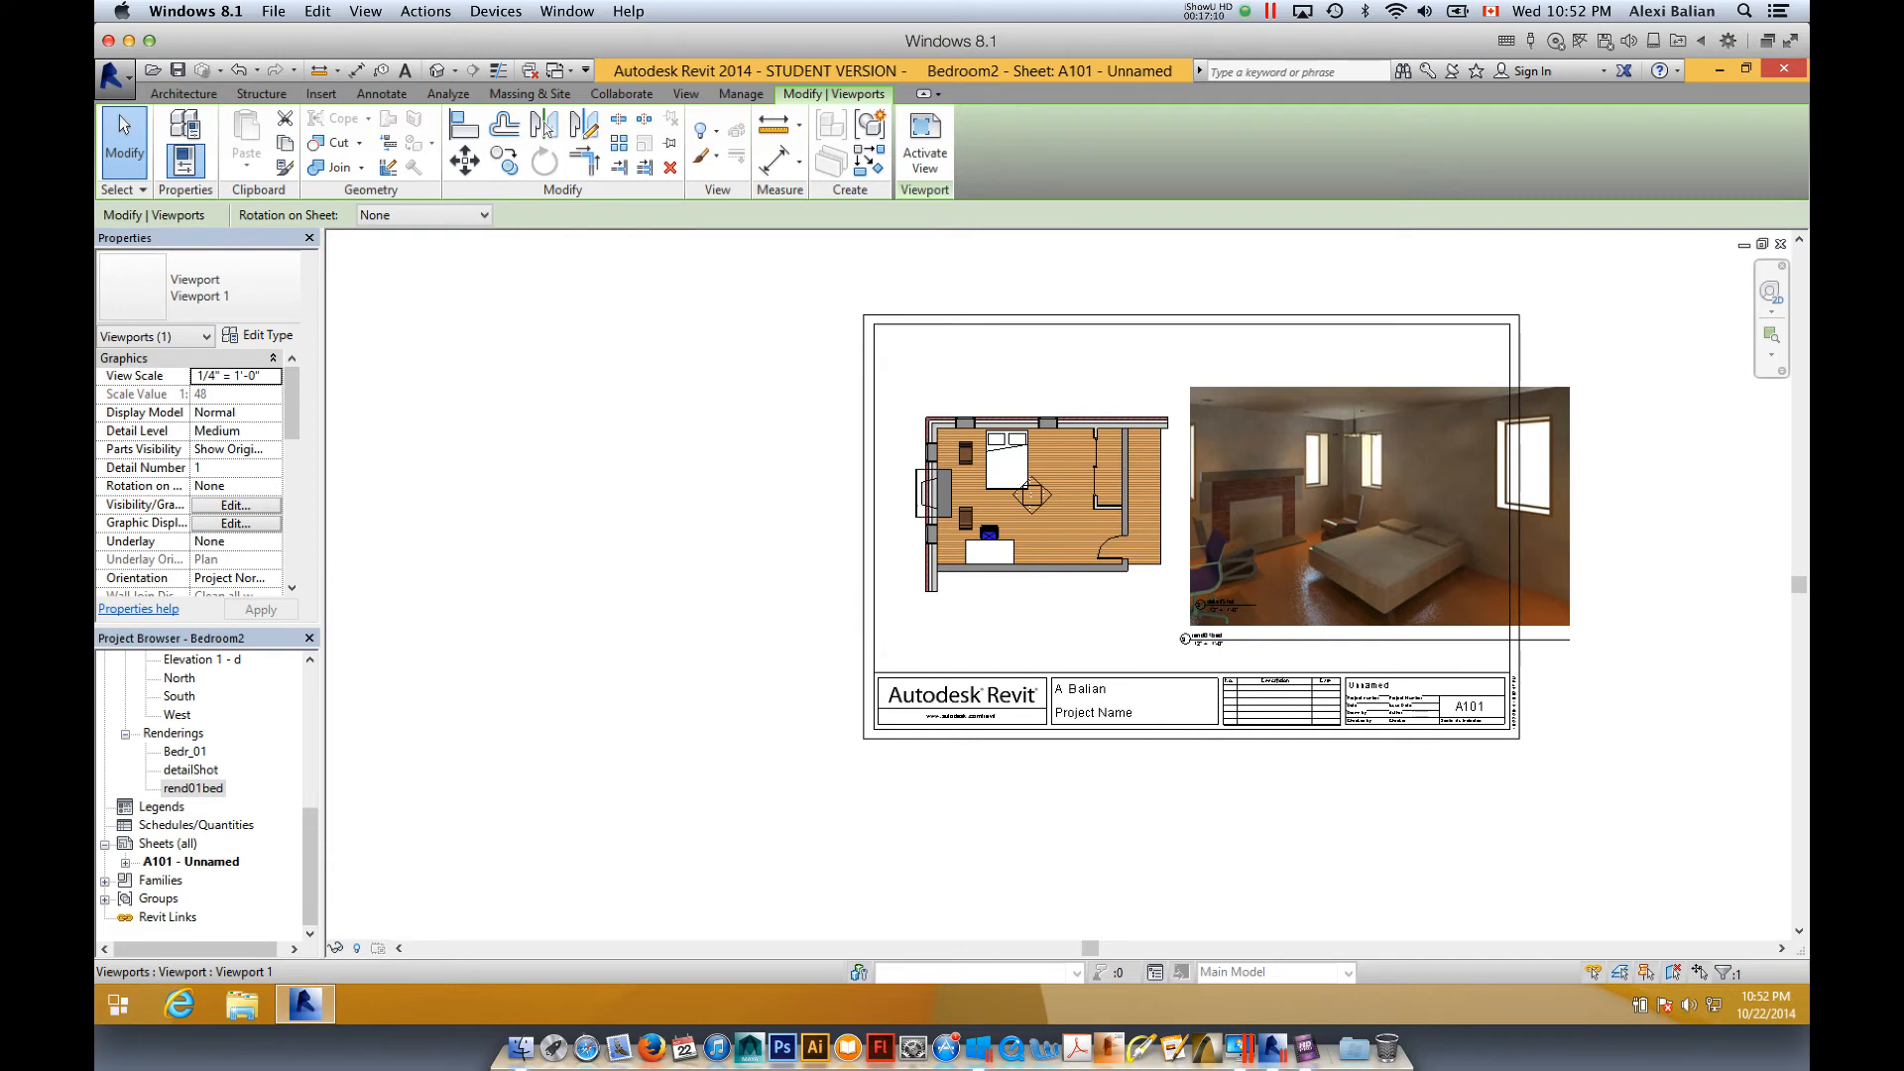
- Open the rend01bed rendering and shrink its image proportionally to about 5 1/4" wide
{"action": "double_click", "coordinate": [194, 789]}
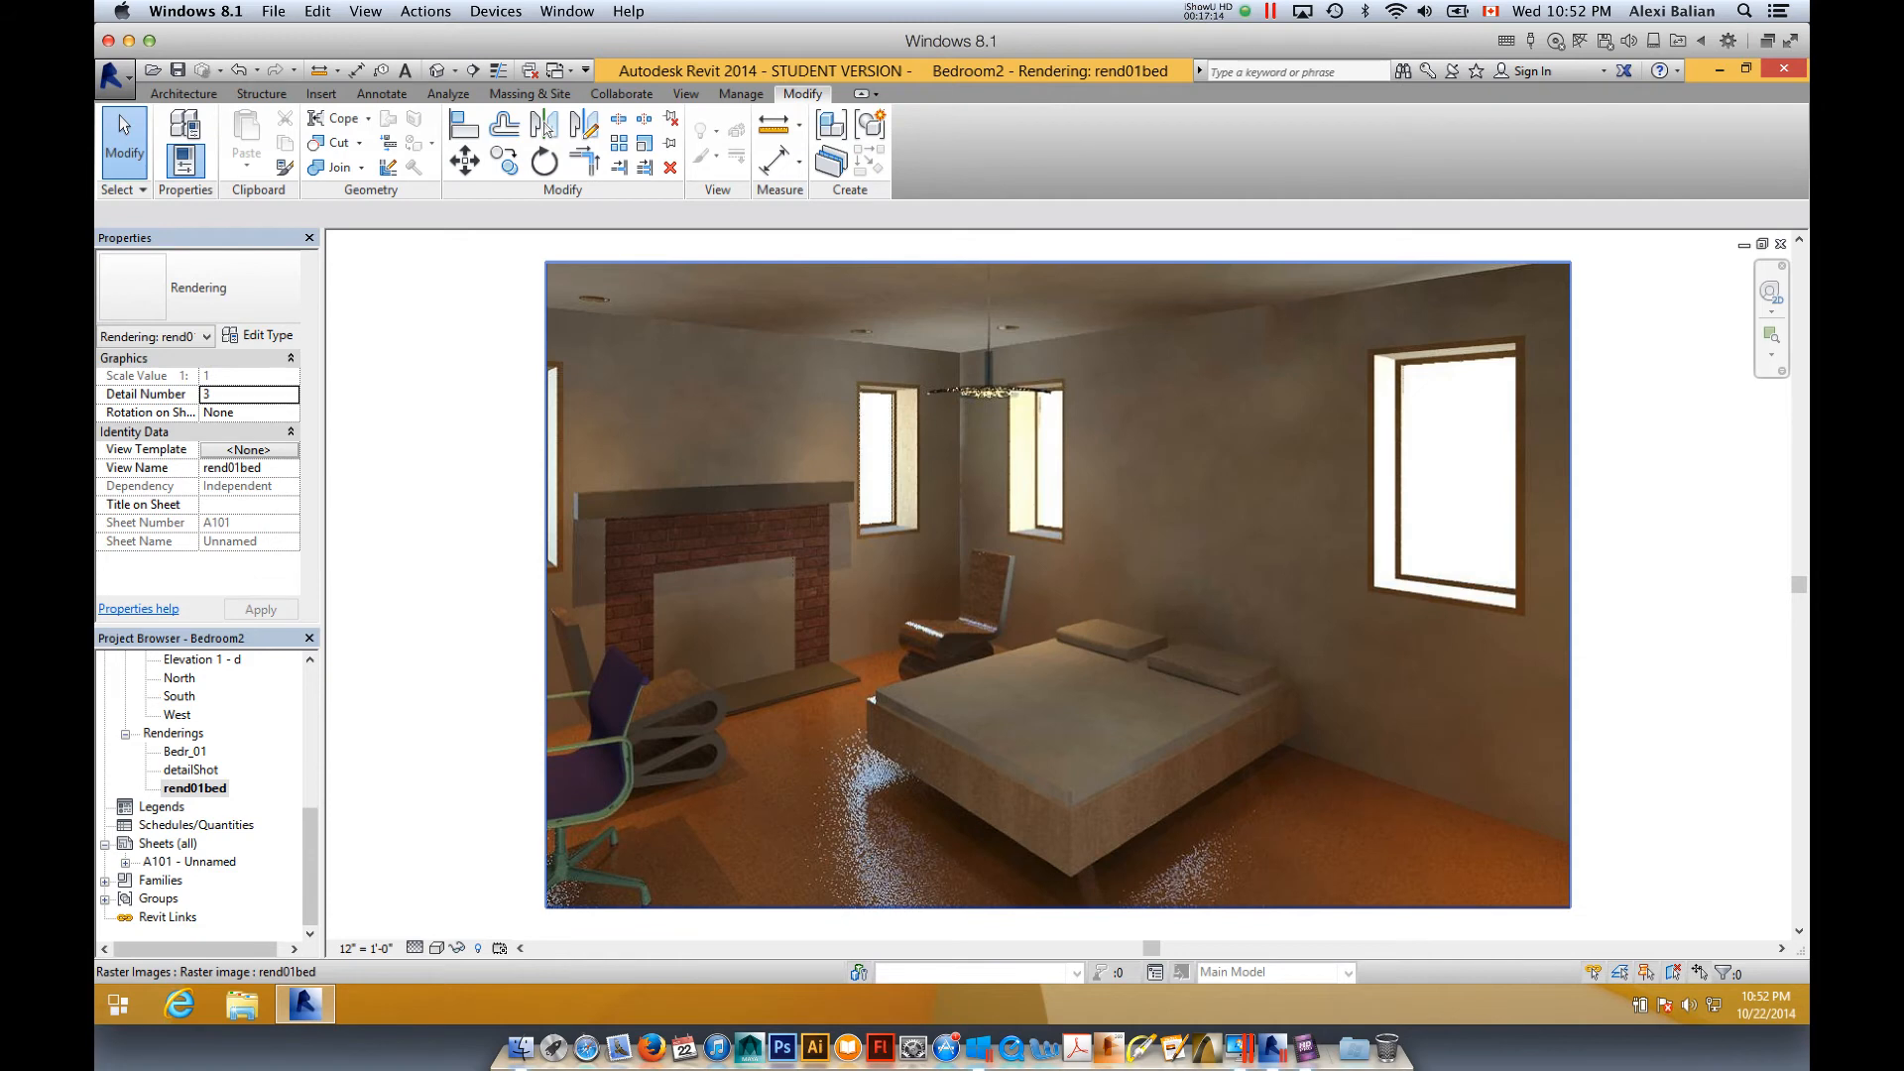
{"action": "left_click", "coordinate": [1028, 262]}
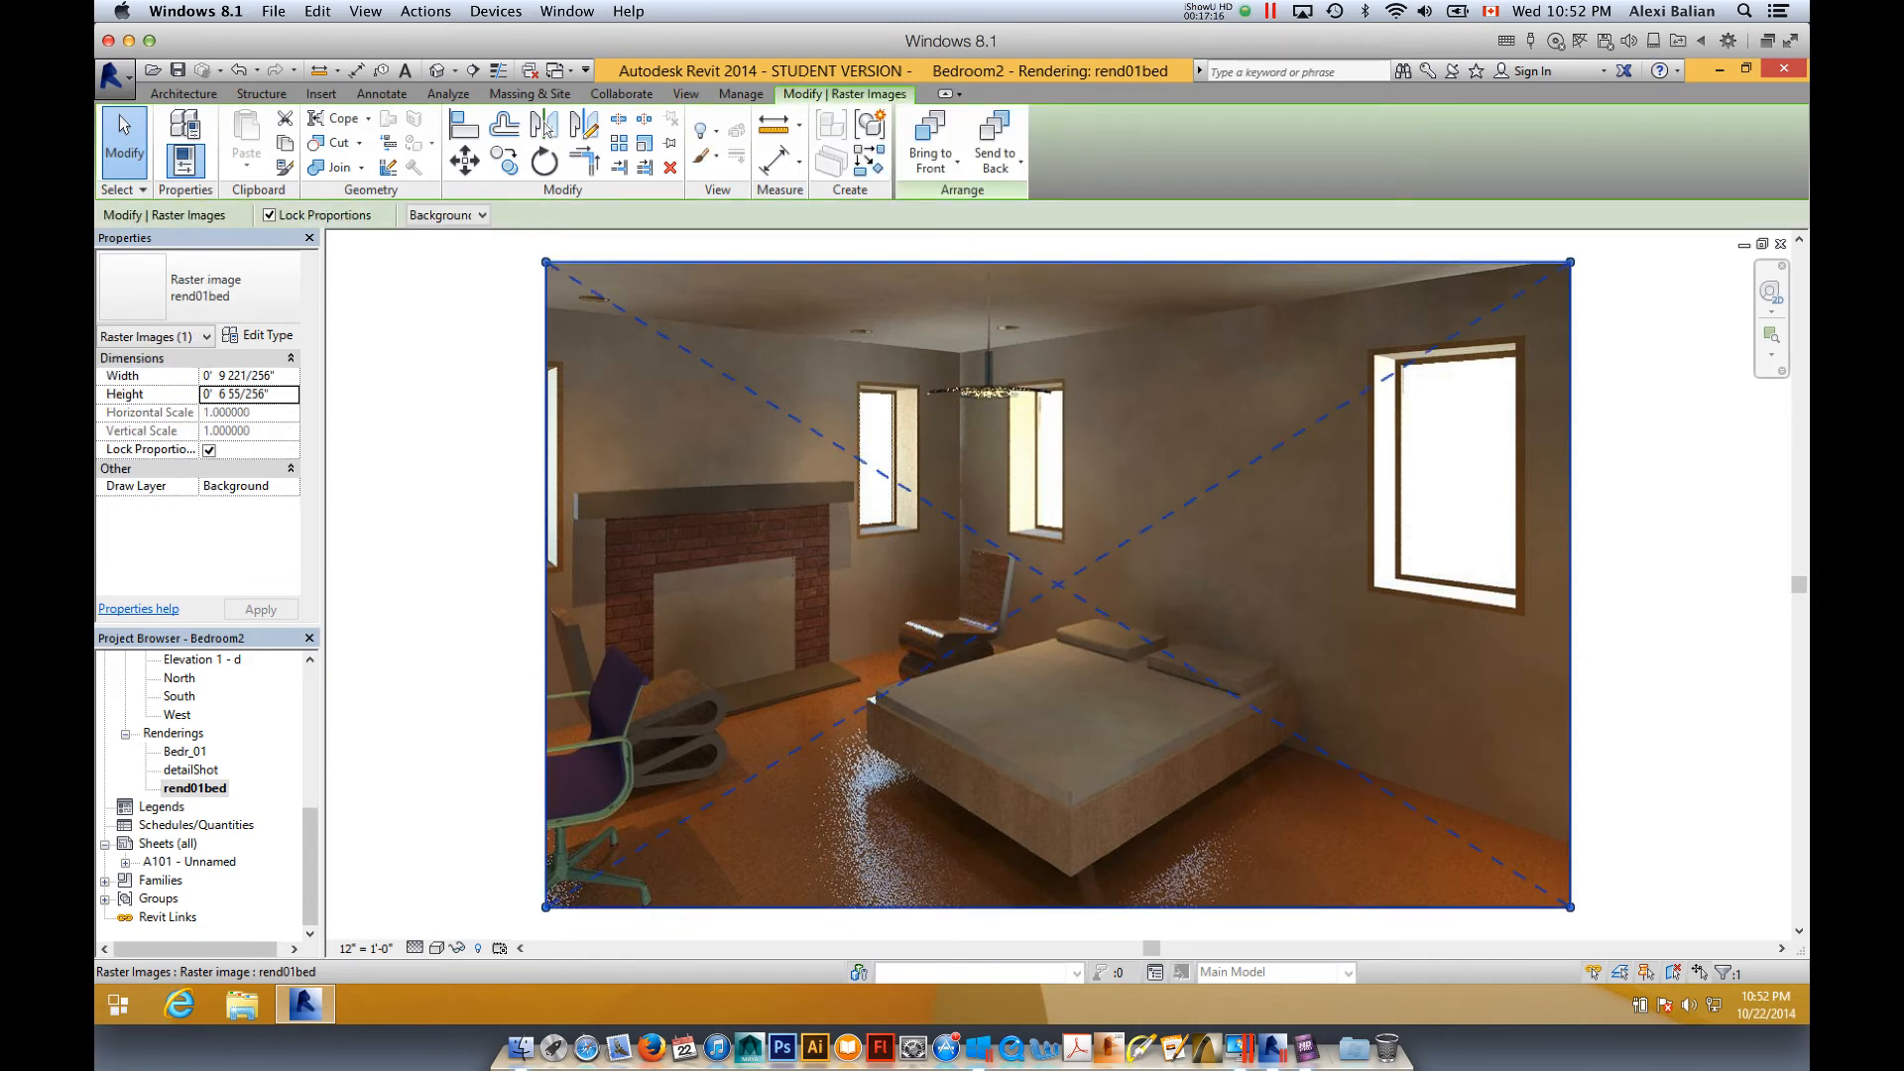
{"action": "left_click_drag", "start_coordinate": [1570, 262], "coordinate": [1092, 565]}
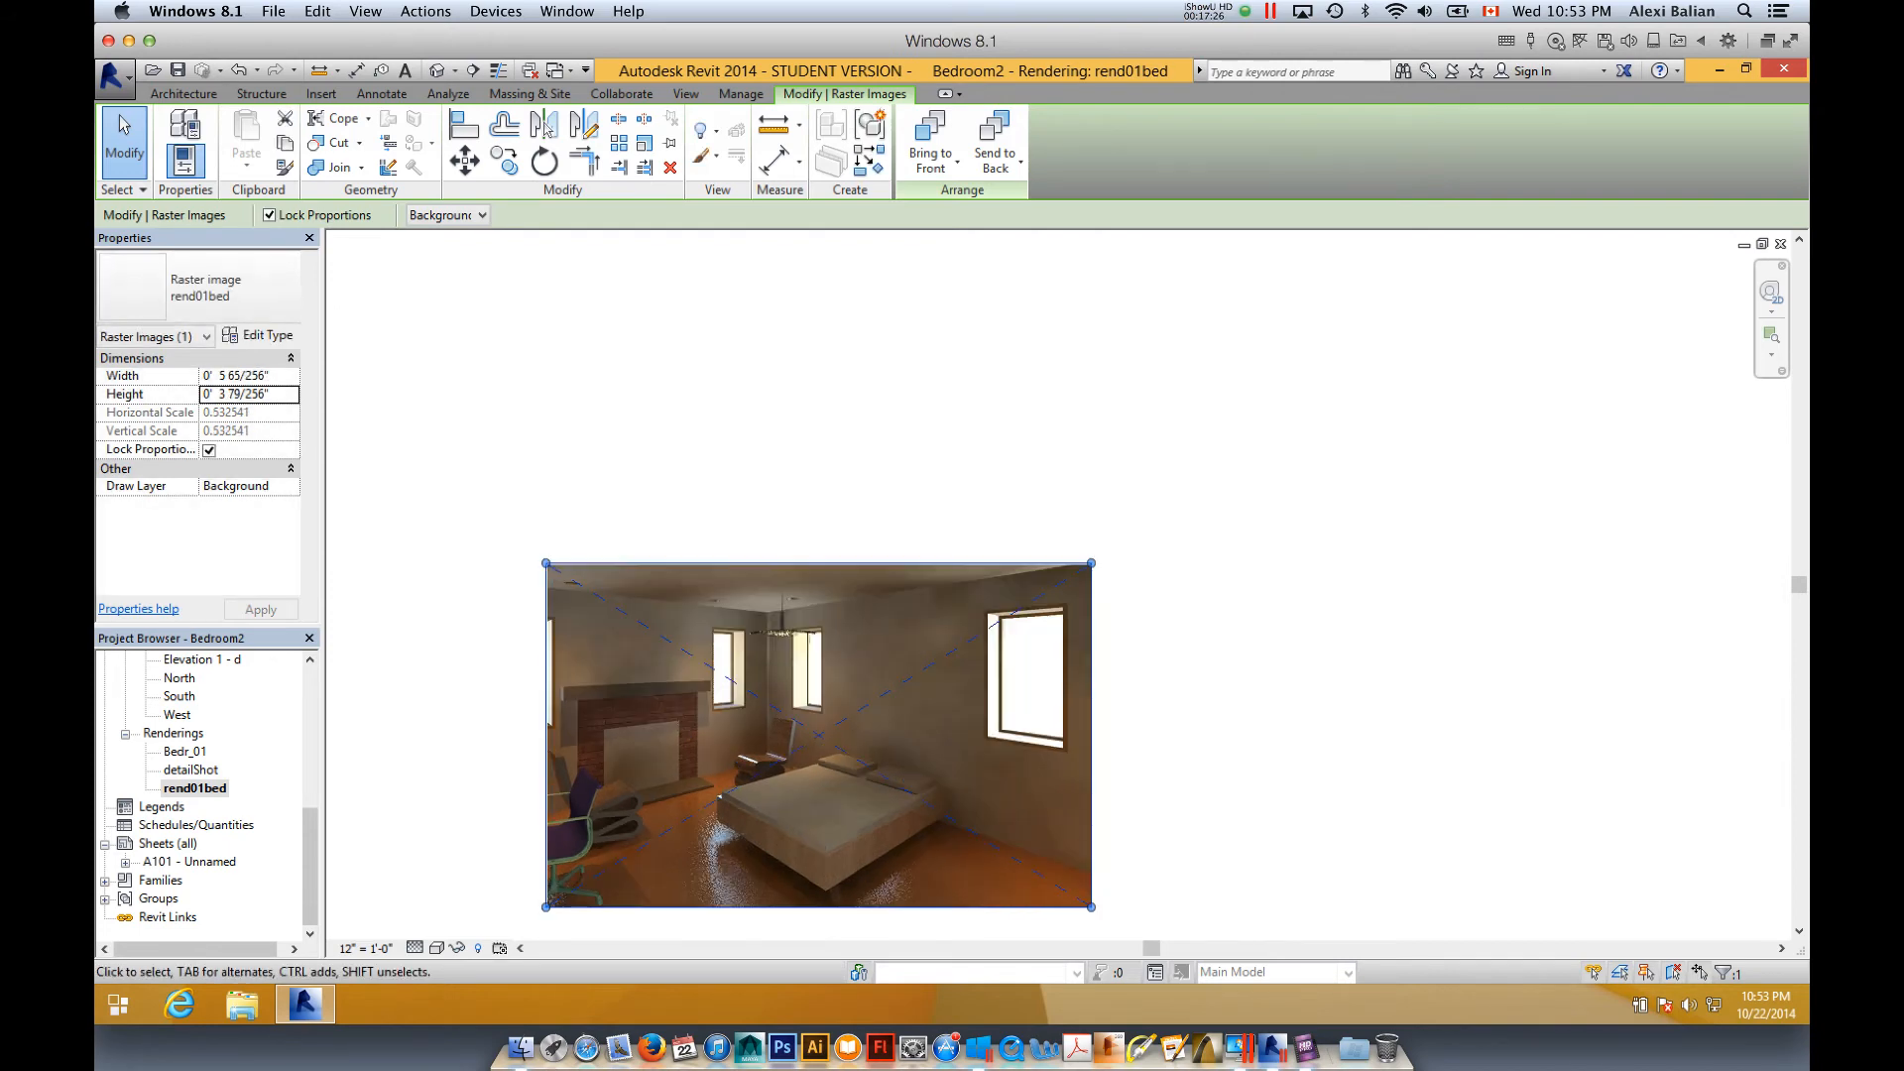
{"action": "left_click", "coordinate": [1170, 516]}
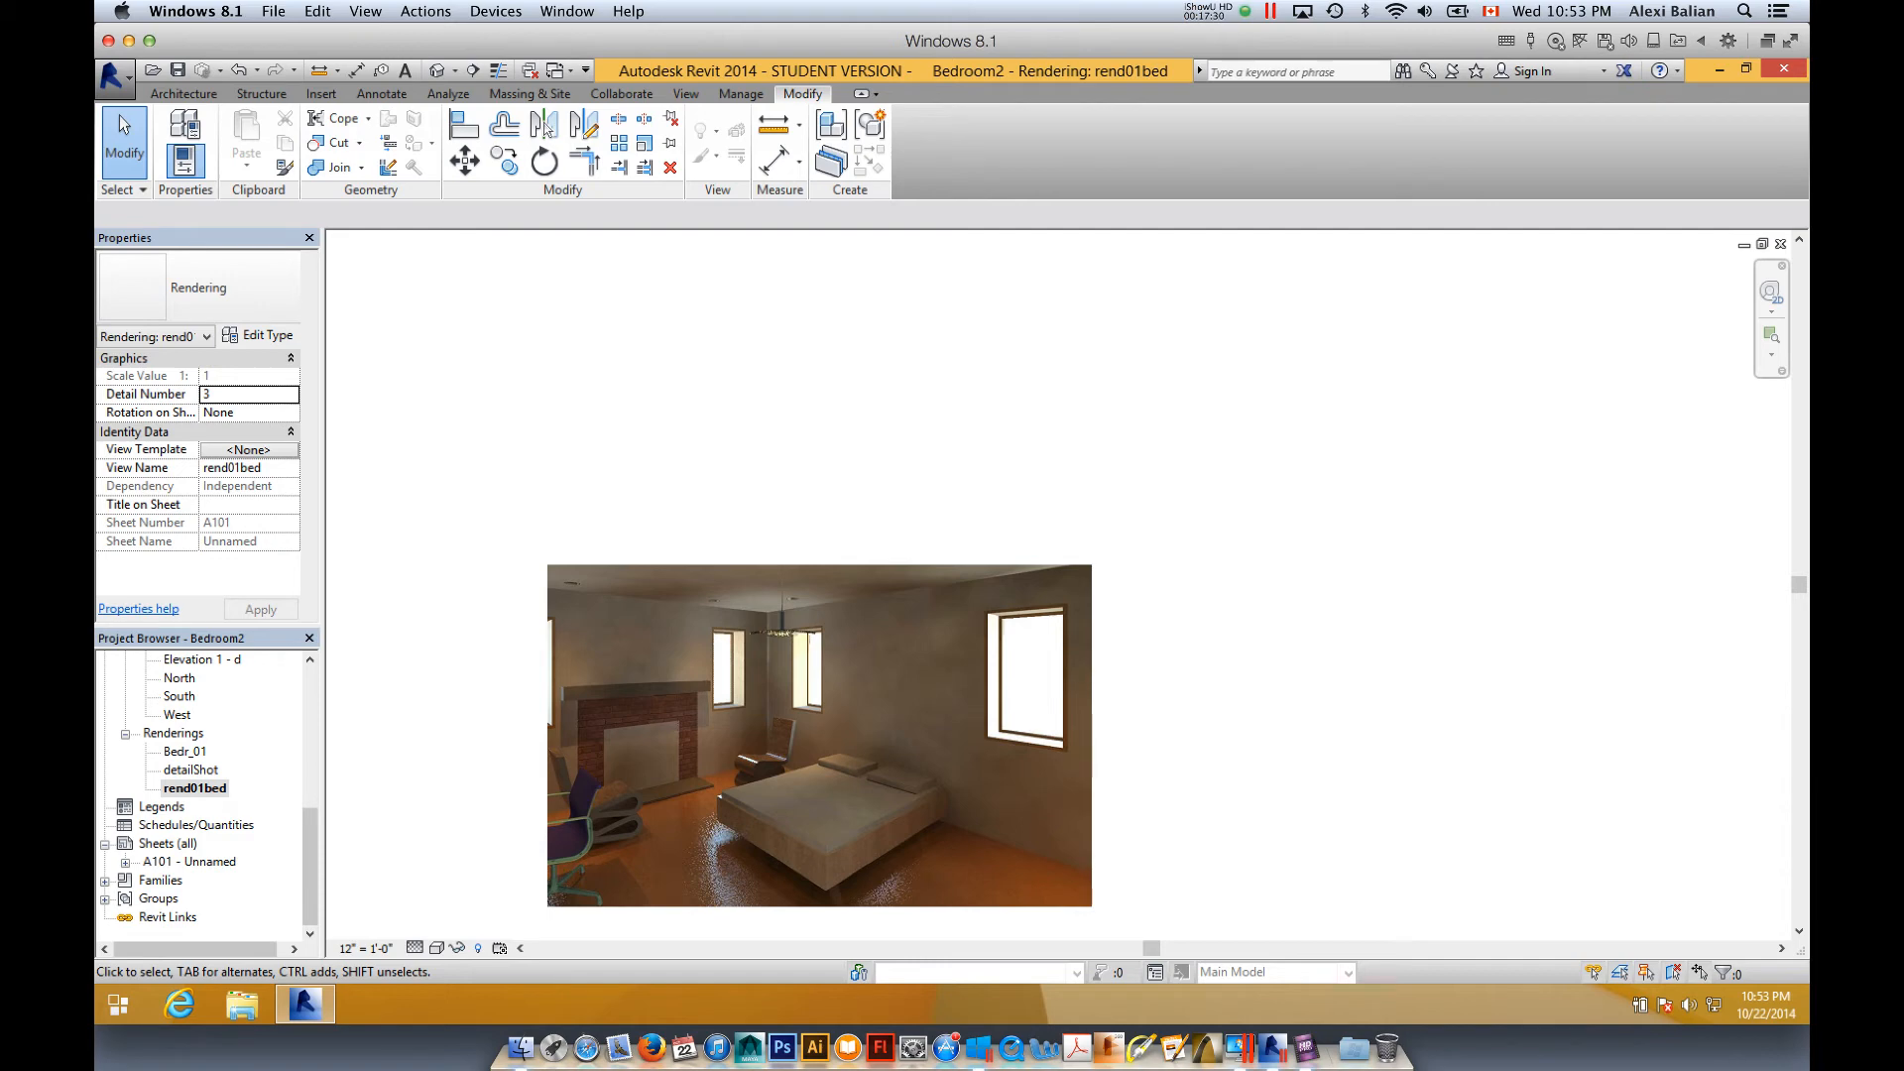
- Return to sheet A101 and move the rend01bed viewport up, to the right of the detailShot rendering and inside the border
{"action": "double_click", "coordinate": [190, 862]}
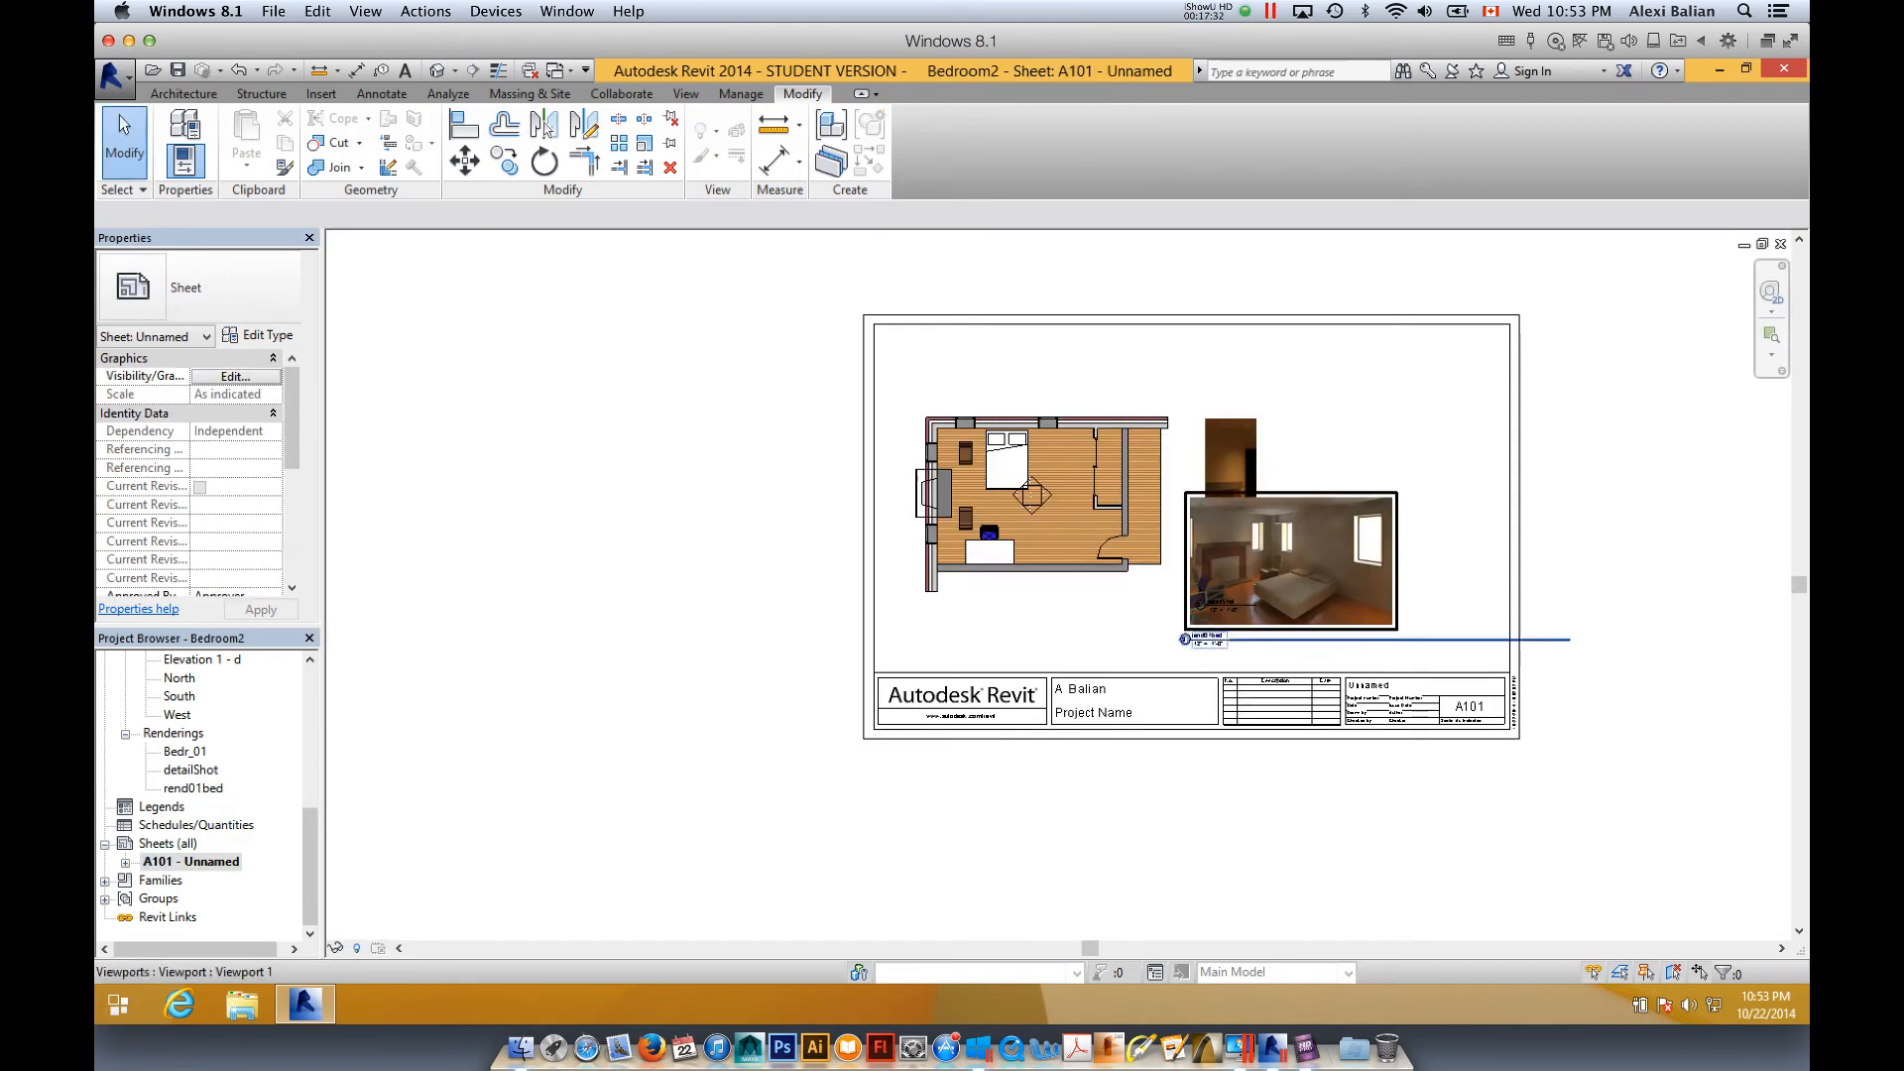
{"action": "left_click_drag", "start_coordinate": [1308, 557], "coordinate": [1404, 486]}
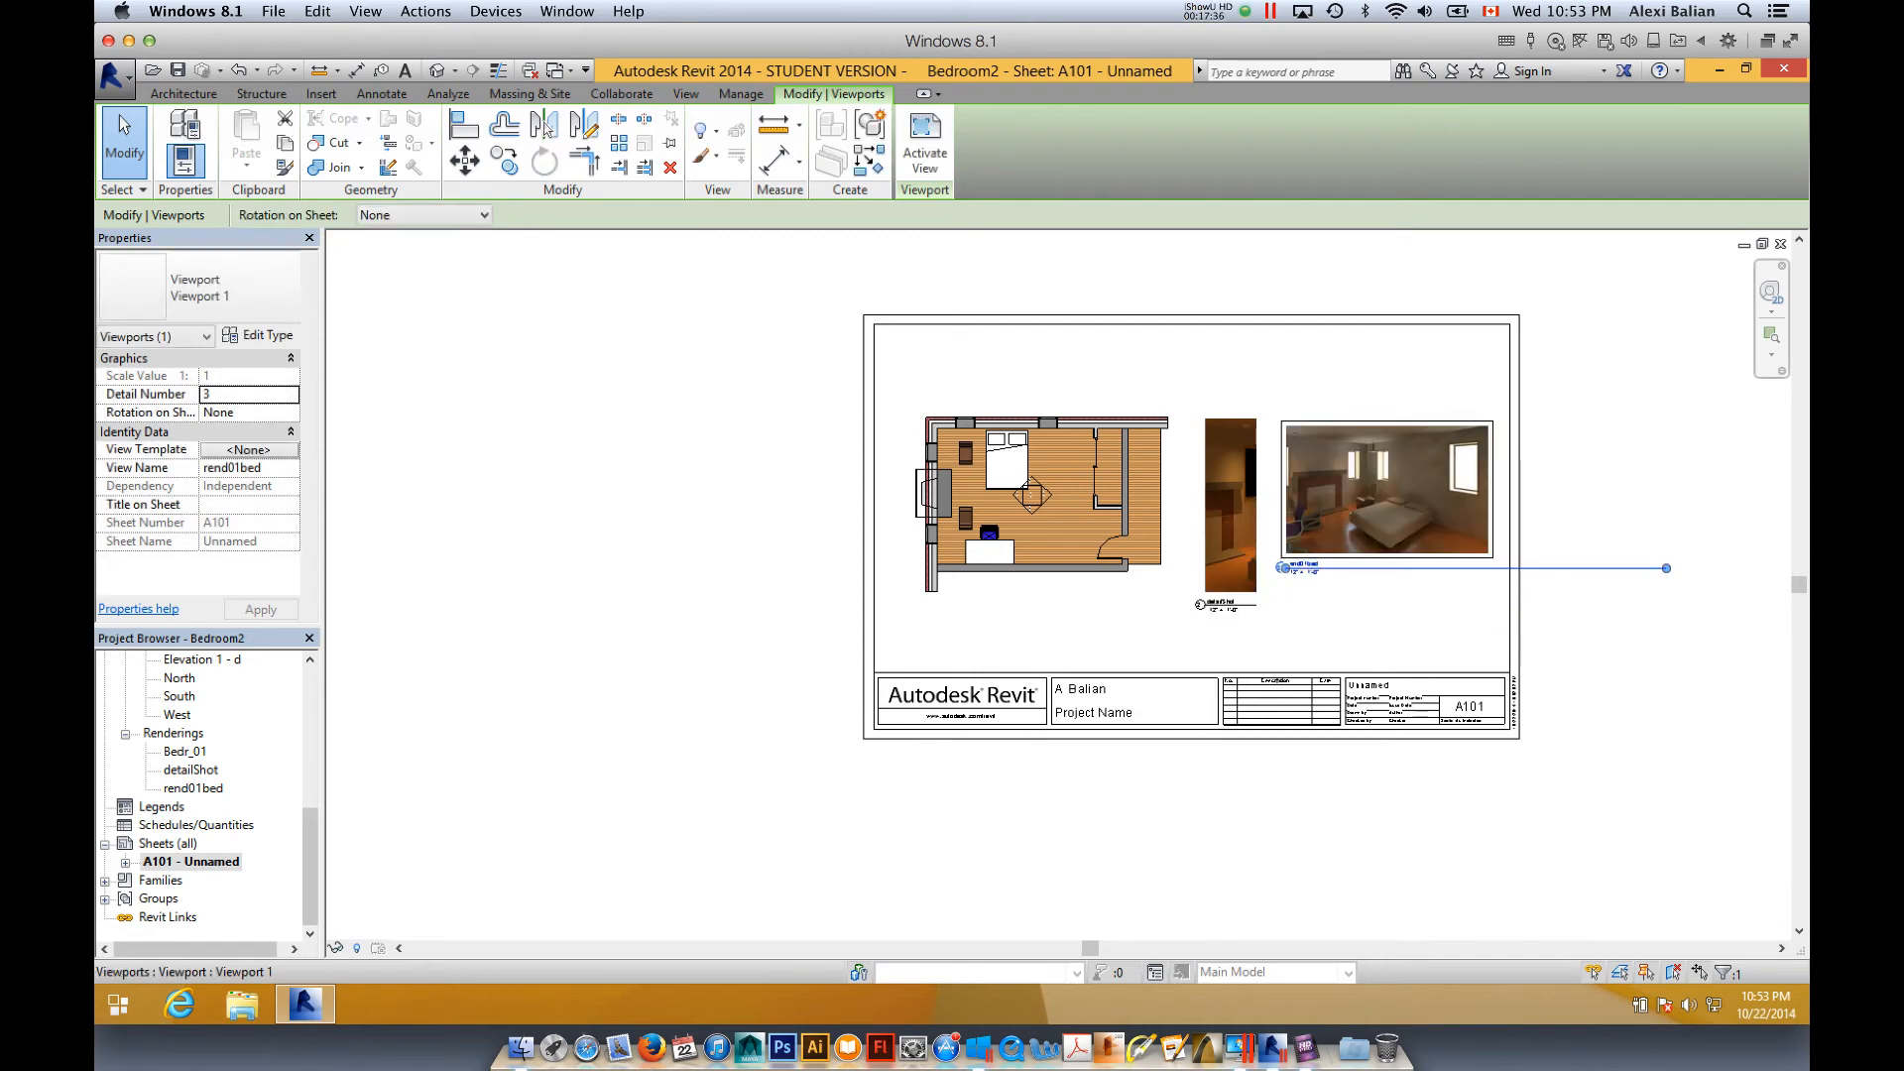
- Try to edit the Project Name text in the sheet's title block
{"action": "scroll", "coordinate": [1407, 418], "scroll_direction": "up", "scroll_amount": 4}
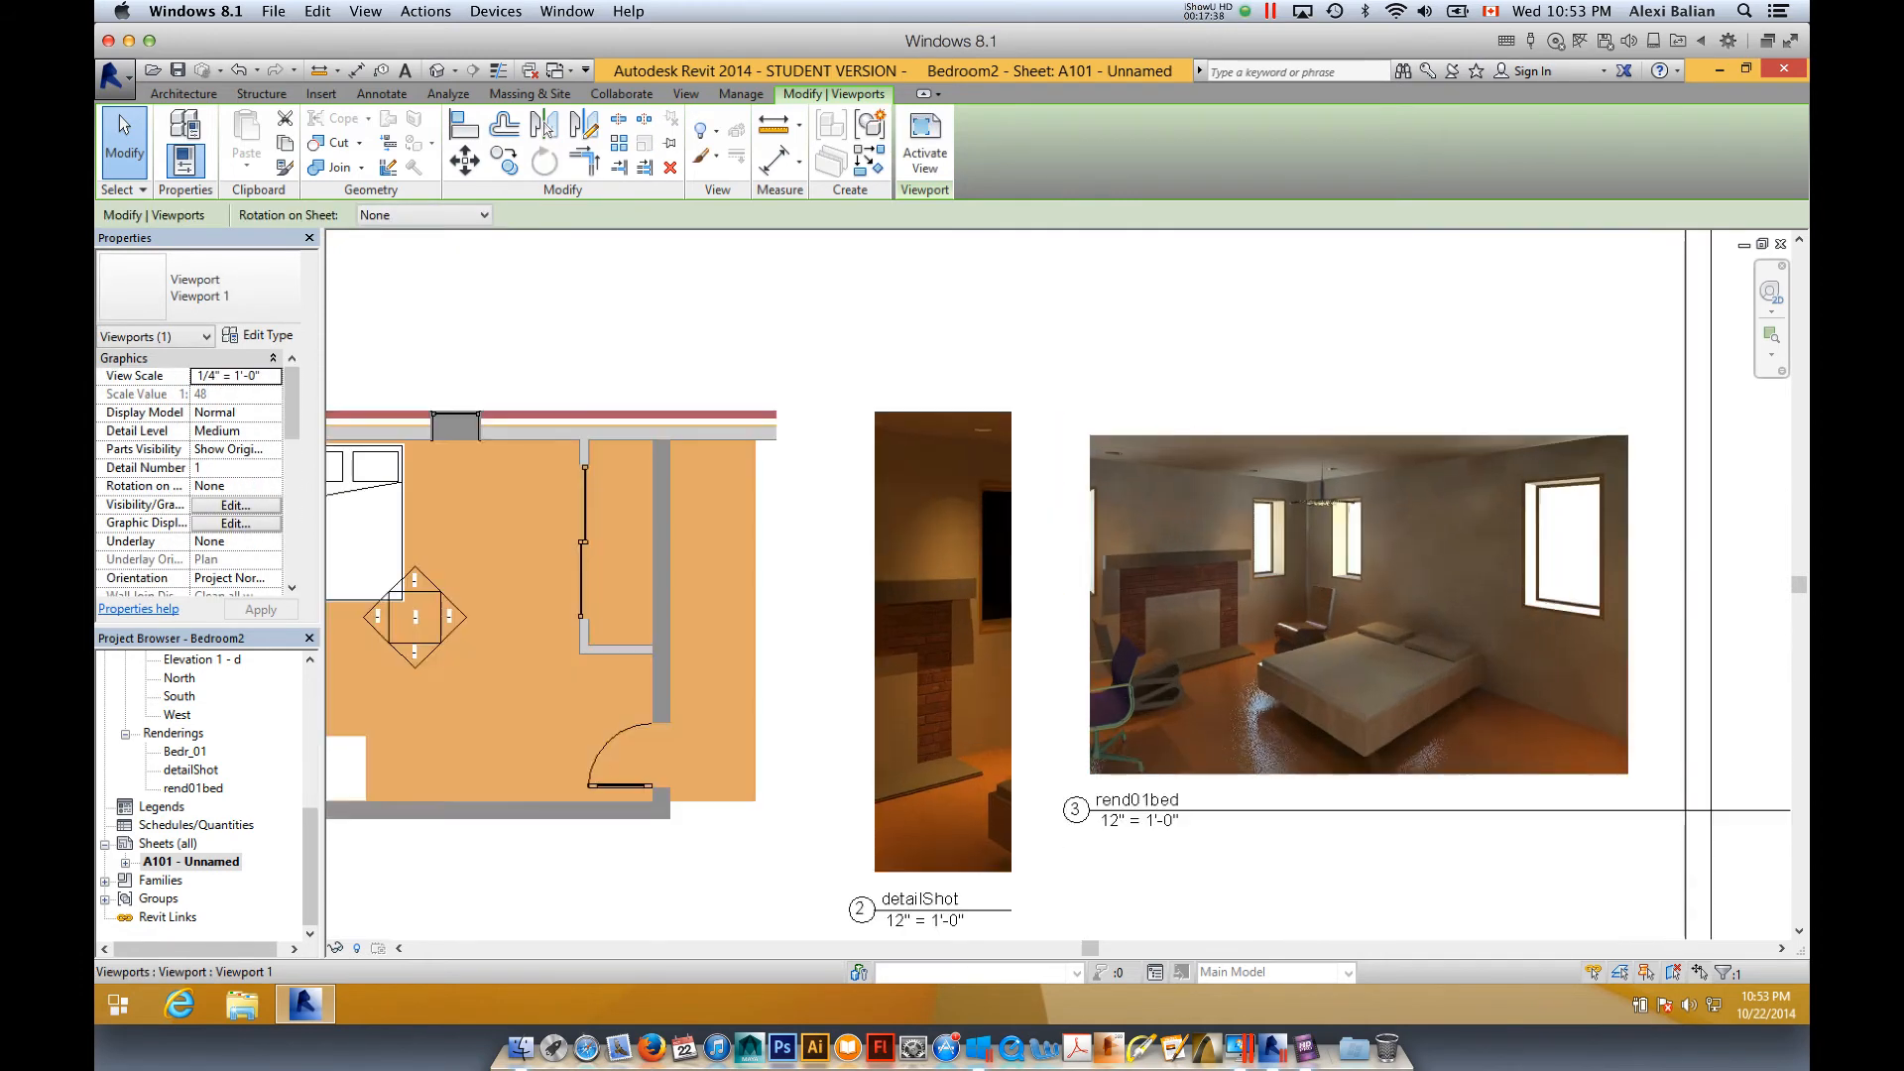
{"action": "scroll", "coordinate": [1341, 597], "scroll_direction": "up", "scroll_amount": 1}
{"action": "scroll", "coordinate": [1341, 597], "scroll_direction": "down", "scroll_amount": 1}
{"action": "mouse_move", "coordinate": [1341, 597]}
{"action": "middle_mouse_down"}
{"action": "mouse_move", "coordinate": [1350, 437]}
{"action": "mouse_move", "coordinate": [1383, 324]}
{"action": "mouse_move", "coordinate": [1464, 262]}
{"action": "middle_mouse_up"}
{"action": "scroll", "coordinate": [1448, 290], "scroll_direction": "up", "scroll_amount": 1}
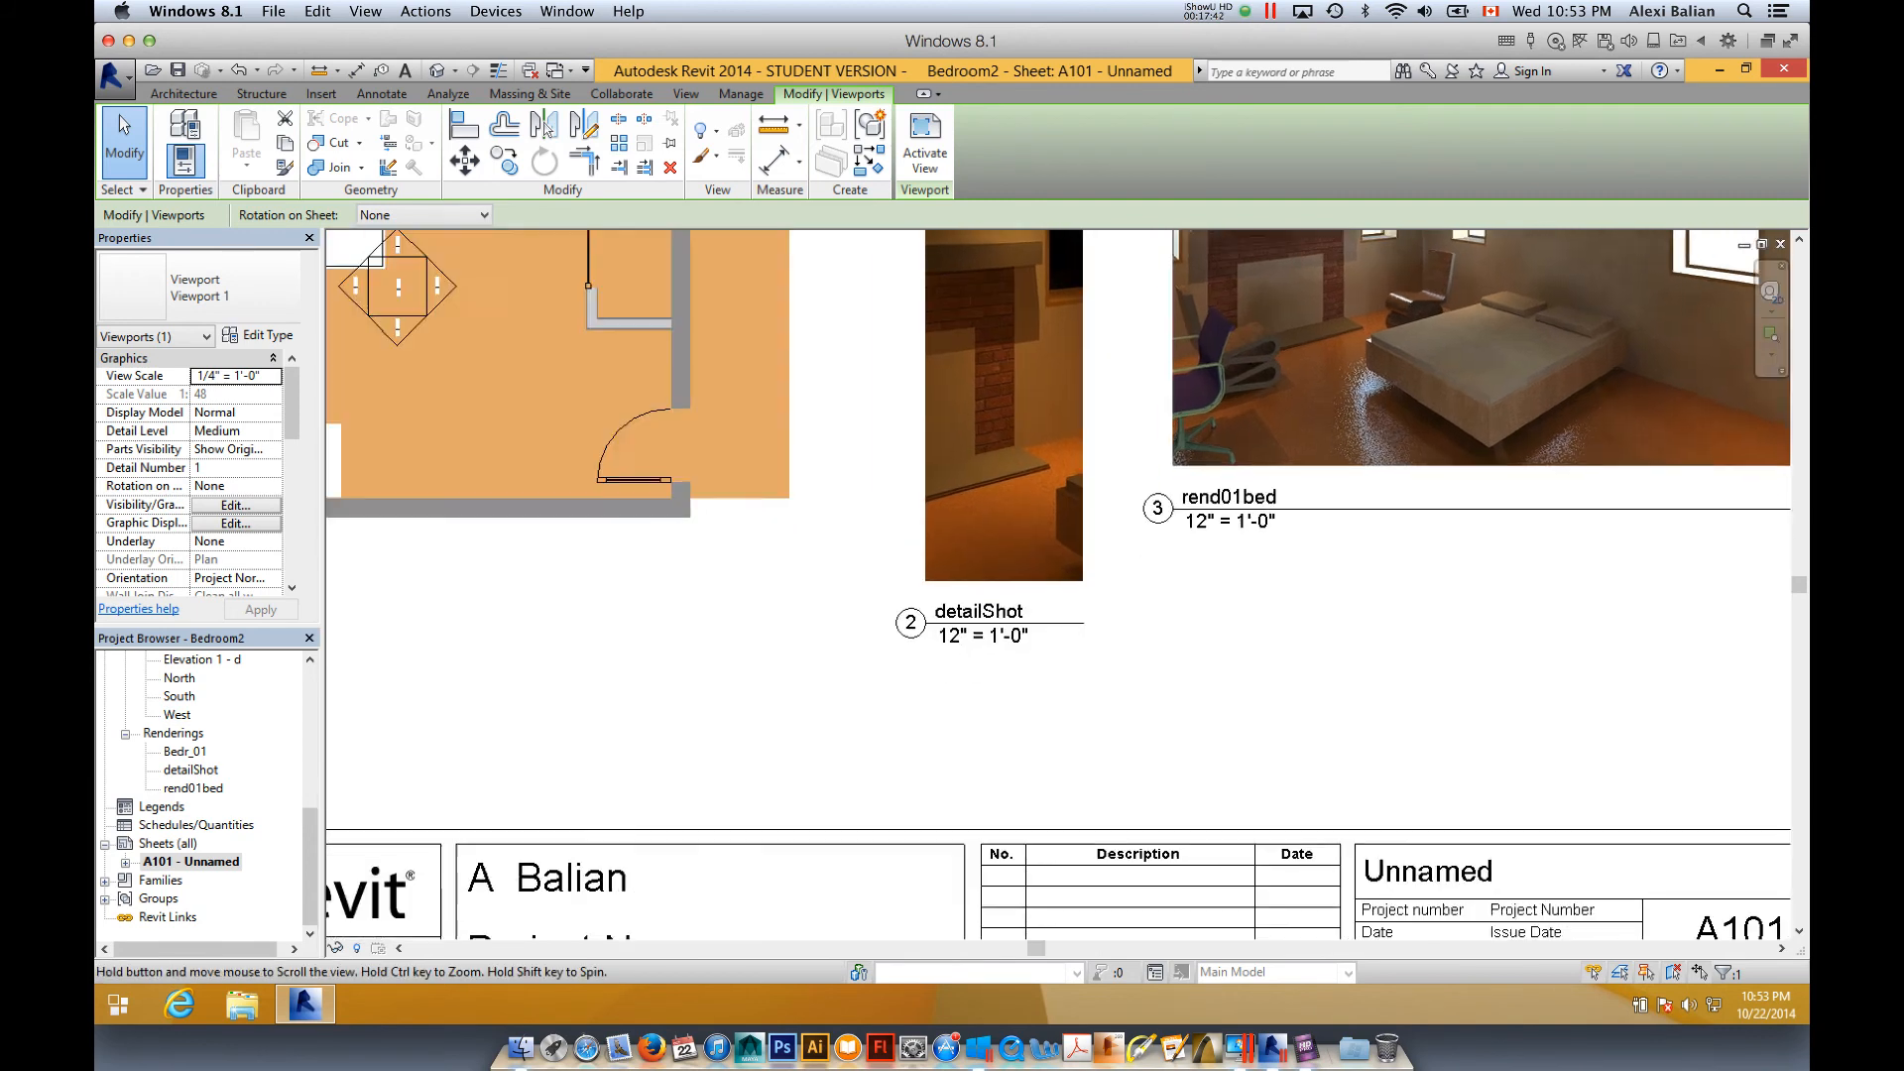
{"action": "mouse_move", "coordinate": [533, 929]}
{"action": "middle_mouse_down"}
{"action": "mouse_move", "coordinate": [1138, 735]}
{"action": "mouse_move", "coordinate": [1330, 733]}
{"action": "middle_mouse_up"}
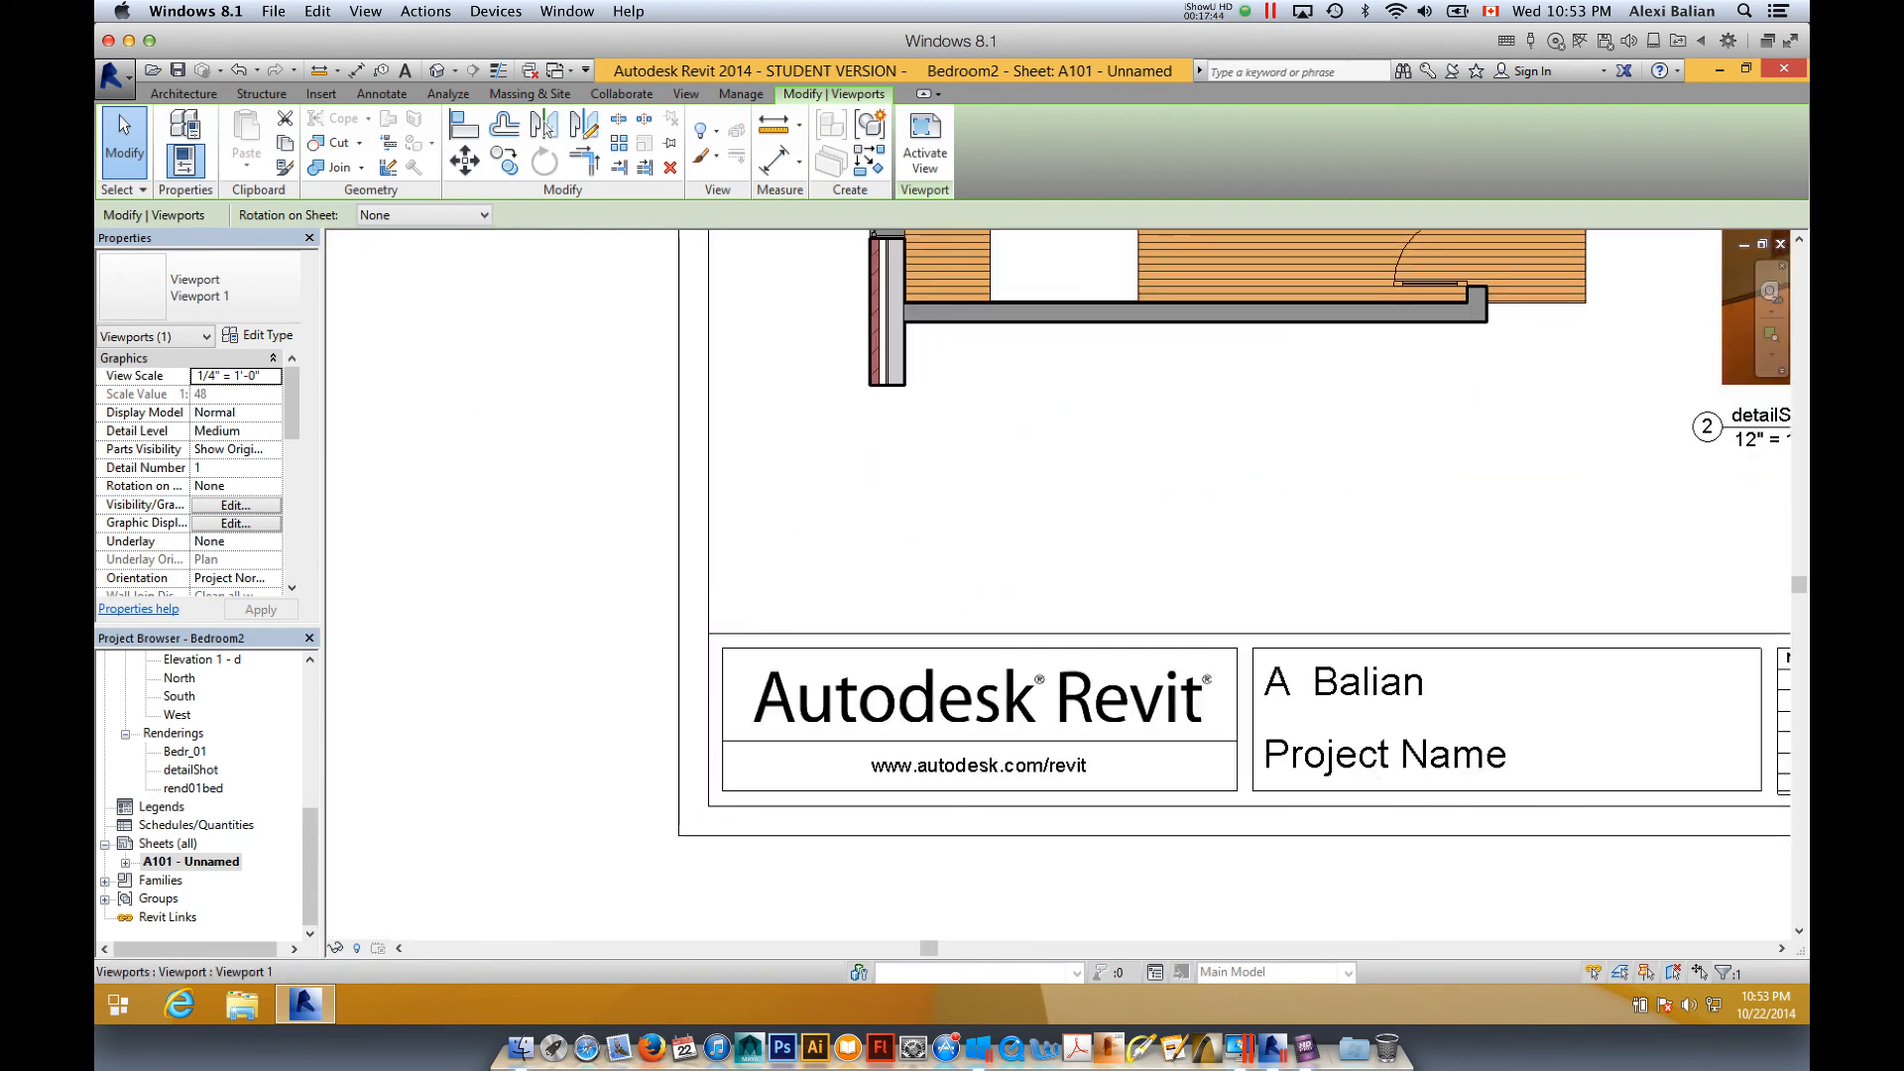
{"action": "double_click", "coordinate": [1334, 739]}
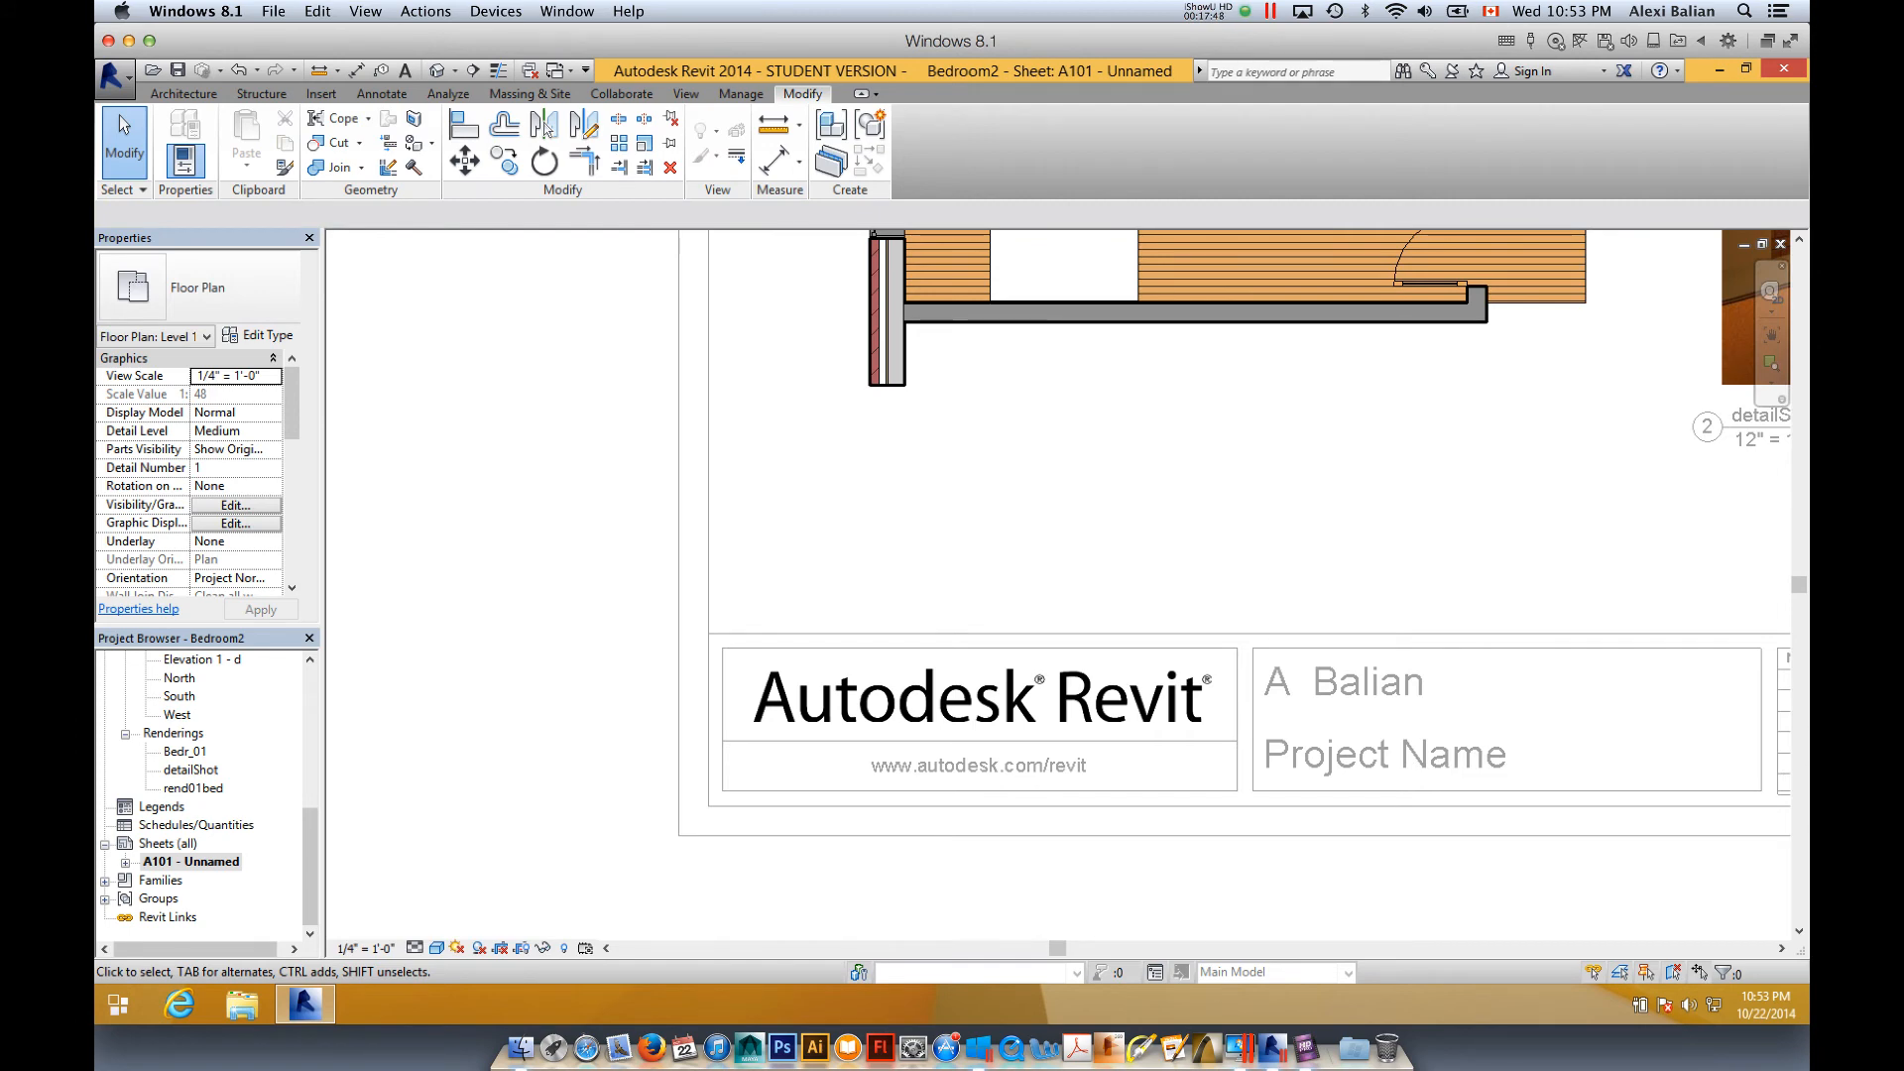
{"action": "scroll", "coordinate": [1252, 508], "scroll_direction": "up", "scroll_amount": 3}
{"action": "middle_click_drag", "start_coordinate": [1253, 508], "coordinate": [878, 574]}
{"action": "scroll", "coordinate": [873, 585], "scroll_direction": "up", "scroll_amount": 3}
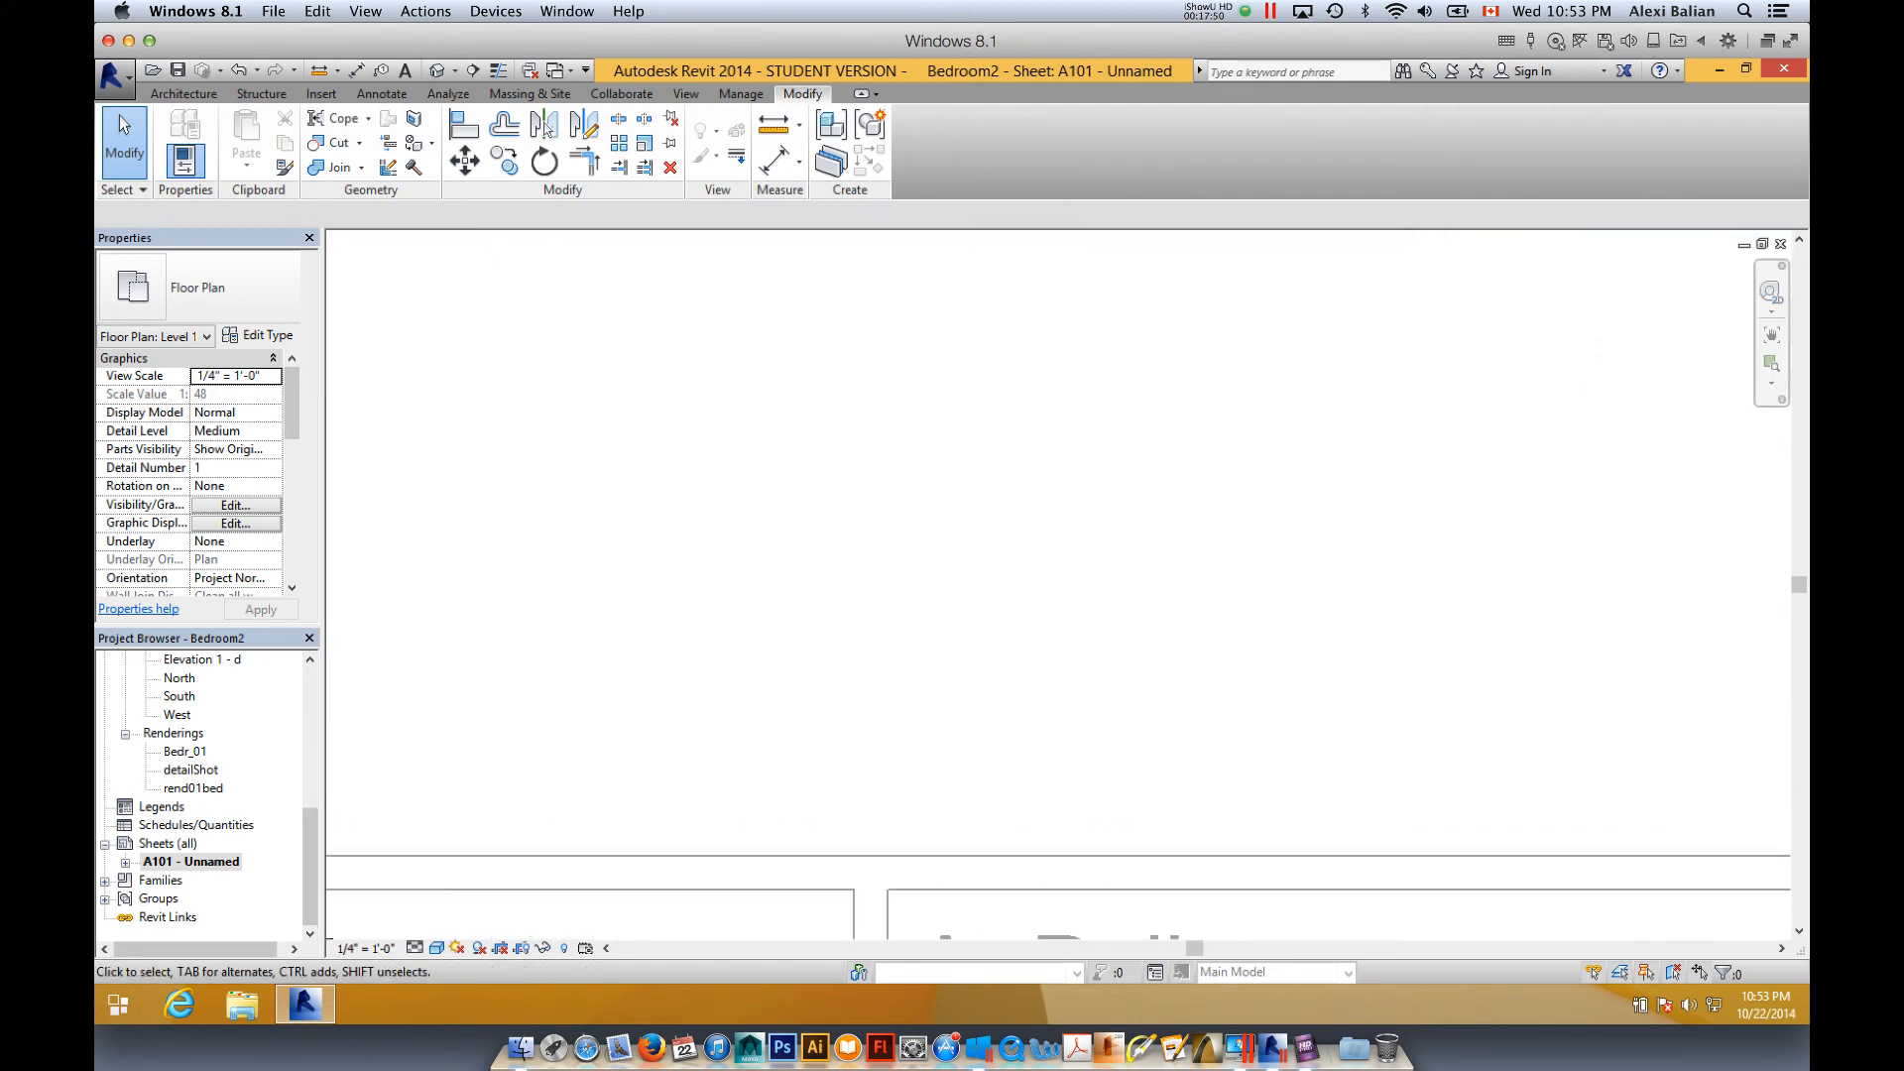
{"action": "double_click", "coordinate": [191, 862]}
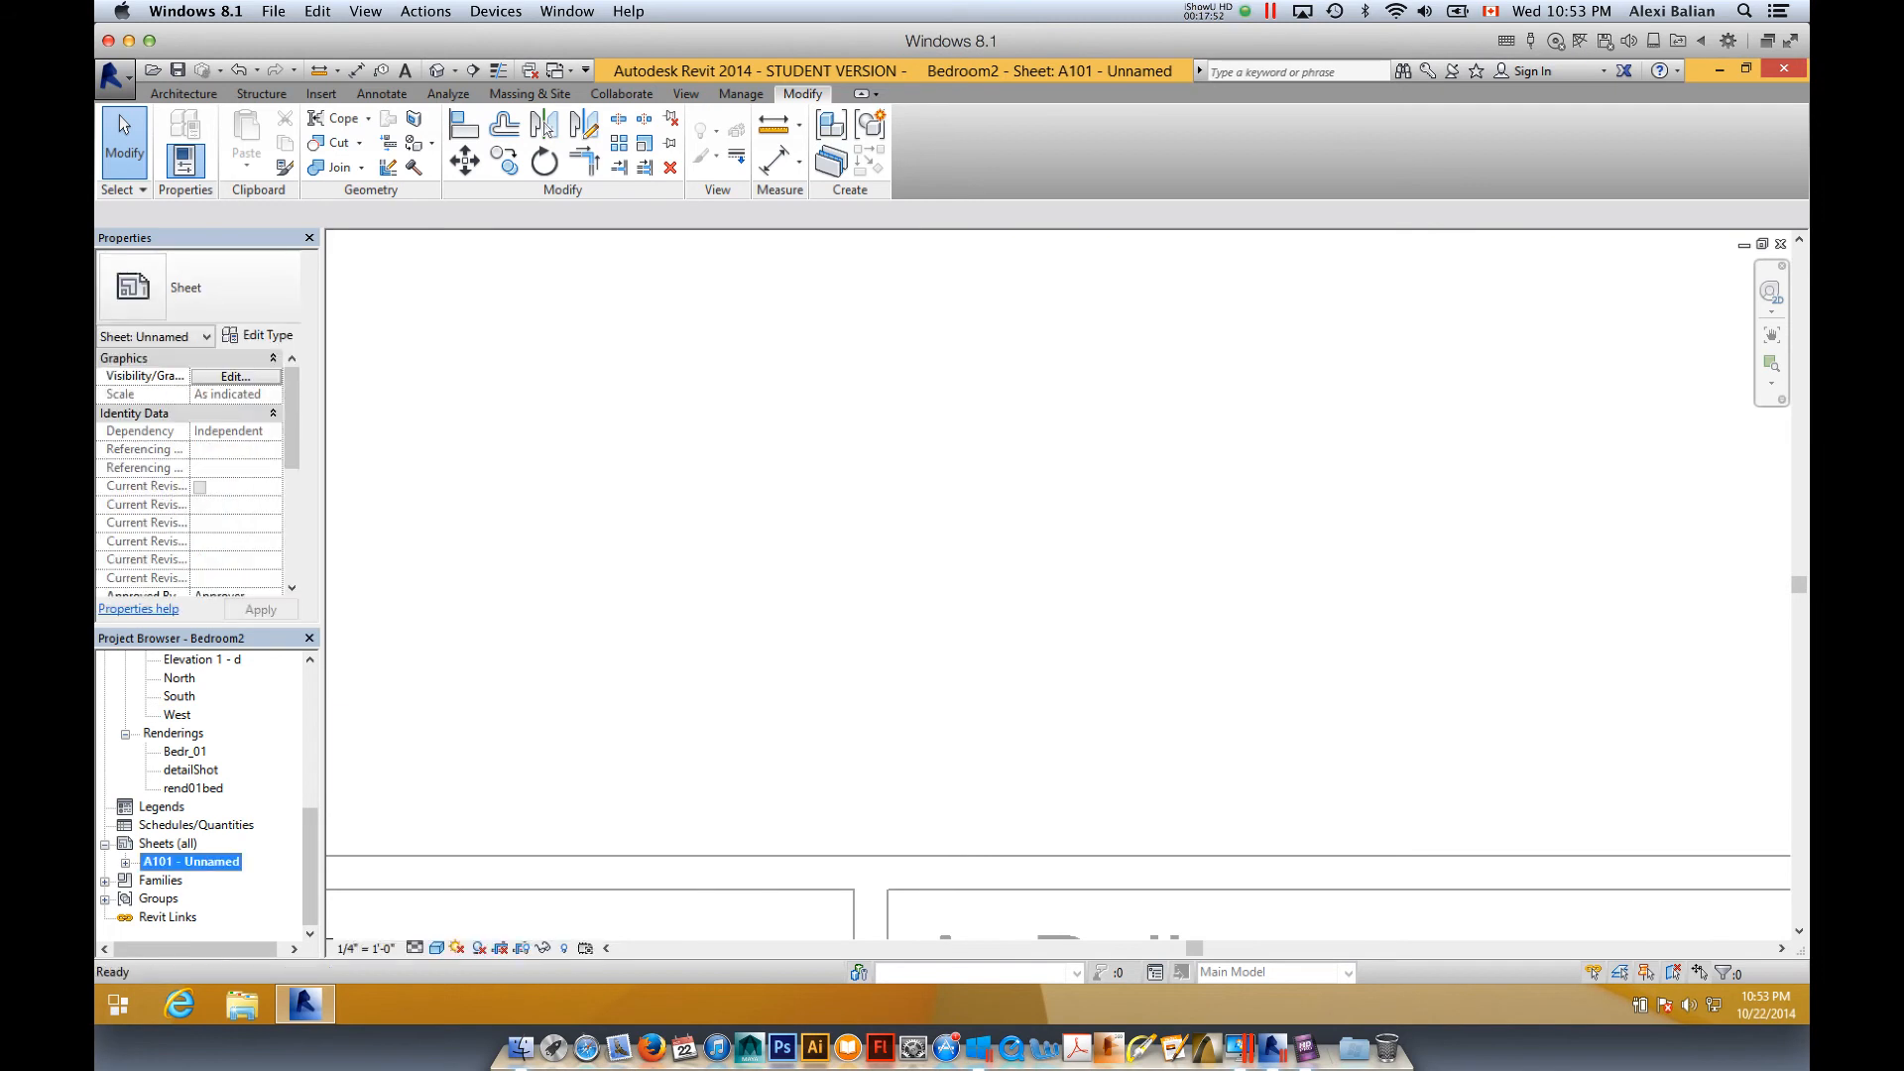
- Change the sheet's number to A100 and its name to Dream Bedroom
{"action": "right_click", "coordinate": [203, 862]}
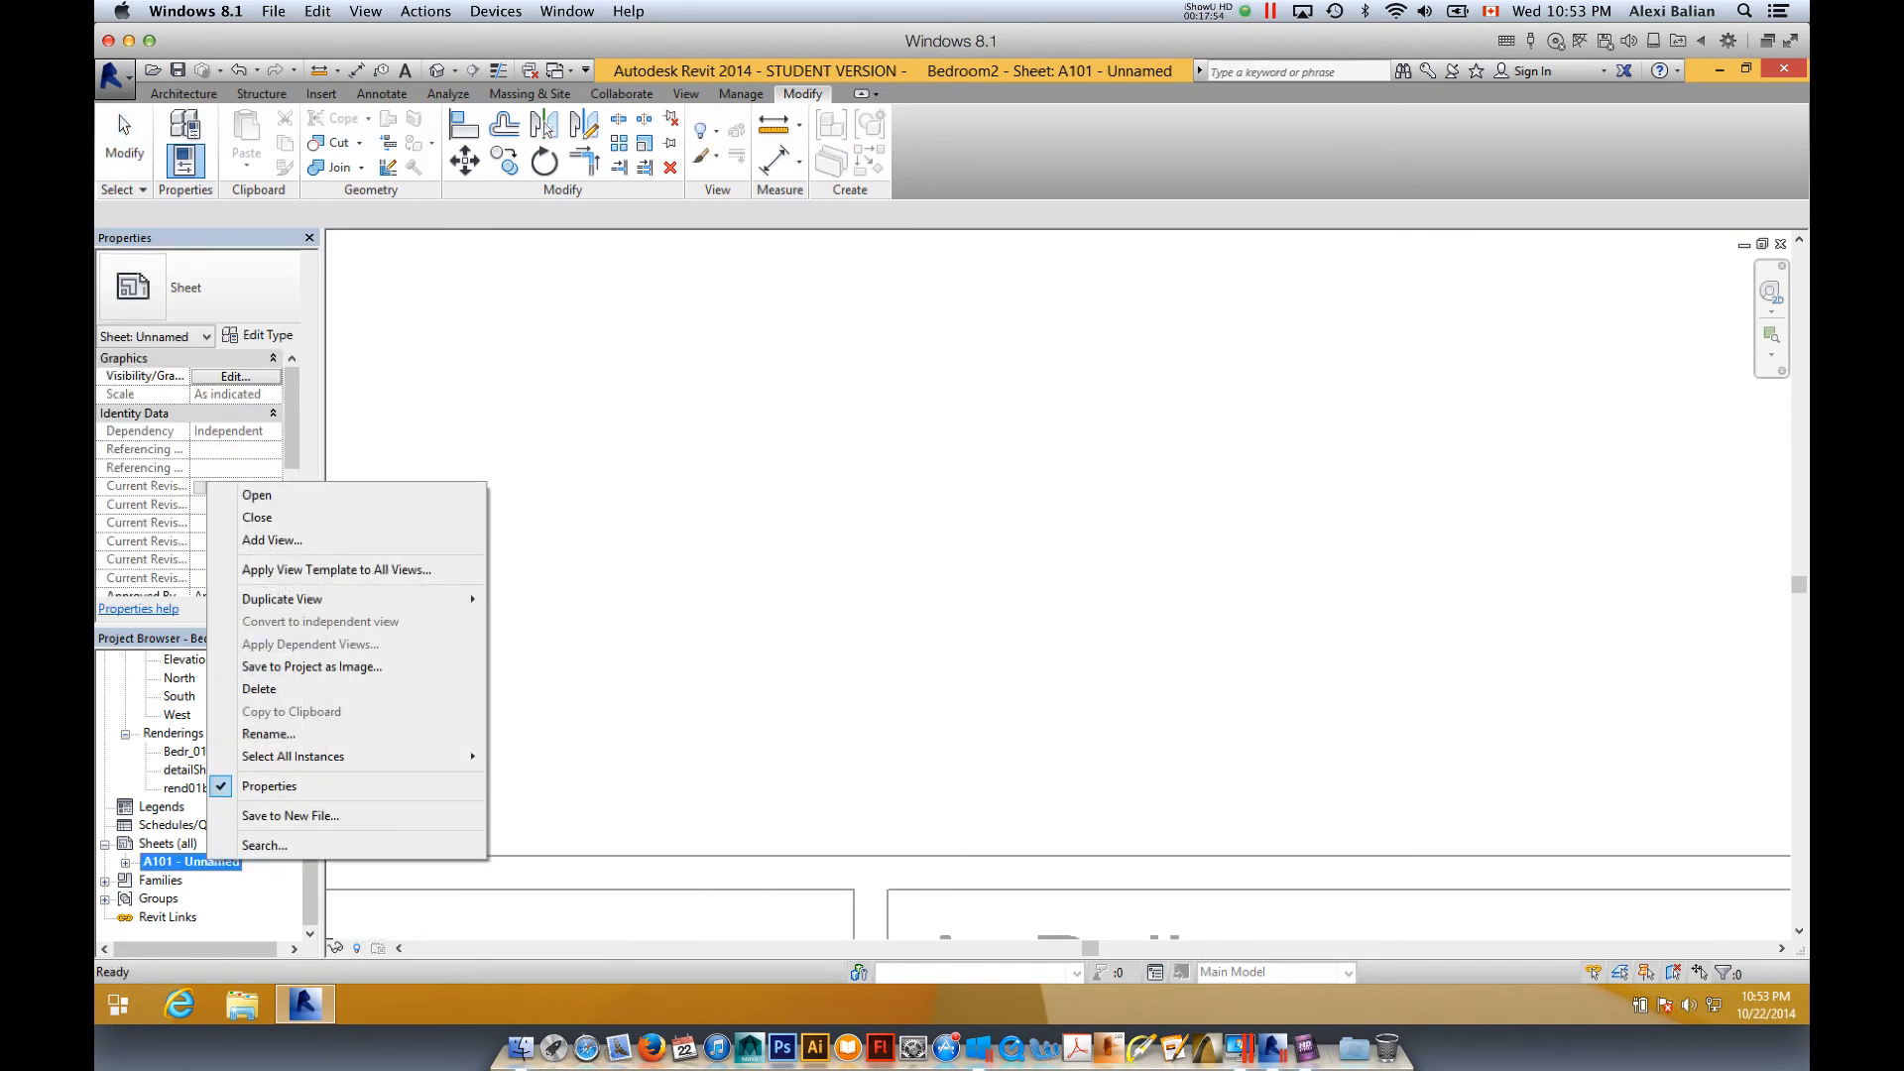
{"action": "left_click", "coordinate": [298, 735]}
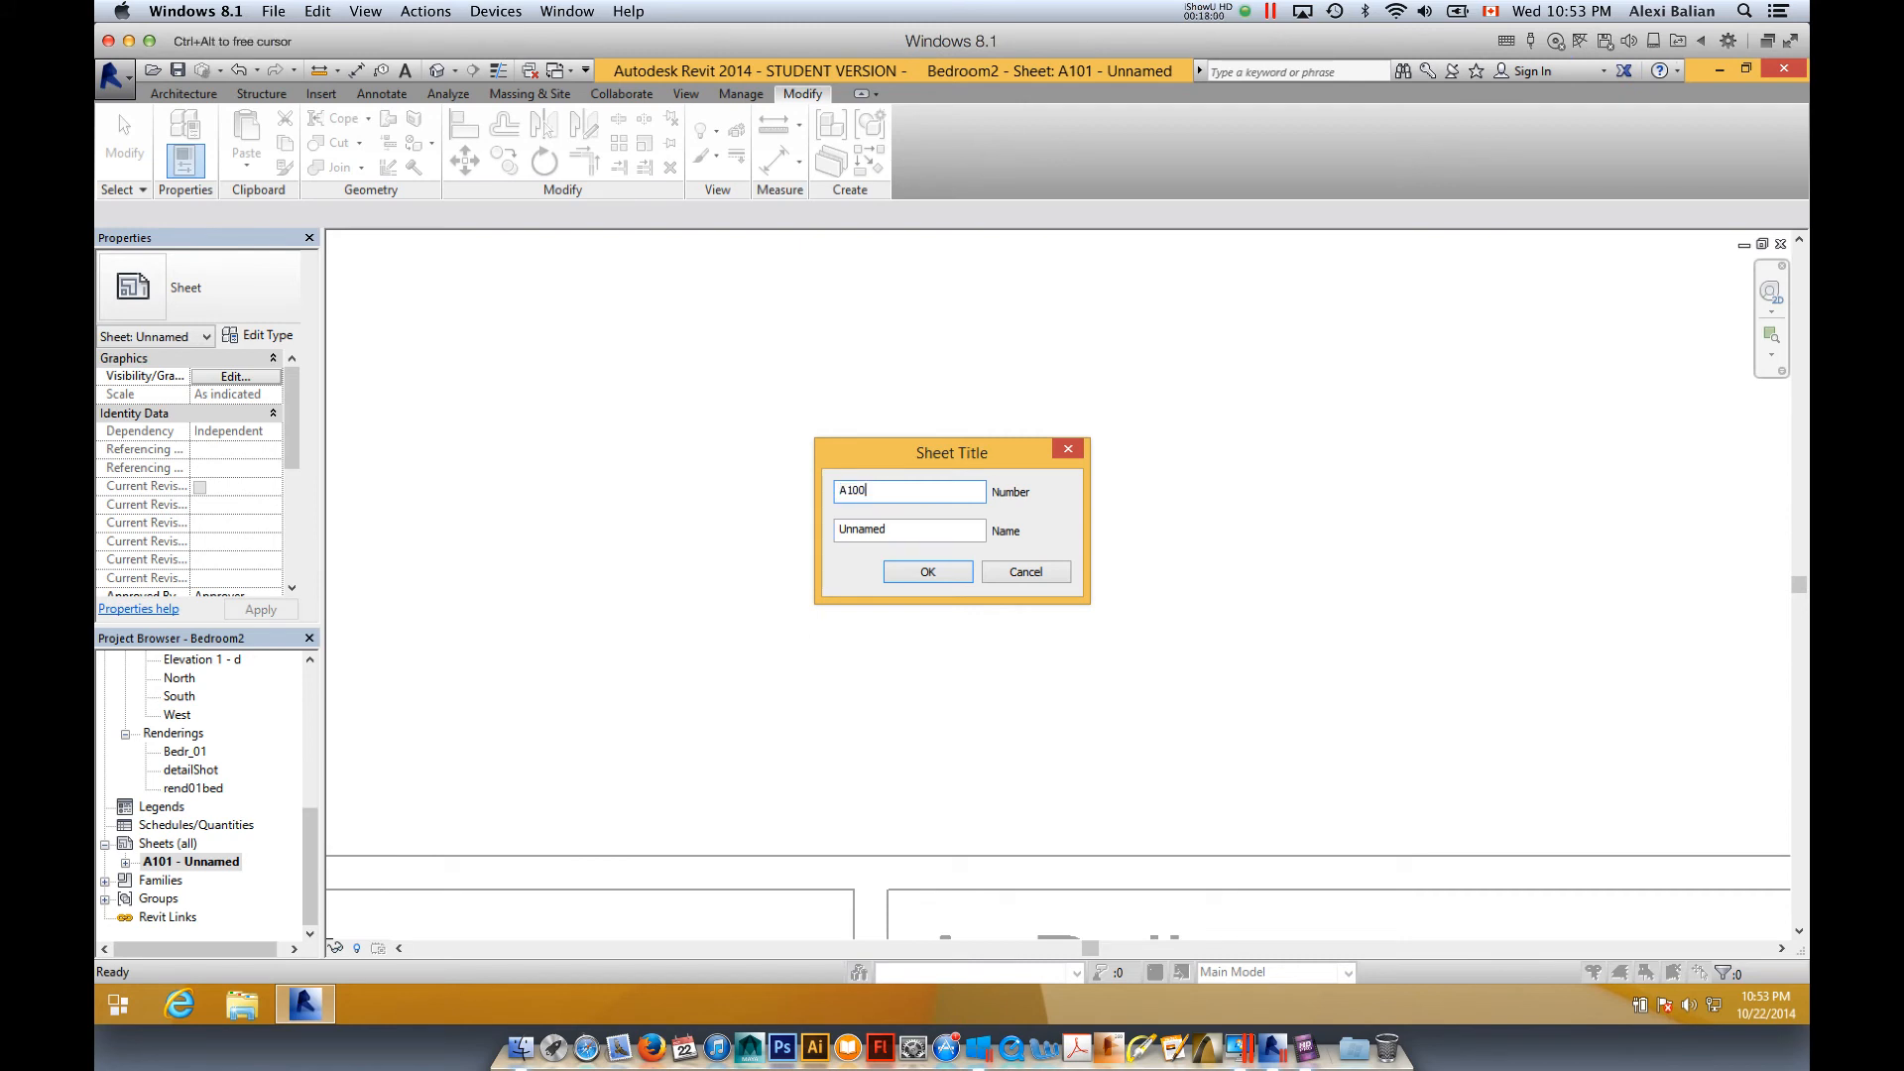
{"action": "key", "text": "Tab"}
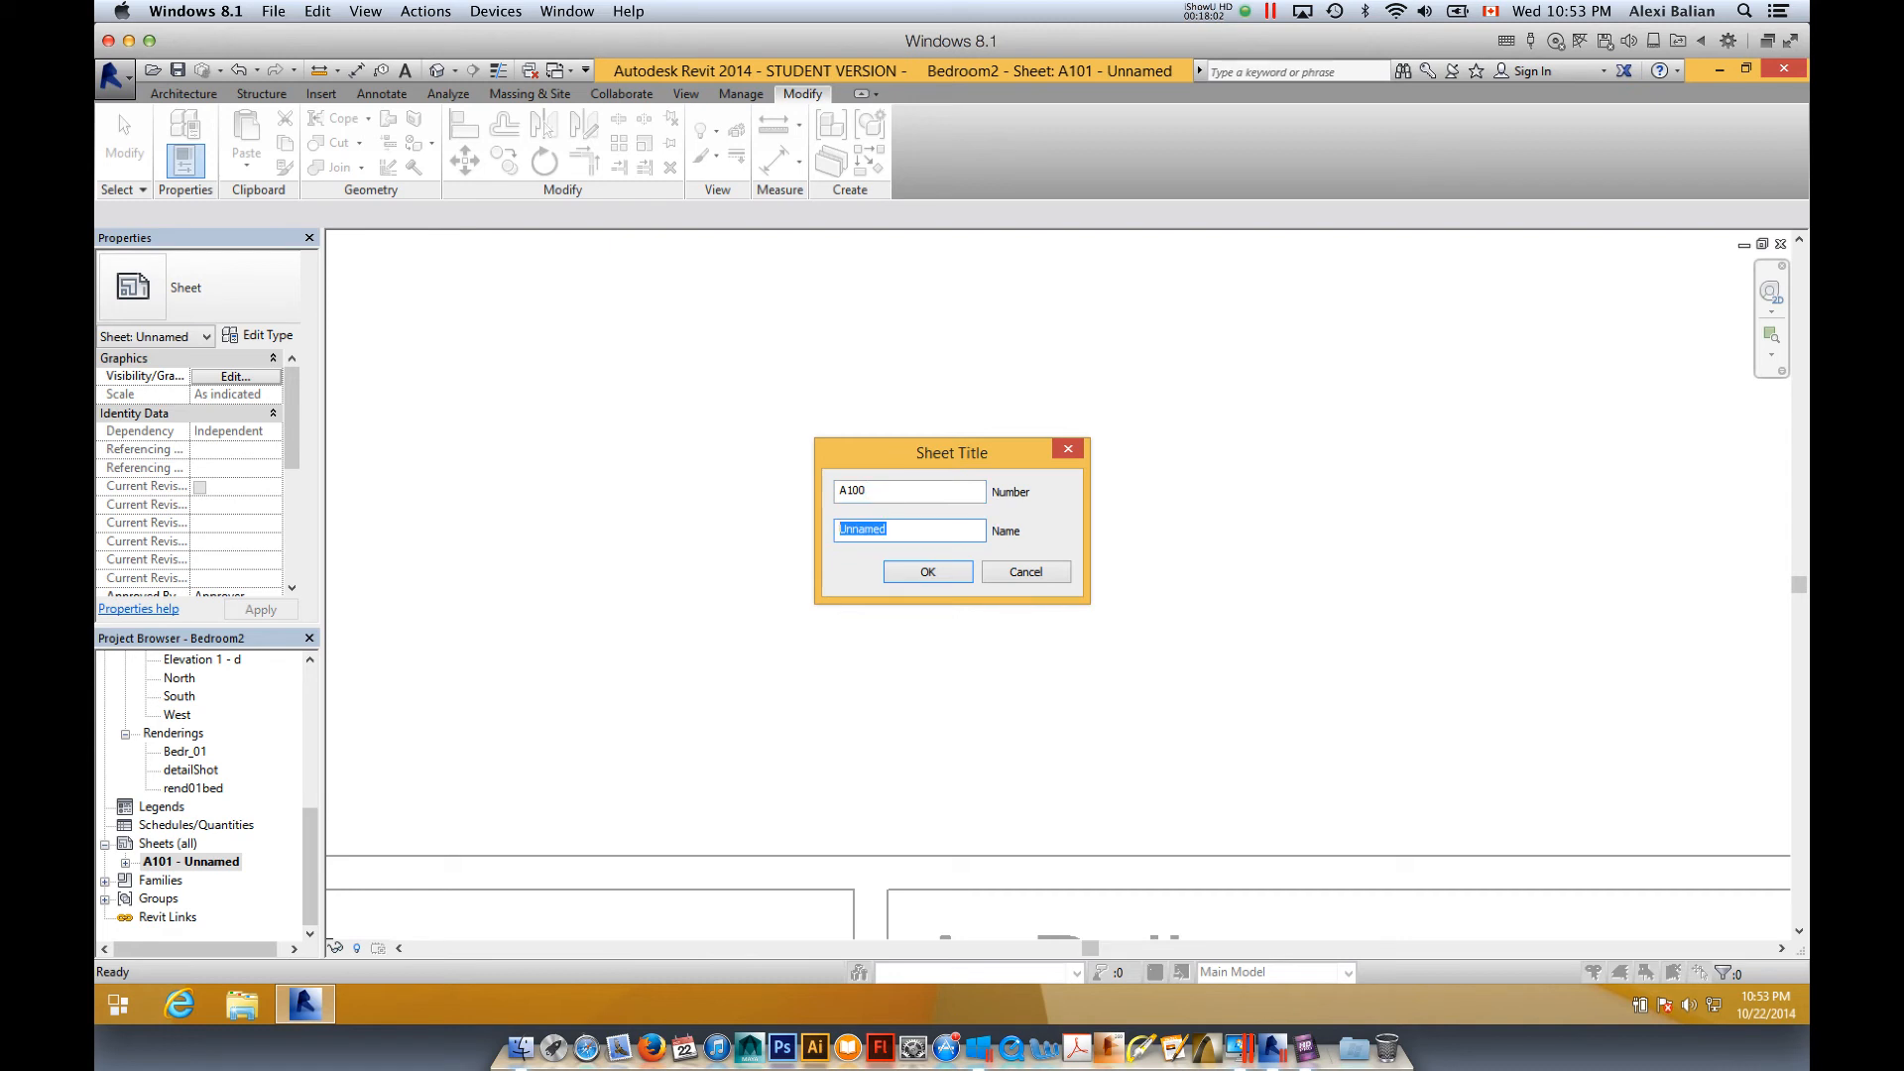
{"action": "type", "text": "Dream Bedroom"}
{"action": "key", "text": "Return"}
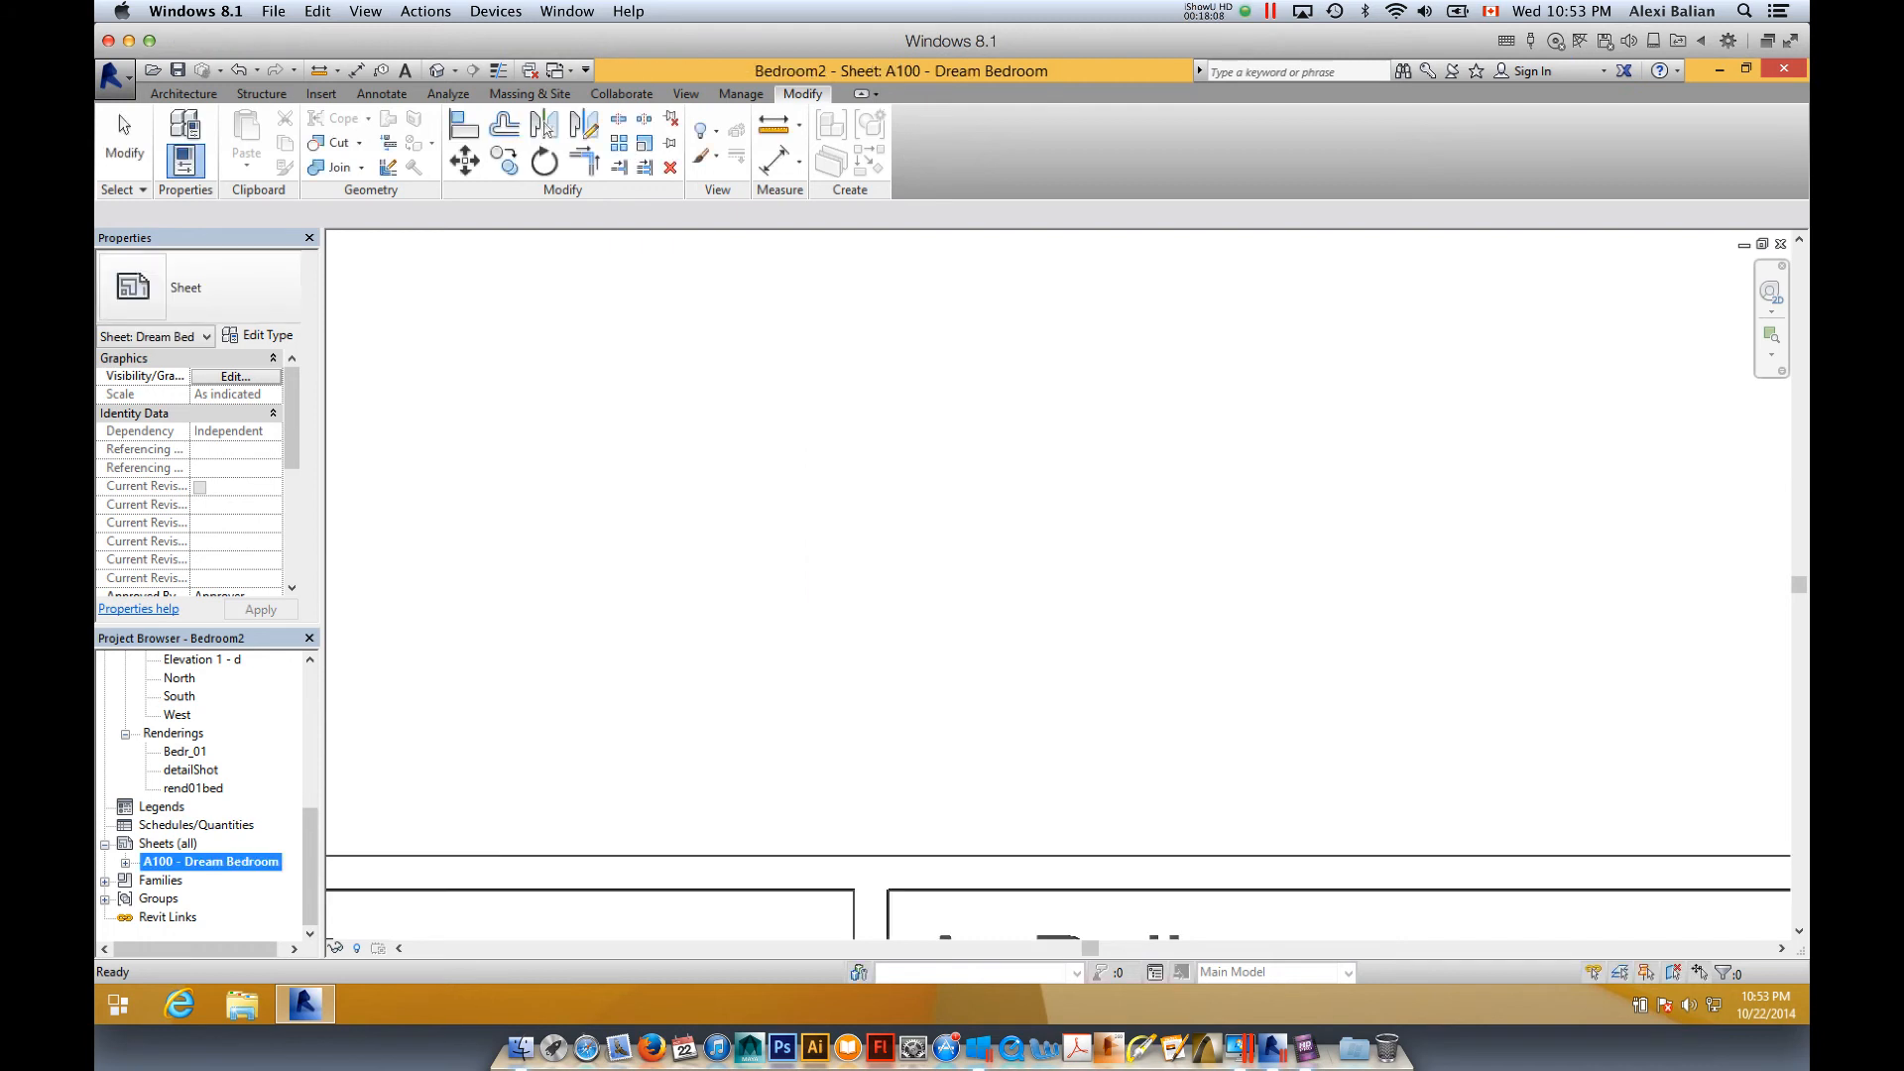
- Examine the whole sheet, including its title block and the title line under the rend01bed rendering
{"action": "scroll", "coordinate": [203, 794], "scroll_direction": "up", "scroll_amount": 6}
{"action": "scroll", "coordinate": [203, 794], "scroll_direction": "down", "scroll_amount": 6}
{"action": "scroll", "coordinate": [1058, 585], "scroll_direction": "down", "scroll_amount": 3}
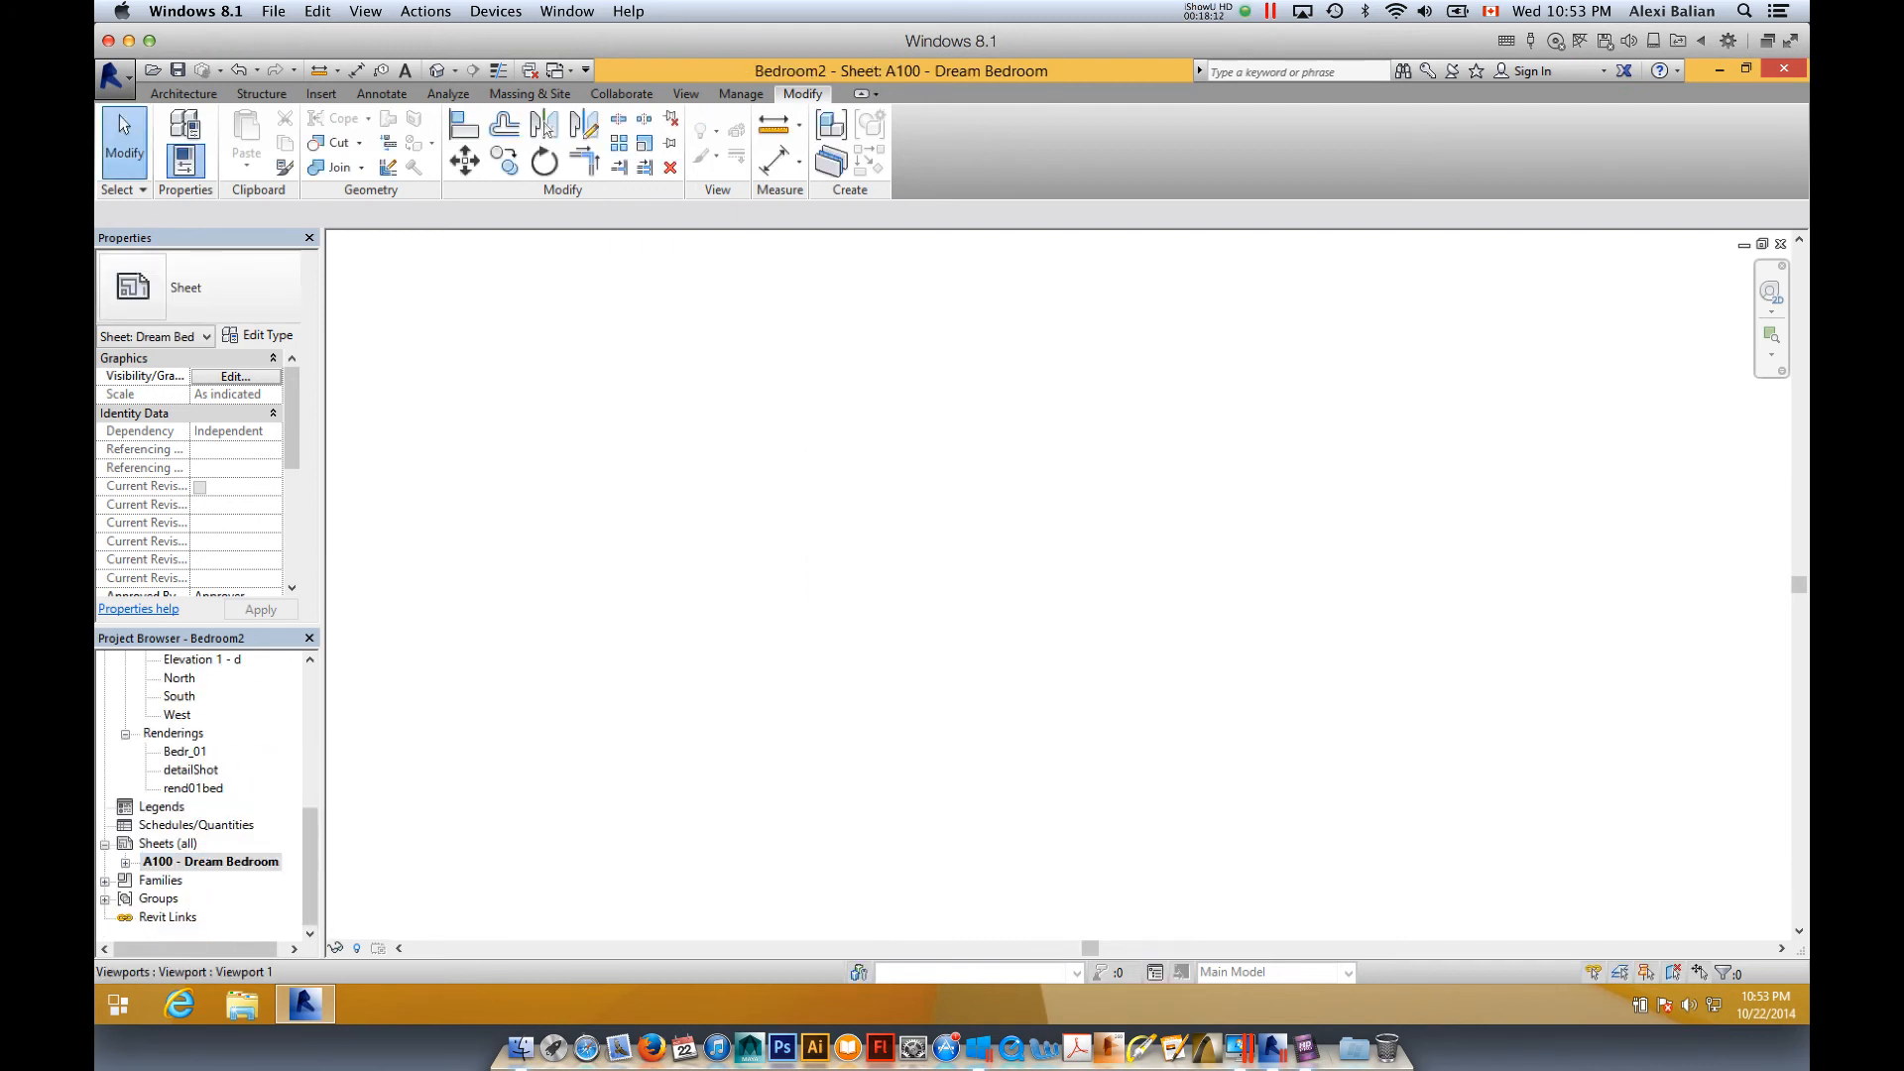
{"action": "scroll", "coordinate": [1161, 630], "scroll_direction": "down", "scroll_amount": 10}
{"action": "scroll", "coordinate": [1161, 630], "scroll_direction": "up", "scroll_amount": 8}
{"action": "scroll", "coordinate": [1162, 640], "scroll_direction": "up", "scroll_amount": 2}
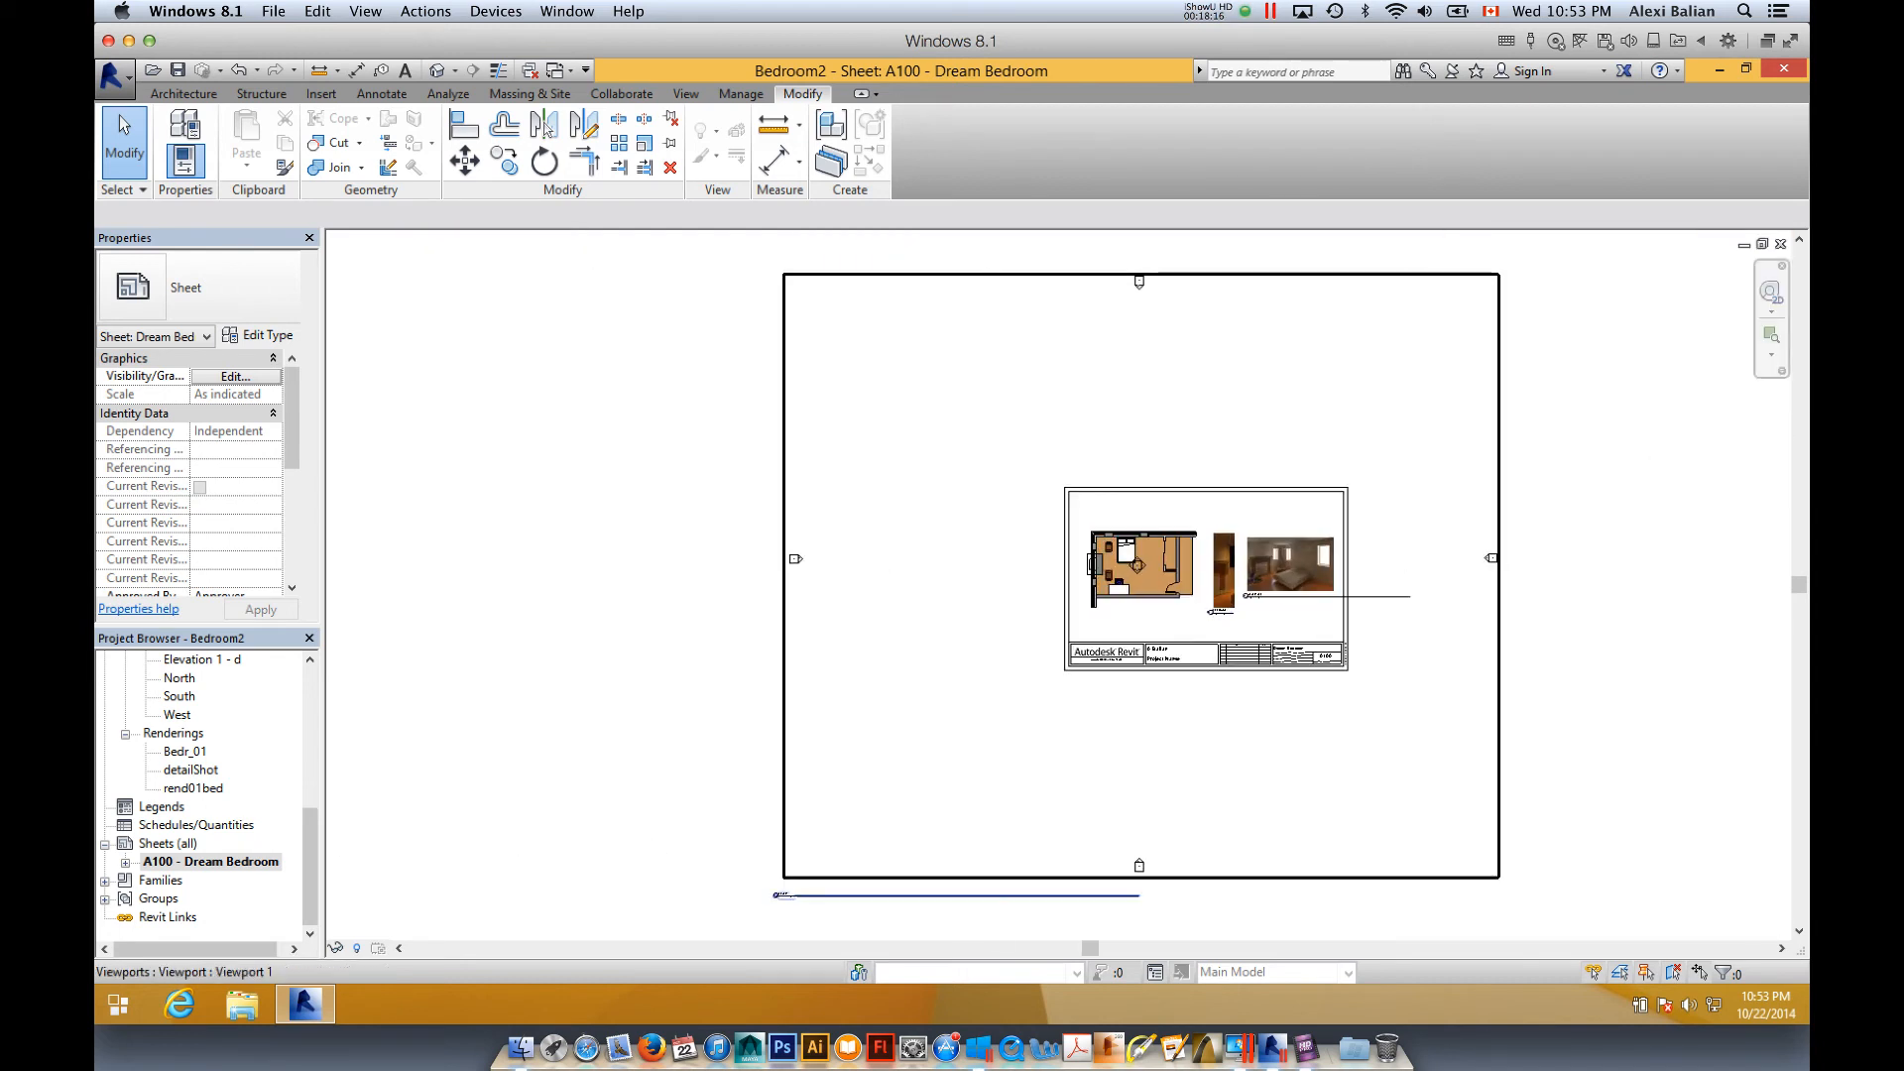
{"action": "scroll", "coordinate": [1309, 616], "scroll_direction": "up", "scroll_amount": 5}
{"action": "scroll", "coordinate": [1393, 610], "scroll_direction": "up", "scroll_amount": 3}
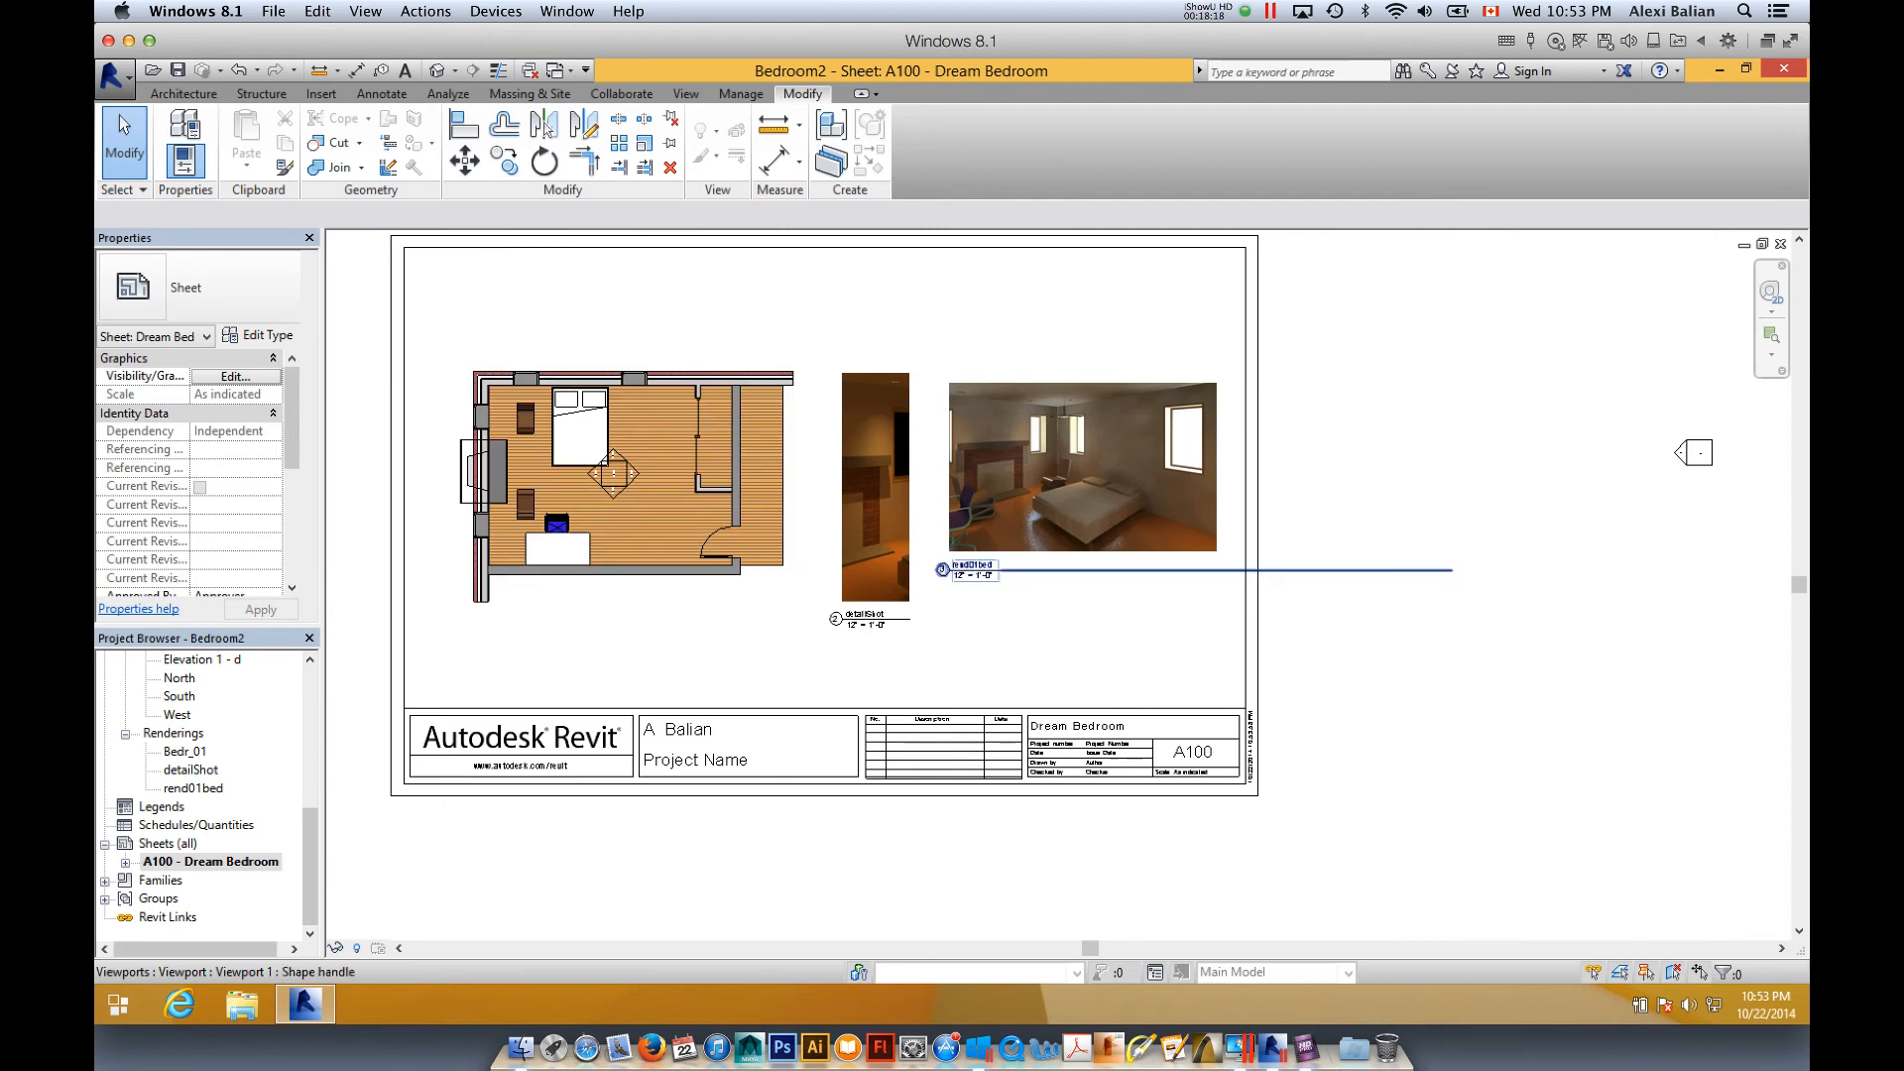
{"action": "left_click", "coordinate": [1437, 579]}
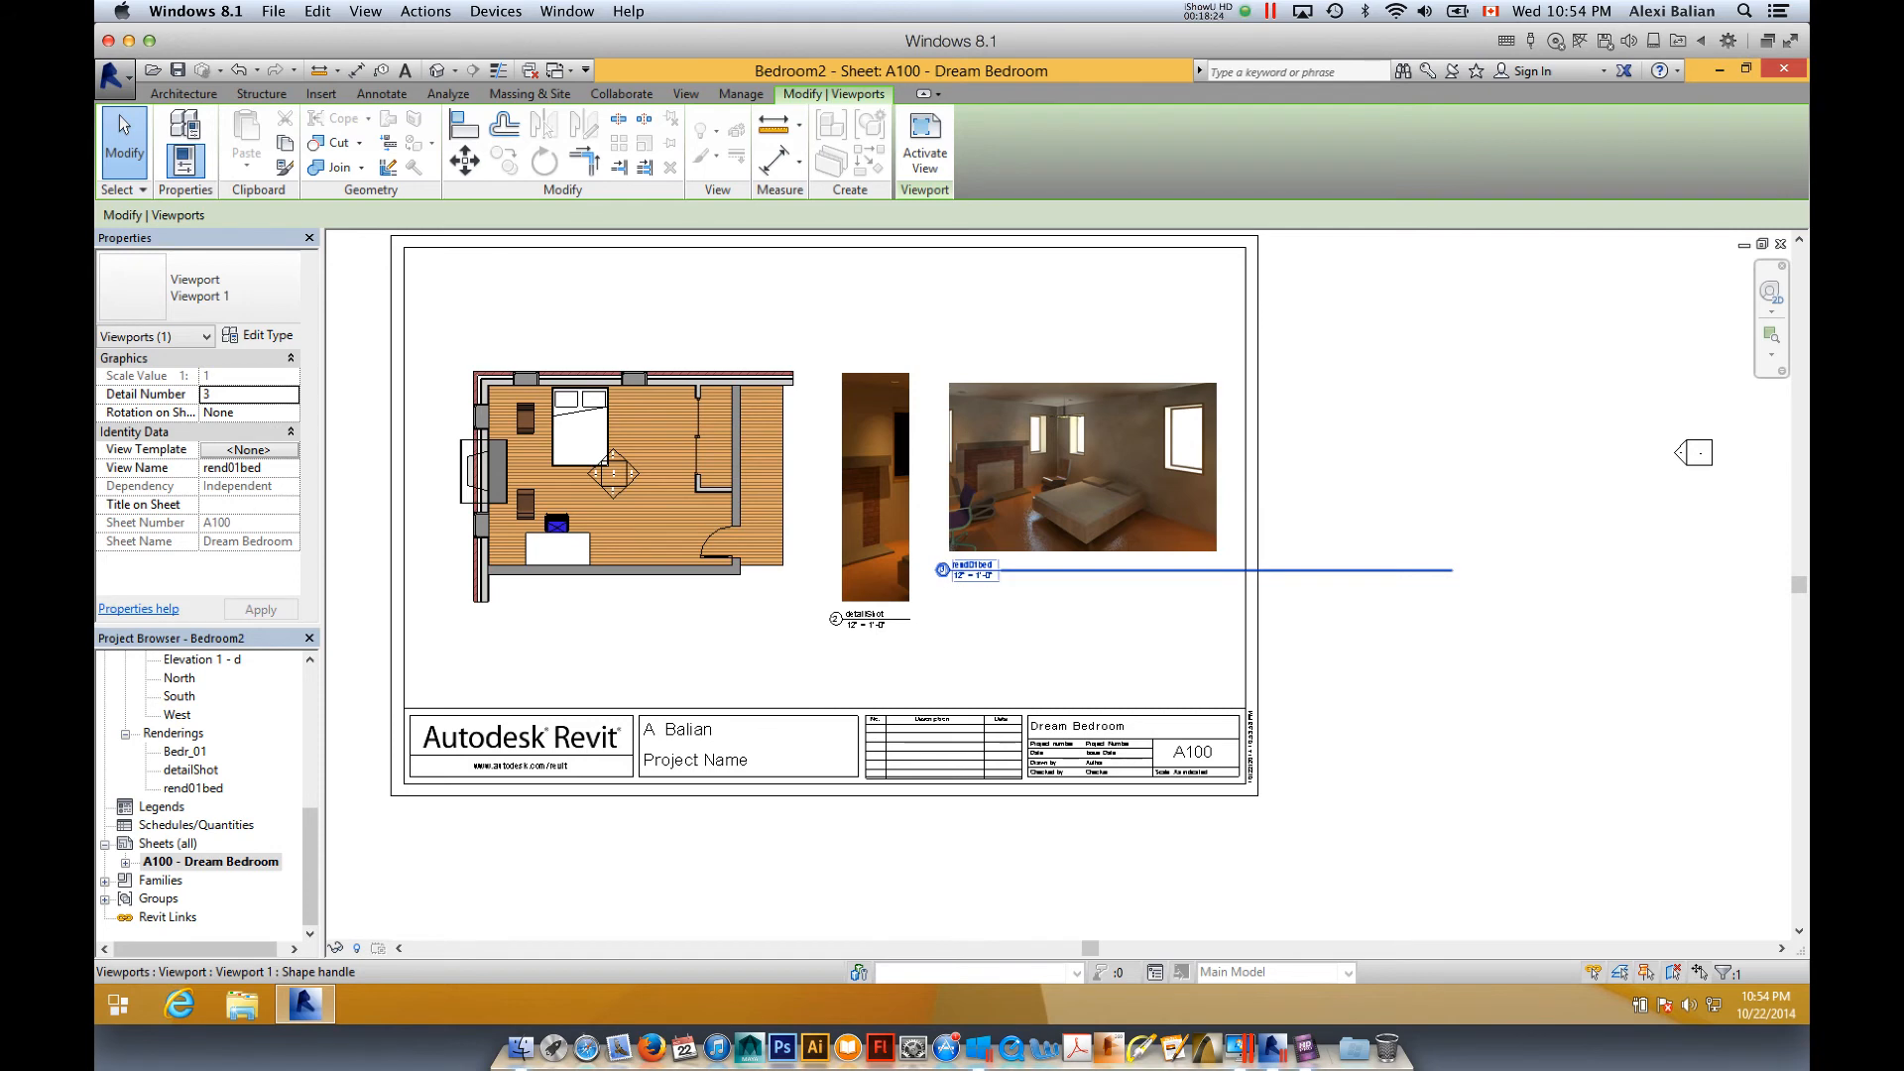
- Reposition the floor plan viewport near the upper left of the sheet, clear of the title block and renderings
{"action": "left_click", "coordinate": [1166, 572]}
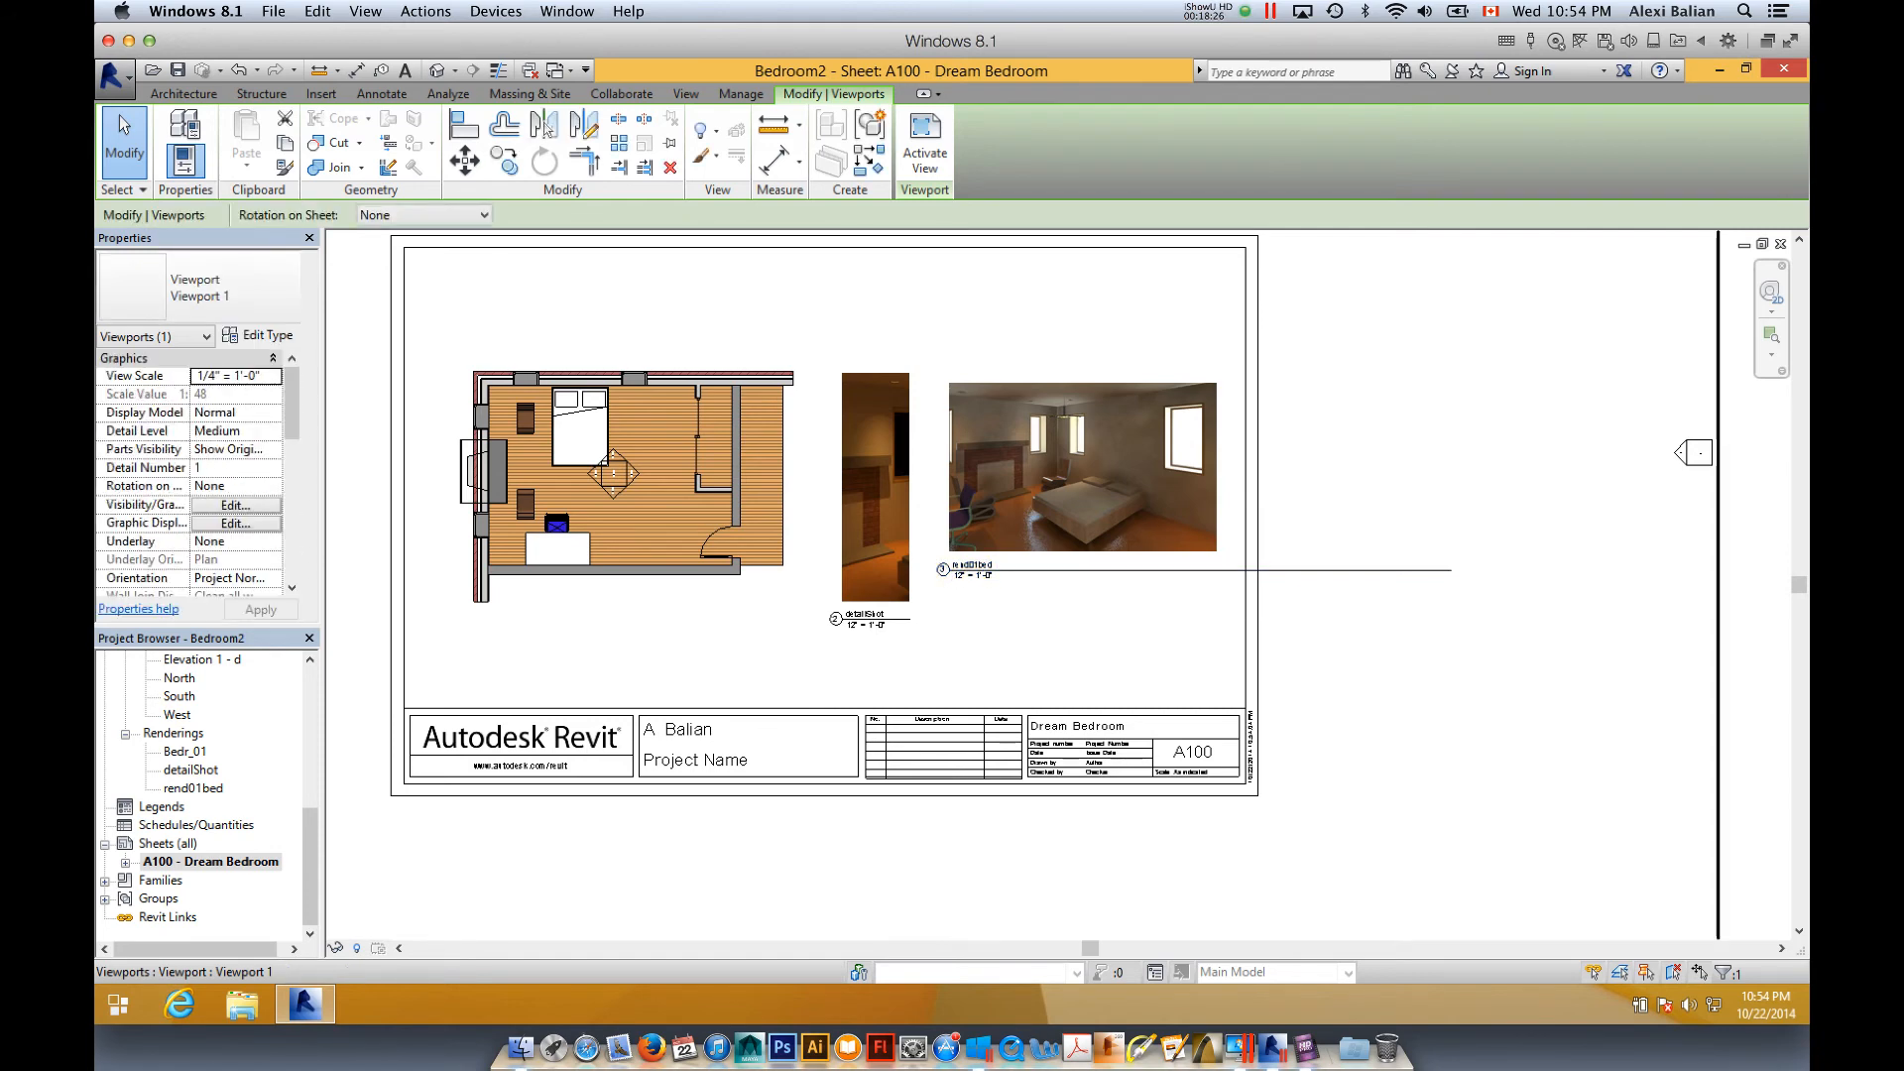
{"action": "left_click_drag", "start_coordinate": [635, 486], "coordinate": [764, 625]}
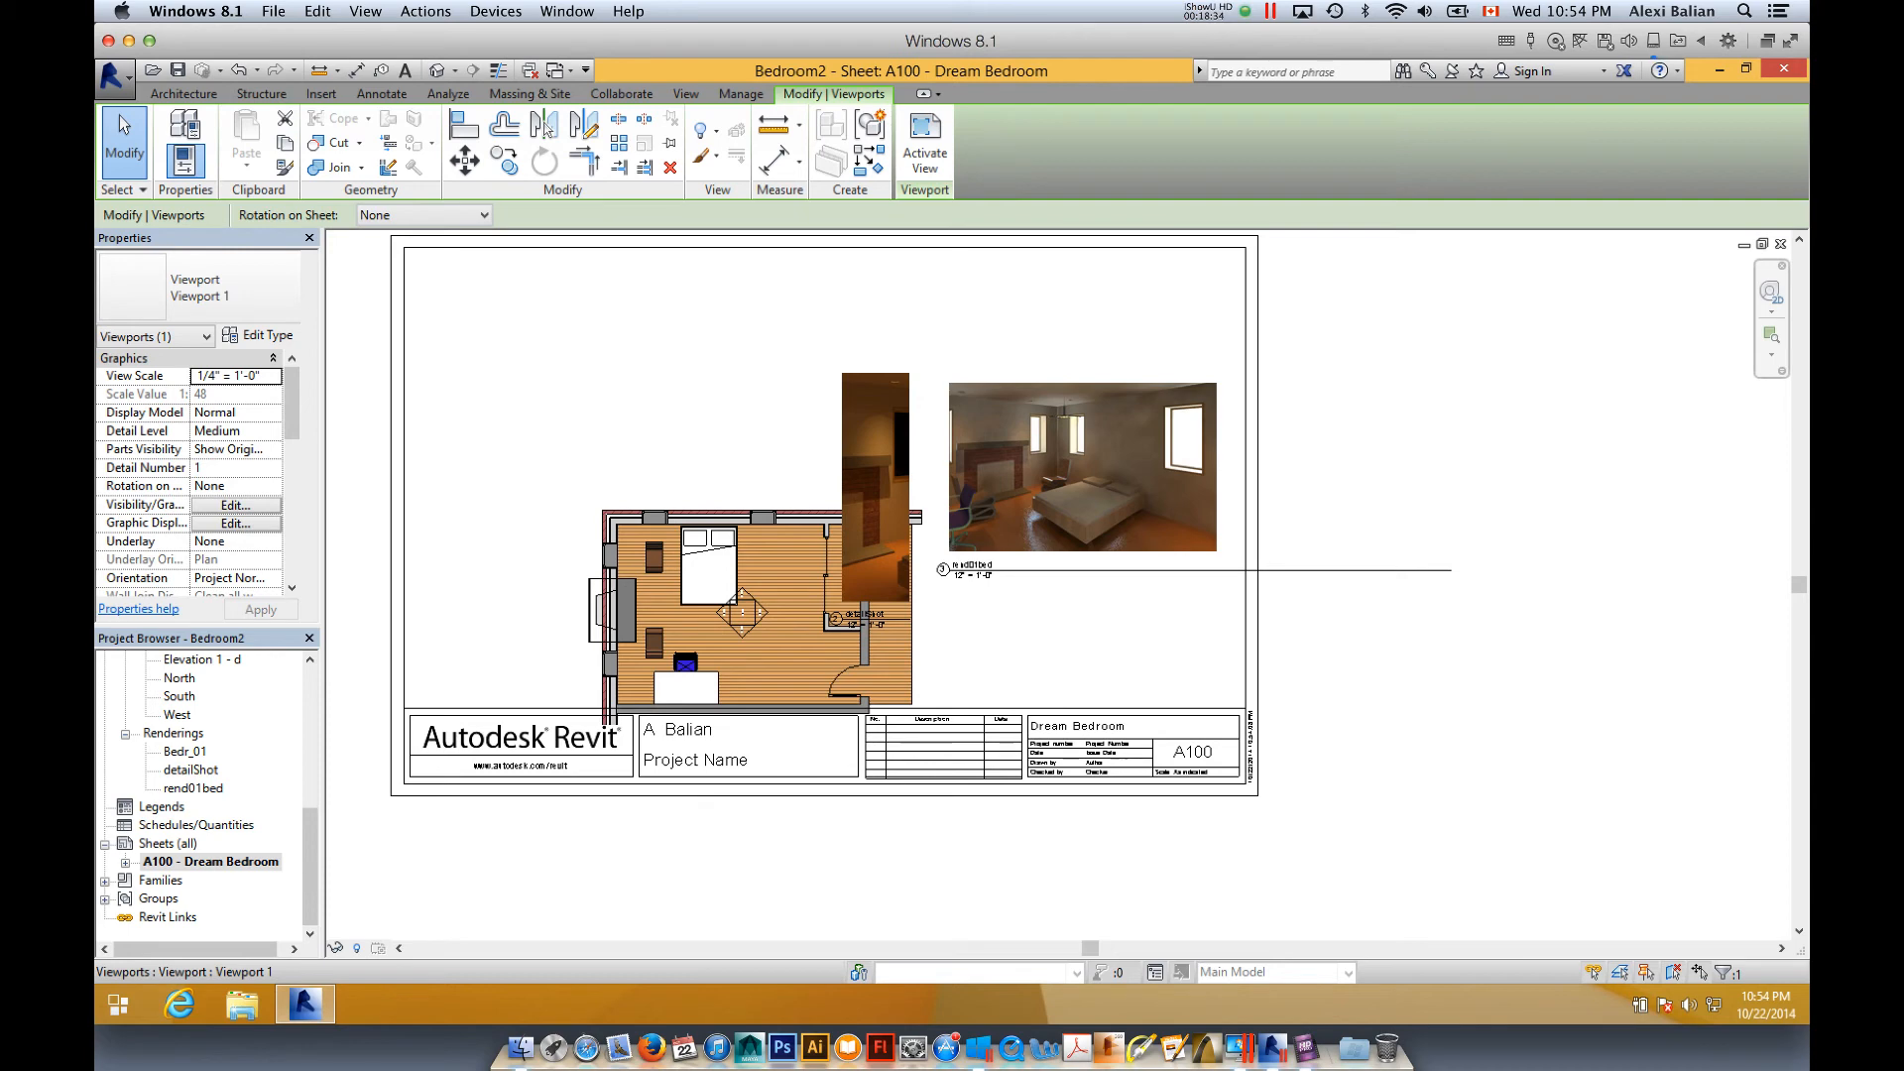
{"action": "left_click_drag", "start_coordinate": [763, 625], "coordinate": [583, 531]}
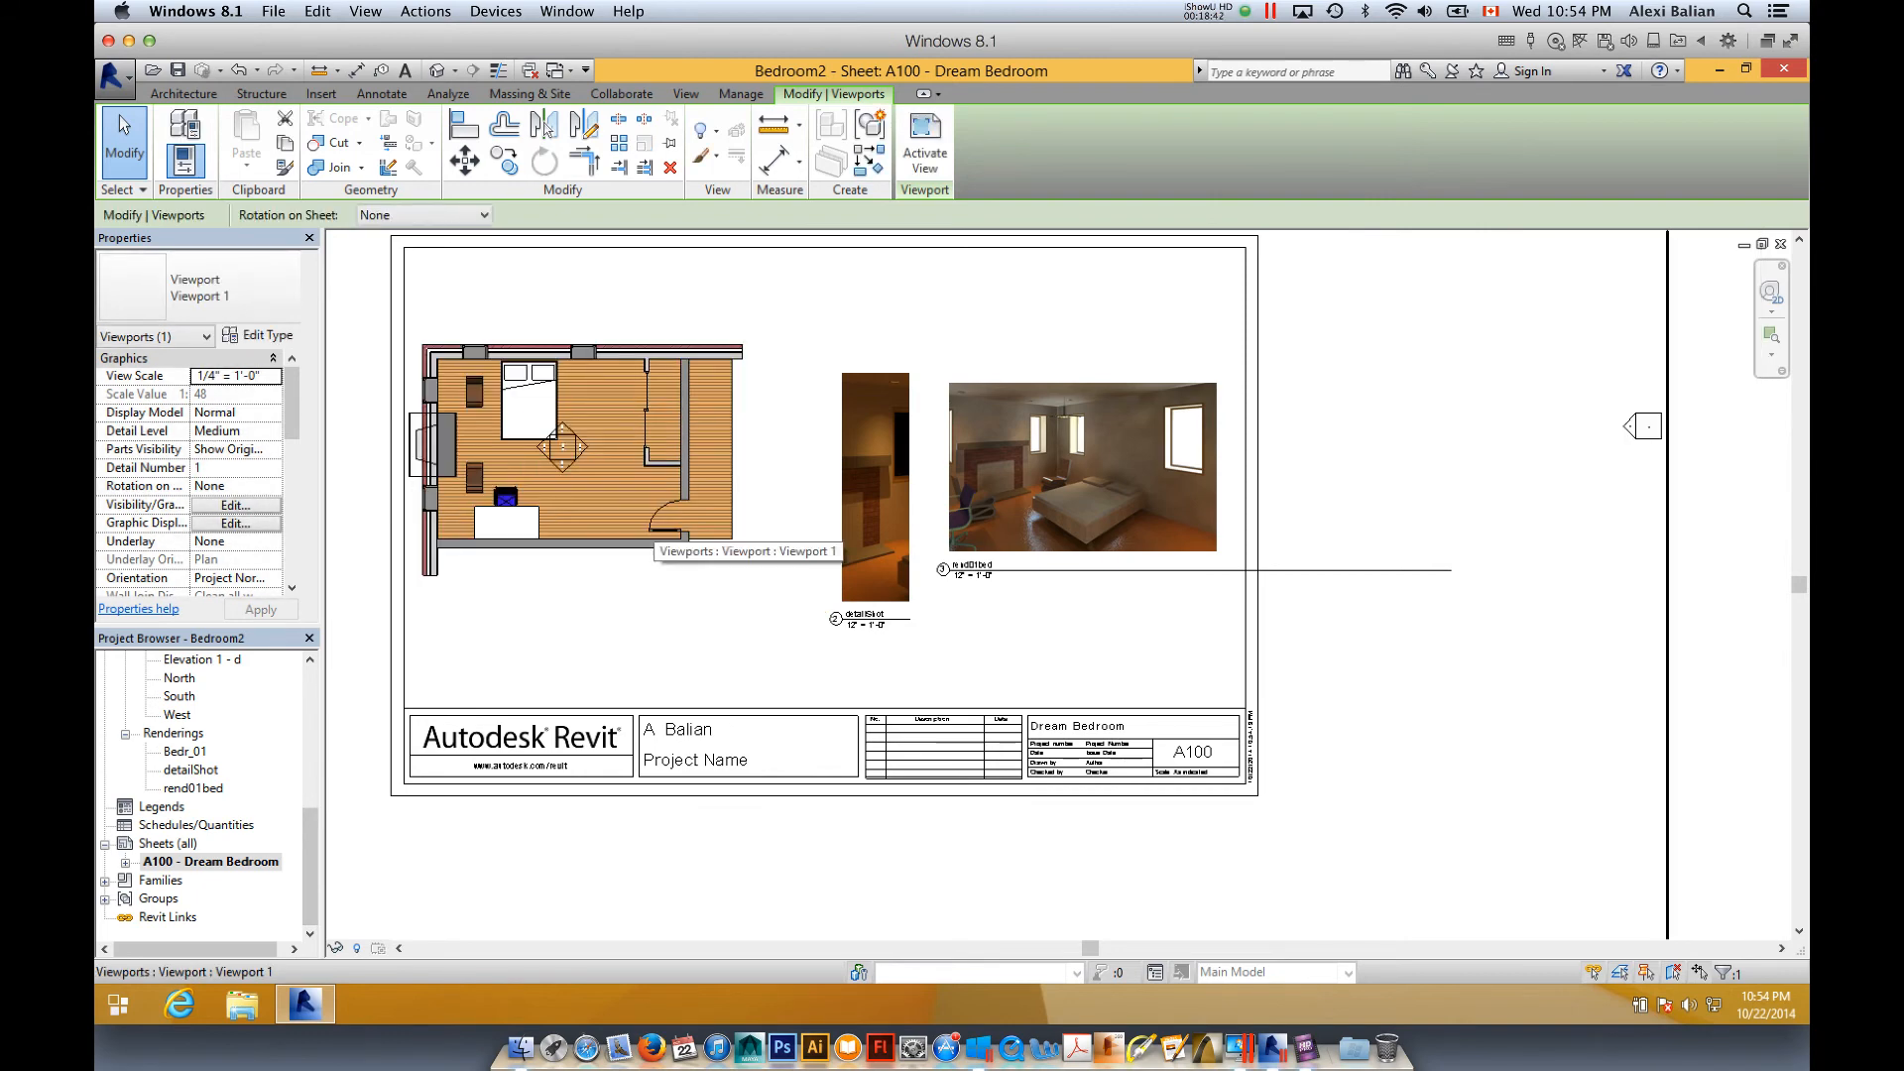
- Nudge the floor plan viewport right and slightly down so it sits just beside the detailShot rendering, roughly level with its upper edge
{"action": "key", "text": "Right"}
{"action": "key", "text": "Right"}
{"action": "key", "text": "Right"}
{"action": "key", "text": "Right"}
{"action": "key", "text": "Right"}
{"action": "key", "text": "Right"}
{"action": "key", "text": "Right"}
{"action": "key", "text": "Right"}
{"action": "key", "text": "Right"}
{"action": "key", "text": "Right"}
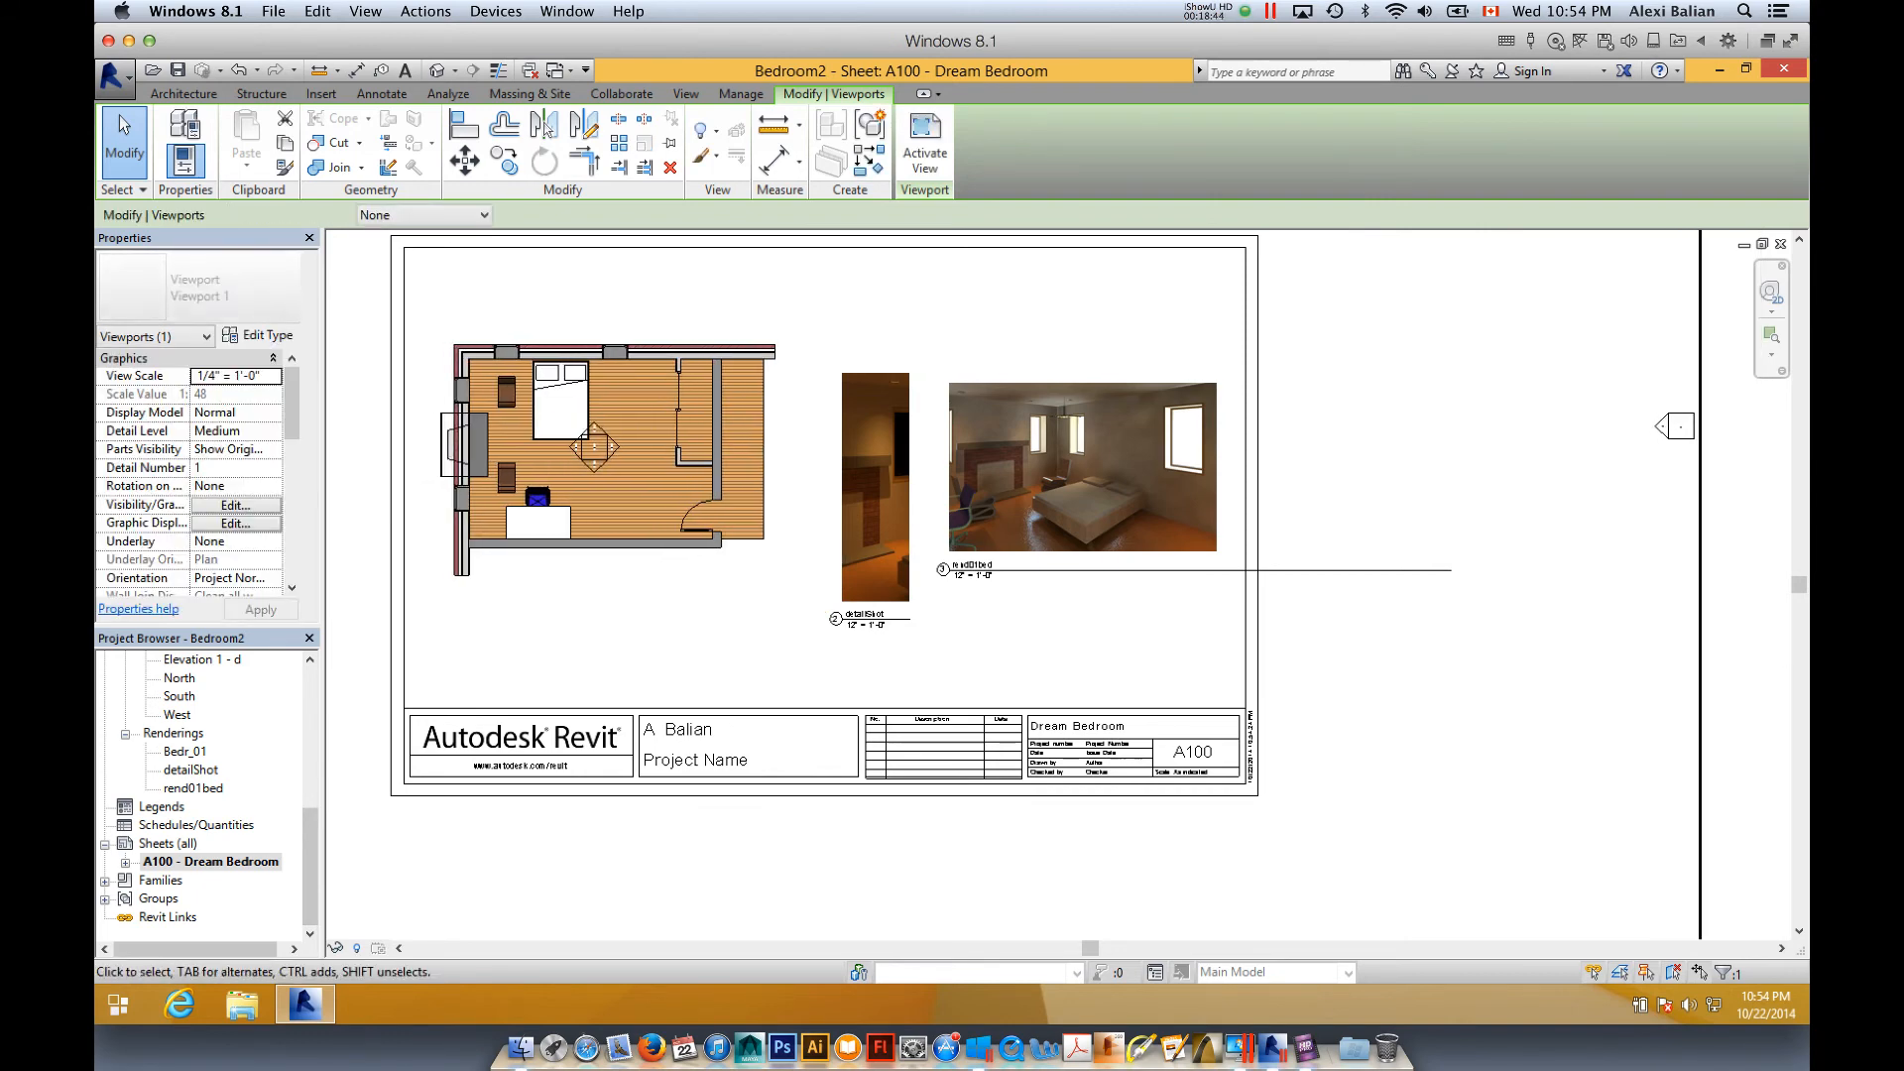
{"action": "key", "text": "Right"}
{"action": "key", "text": "Right"}
{"action": "key", "text": "Right"}
{"action": "key", "text": "Right"}
{"action": "key", "text": "Right"}
{"action": "key", "text": "Right"}
{"action": "key", "text": "Right"}
{"action": "key", "text": "Right"}
{"action": "key", "text": "Right"}
{"action": "key", "text": "Right"}
{"action": "key", "text": "Right"}
{"action": "key", "text": "Right"}
{"action": "key", "text": "Right"}
{"action": "key", "text": "Right"}
{"action": "key", "text": "Right"}
{"action": "key", "text": "Right"}
{"action": "key", "text": "Right"}
{"action": "key", "text": "Right"}
{"action": "key", "text": "Right"}
{"action": "key", "text": "Right"}
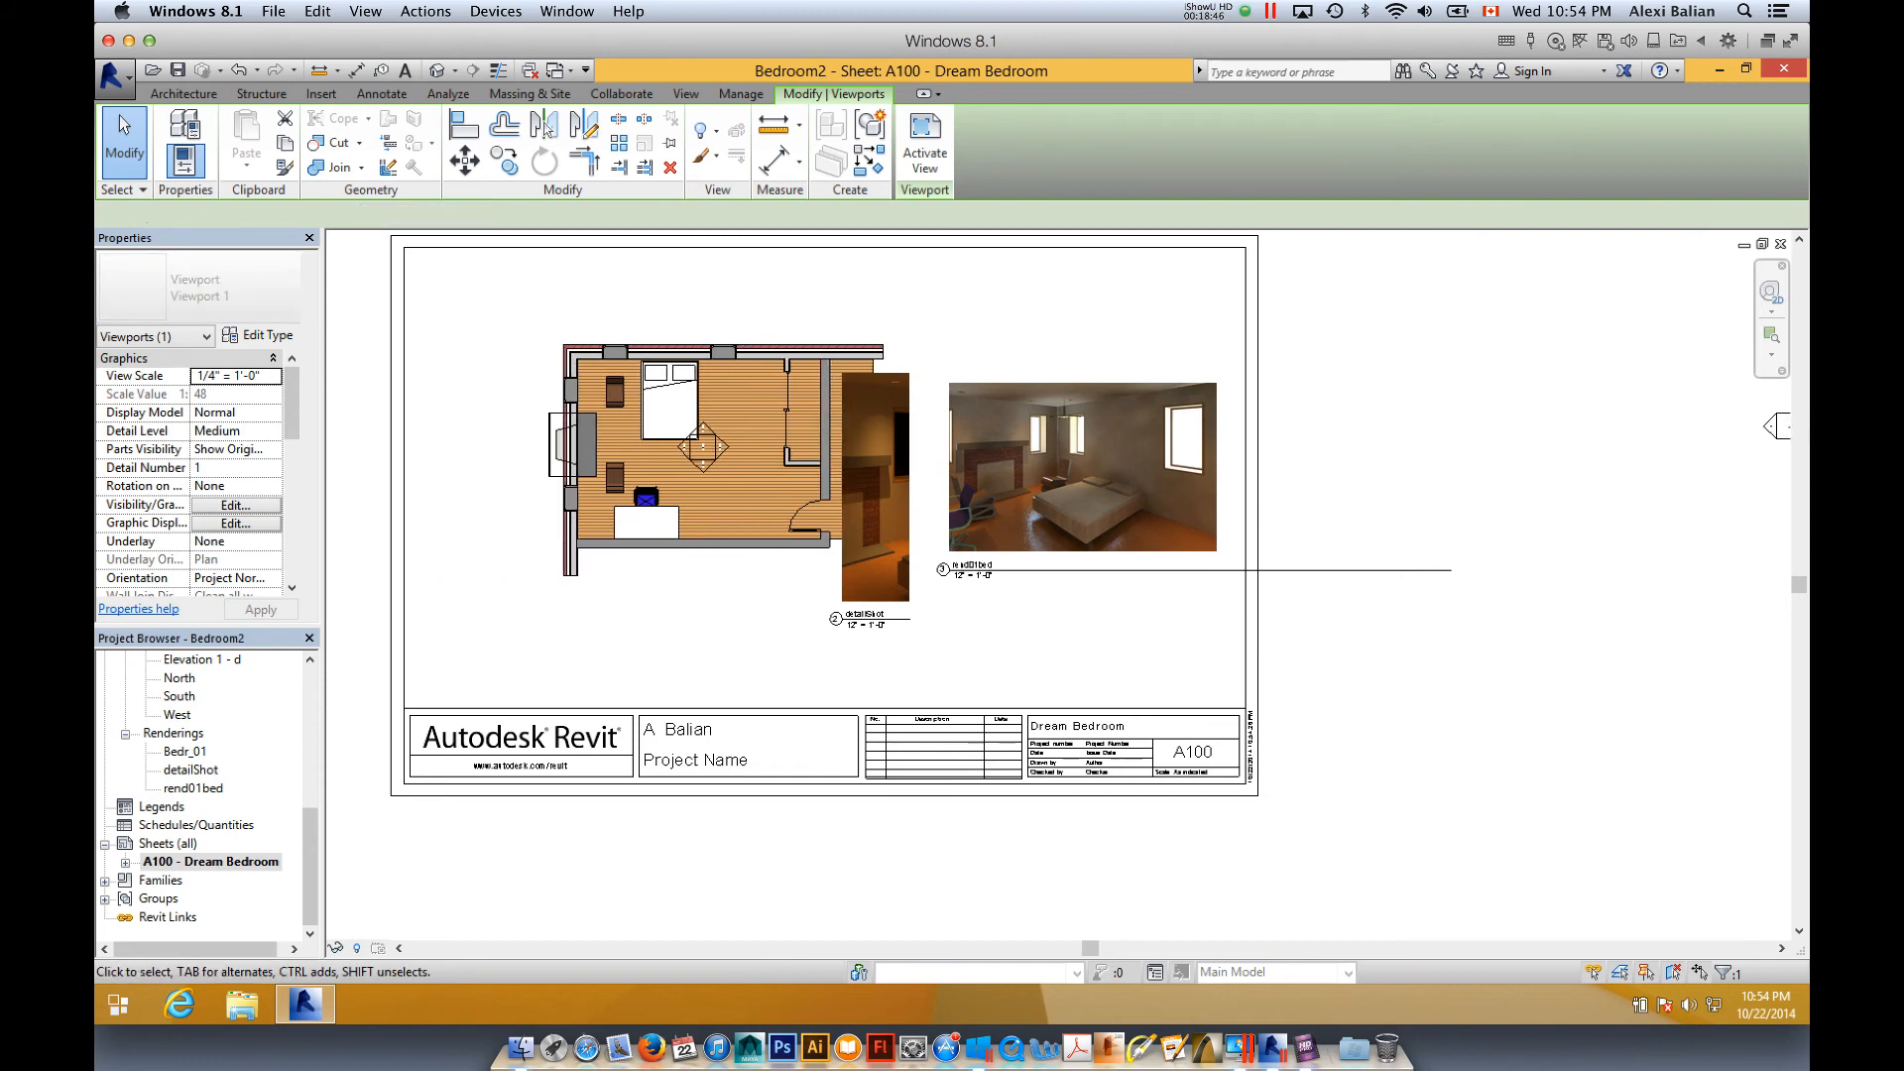
{"action": "key", "text": "Left"}
{"action": "key", "text": "Left"}
{"action": "key", "text": "Left"}
{"action": "key", "text": "Left"}
{"action": "key", "text": "Left"}
{"action": "key", "text": "Left"}
{"action": "key", "text": "Left"}
{"action": "key", "text": "Left"}
{"action": "key", "text": "Left"}
{"action": "key", "text": "Left"}
{"action": "key", "text": "Left"}
{"action": "key", "text": "Left"}
{"action": "key", "text": "Left"}
{"action": "key", "text": "Left"}
{"action": "key", "text": "Left"}
{"action": "key", "text": "Left"}
{"action": "key", "text": "Left"}
{"action": "key", "text": "Left"}
{"action": "key", "text": "Left"}
{"action": "key", "text": "Left"}
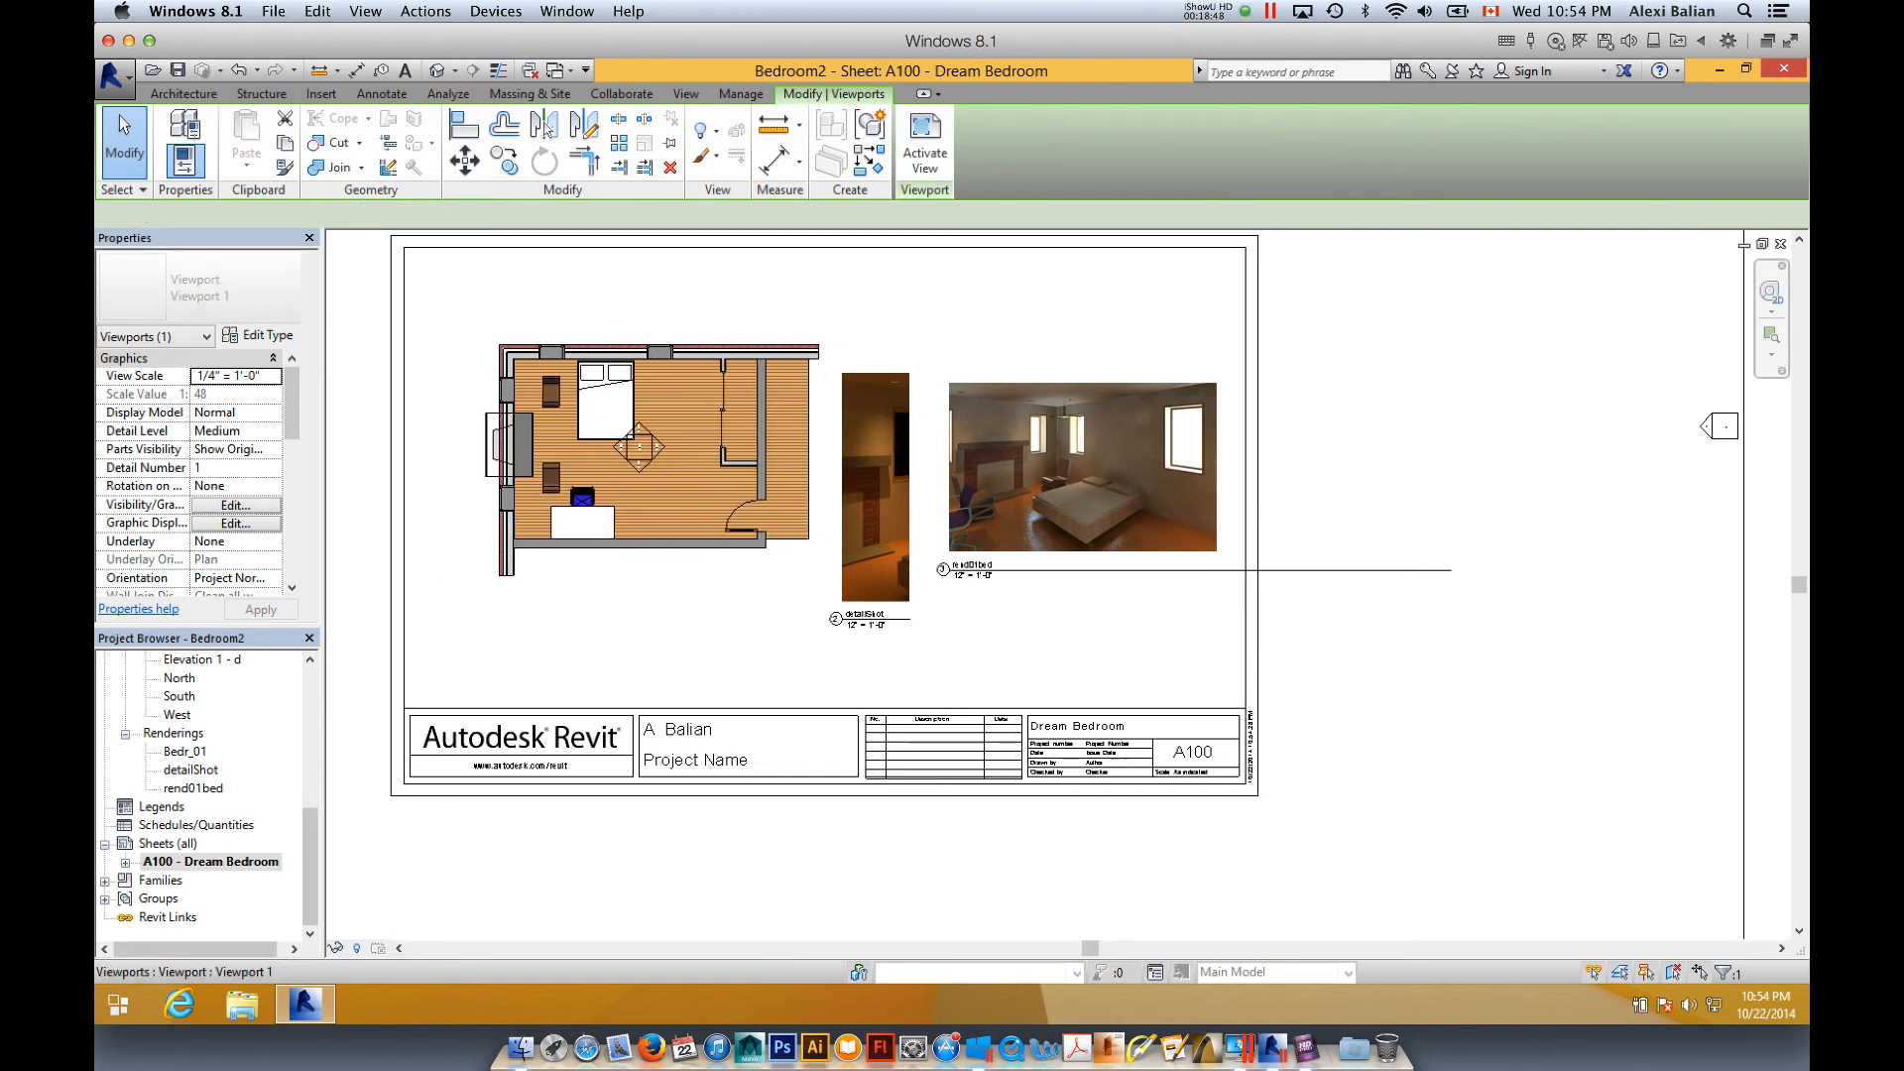
{"action": "key", "text": "Left"}
{"action": "key", "text": "Left"}
{"action": "key", "text": "Down"}
{"action": "key", "text": "Down"}
{"action": "key", "text": "Down"}
{"action": "key", "text": "Down"}
{"action": "key", "text": "Down"}
{"action": "key", "text": "Down"}
{"action": "key", "text": "Down"}
{"action": "key", "text": "Down"}
{"action": "key", "text": "Down"}
{"action": "key", "text": "Down"}
{"action": "key", "text": "Down"}
{"action": "key", "text": "Down"}
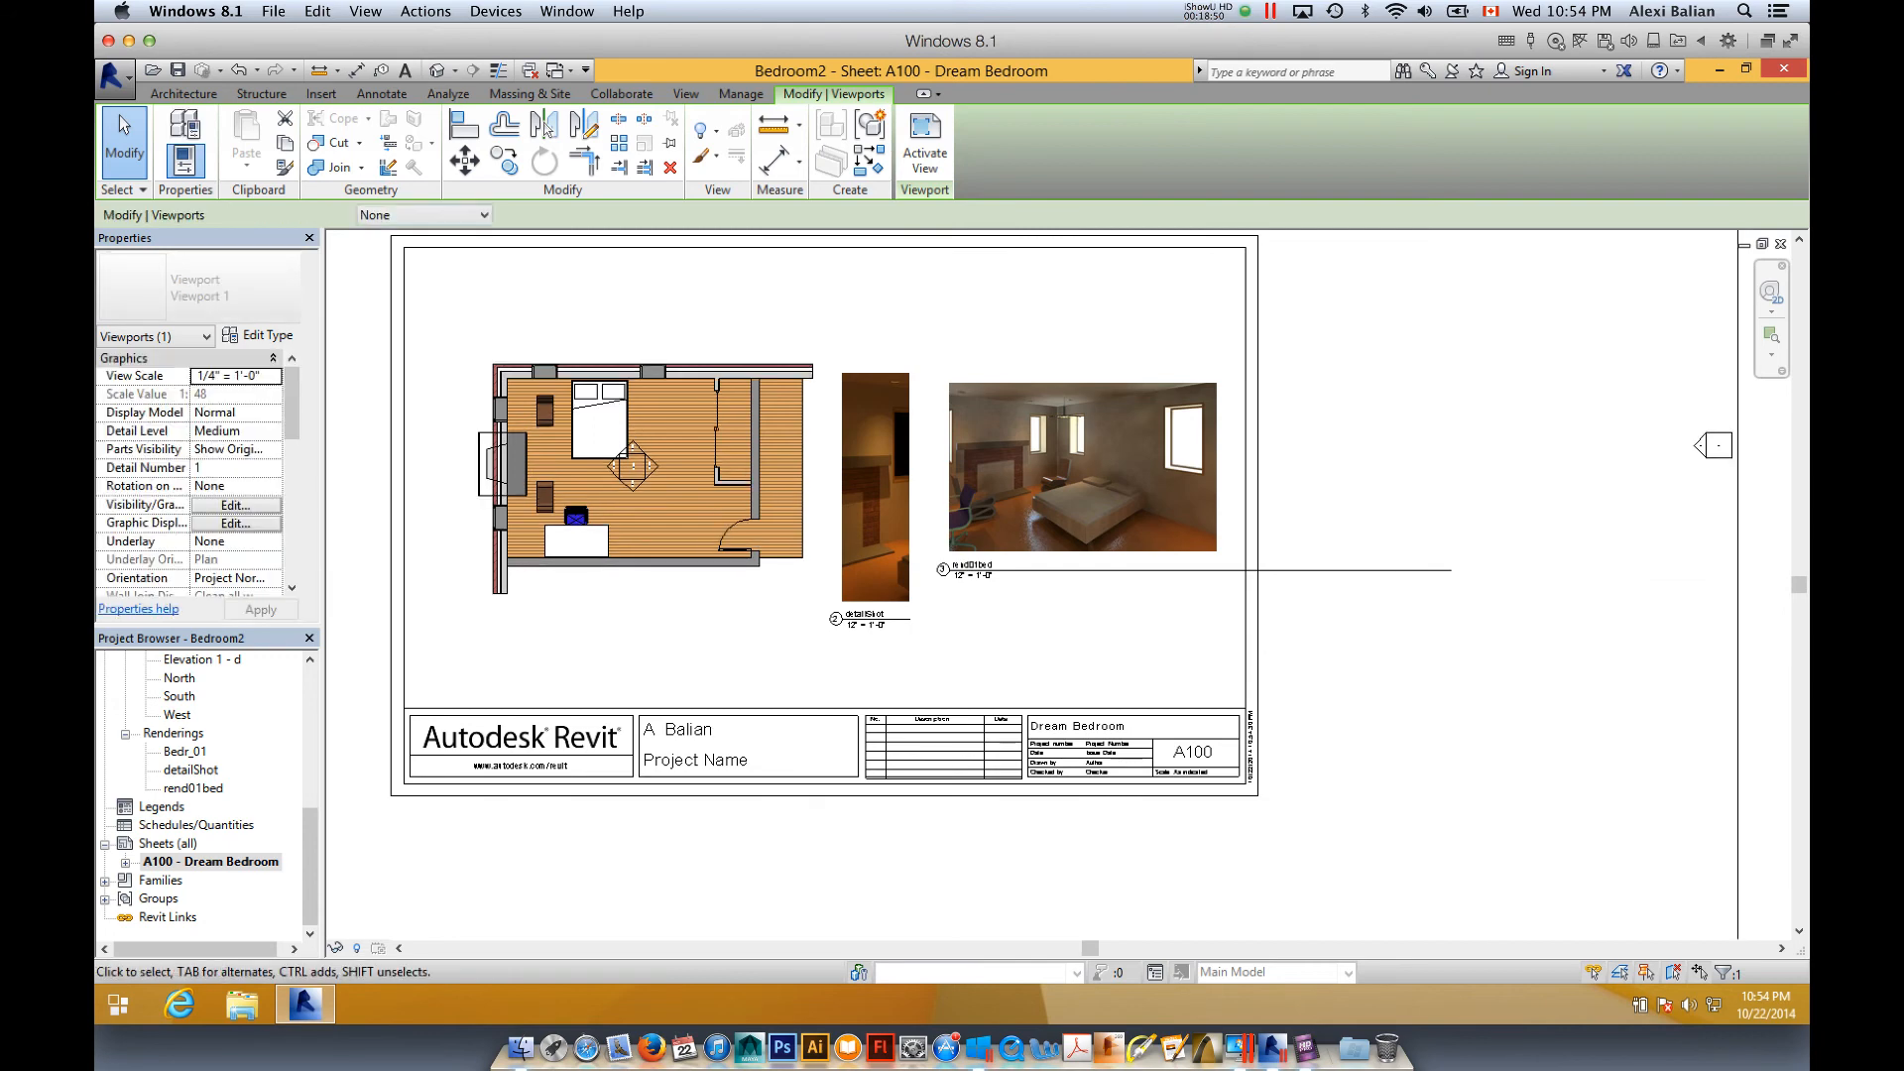
{"action": "key", "text": "Up"}
{"action": "key", "text": "Up"}
{"action": "key", "text": "Up"}
{"action": "key", "text": "Up"}
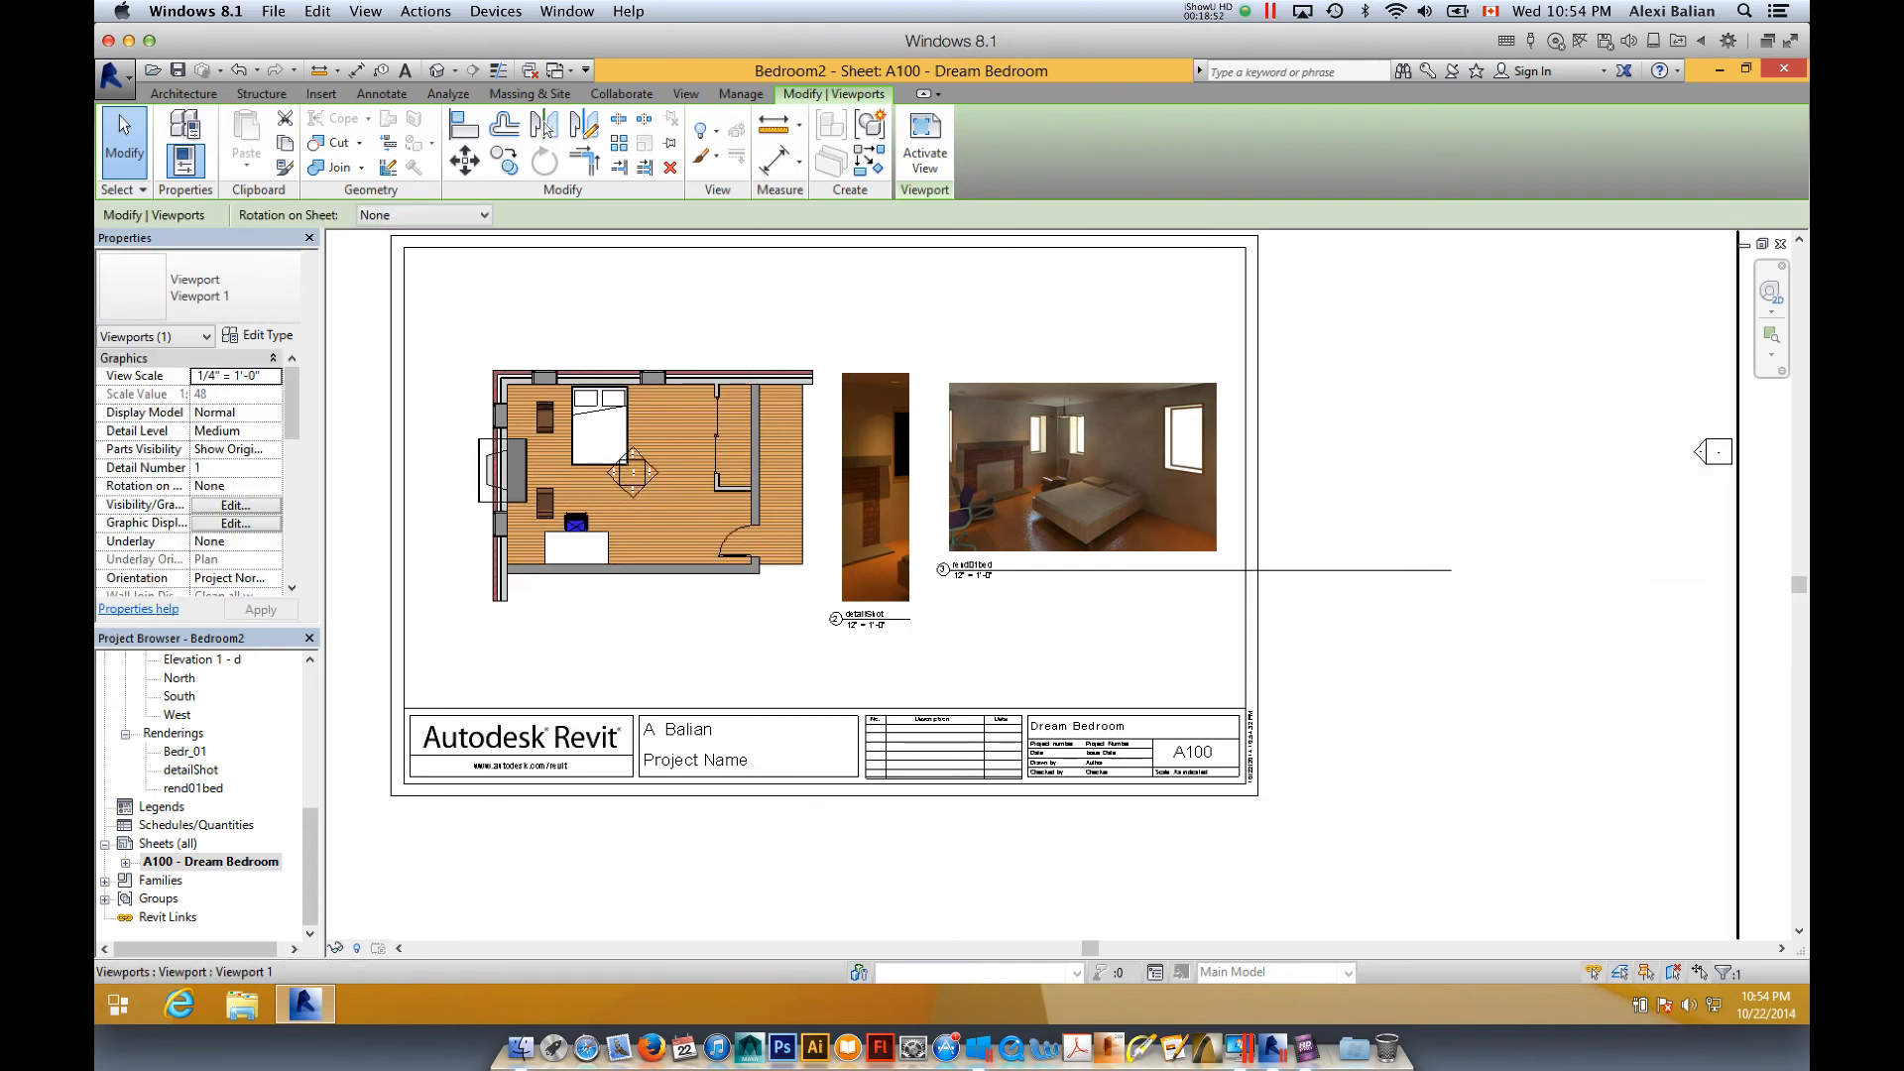
{"action": "key", "text": "Escape"}
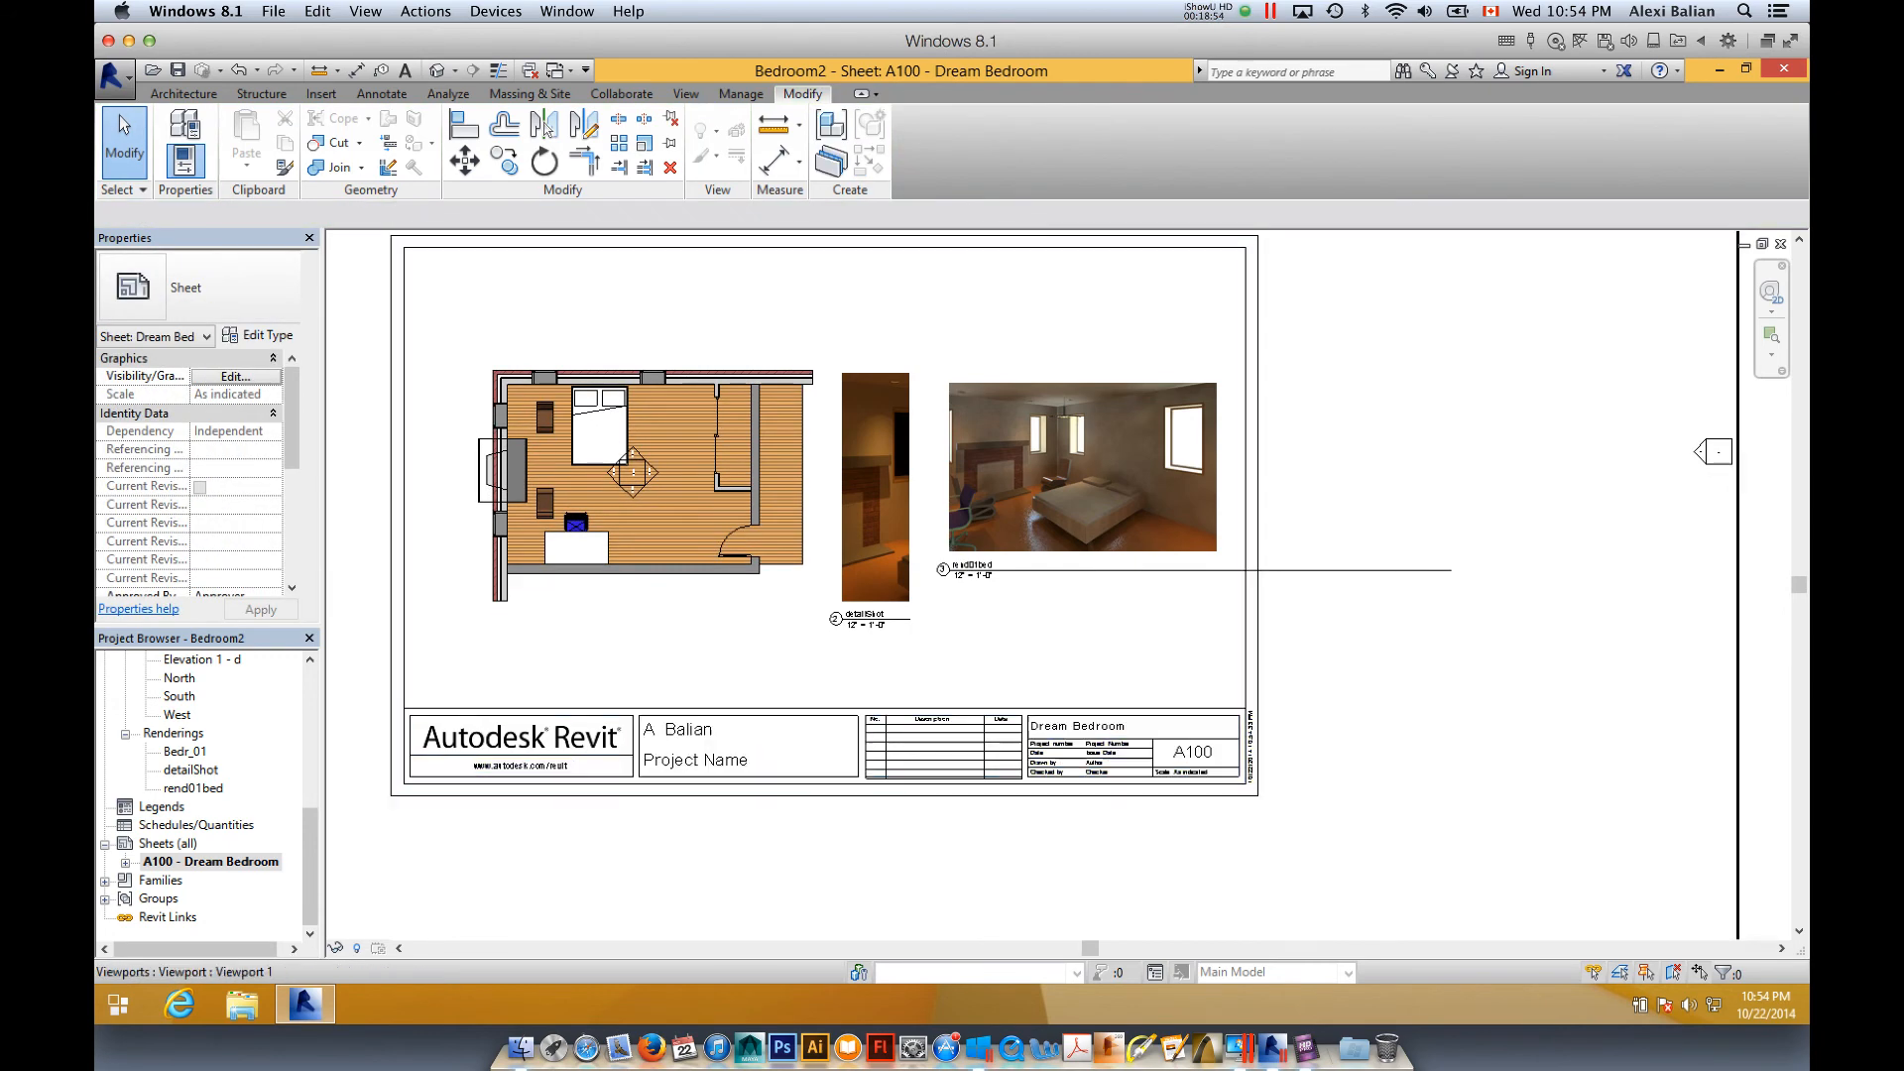
{"action": "left_click", "coordinate": [1304, 571]}
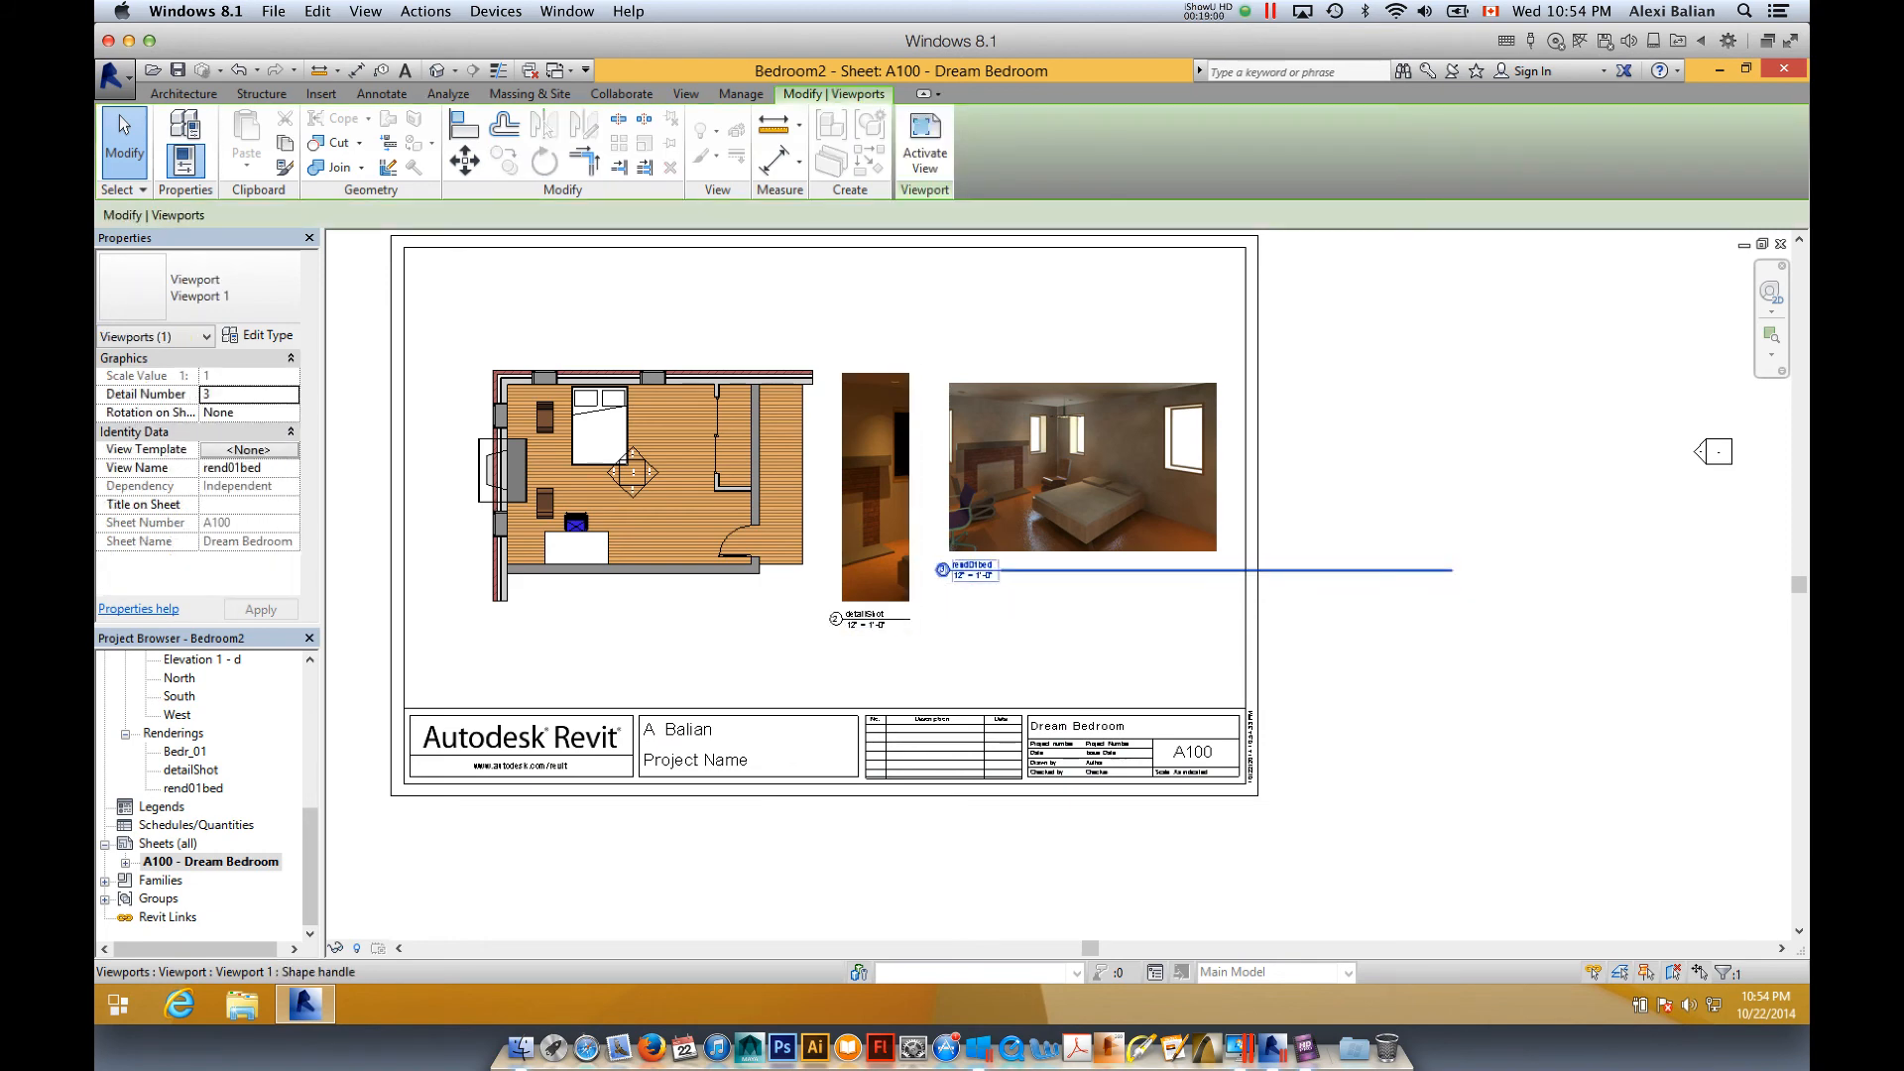
{"action": "left_click", "coordinate": [635, 476]}
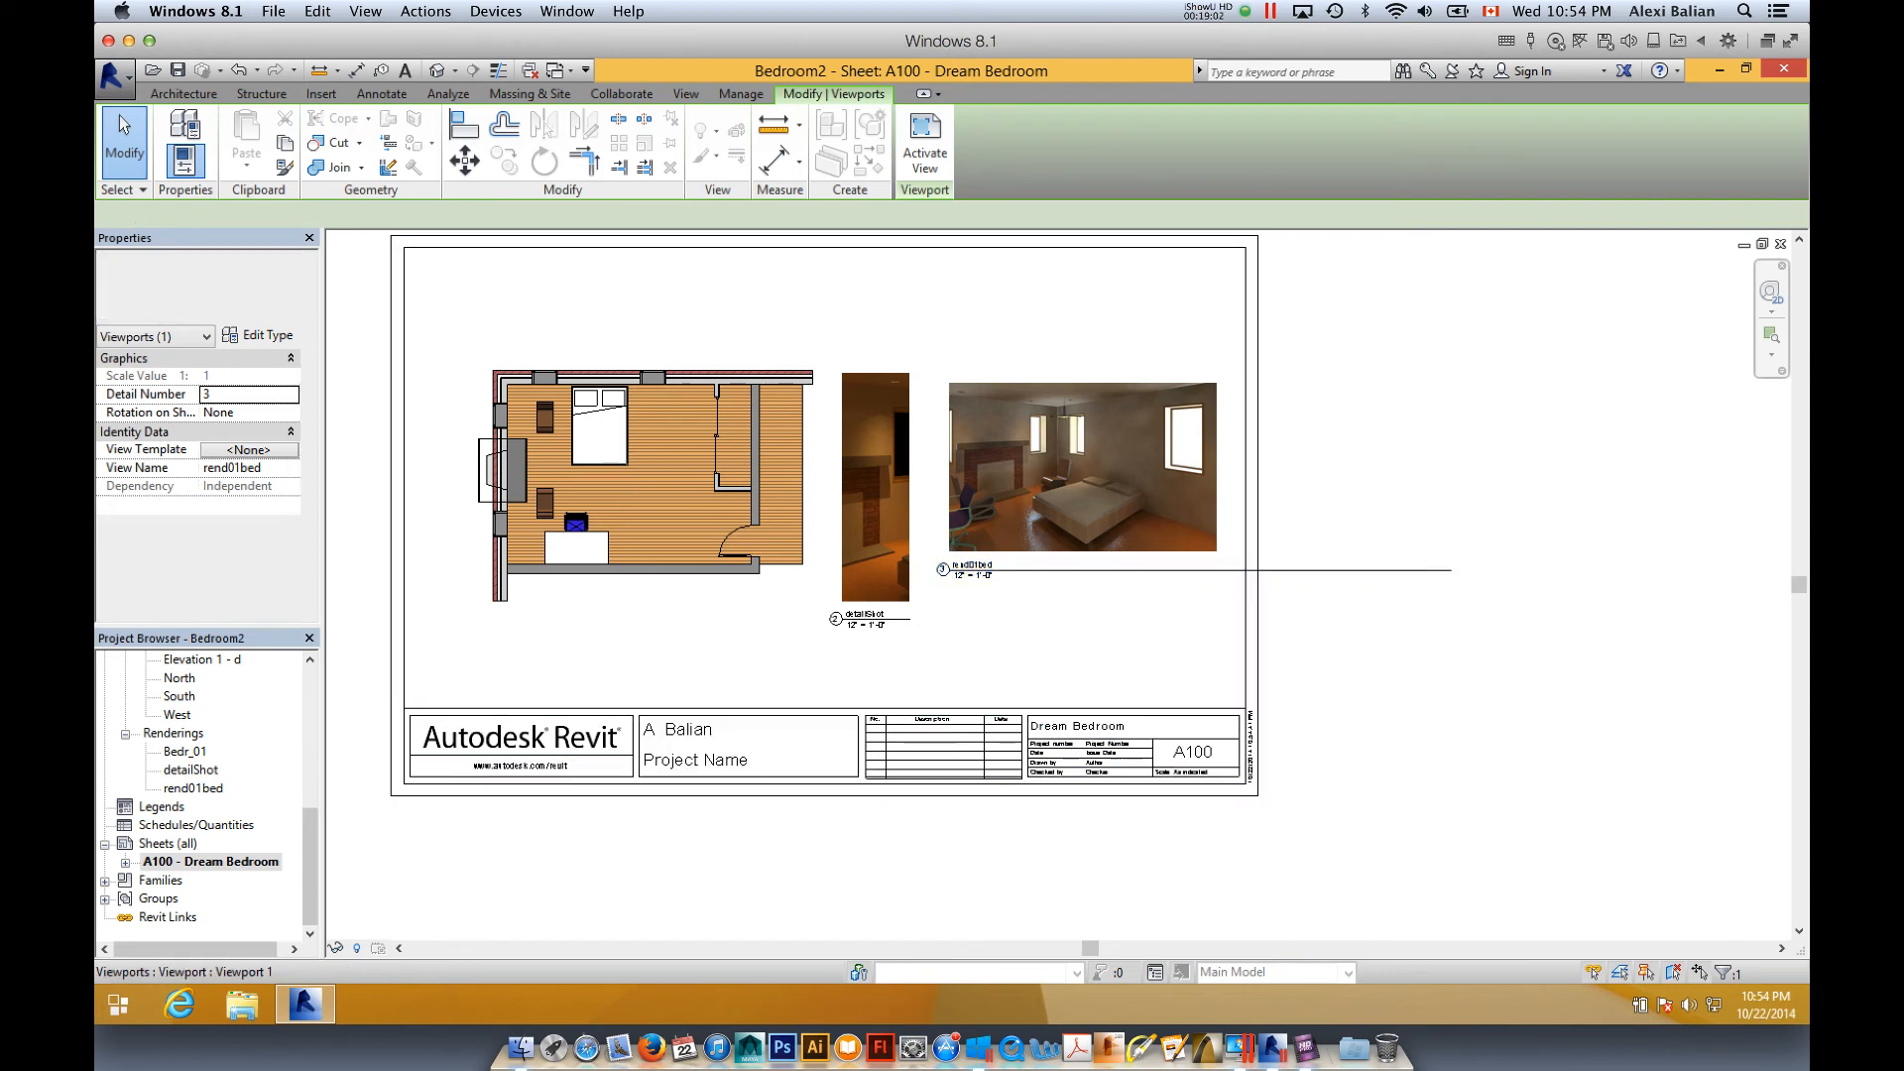
{"action": "left_click_drag", "start_coordinate": [635, 476], "coordinate": [773, 556]}
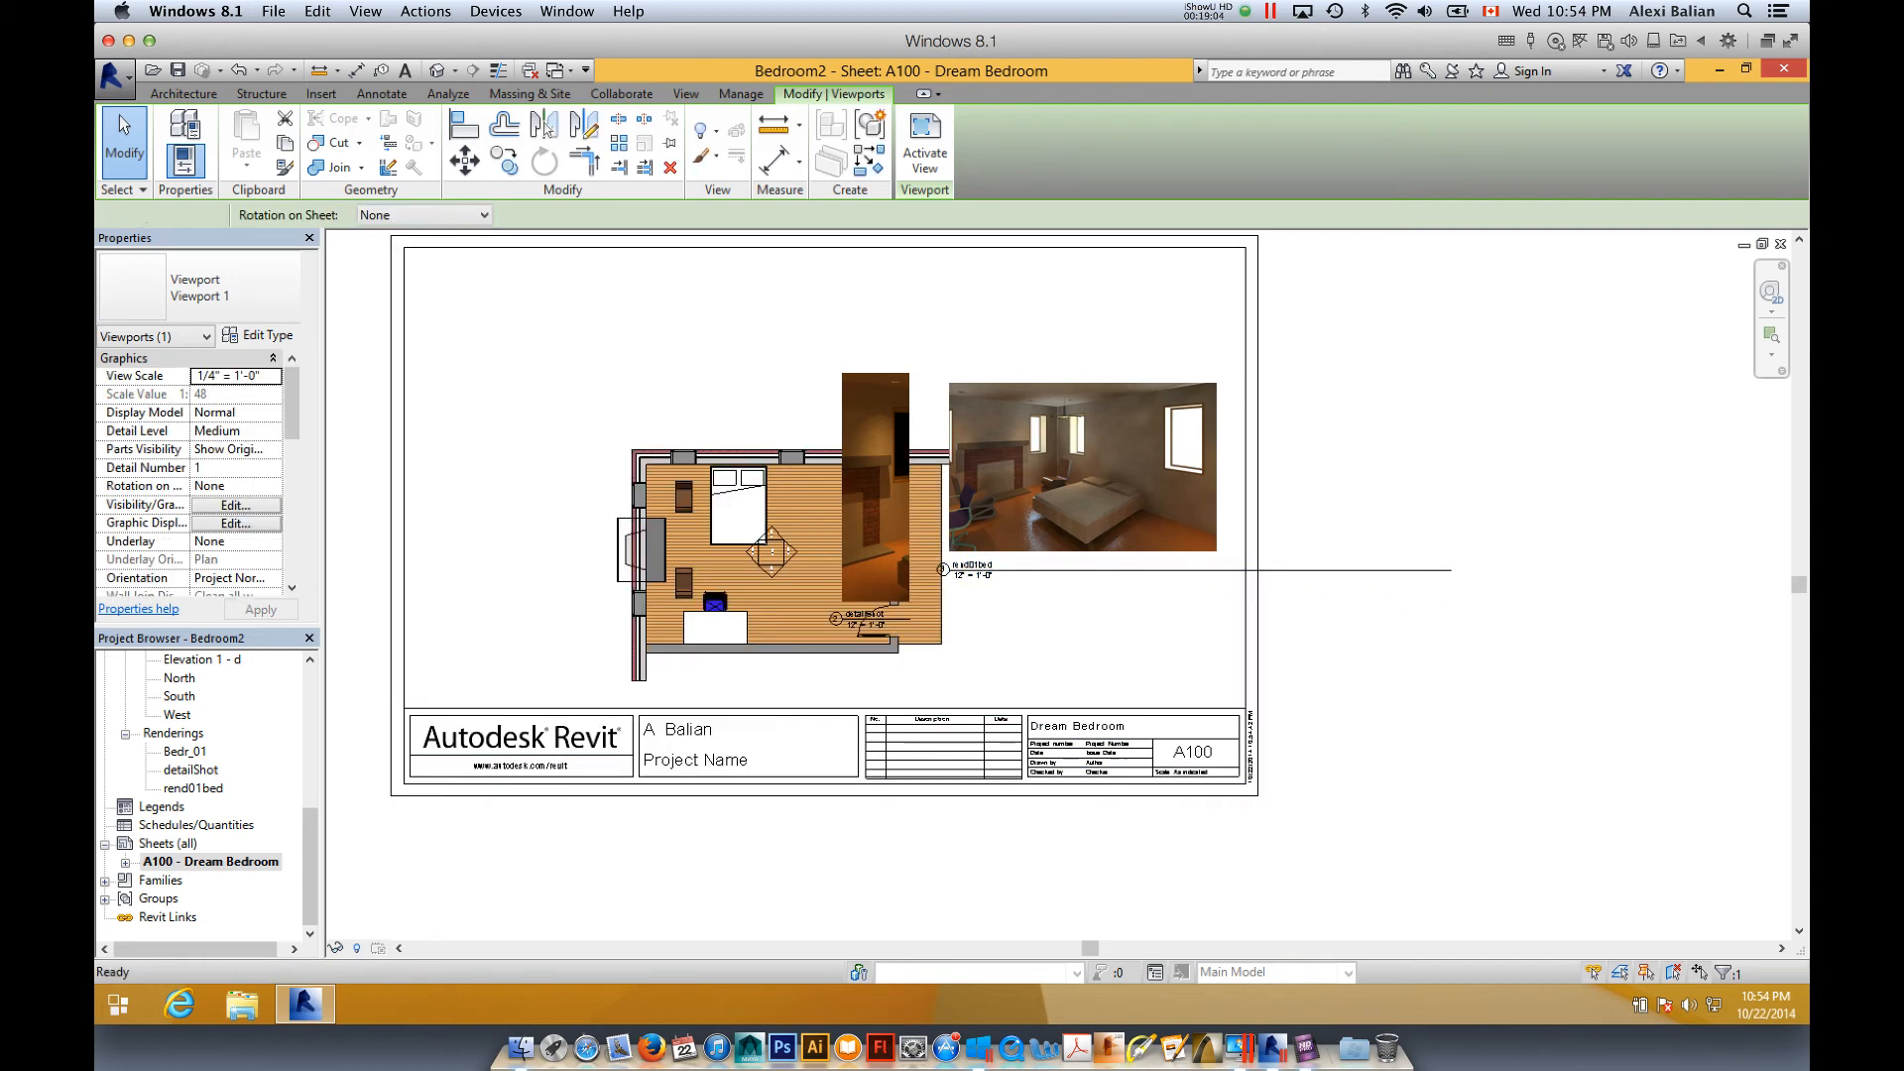
{"action": "key", "text": "ctrl+z"}
- Examine the number, name and scale label in the title under the rend01bed rendering, and the surrounding sheet layout
{"action": "scroll", "coordinate": [1036, 563], "scroll_direction": "up", "scroll_amount": 8}
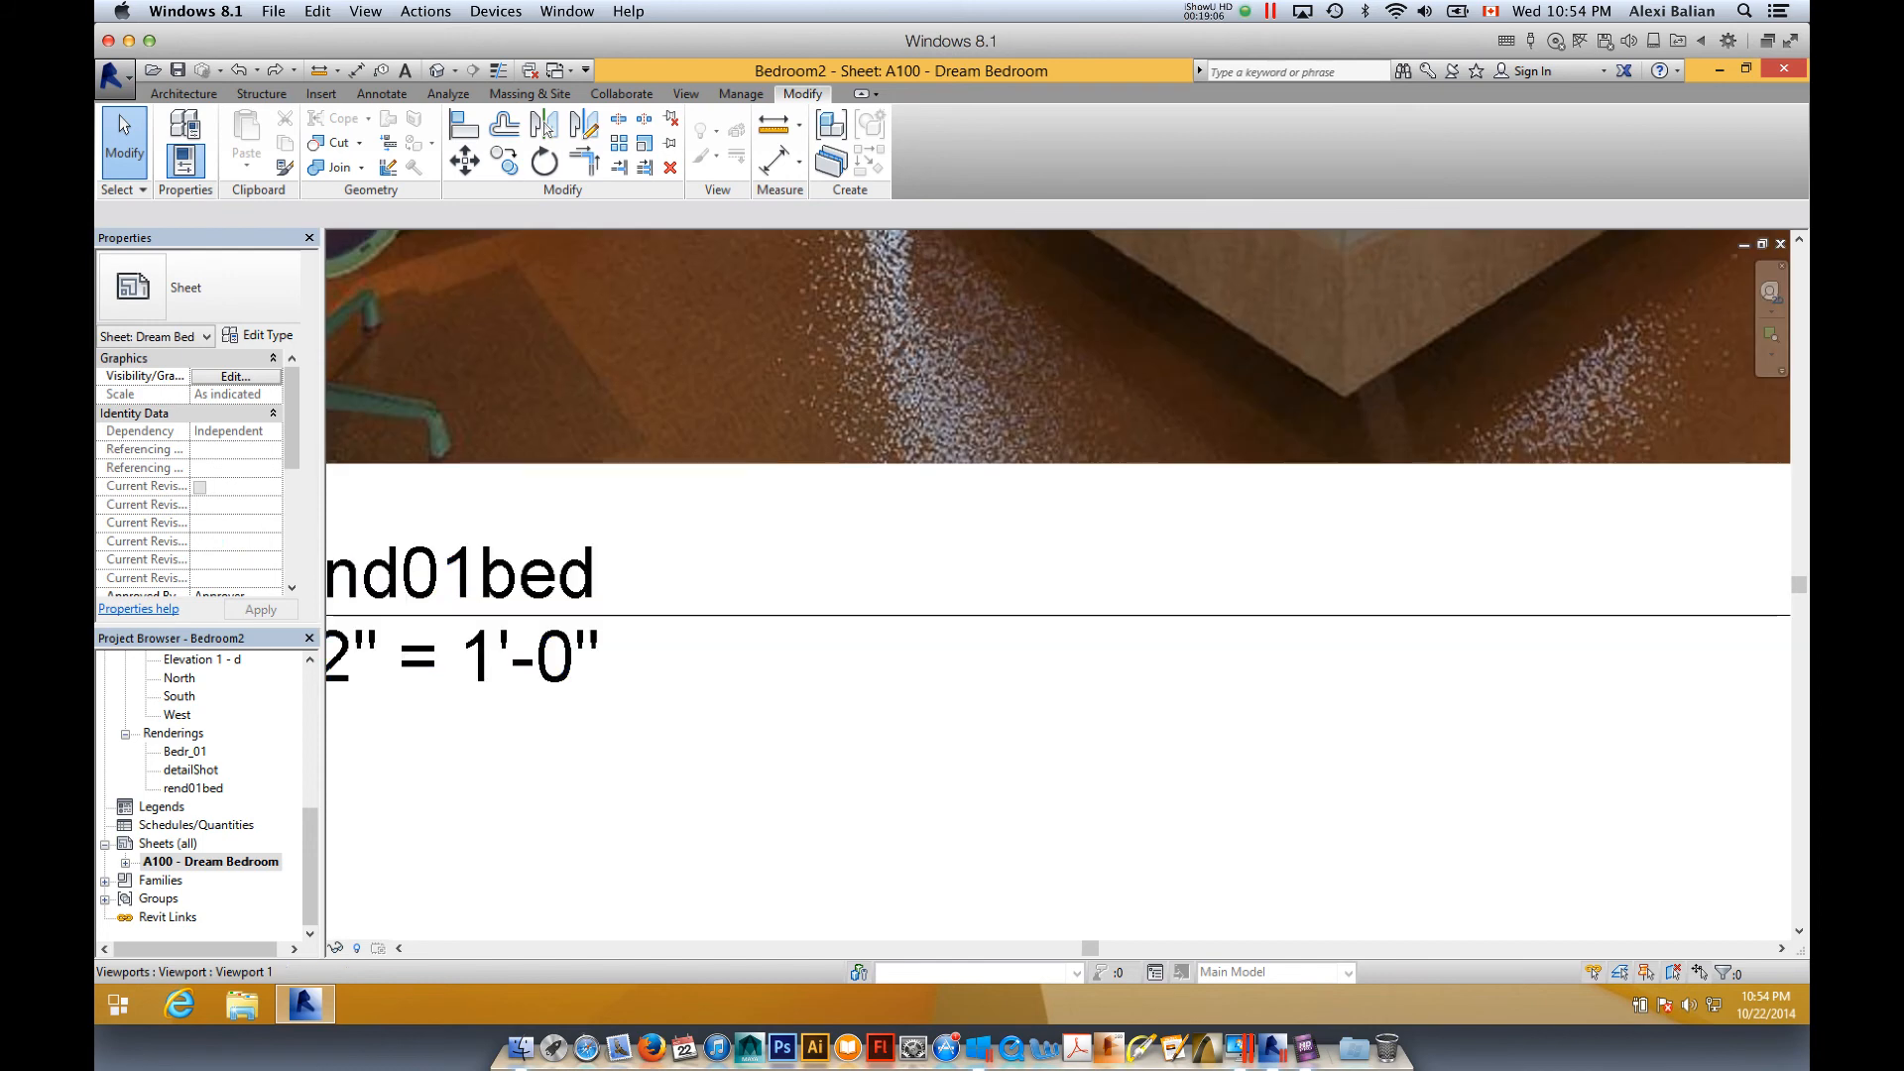
{"action": "middle_click_drag", "start_coordinate": [377, 610], "coordinate": [1007, 607]}
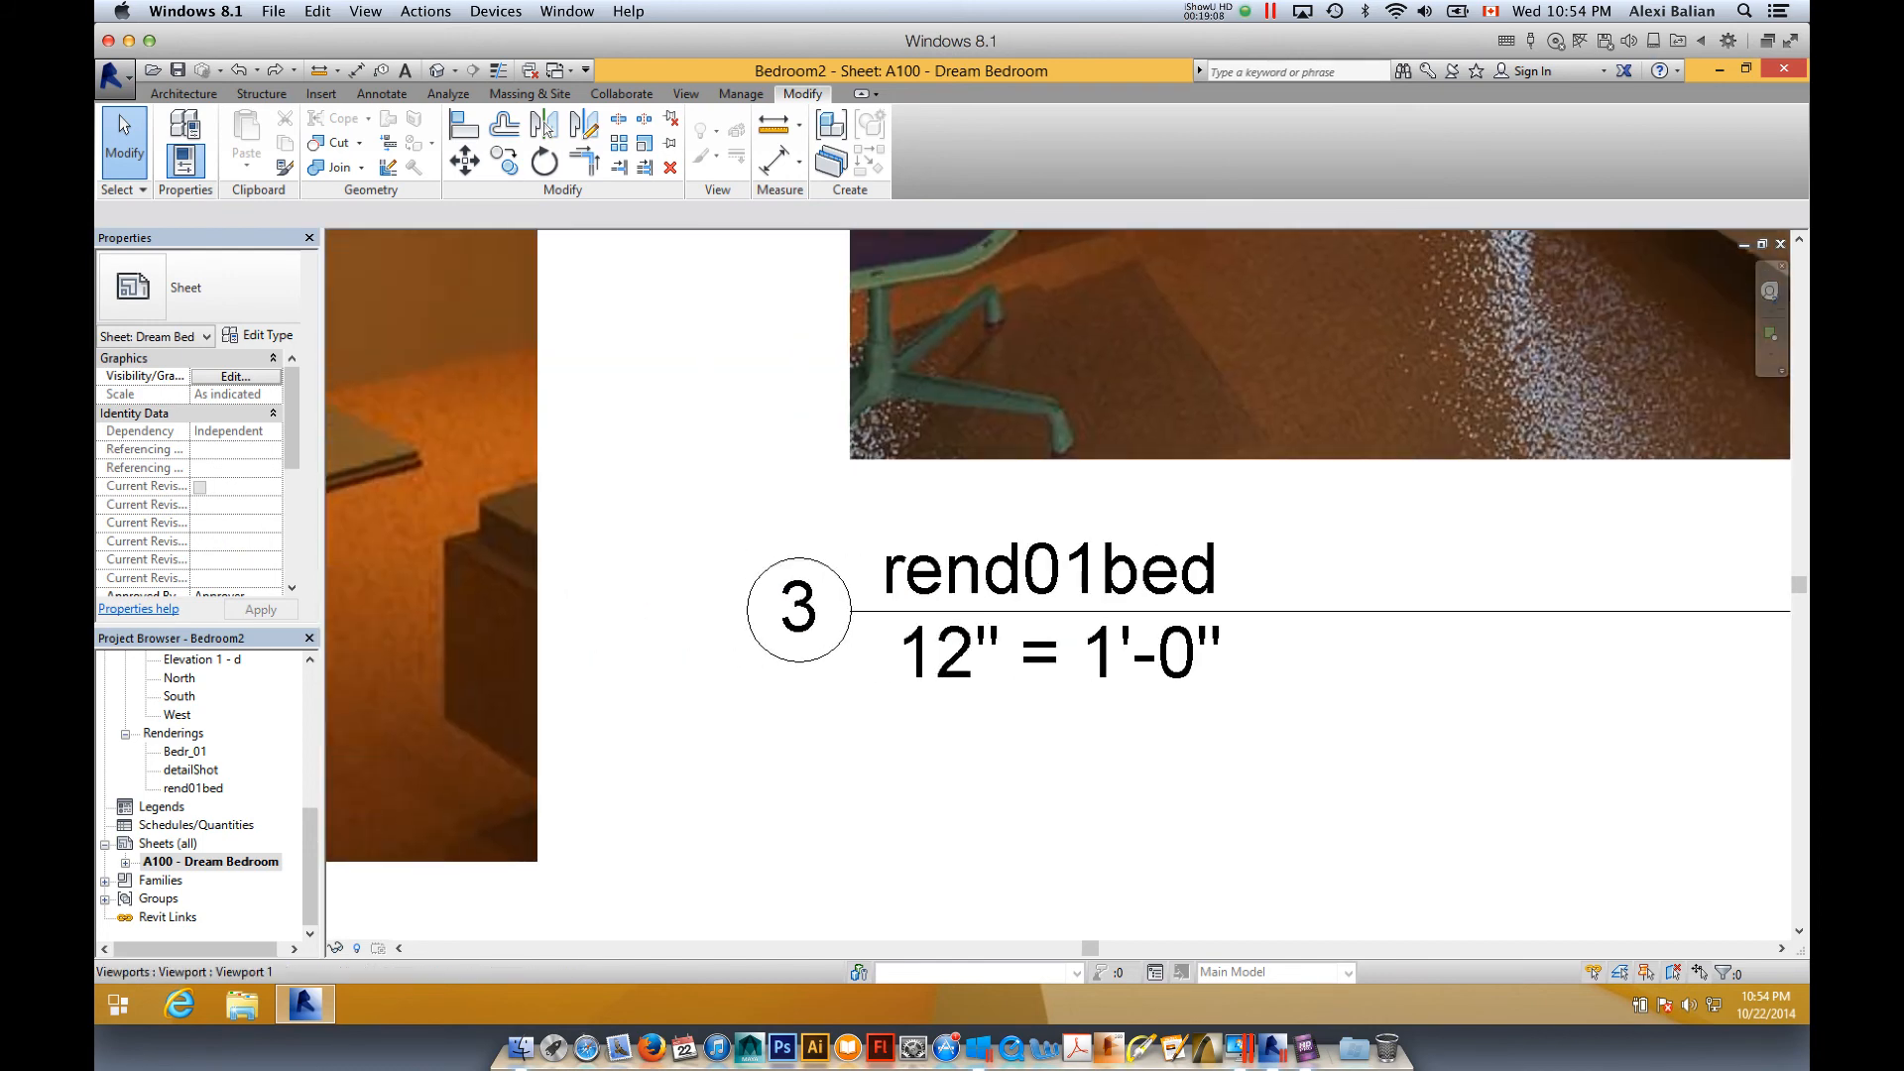
{"action": "scroll", "coordinate": [1085, 591], "scroll_direction": "down", "scroll_amount": 5}
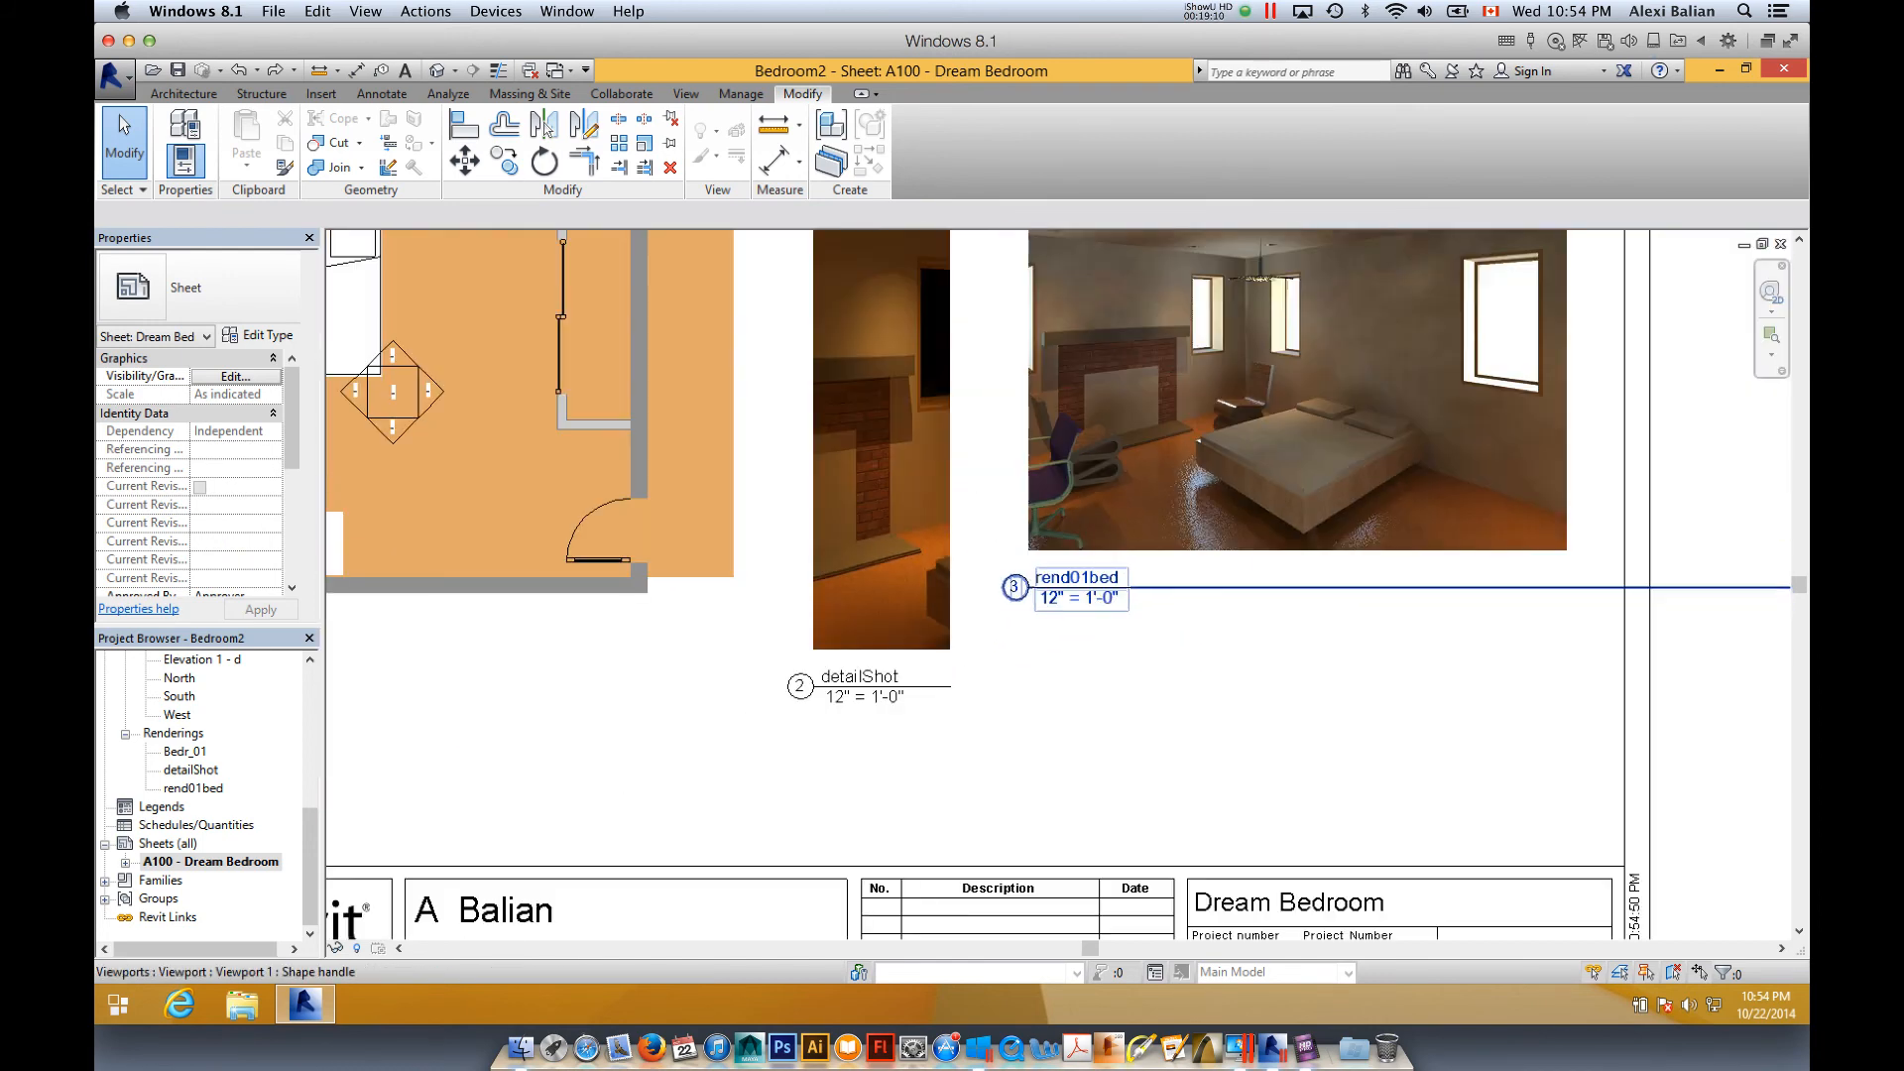
{"action": "scroll", "coordinate": [1081, 587], "scroll_direction": "down", "scroll_amount": 2}
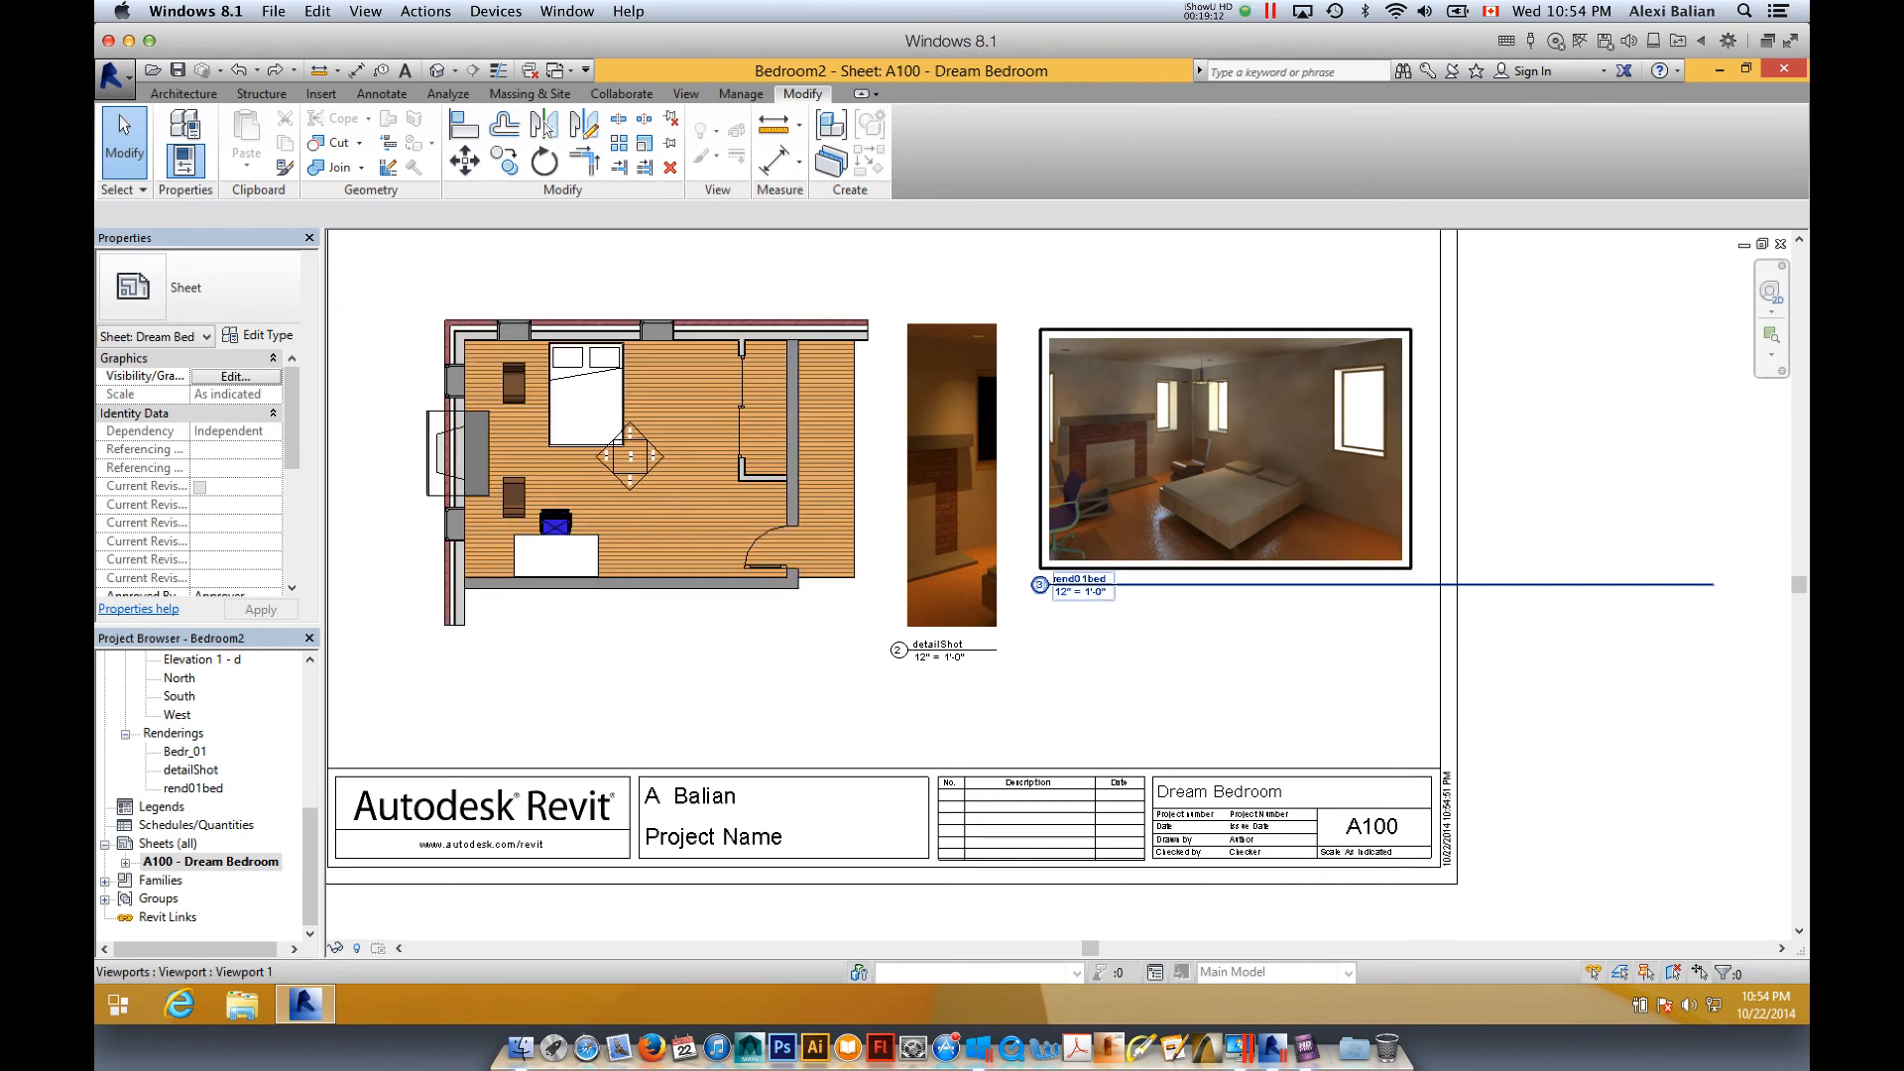
{"action": "scroll", "coordinate": [1208, 446], "scroll_direction": "down", "scroll_amount": 1}
{"action": "left_click", "coordinate": [639, 480]}
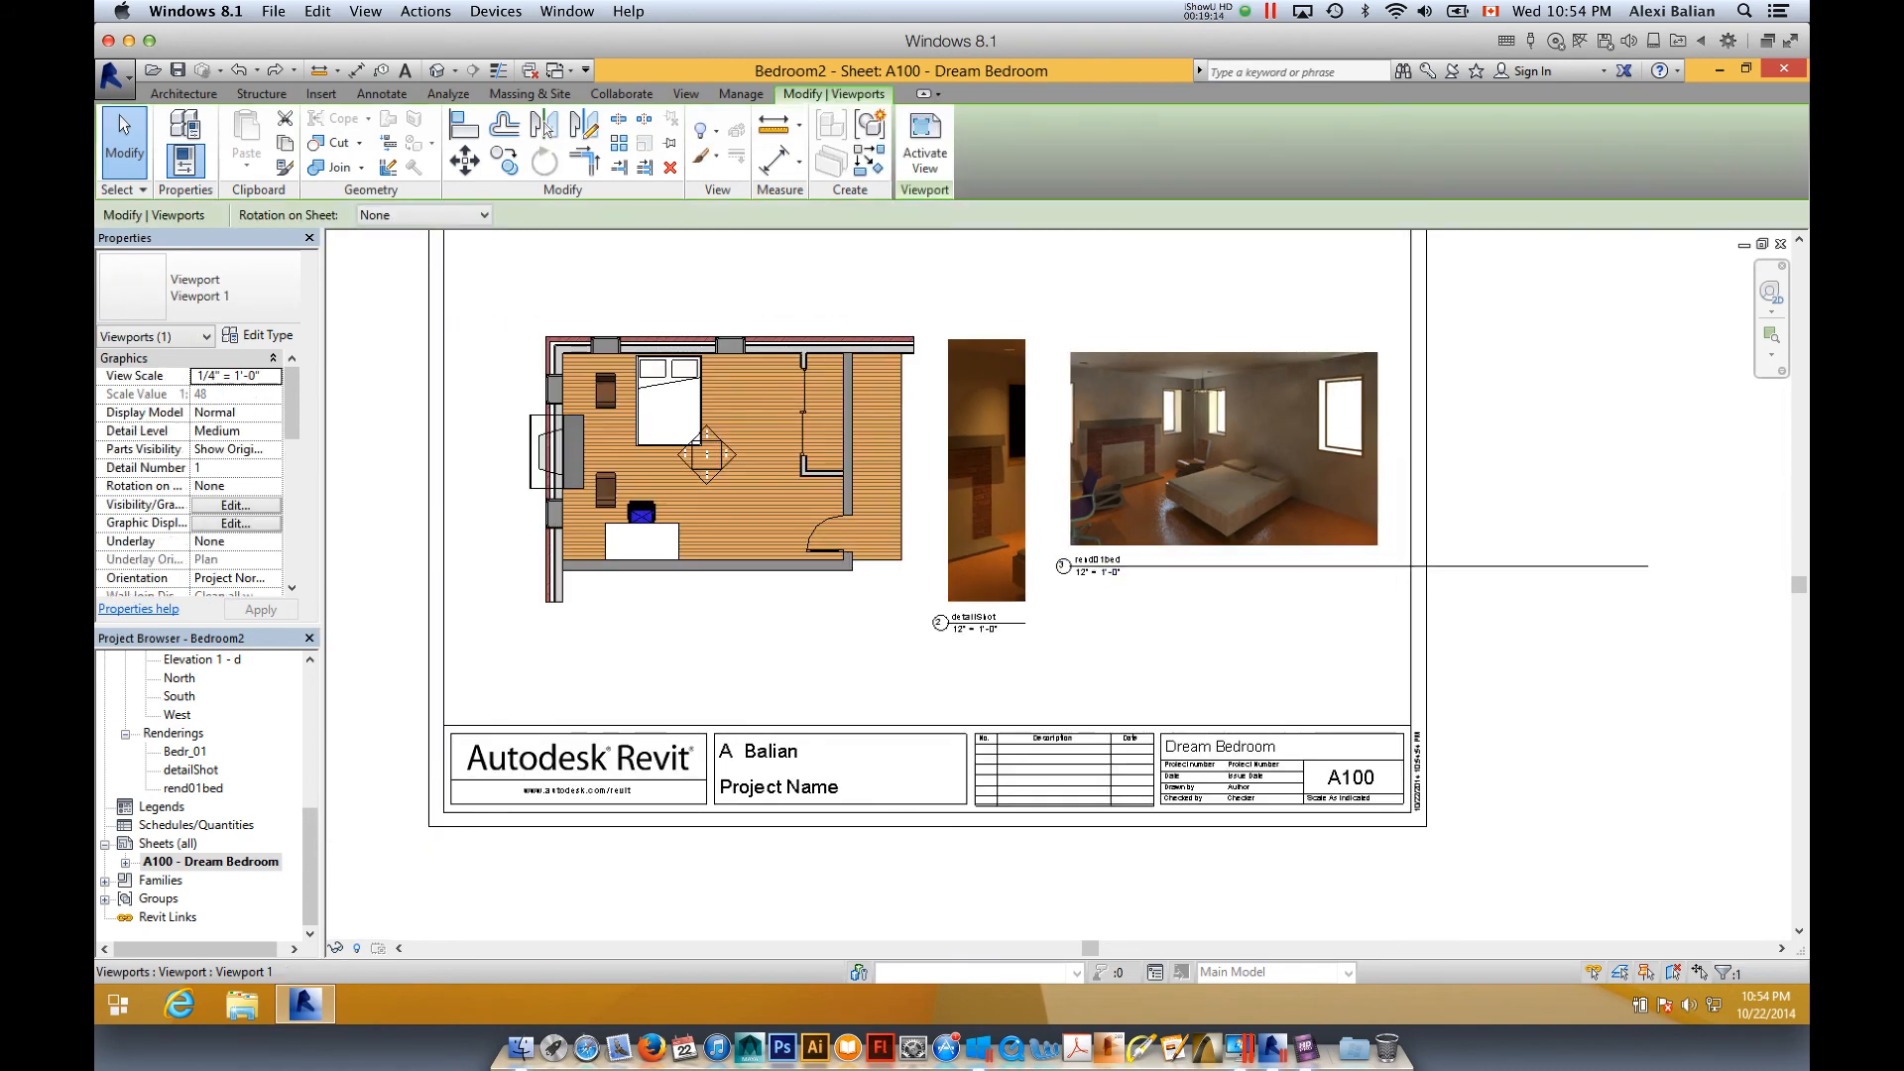
{"action": "left_click_drag", "start_coordinate": [639, 480], "coordinate": [718, 583]}
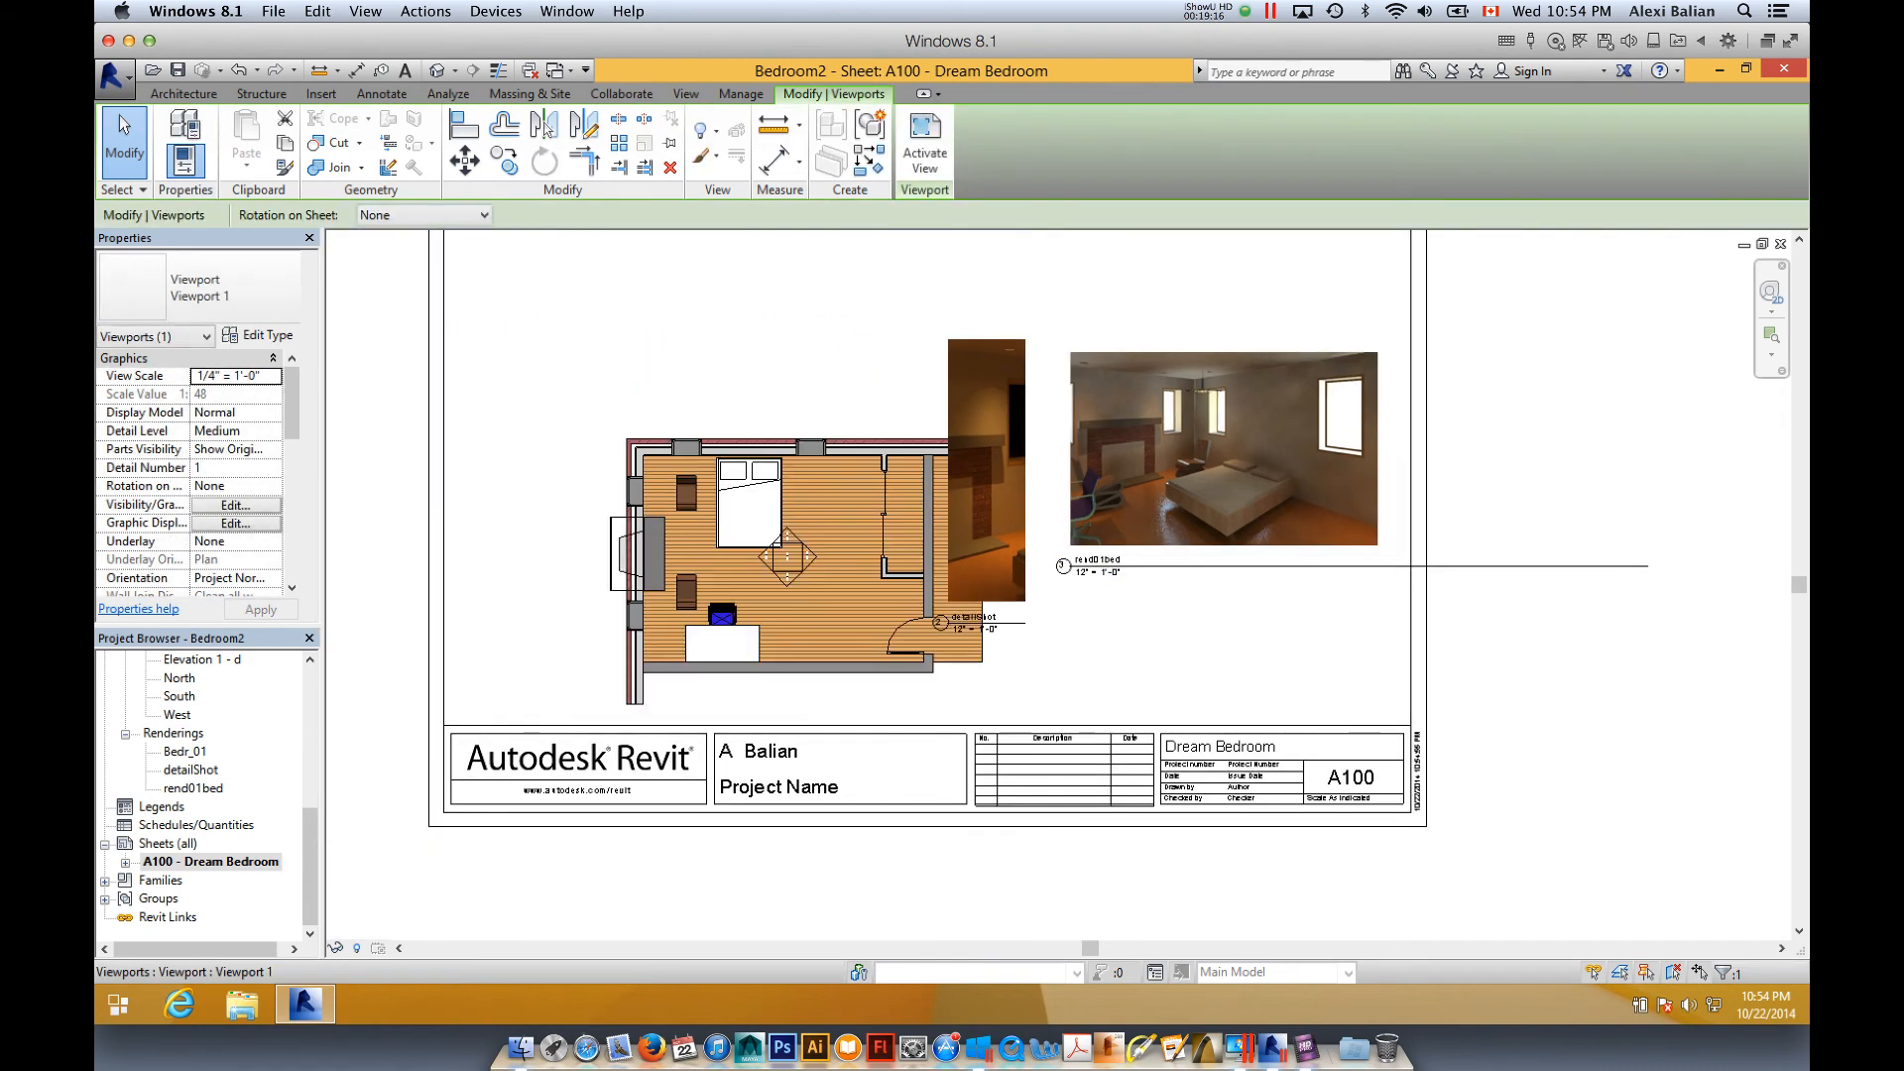
{"action": "key", "text": "ctrl+z"}
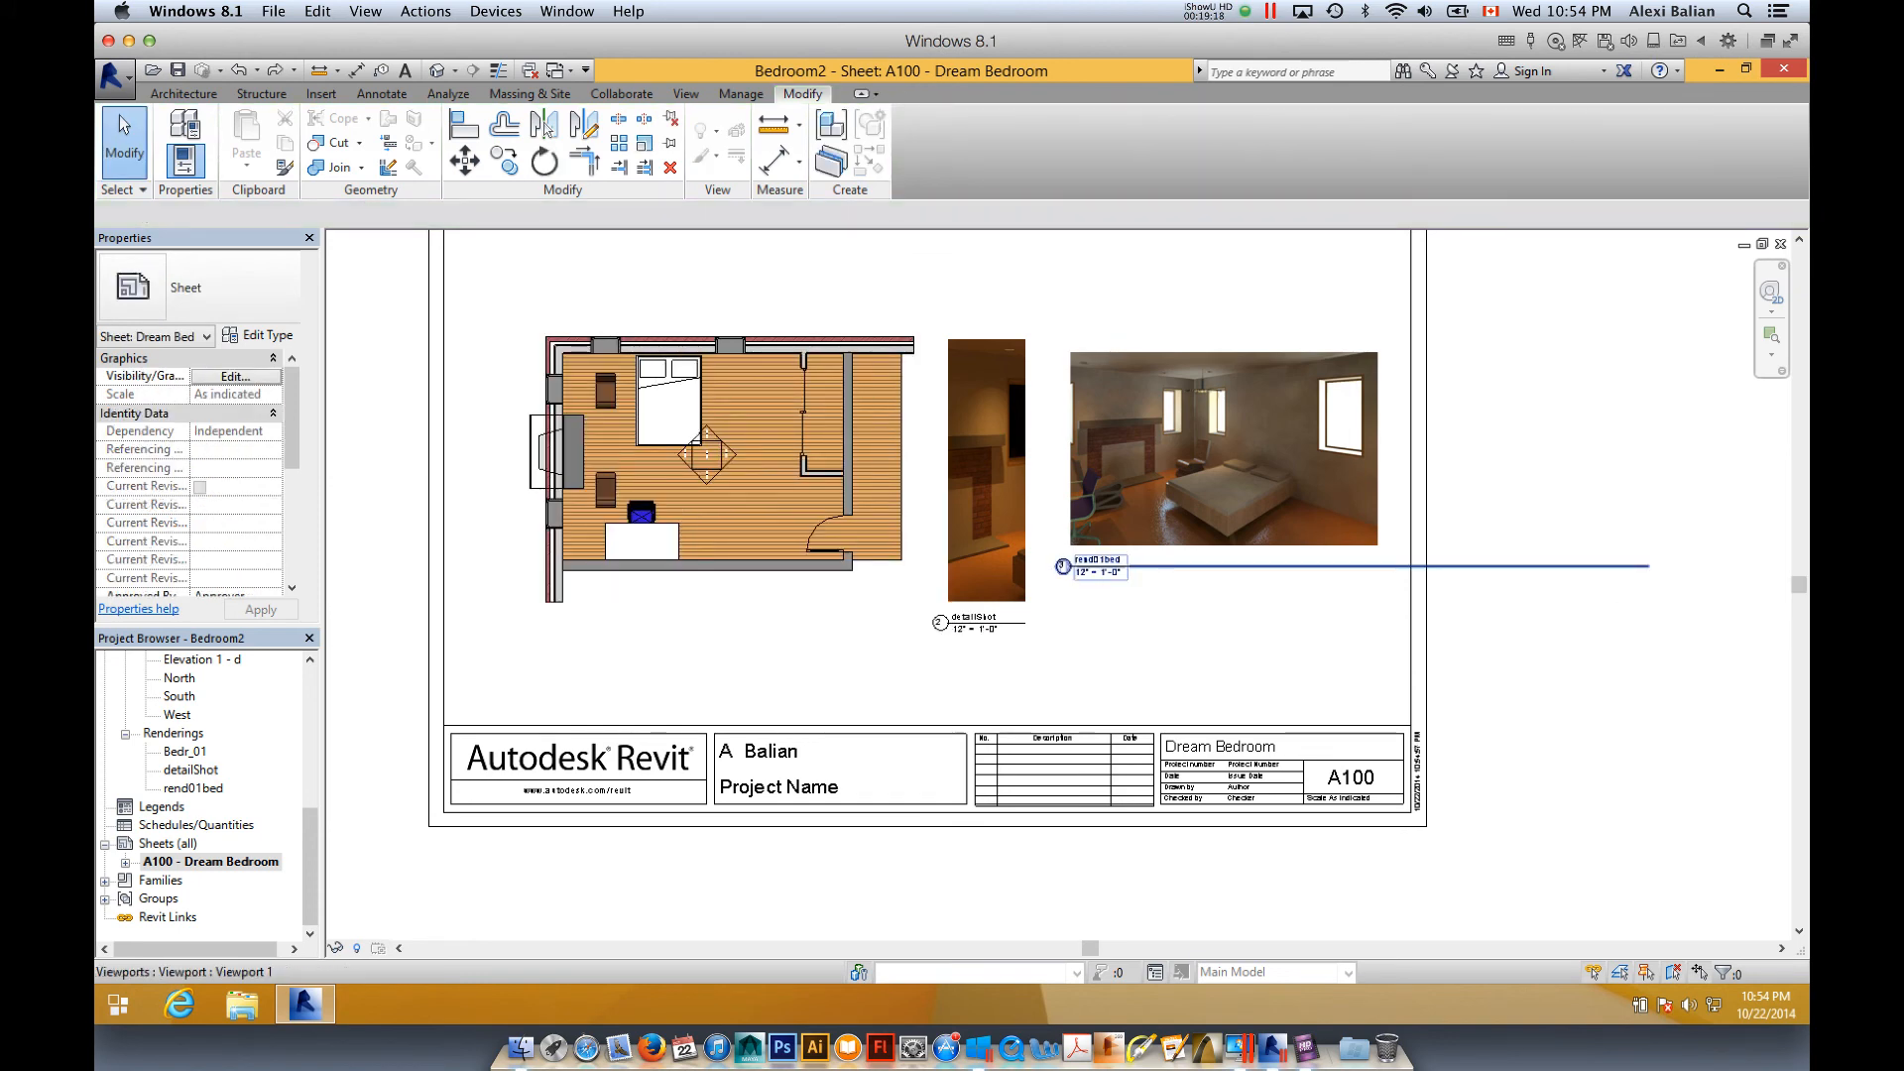
- Inspect the rend01bed viewport's title line and properties, and reselect the floor plan viewport
{"action": "left_click", "coordinate": [1061, 566]}
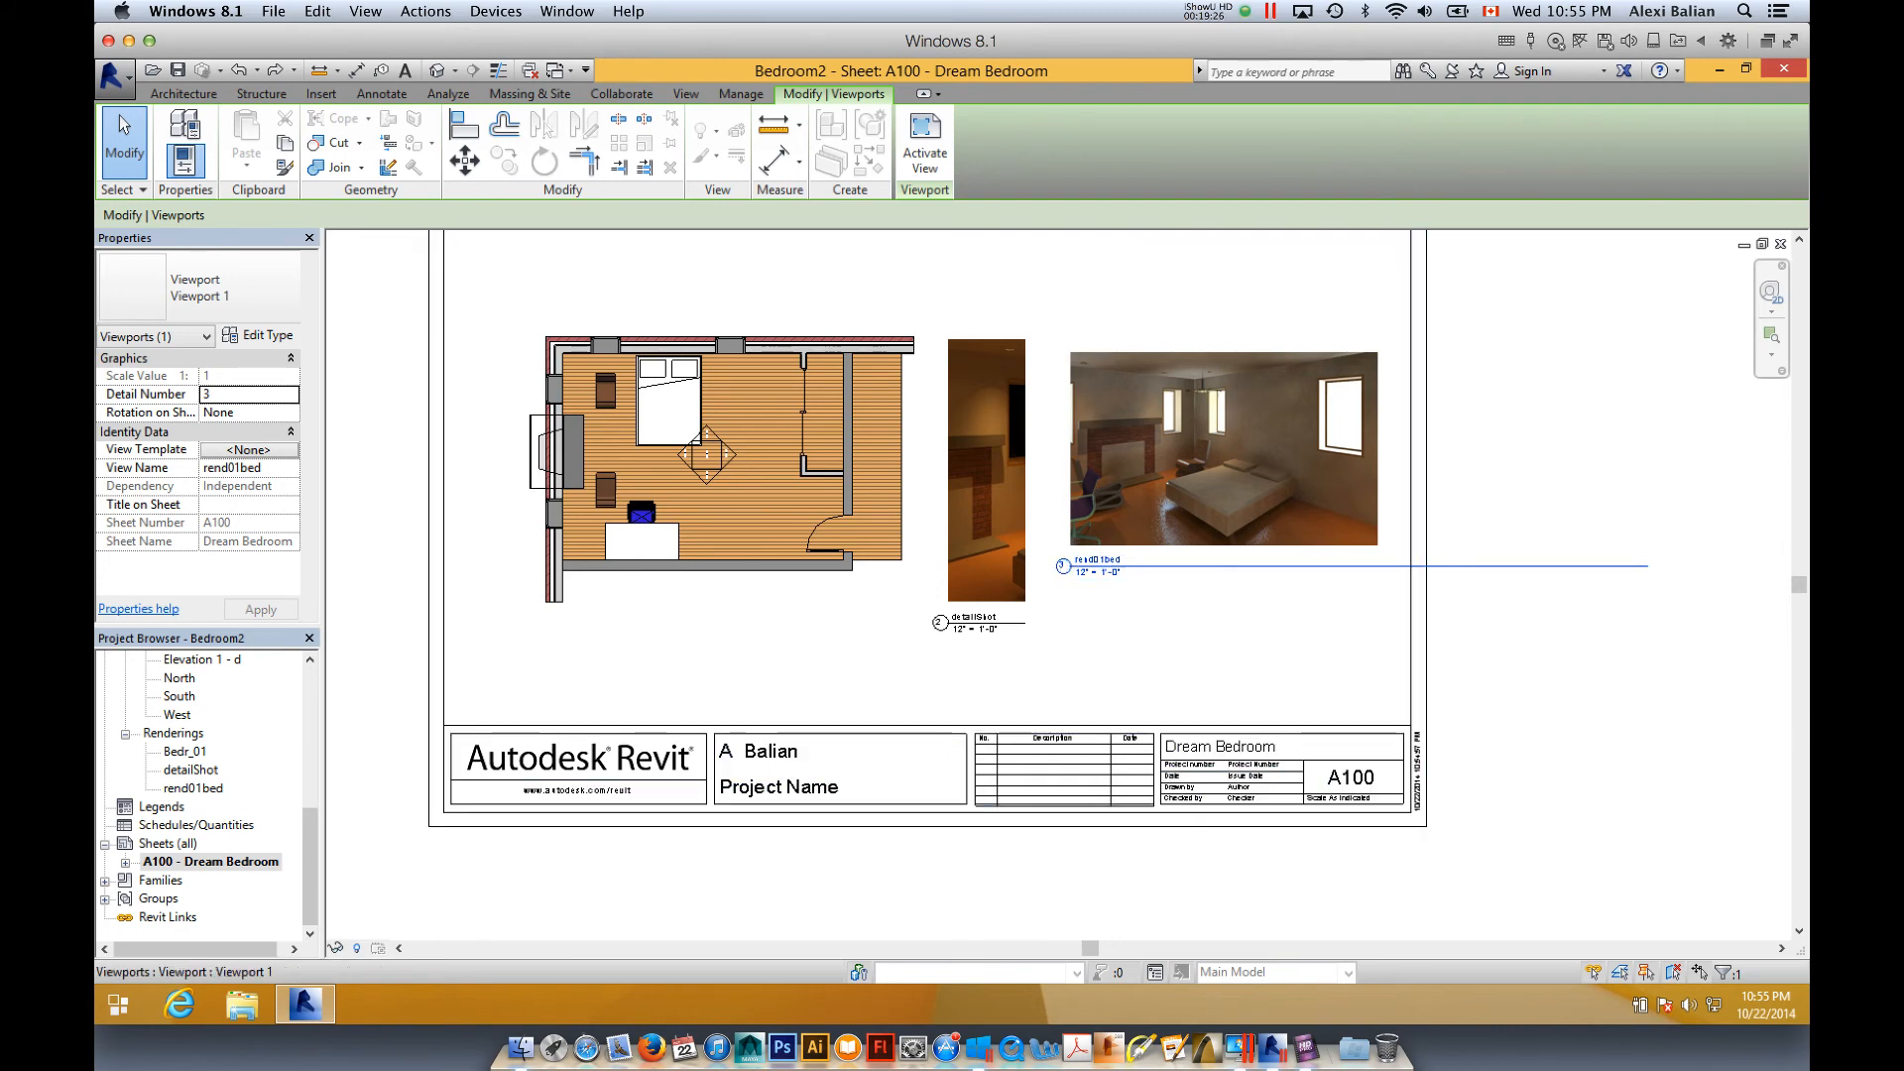
{"action": "scroll", "coordinate": [1242, 585], "scroll_direction": "up", "scroll_amount": 2}
{"action": "scroll", "coordinate": [1240, 583], "scroll_direction": "down", "scroll_amount": 2}
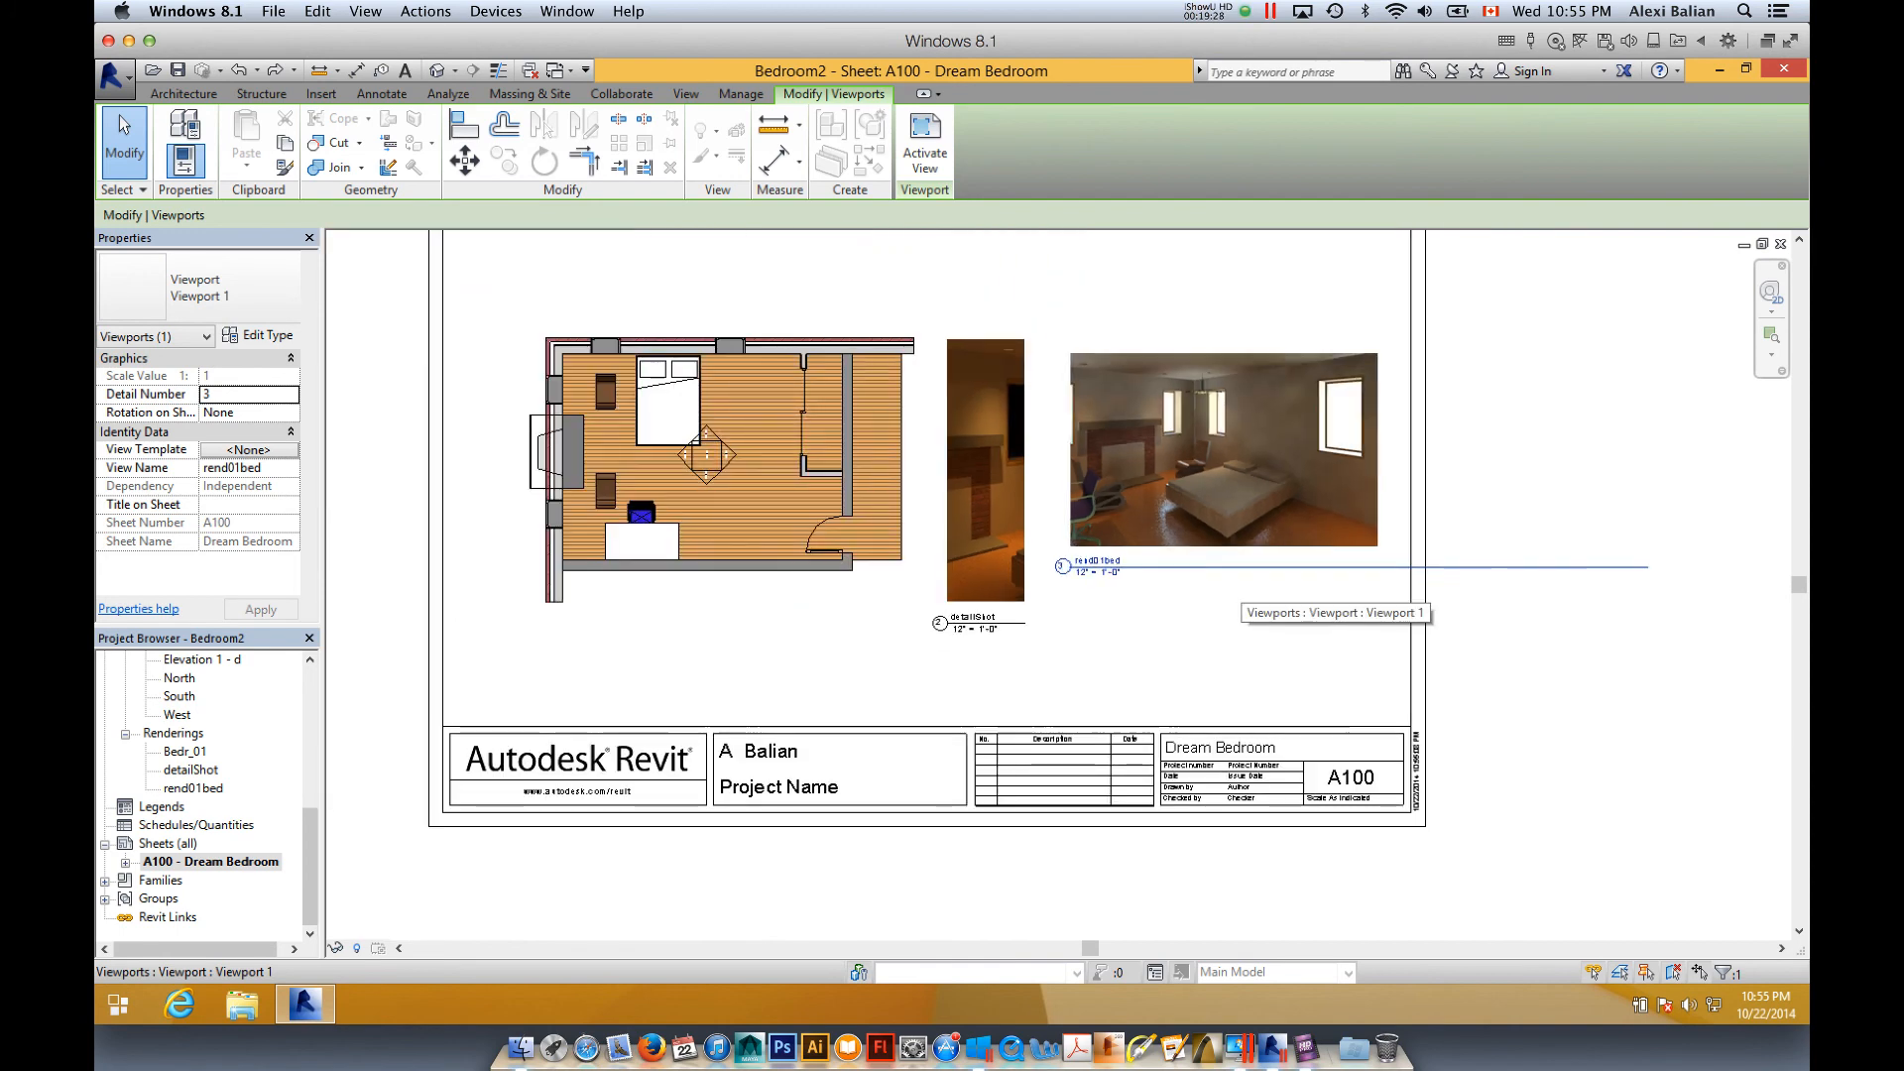
{"action": "left_click", "coordinate": [639, 480]}
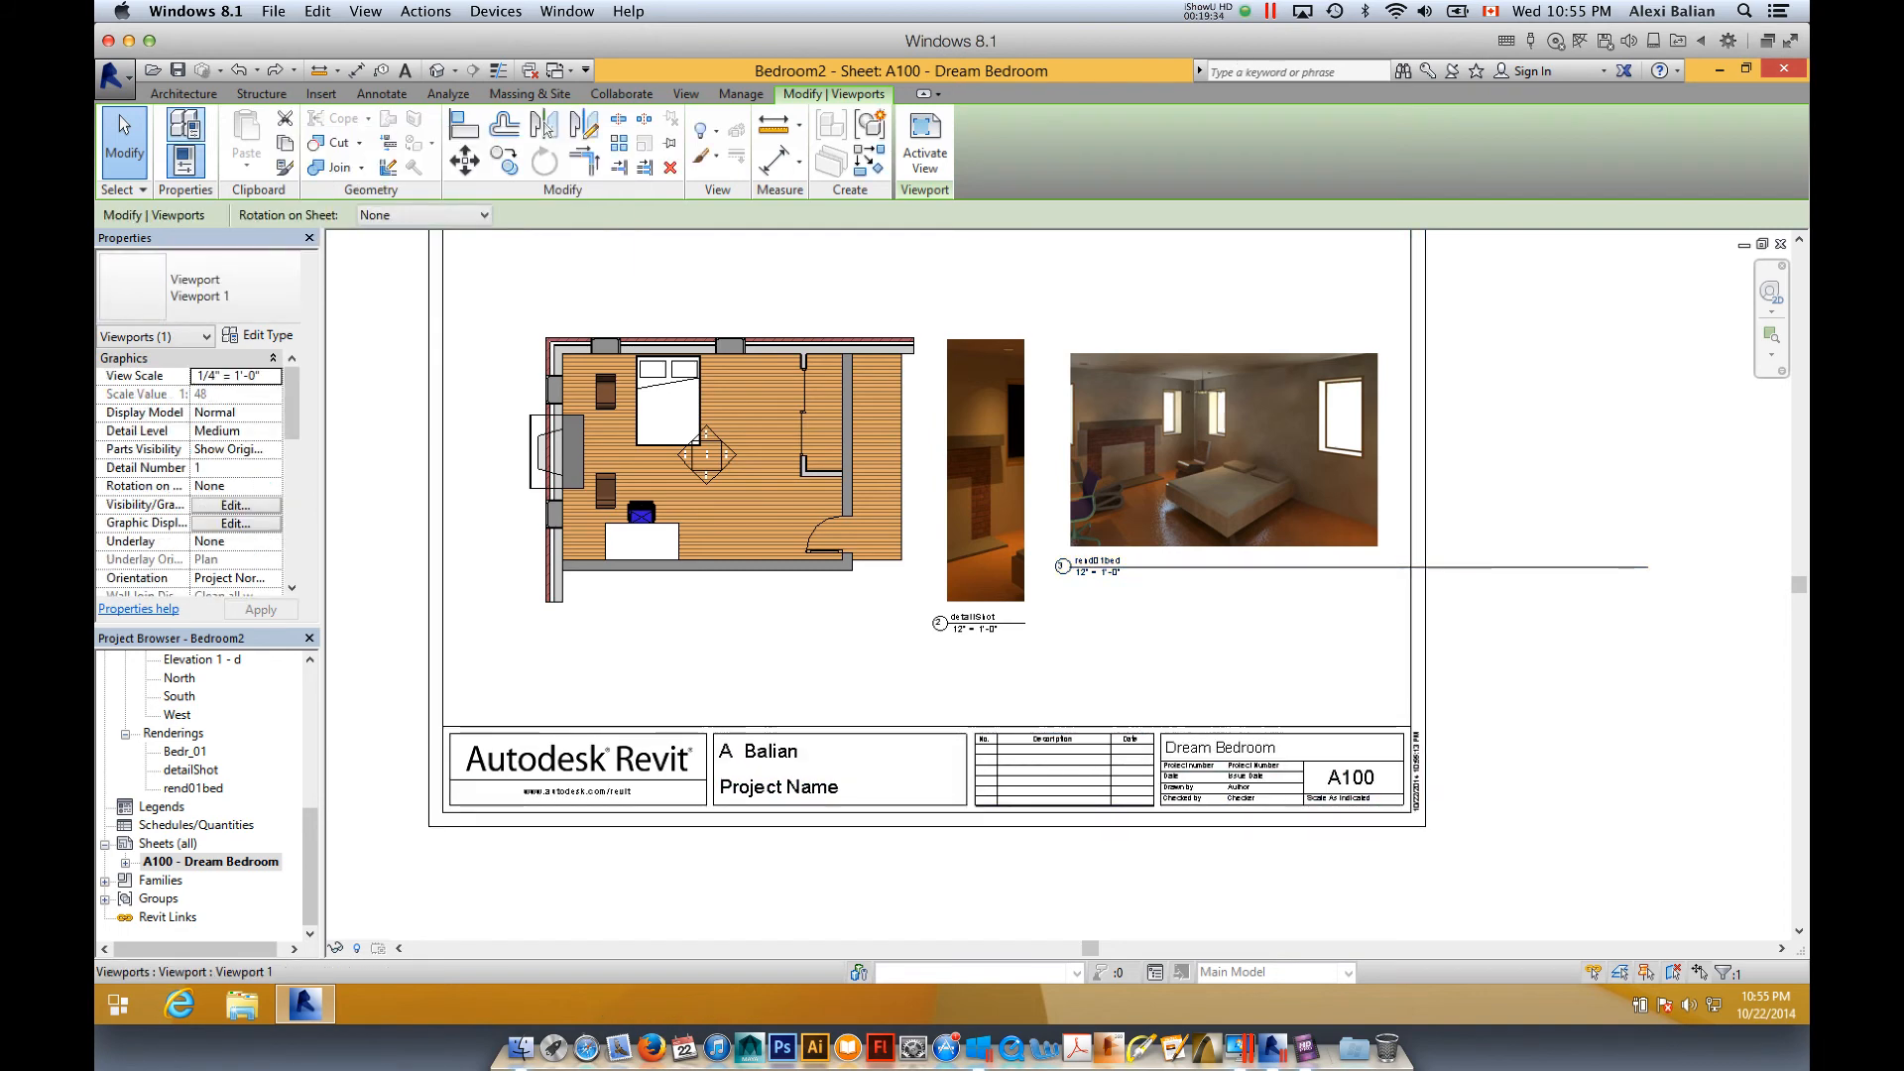
- Start printing the sheet and choose Print to PDF (Mac Desktop) as the printer
{"action": "left_click", "coordinate": [114, 78]}
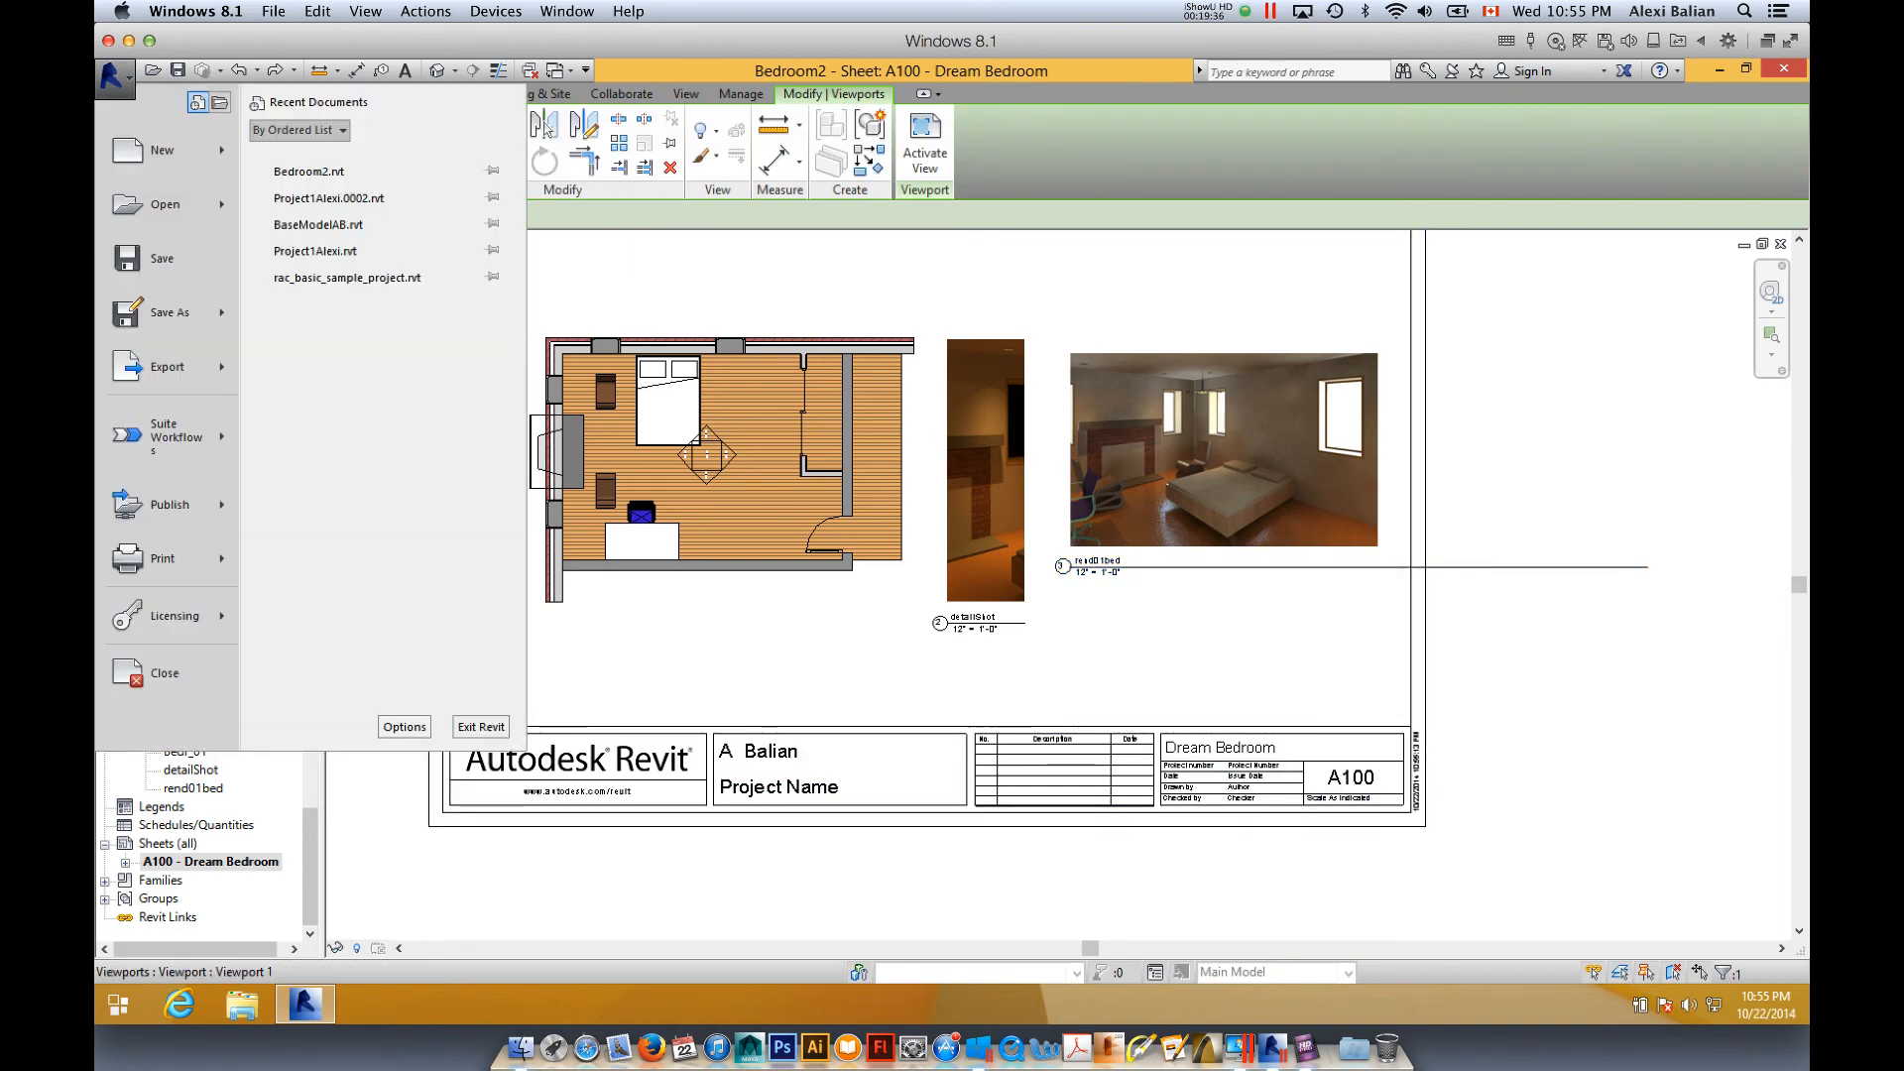
{"action": "mouse_move", "coordinate": [164, 558]}
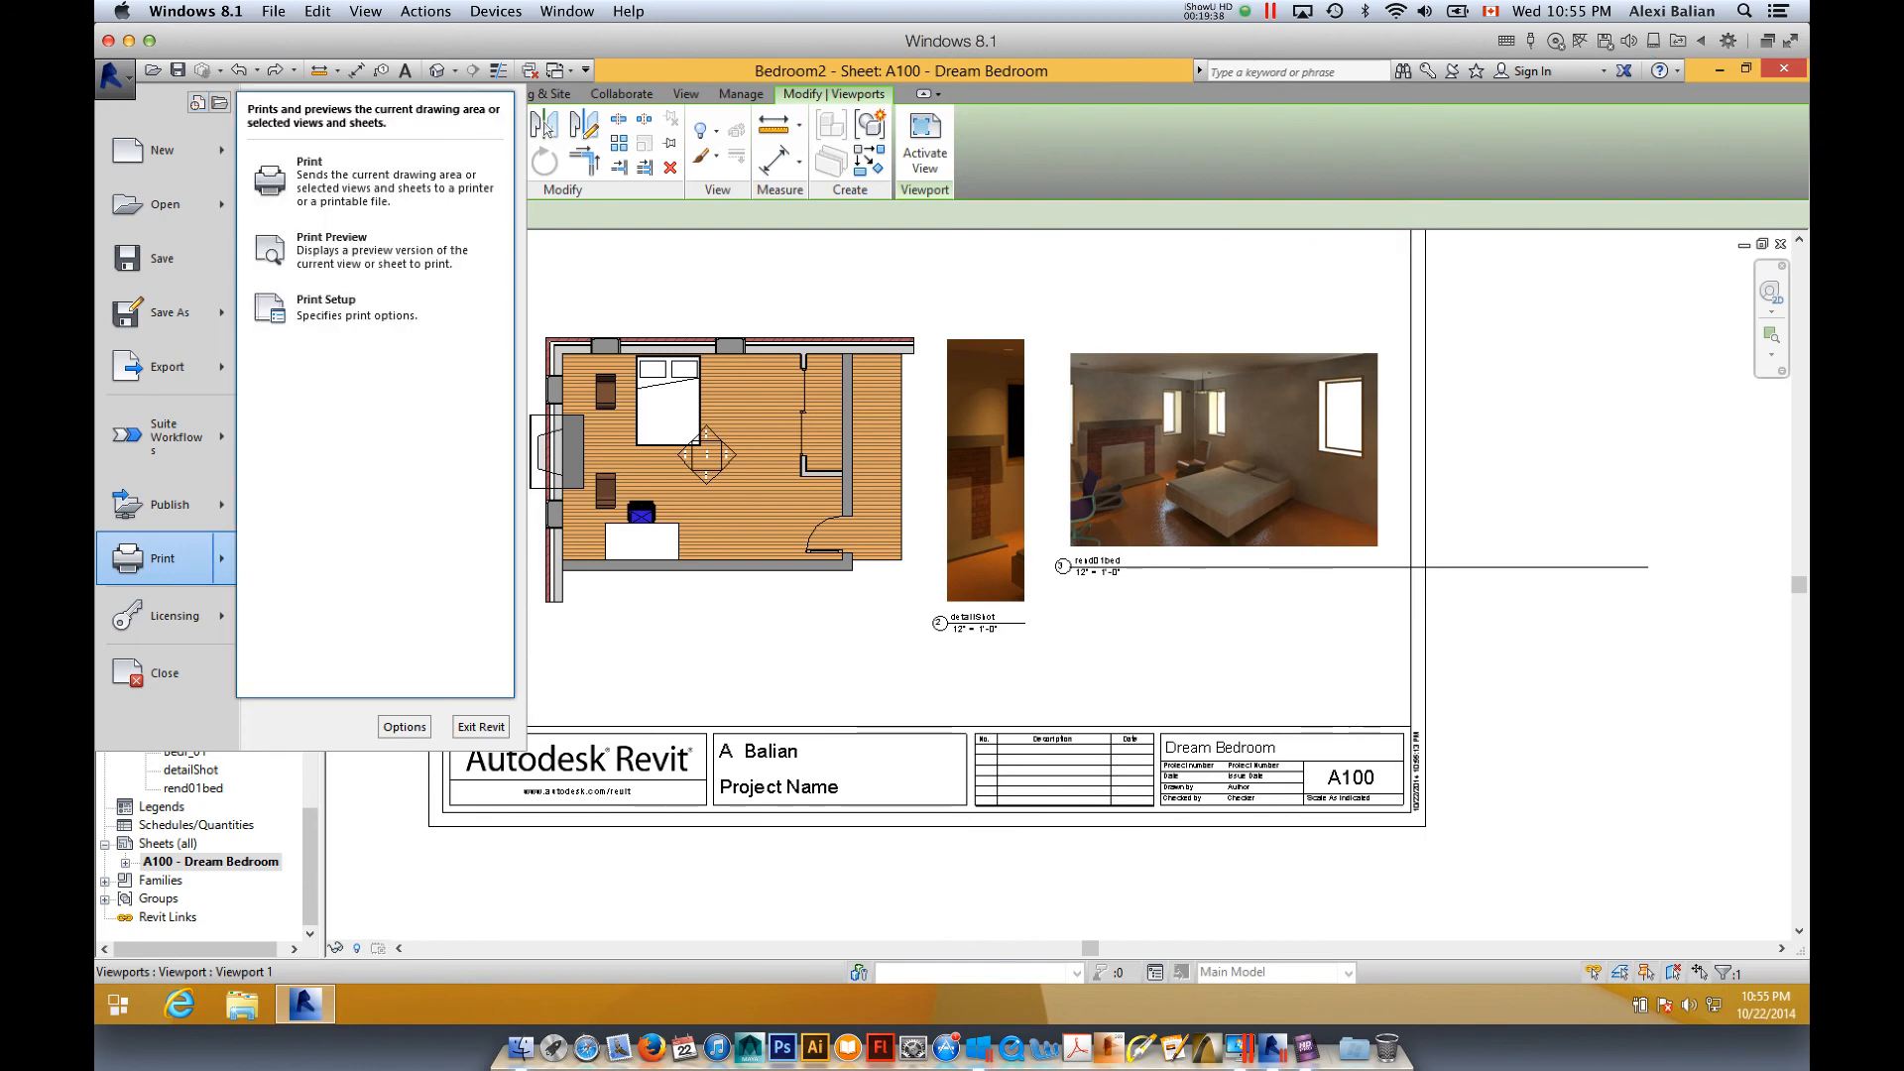
{"action": "left_click", "coordinate": [298, 178]}
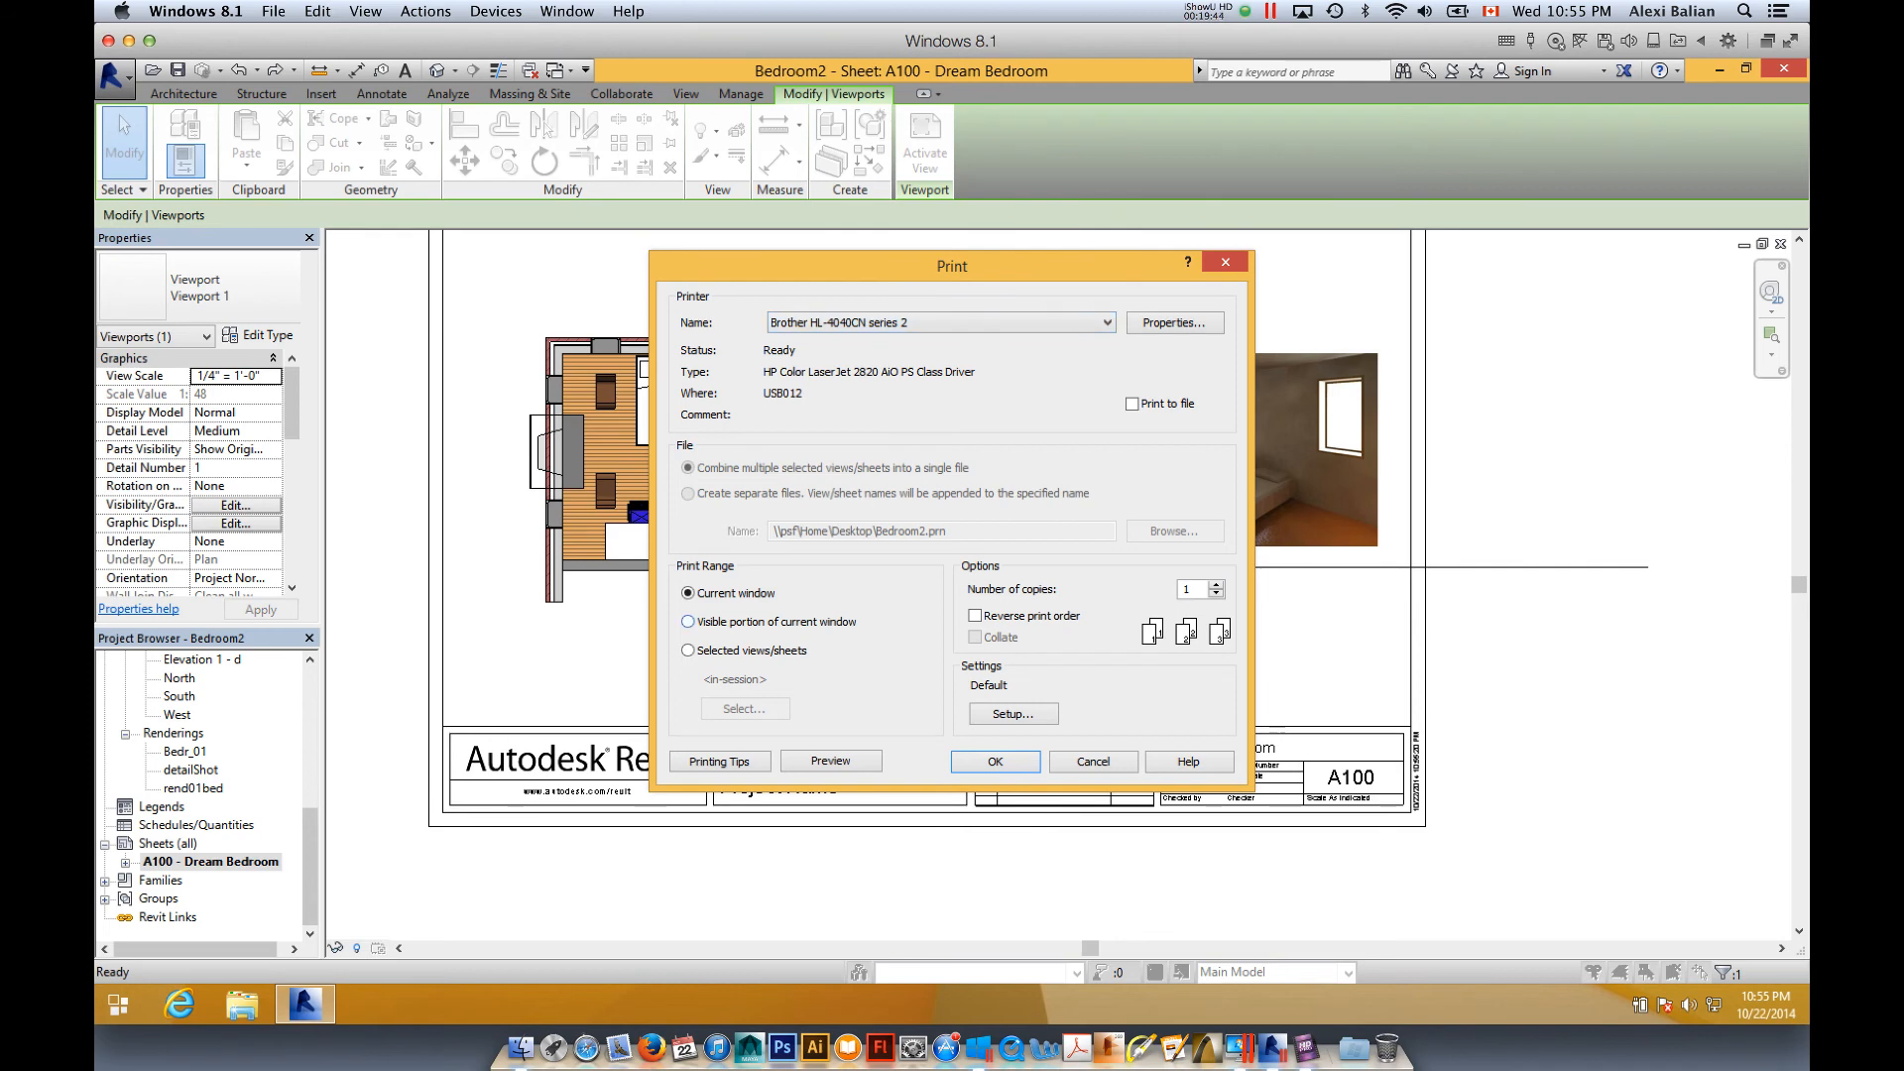
{"action": "left_click", "coordinate": [1245, 17]}
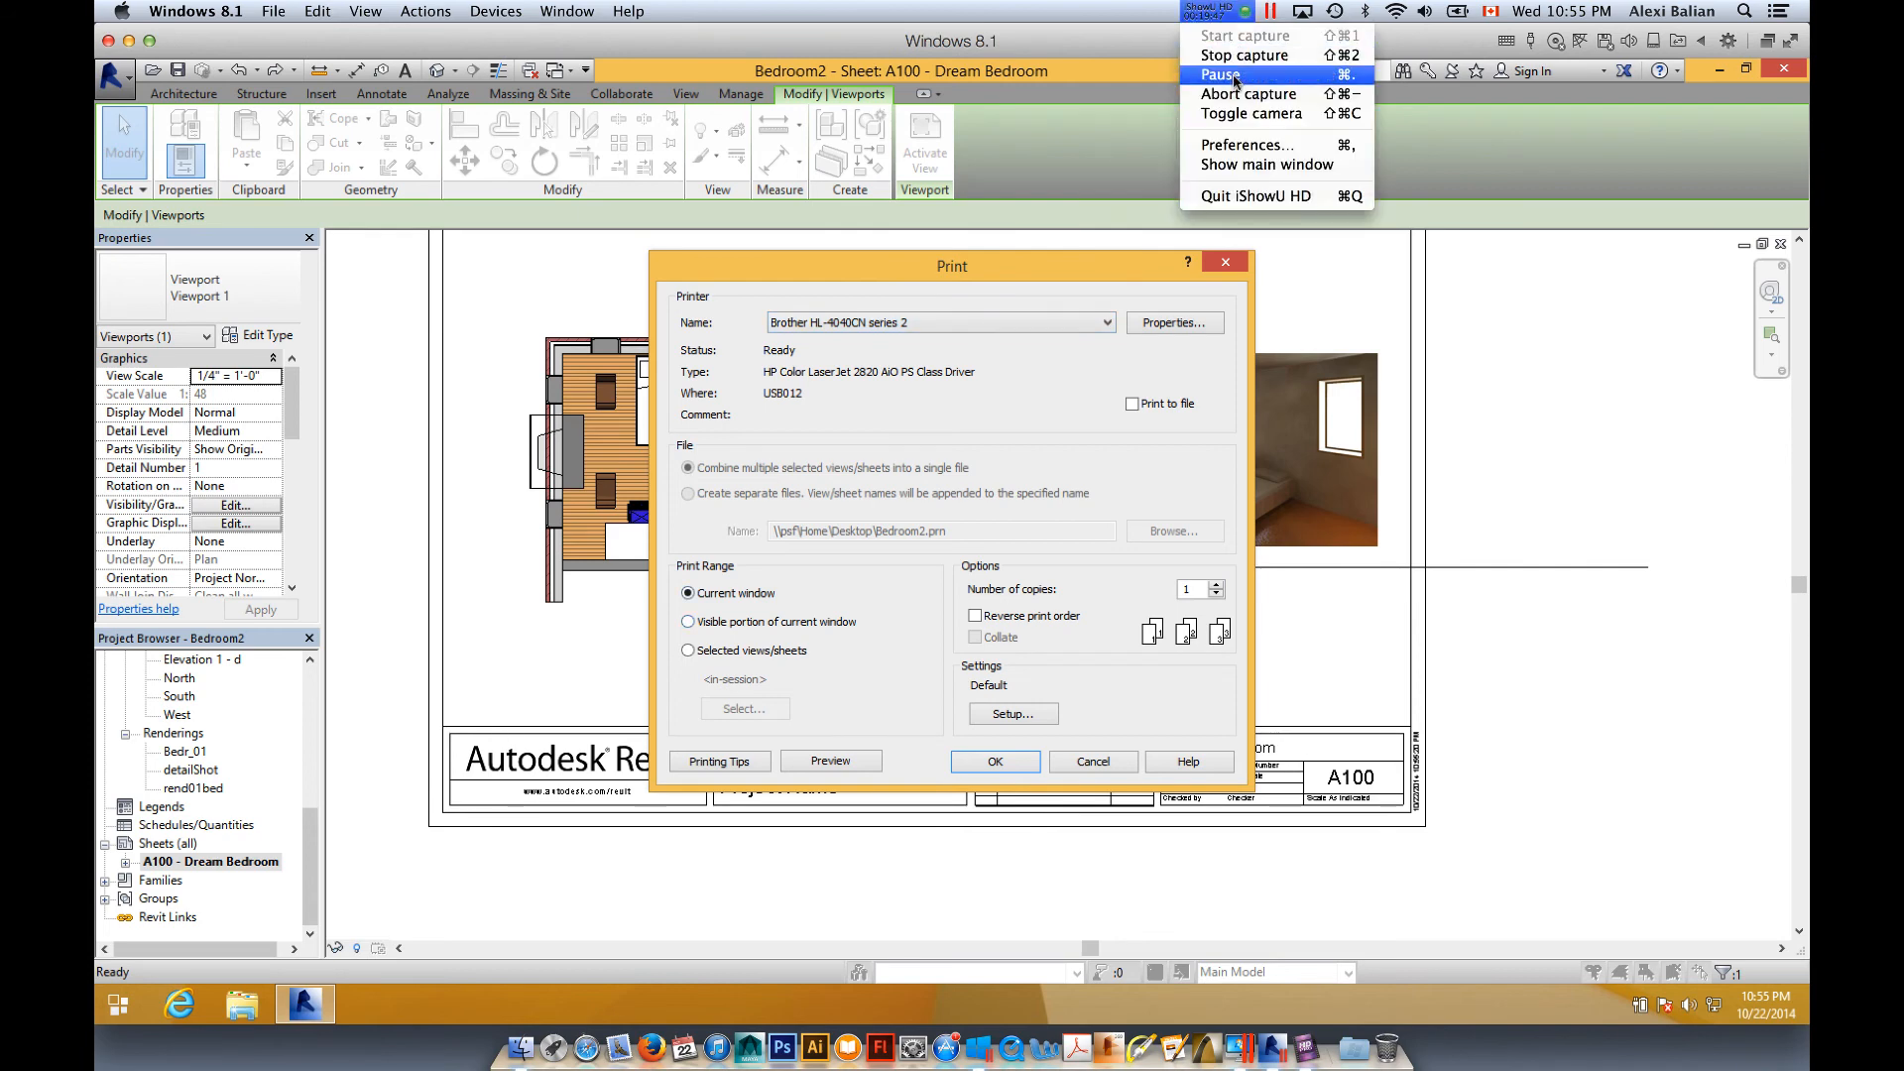
{"action": "left_click", "coordinate": [1235, 79]}
{"action": "left_click", "coordinate": [943, 323]}
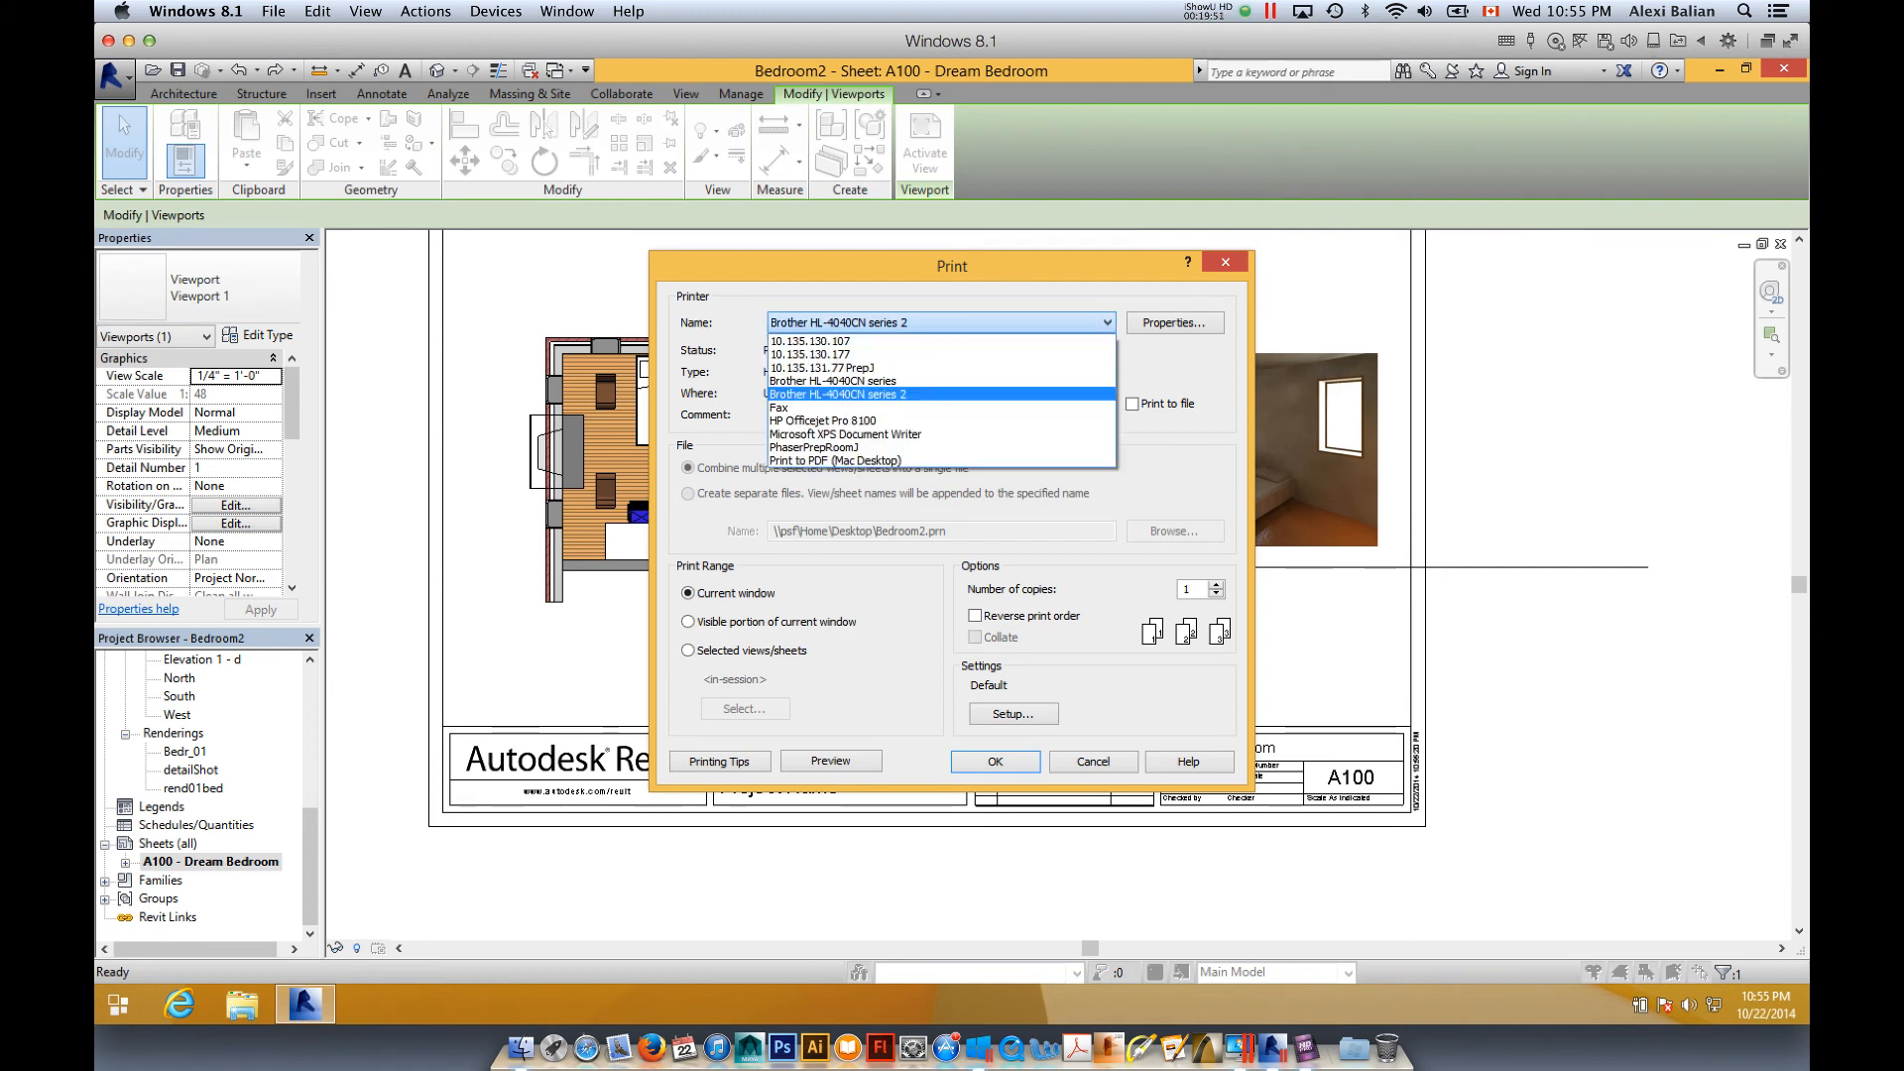
{"action": "key", "text": "Down"}
{"action": "key", "text": "Return"}
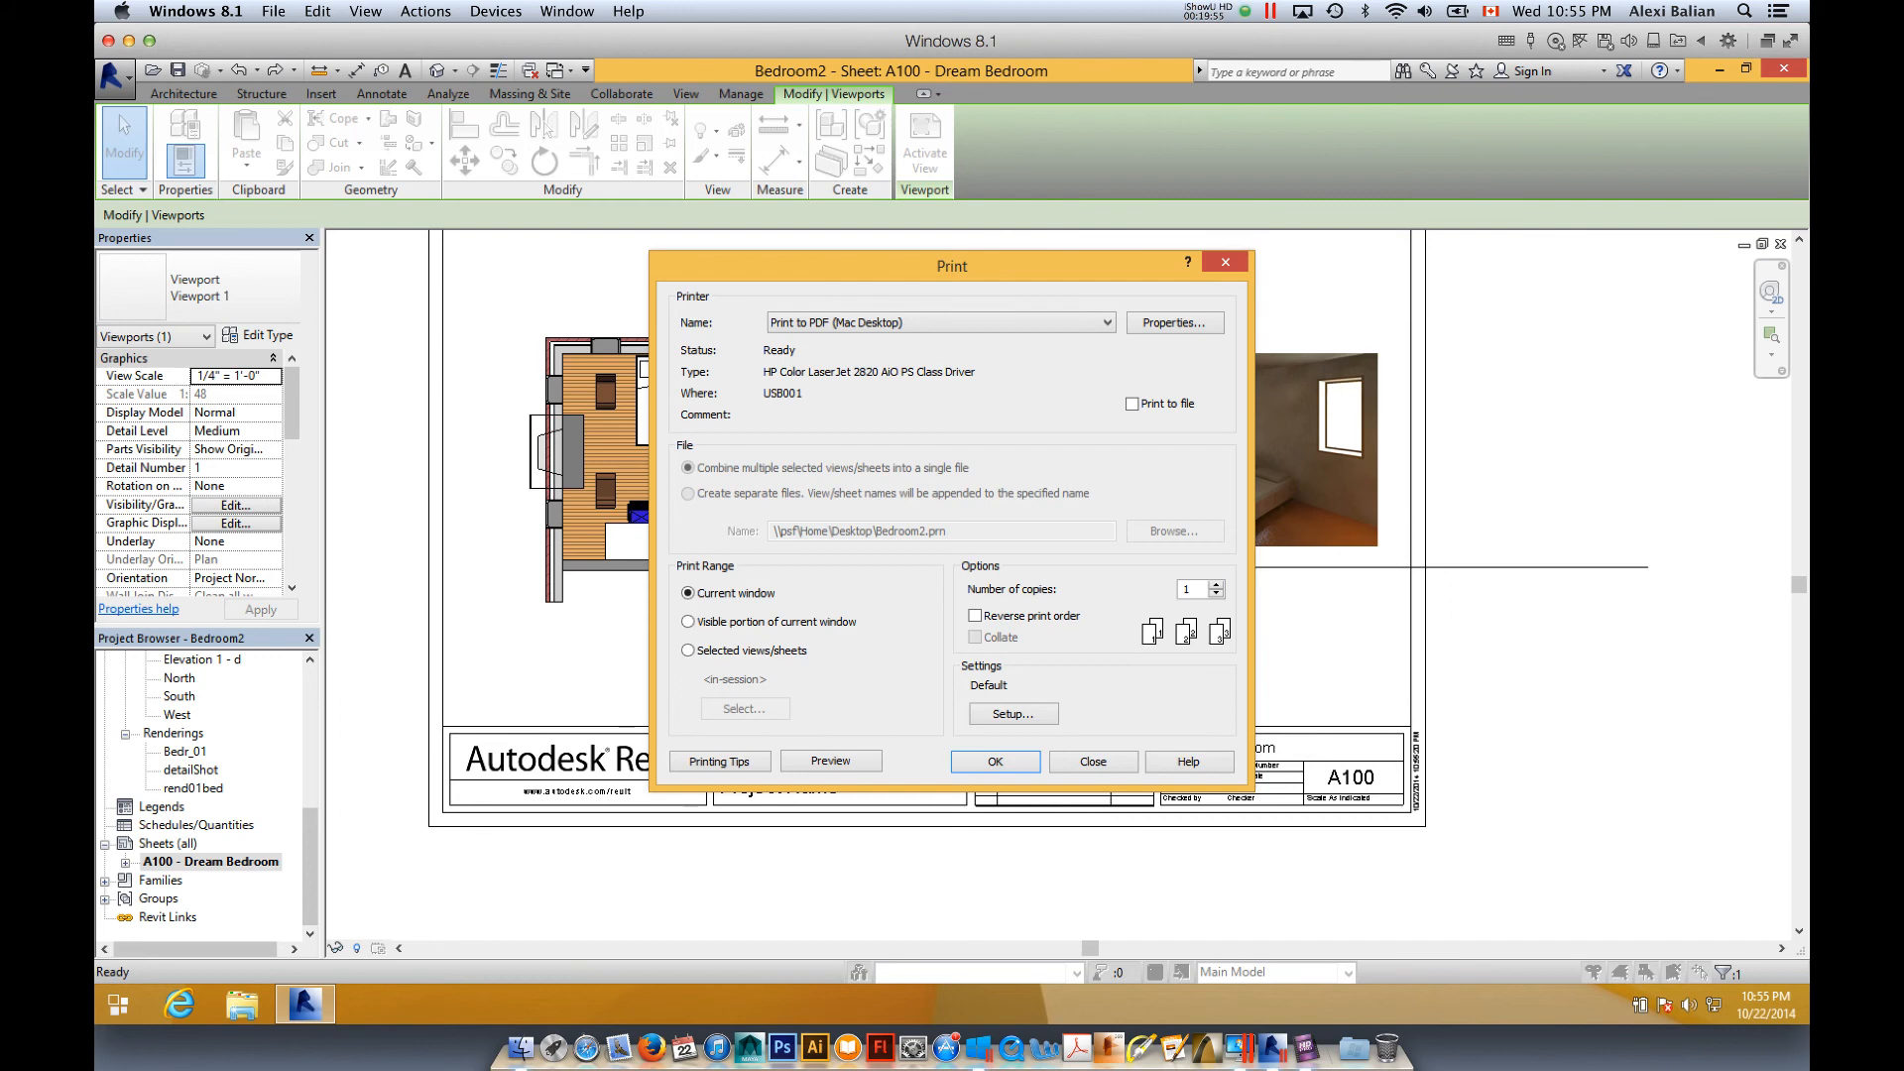
- Set the print range to selected views/sheets, listing sheets only and including A100 - Dream Bedroom, and keep the set in-session
{"action": "left_click", "coordinate": [689, 651]}
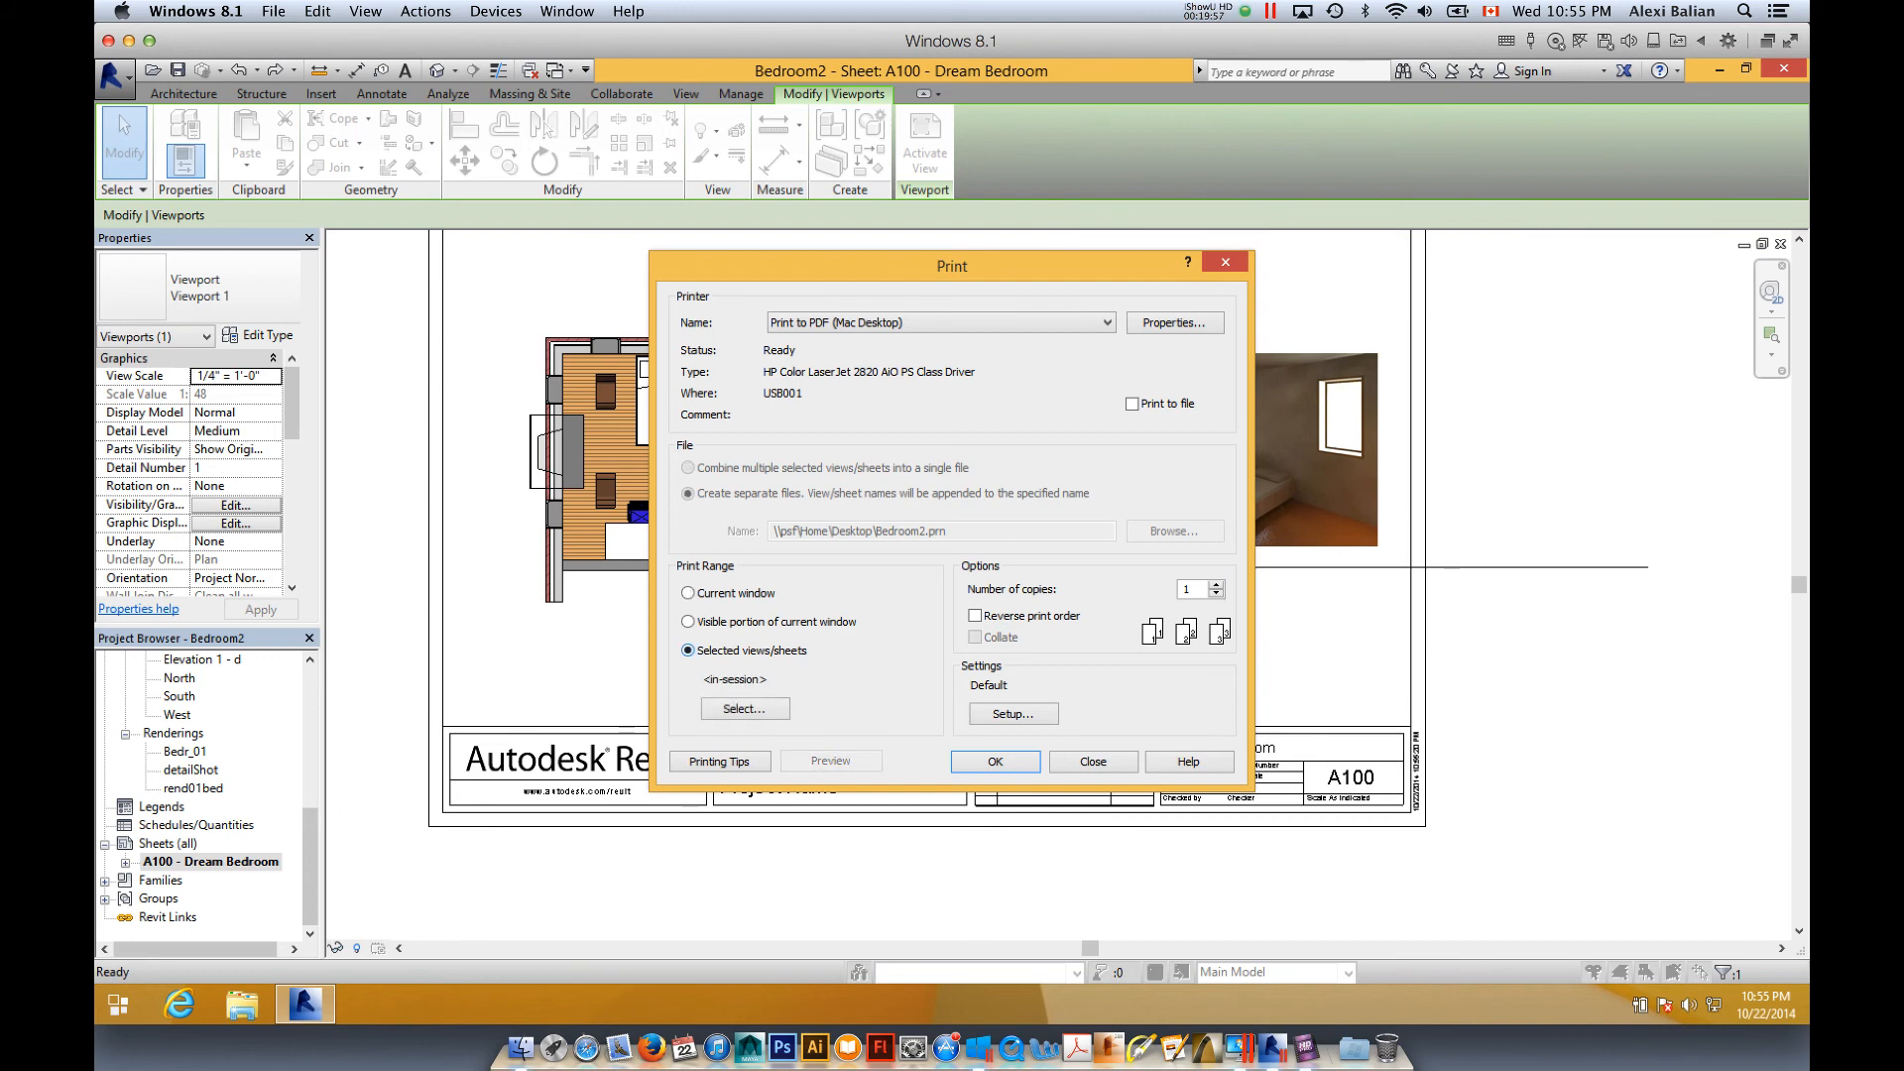
{"action": "left_click", "coordinate": [744, 708]}
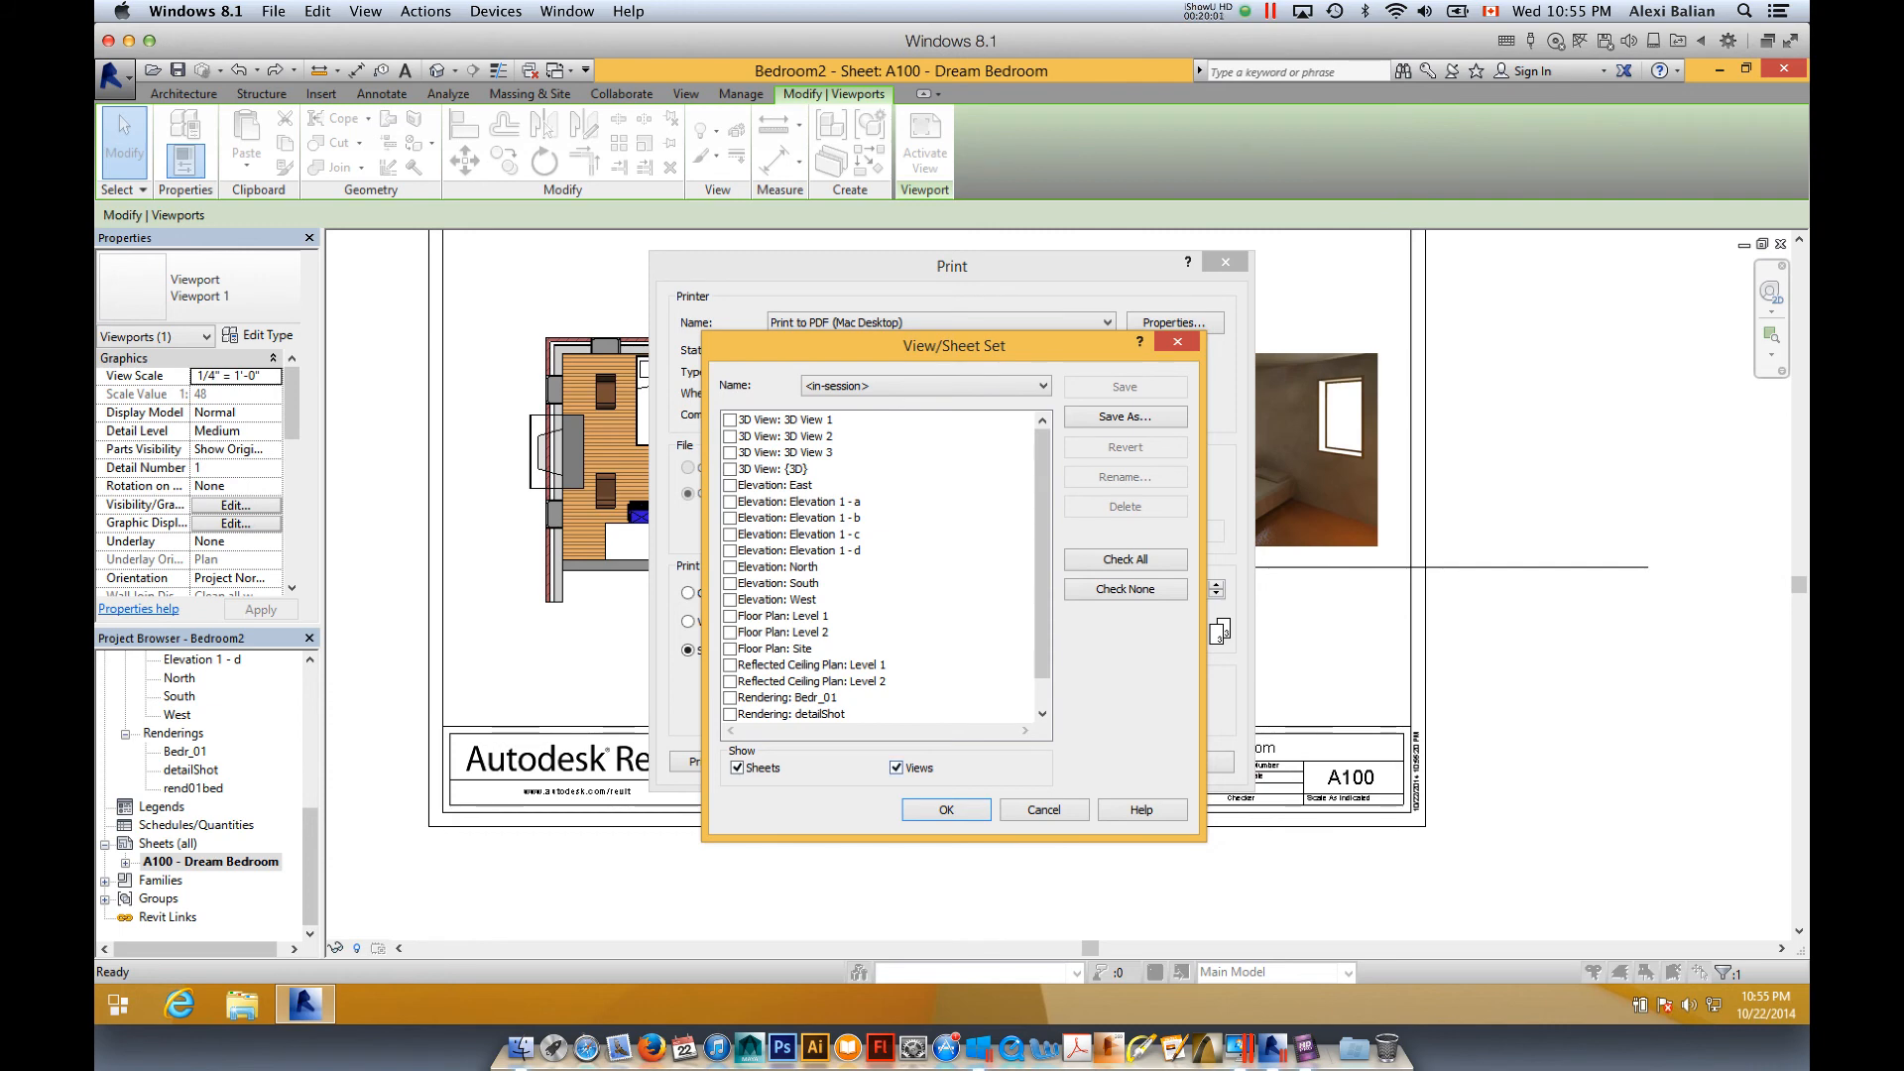
{"action": "left_click", "coordinate": [896, 767]}
{"action": "left_click", "coordinate": [734, 419]}
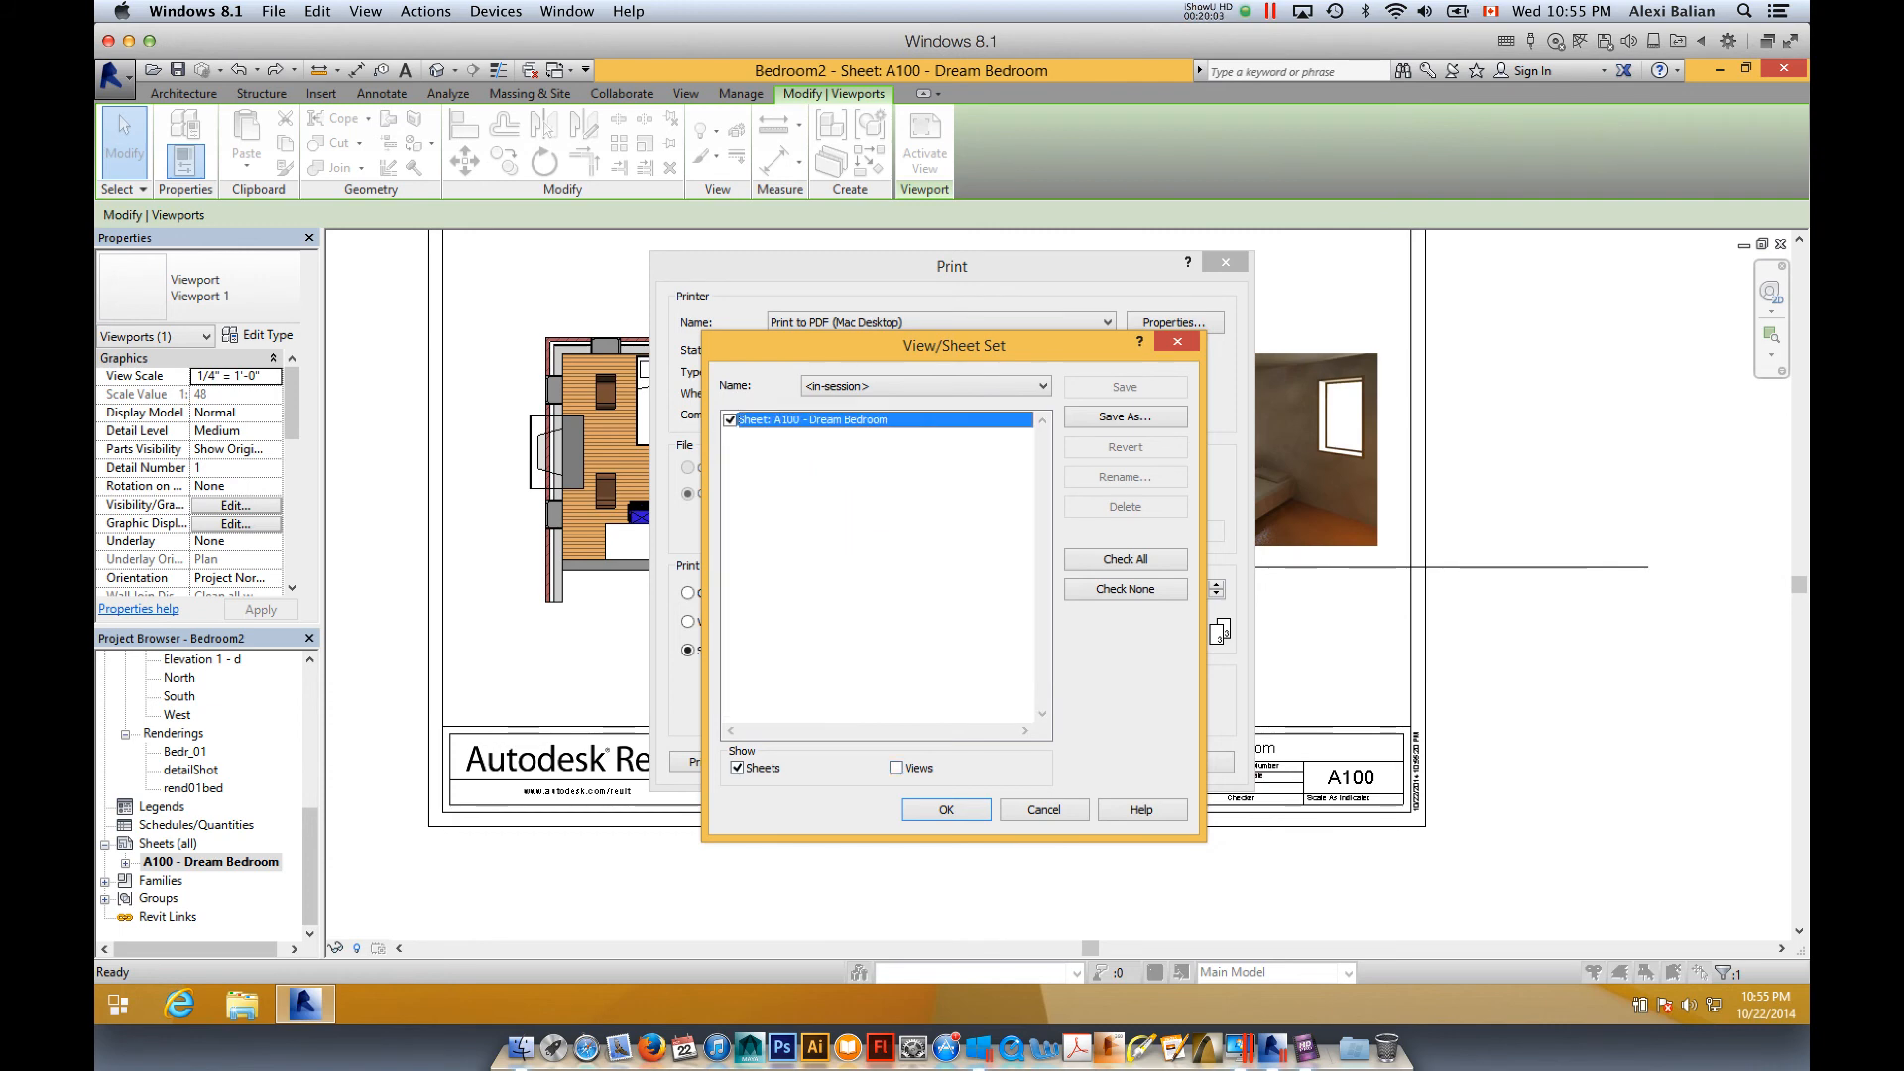
{"action": "left_click", "coordinate": [946, 809]}
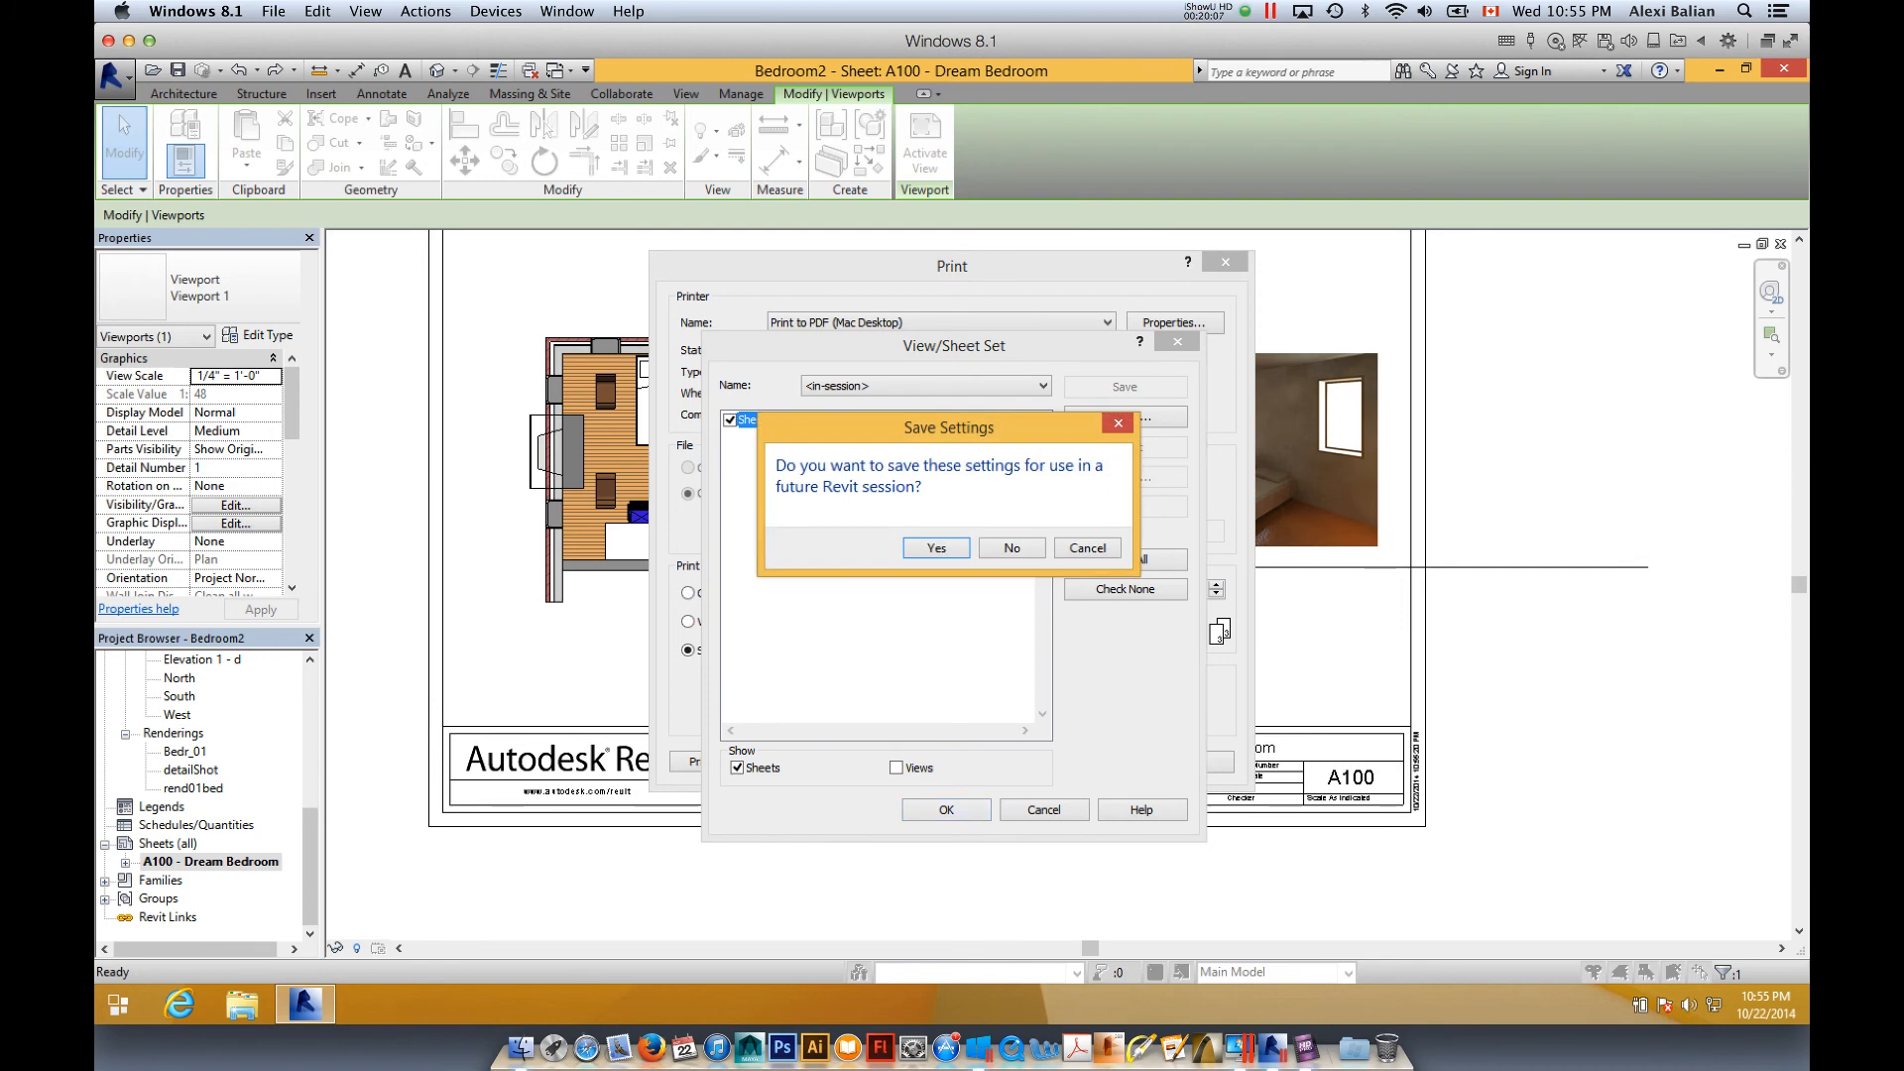
{"action": "key", "text": "Return"}
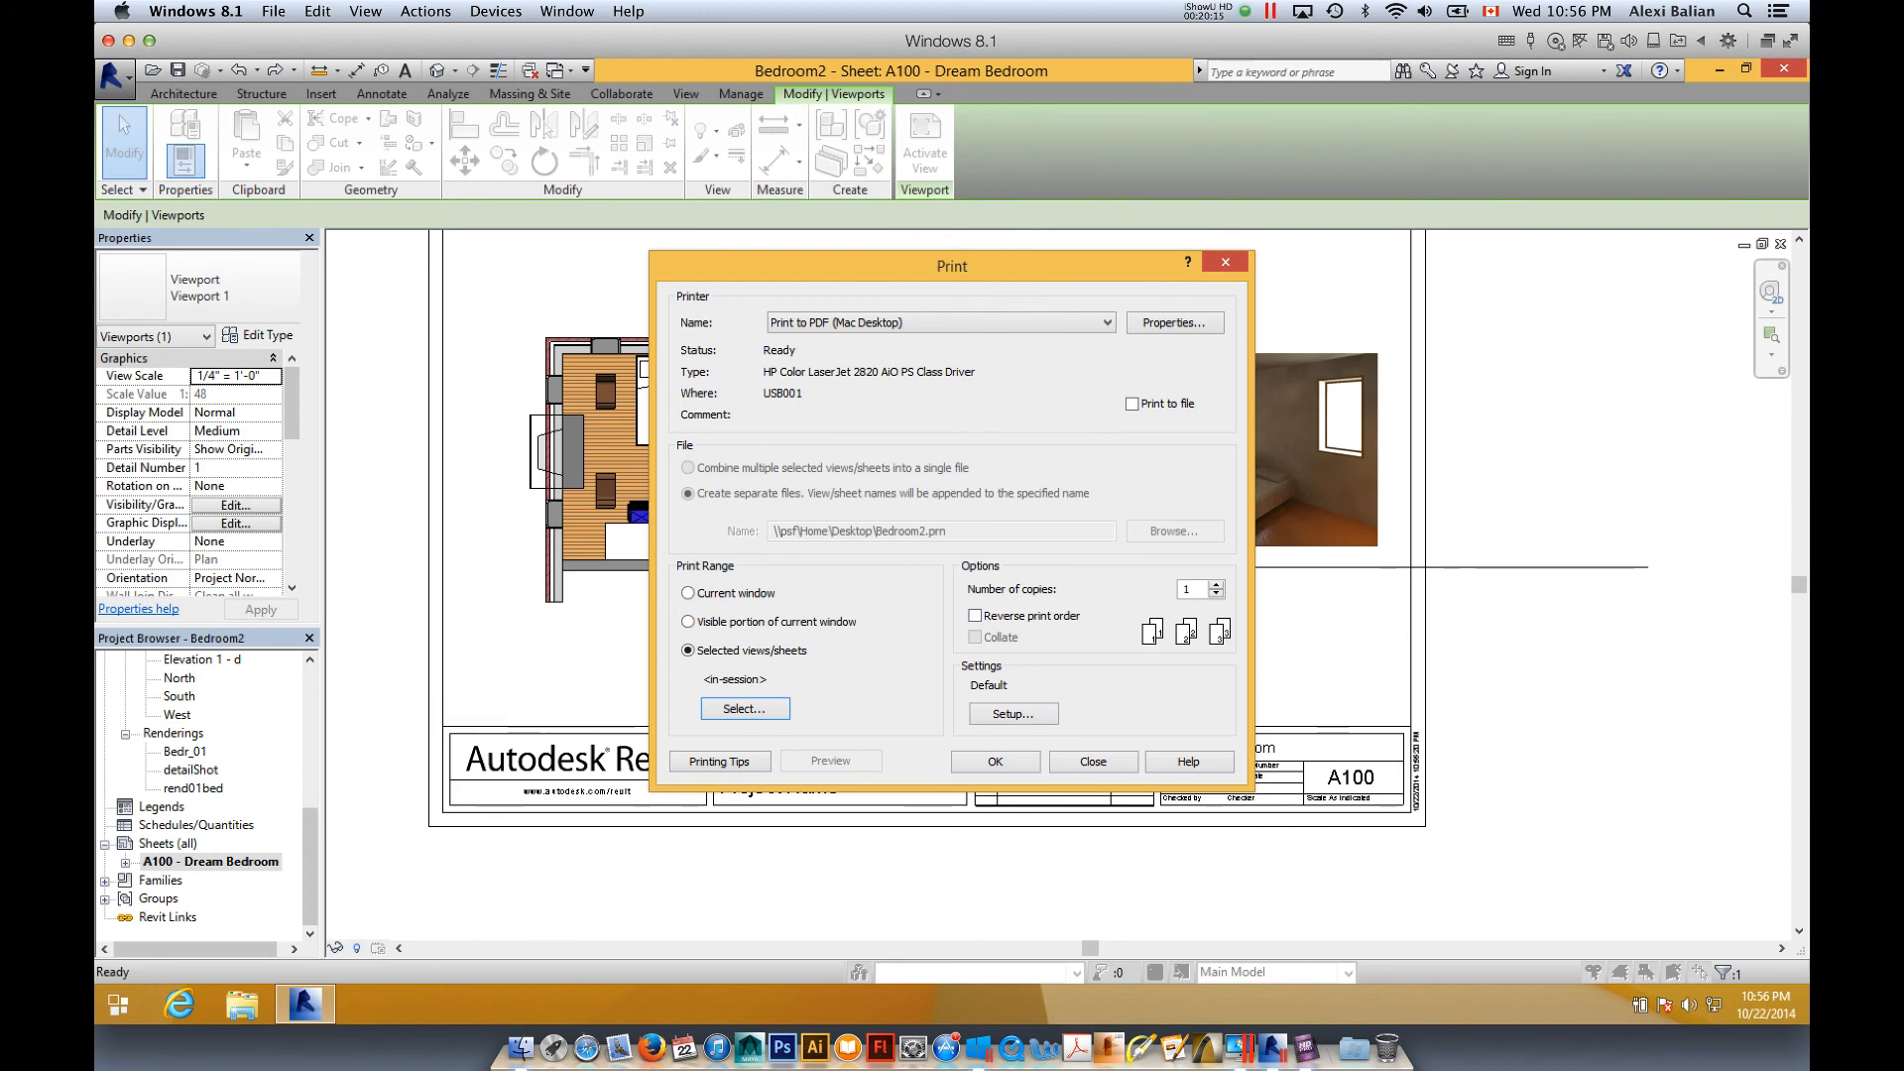
- Print the sheet to PDF, accepting raster printing, and view the printed PDF in Acrobat at 125%
{"action": "left_click", "coordinate": [995, 760]}
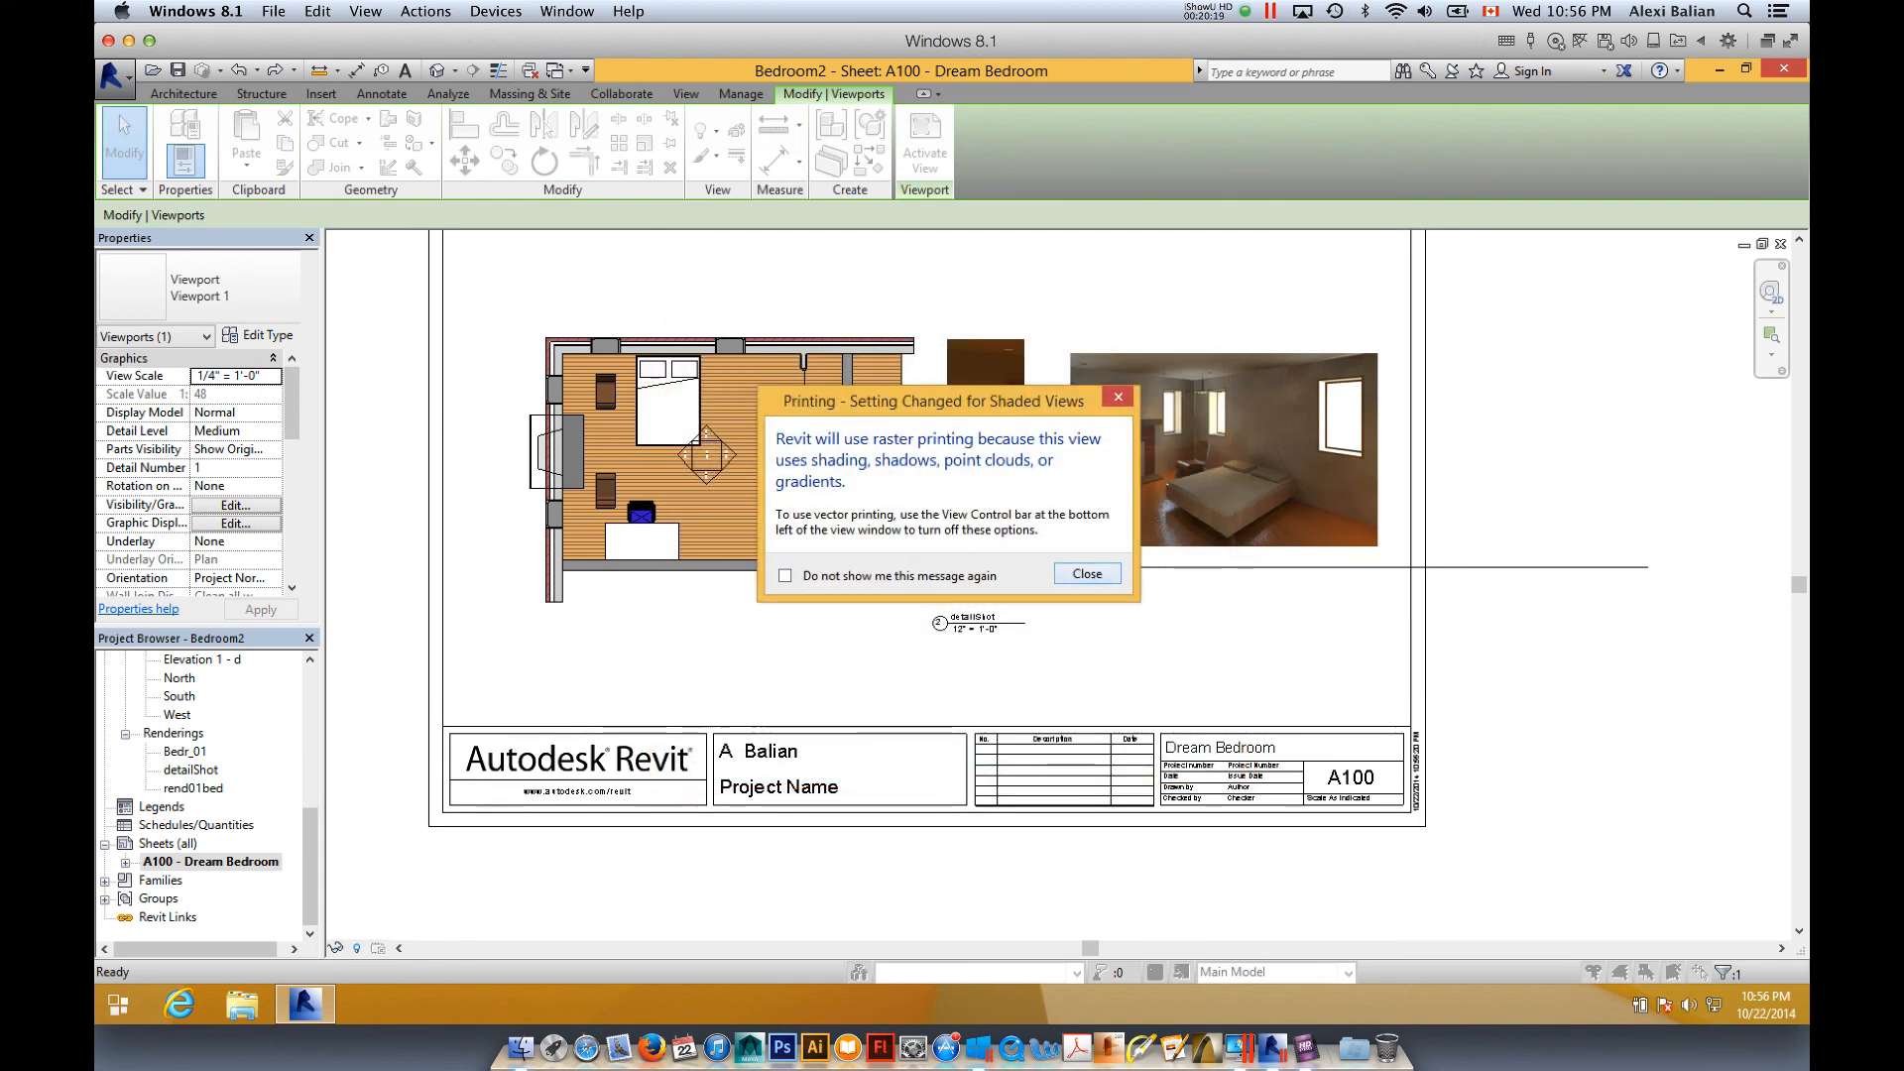
{"action": "left_click", "coordinate": [1088, 574]}
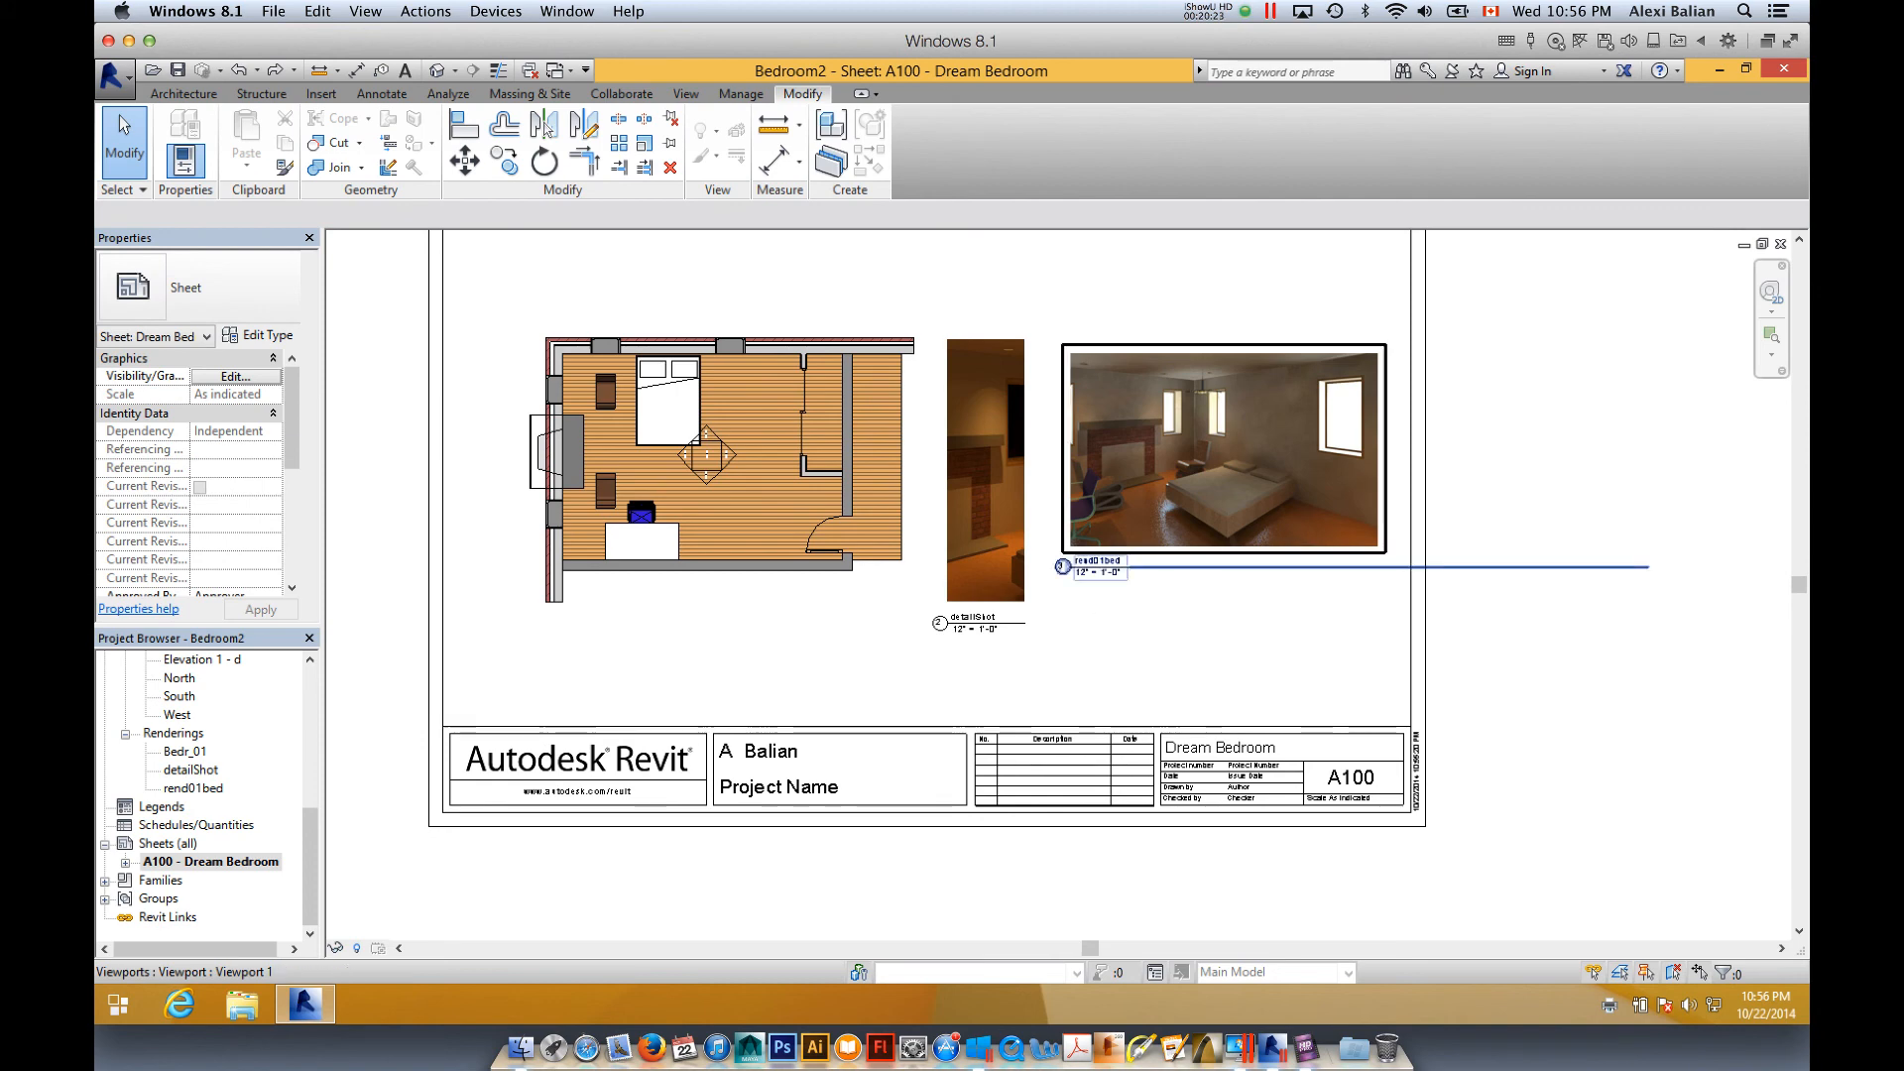
{"action": "left_click", "coordinate": [1210, 11]}
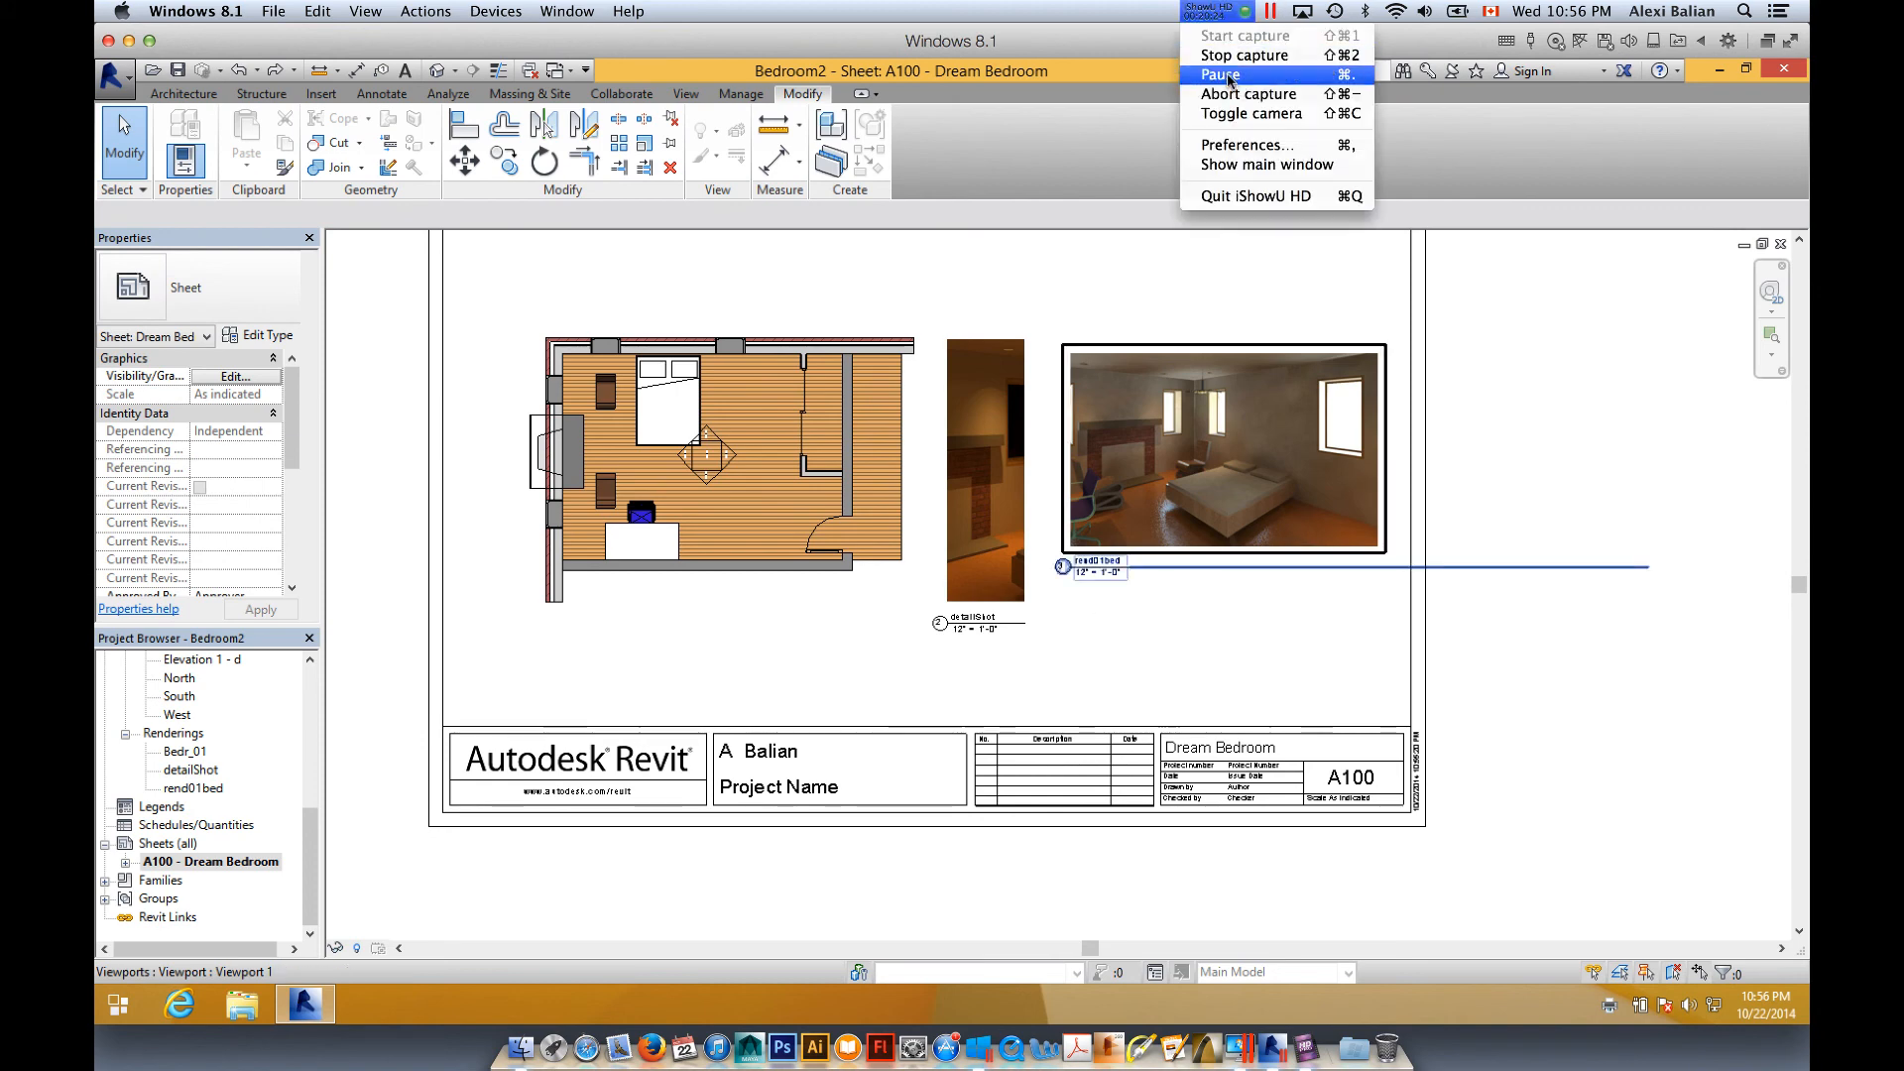
{"action": "left_click", "coordinate": [1227, 77]}
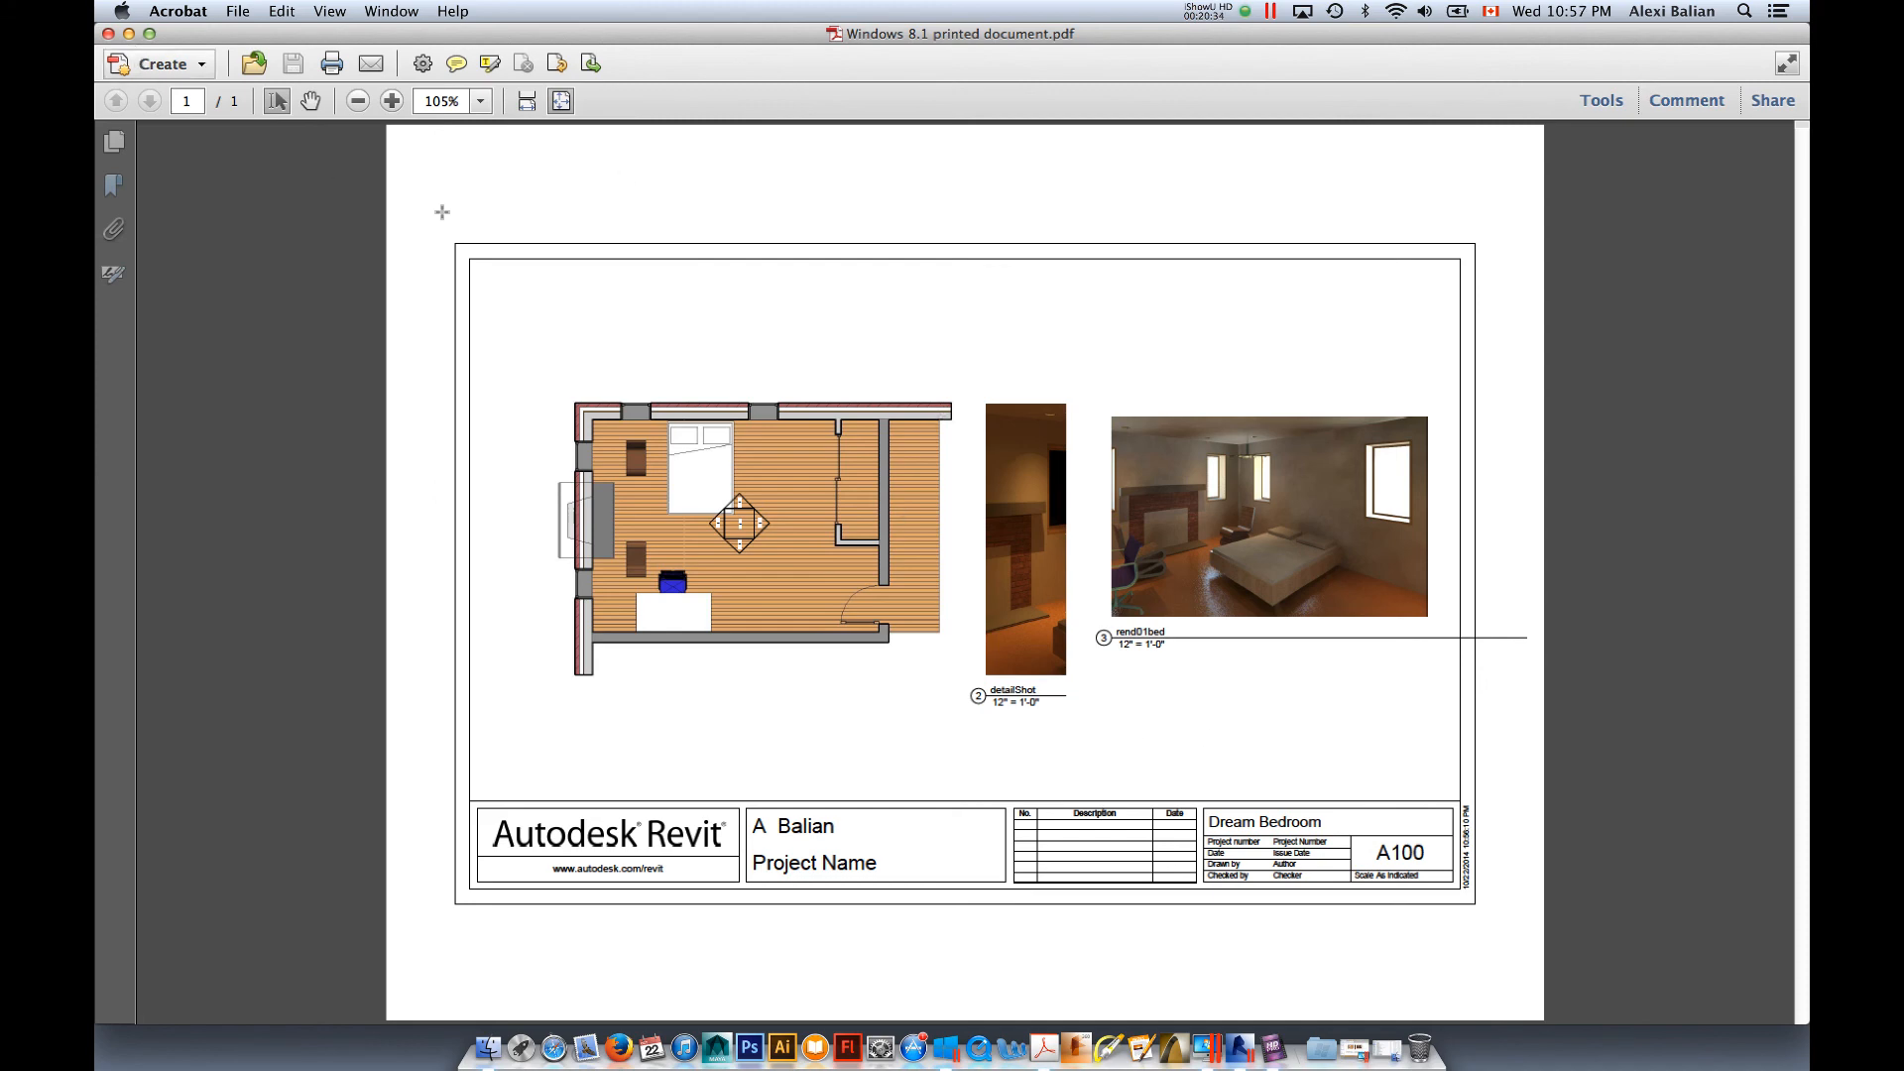
{"action": "left_click", "coordinate": [391, 100]}
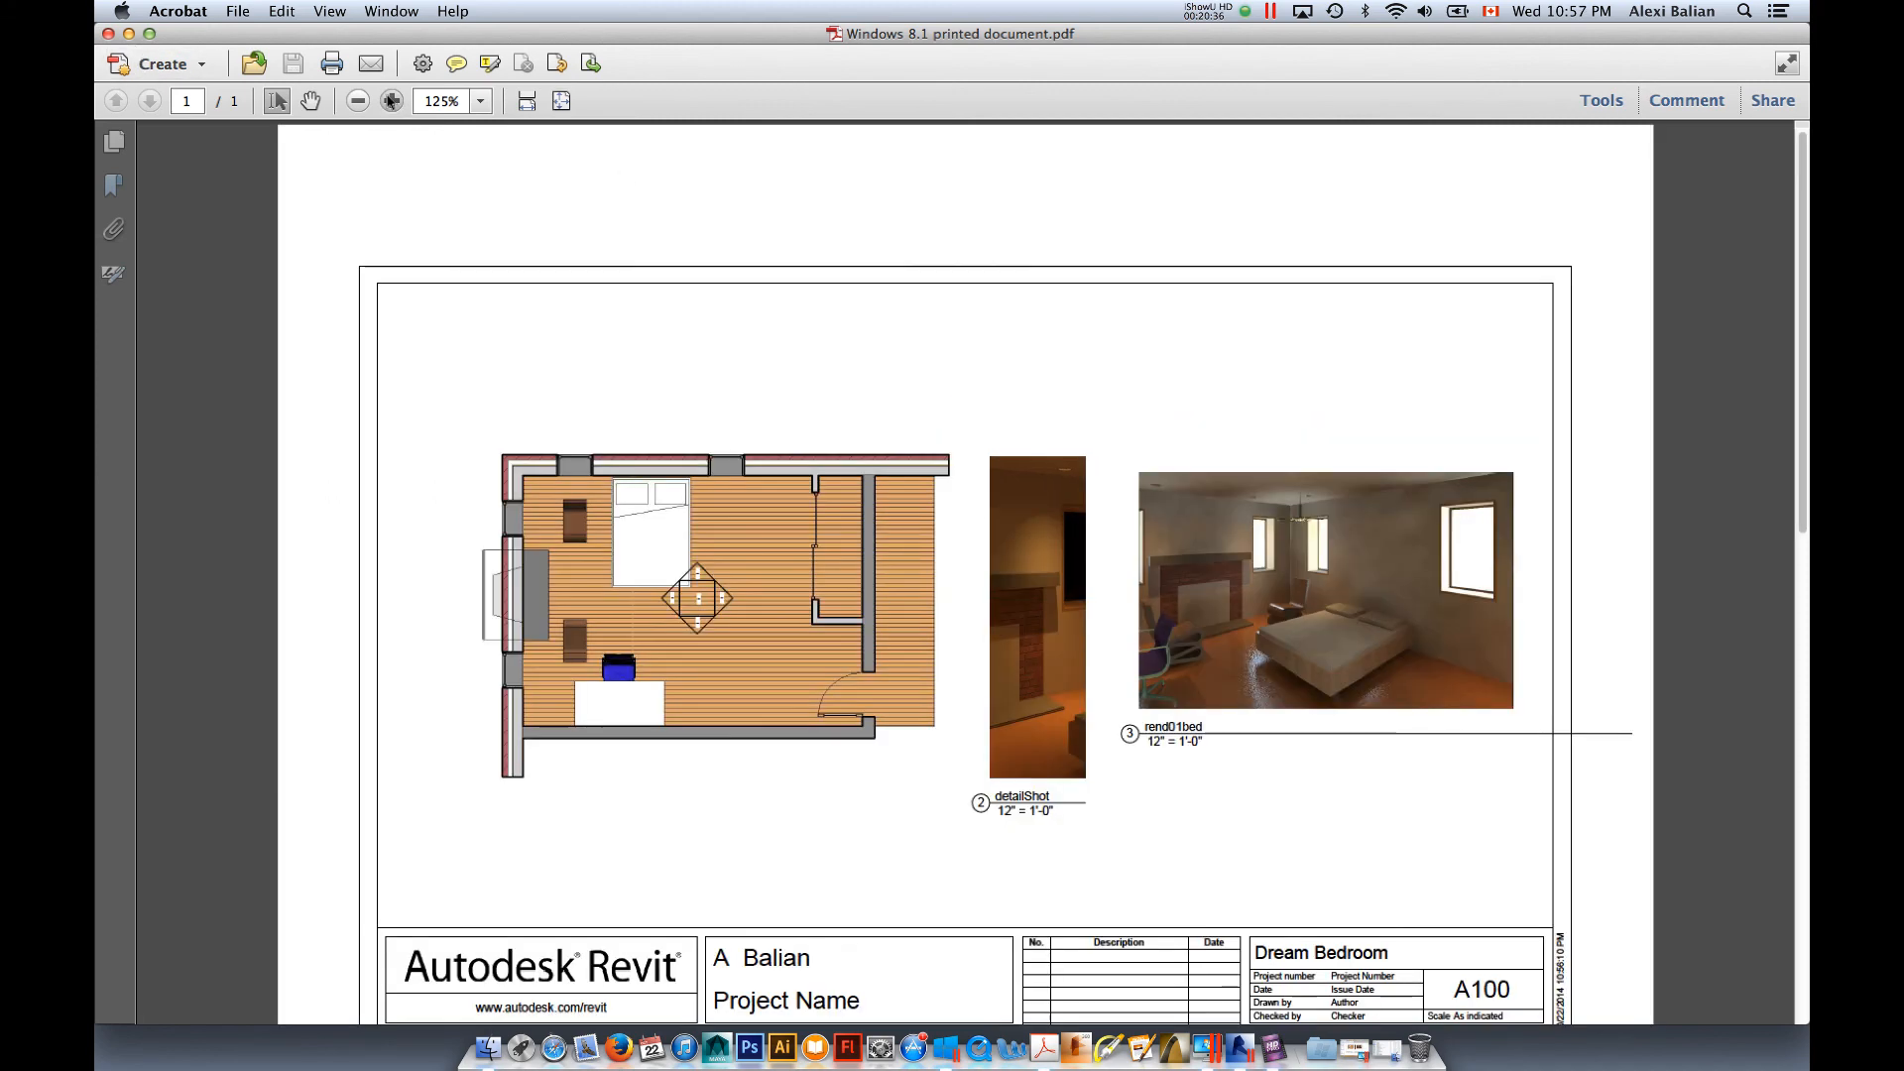
- Examine the floor plan, renderings, view titles and title block of the printed sheet up close in the PDF
{"action": "left_click", "coordinate": [391, 100]}
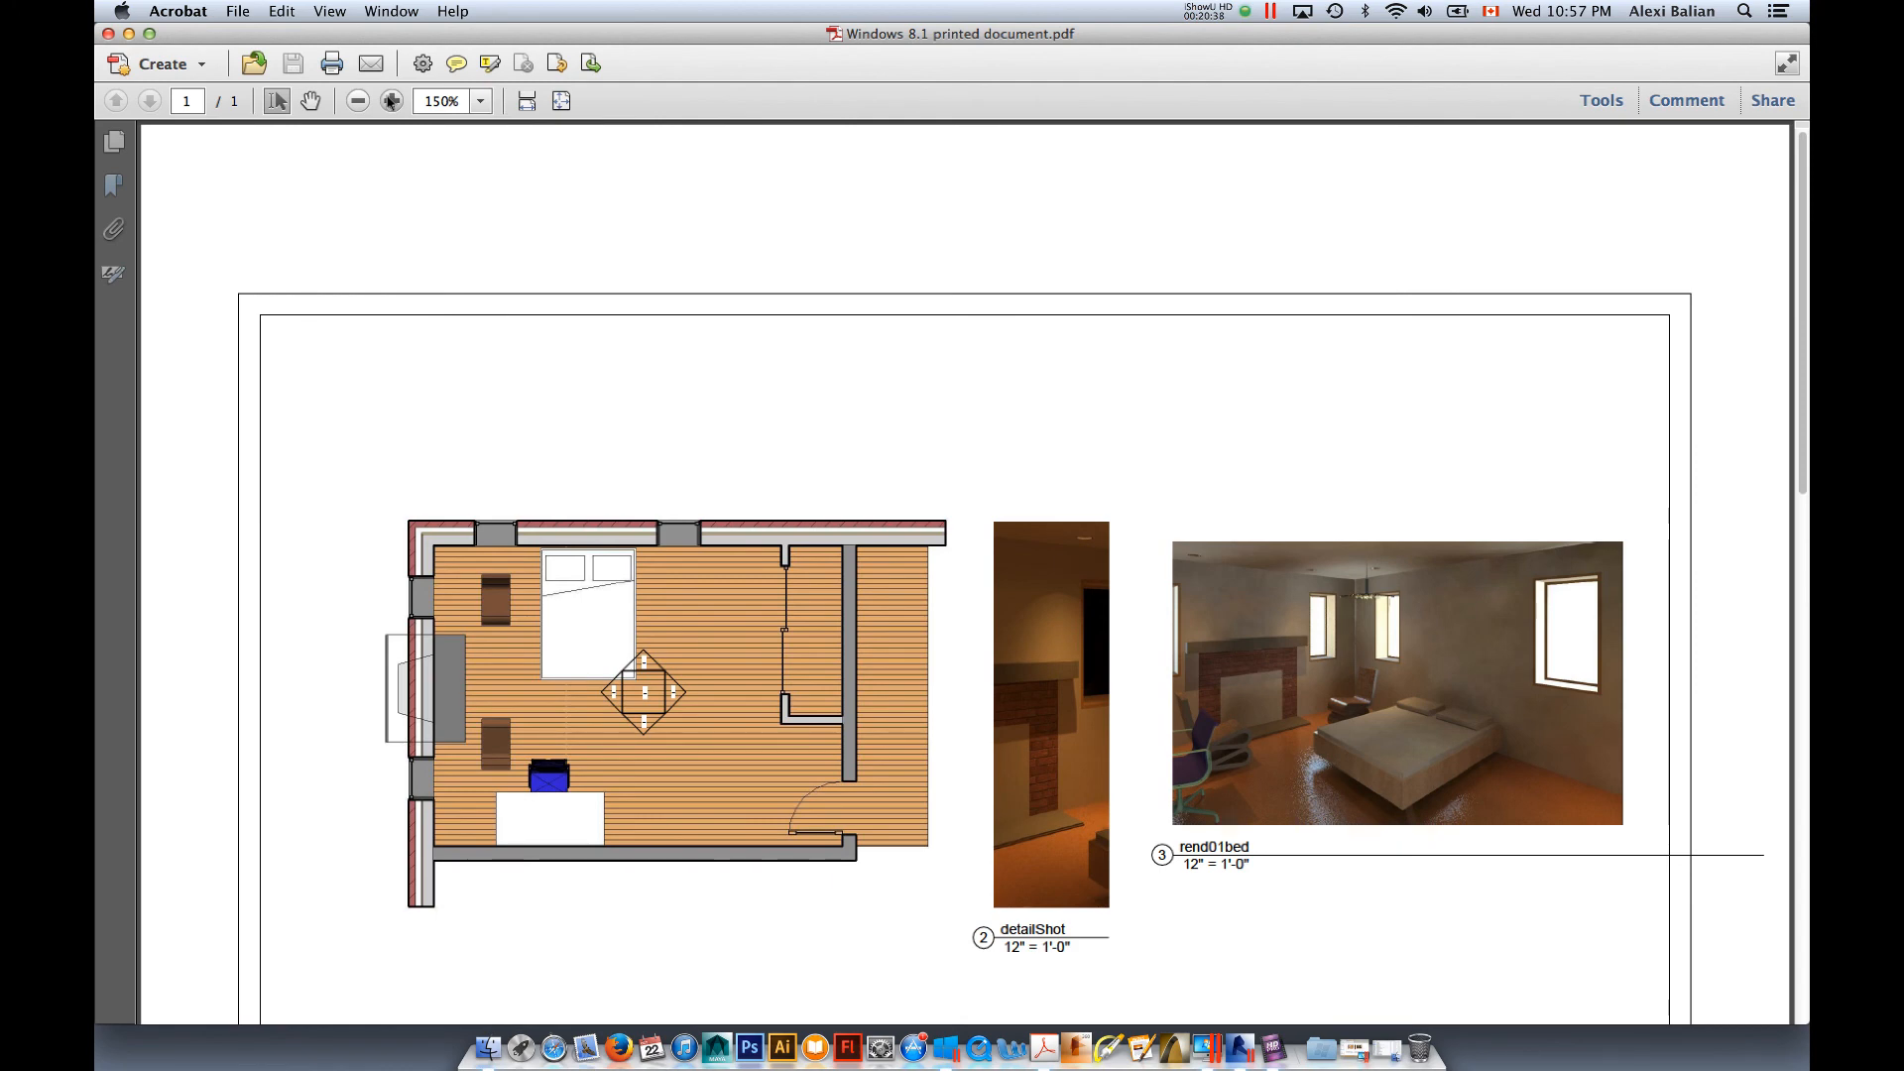
{"action": "left_click", "coordinate": [391, 100]}
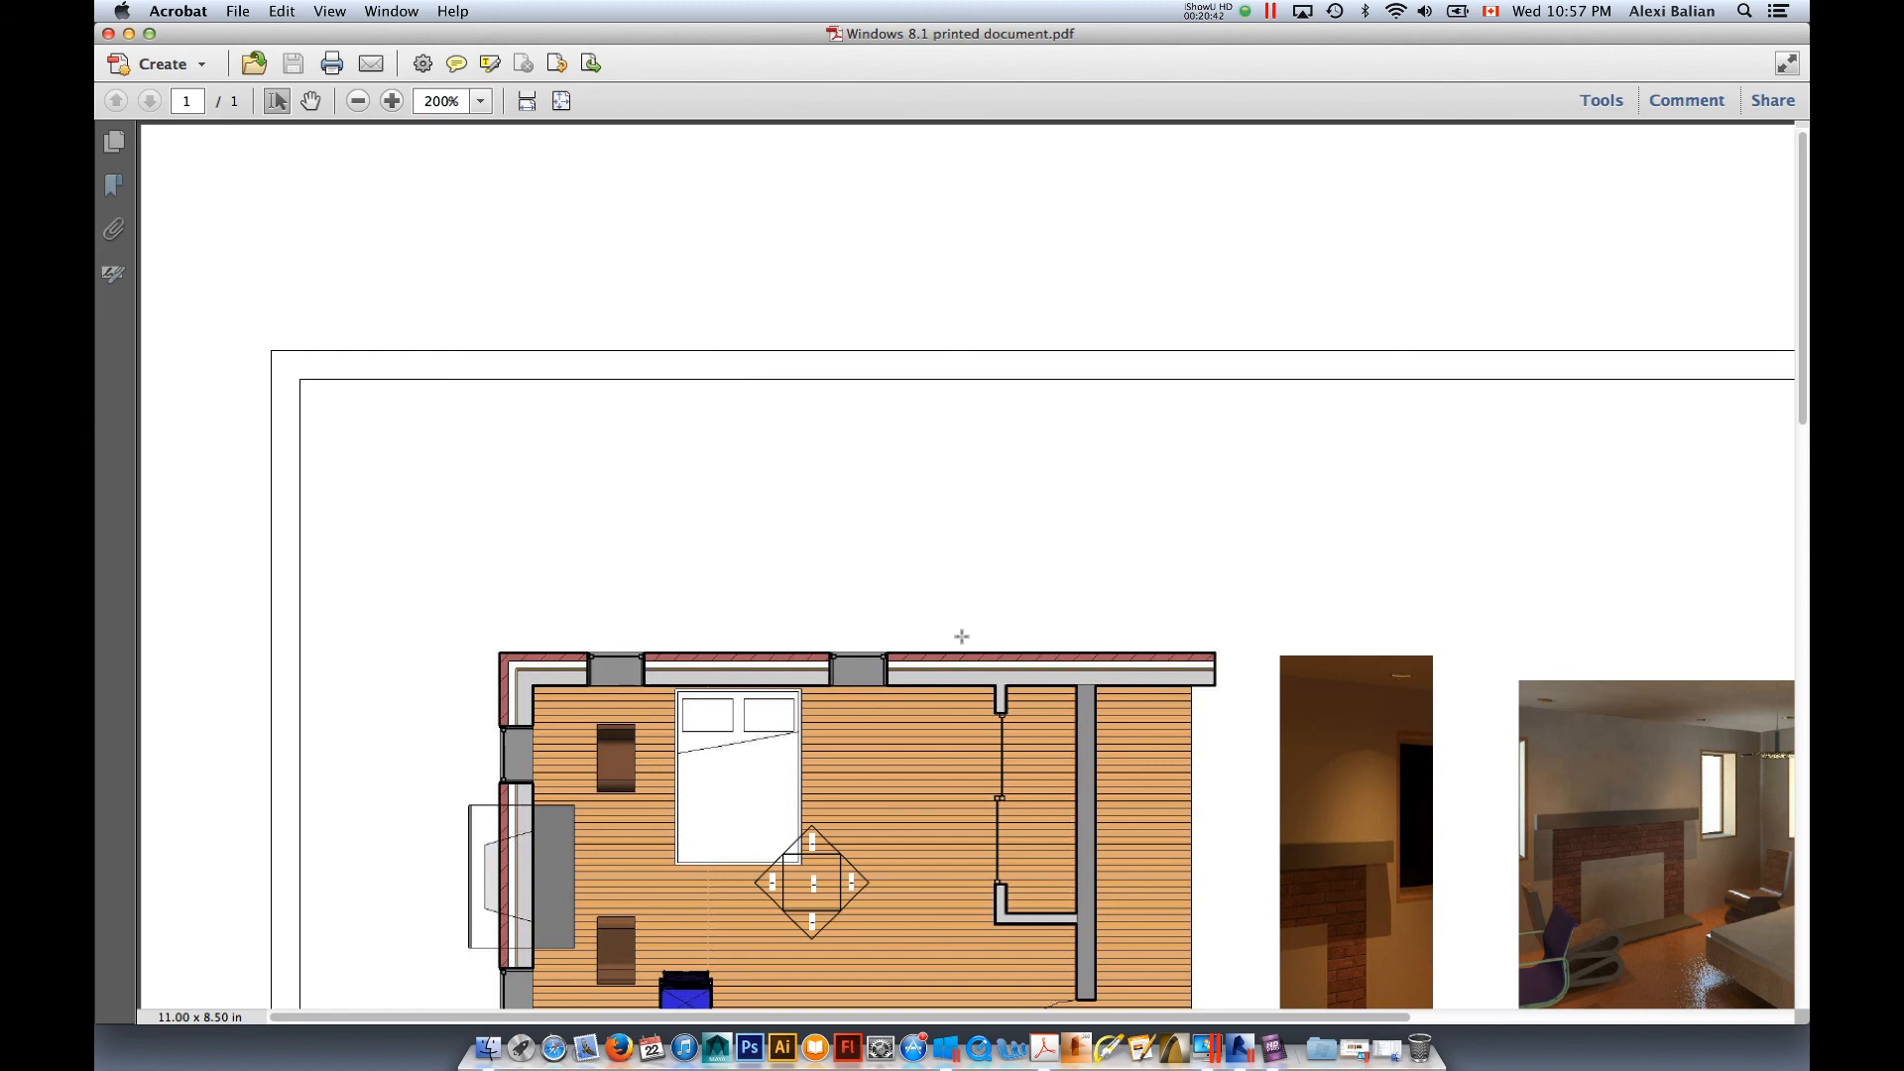
{"action": "scroll", "coordinate": [961, 635], "scroll_direction": "down", "scroll_amount": 5}
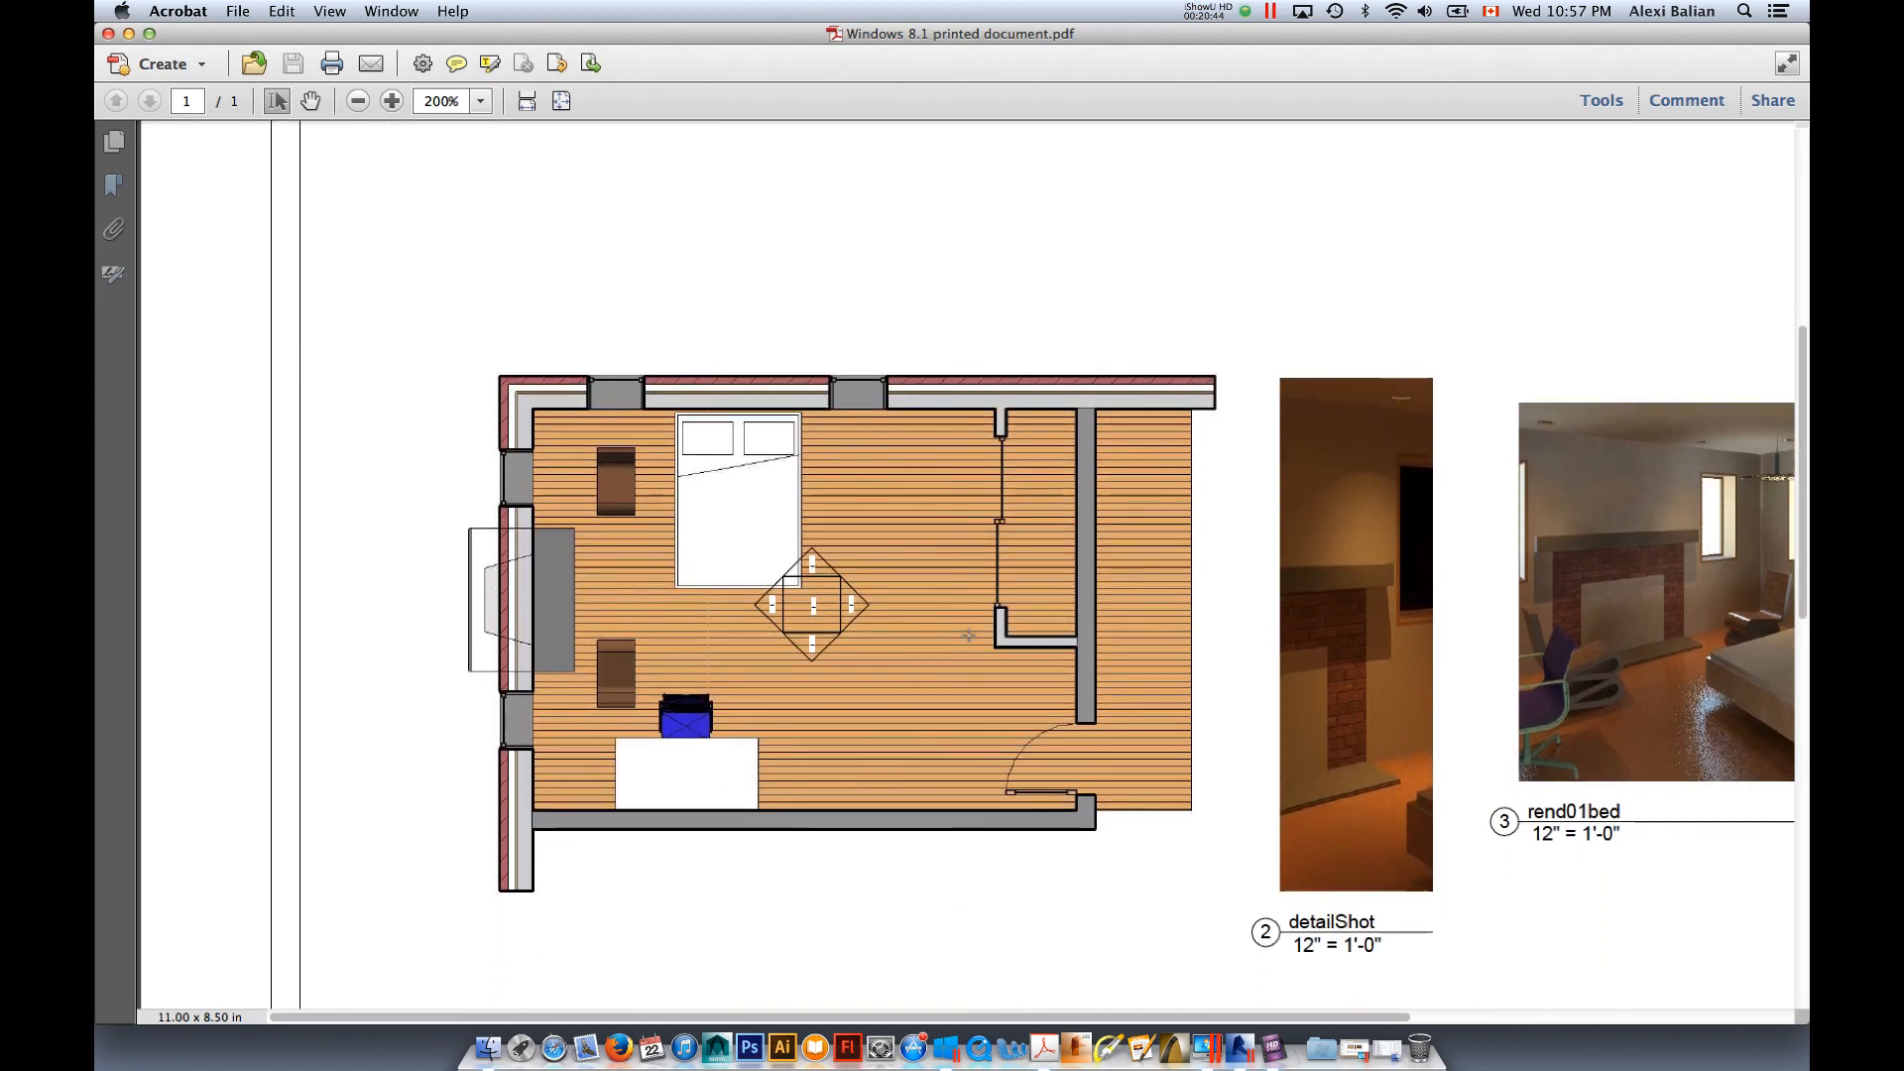
{"action": "scroll", "coordinate": [968, 635], "scroll_direction": "down", "scroll_amount": 4}
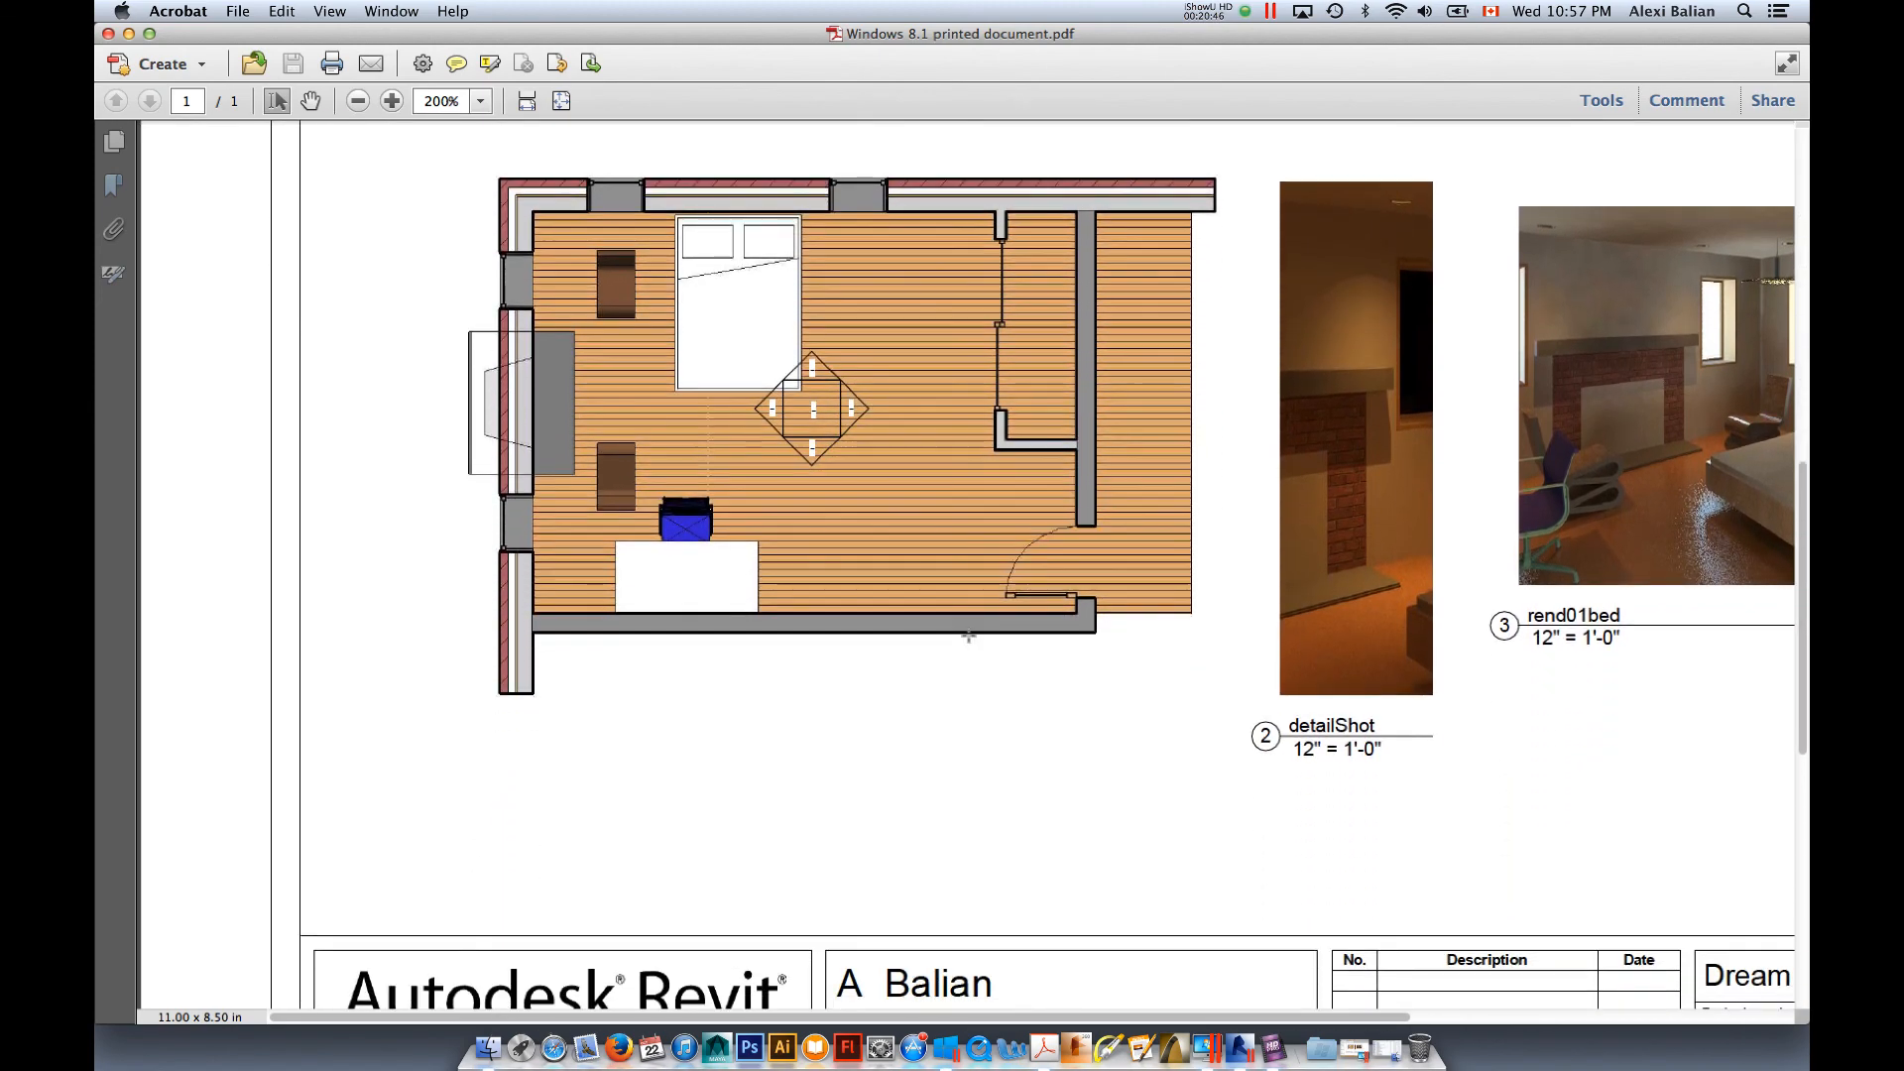
{"action": "scroll", "coordinate": [968, 634], "scroll_direction": "down", "scroll_amount": 3}
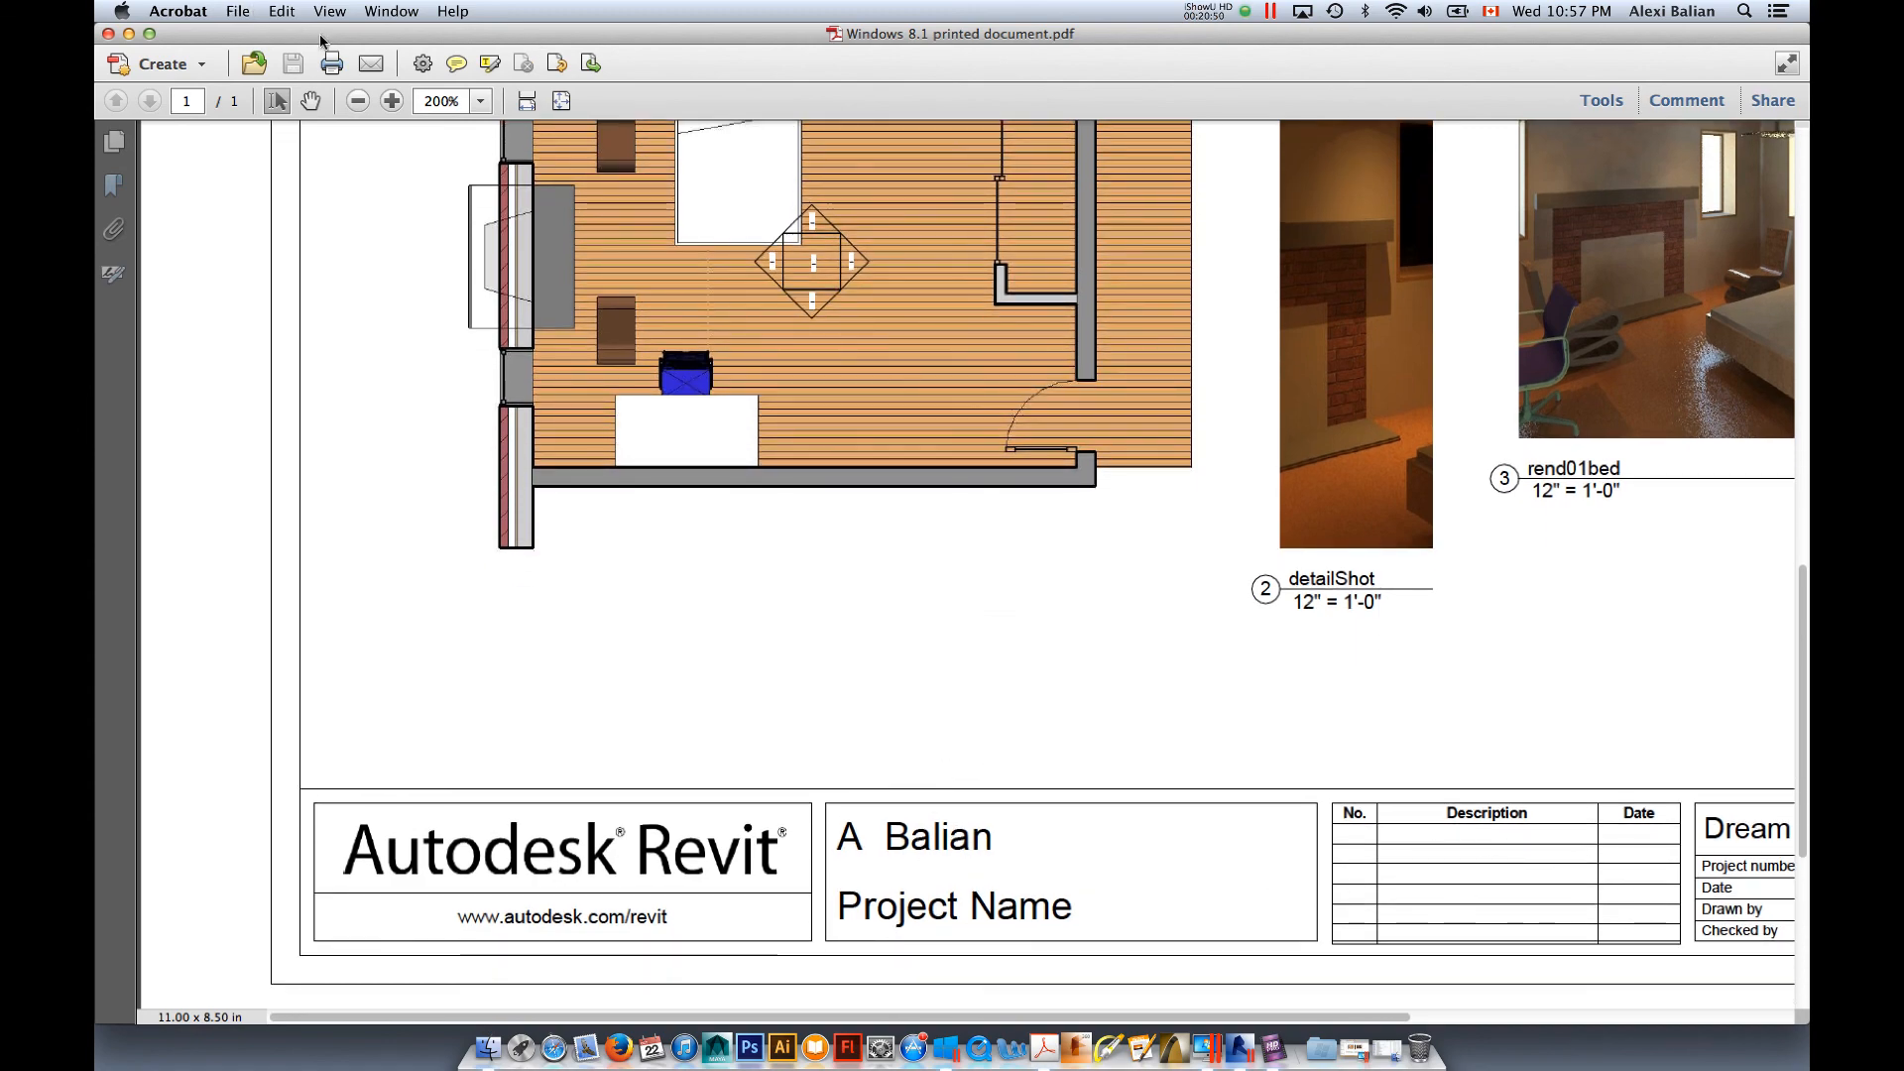
{"action": "left_click", "coordinate": [358, 101]}
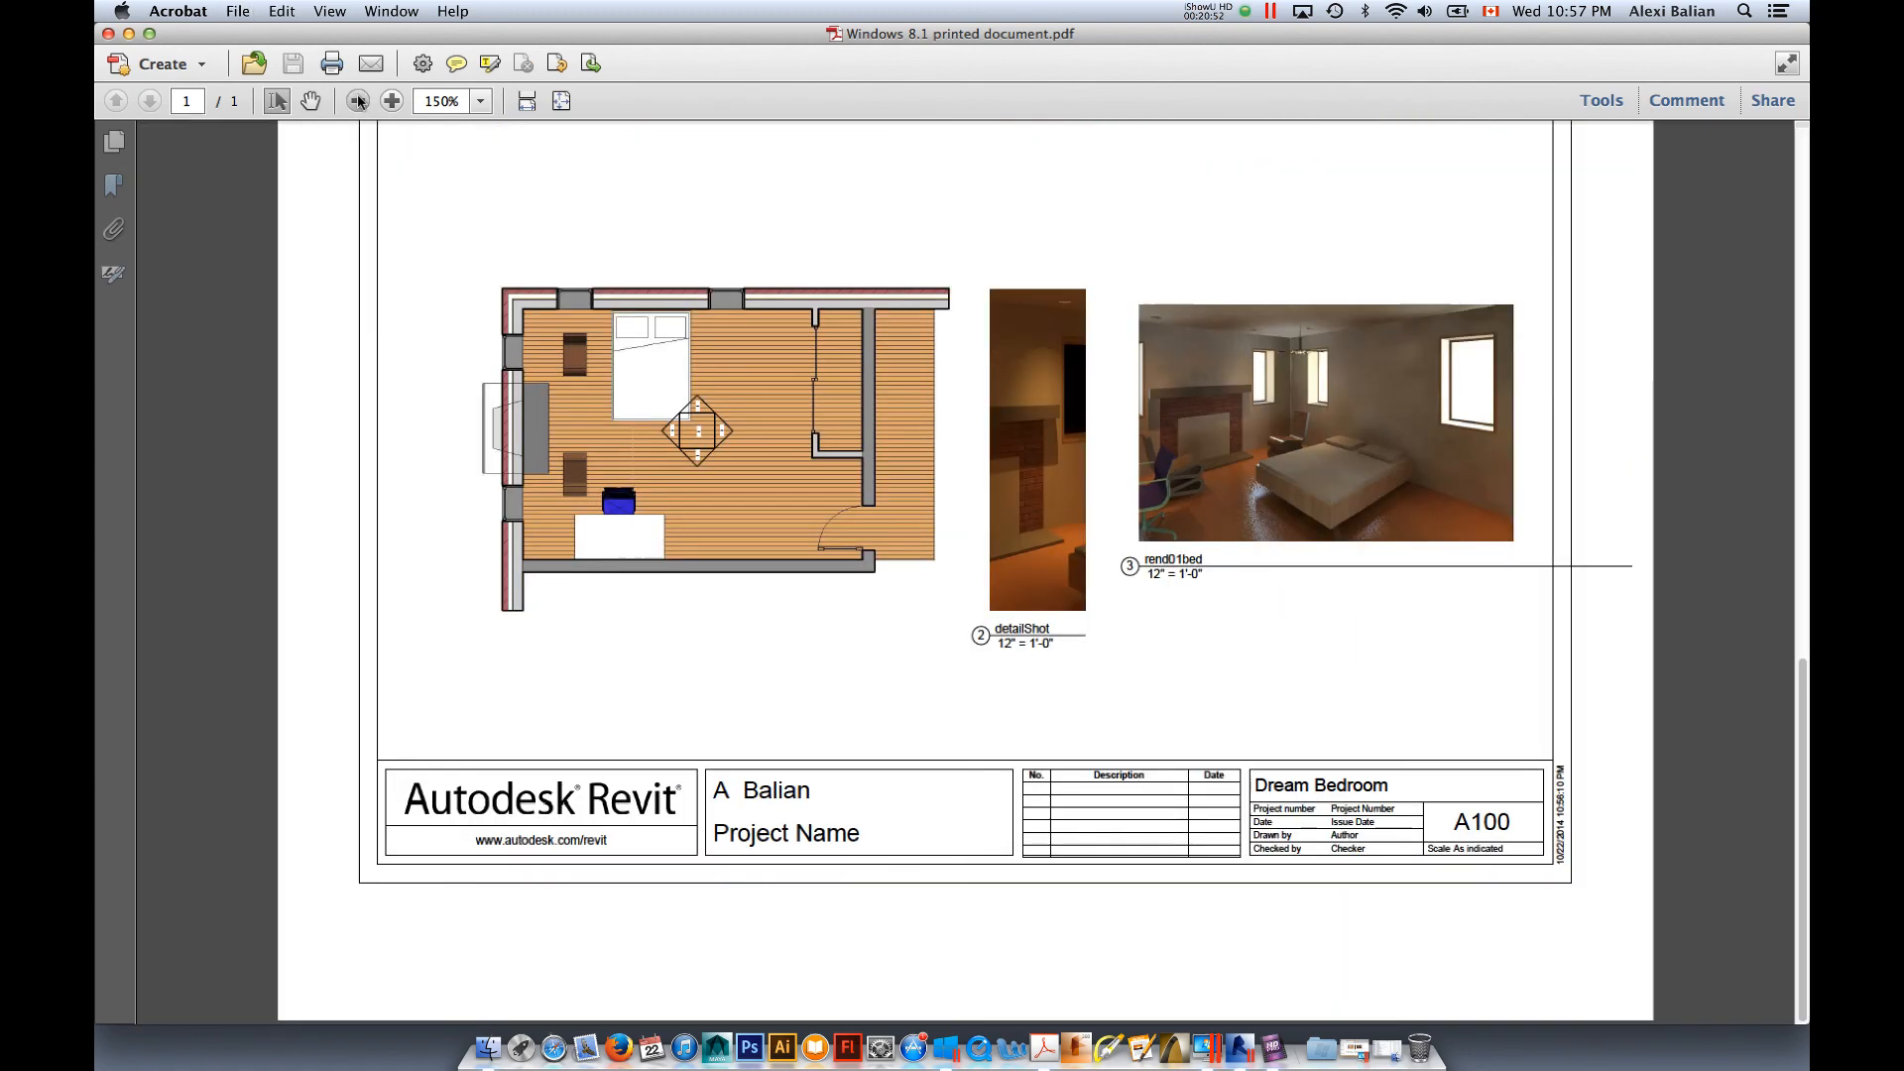
{"action": "left_click", "coordinate": [358, 101]}
- Switch back to Revit and move the rend01bed viewport title off the sheet, beyond the right border of the title block
{"action": "left_click", "coordinate": [1211, 1048]}
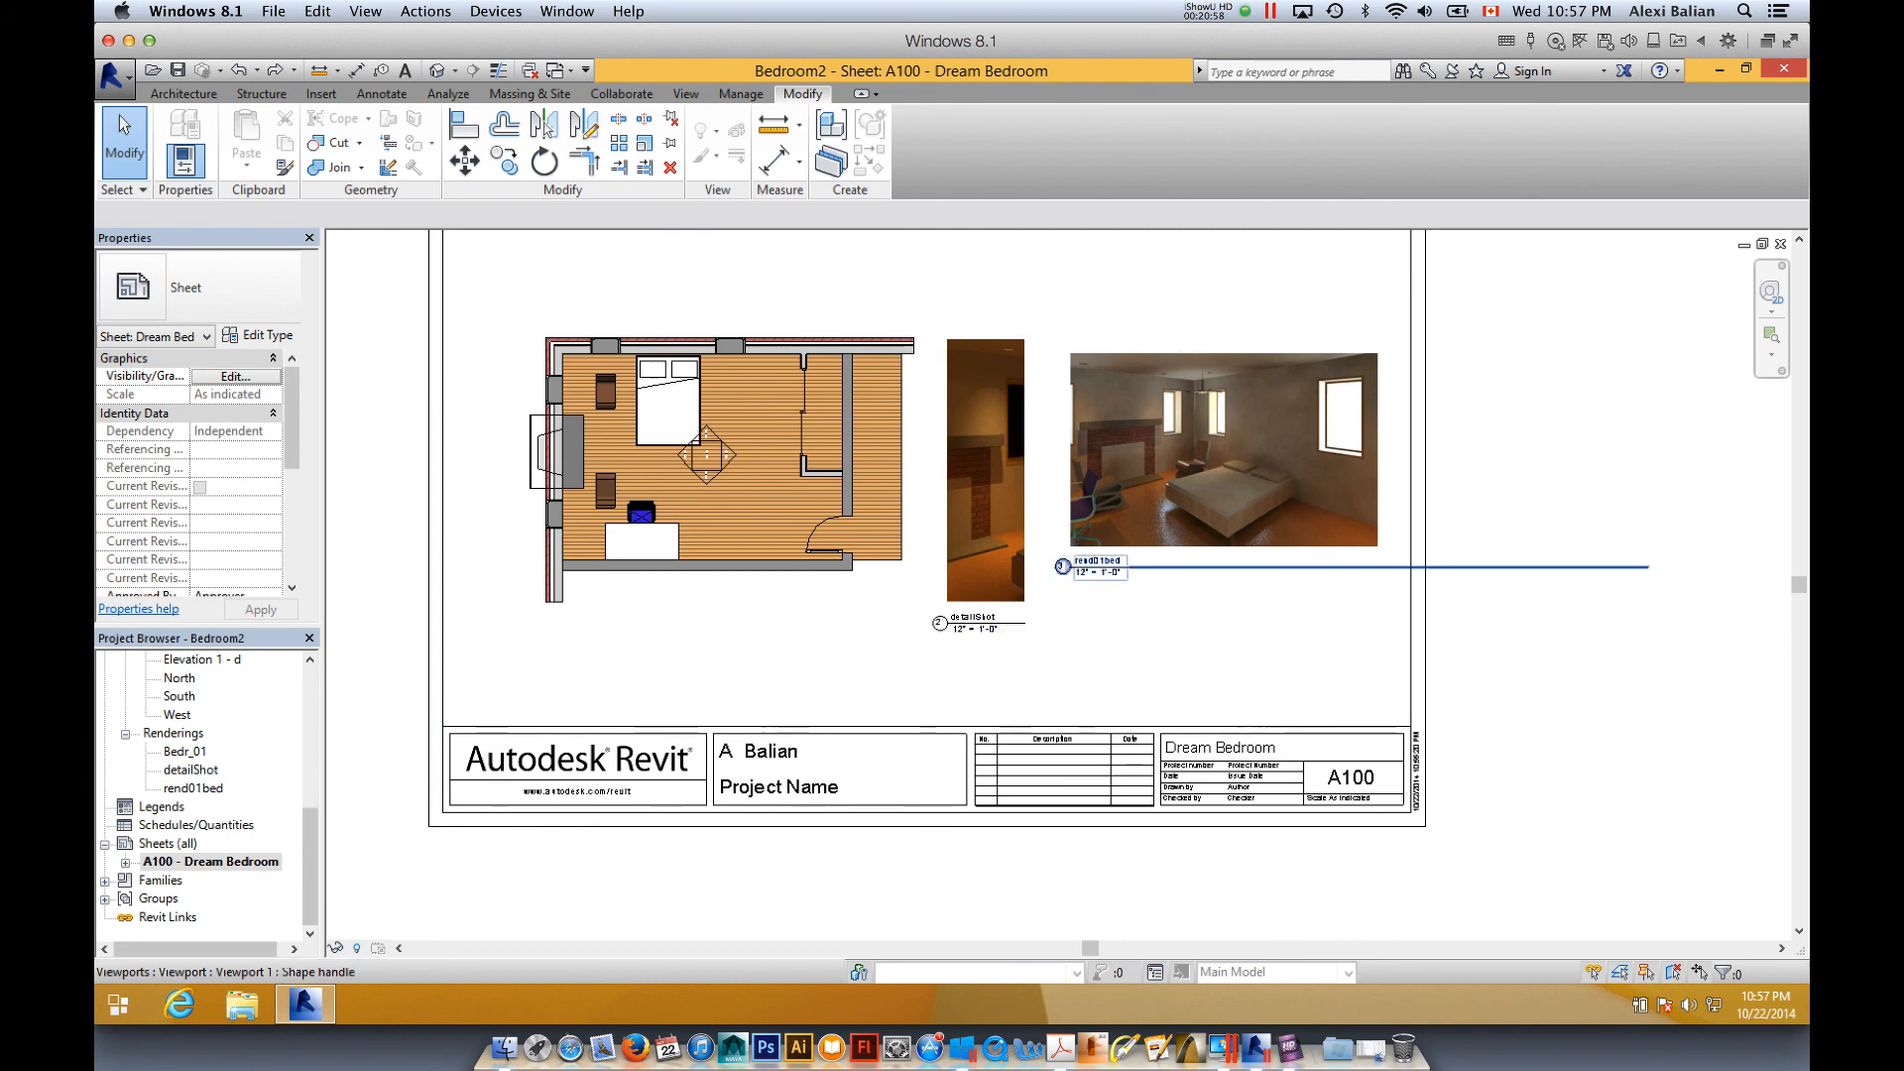
{"action": "scroll", "coordinate": [1235, 611], "scroll_direction": "up", "scroll_amount": 3}
{"action": "left_click", "coordinate": [1027, 544]}
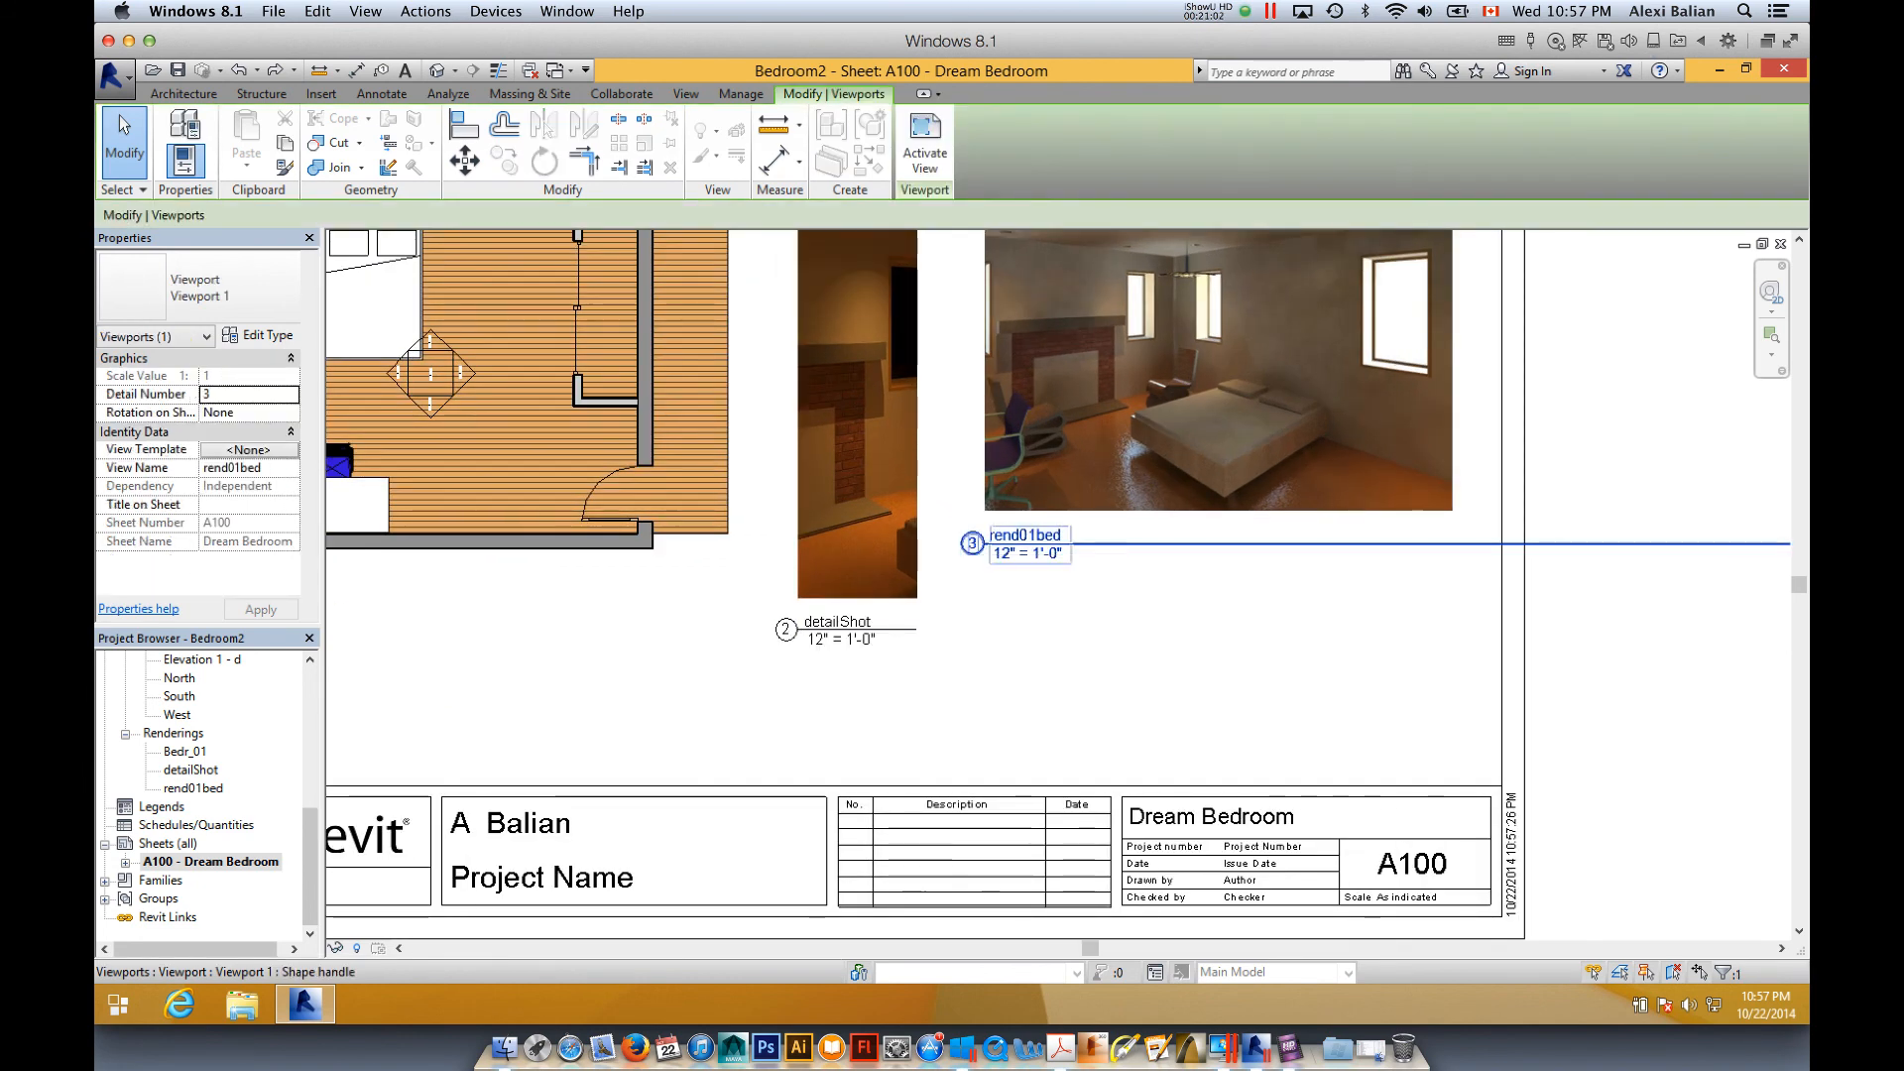
{"action": "key", "text": "z"}
{"action": "key", "text": "f"}
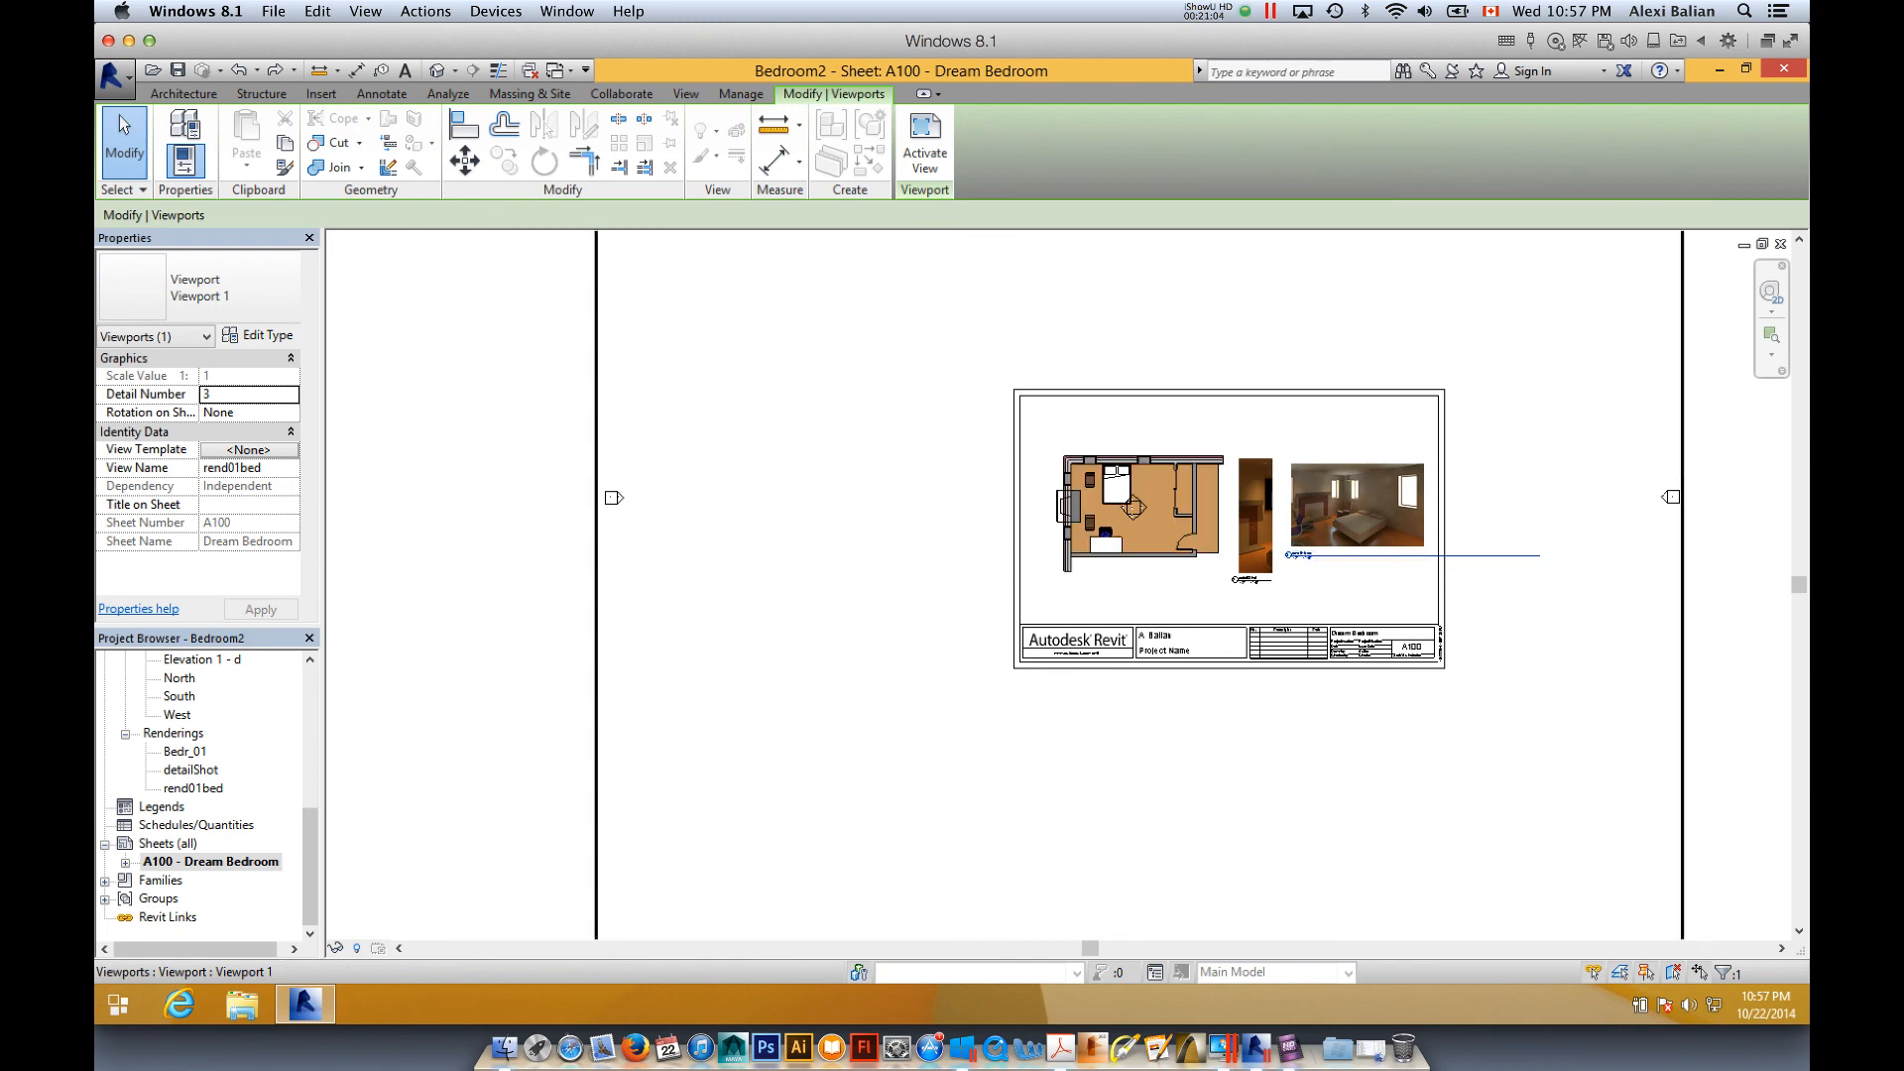
{"action": "scroll", "coordinate": [1583, 556], "scroll_direction": "up", "scroll_amount": 5}
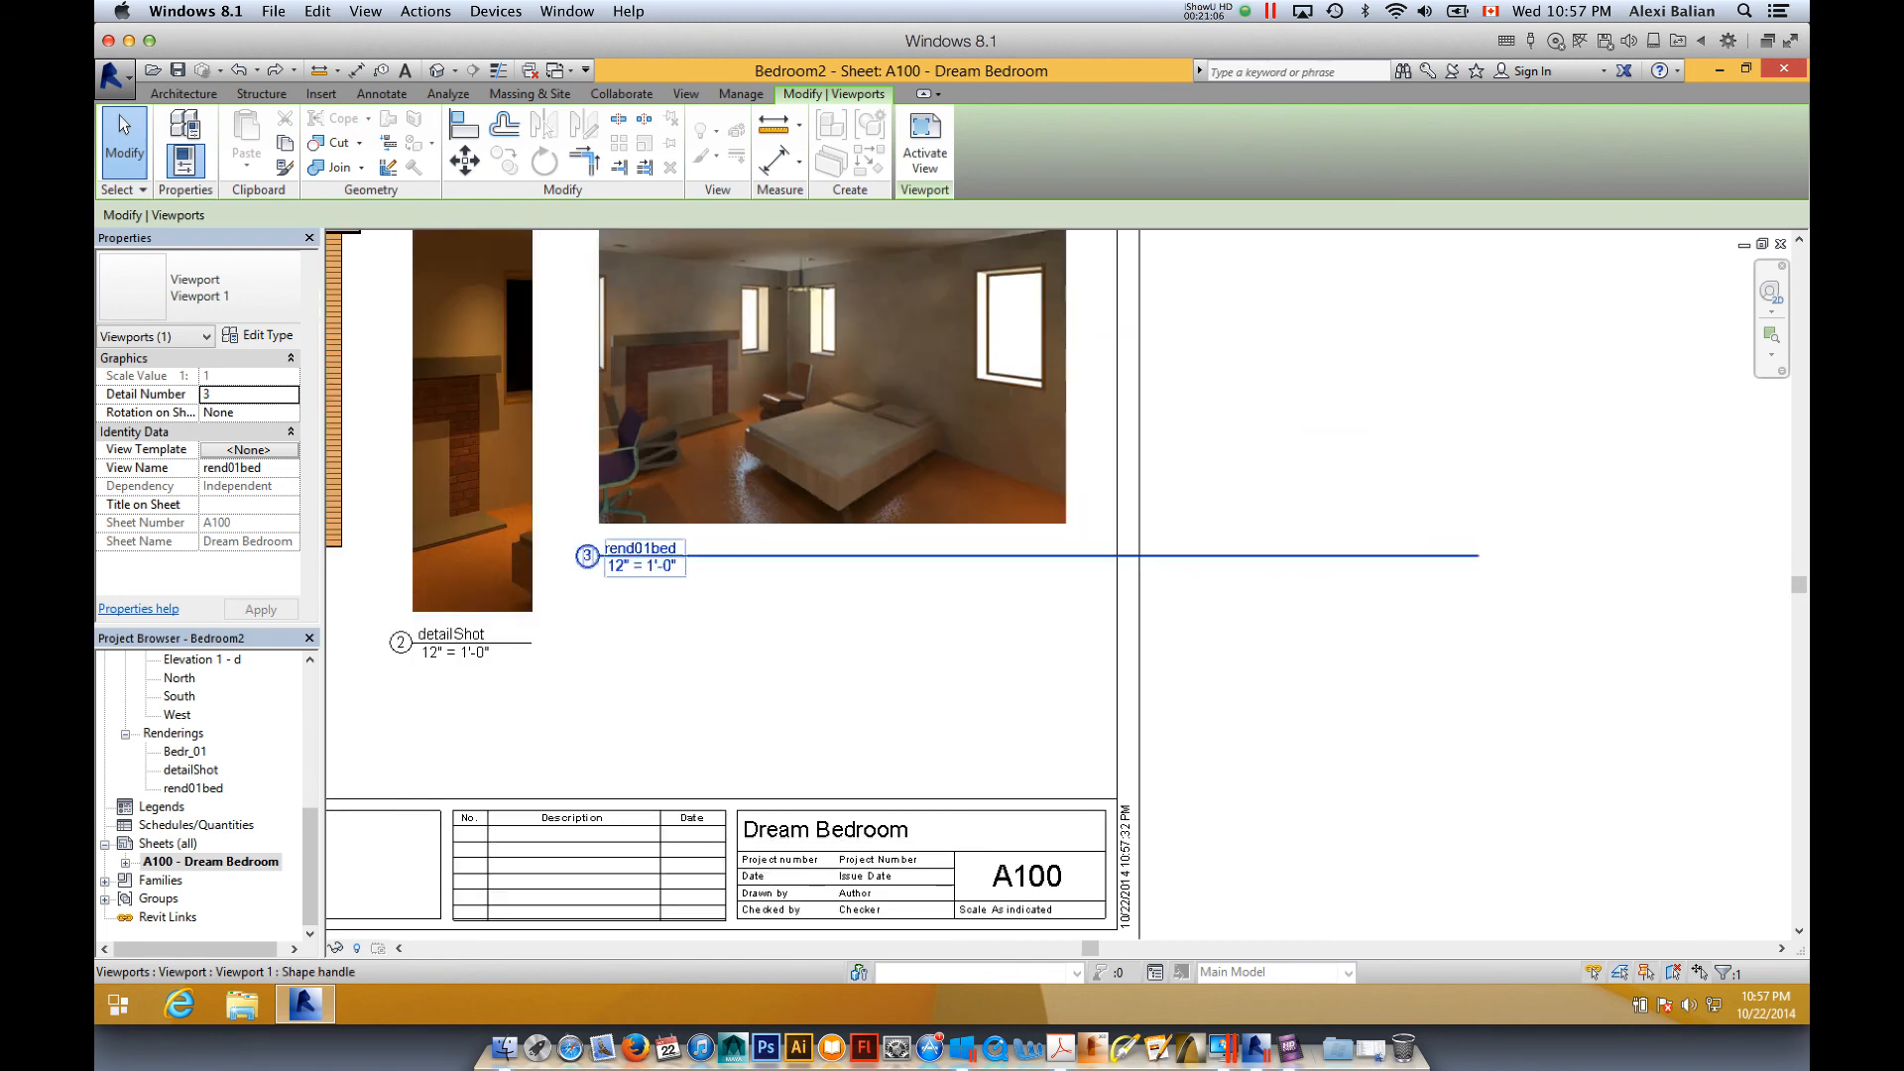
{"action": "left_click_drag", "start_coordinate": [640, 552], "coordinate": [1358, 658]}
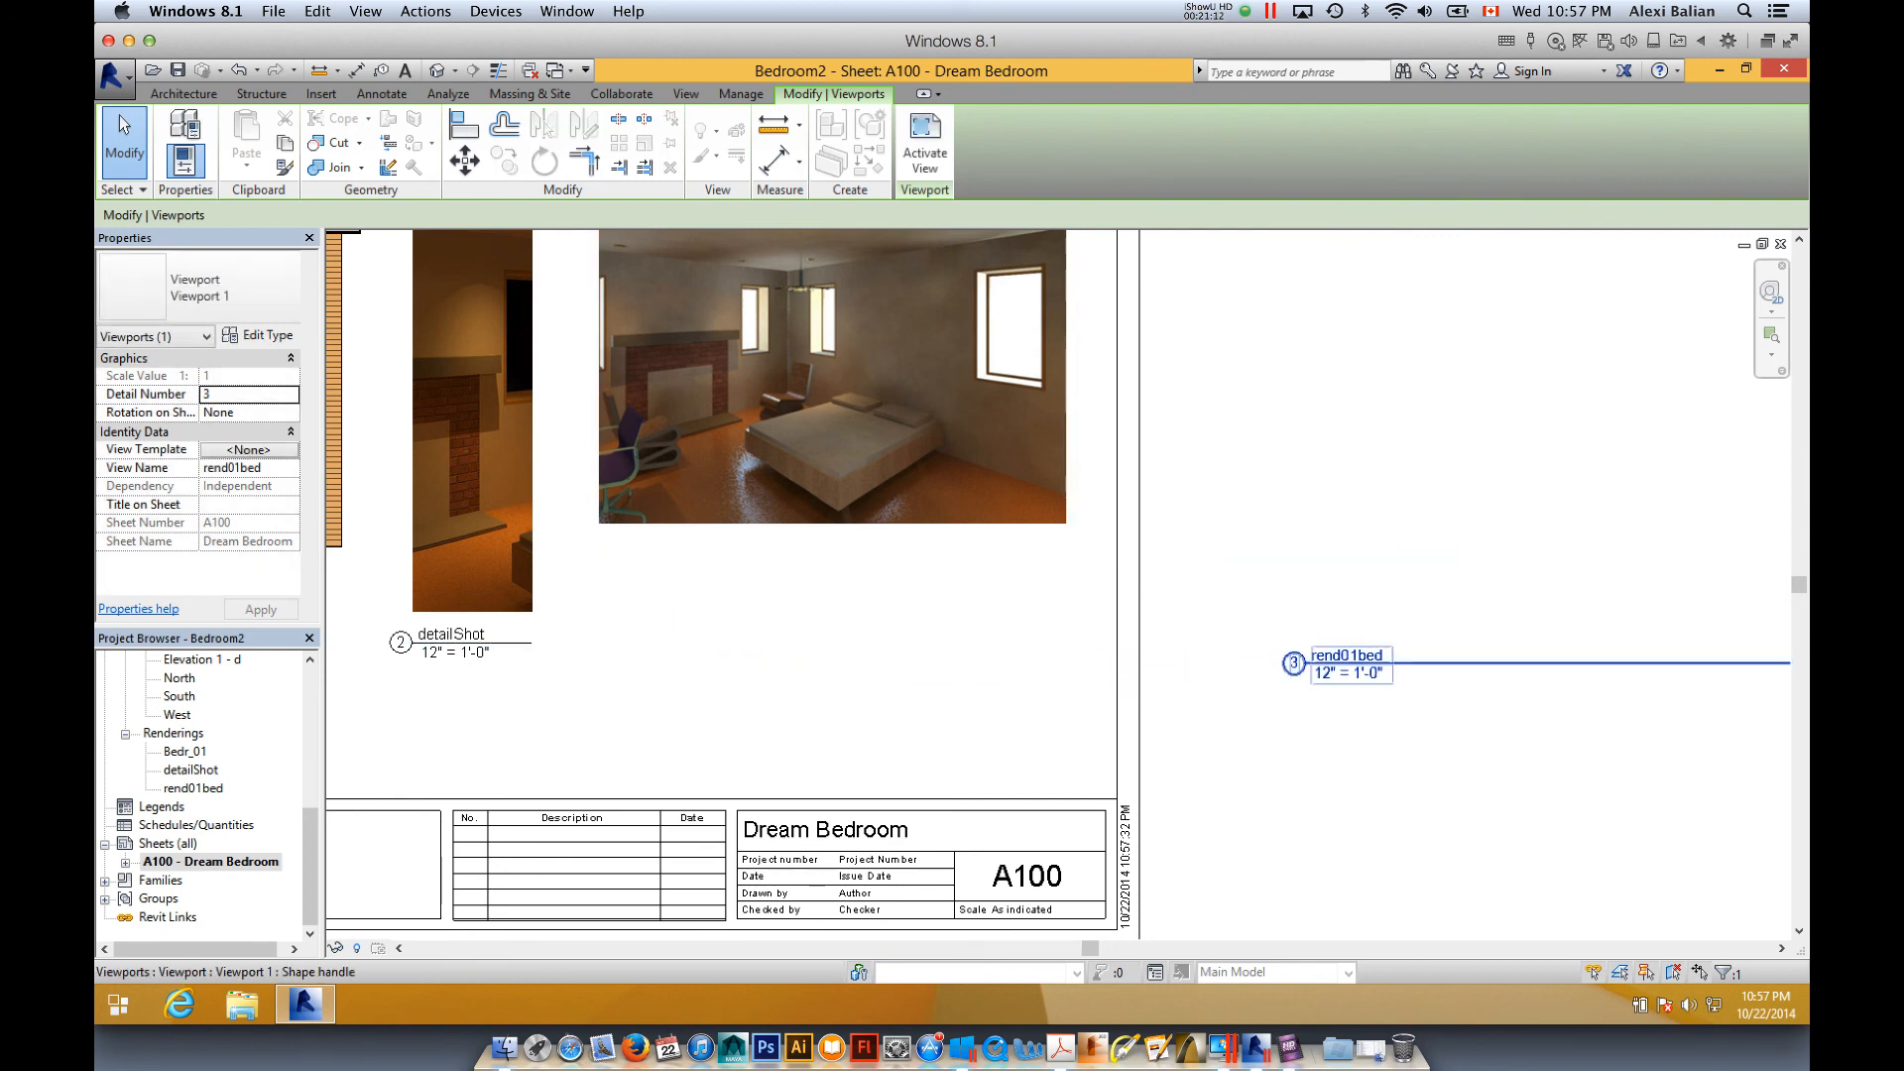
{"action": "scroll", "coordinate": [1388, 627], "scroll_direction": "down", "scroll_amount": 10}
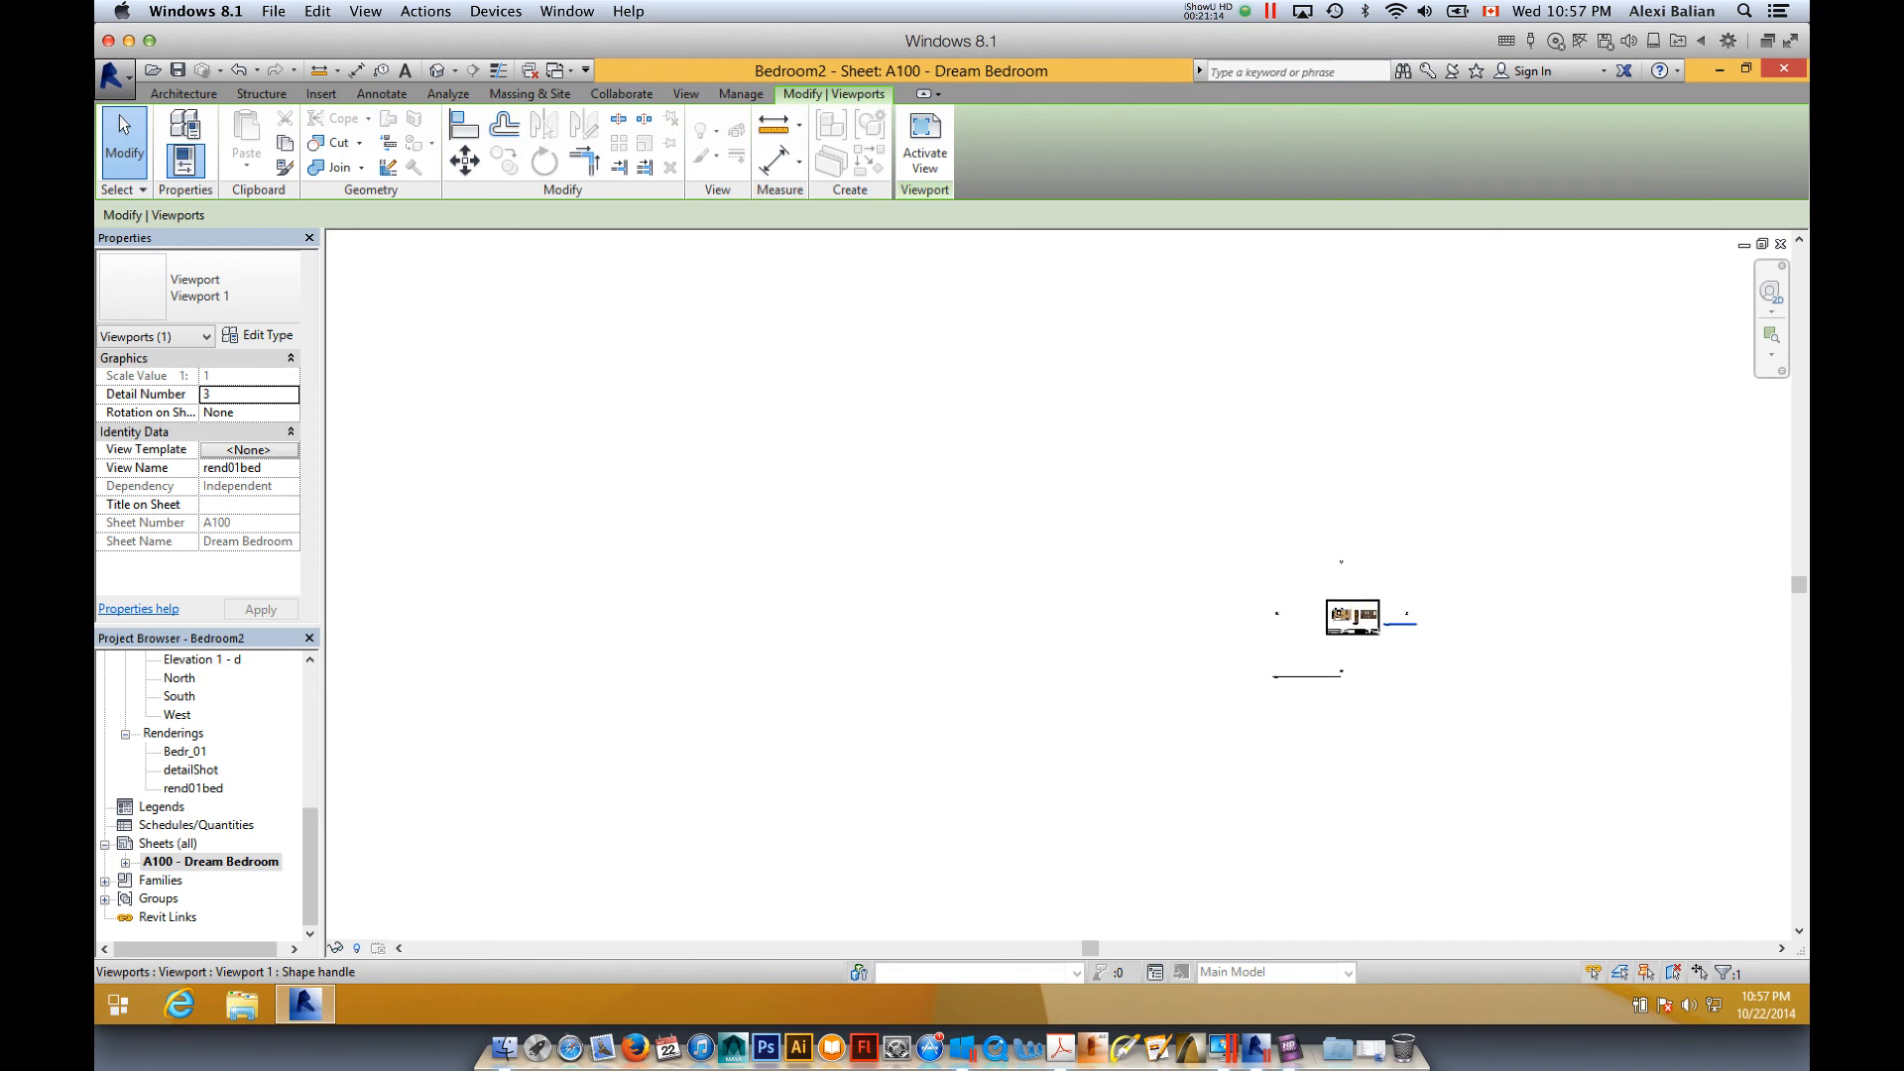
{"action": "scroll", "coordinate": [1389, 627], "scroll_direction": "up", "scroll_amount": 5}
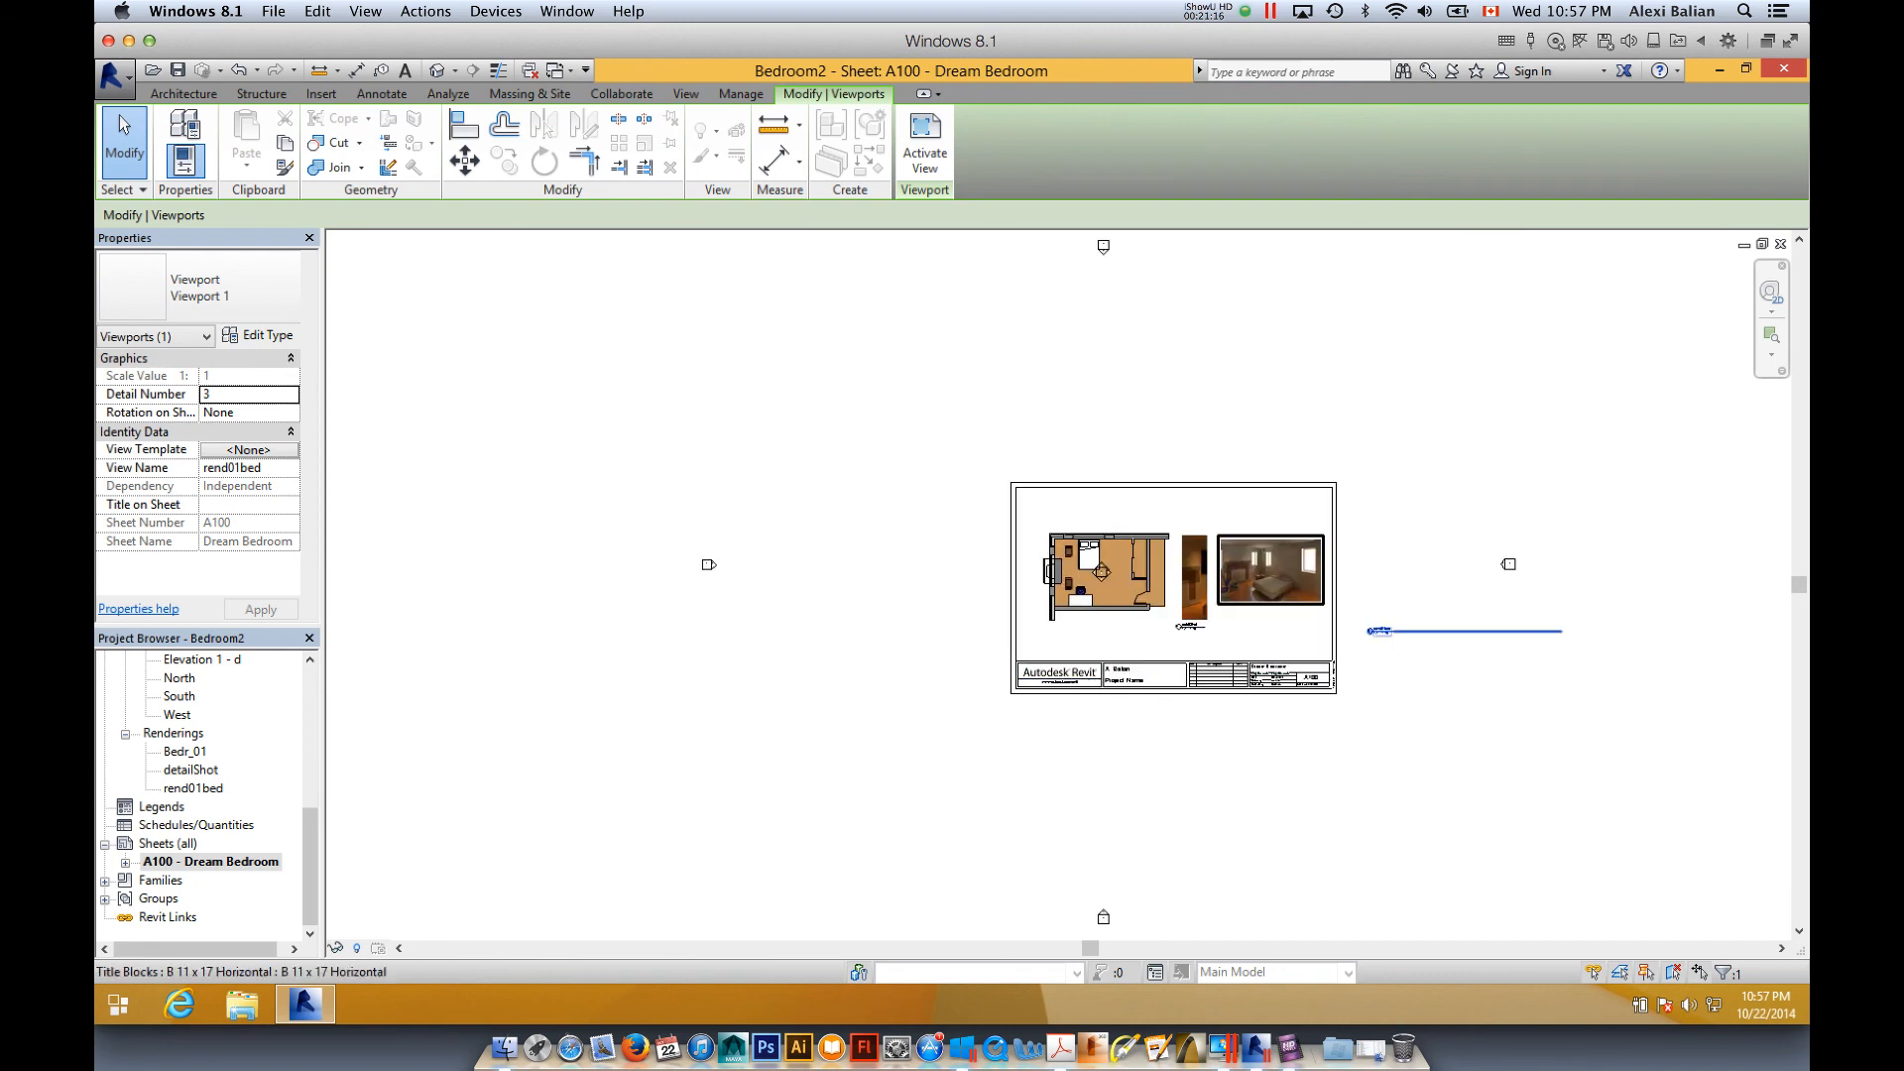
{"action": "scroll", "coordinate": [1180, 630], "scroll_direction": "up", "scroll_amount": 5}
{"action": "scroll", "coordinate": [1178, 629], "scroll_direction": "up", "scroll_amount": 3}
{"action": "scroll", "coordinate": [1178, 629], "scroll_direction": "down", "scroll_amount": 8}
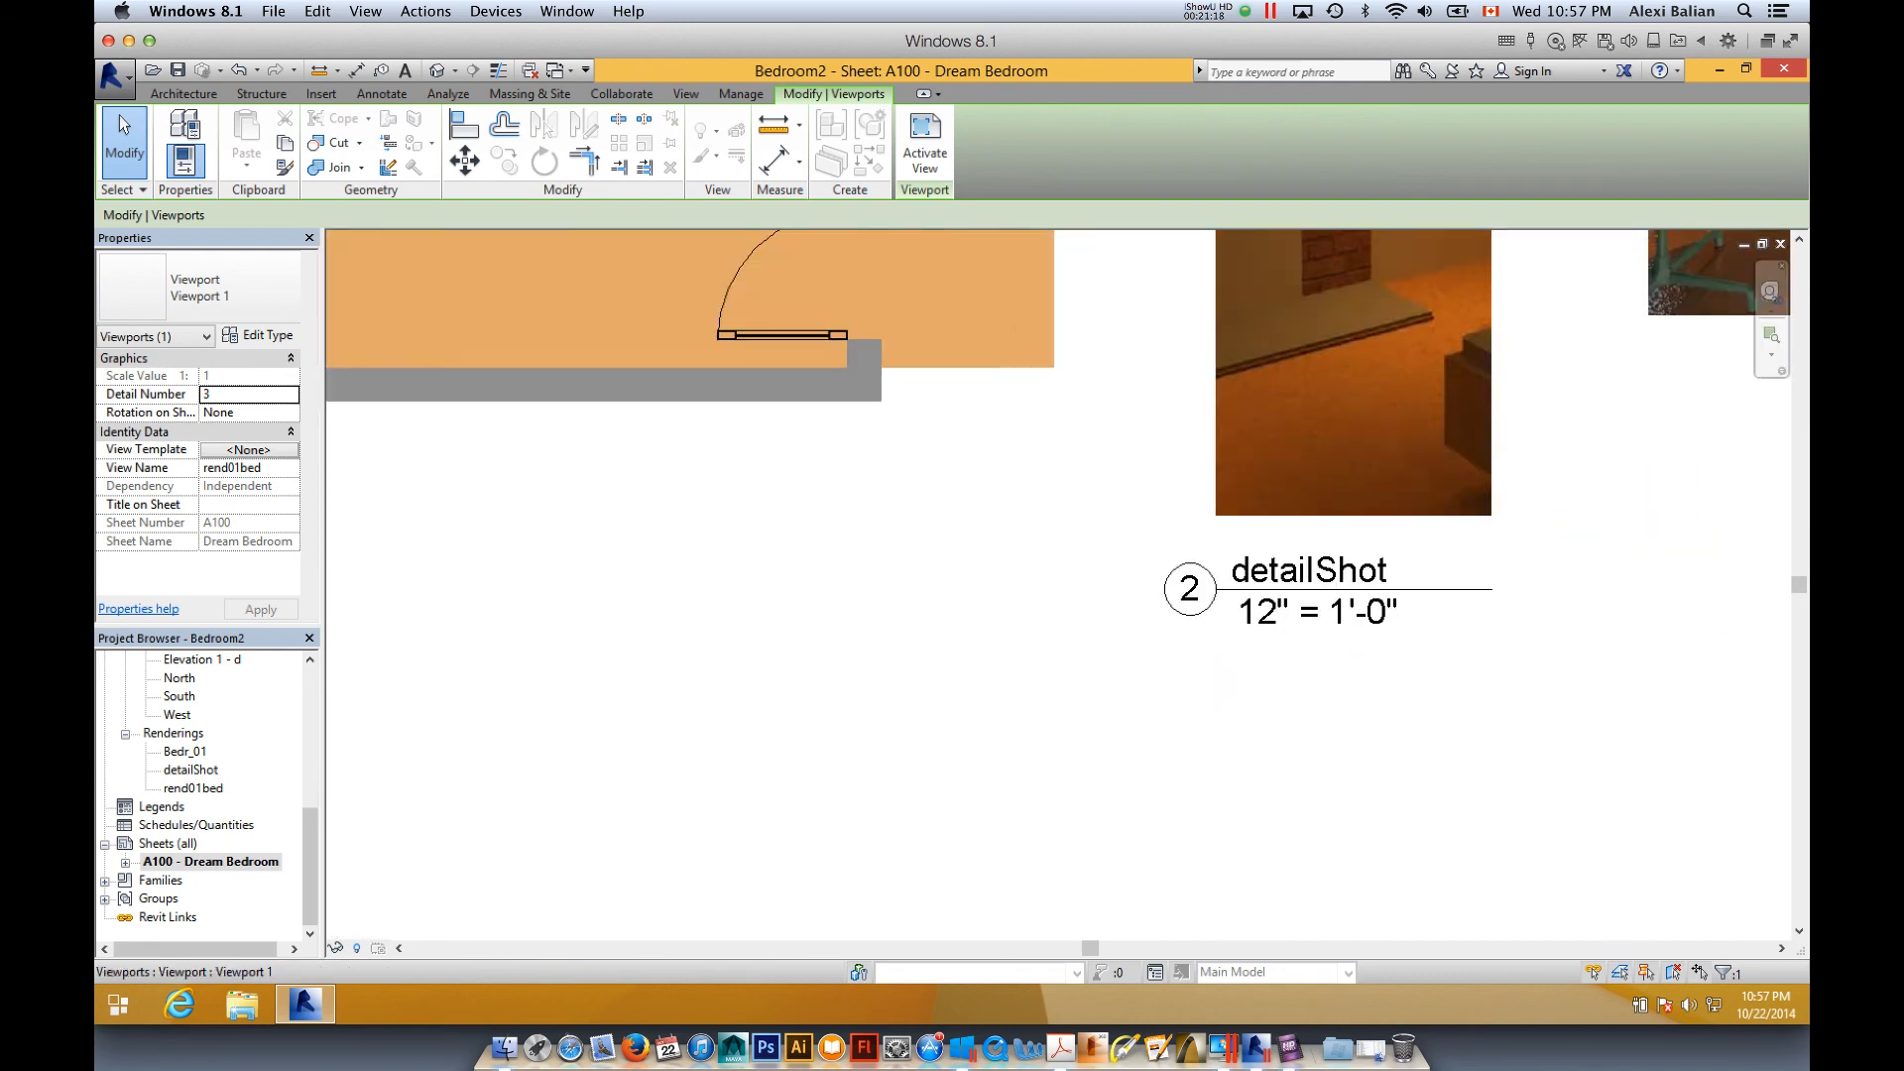
{"action": "scroll", "coordinate": [1179, 616], "scroll_direction": "down", "scroll_amount": 2}
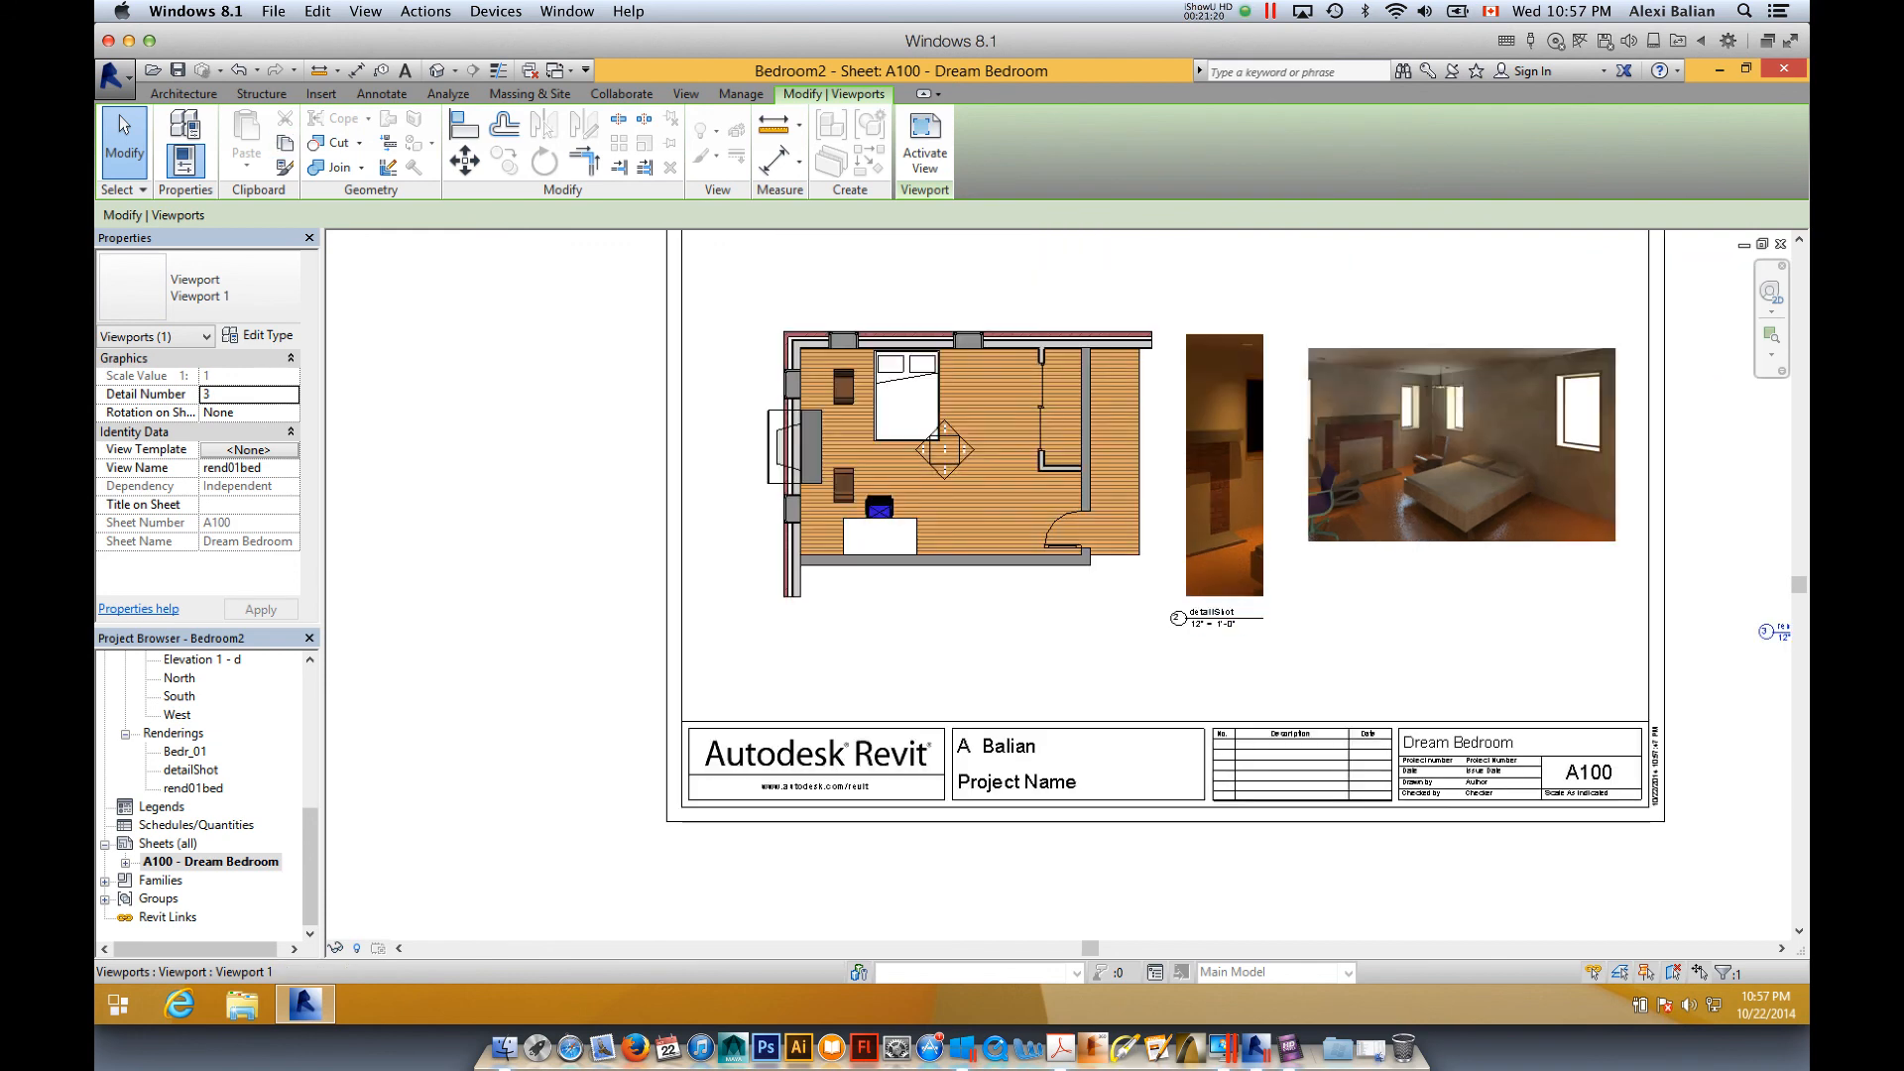
- Print the selected set to PDF again with only sheets listed and A100 - Dream Bedroom included, accepting raster printing
{"action": "left_click", "coordinate": [112, 75]}
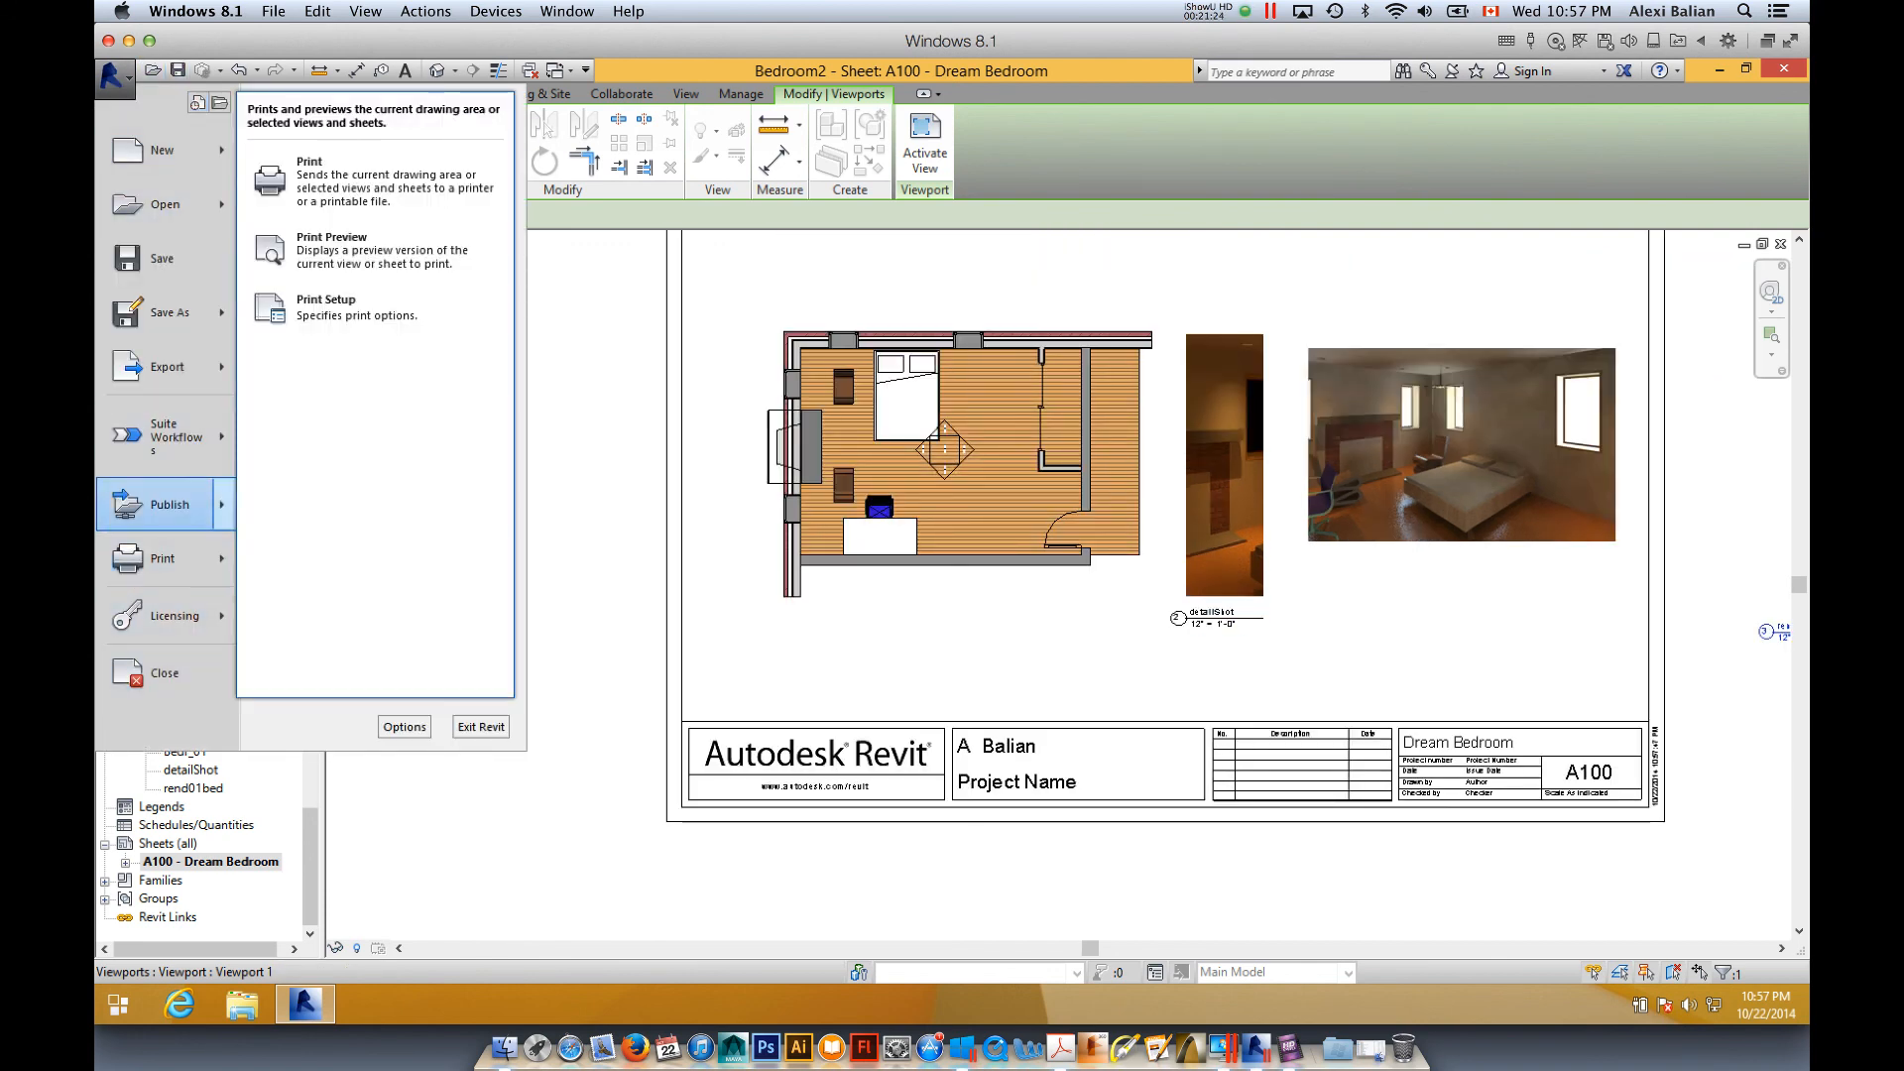
{"action": "left_click", "coordinate": [357, 181]}
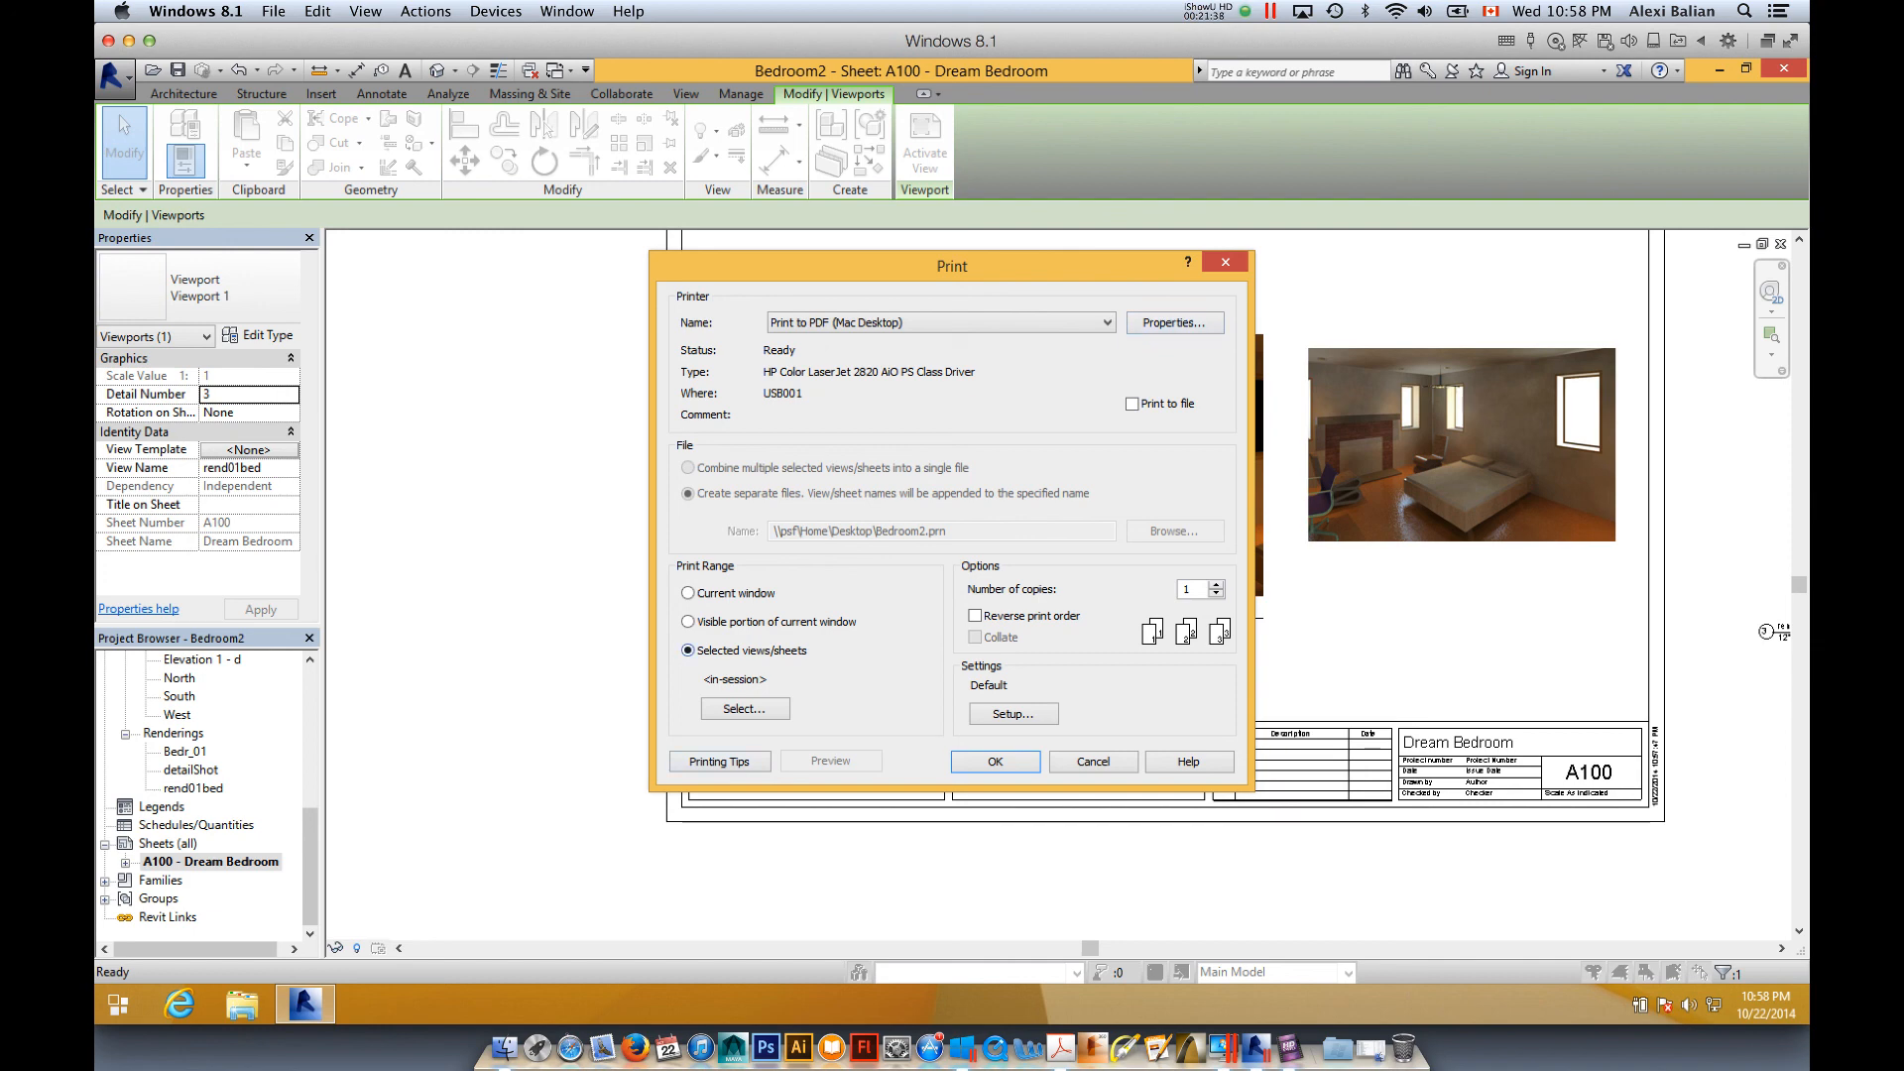
{"action": "left_click", "coordinate": [745, 709]}
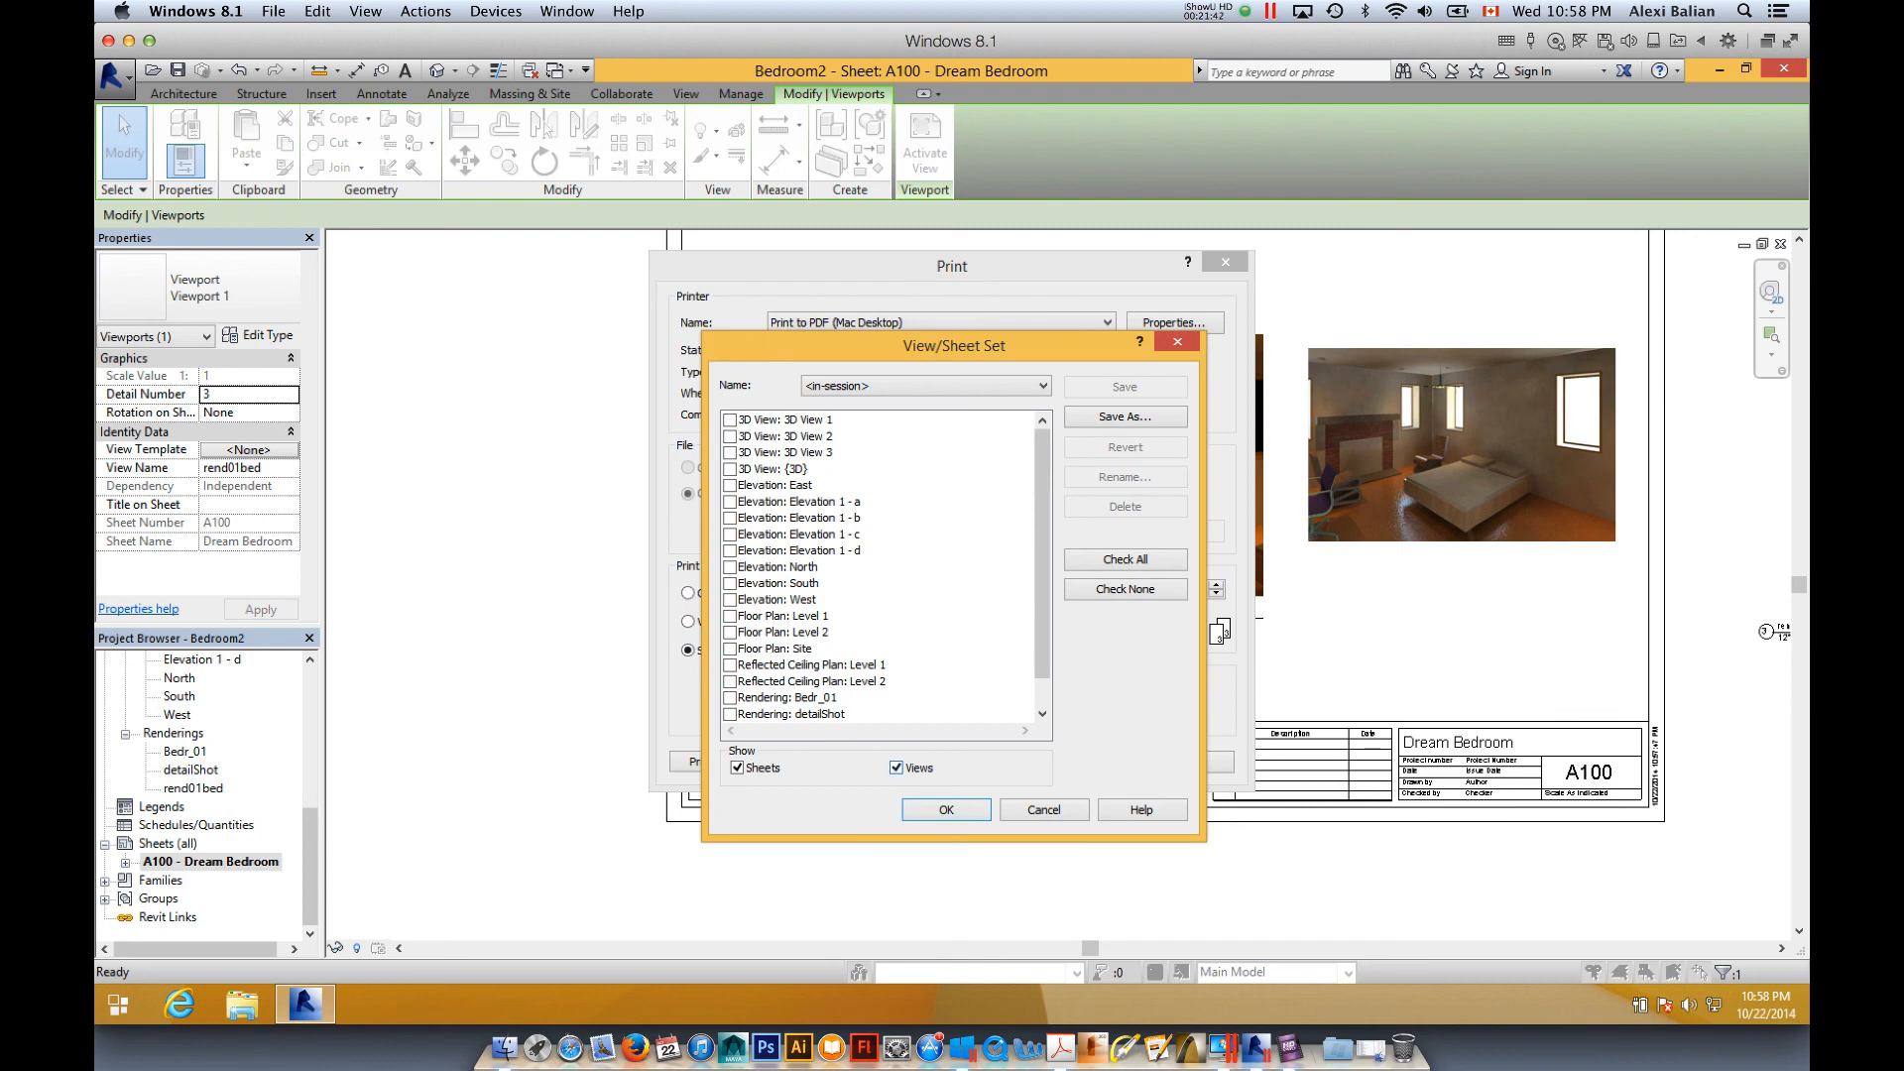
{"action": "left_click", "coordinate": [897, 768]}
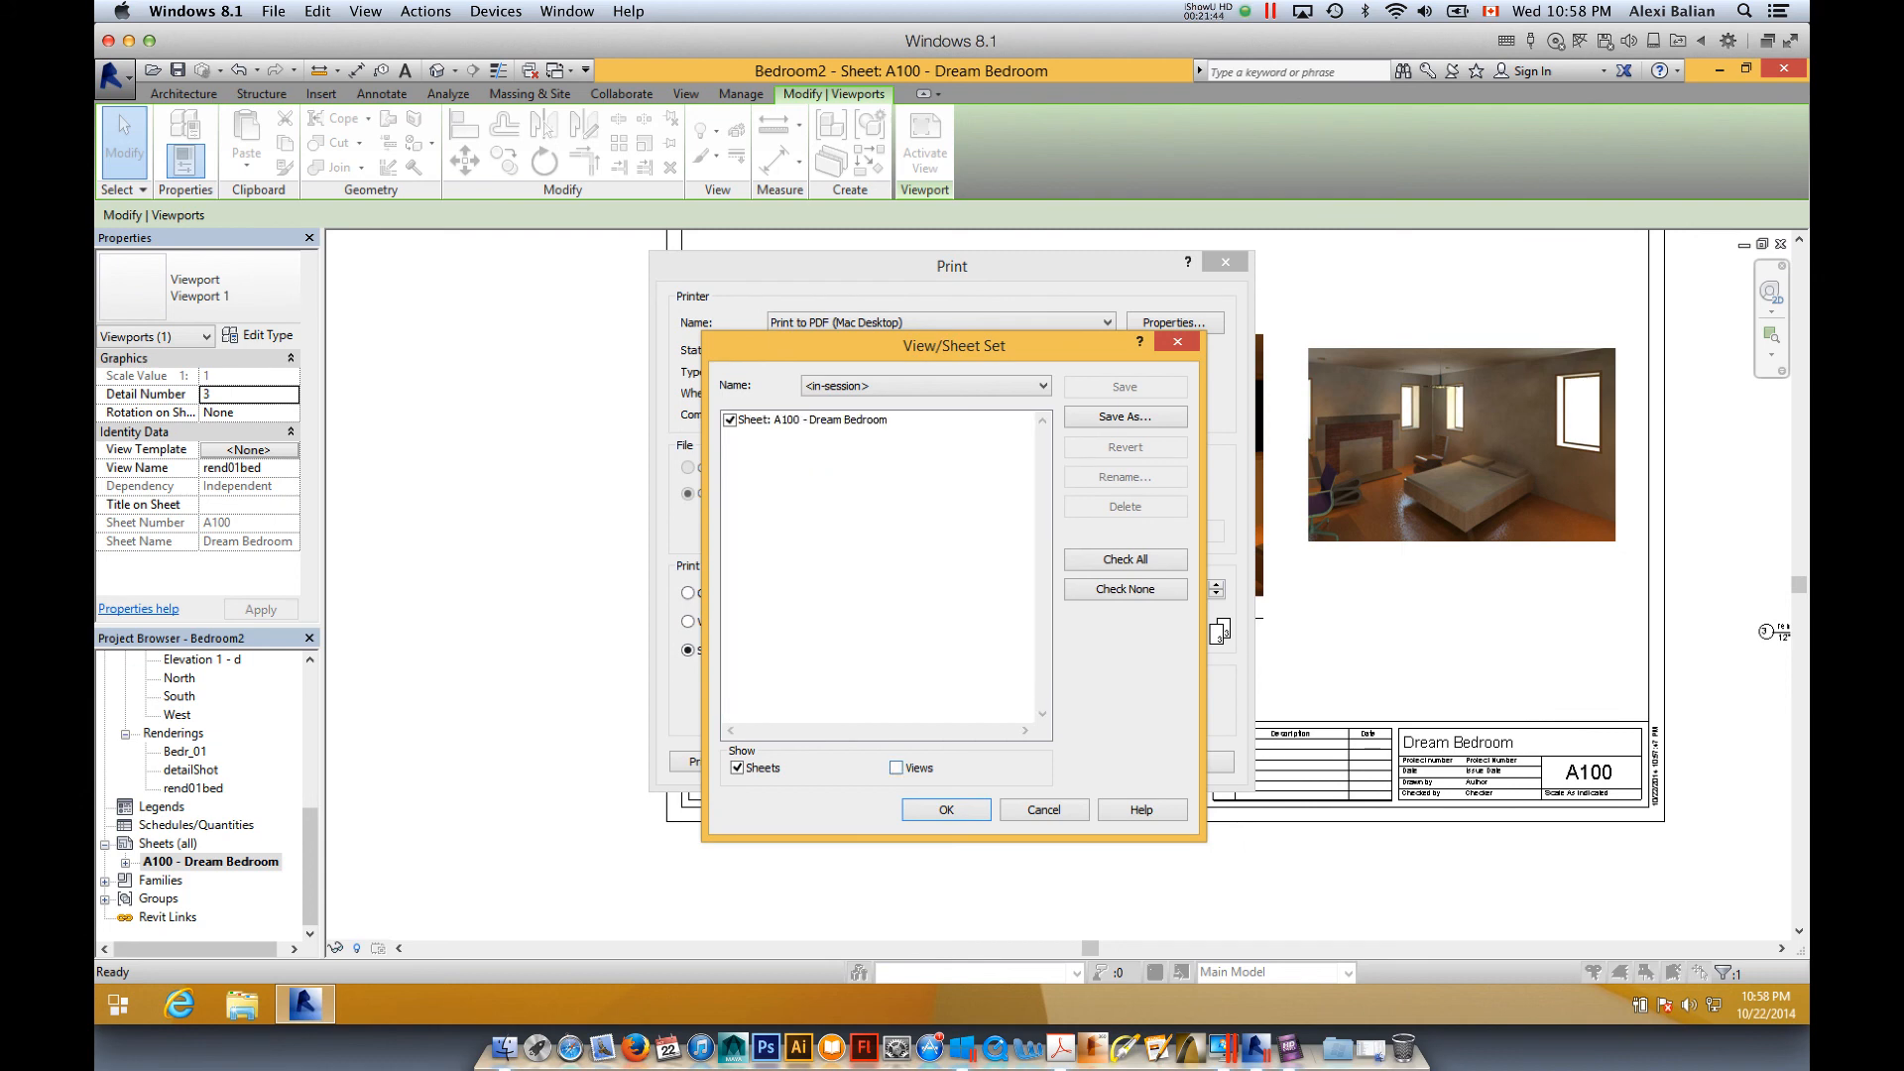
{"action": "left_click", "coordinate": [946, 809]}
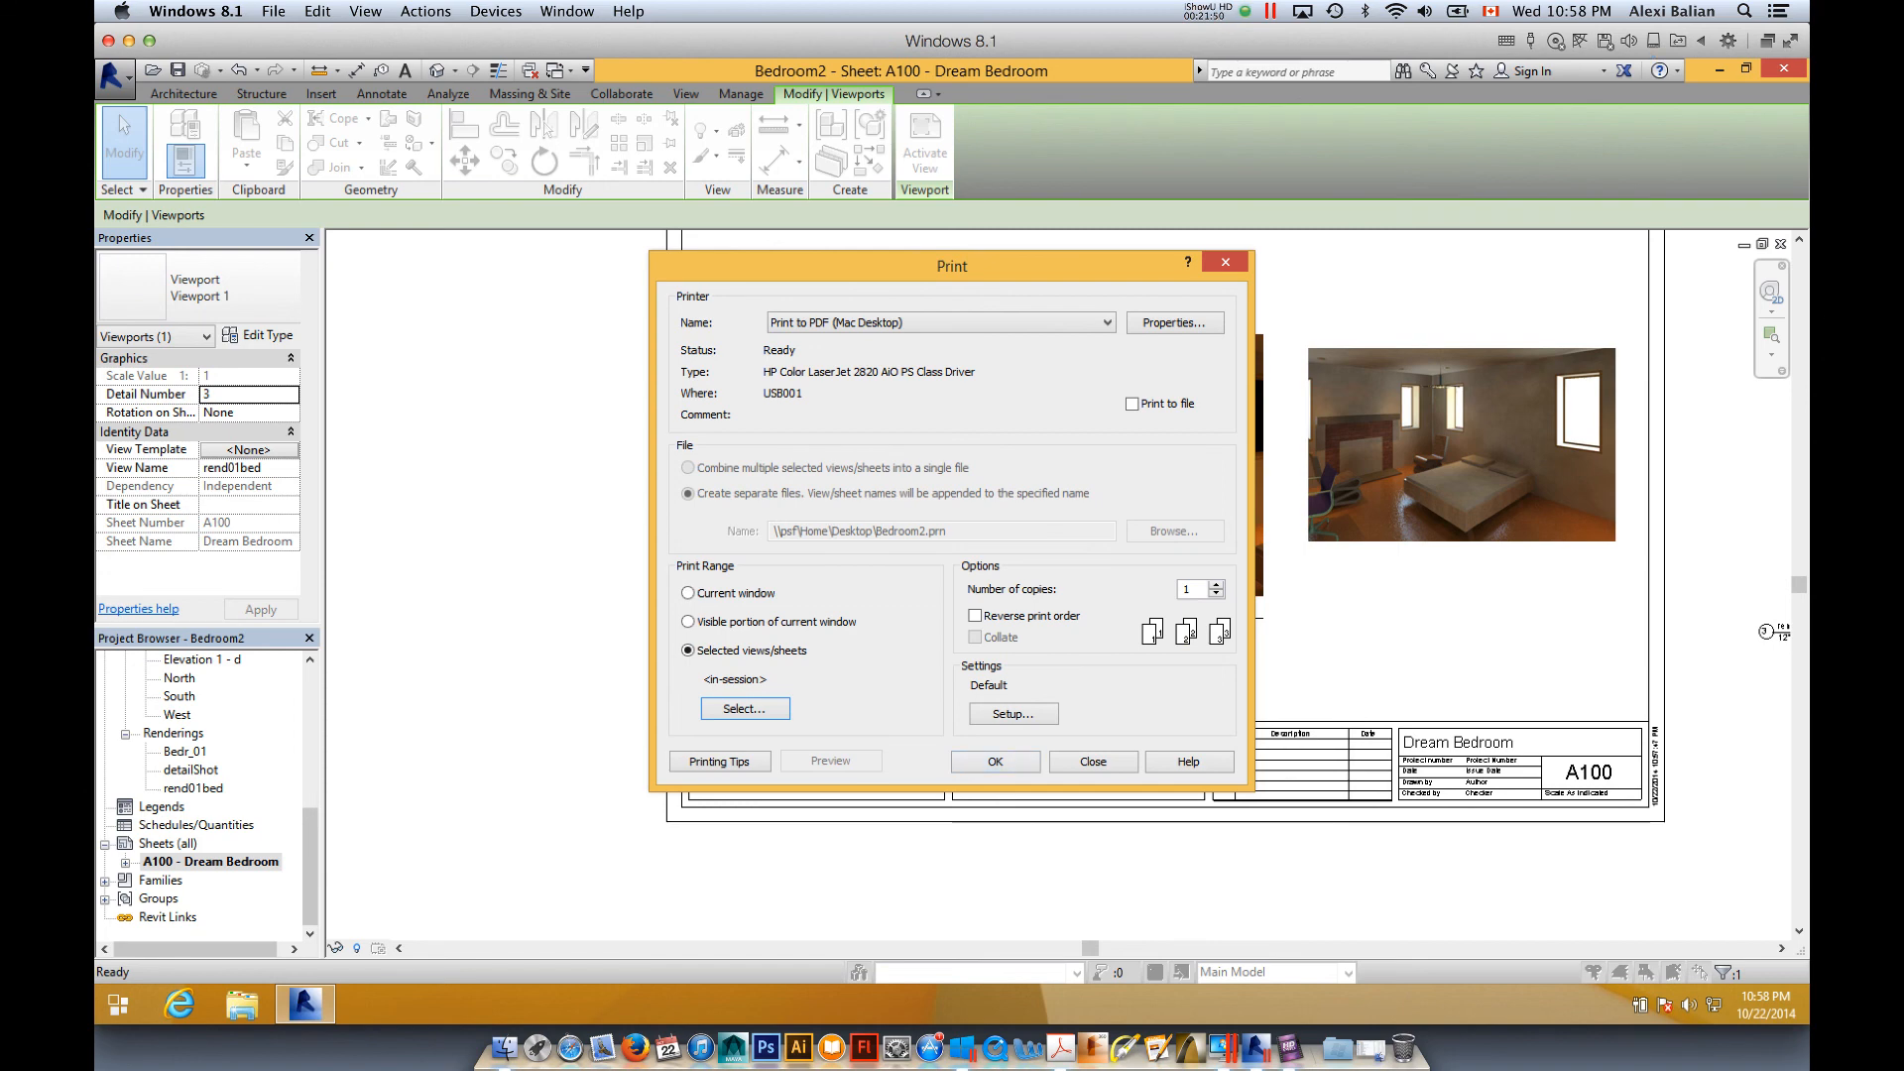
{"action": "left_click", "coordinate": [995, 762]}
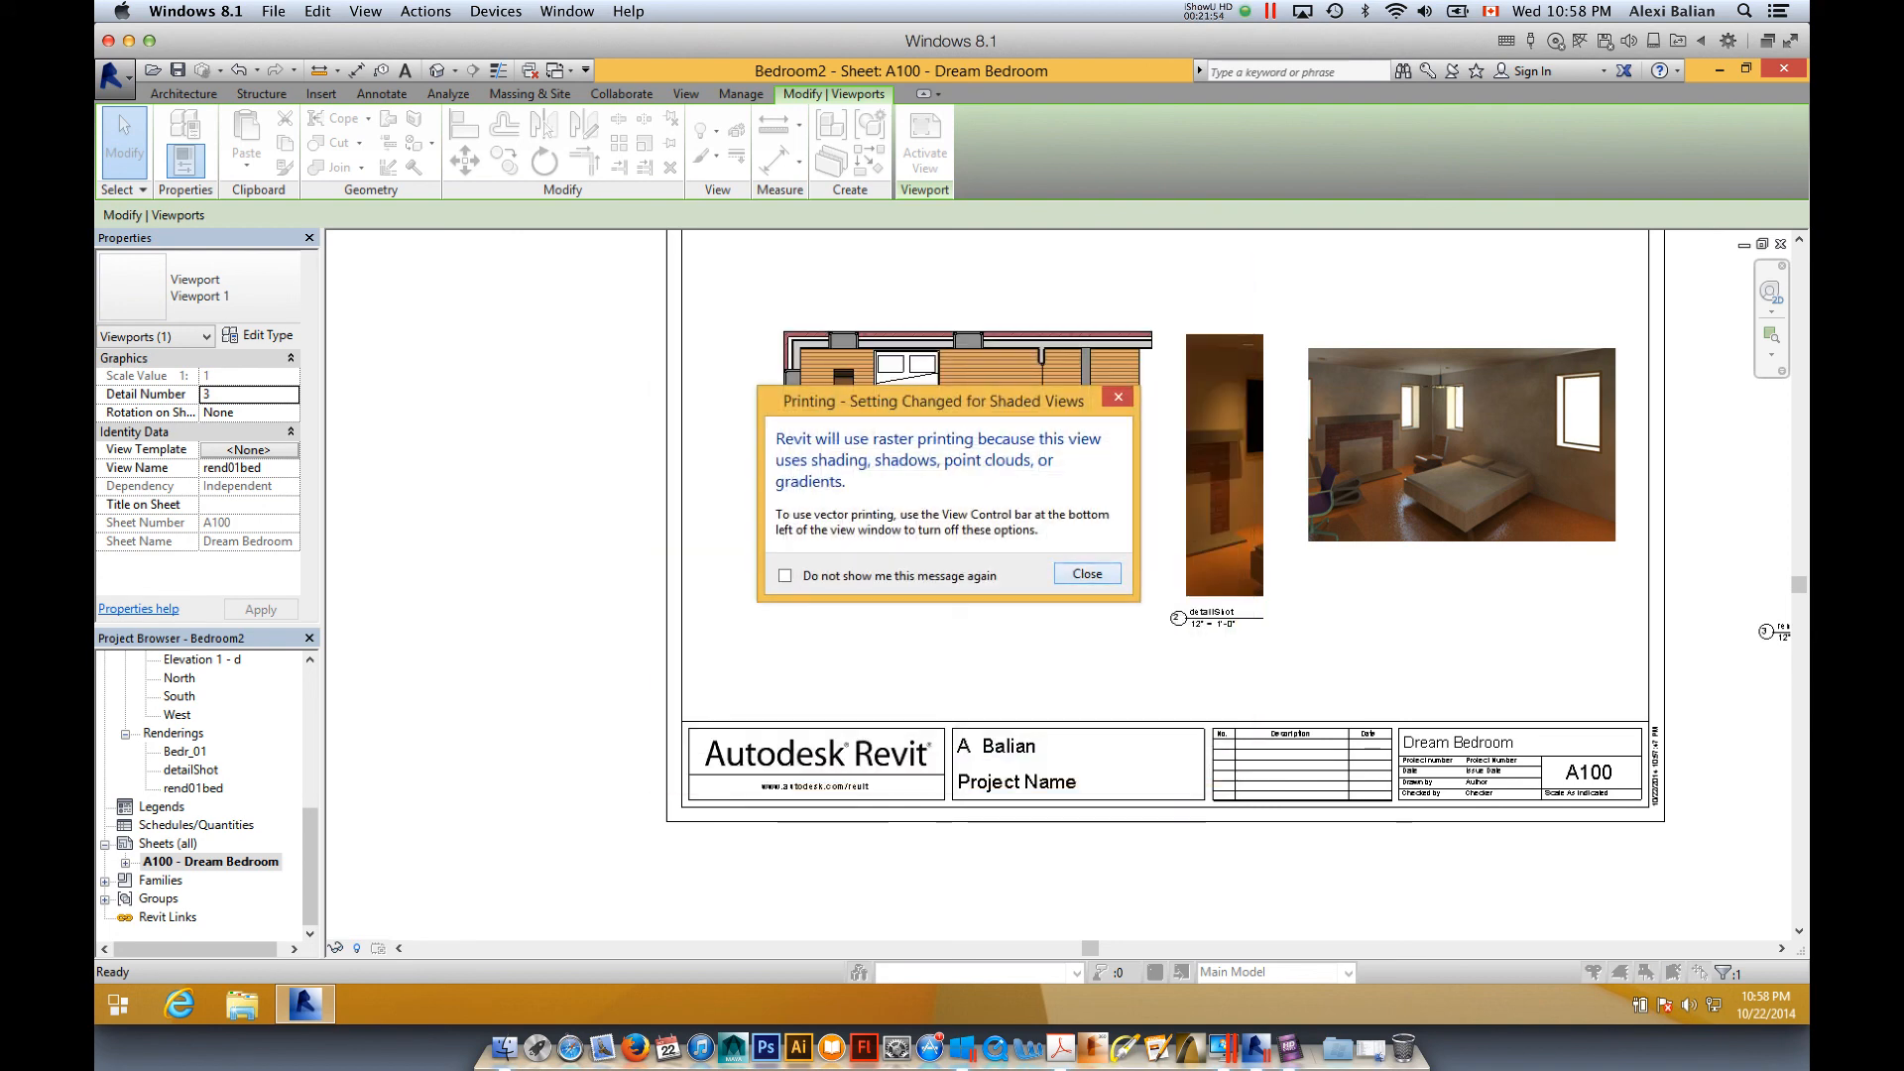
{"action": "left_click", "coordinate": [1087, 575]}
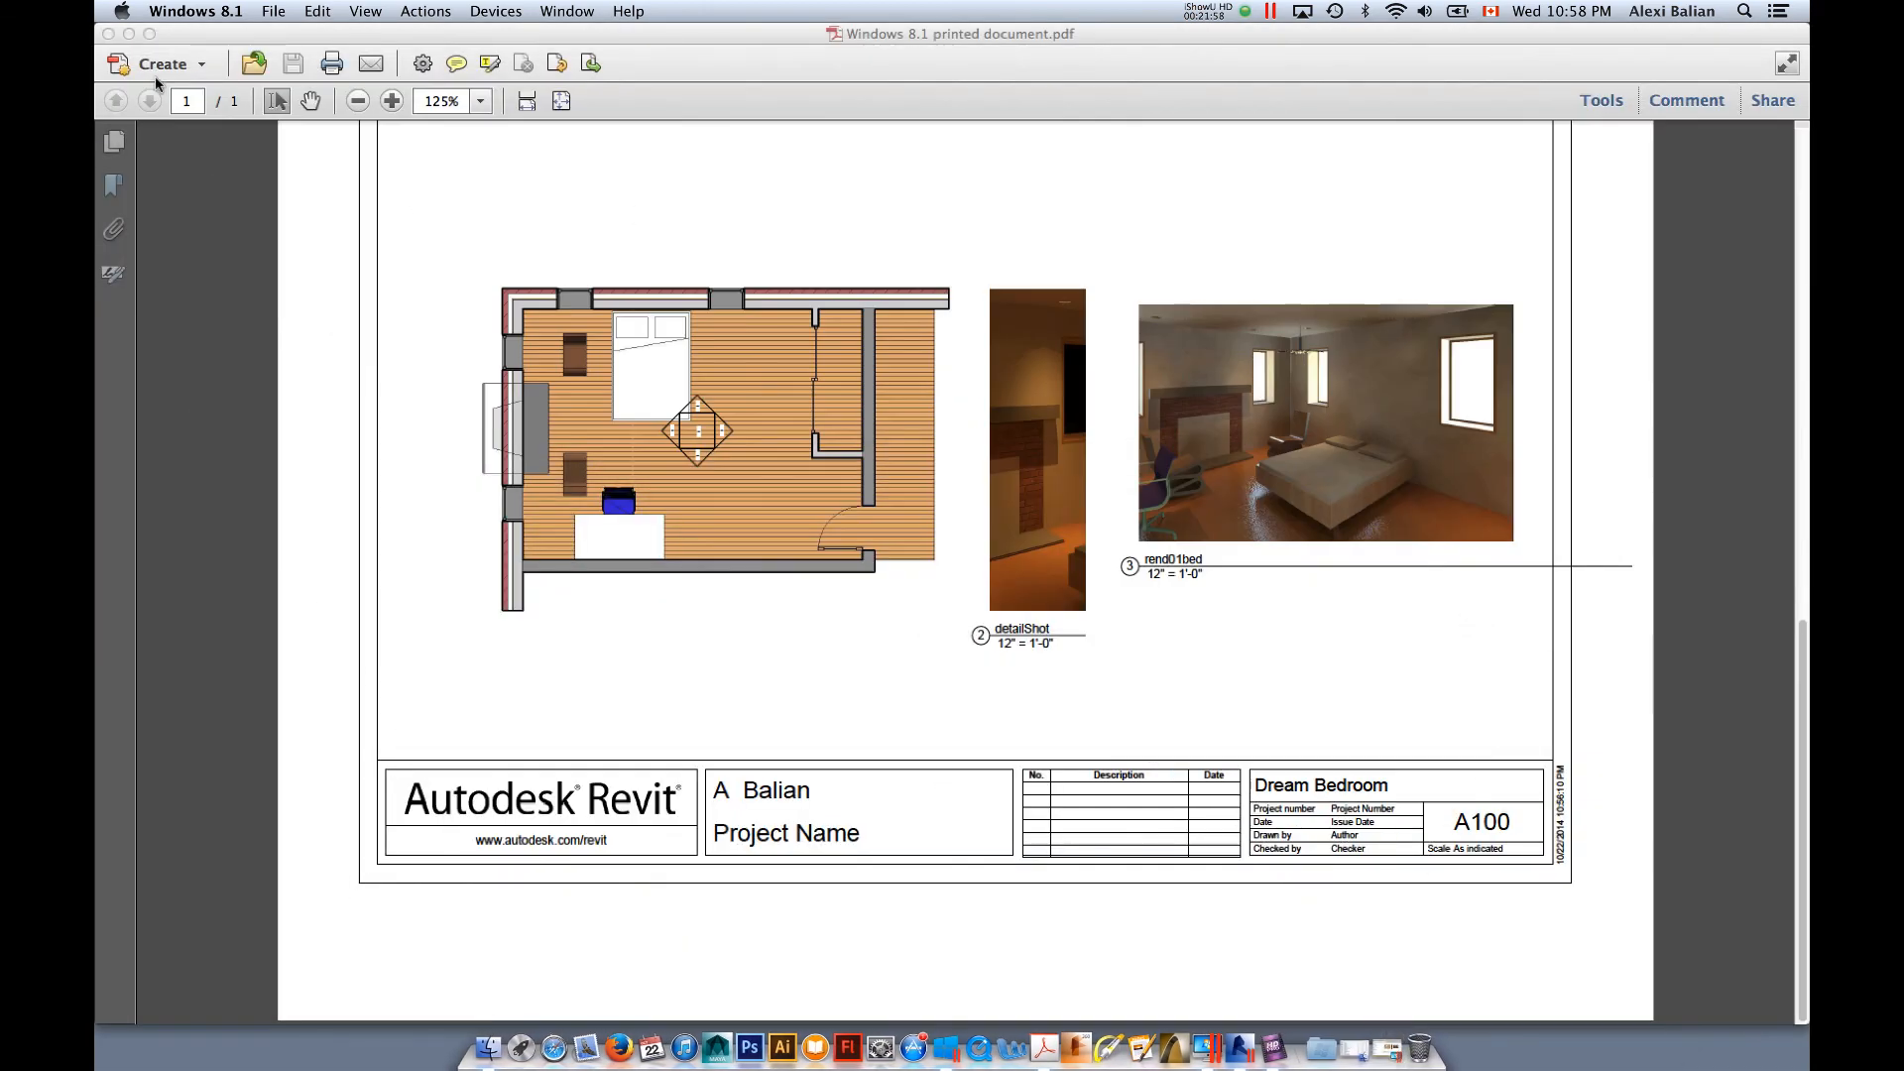
- Close the earlier PDF and open the new Windows 8.1 printed document-1.pdf from the desktop
{"action": "left_click", "coordinate": [108, 34]}
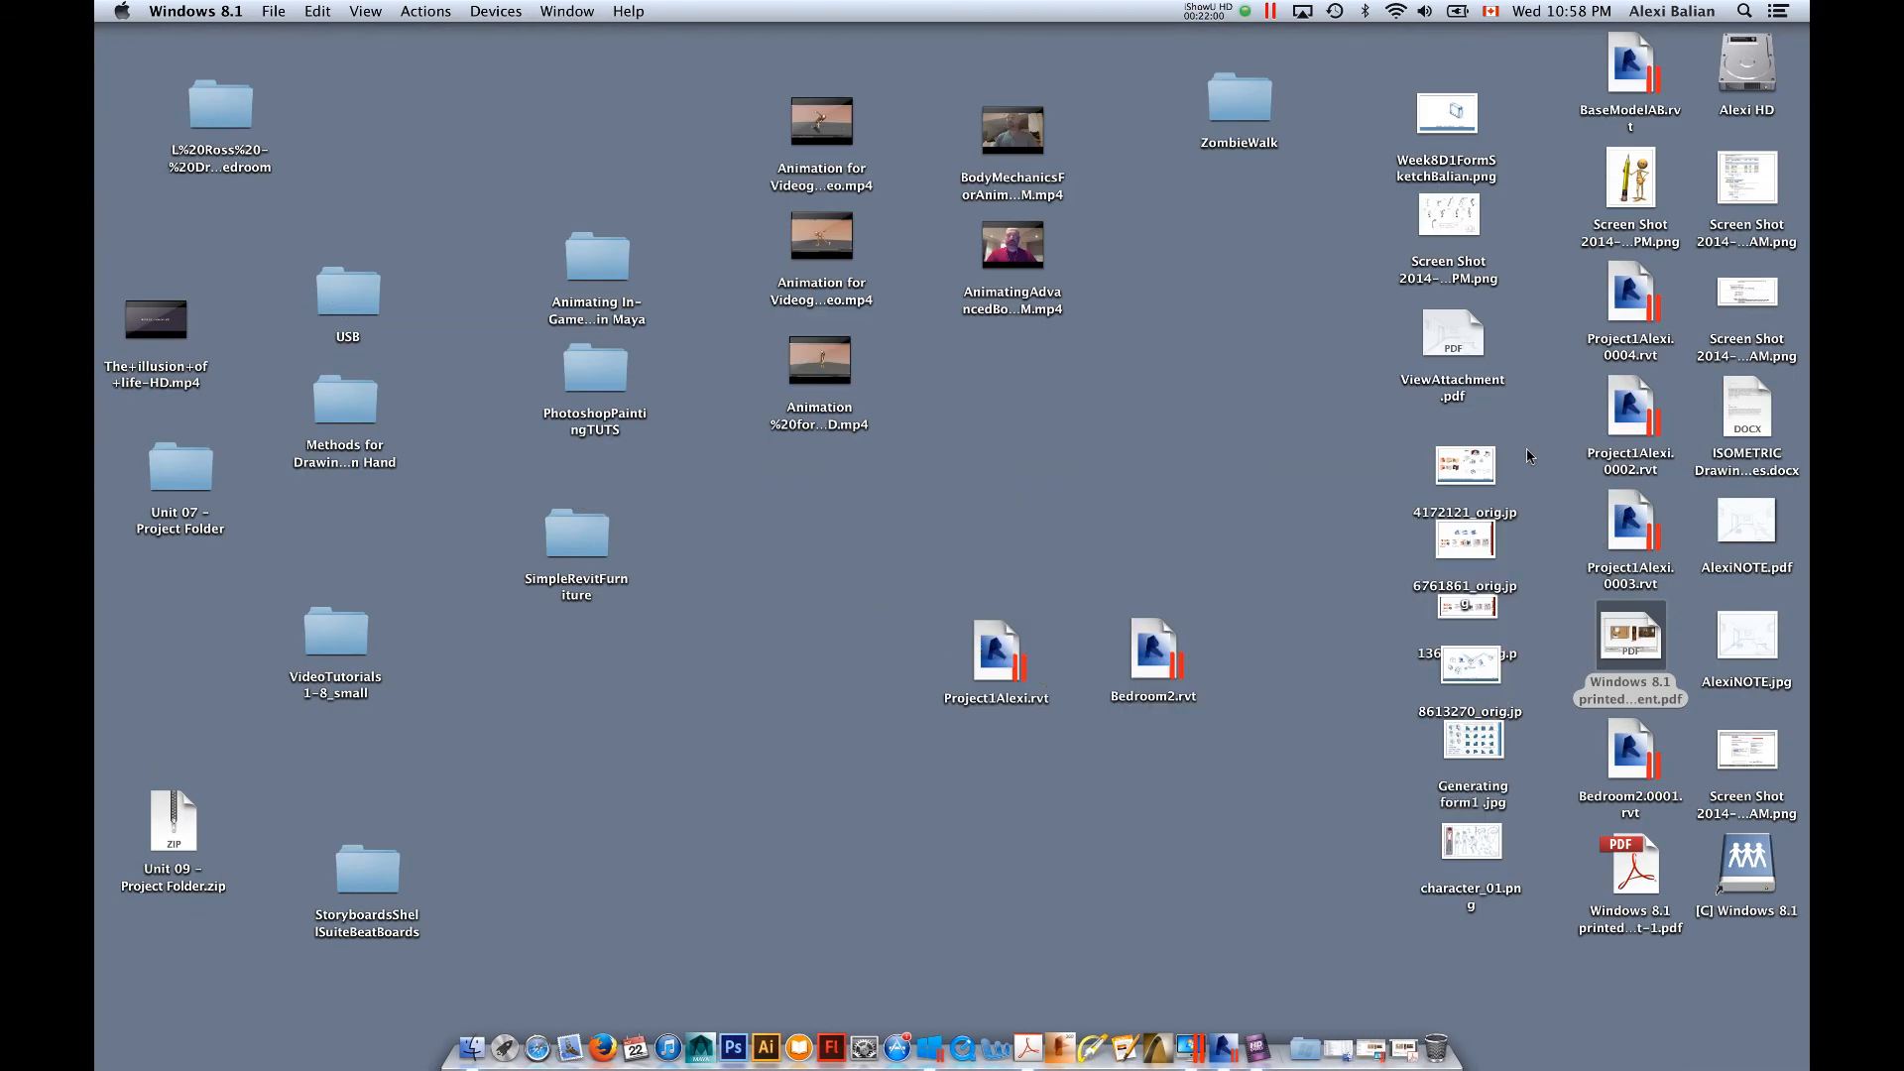
{"action": "double_click", "coordinate": [1623, 861]}
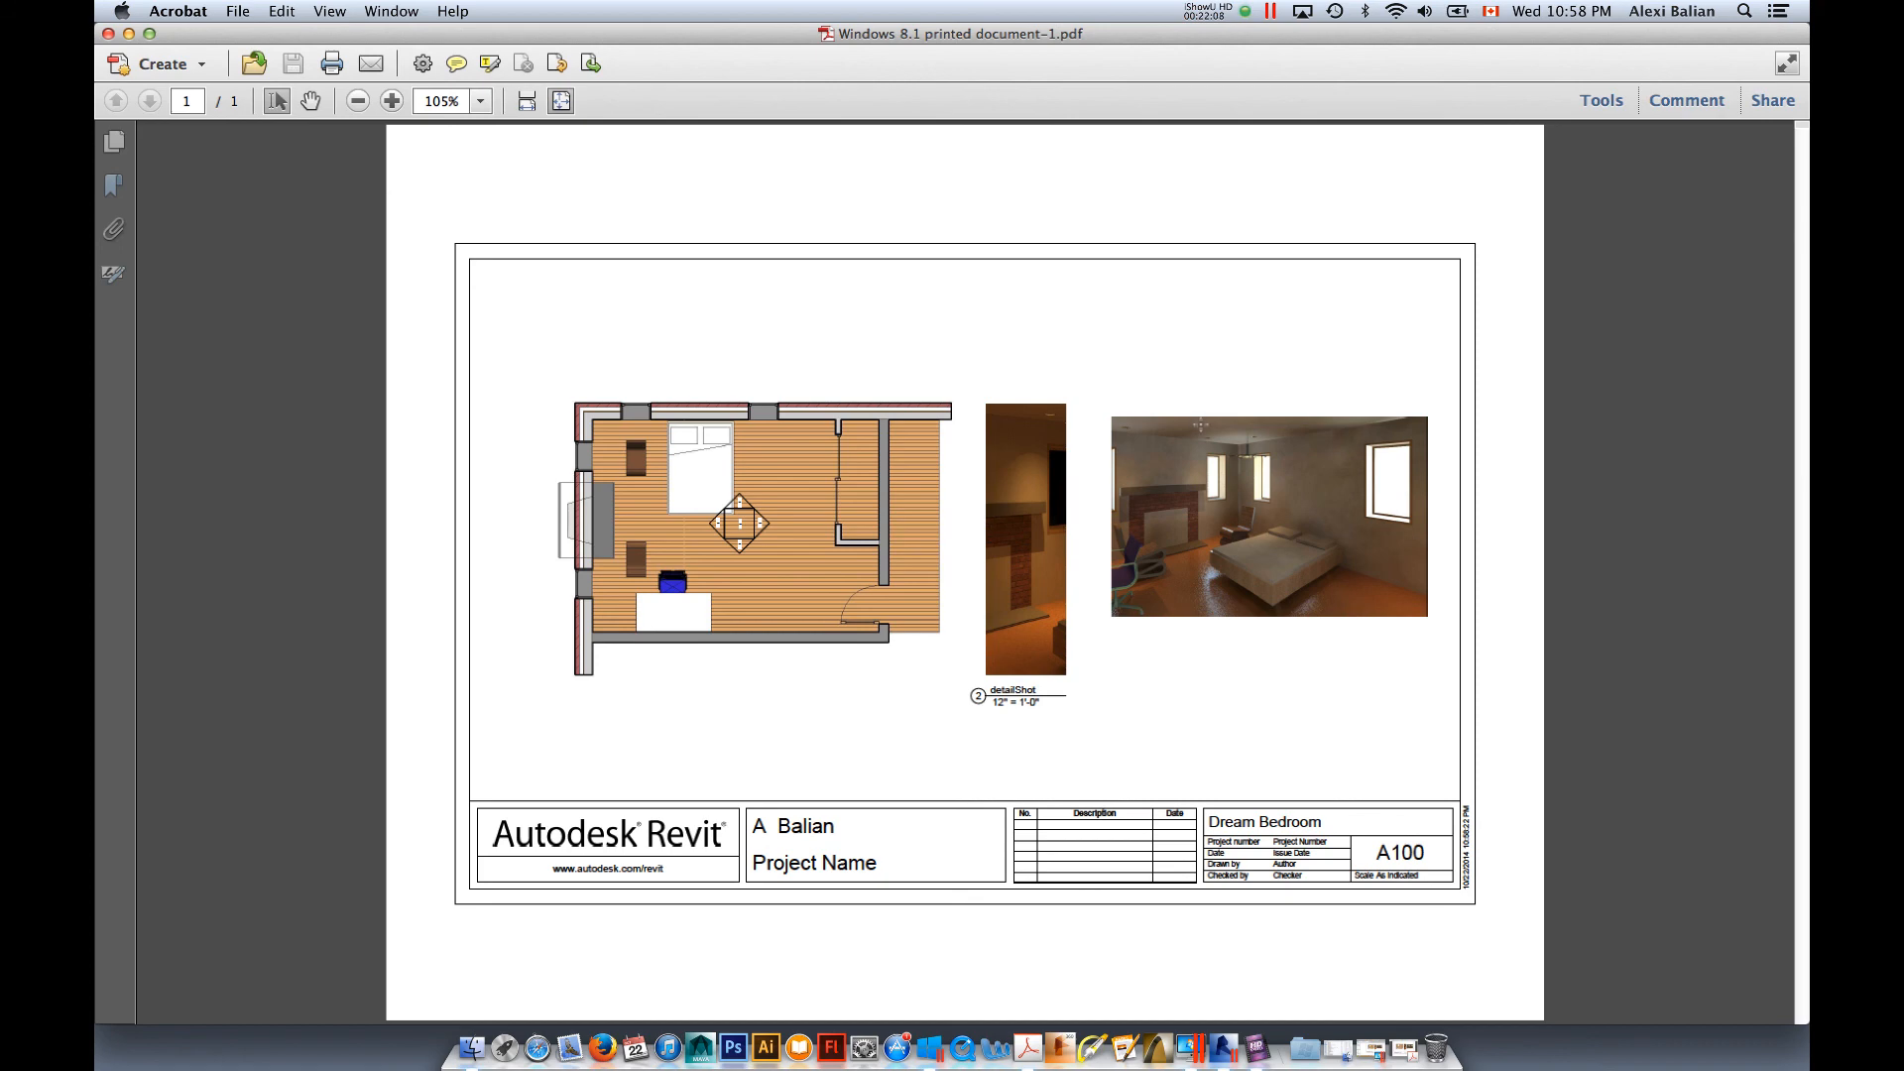
{"action": "left_click", "coordinate": [1245, 12]}
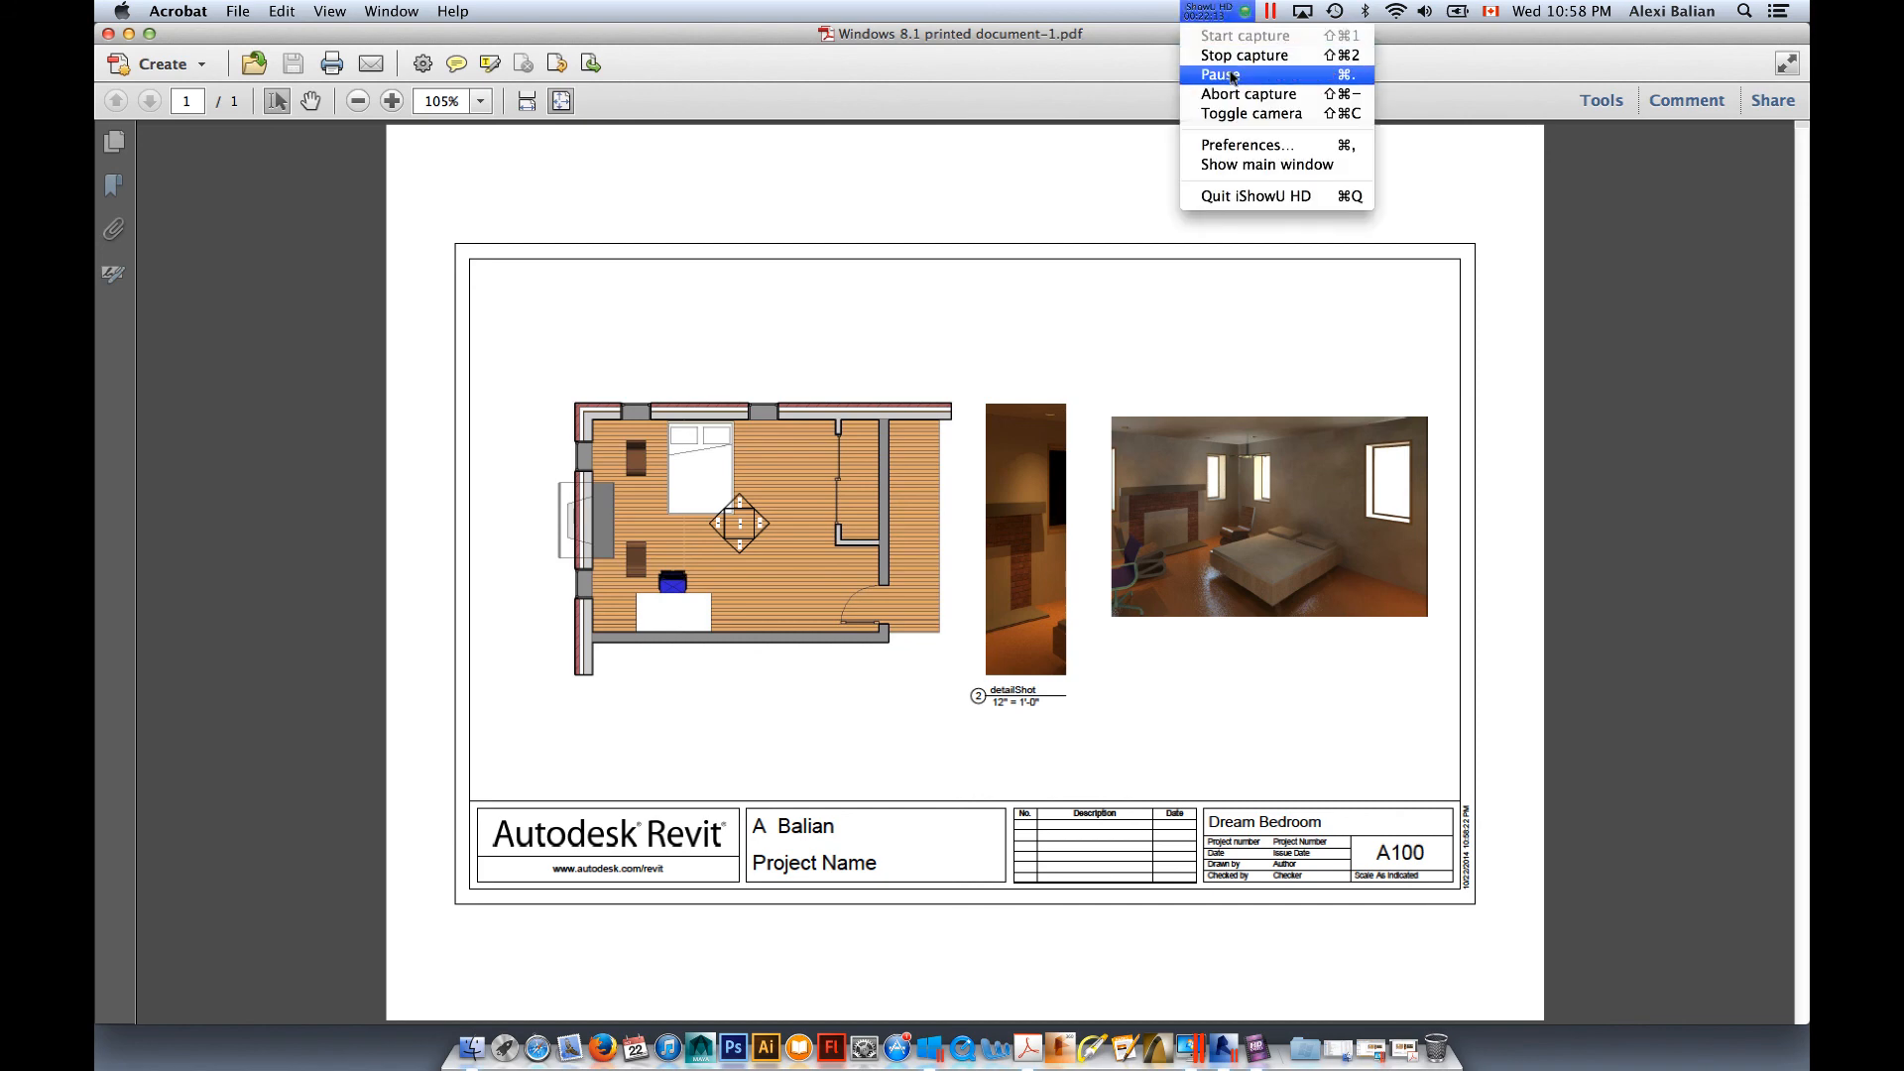